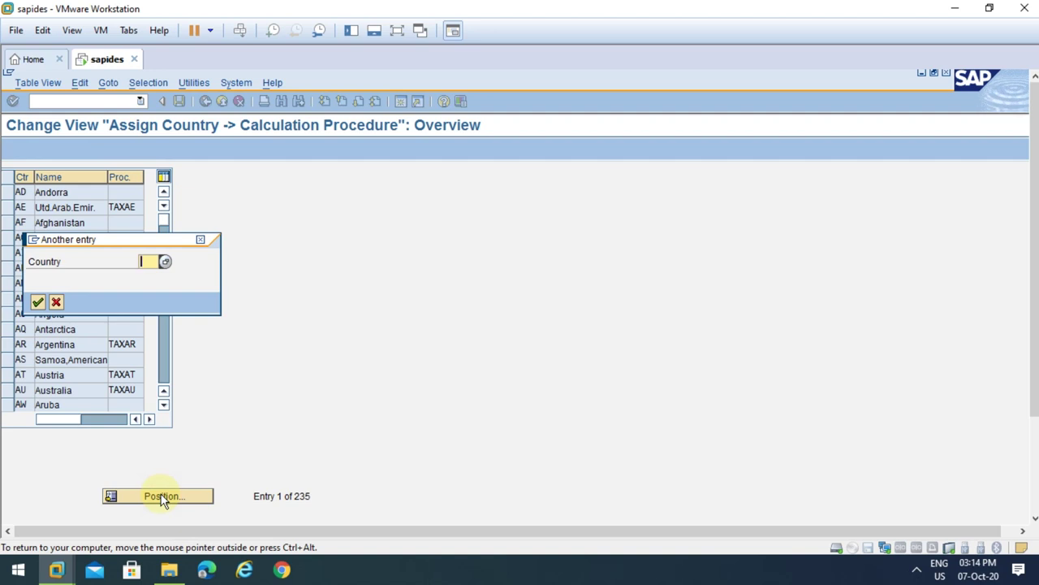
Go to Germany (DE) in the country list to check its calculation procedure, and show the virtual machine in full screen
key("Return")
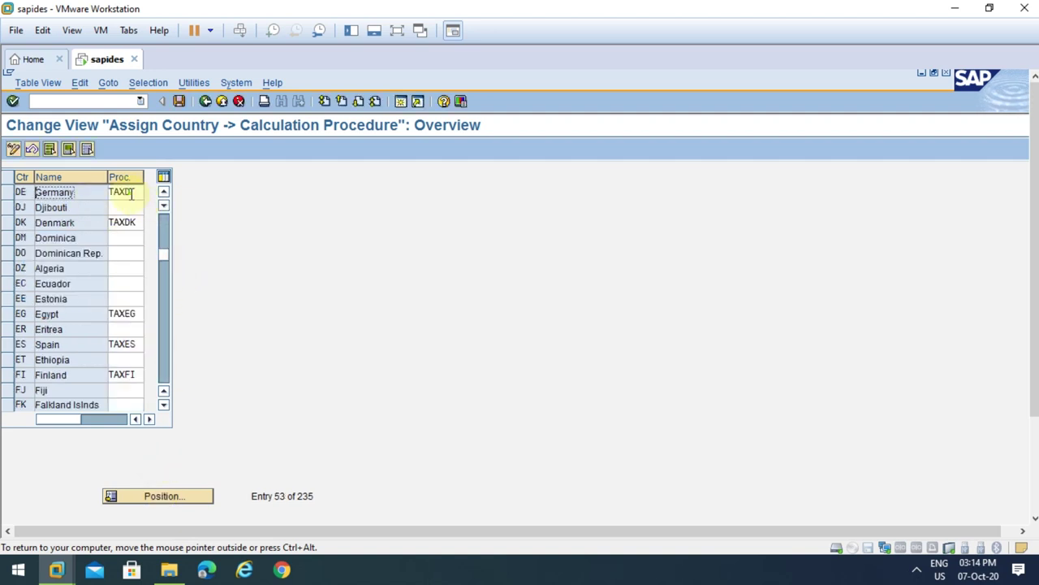
double_click(132, 193)
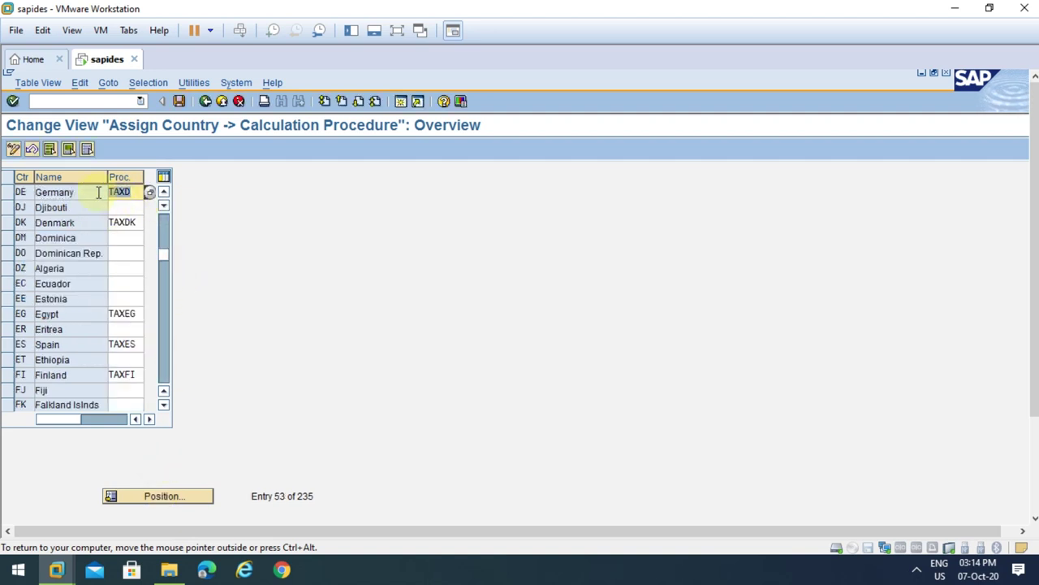
left_click(400, 31)
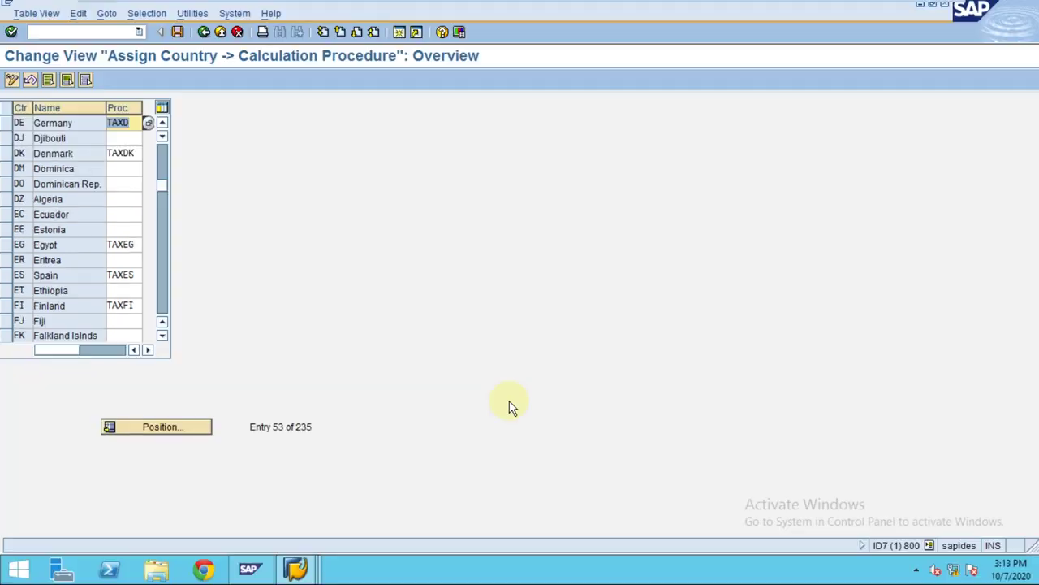
Return to the implementation guide, collapse Basic Settings and expand Posting under Tax on Sales/Purchases
left_click(203, 32)
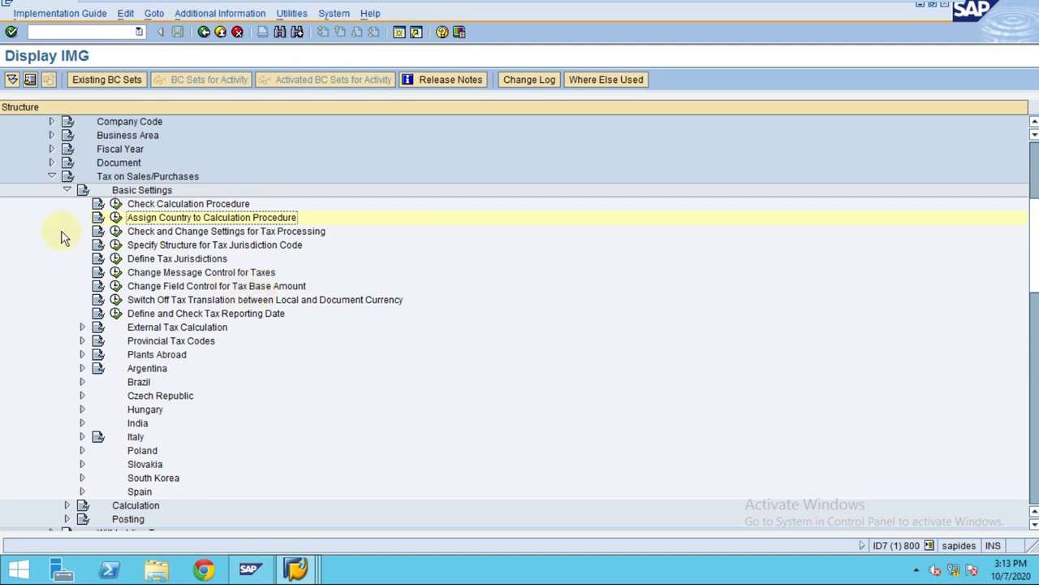
left_click(67, 190)
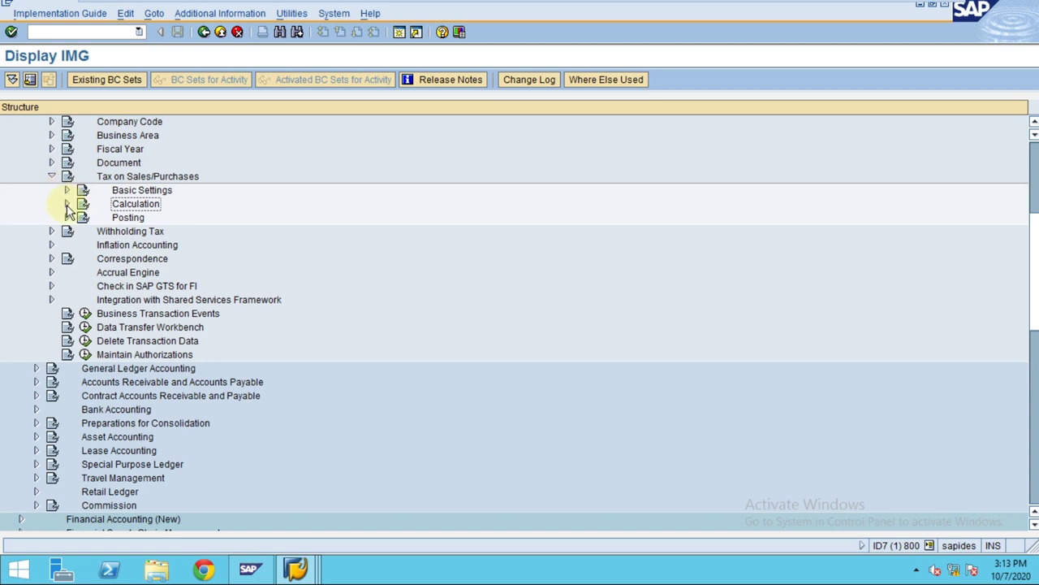
left_click(66, 218)
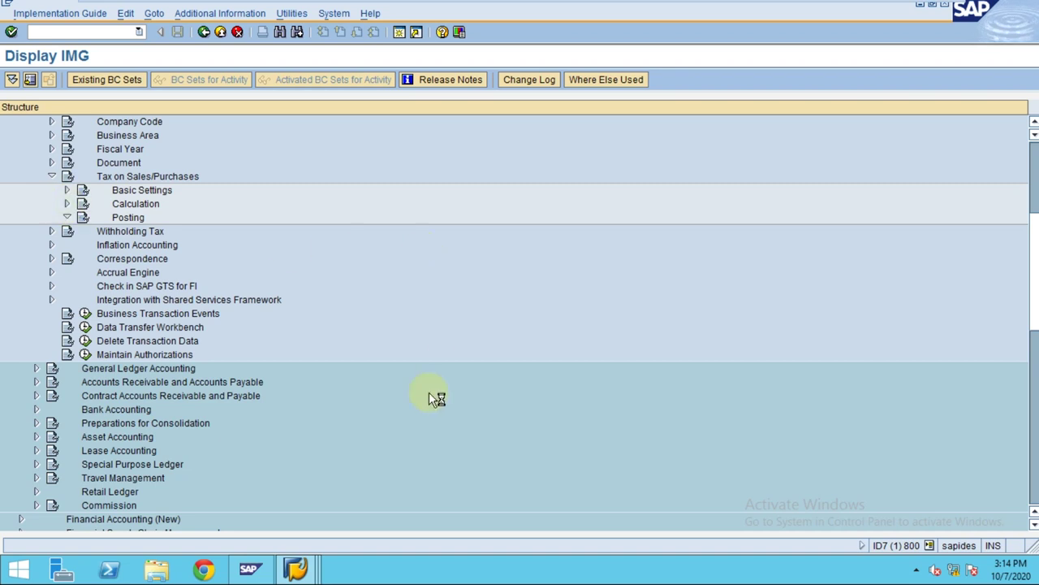
left_click(295, 569)
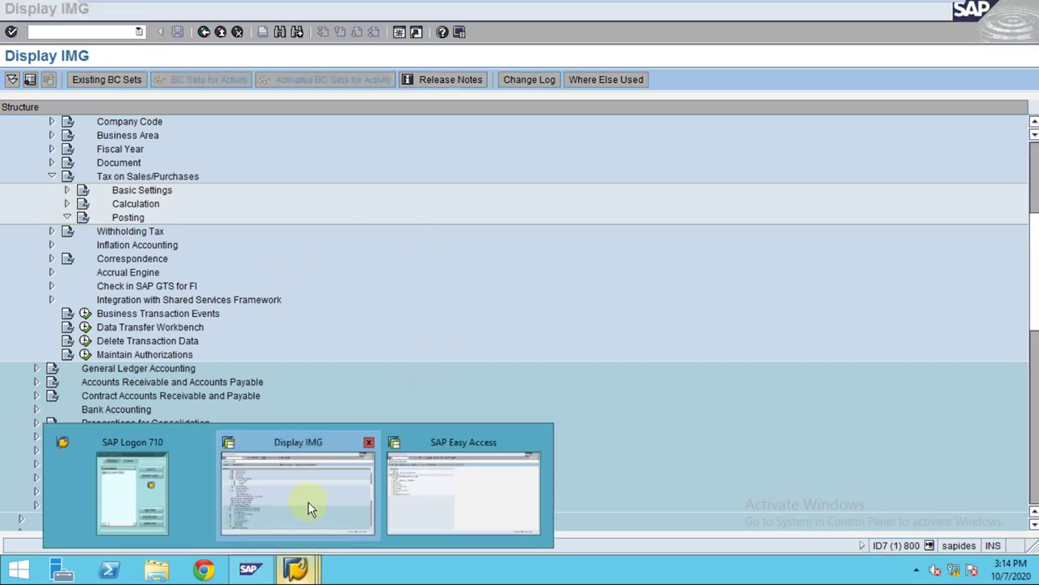
left_click(461, 490)
left_click(294, 568)
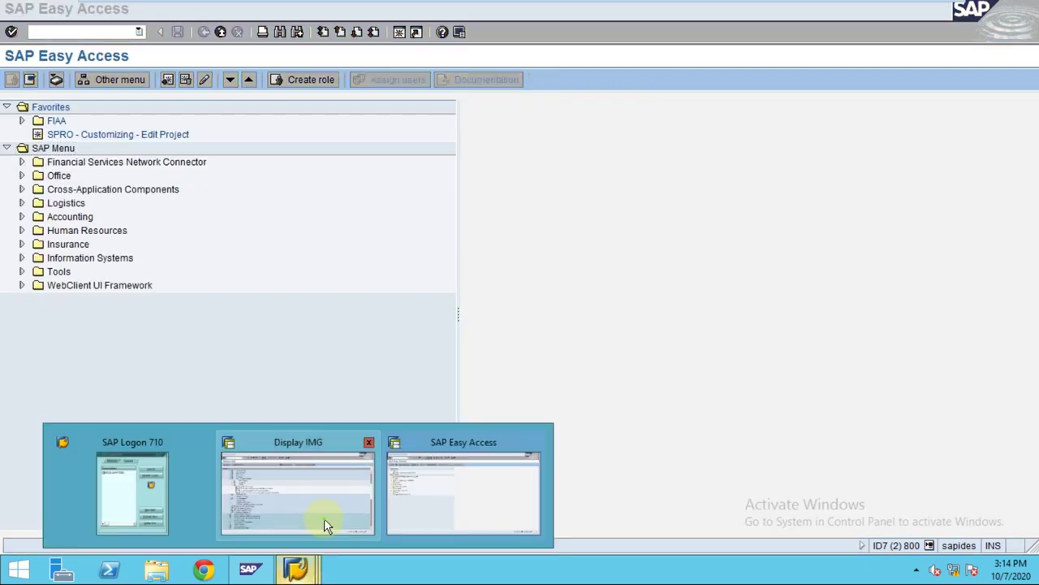
left_click(324, 519)
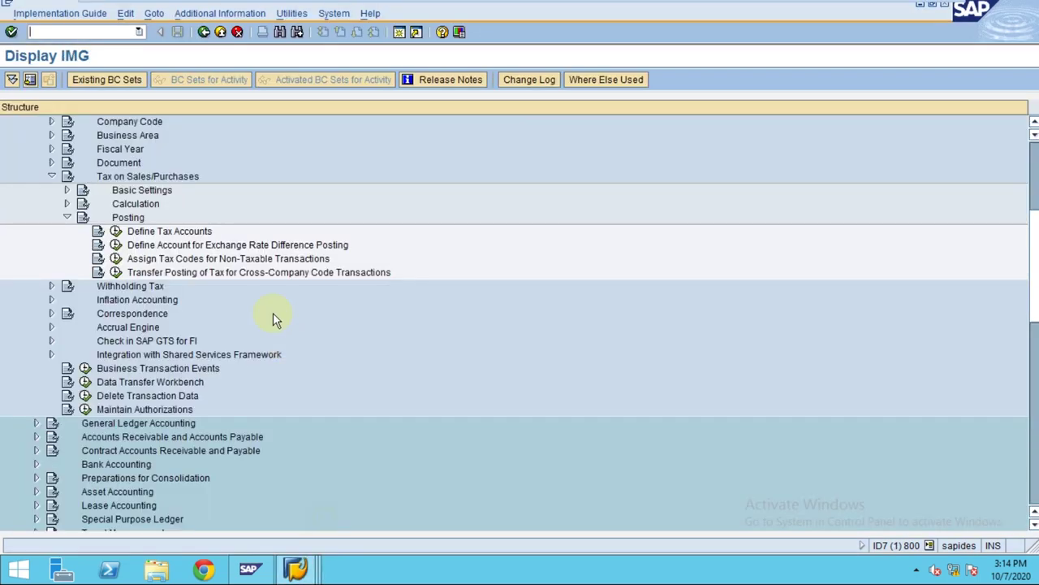
Open the Assign Tax Codes for Non-Taxable Transactions activity and go to company code TR03 in the list
left_click(160, 258)
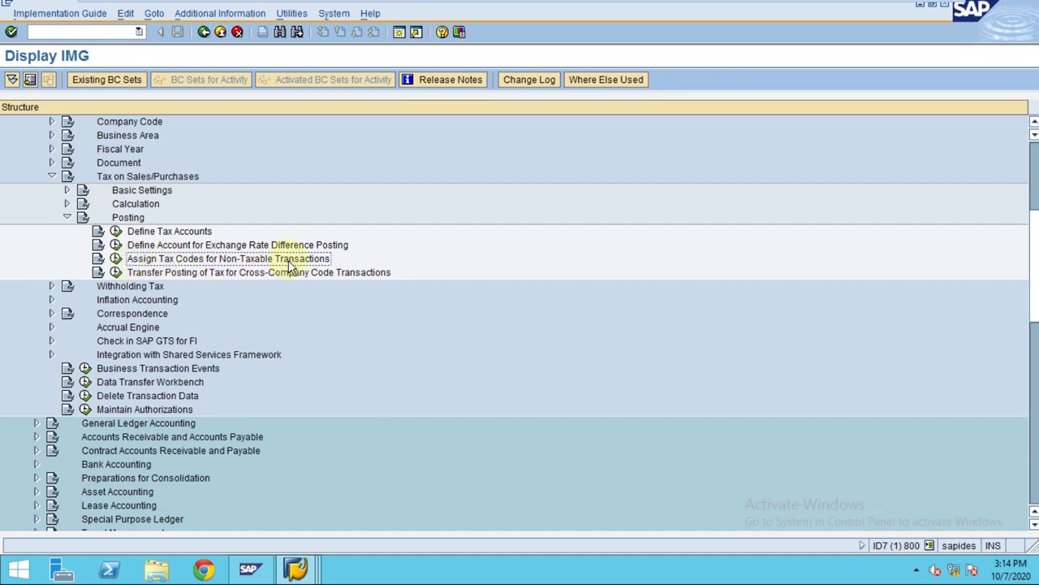
left_click(115, 259)
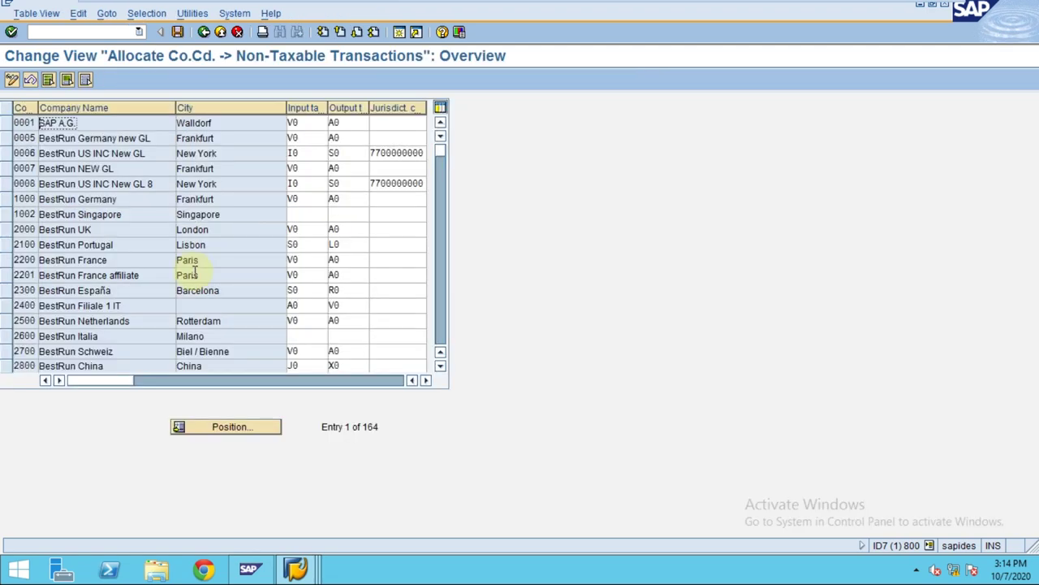
left_click(222, 430)
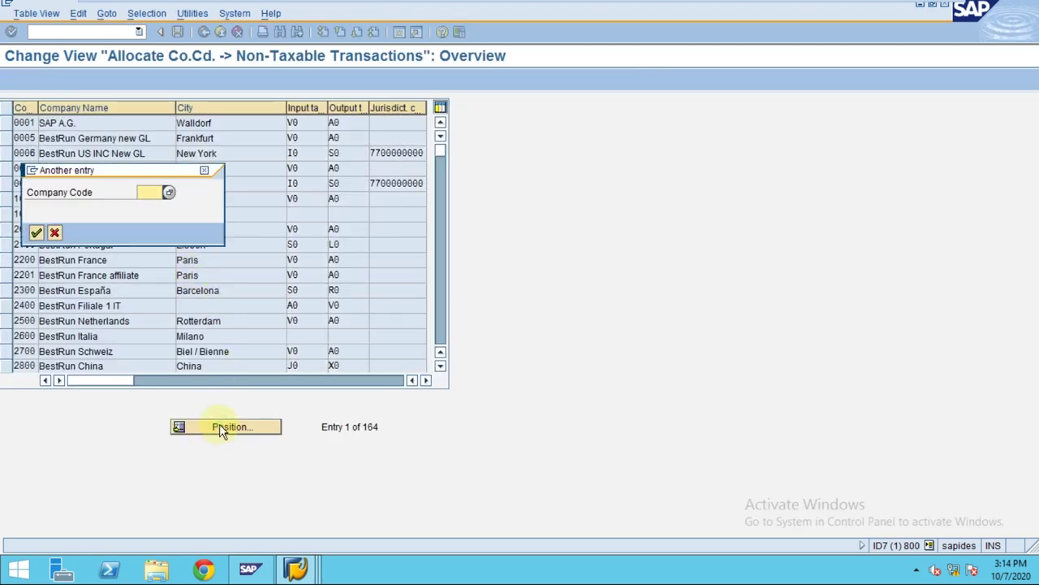
type("tr03")
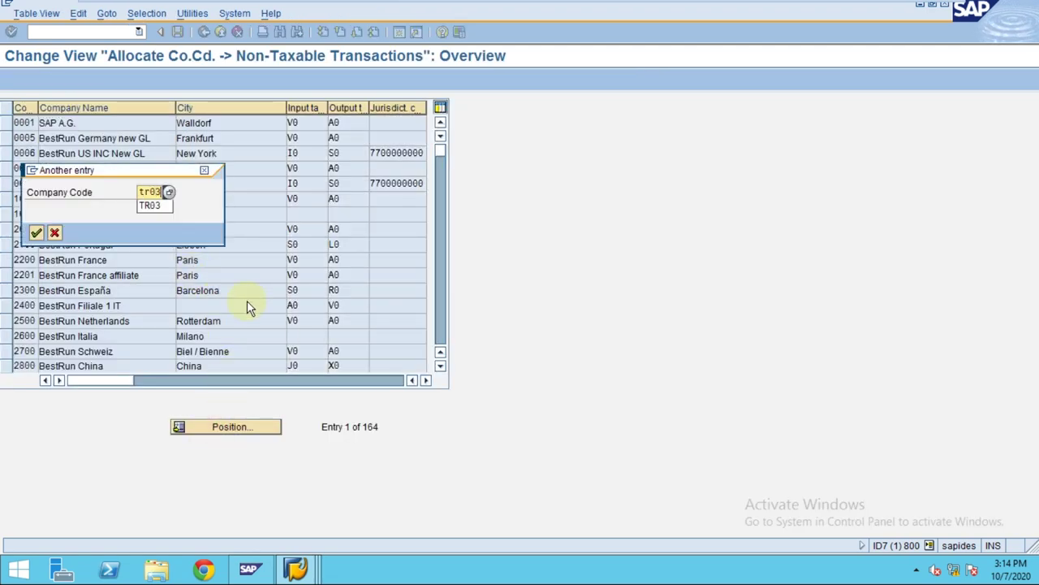
key("Return")
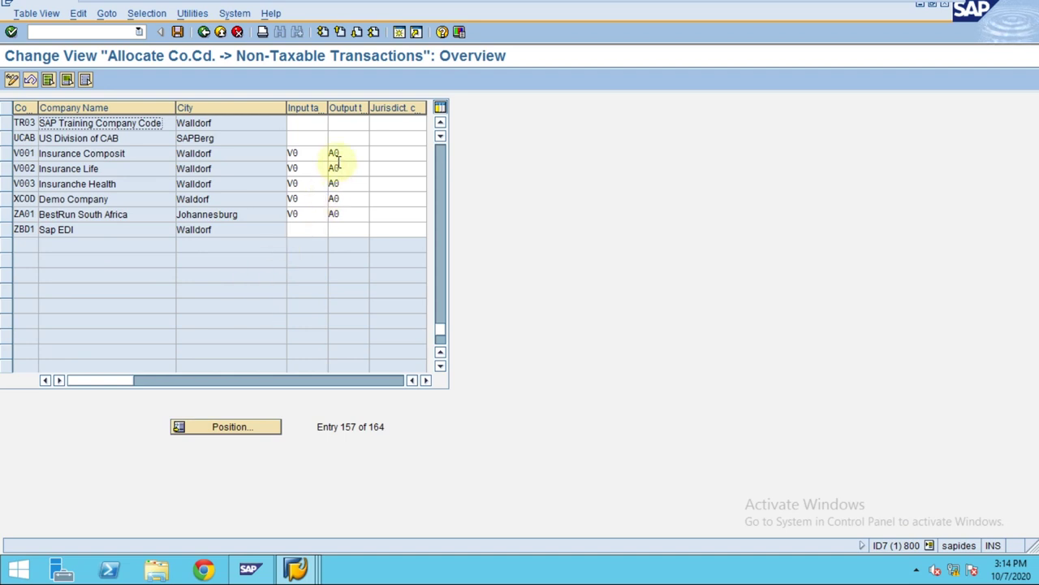
Look through the available tax codes for TR03's input tax code and close the list without choosing one
left_click(302, 123)
left_click(335, 124)
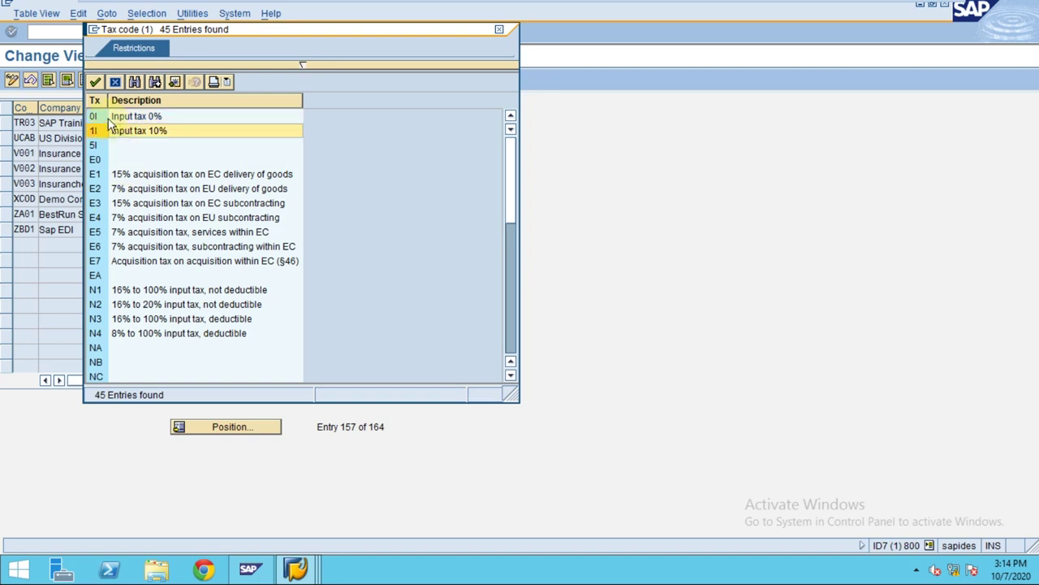
left_click_drag(239, 34, 661, 58)
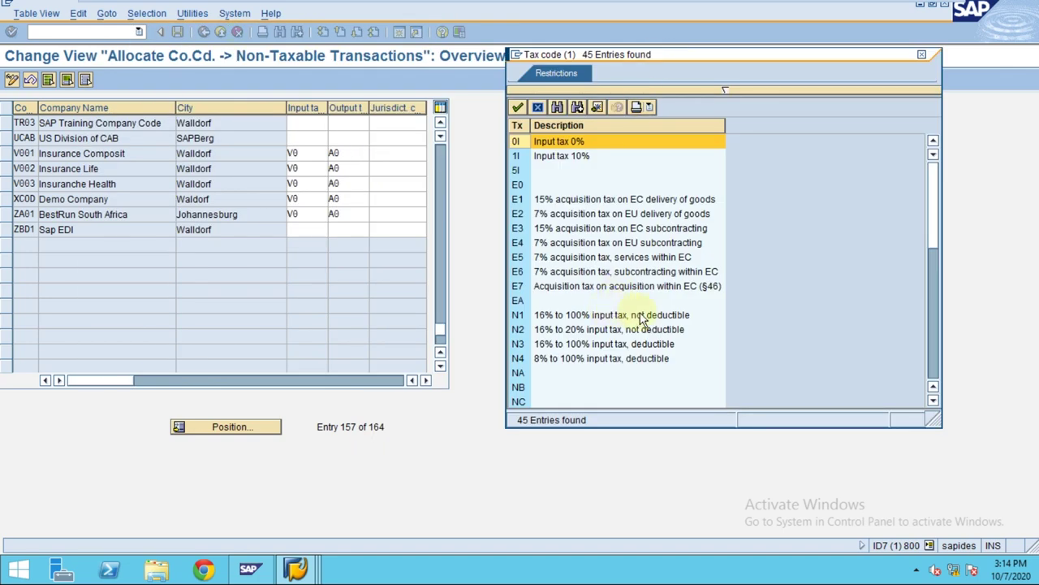
left_click(539, 108)
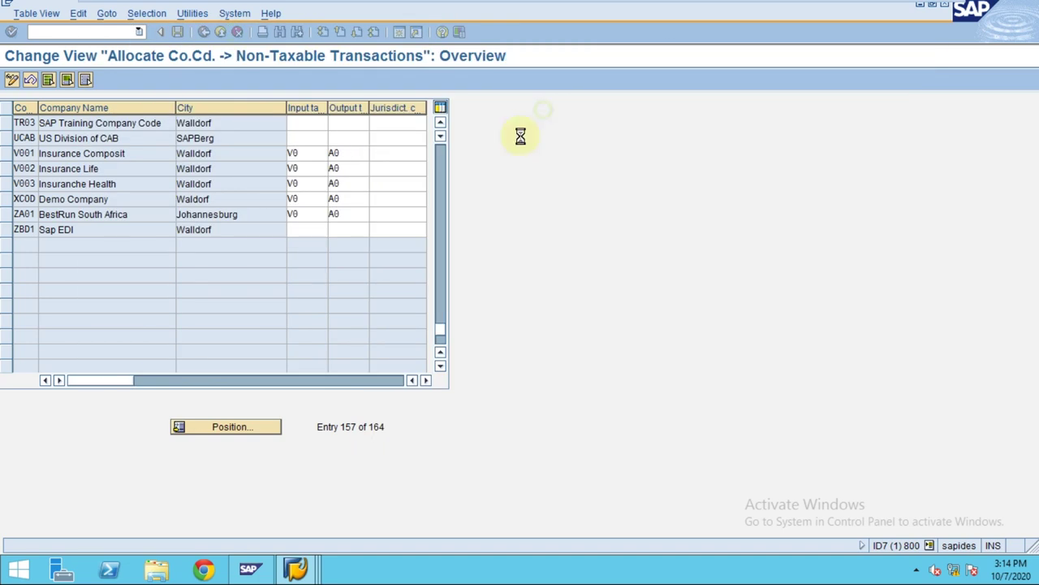
Review the input and output tax codes assigned to the other company codes in the table
left_click(440, 182)
left_click(440, 180)
left_click(440, 180)
left_click(439, 181)
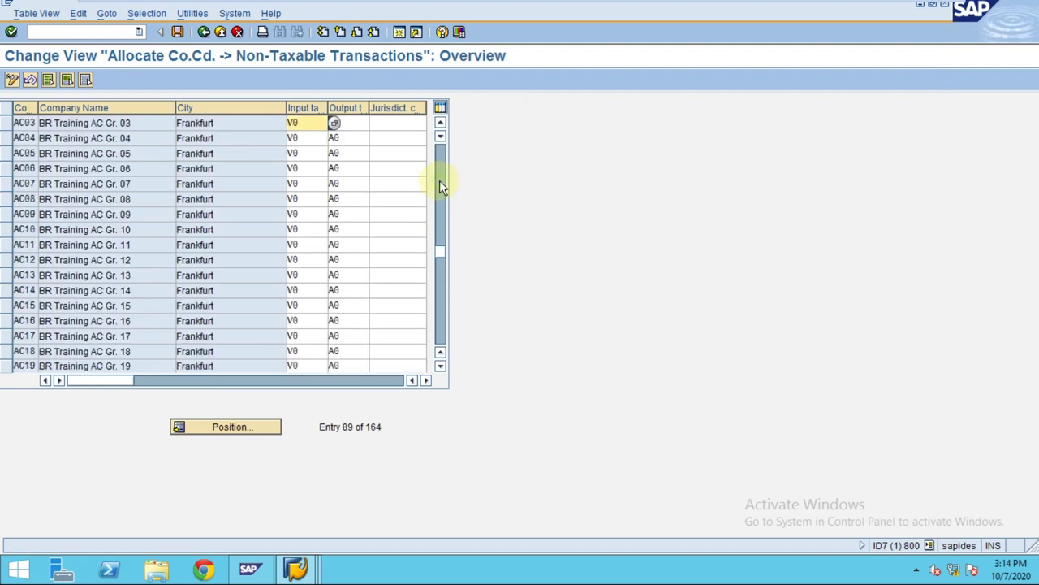
left_click_drag(444, 248, 447, 144)
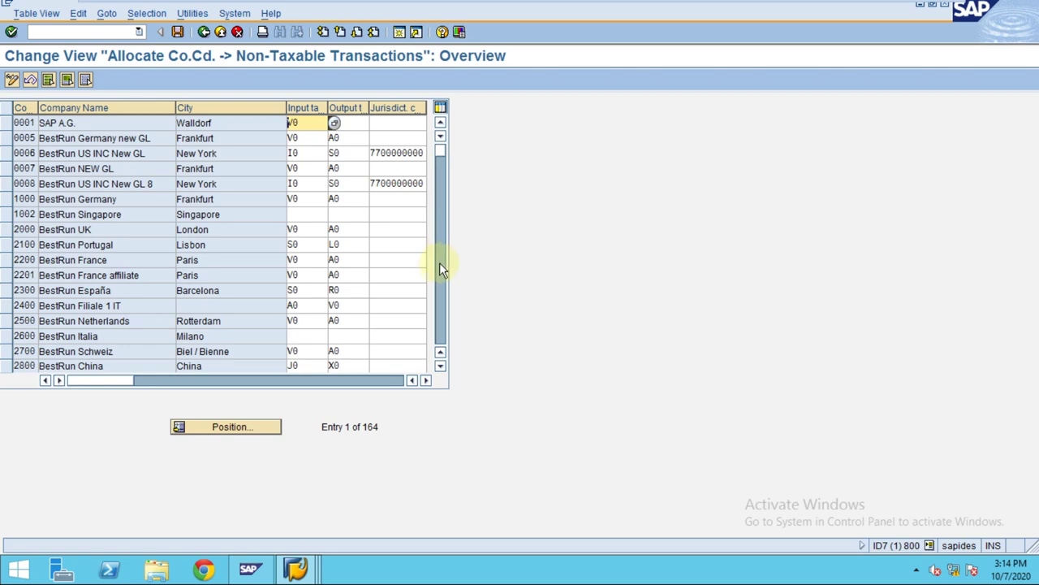
left_click(347, 256)
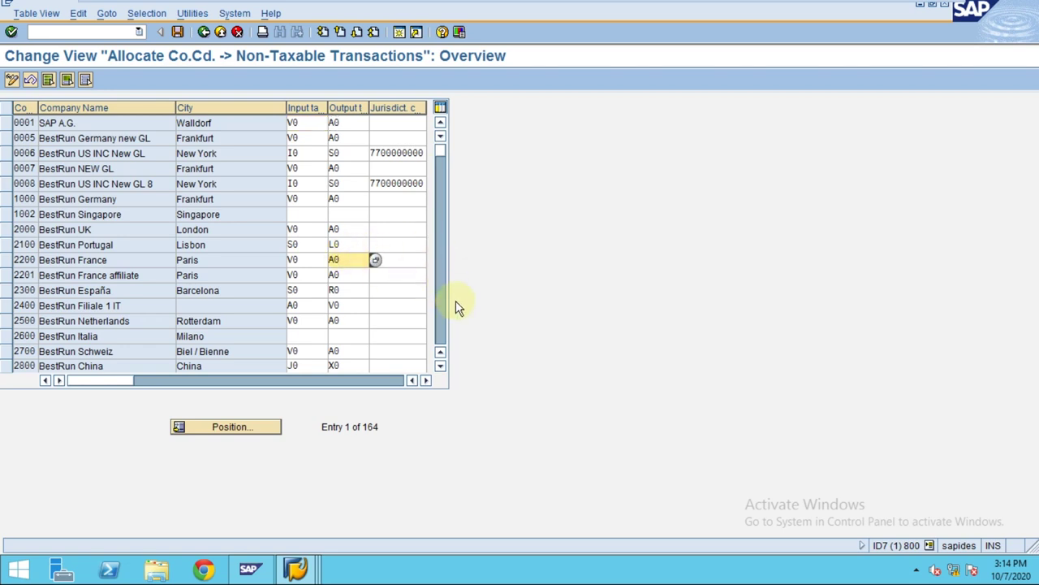
left_click(439, 317)
For company code TR03, set the input tax code to V0 and the output tax code to A0, and save
left_click(239, 426)
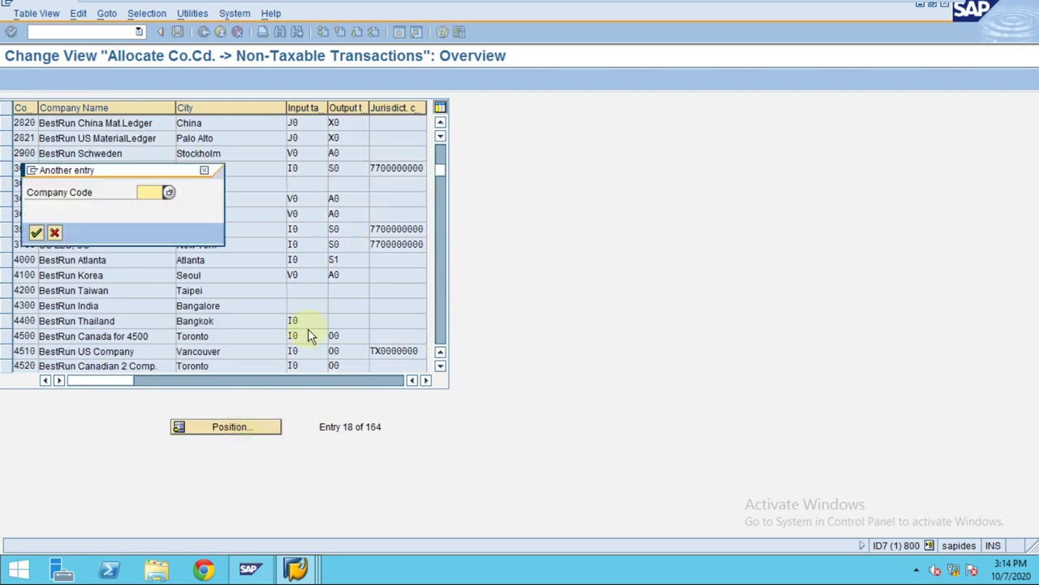
type("TR03")
key("Return")
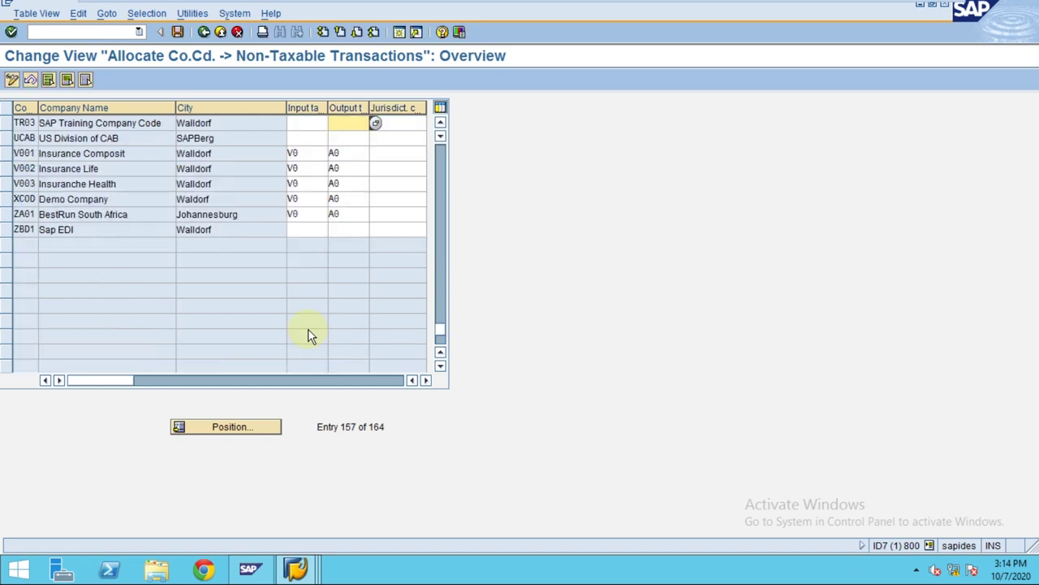
left_click(299, 124)
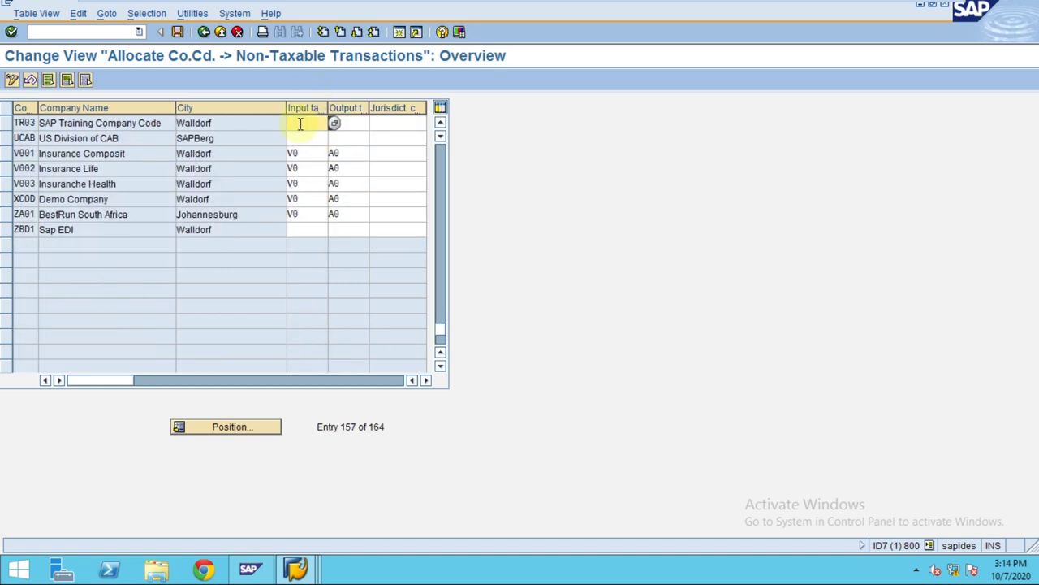
key("Tab")
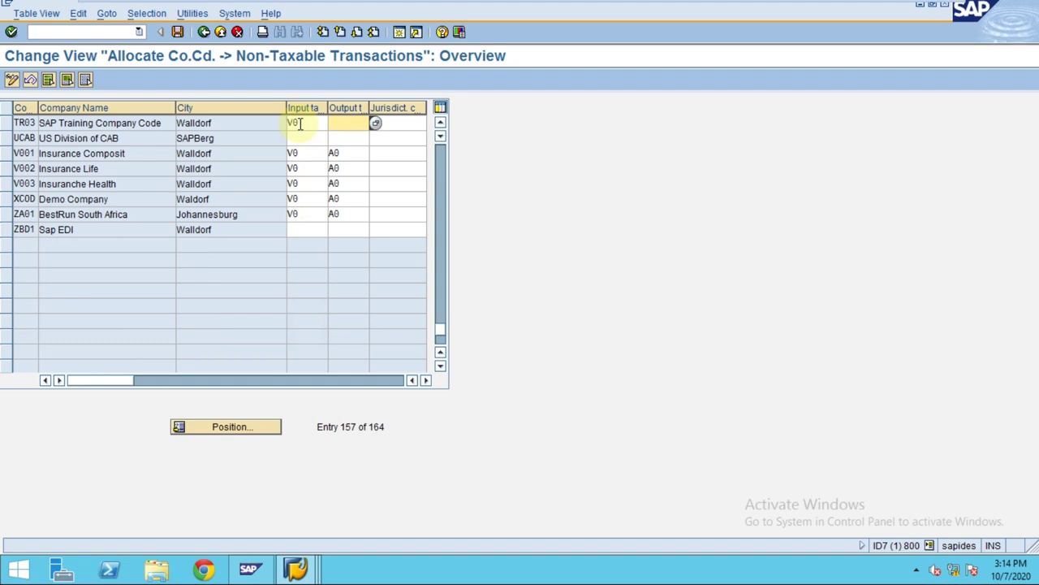
left_click(349, 123)
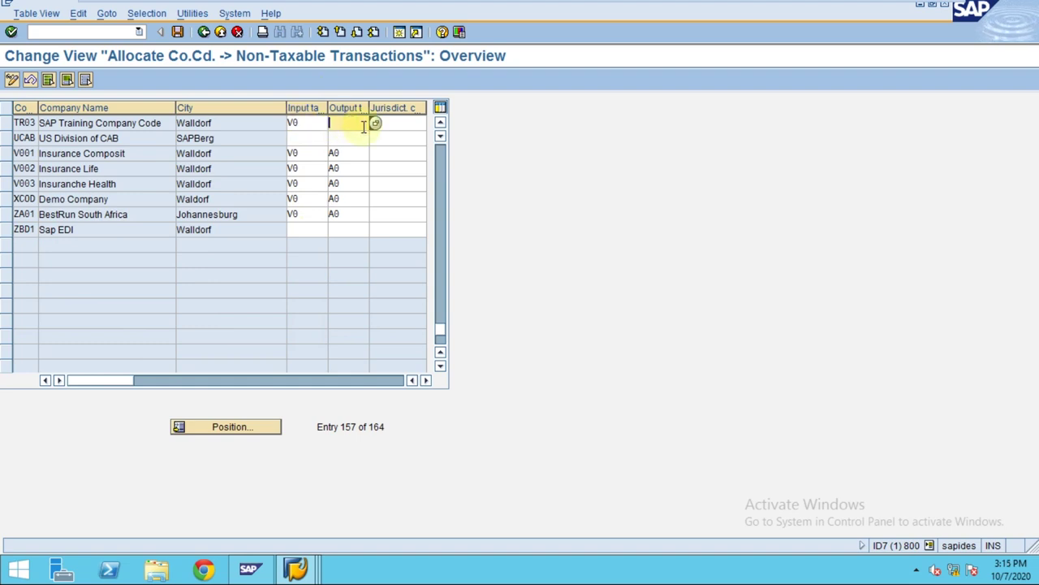
key("Return")
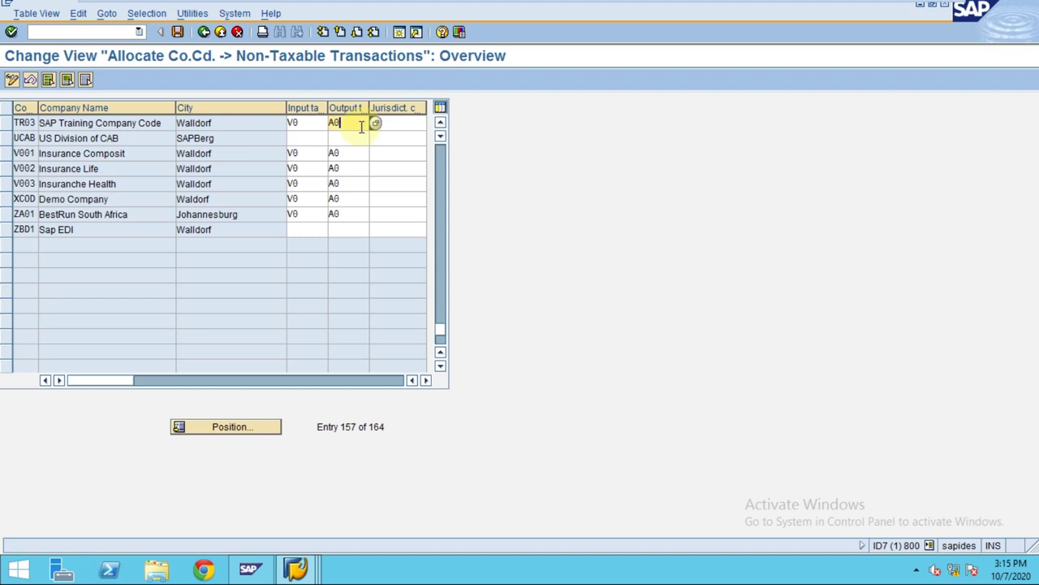
left_click(177, 32)
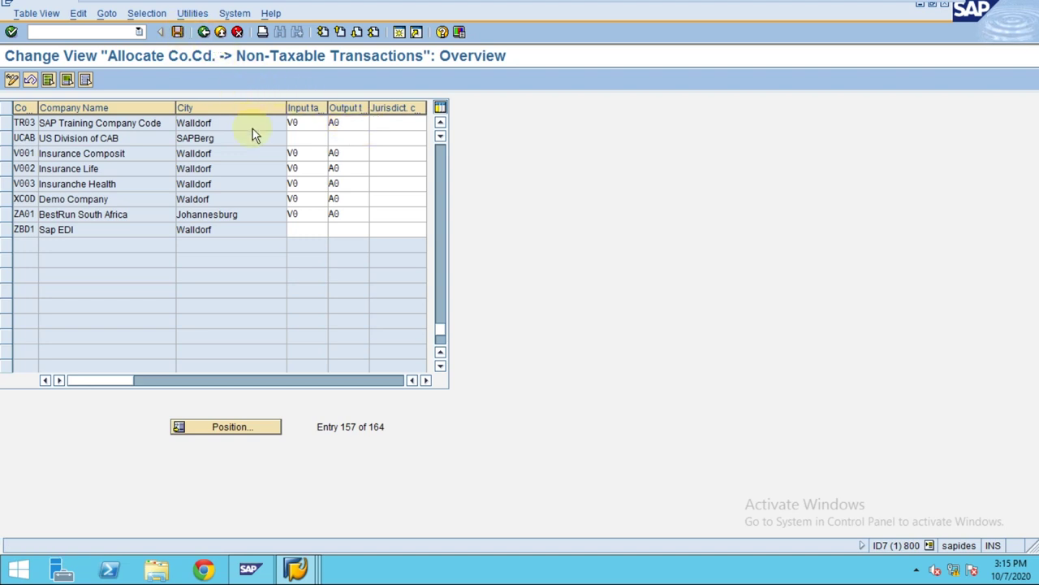
left_click(33, 233)
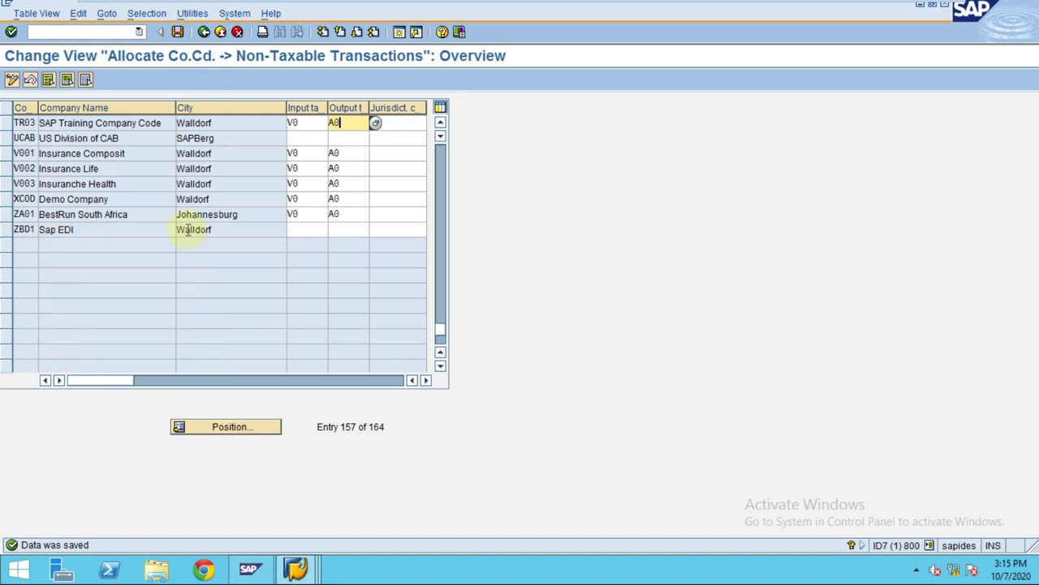
Return to the implementation guide and collapse the Posting and Tax on Sales/Purchases branches
left_click(204, 33)
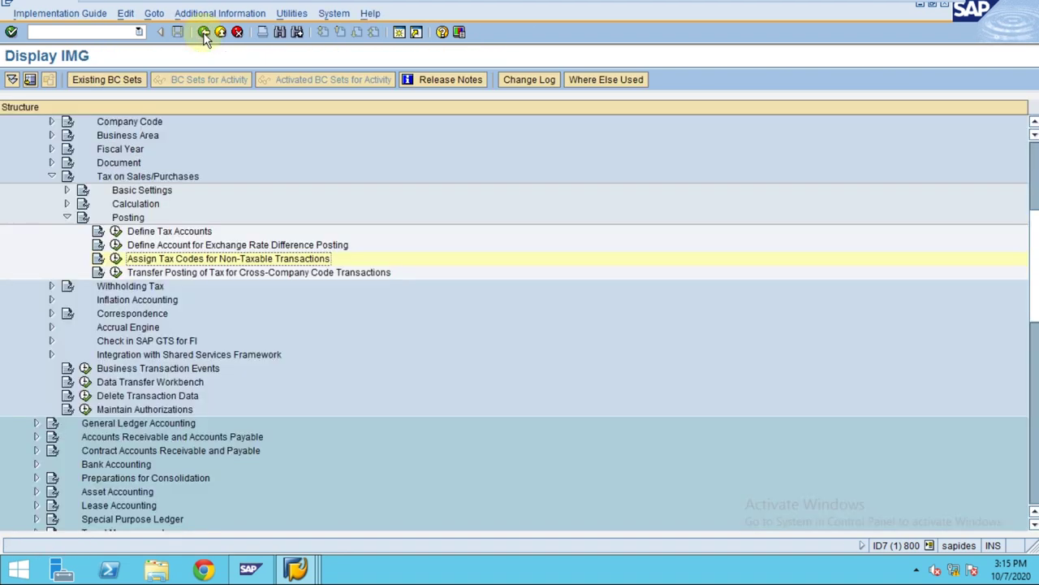
left_click(162, 275)
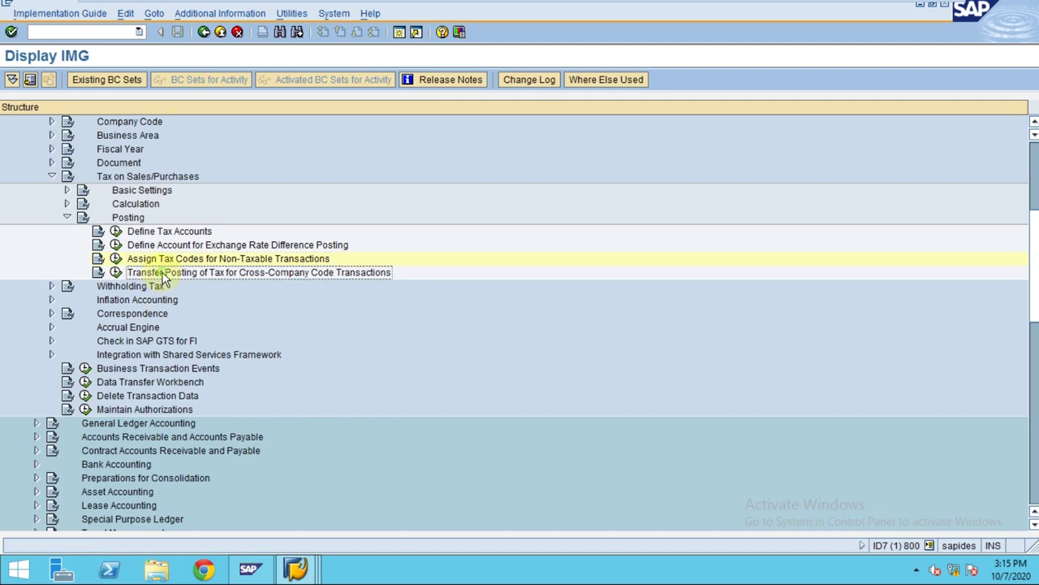
left_click(68, 217)
left_click(51, 163)
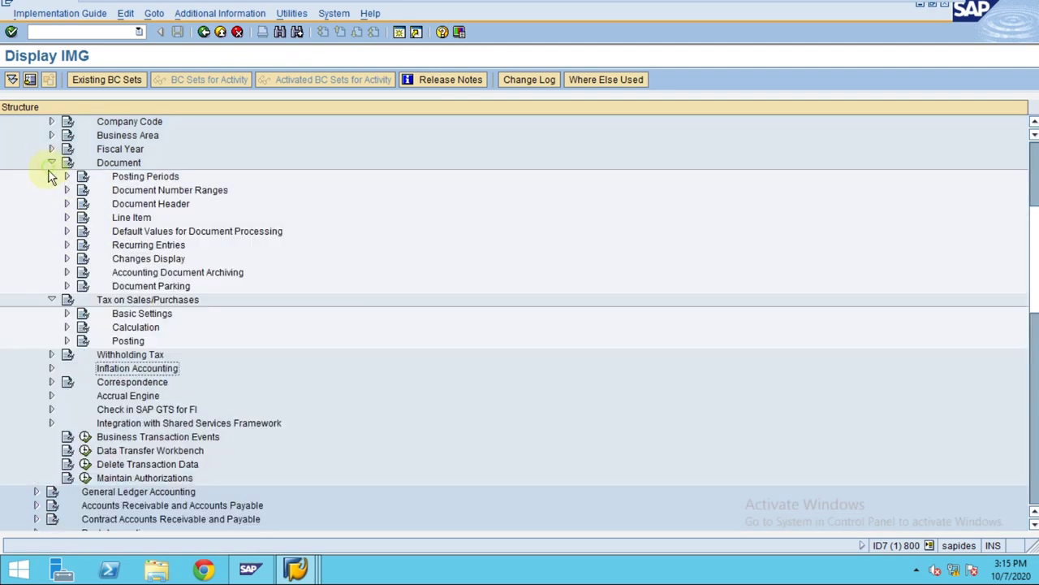
left_click(52, 163)
left_click(51, 174)
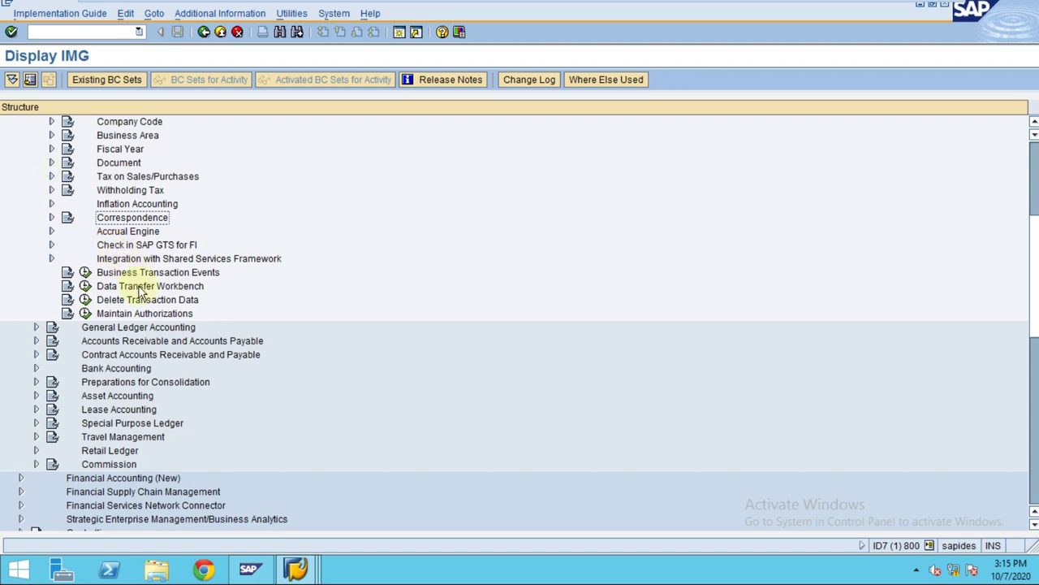
Collapse Financial Accounting Global Settings and the Financial Accounting branch in the implementation guide
scroll(142, 292, "up", 1)
scroll(142, 293, "up", 4)
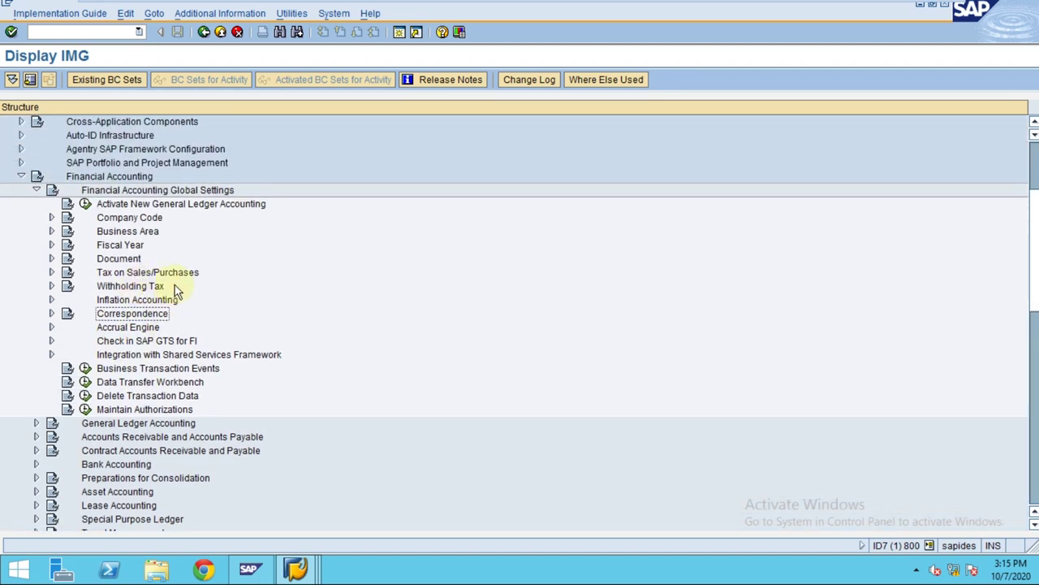
left_click(36, 190)
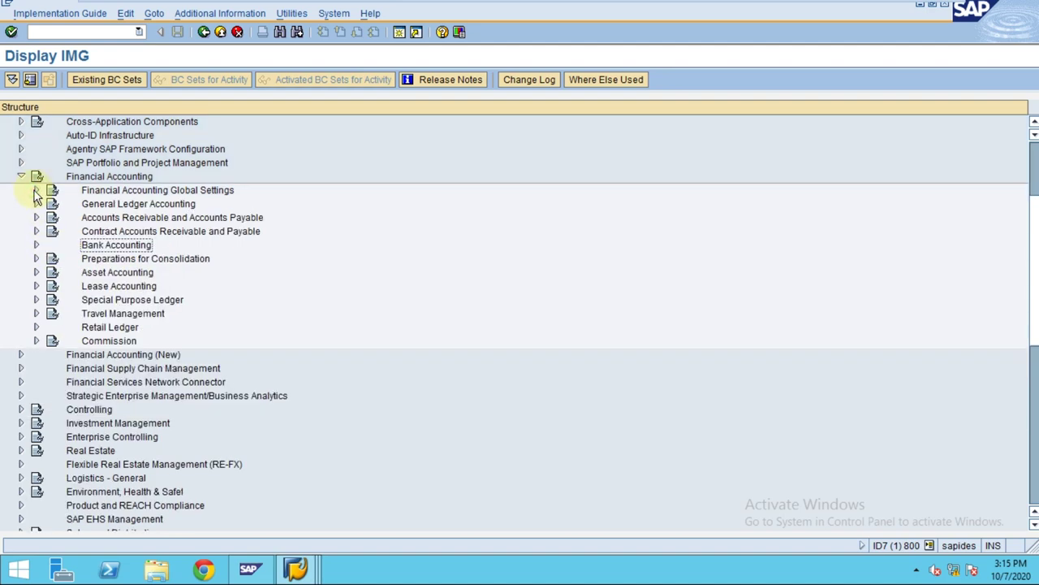
left_click(21, 177)
scroll(163, 337, "up", 3)
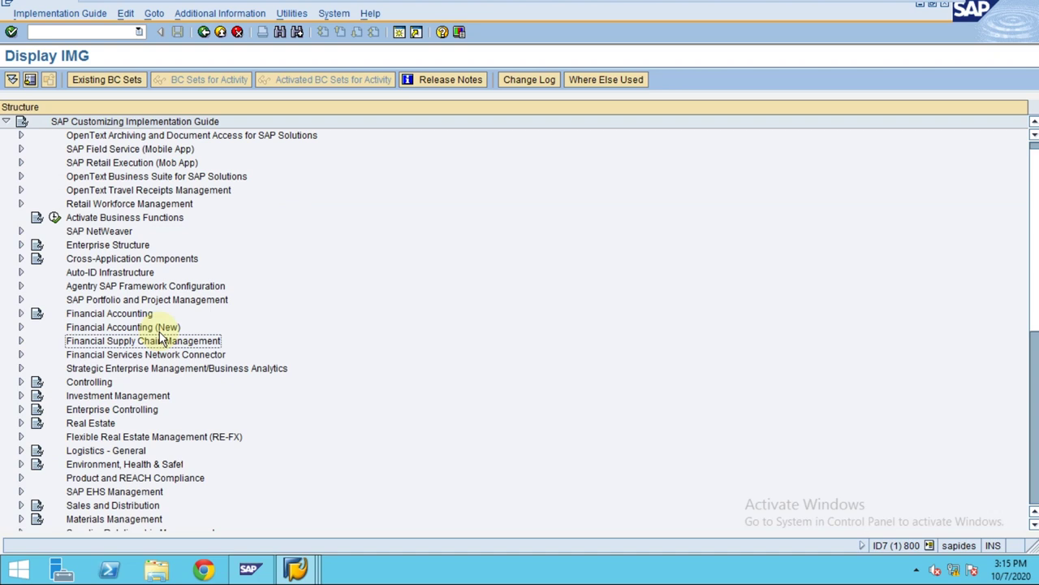
Switch to the SAP Easy Access session and expand Accounting, Financial Accounting and General Ledger in the SAP menu
left_click(296, 568)
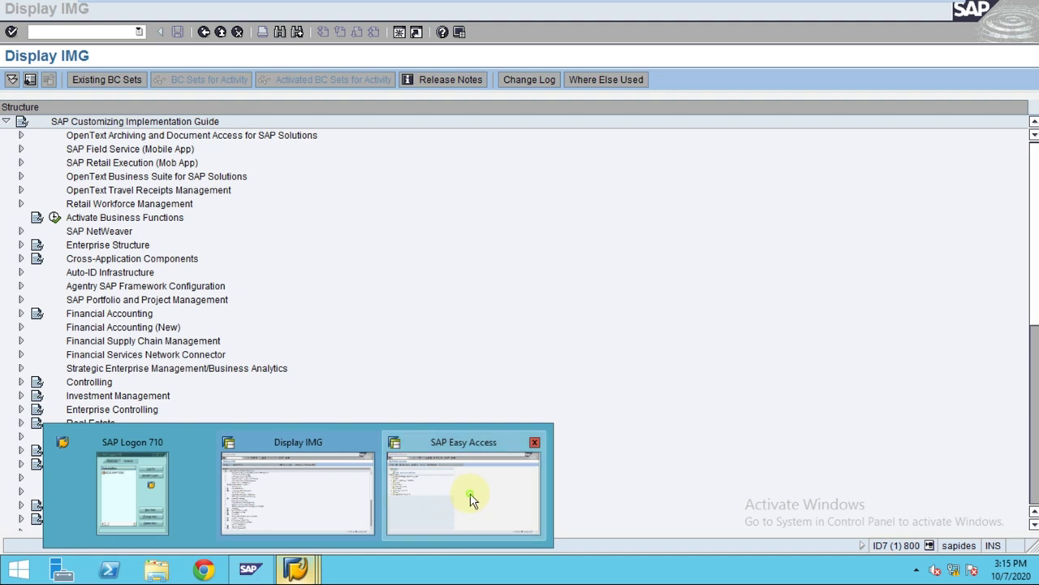
left_click(469, 497)
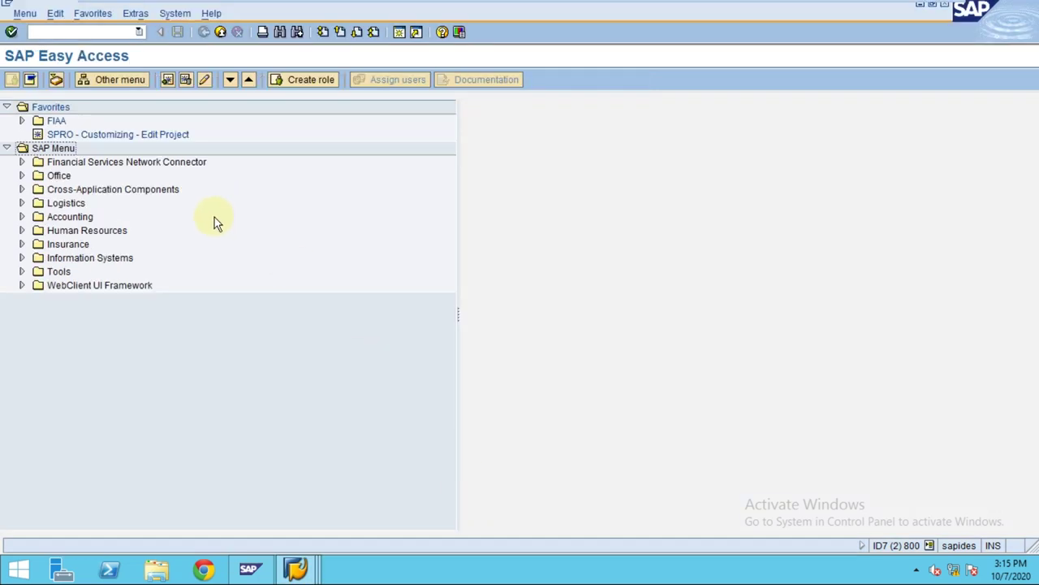
left_click(21, 218)
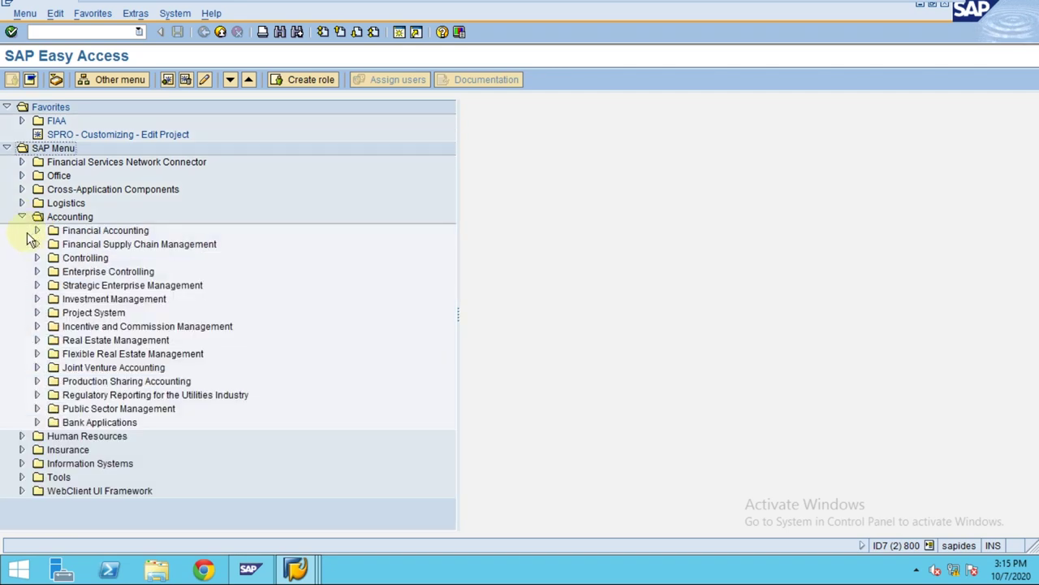
left_click(21, 217)
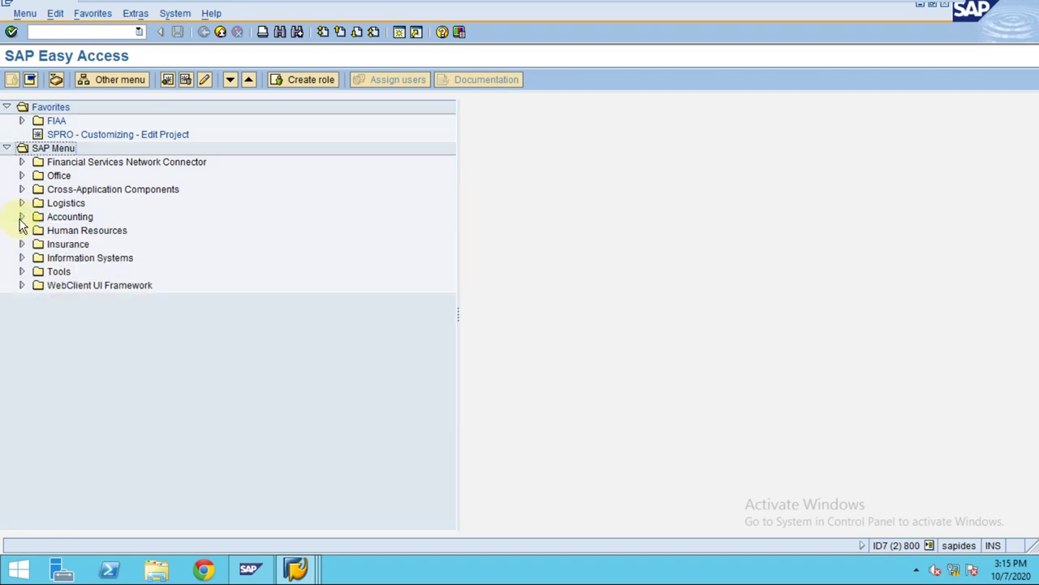
left_click(21, 217)
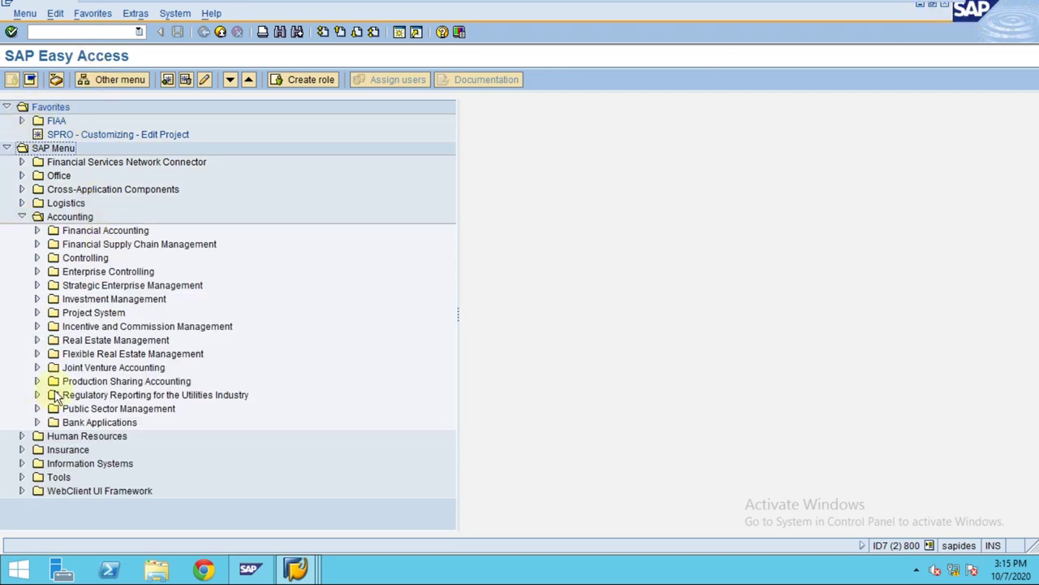
left_click(37, 231)
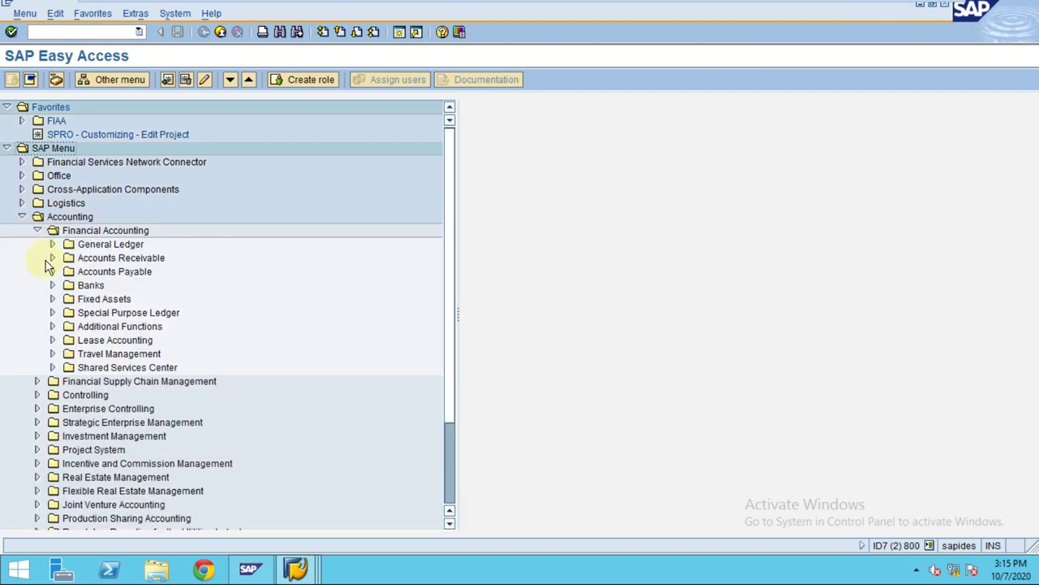
left_click(51, 244)
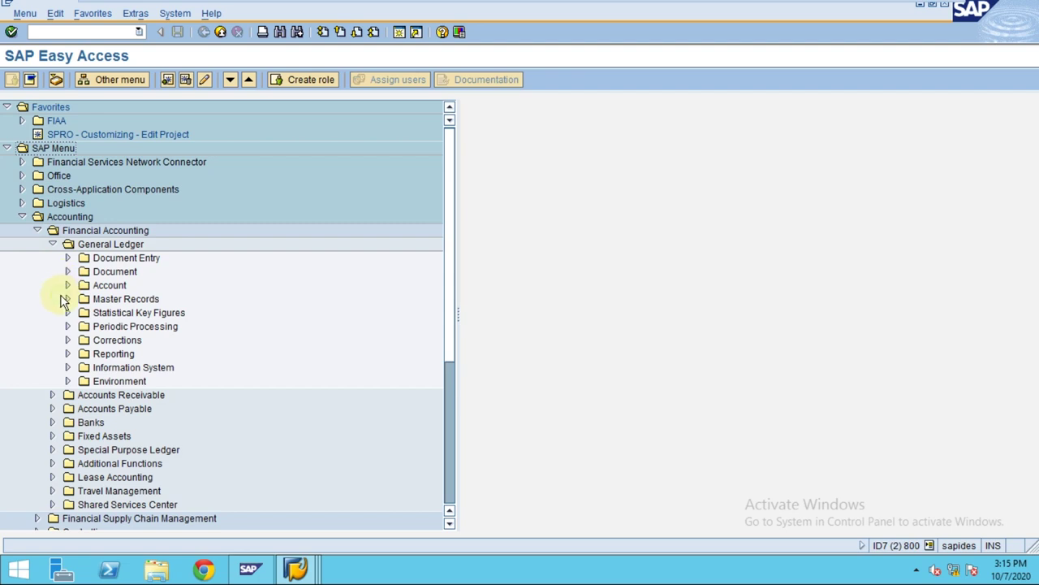
Open transaction FS15 - Send from Compare Company Code under the General Ledger's G/L Accounts master records
left_click(68, 300)
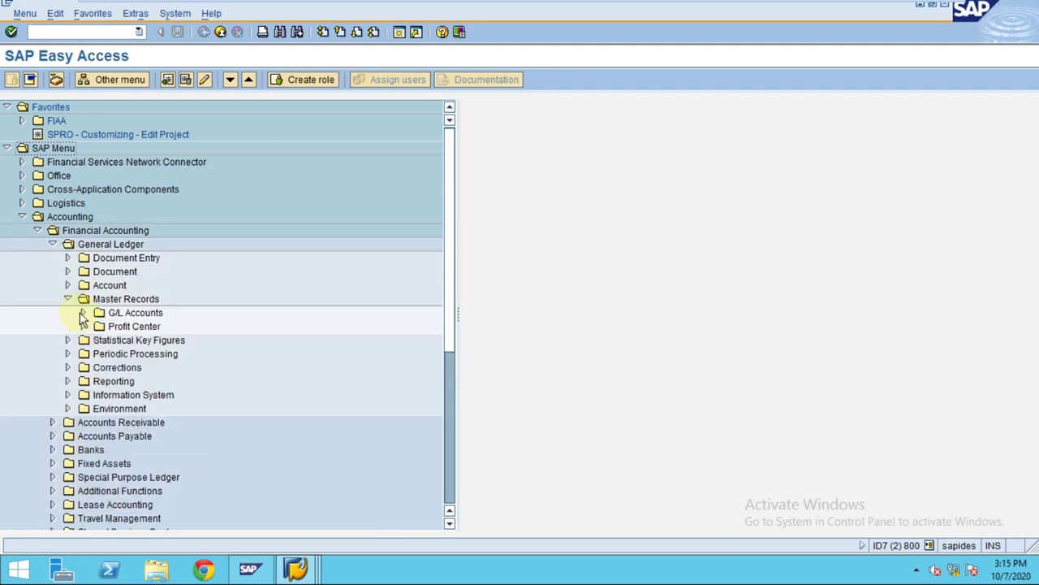
left_click(83, 314)
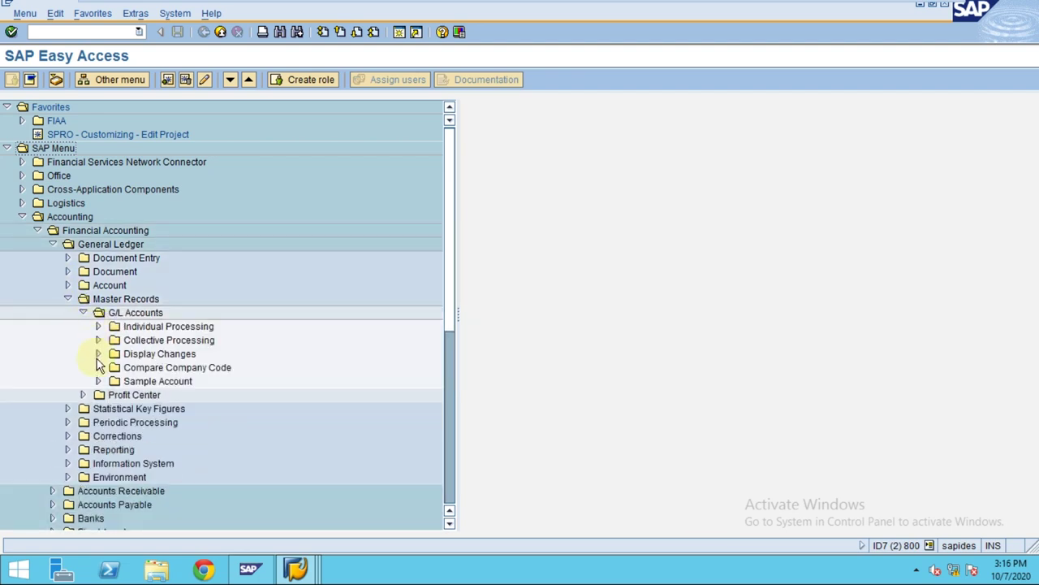
left_click(99, 367)
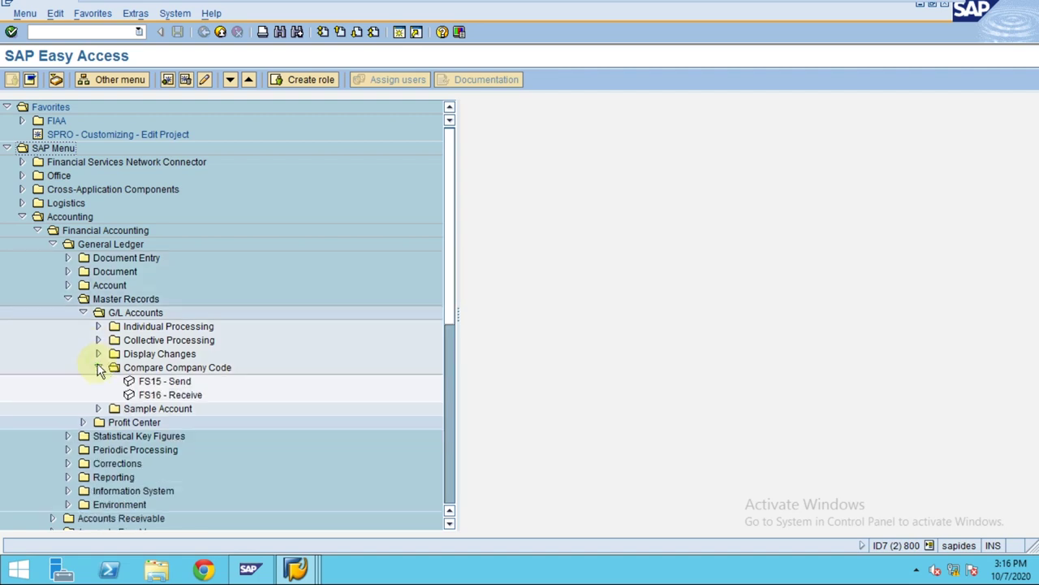
left_click(153, 385)
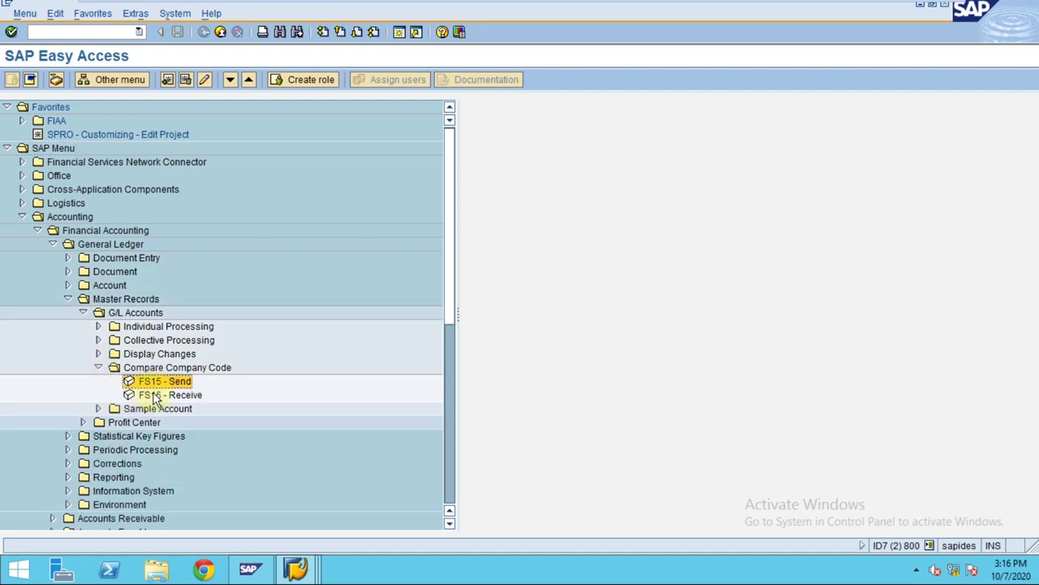
left_click(154, 397)
double_click(153, 383)
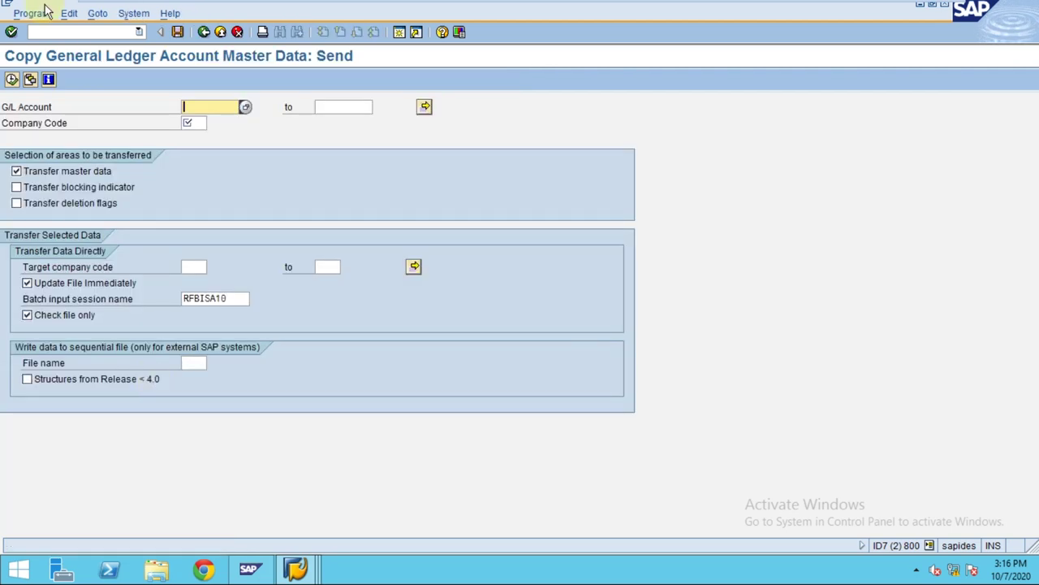
Load the FS15 variant into the selection screen and check its G/L account range, source company code and target company code
left_click(30, 79)
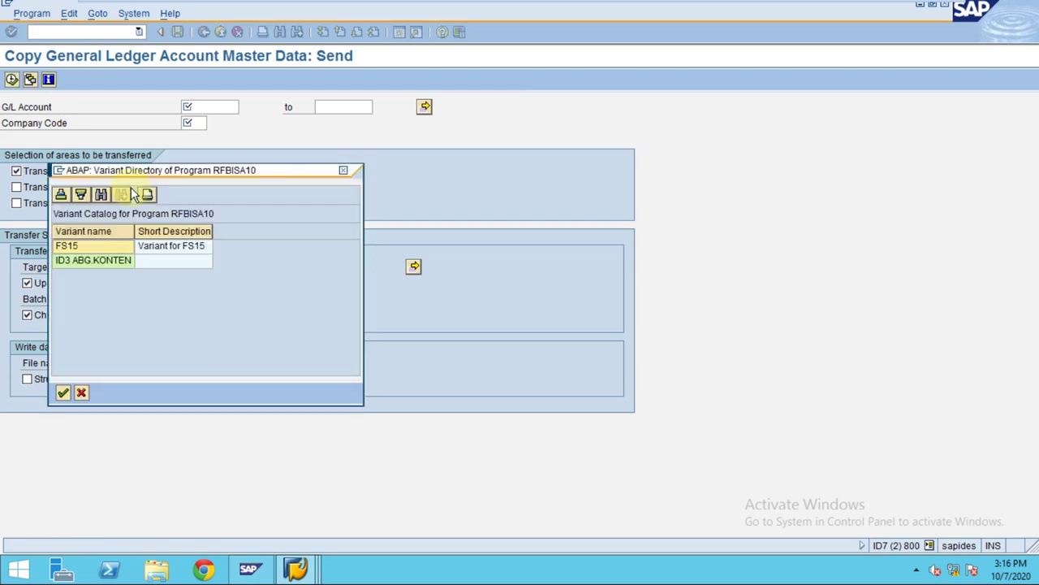
double_click(100, 248)
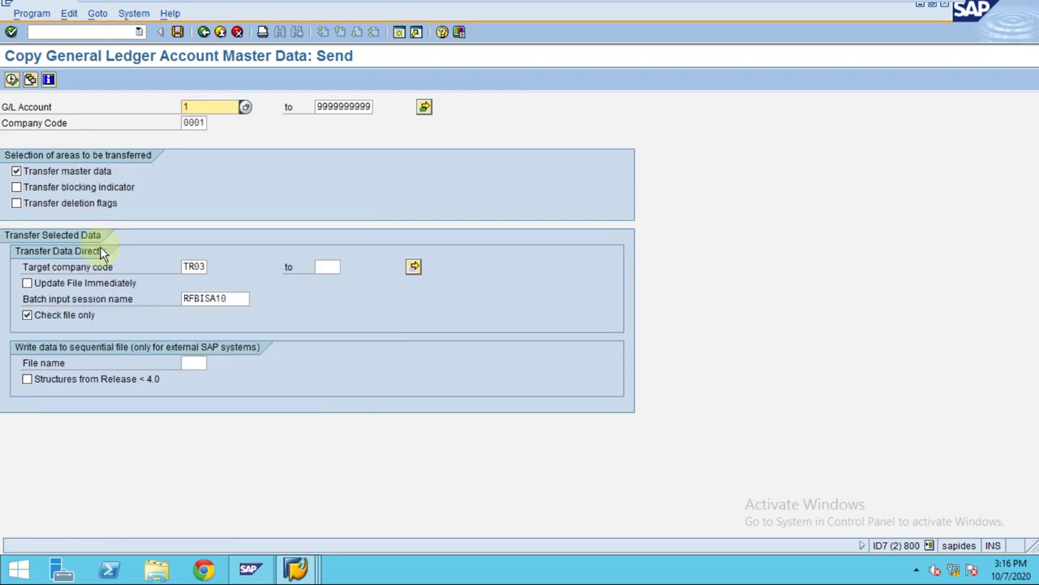
left_click(194, 266)
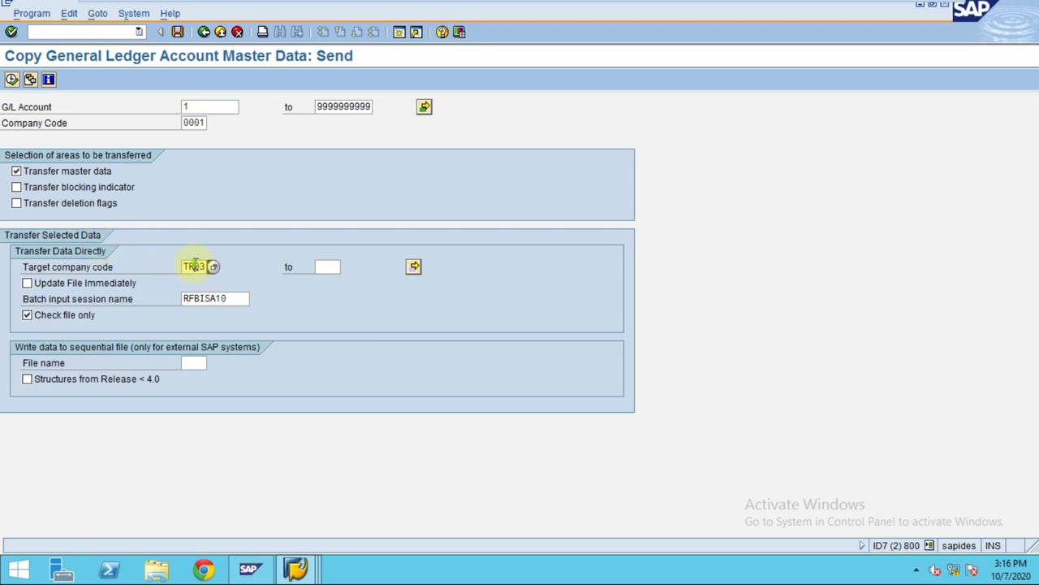
left_click(184, 108)
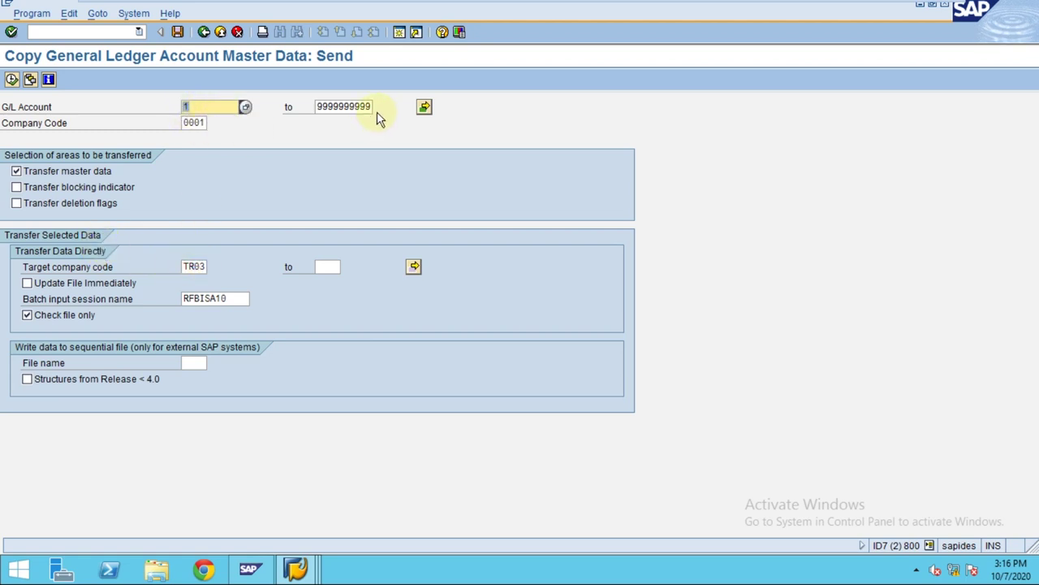
type("1")
key("Tab")
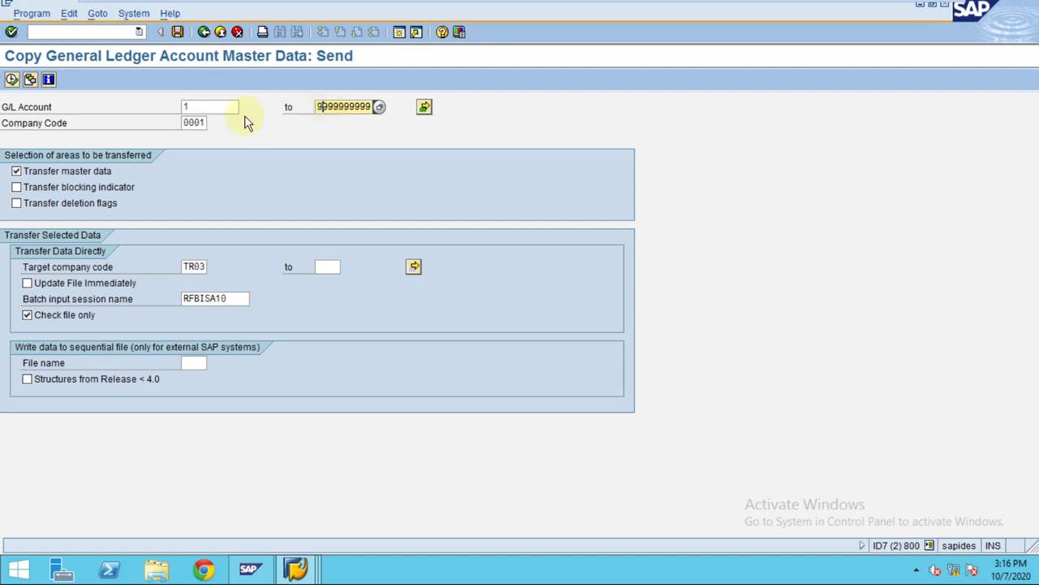
left_click_drag(190, 121, 214, 122)
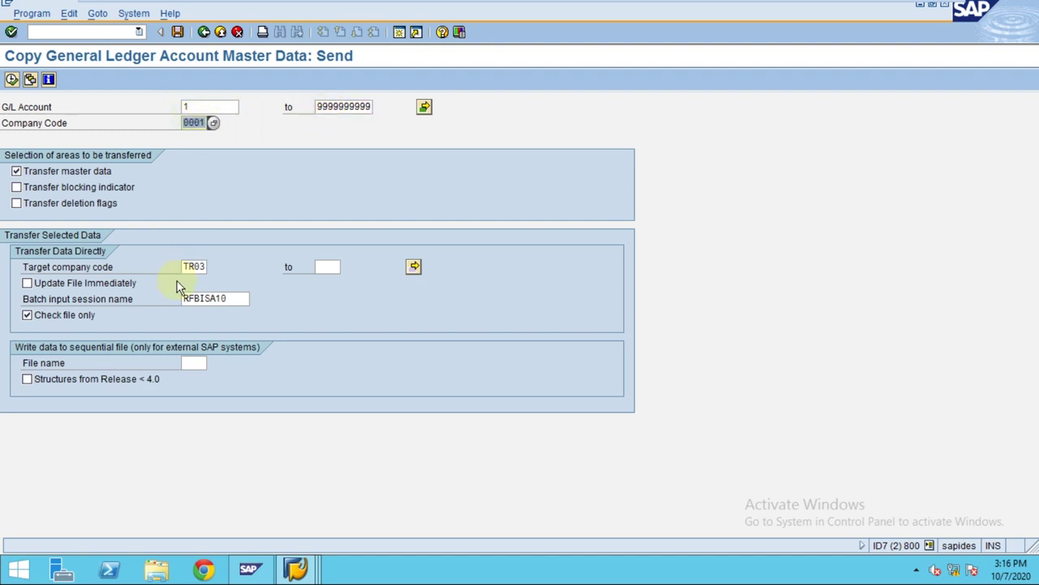
left_click_drag(187, 268, 213, 266)
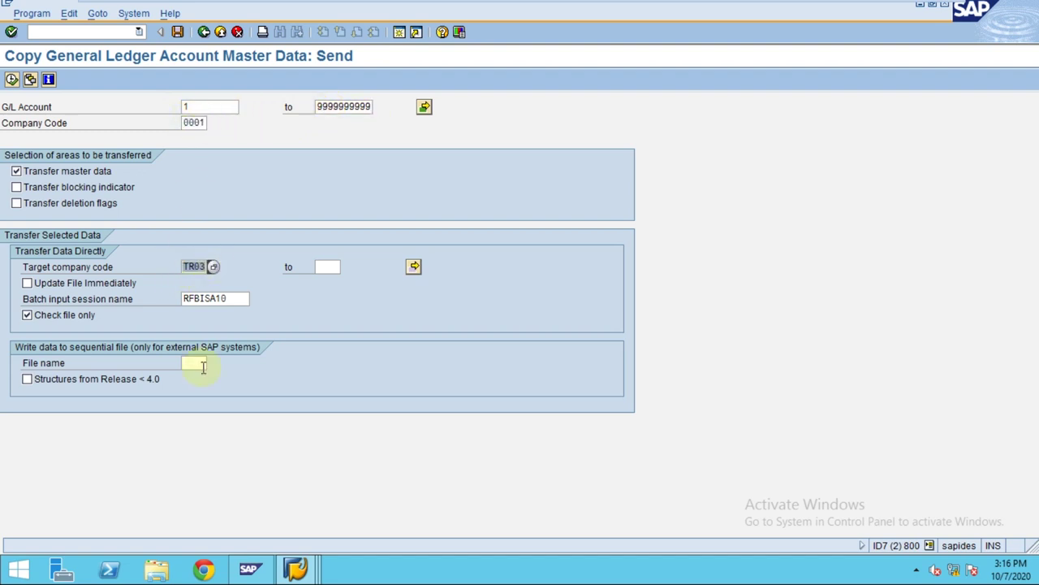
Include the blocking indicator and deletion flags in the areas to be transferred
left_click(63, 187)
left_click(62, 201)
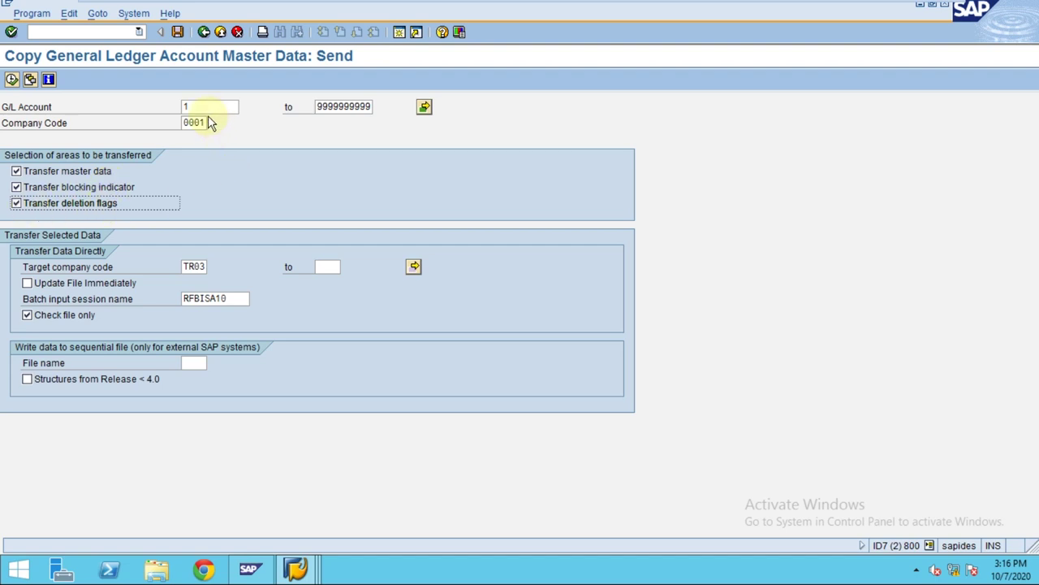
left_click_drag(186, 122, 158, 111)
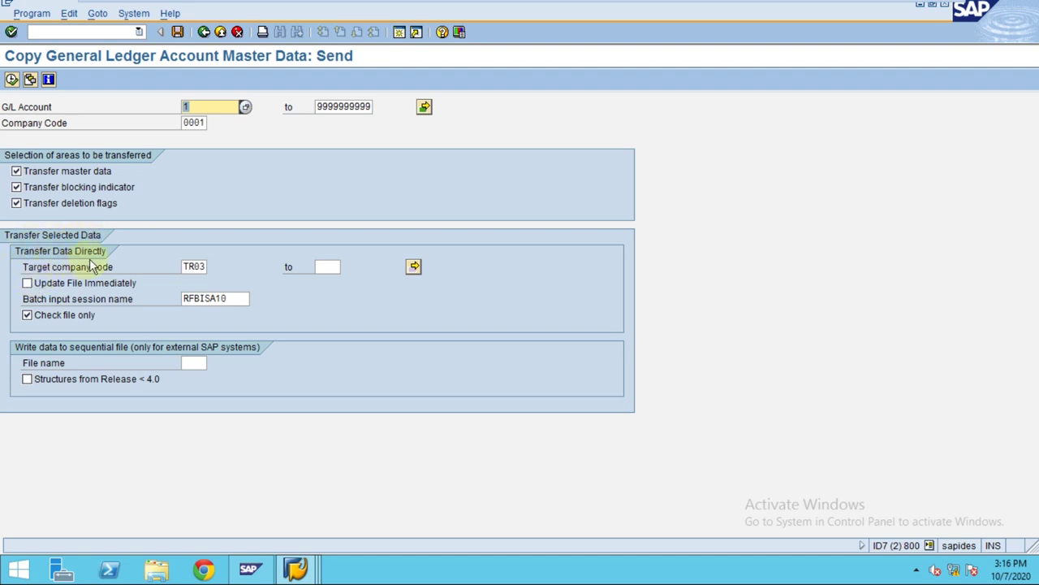
Examine the direct transfer settings: Update File Immediately, target company code and batch input session name
left_click(33, 287)
left_click(33, 287)
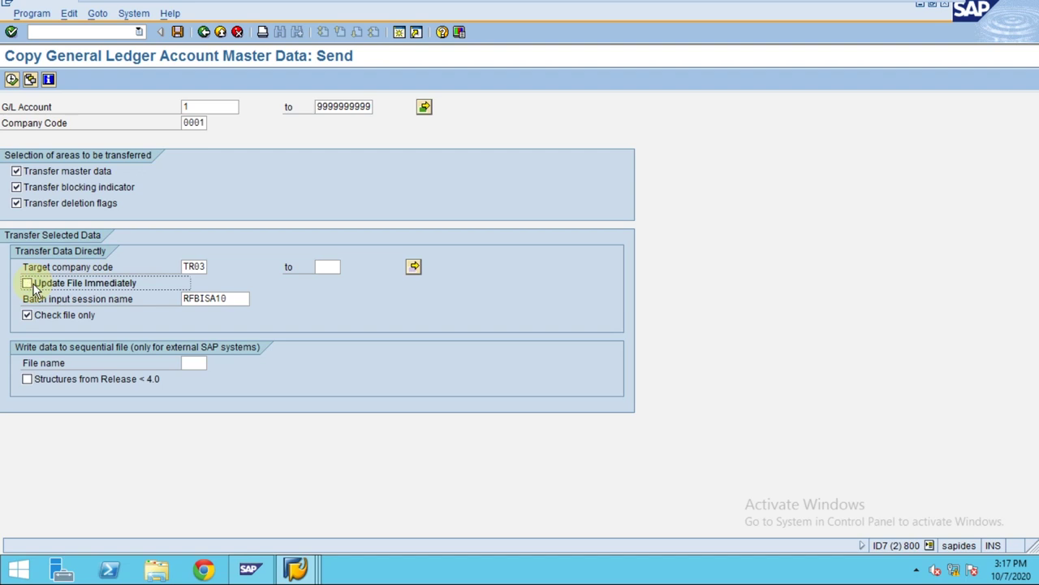
left_click_drag(185, 266, 213, 264)
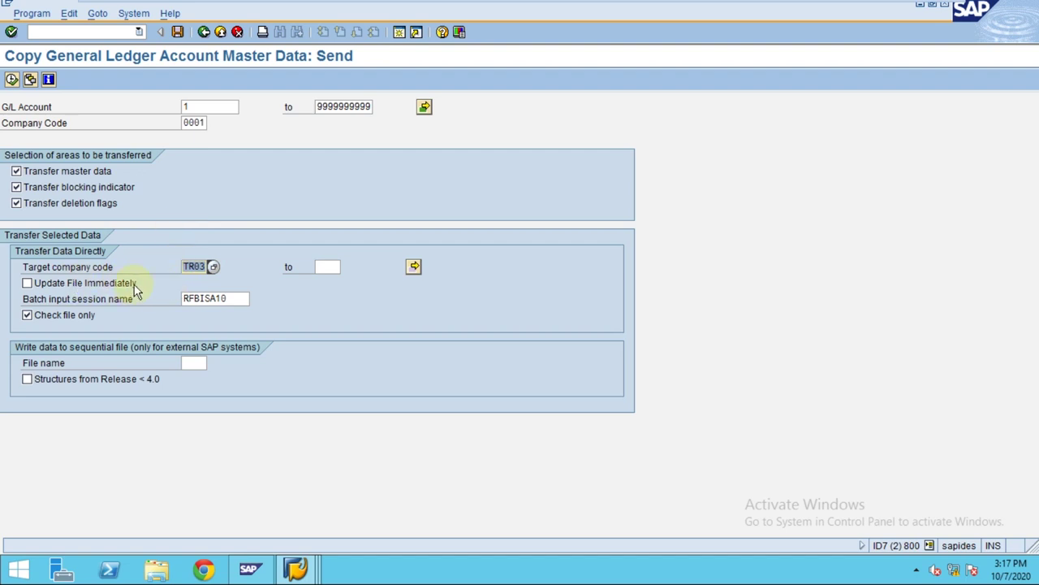
left_click(233, 300)
left_click_drag(233, 299, 187, 298)
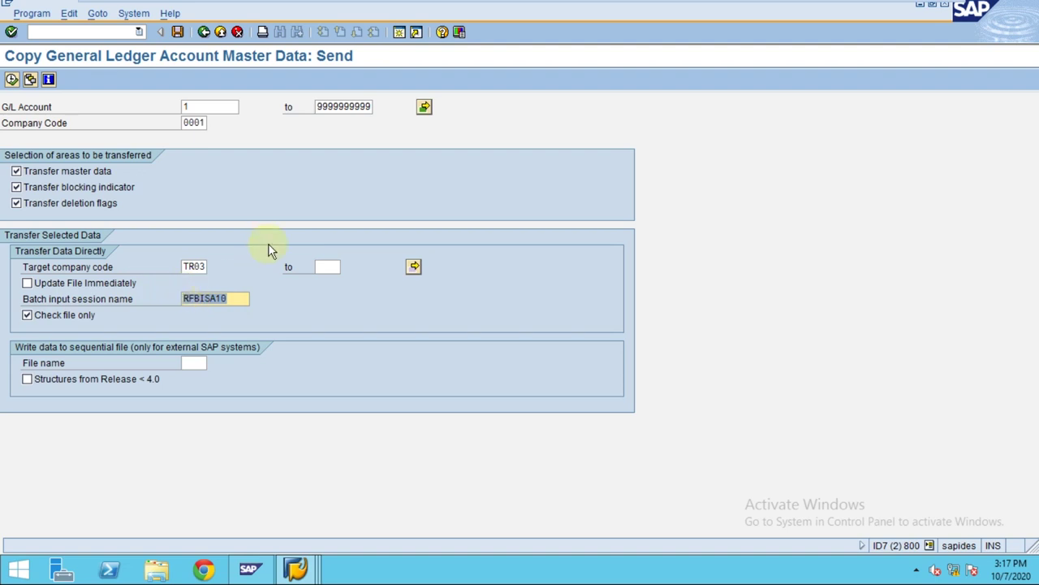
left_click(226, 298)
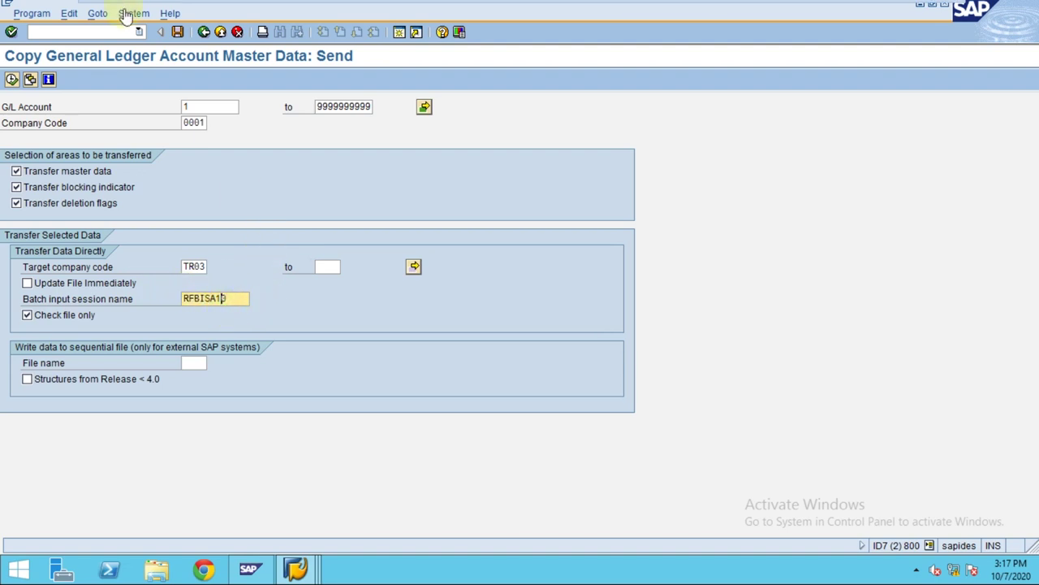
View the system status to check the current transaction code, moving its window clear of the selection fields, and close it
mouse_move(128, 9)
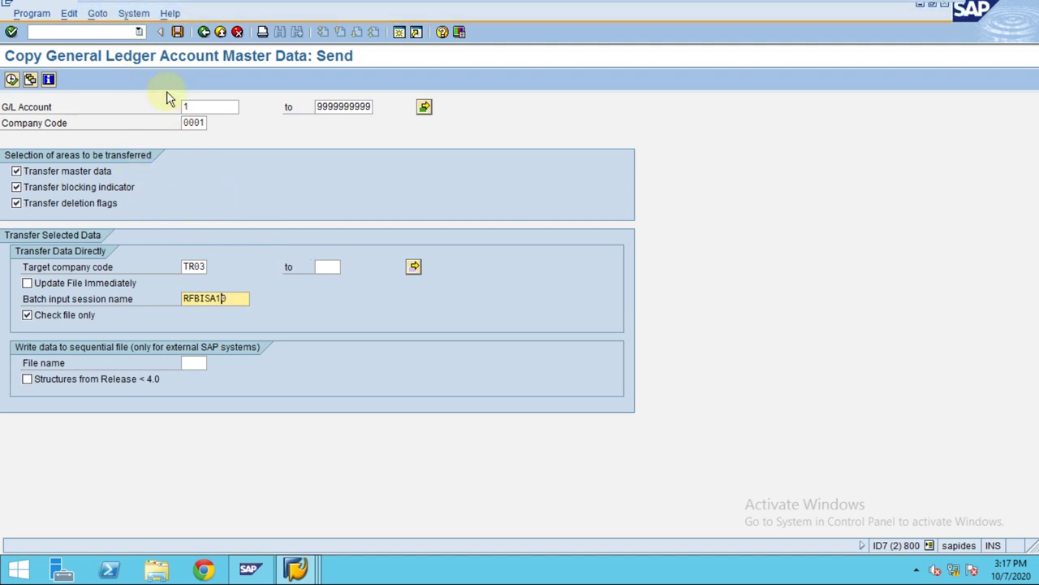
left_click(133, 14)
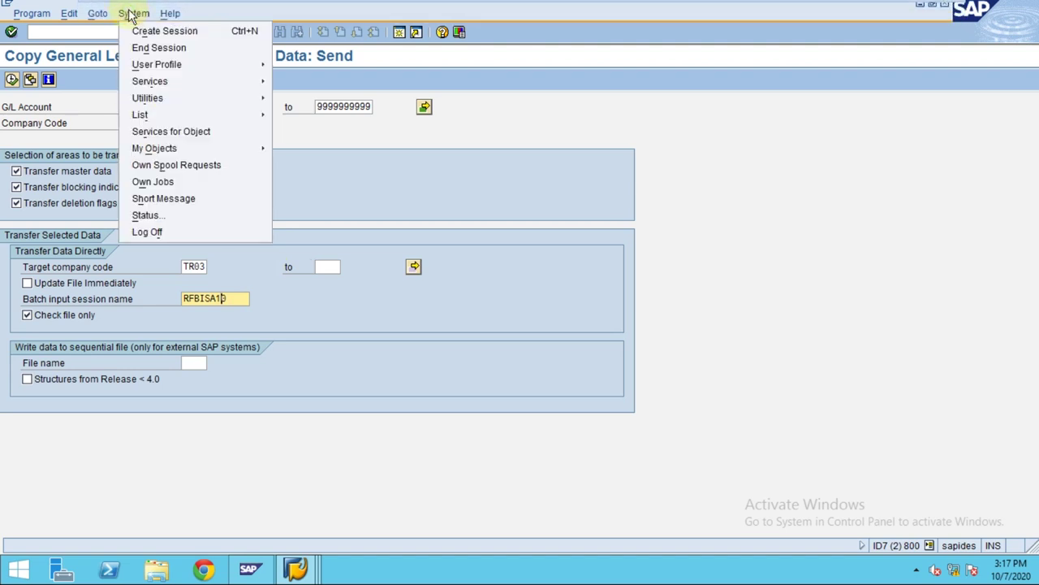
left_click(158, 212)
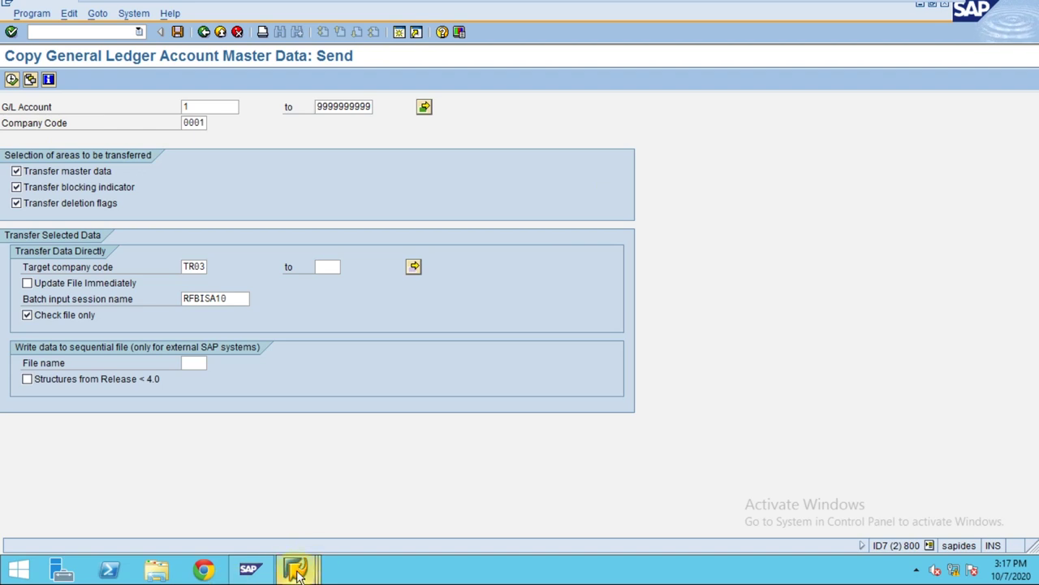
mouse_move(297, 570)
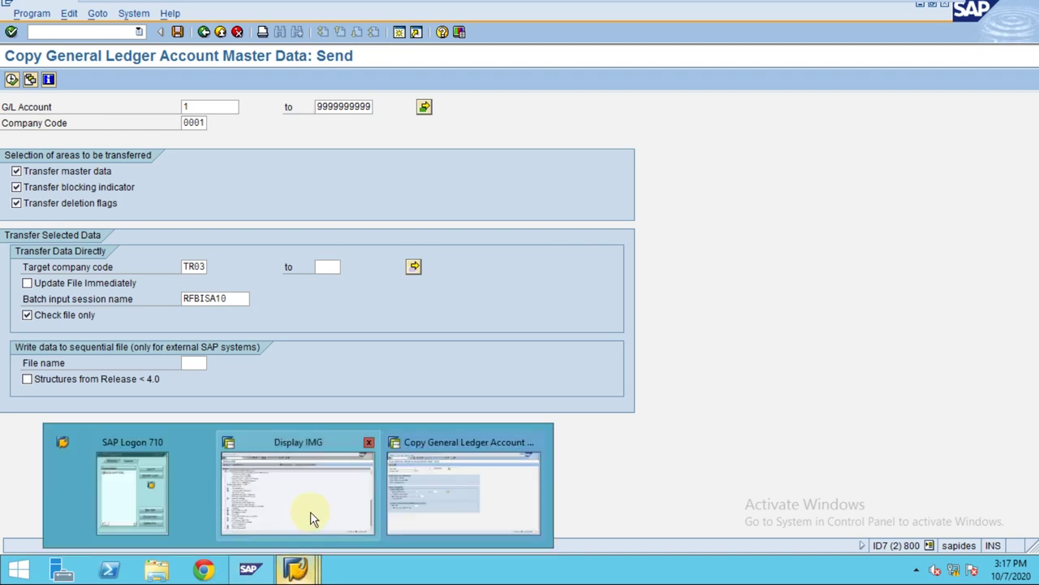
left_click(454, 502)
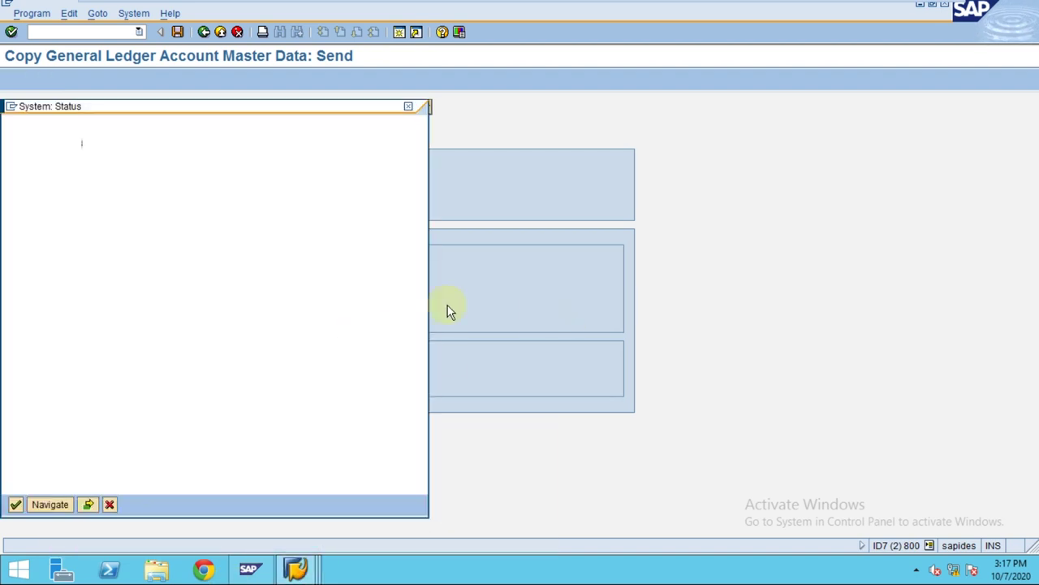
left_click_drag(179, 273, 101, 259)
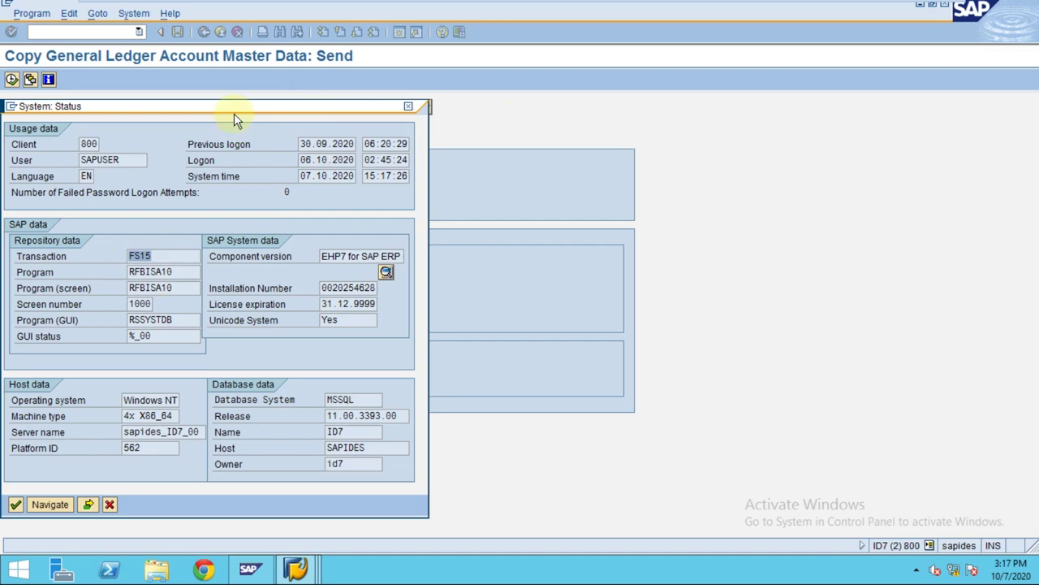
left_click_drag(234, 113, 679, 86)
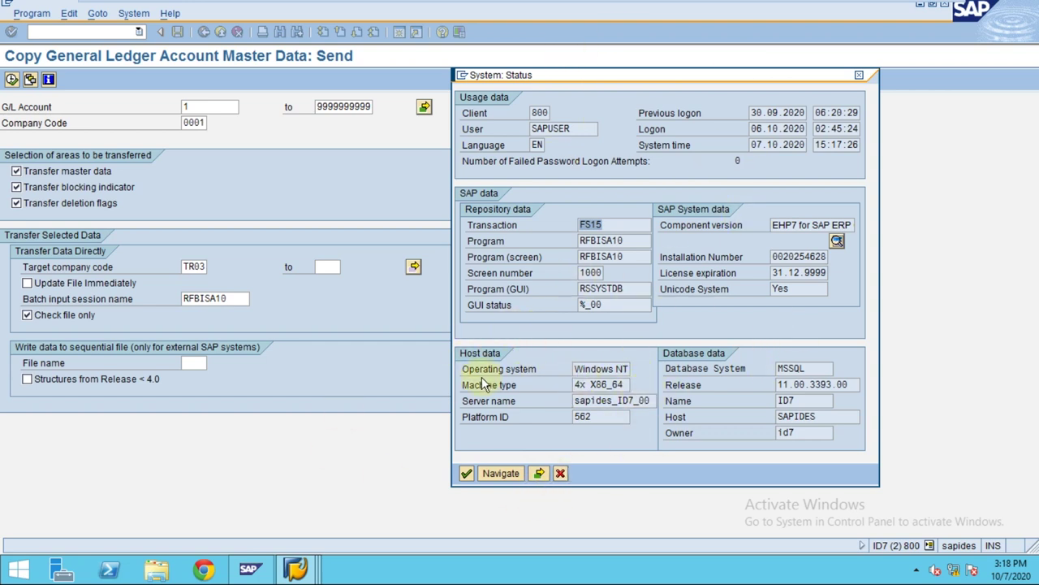
left_click(561, 473)
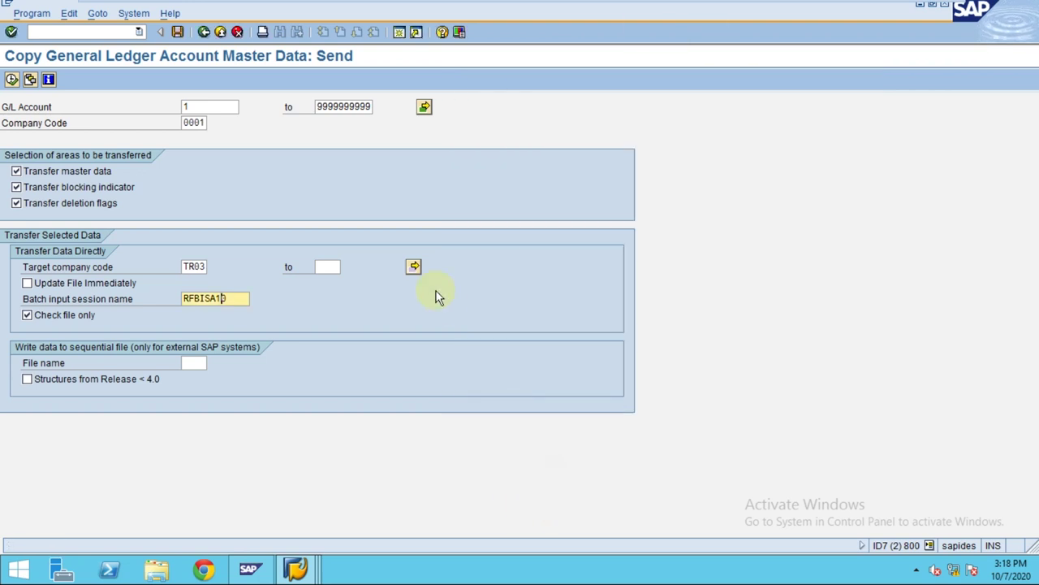
Execute the G/L account master data copy to company code TR03 and leave the virtual machine's full-screen view
left_click(12, 81)
left_click(332, 267)
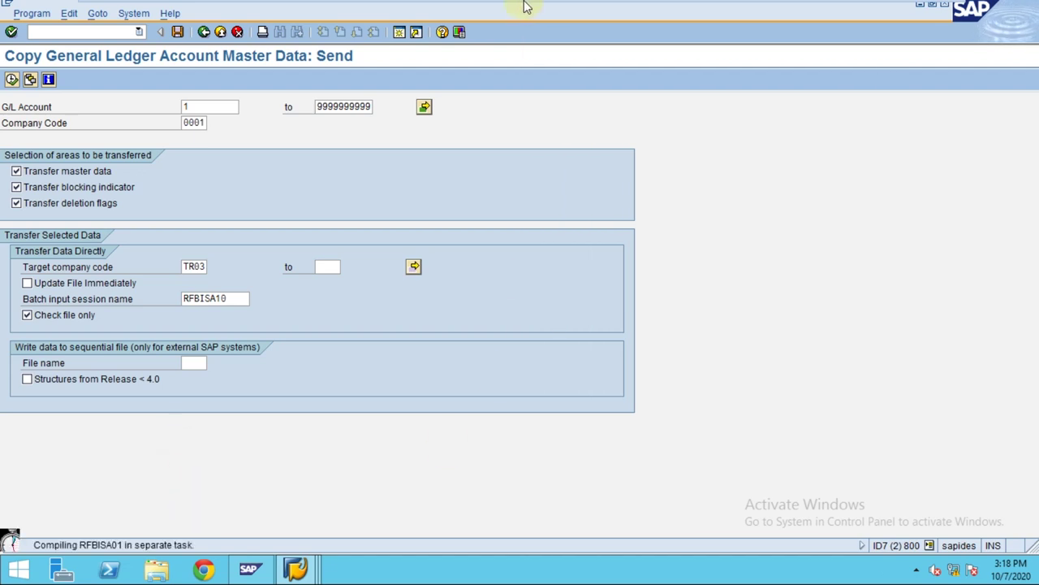
key("ctrl+alt+Return")
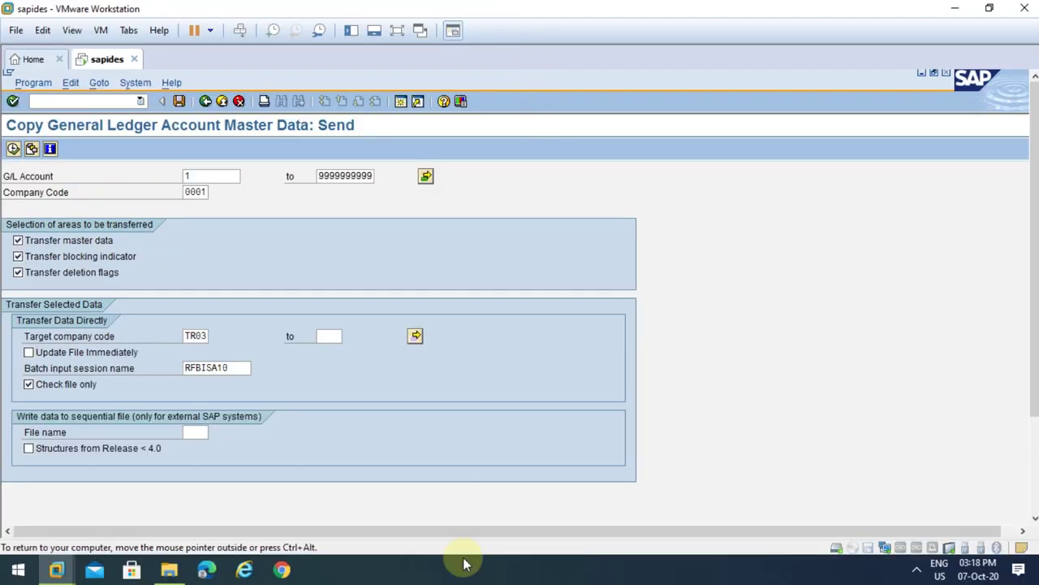
left_click(916, 569)
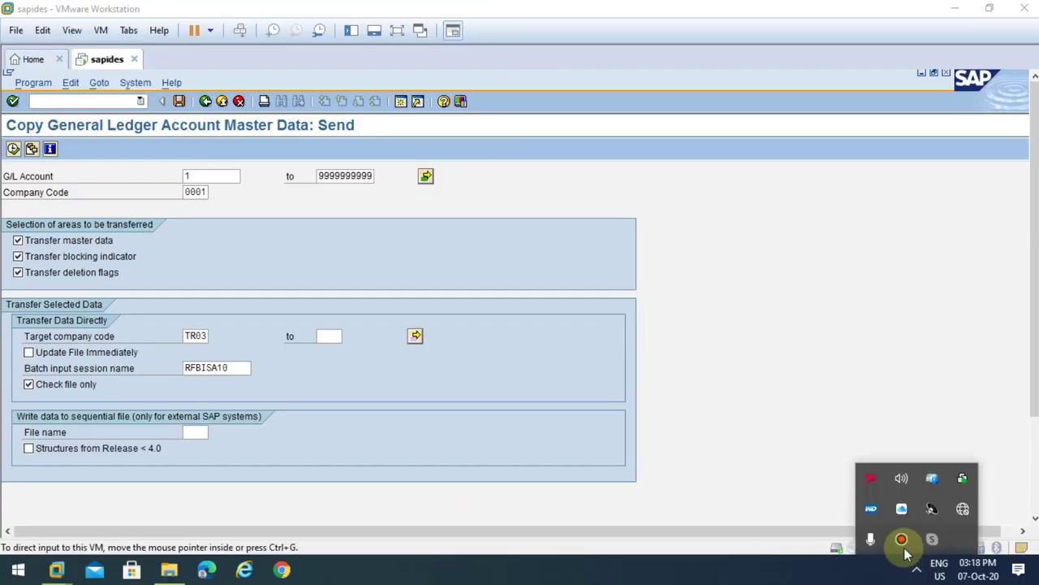
left_click(901, 540)
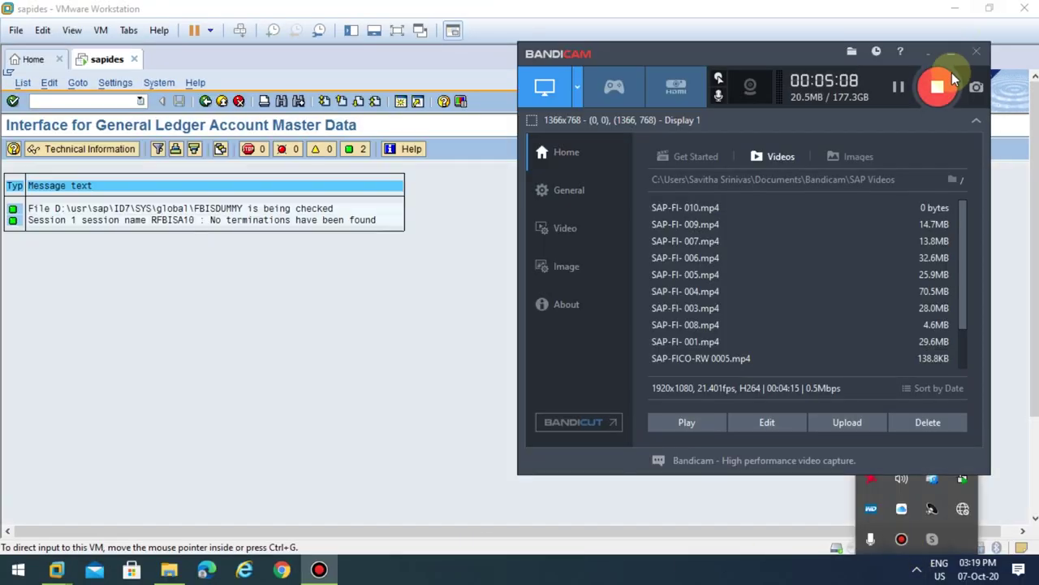
left_click(257, 390)
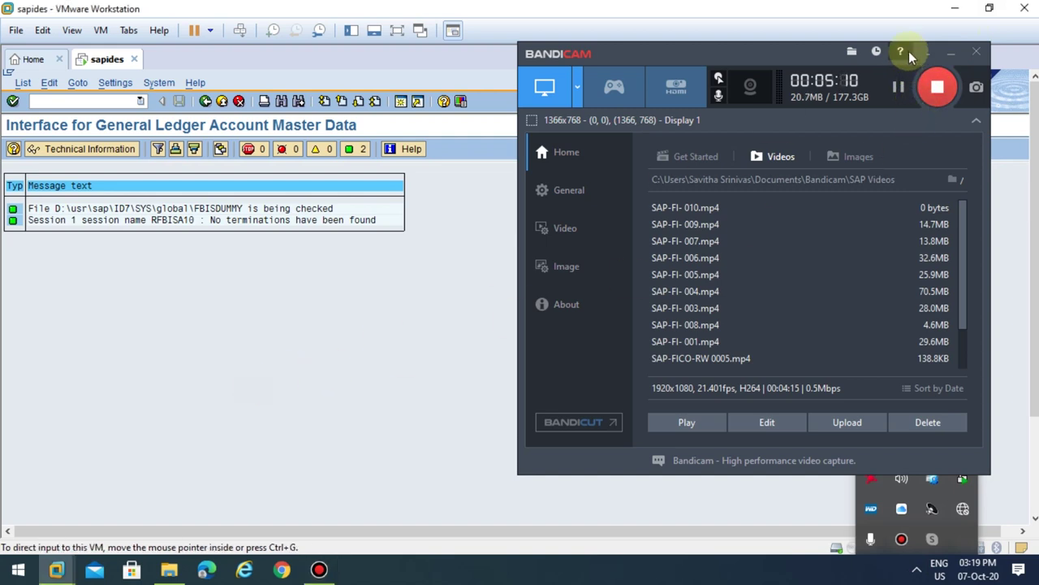
left_click(951, 52)
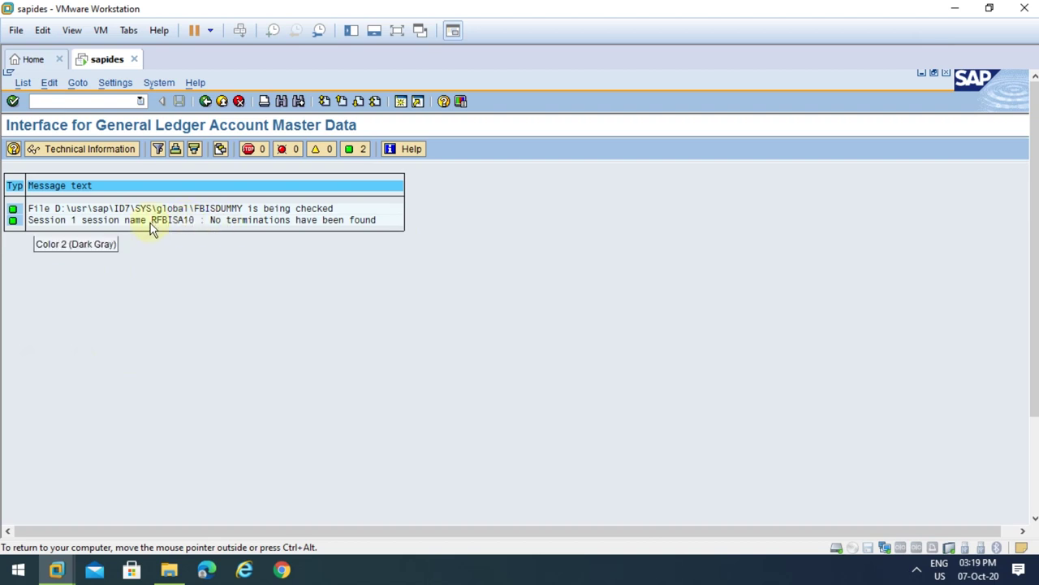
Return the virtual machine to full screen and view the batch input session overview (SM35) in a separate session
left_click(396, 30)
left_click(107, 30)
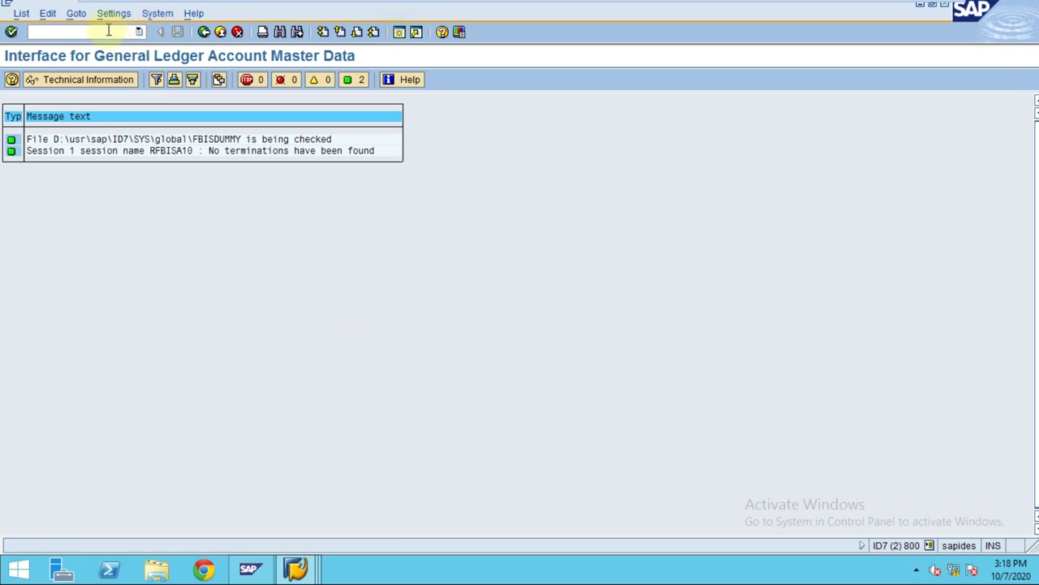
type("/nsm35")
key("Return")
left_click(296, 569)
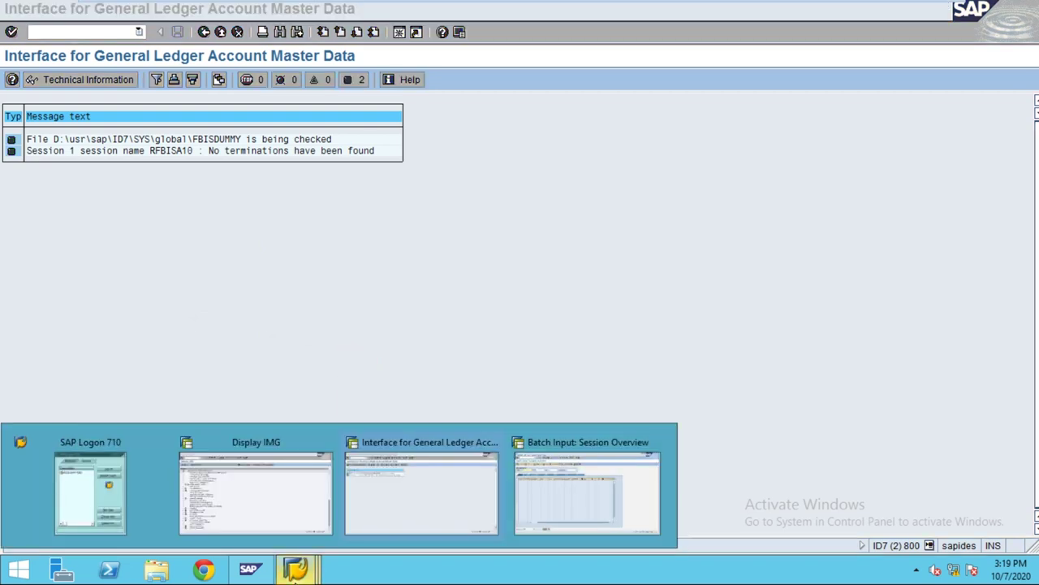
left_click(555, 498)
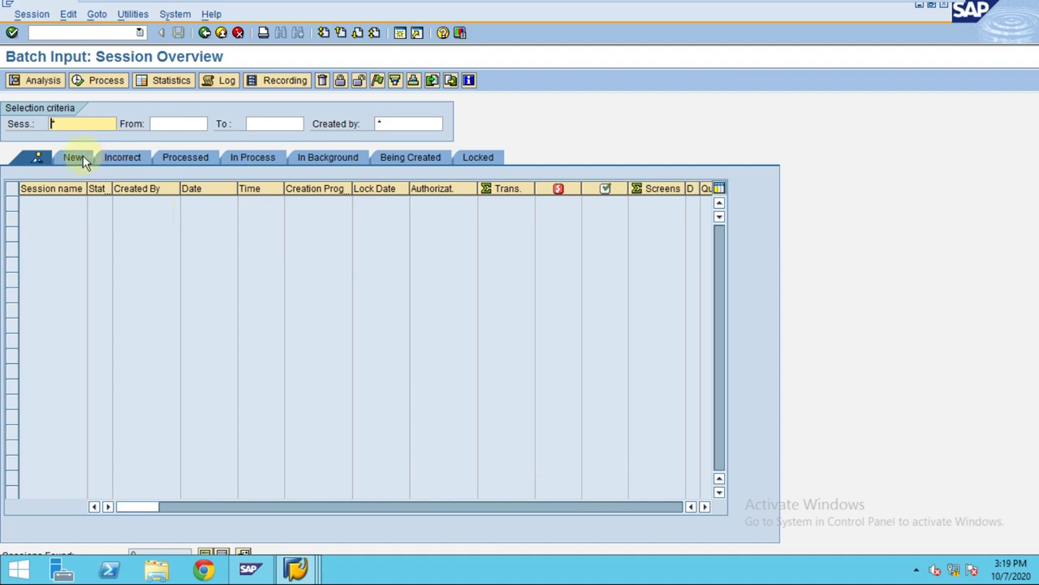
left_click(35, 158)
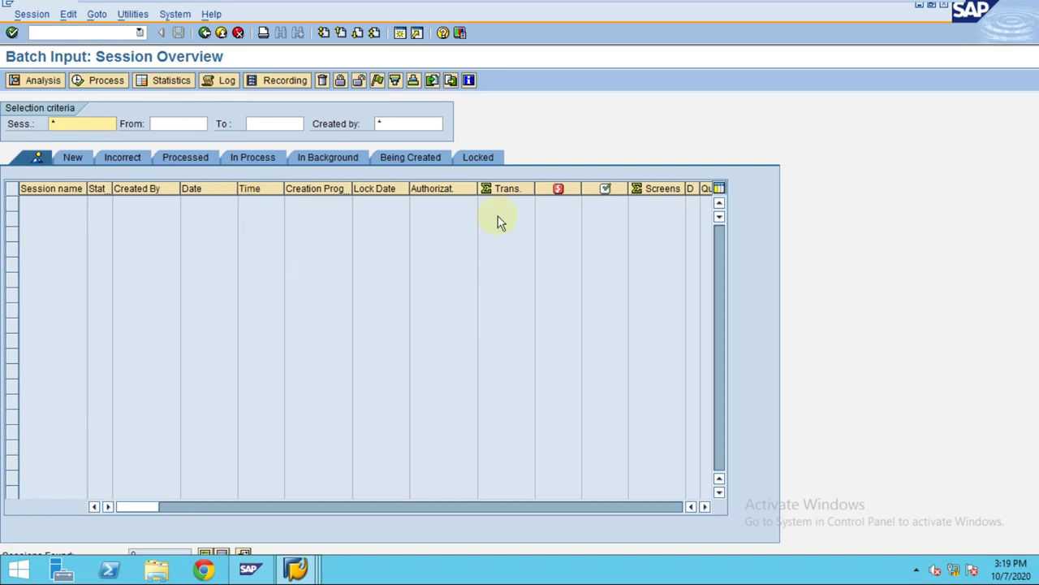
Close the separate batch input session and go back from the interface message log to the copied accounts list
left_click(221, 33)
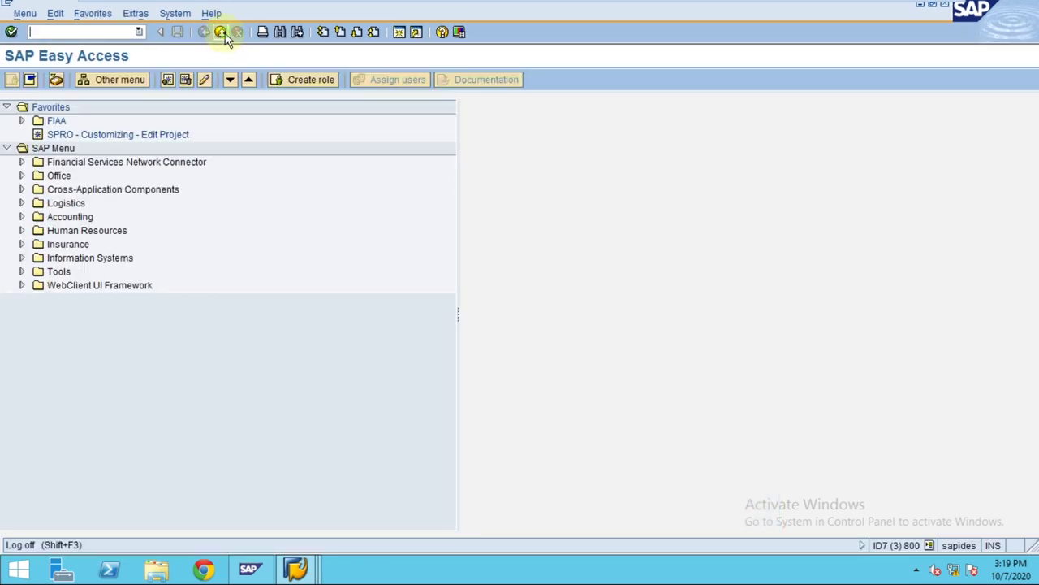
left_click(221, 33)
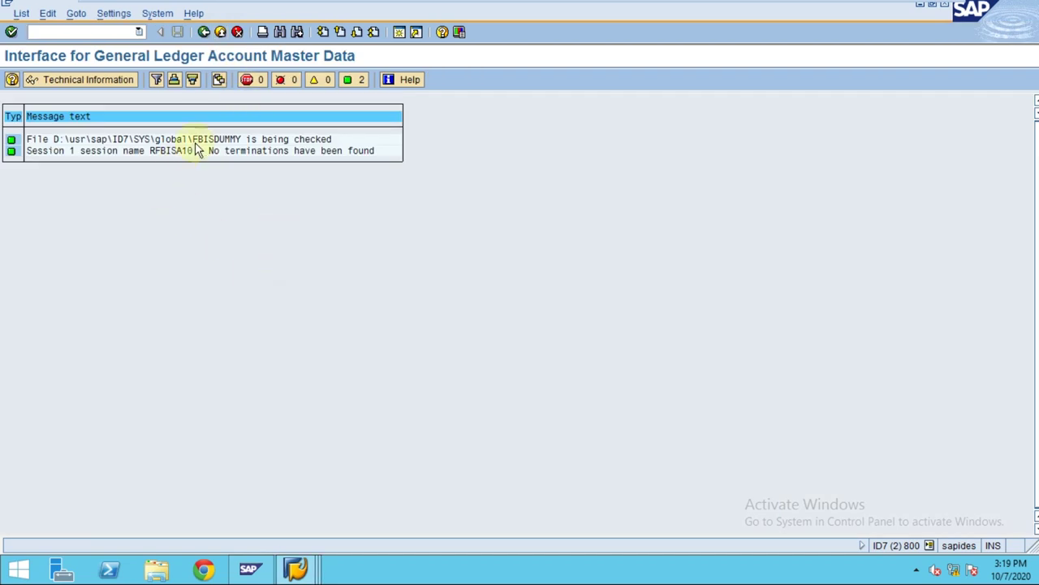
left_click(204, 35)
left_click(136, 140)
left_click(220, 32)
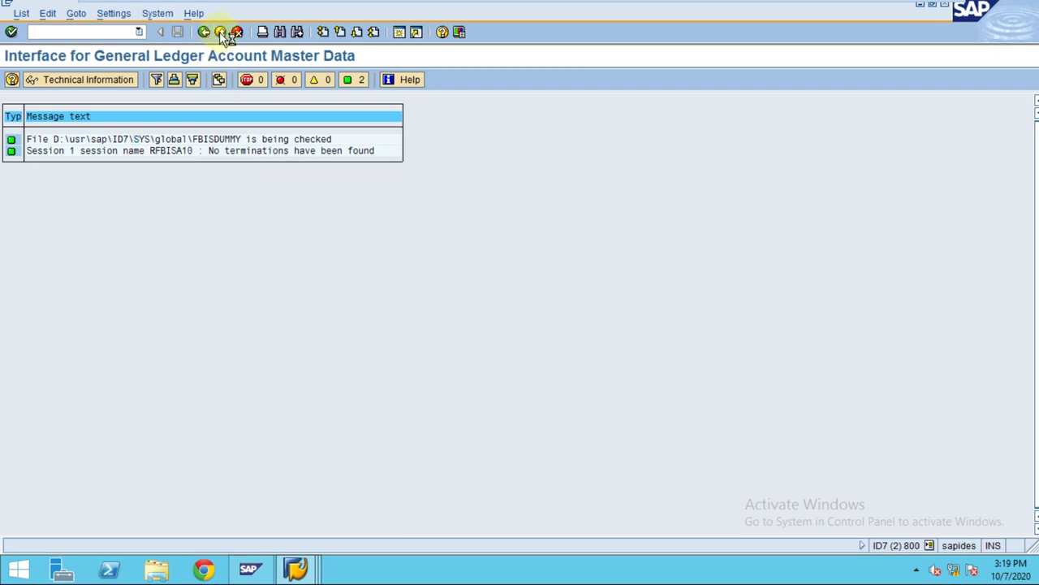
Examine the test run's list of G/L accounts for copying from company code 0001 to TR03
left_click(295, 568)
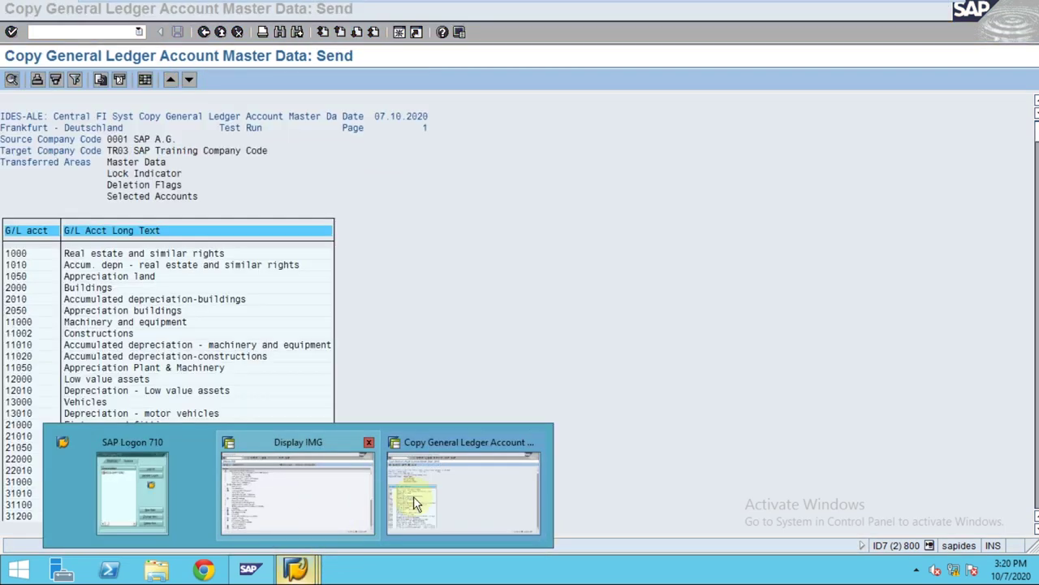
left_click(563, 351)
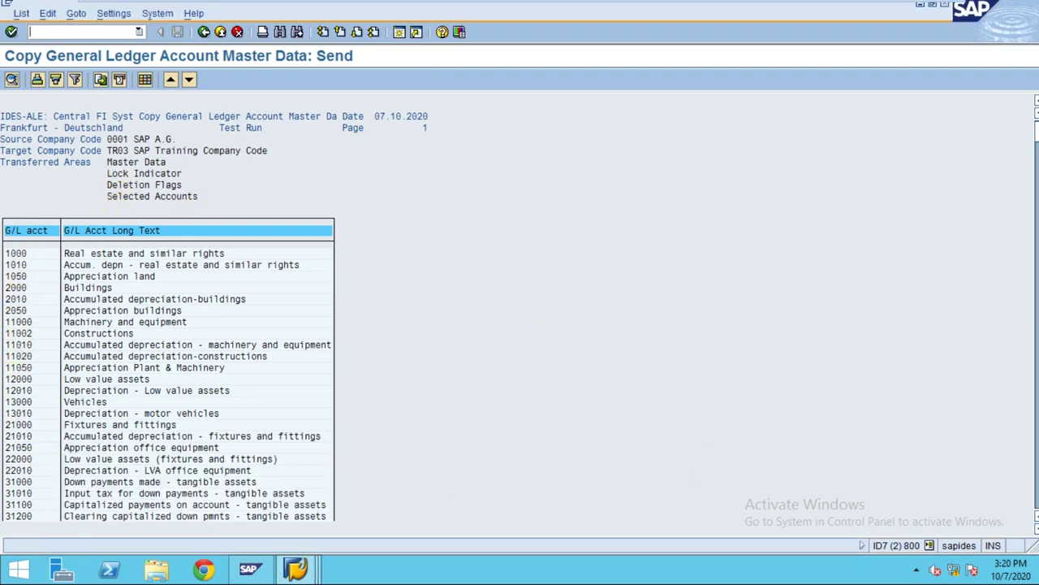
left_click(1036, 362)
scroll(1036, 361, "down", 6)
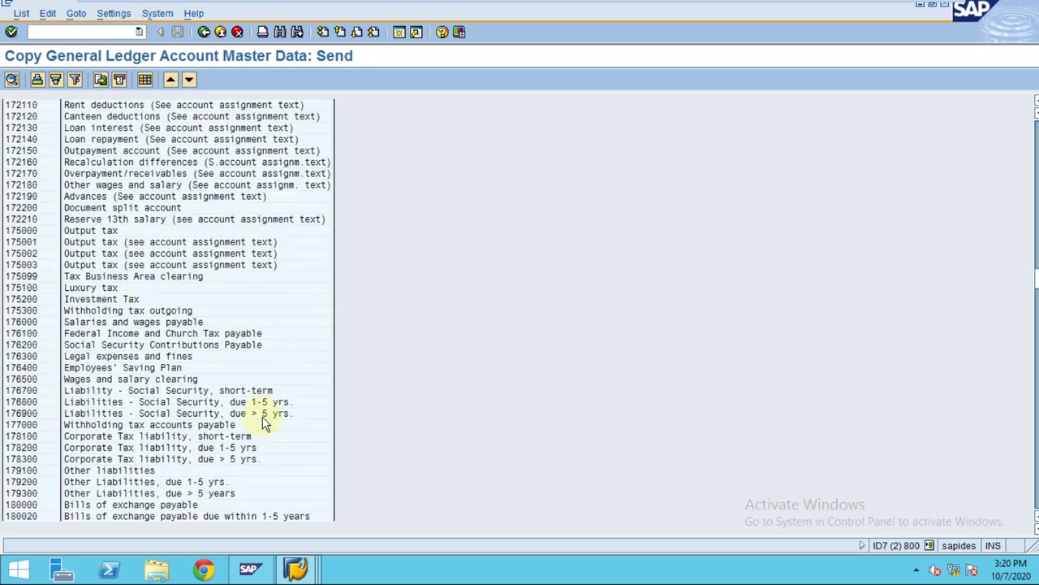
left_click(299, 570)
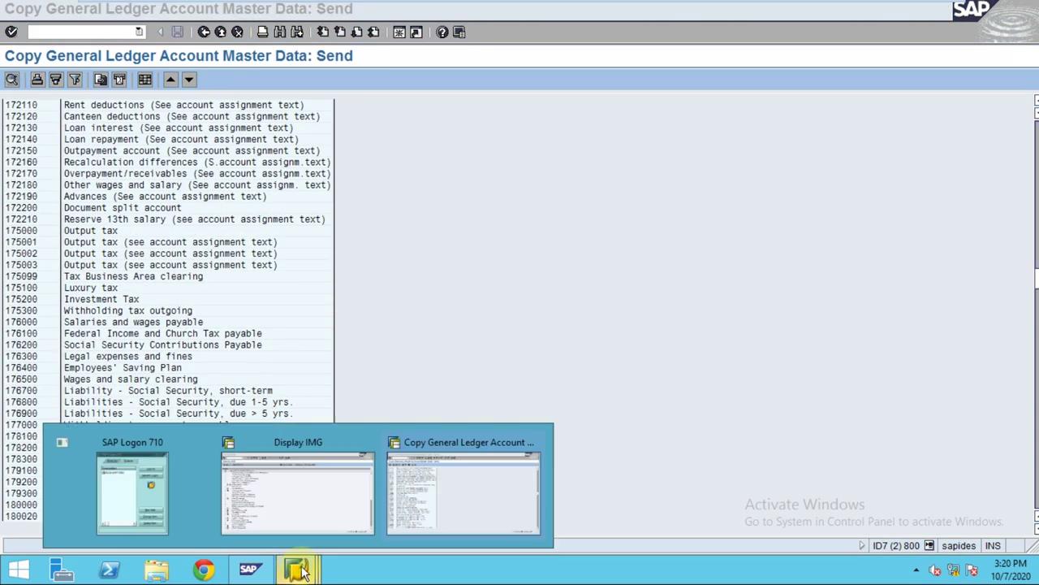
left_click(432, 497)
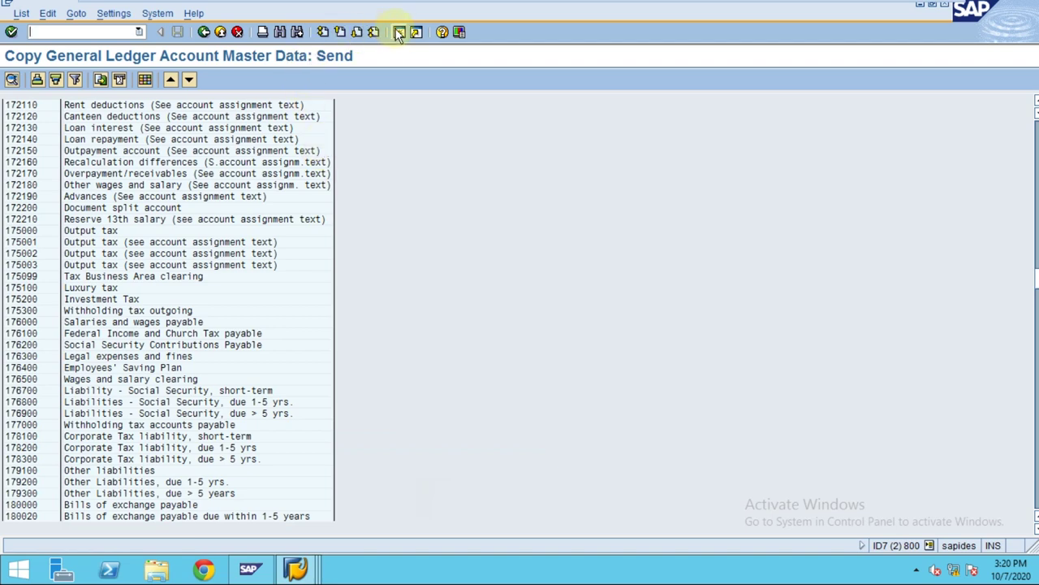
Open the batch input session overview (SM35) in a new session and reduce it to a smaller floating window
key("shift+F3")
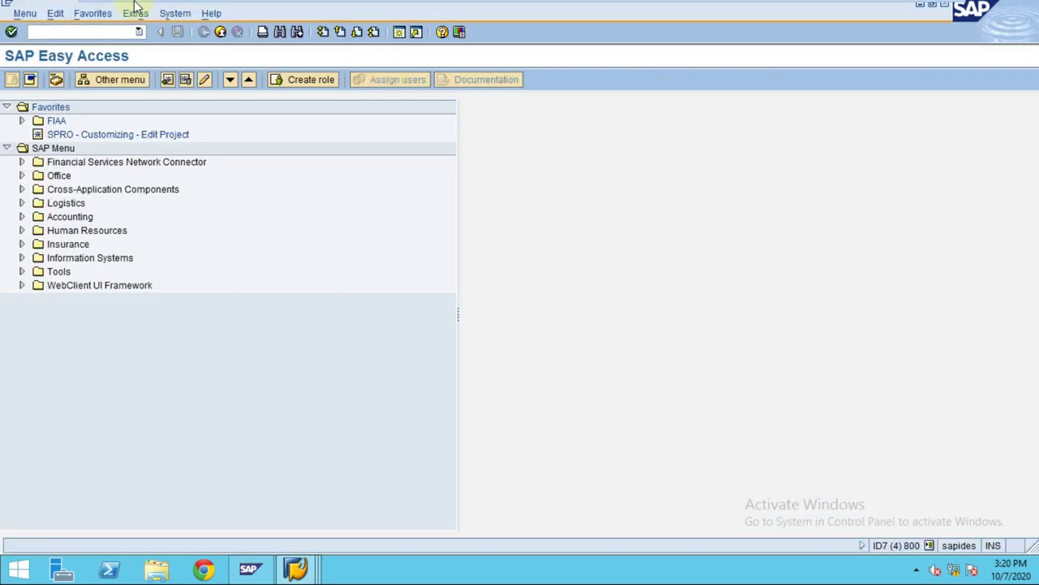
mouse_move(134, 6)
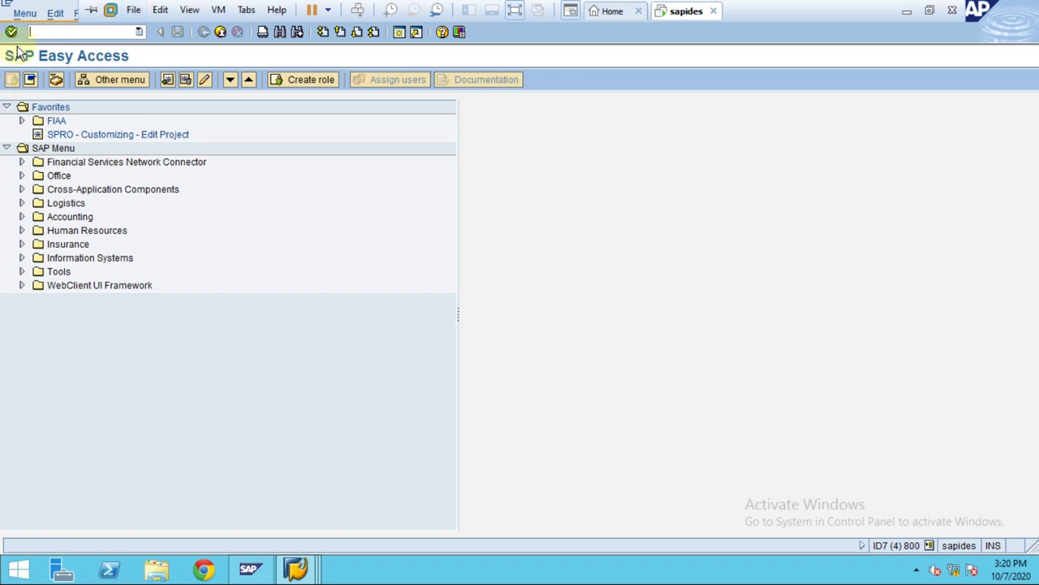
type("sm")
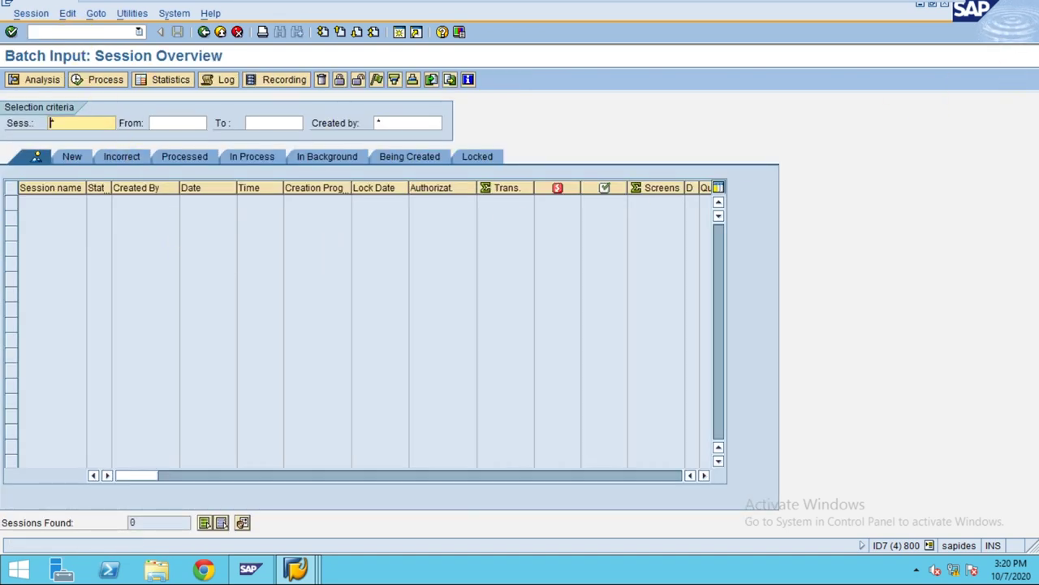
left_click(936, 10)
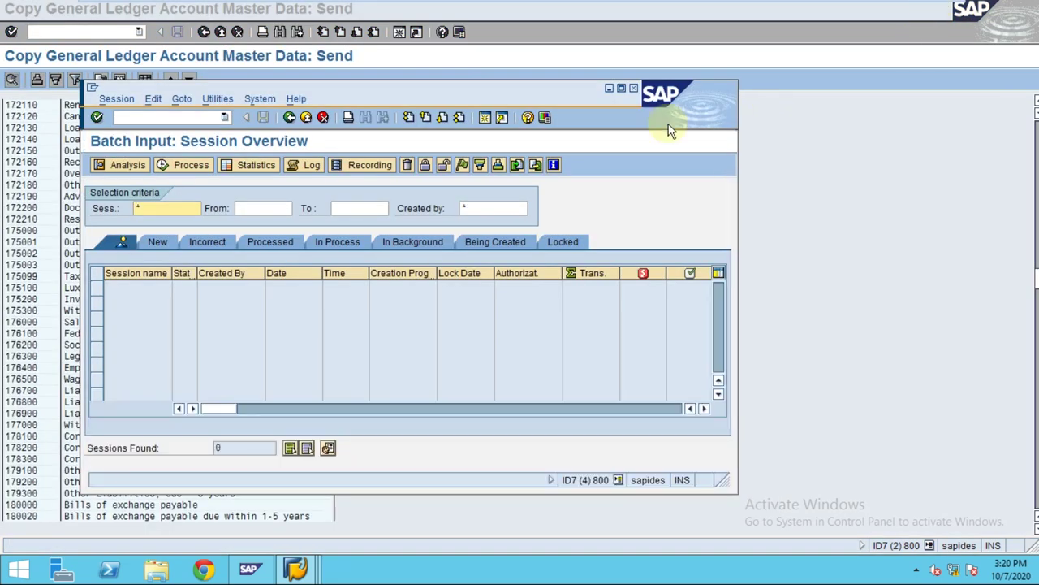
Review the header of the test run account list and return to the copy program's selection screen
left_click(870, 190)
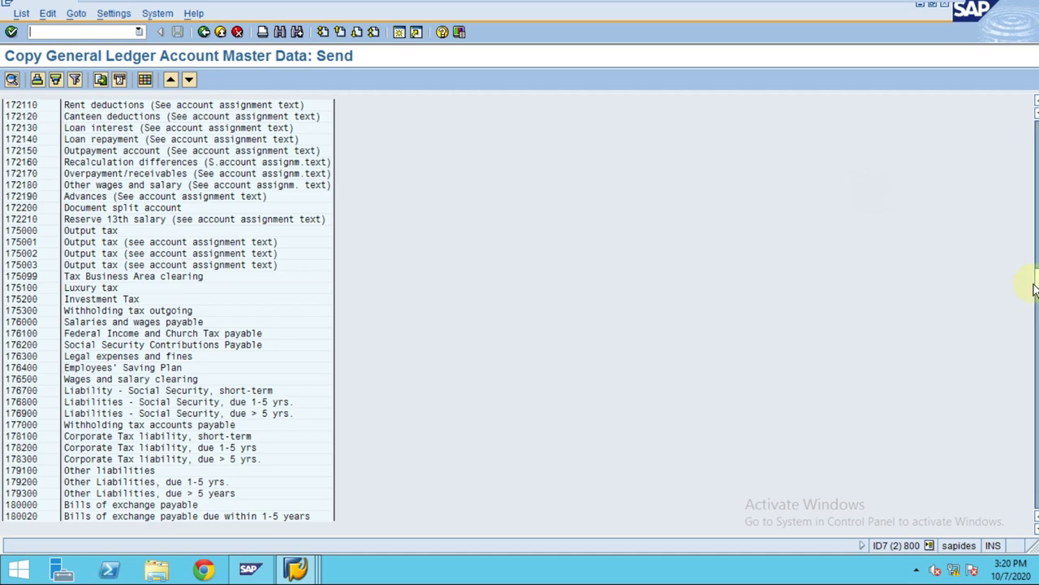
left_click_drag(1037, 283, 1037, 243)
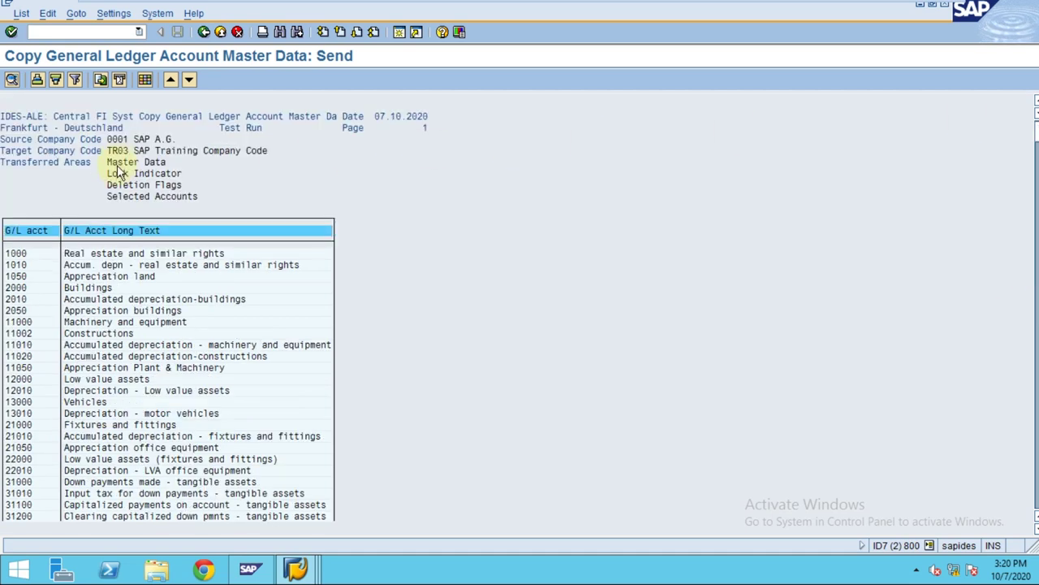
left_click(204, 32)
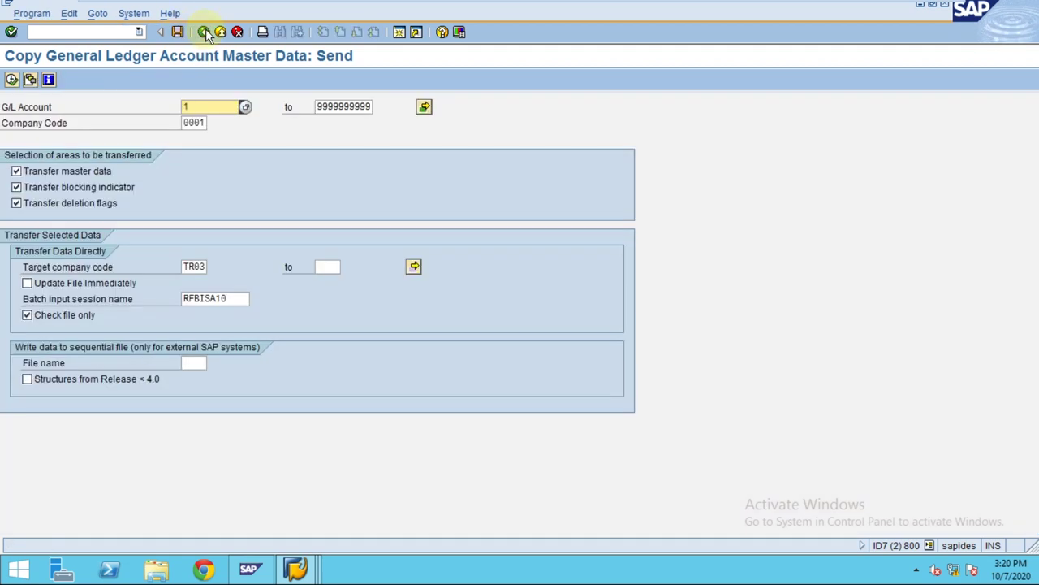
Execute the G/L account copy to TR03 again as a test run with Check file only enabled
left_click(32, 318)
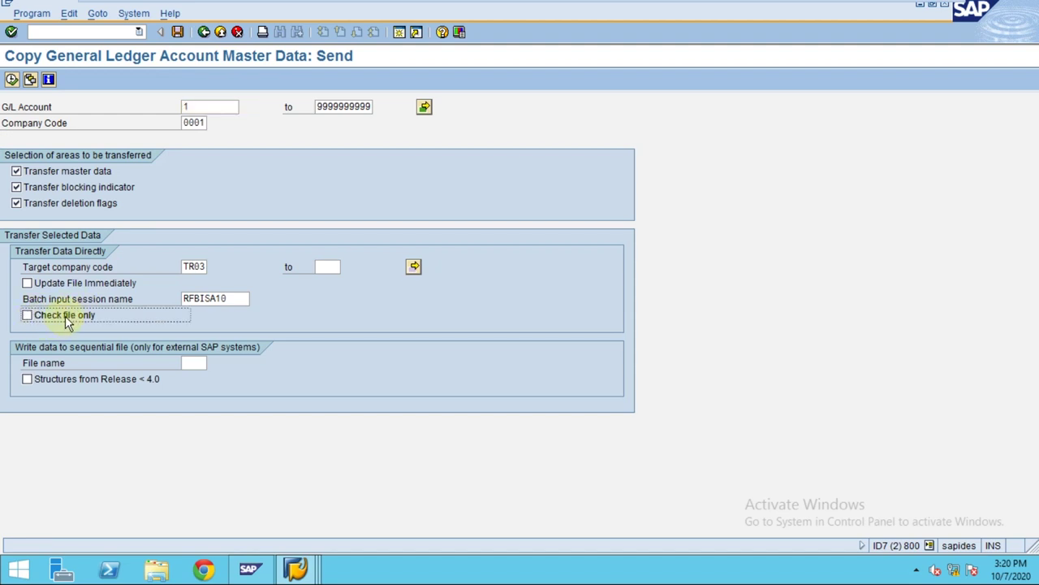
left_click(68, 323)
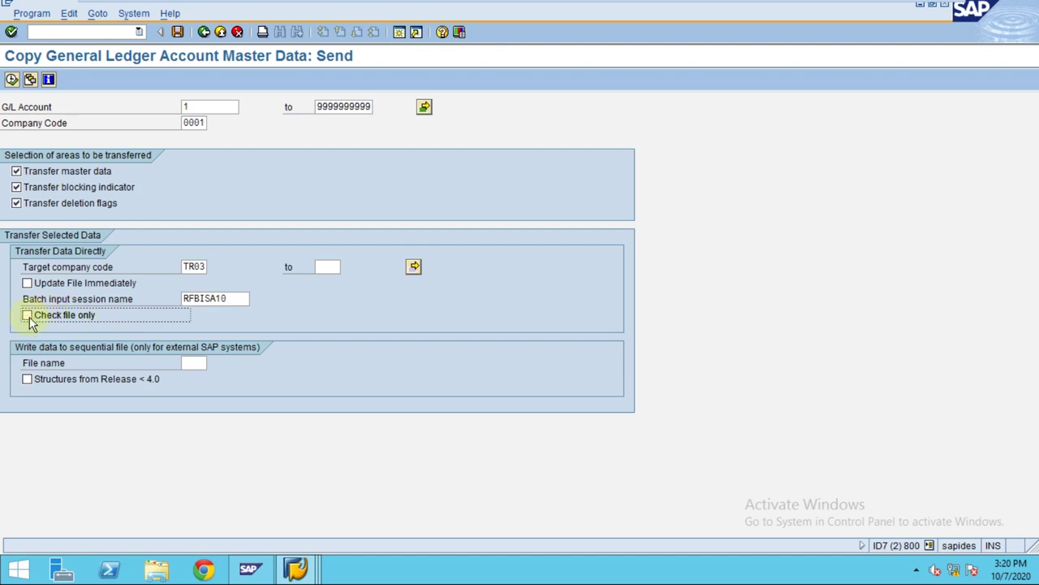
left_click(30, 319)
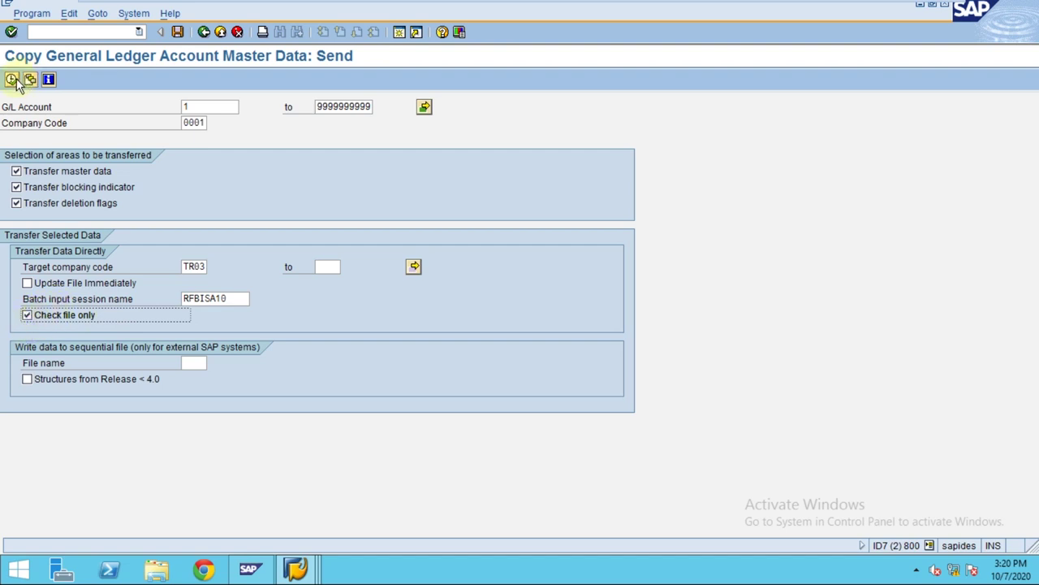
left_click(11, 79)
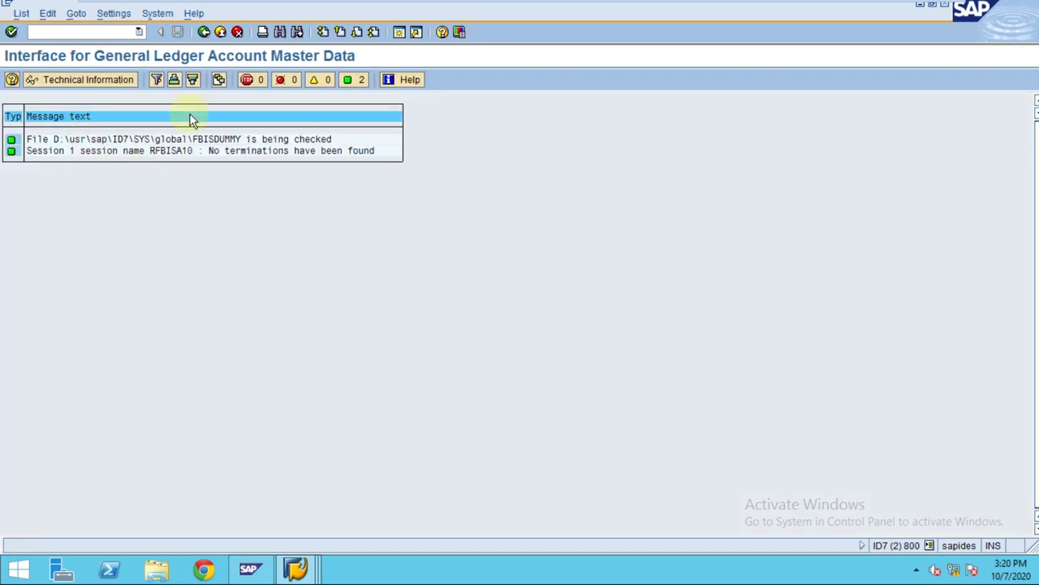
Look through the account list behind the message log and return to the copy selection screen
left_click(205, 32)
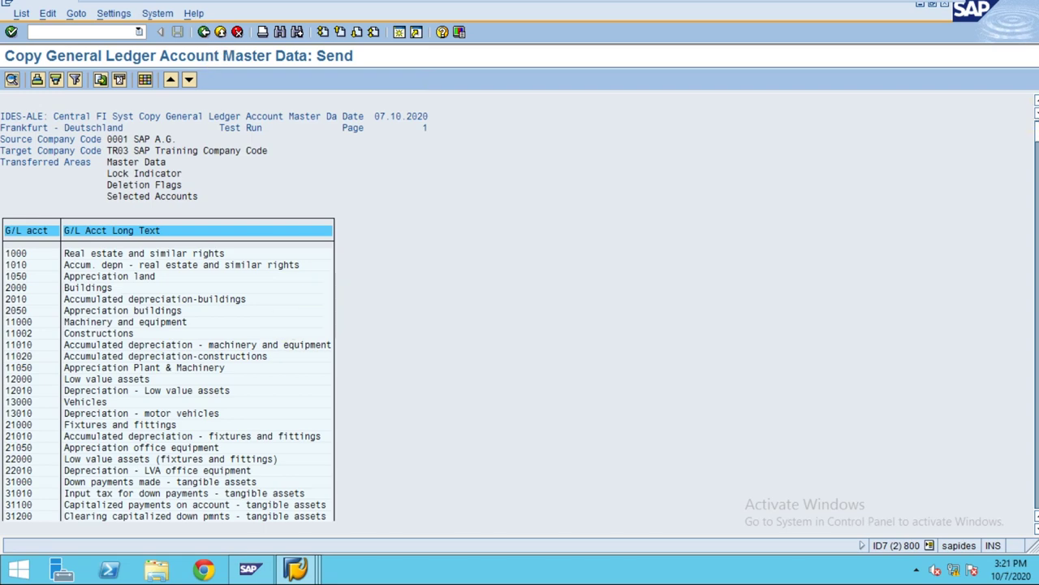
left_click_drag(1036, 126, 1025, 300)
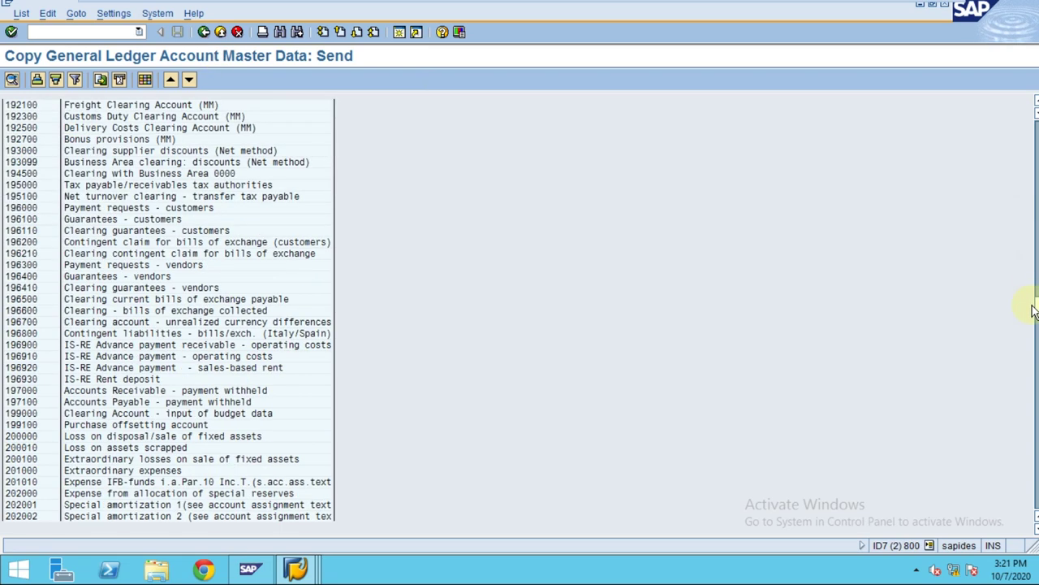
left_click(204, 32)
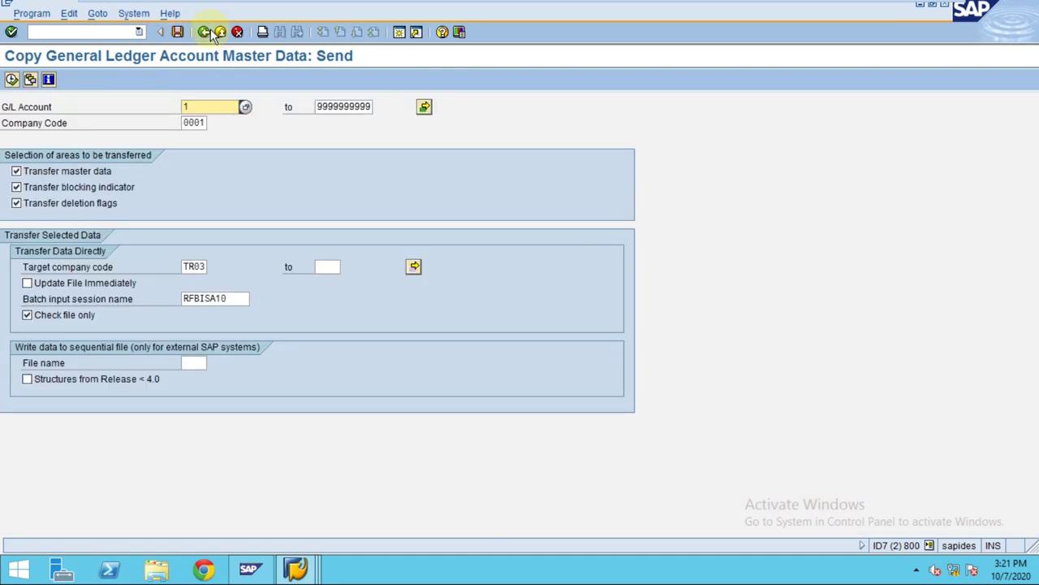
Disable Check file only and execute the G/L account copy to TR03 with batch input session RFBISA10
left_click(39, 317)
left_click(39, 317)
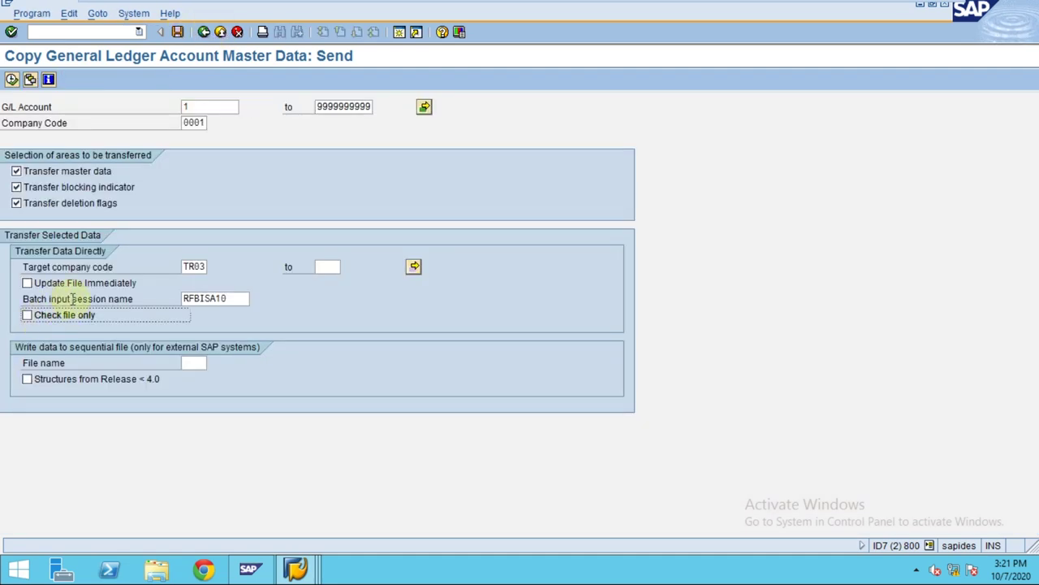
left_click(193, 267)
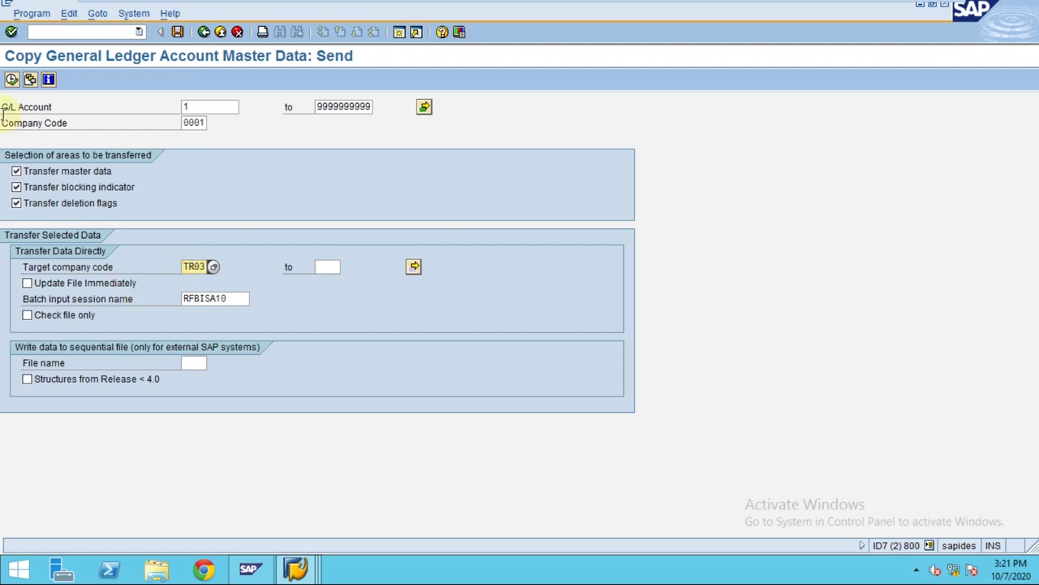
left_click(12, 79)
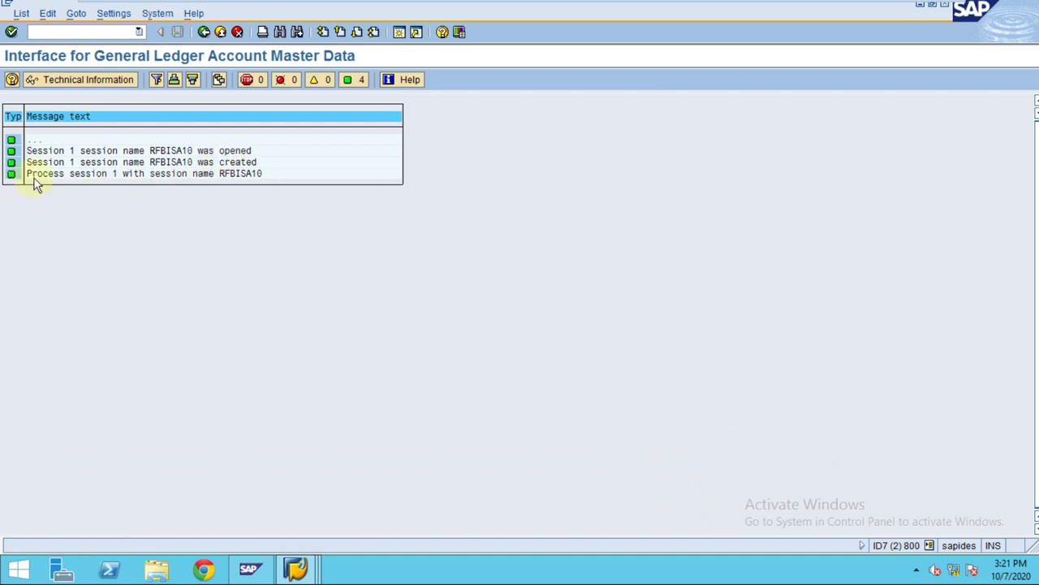
Read the session messages in the log, switch to the batch input session overview and refresh its session list
left_click(45, 151)
left_click(224, 152)
left_click(295, 569)
left_click(536, 488)
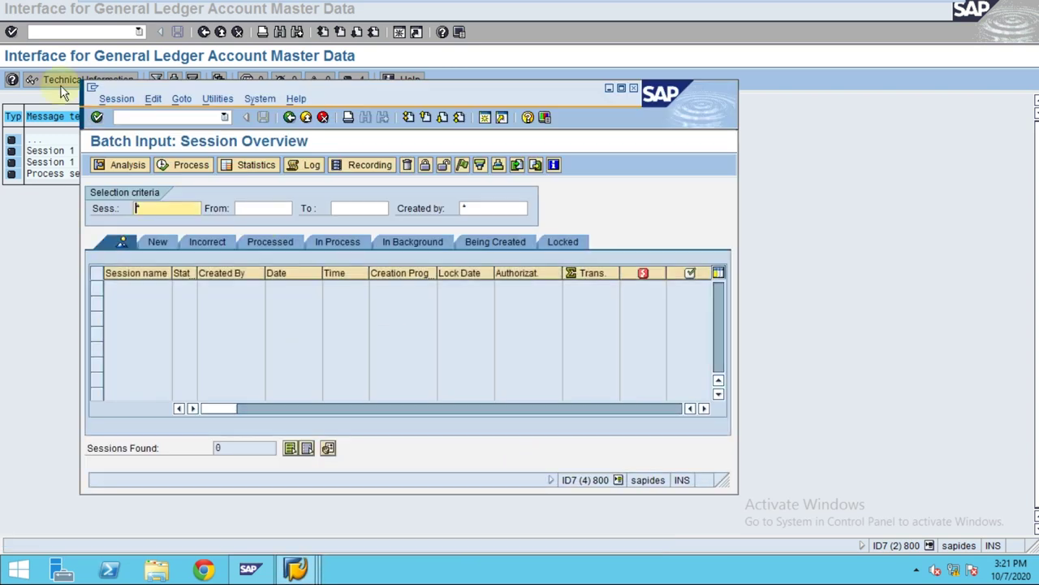
key("Return")
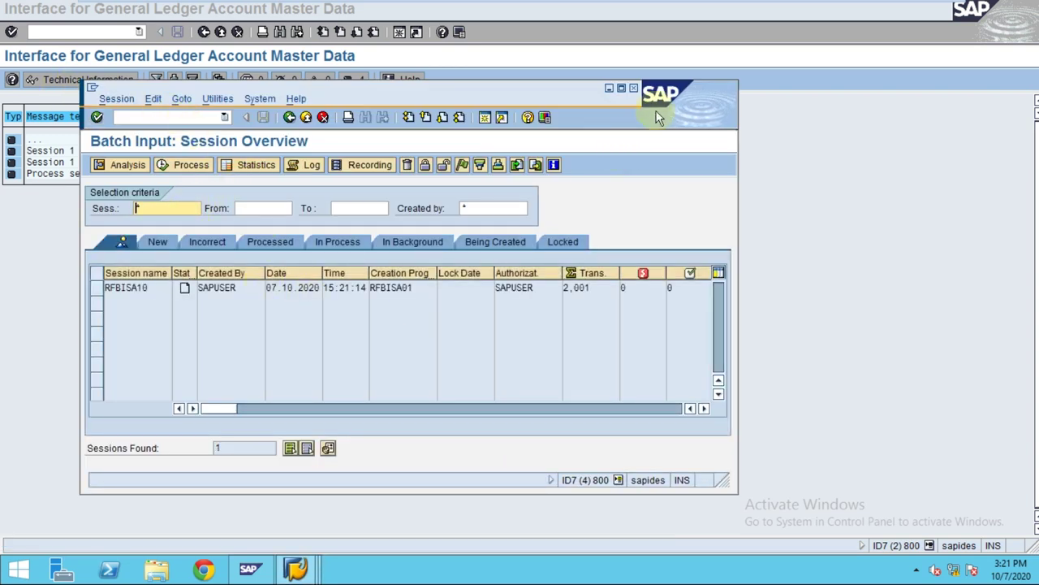
Maximize the session overview and process batch input session RFBISA10 in Background mode
left_click(622, 87)
left_click(520, 204)
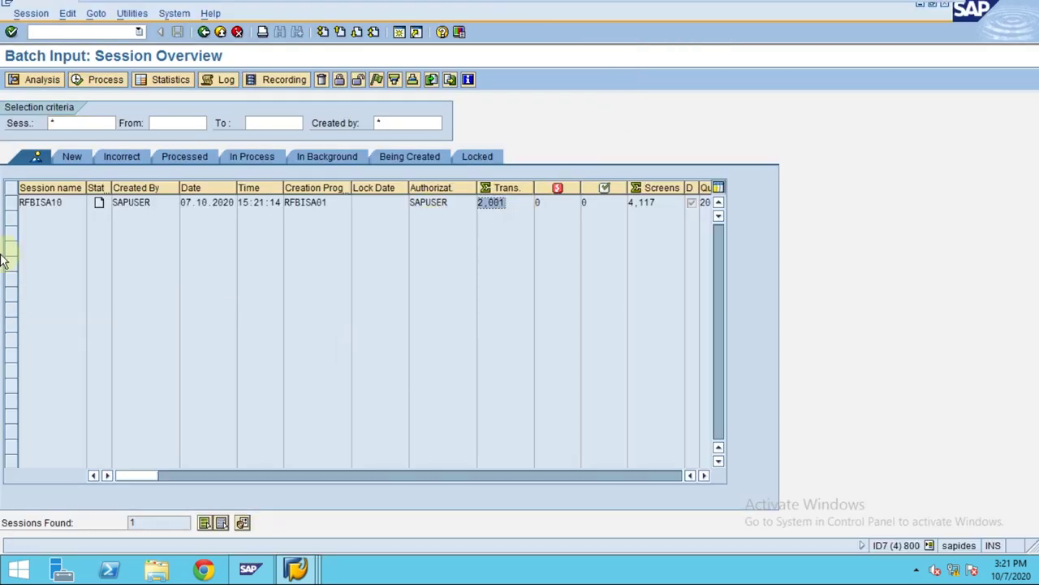
left_click(16, 204)
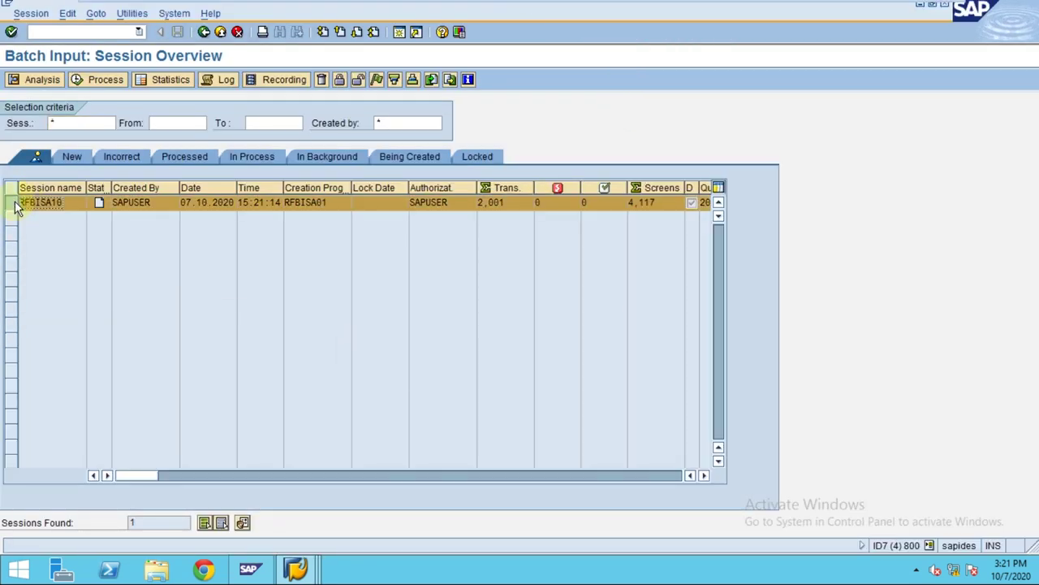
left_click(103, 80)
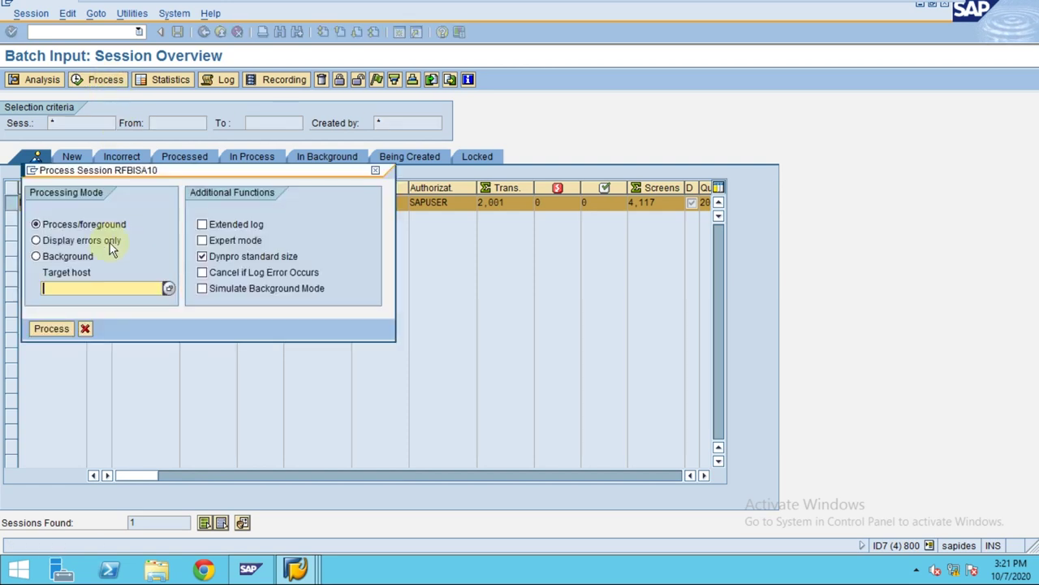
left_click(60, 257)
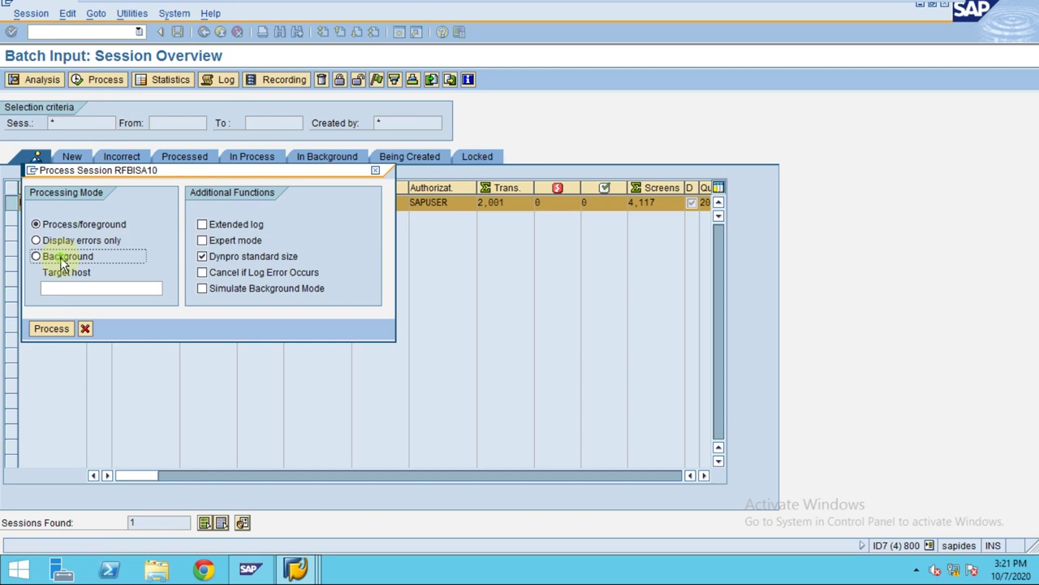
left_click(52, 329)
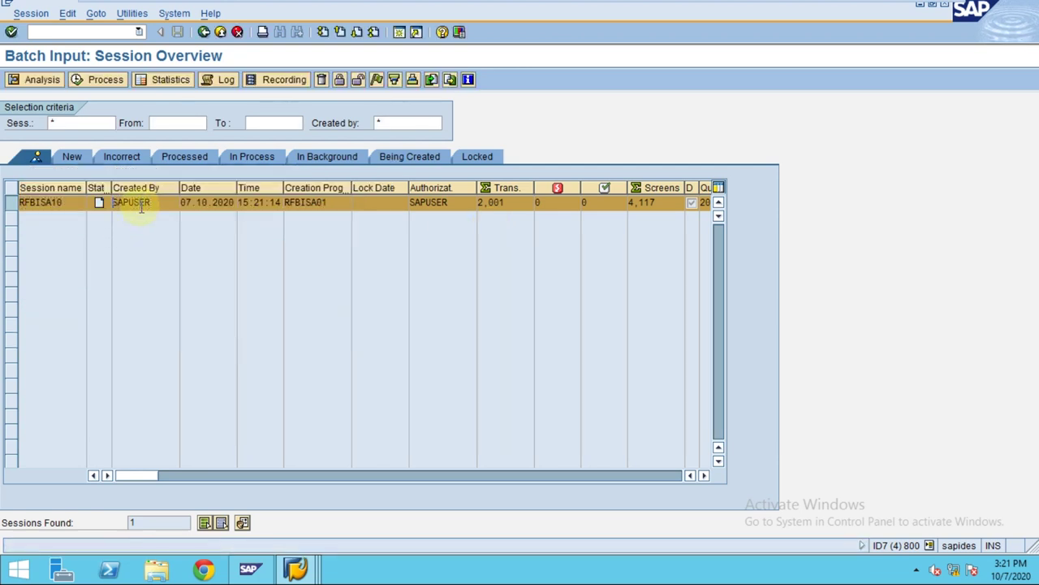
Open the analysis of session RFBISA10, return the G/L account copy session to its selection screen, and switch back to the analysis
double_click(130, 206)
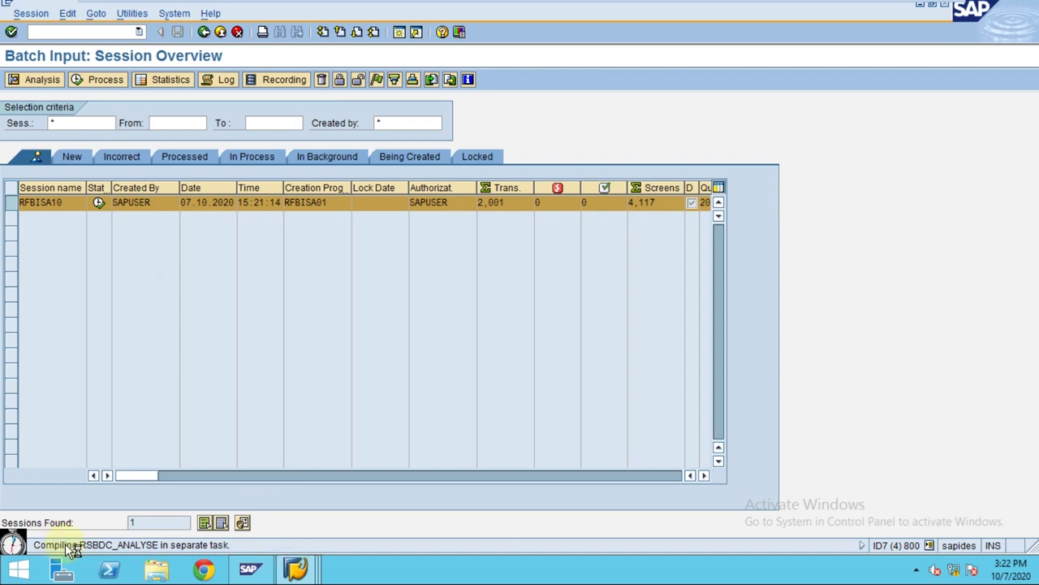
mouse_move(297, 568)
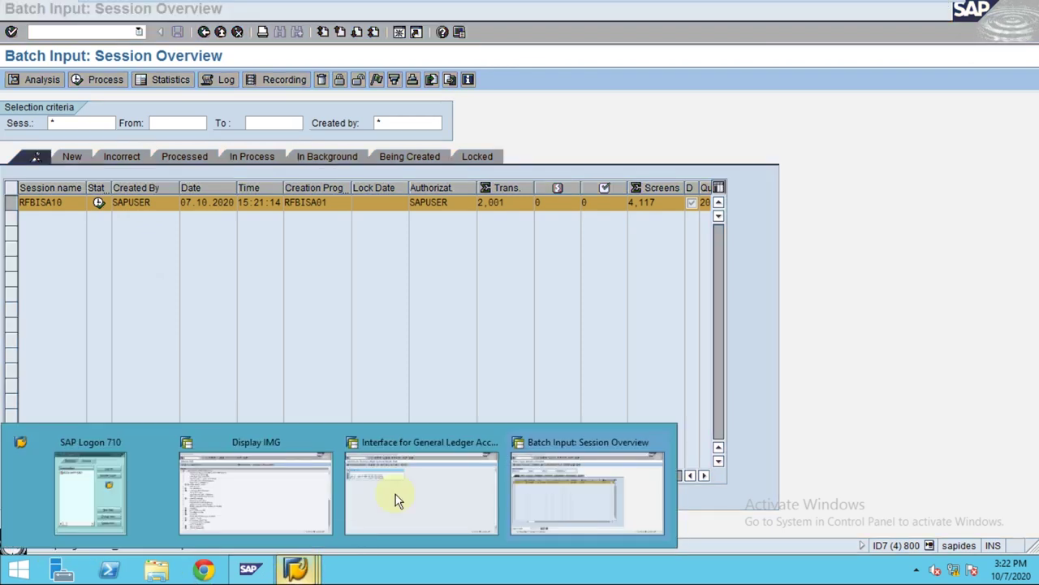
left_click(408, 479)
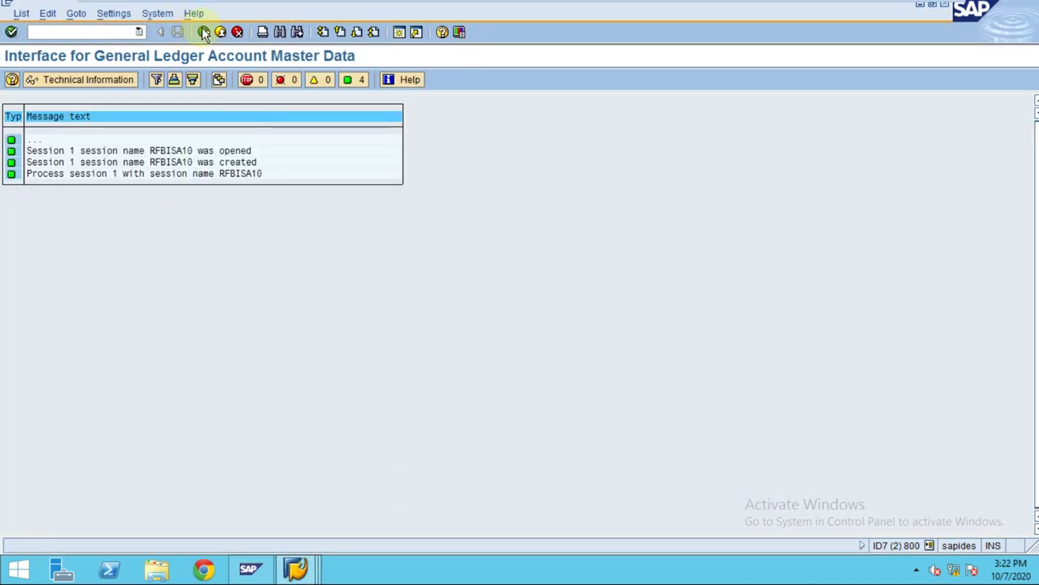
left_click(922, 5)
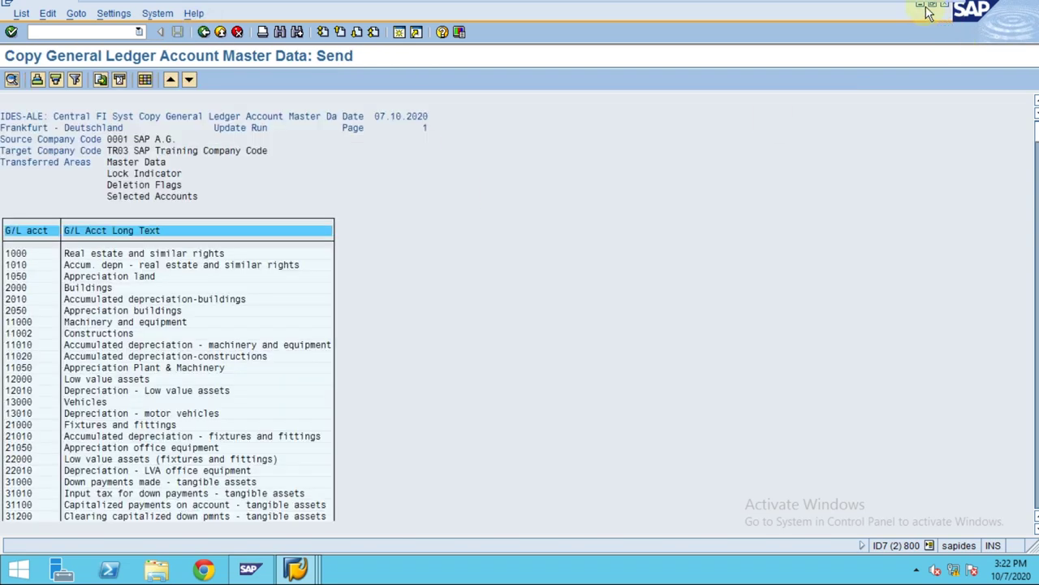
left_click(208, 35)
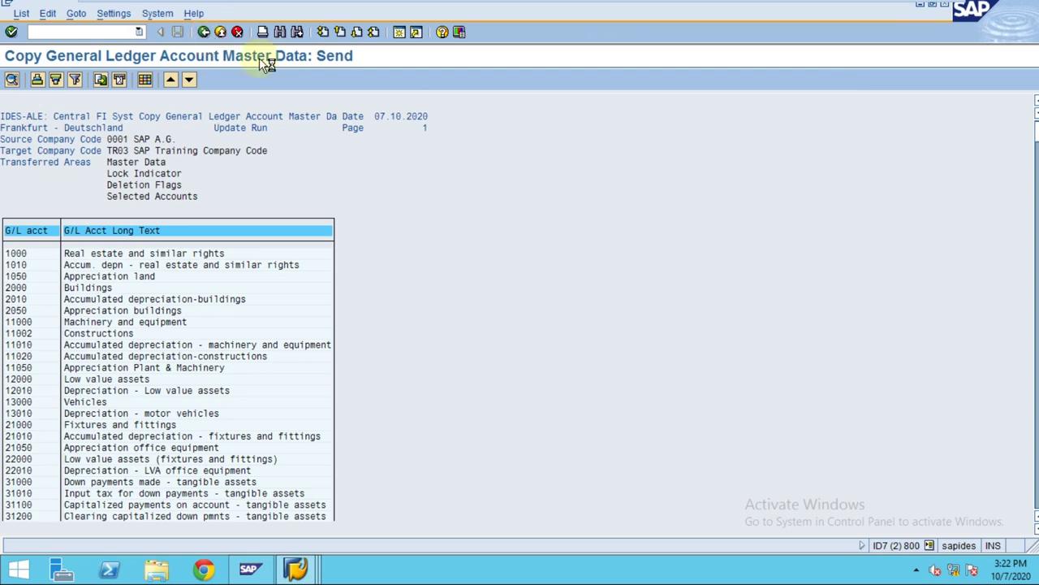
left_click(299, 570)
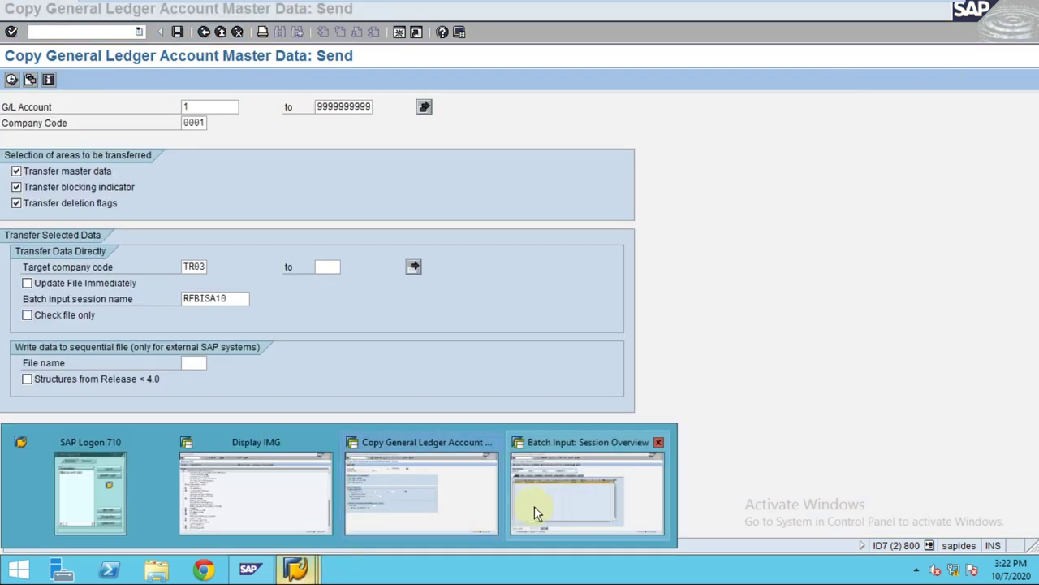
left_click(543, 507)
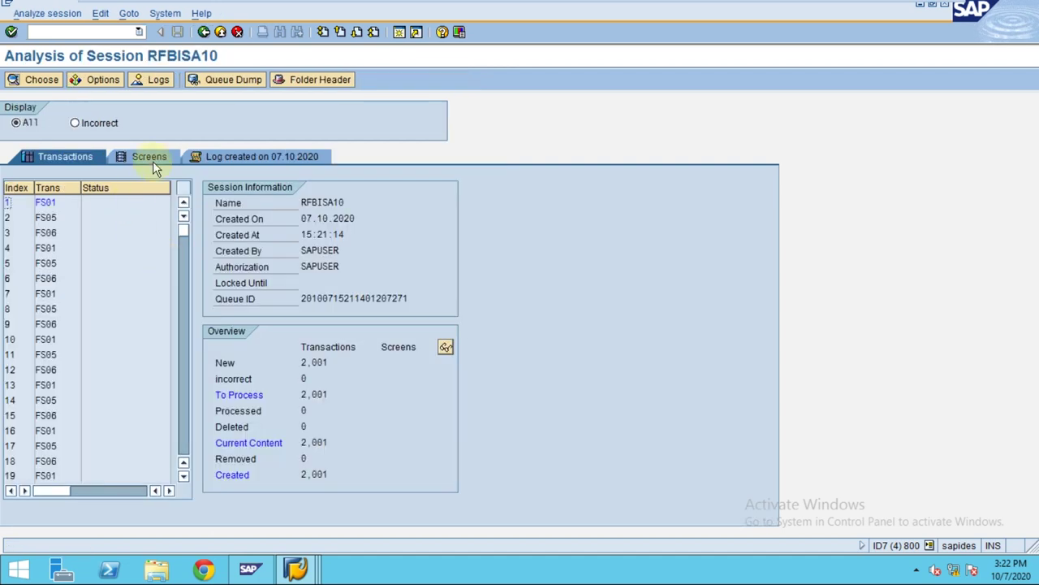
Check the processing log and transaction list of session RFBISA10 and return to the session overview
left_click(227, 159)
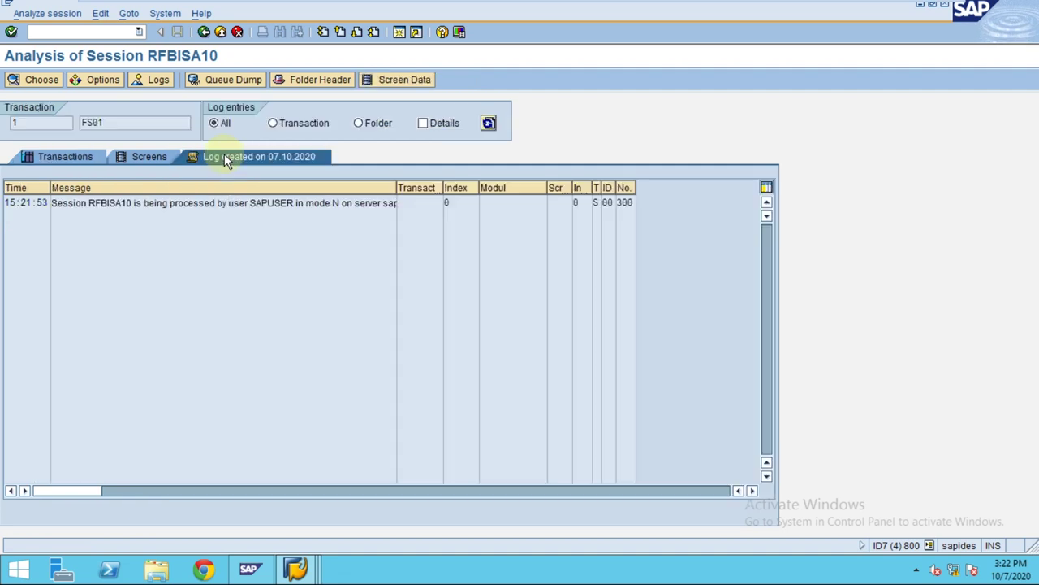
left_click(48, 158)
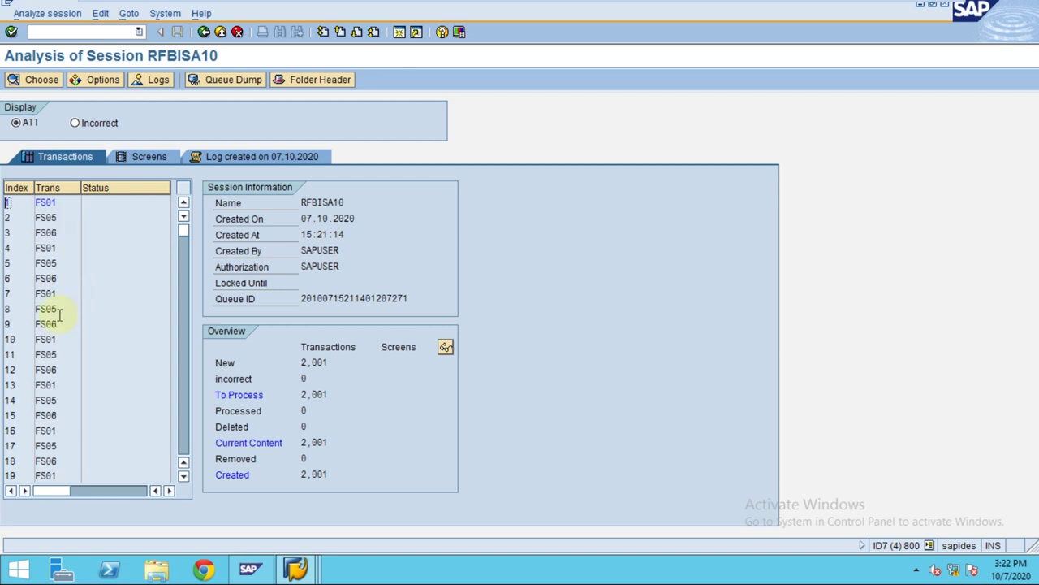
left_click(203, 32)
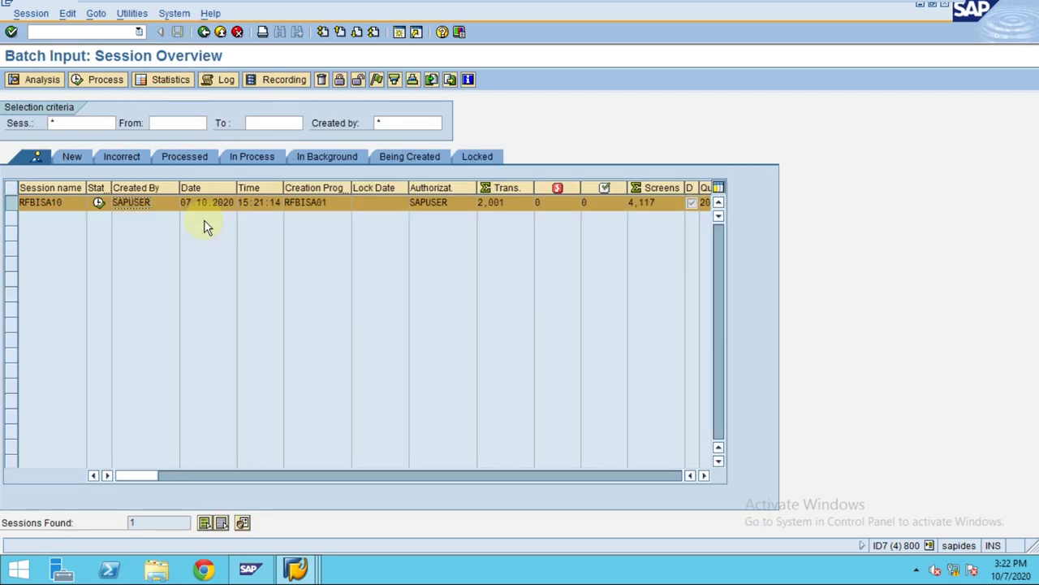
Reopen the RFBISA10 analysis and read the log's error messages for transaction 7, FS01
double_click(60, 203)
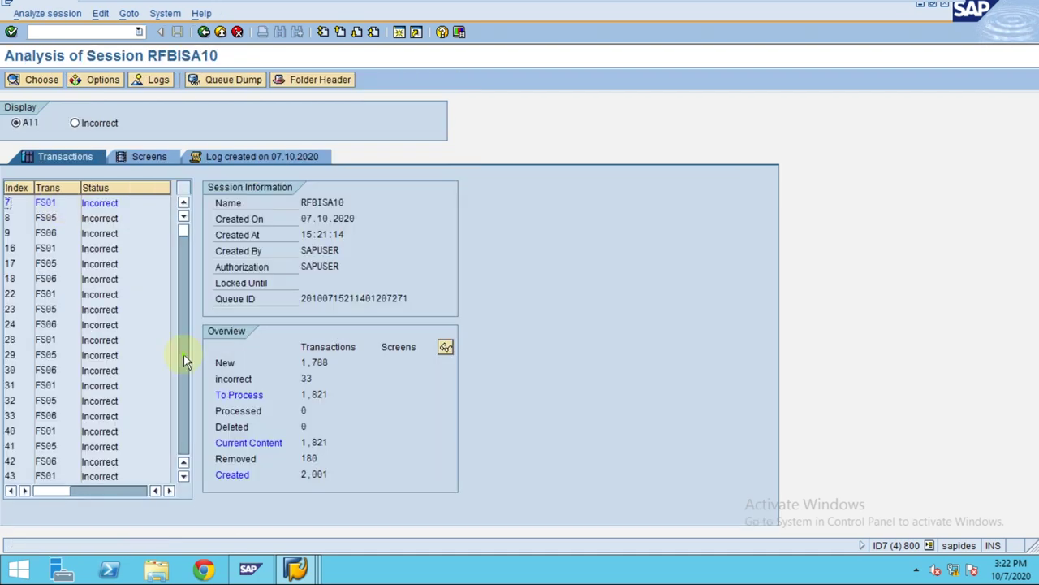
left_click(183, 354)
left_click(216, 156)
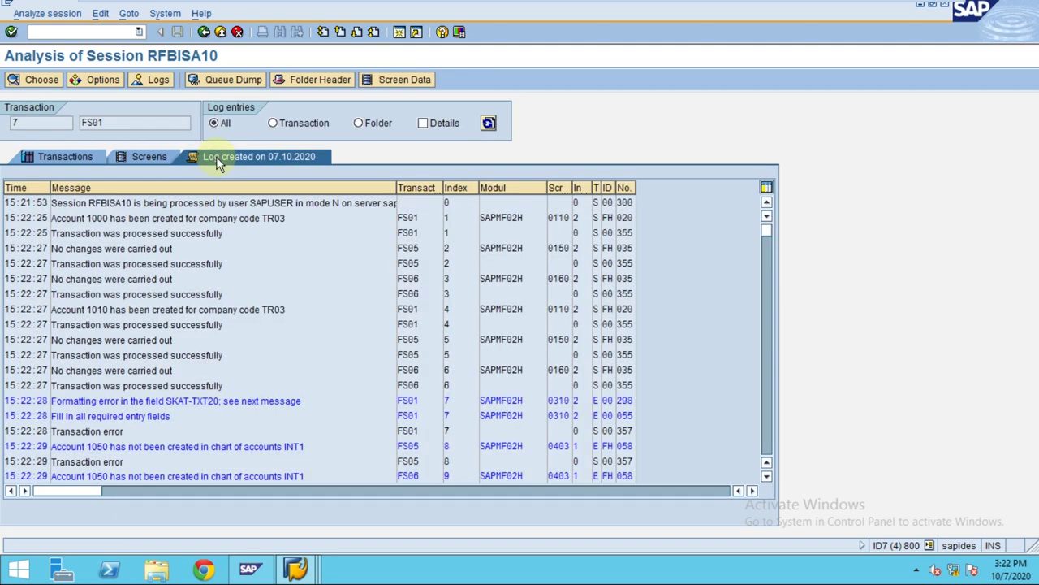
left_click(110, 400)
left_click_drag(110, 400, 259, 401)
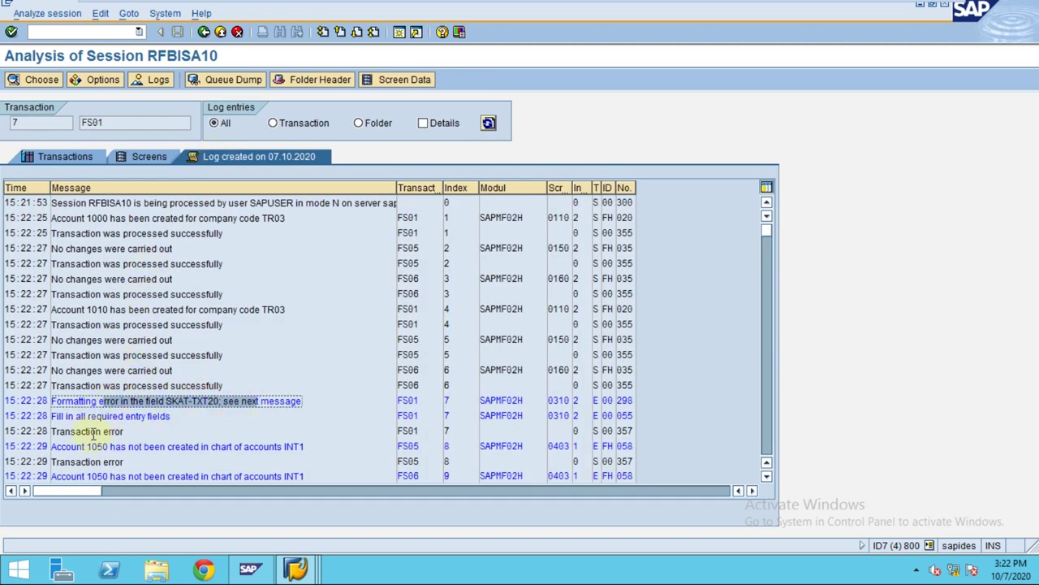
left_click_drag(77, 416, 191, 416)
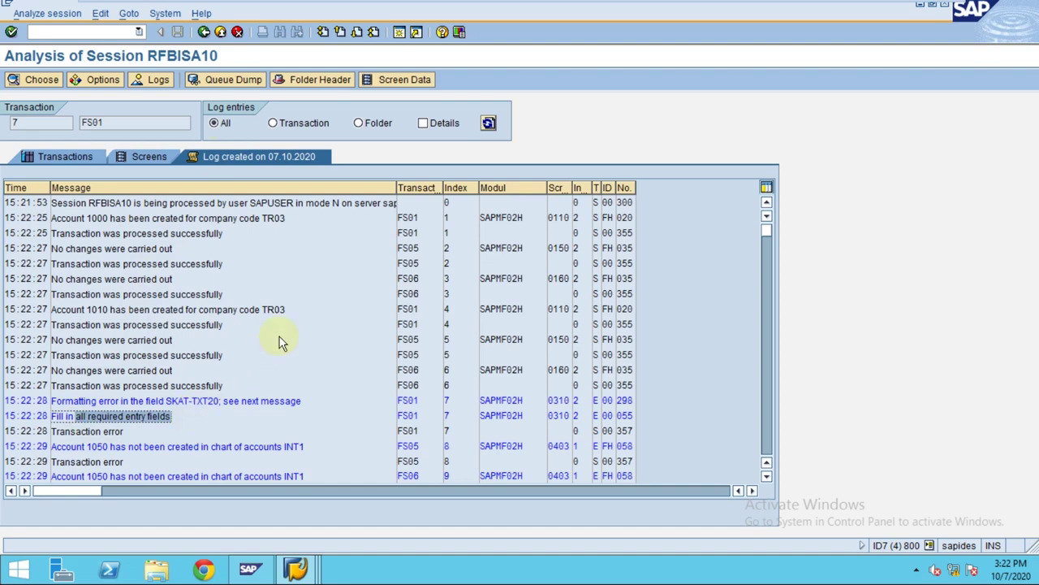
Read further through the log messages on account creation for TR03 and chart of accounts INT1, and return to the session overview
scroll(279, 342, "down", 5)
scroll(280, 337, "down", 5)
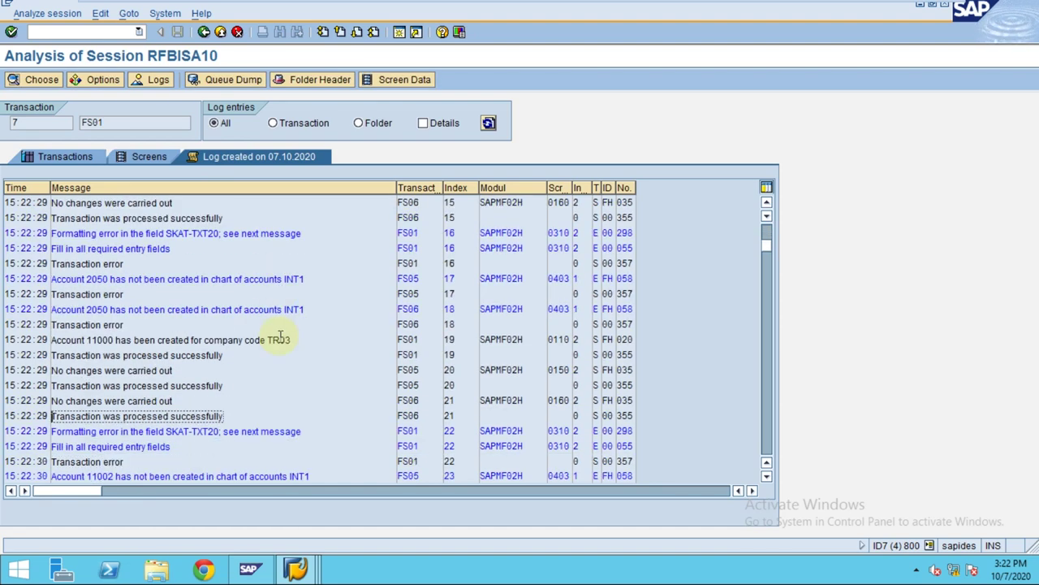
scroll(280, 337, "down", 2)
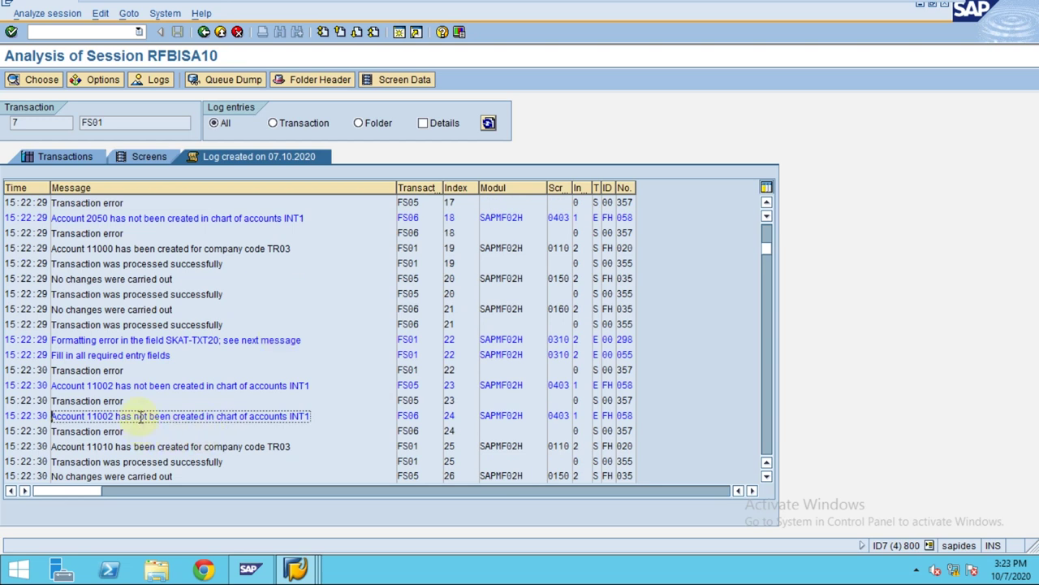
left_click_drag(140, 417, 301, 416)
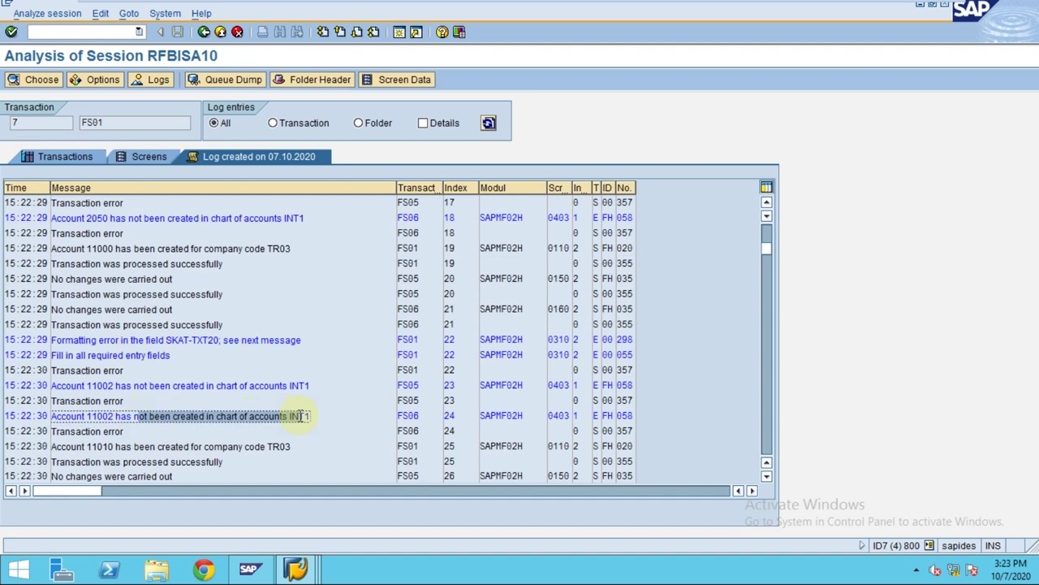
scroll(301, 366, "down", 3)
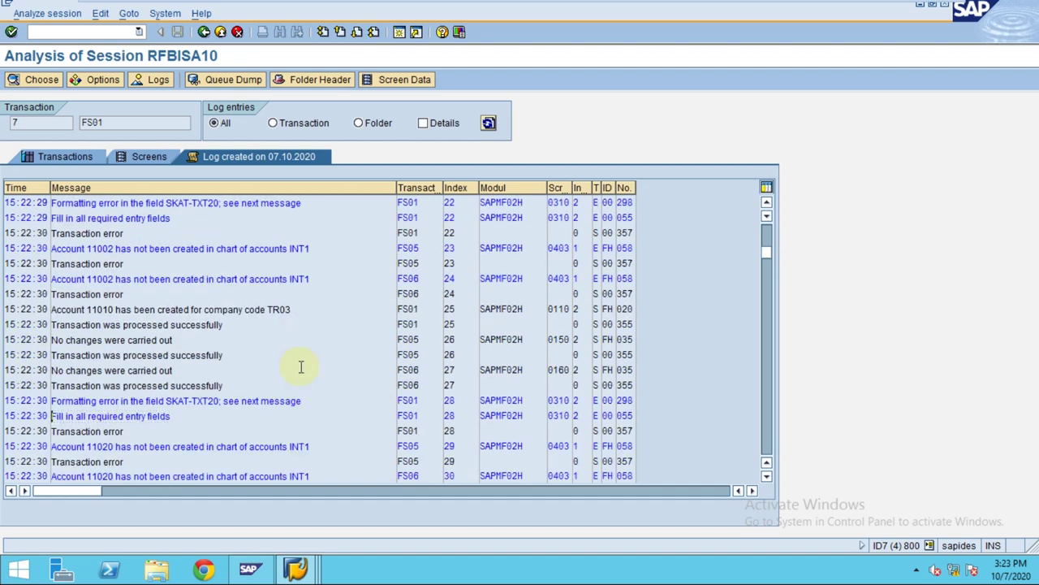
scroll(301, 367, "down", 6)
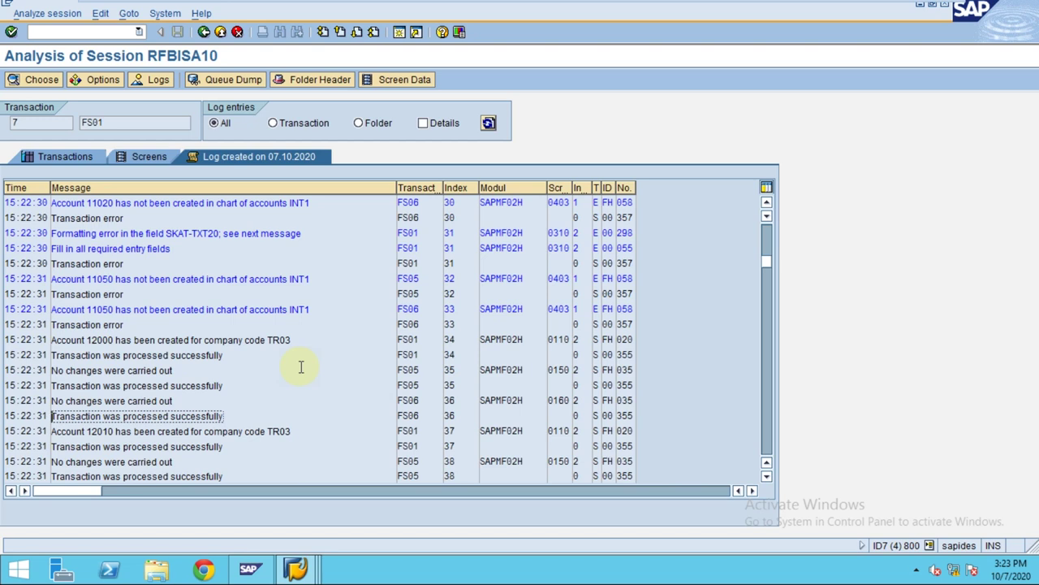
scroll(301, 367, "down", 1)
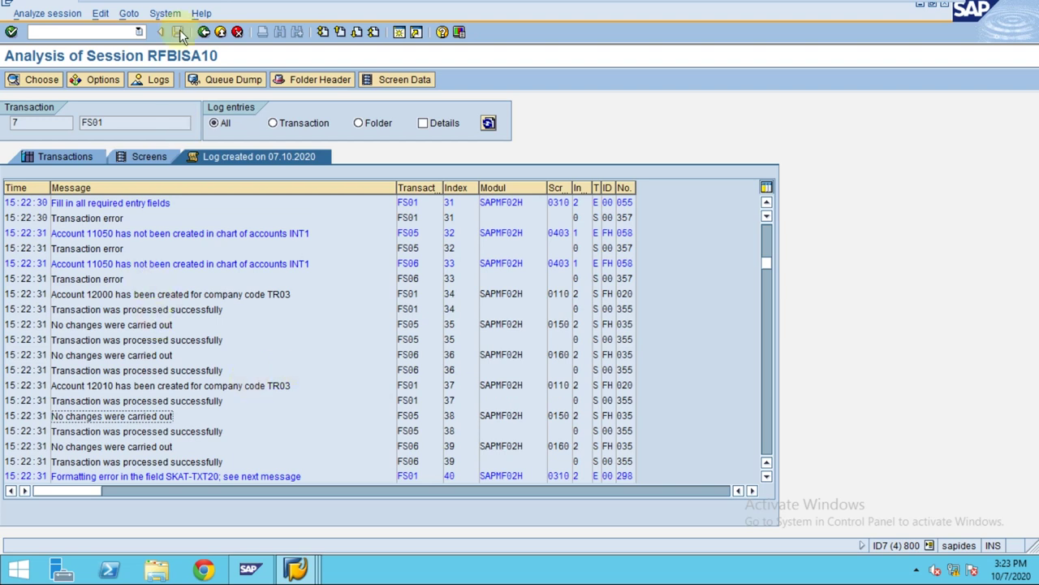
left_click(203, 31)
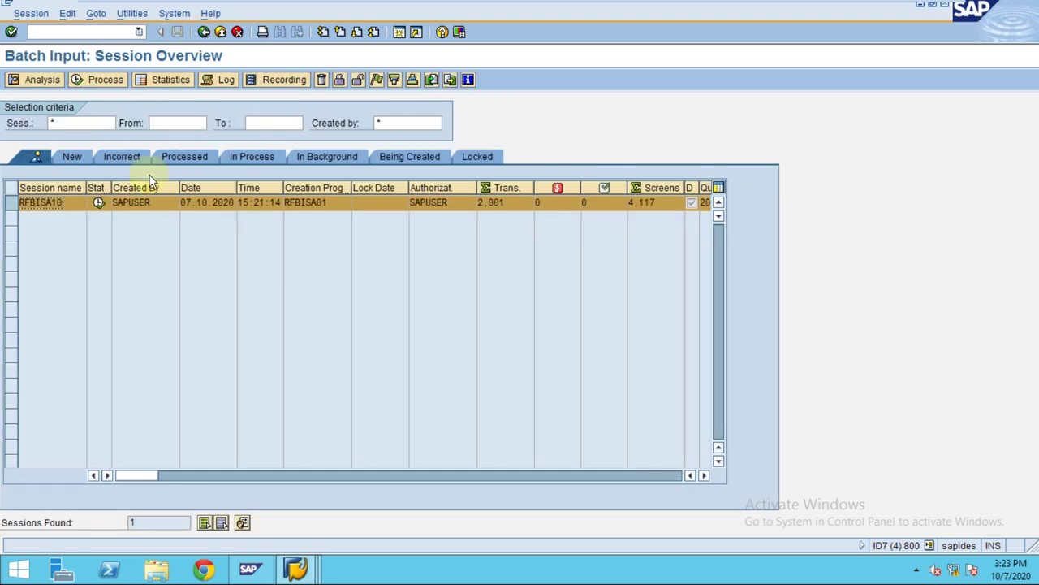
Reopen the RFBISA10 analysis to check the incorrect and removed transaction counts, and return to the session overview
double_click(71, 211)
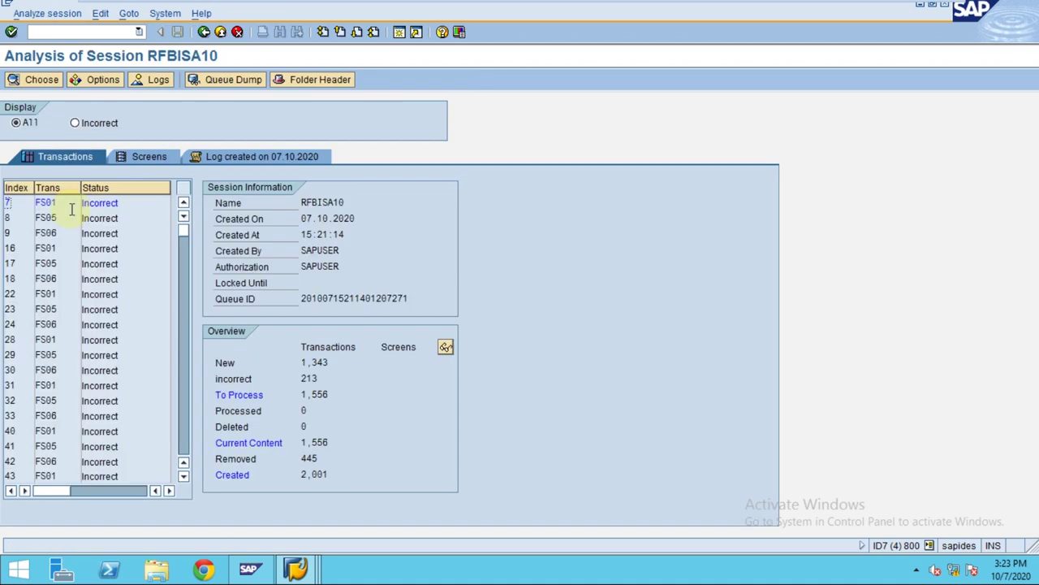
left_click(317, 377)
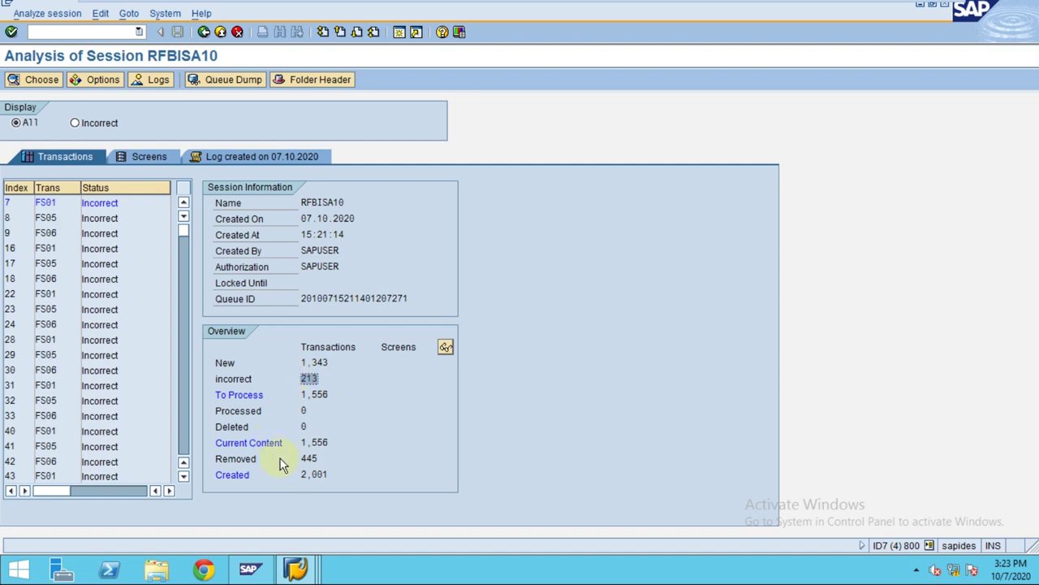
left_click(312, 458)
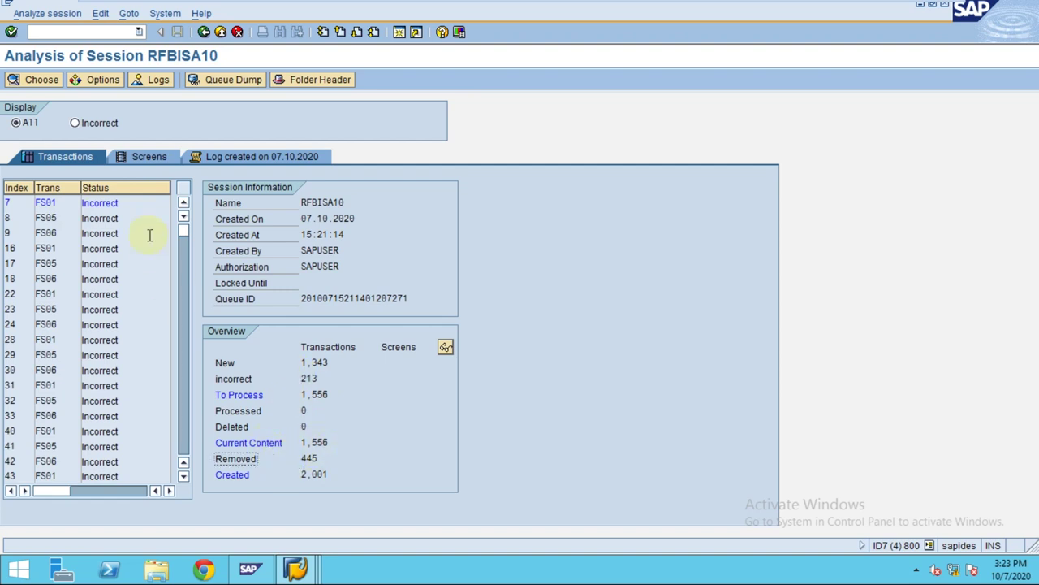
left_click(204, 31)
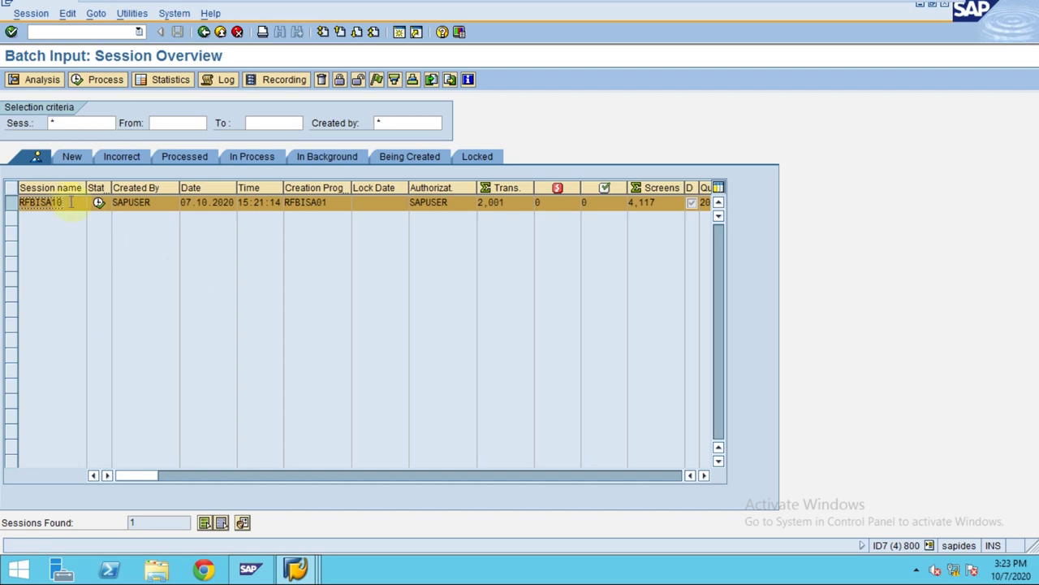
Check the created and to-process transaction counts of RFBISA10, and reopen its analysis to update the processing figures
double_click(70, 202)
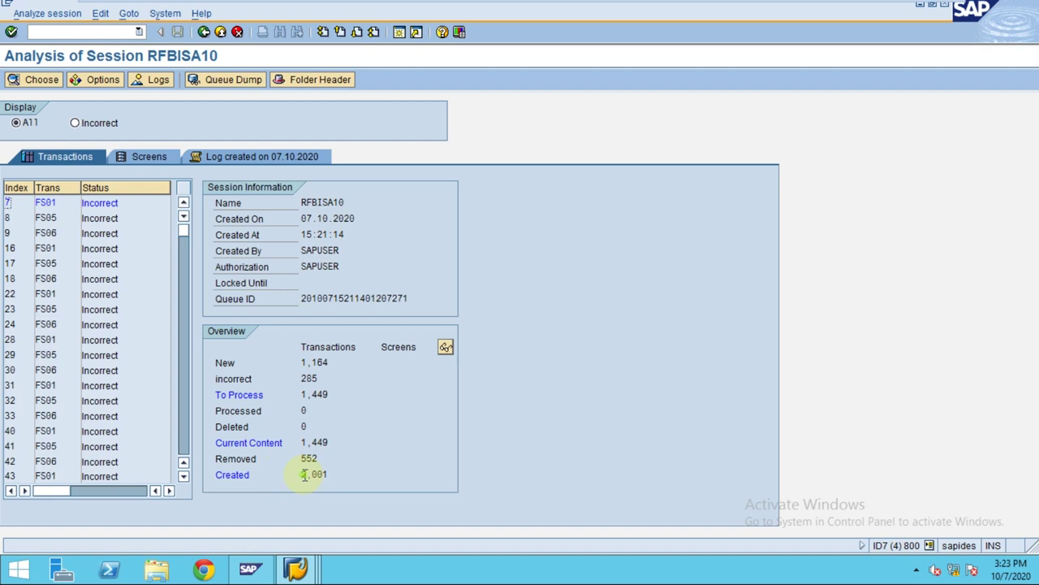
left_click_drag(303, 475, 334, 475)
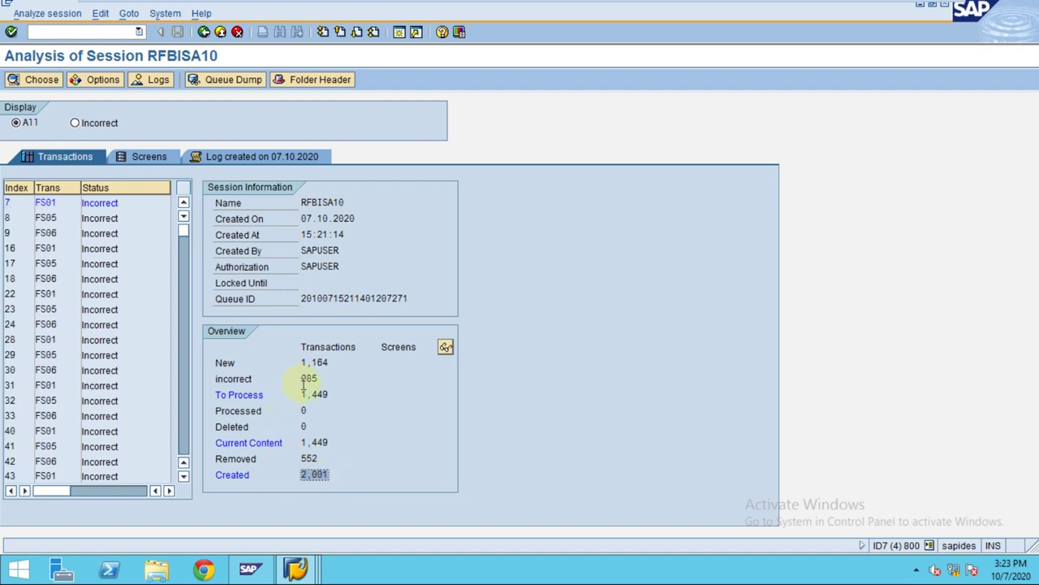
left_click_drag(302, 382, 331, 395)
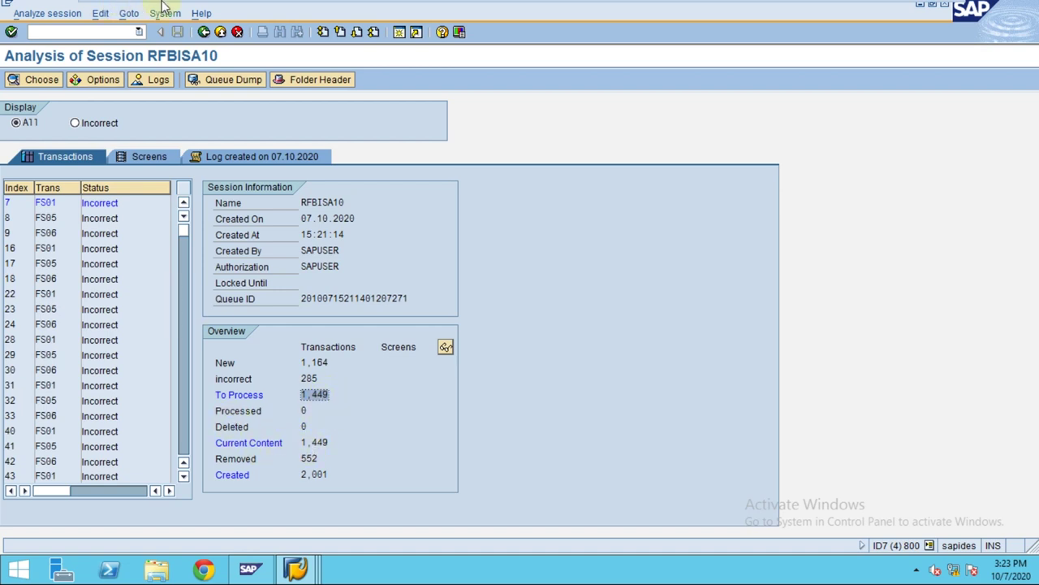
left_click(204, 31)
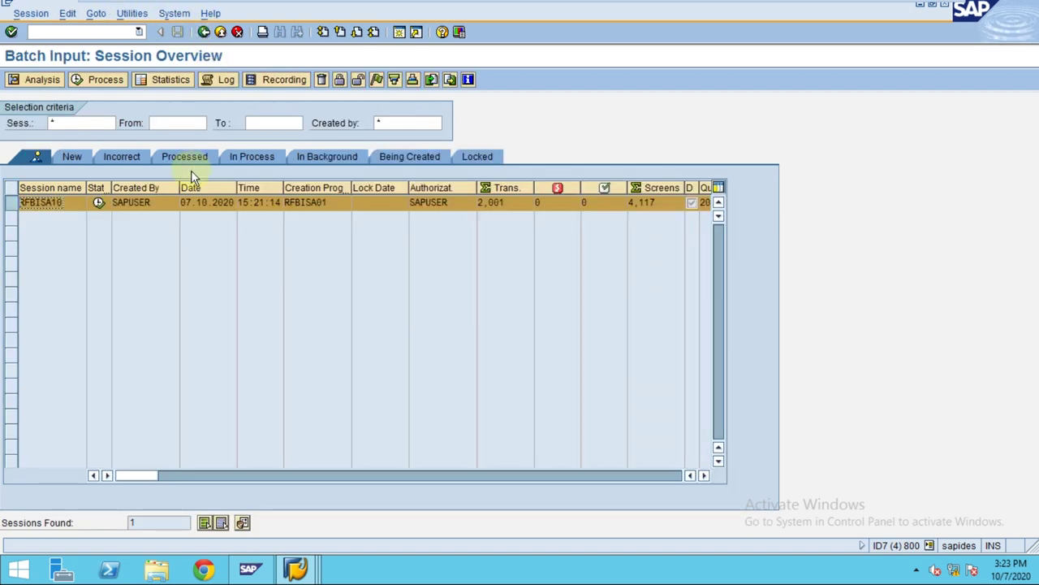
double_click(131, 203)
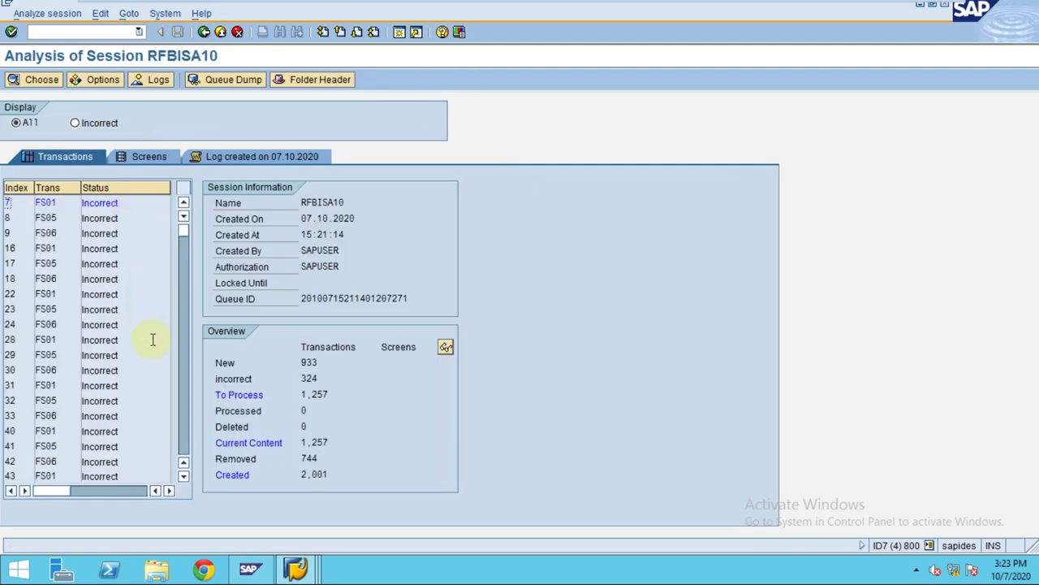
Look through RFBISA10's transaction list, from the incorrect entries to the unprocessed ones, and return to its start
scroll(183, 395, "down", 20)
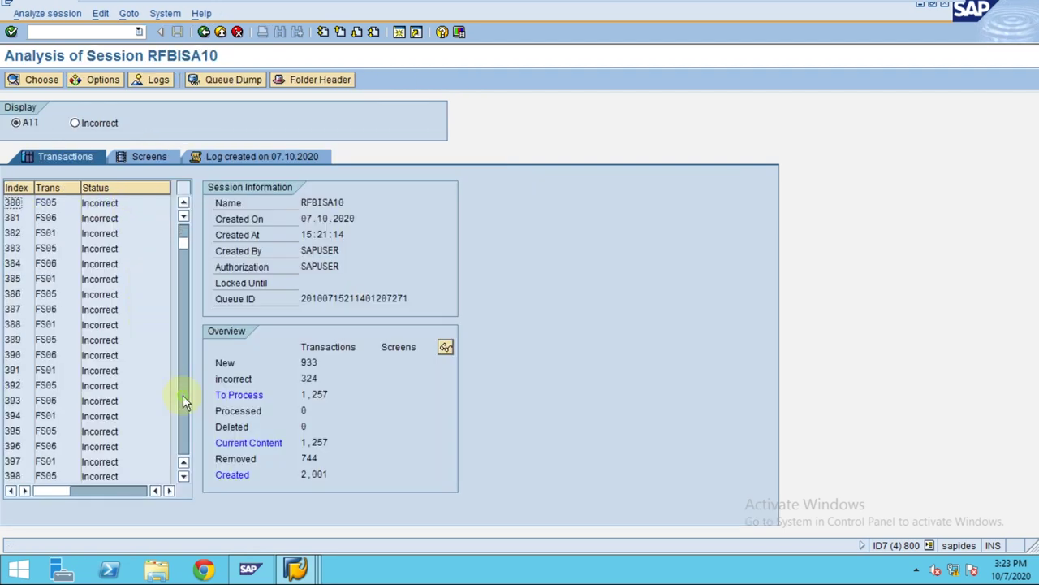
scroll(182, 395, "down", 20)
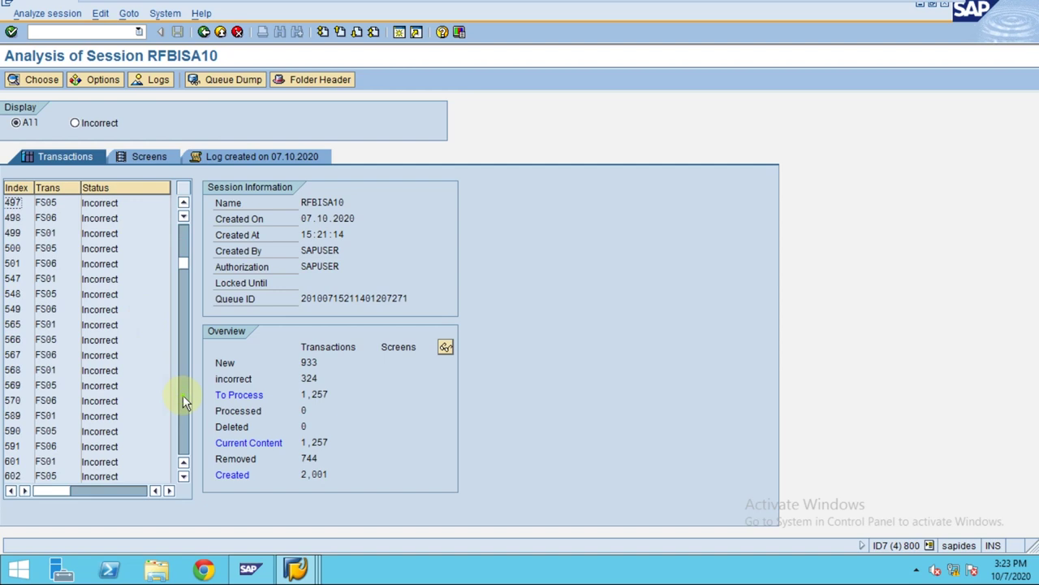
scroll(183, 395, "down", 20)
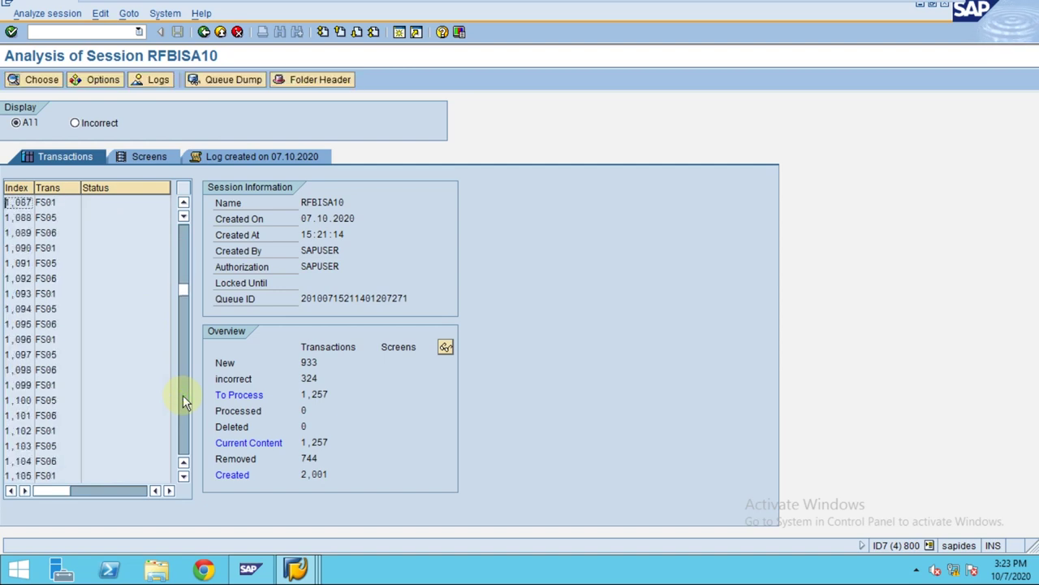
scroll(183, 394, "down", 6)
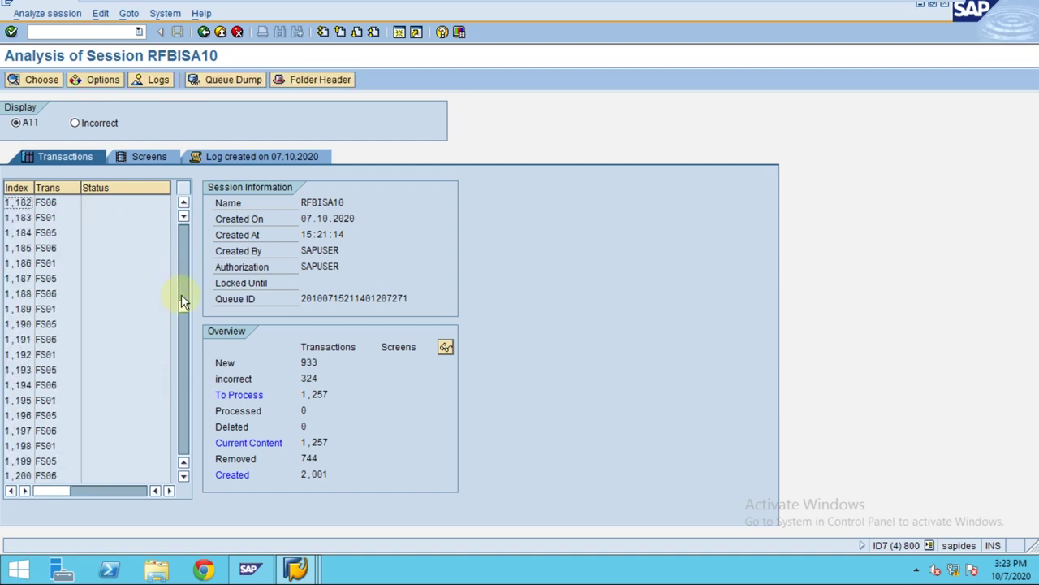
left_click(184, 216)
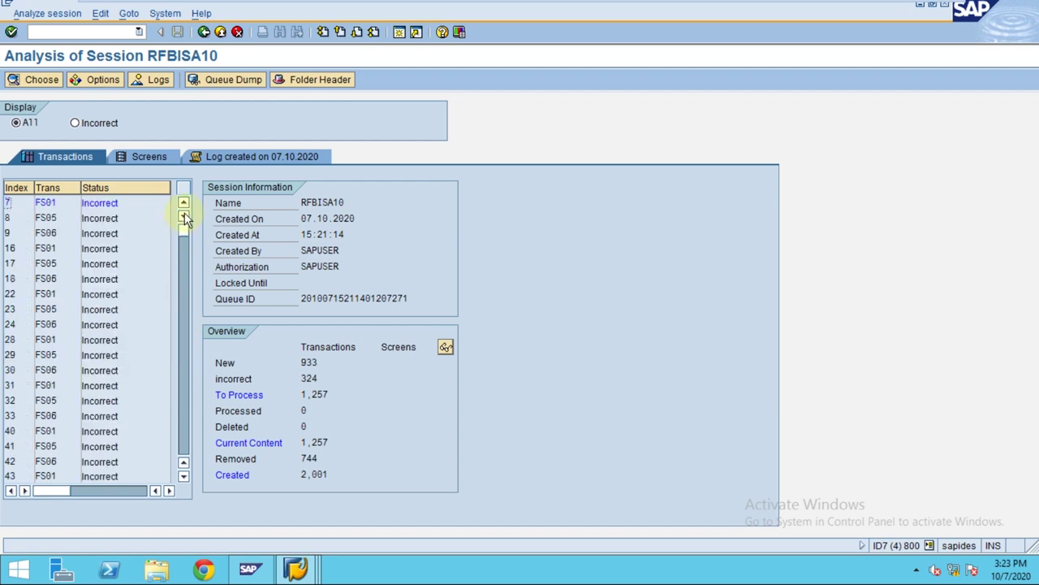
Open the session log created on 07.10.2020 and read the formatting and required-field error messages for transaction 7, FS01
left_click(229, 152)
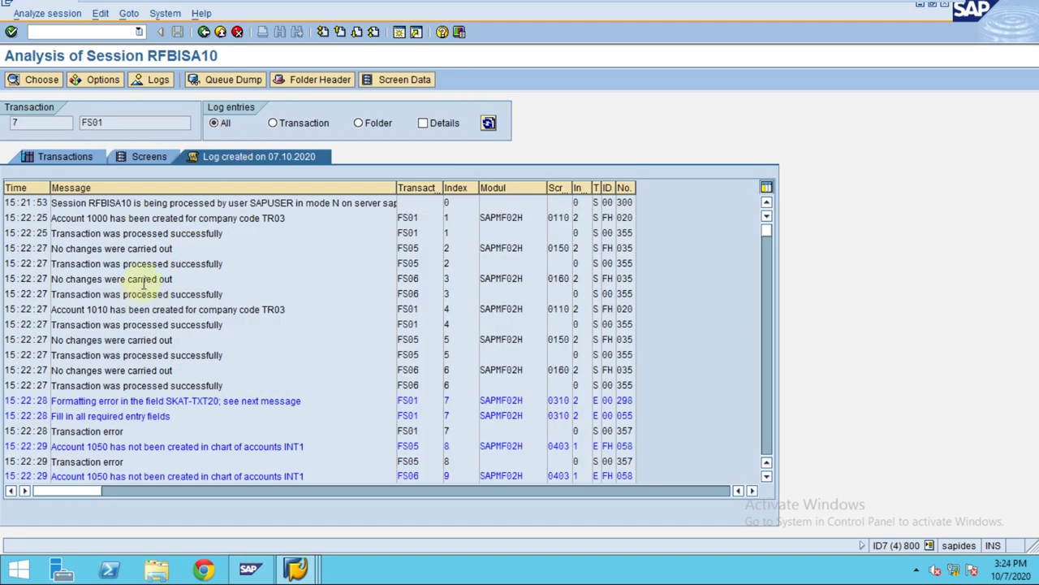
left_click(151, 250)
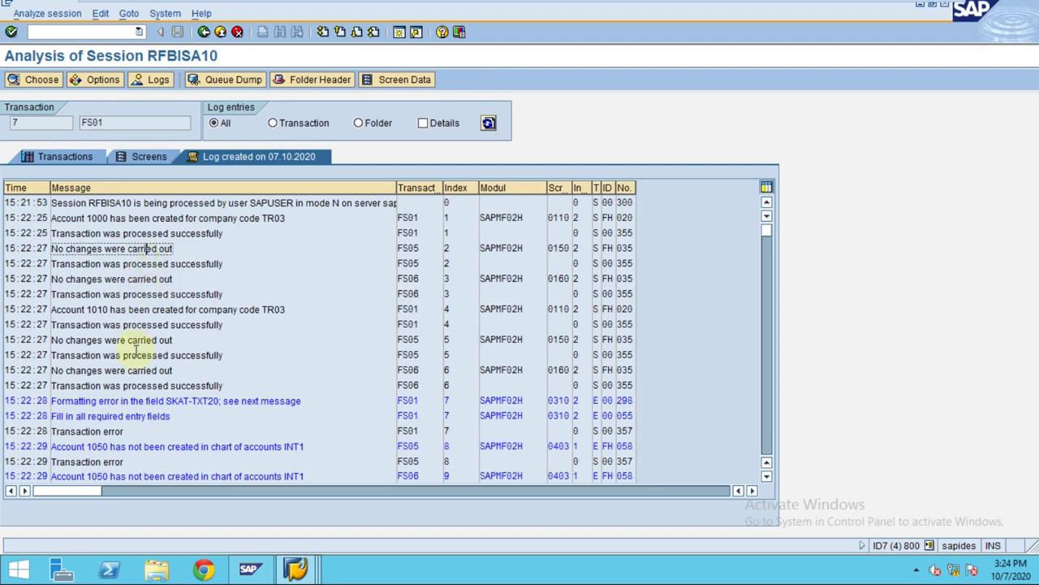
left_click(114, 398)
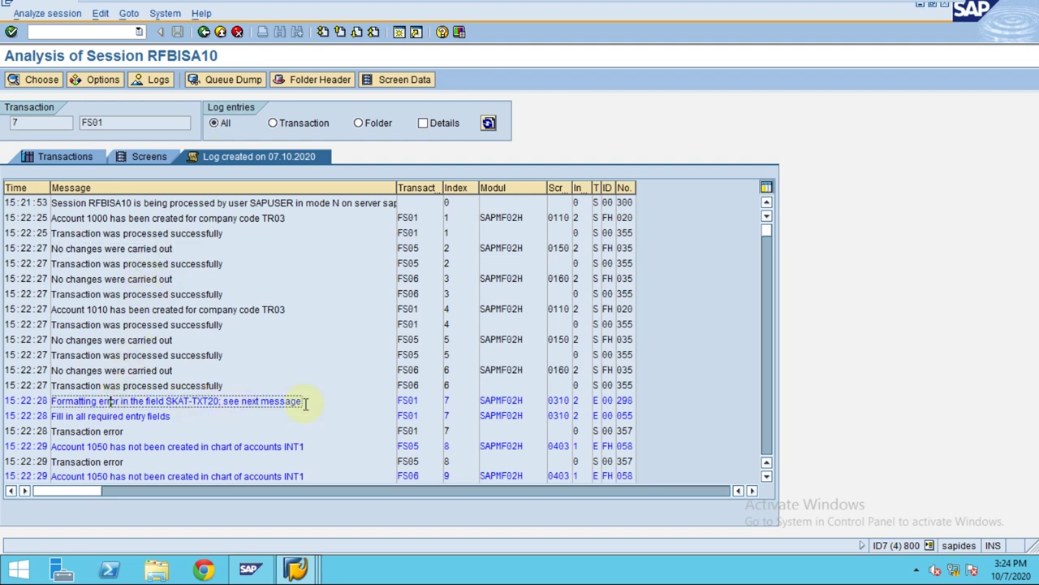
left_click(77, 402)
left_click(73, 416)
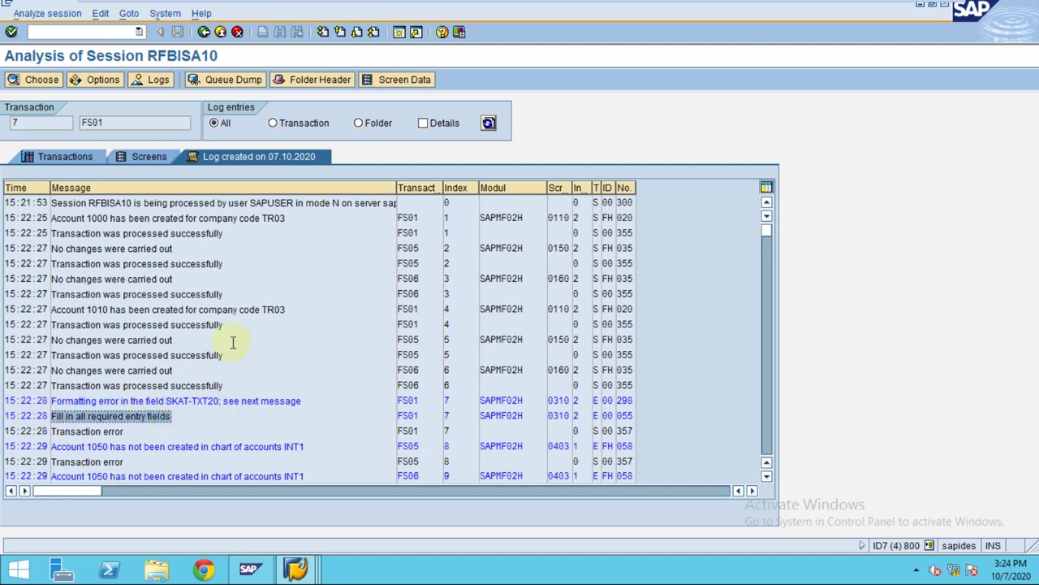
Read the log messages on creating account 2000 for company code TR03 and processing its FS01 transaction
scroll(232, 344, "down", 4)
scroll(232, 341, "down", 1)
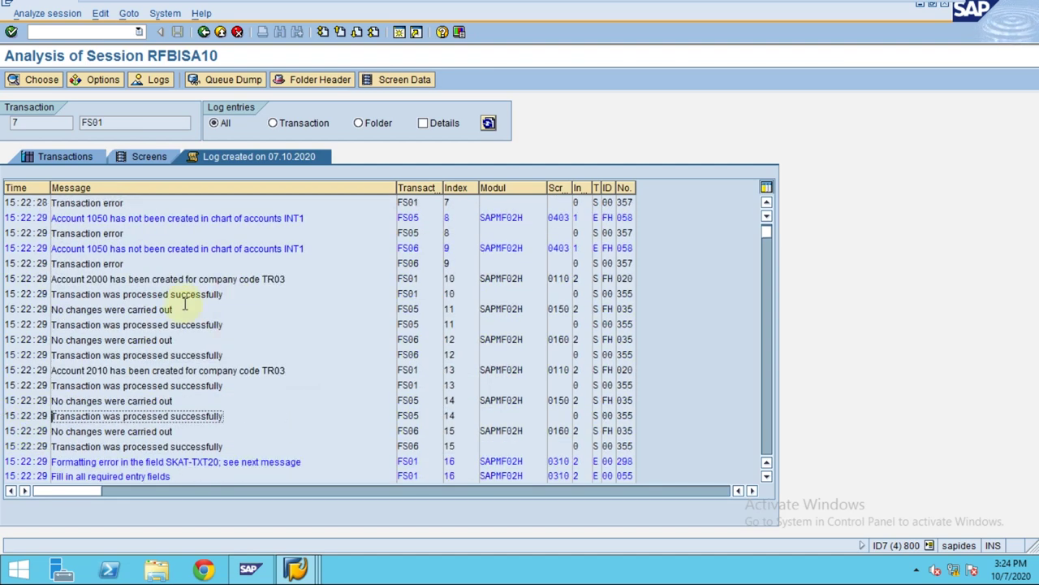
left_click_drag(76, 278, 300, 280)
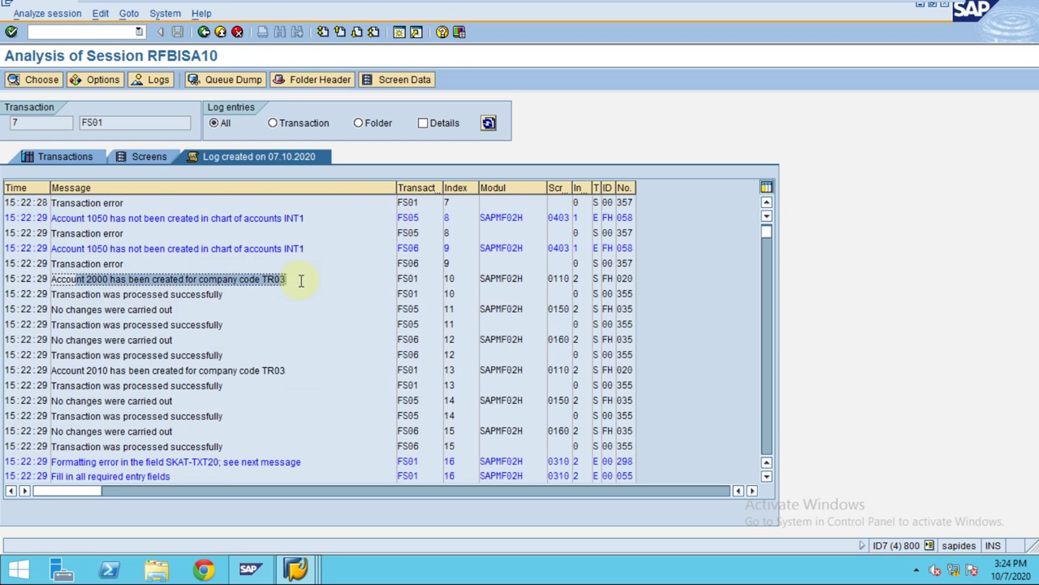
left_click_drag(224, 294, 30, 301)
scroll(232, 331, "down", 1)
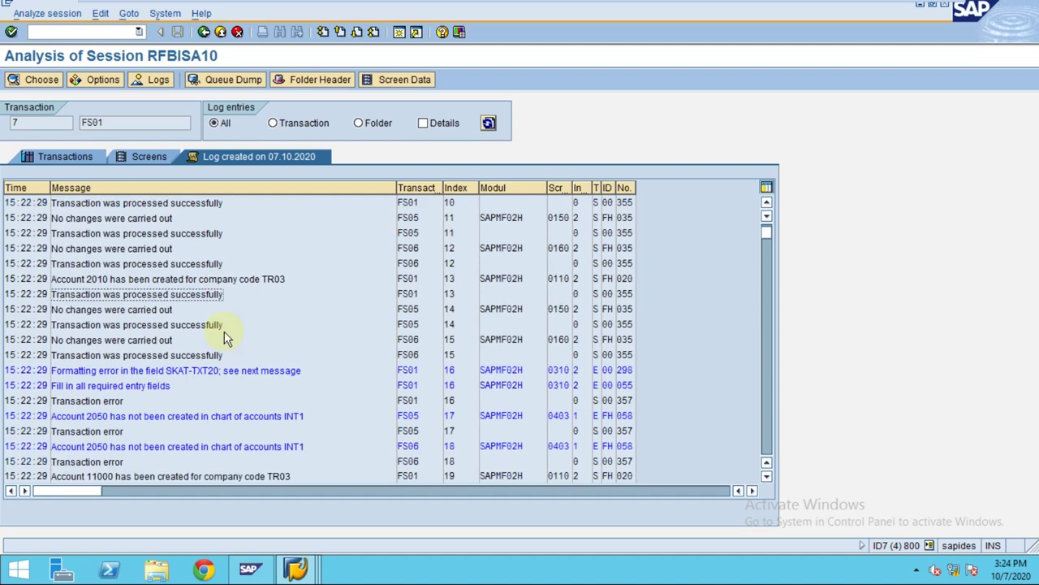
Read on through the log messages for accounts 11000 to 22010, and return to the session overview
scroll(228, 339, "down", 4)
scroll(227, 339, "down", 2)
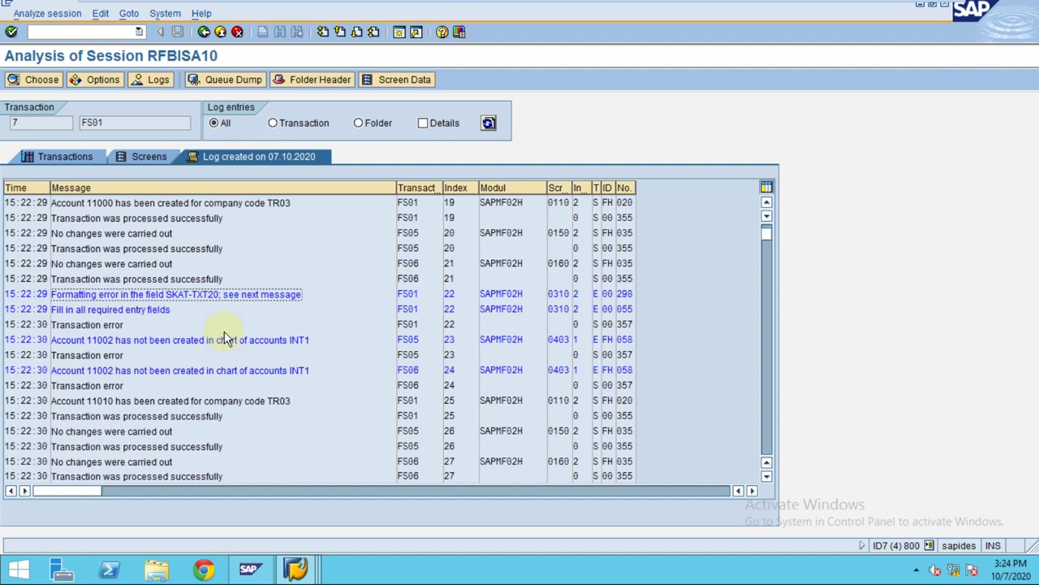
scroll(228, 340, "down", 3)
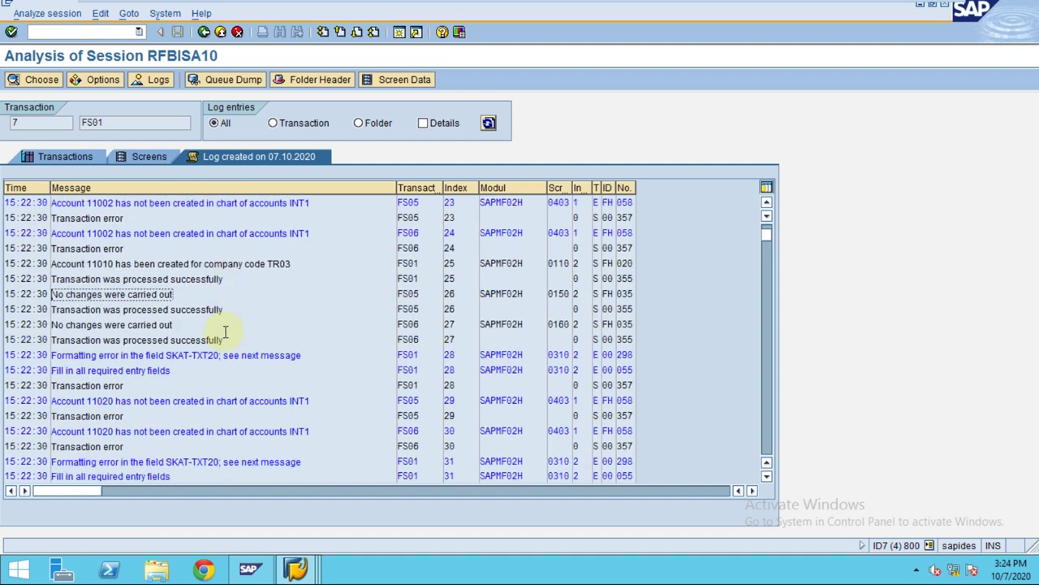
scroll(226, 332, "down", 7)
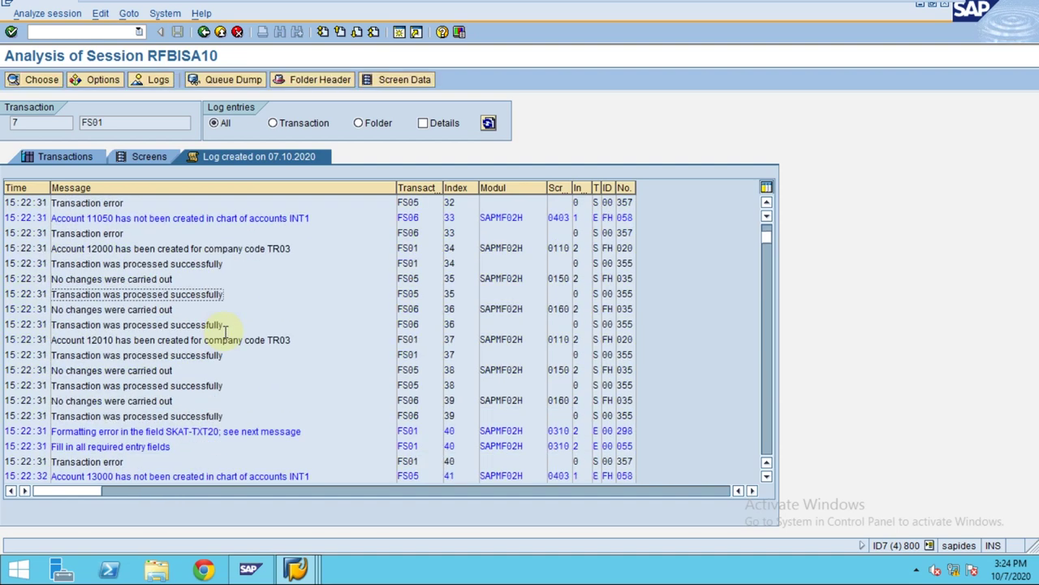
scroll(226, 331, "down", 5)
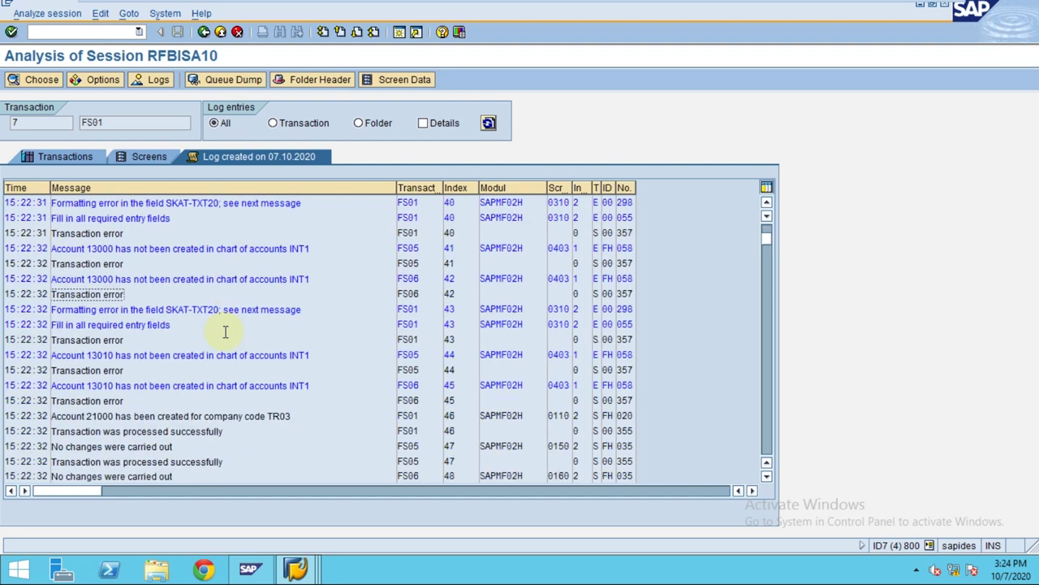
scroll(226, 331, "down", 3)
scroll(226, 331, "down", 5)
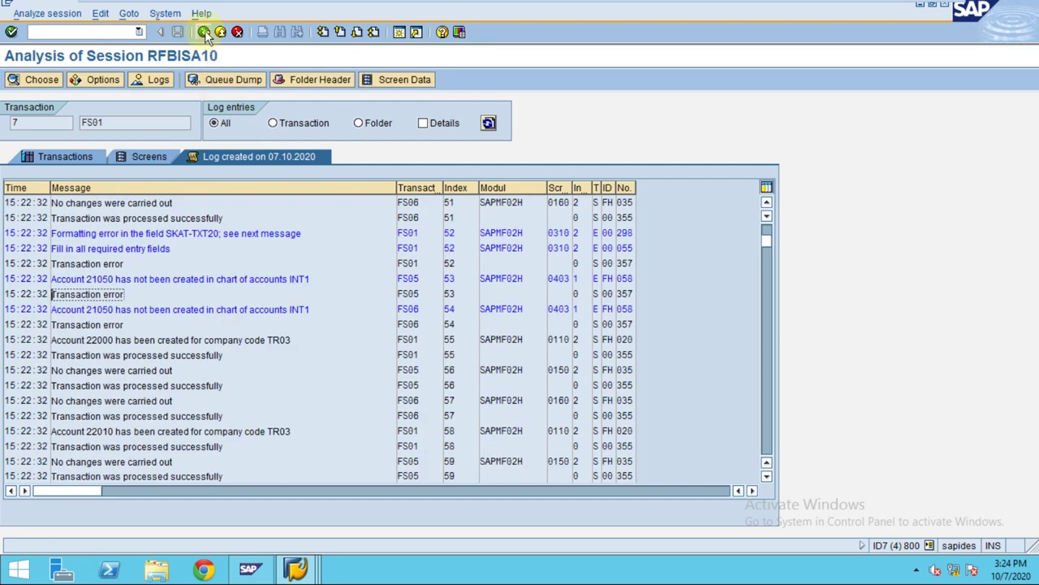
key("F3")
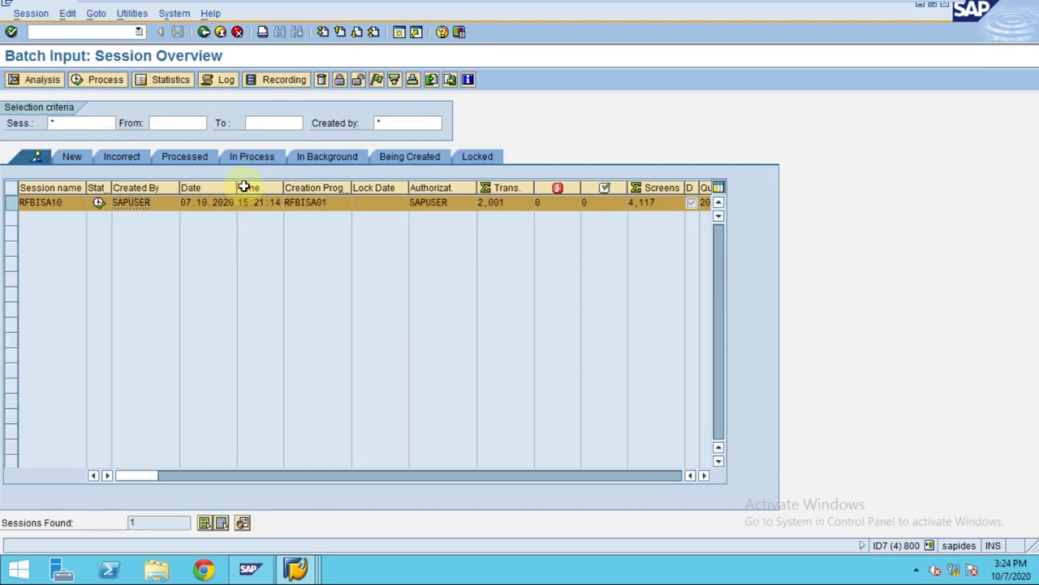
Reopen the RFBISA10 analysis to check its remaining transaction and screen counts, and return to the session overview
left_click(61, 202)
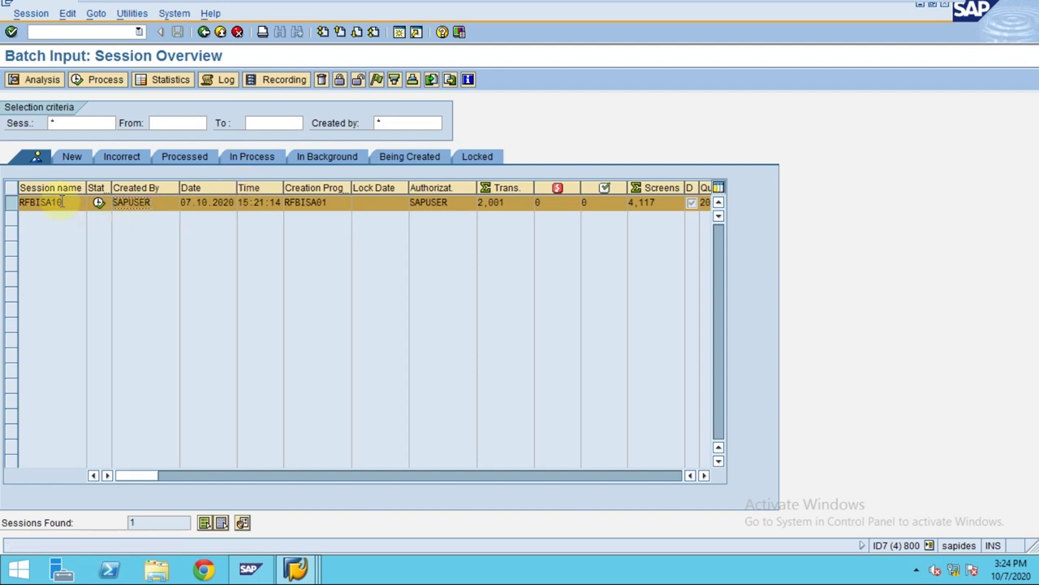
double_click(61, 203)
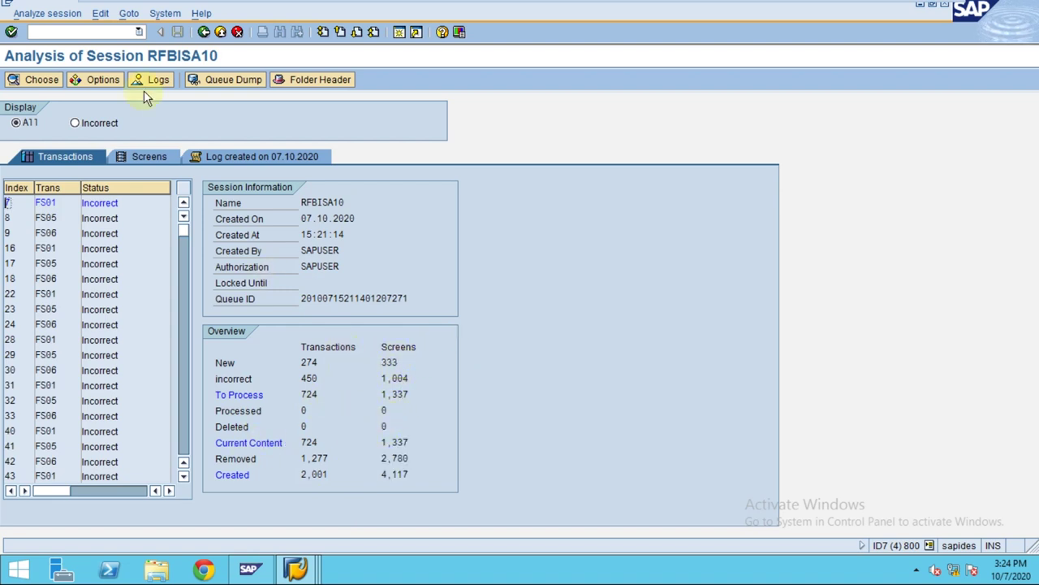
left_click(204, 32)
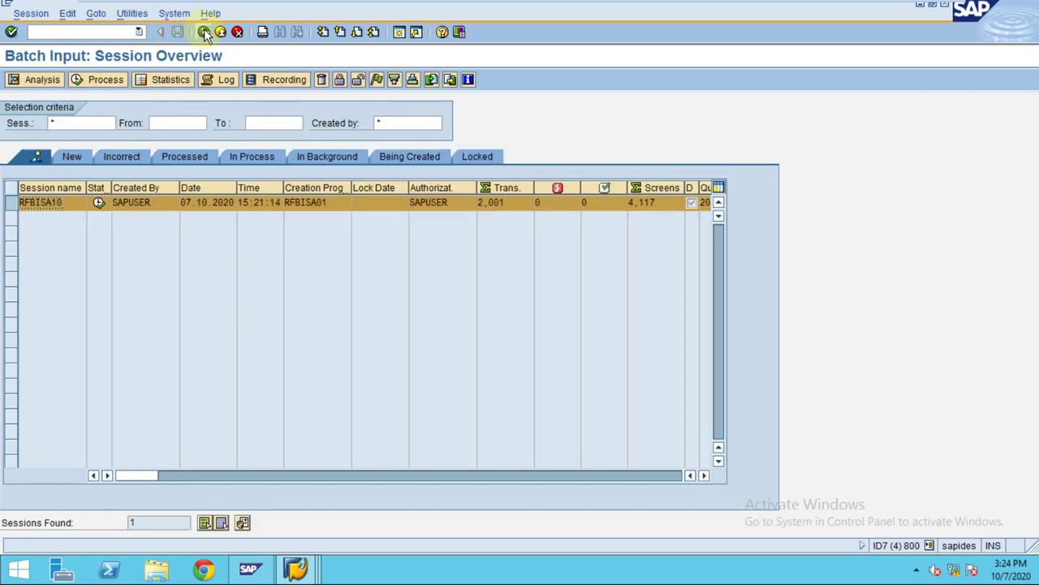
Leave the session overview and restart transaction sm35 from the command history to refresh the session's status
left_click(203, 32)
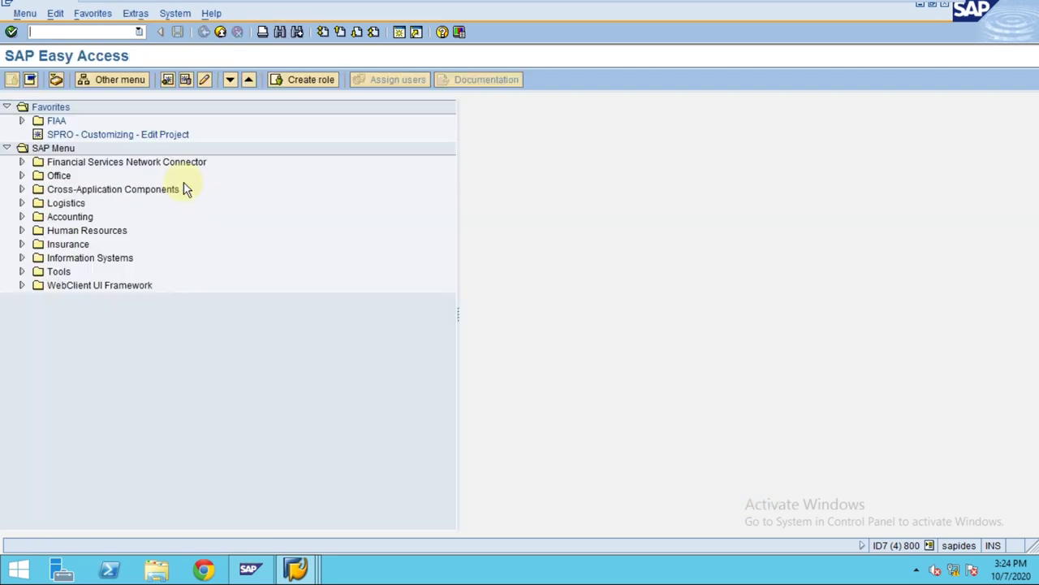
left_click(139, 32)
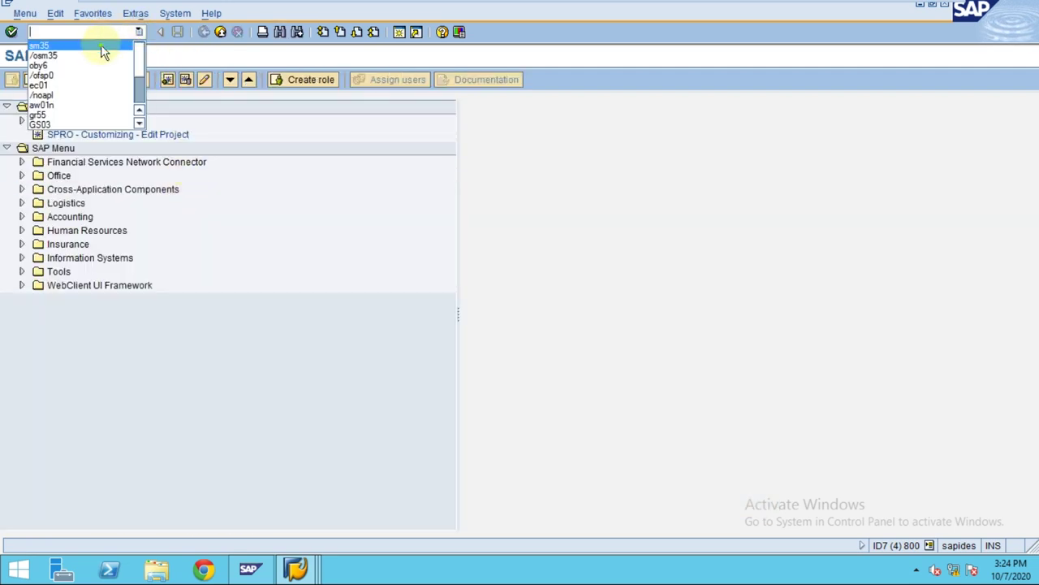
left_click(102, 39)
key("Return")
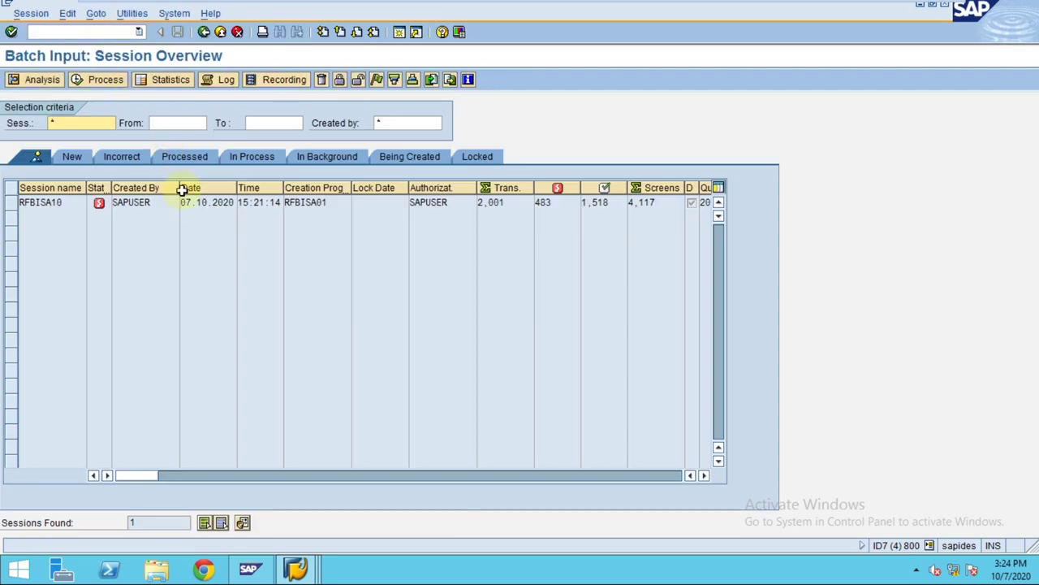
Open the refreshed RFBISA10 analysis, page through its incorrect transactions, and return to the session overview
double_click(57, 203)
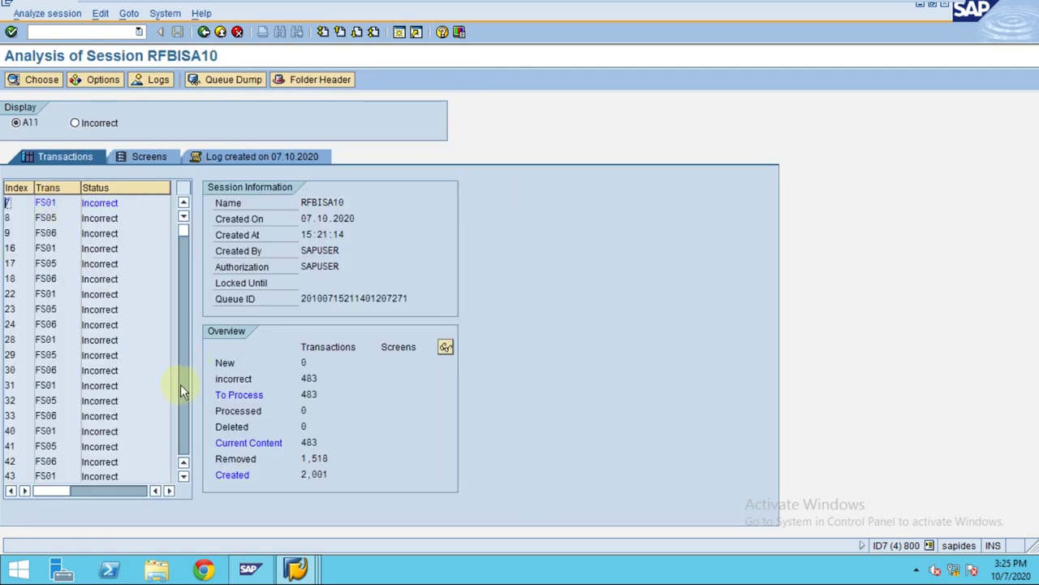
left_click(180, 384)
left_click(180, 384)
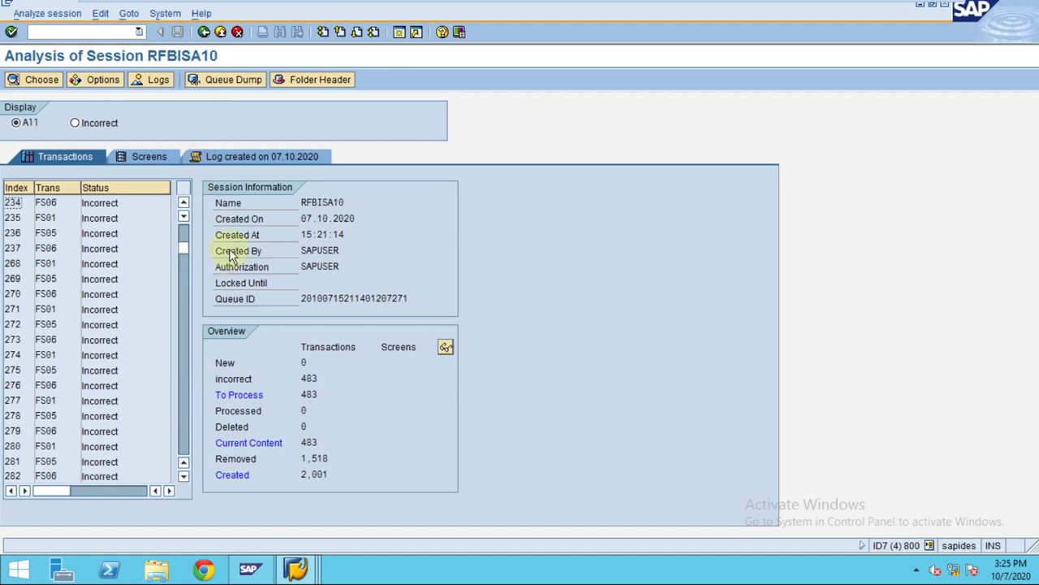
left_click(219, 33)
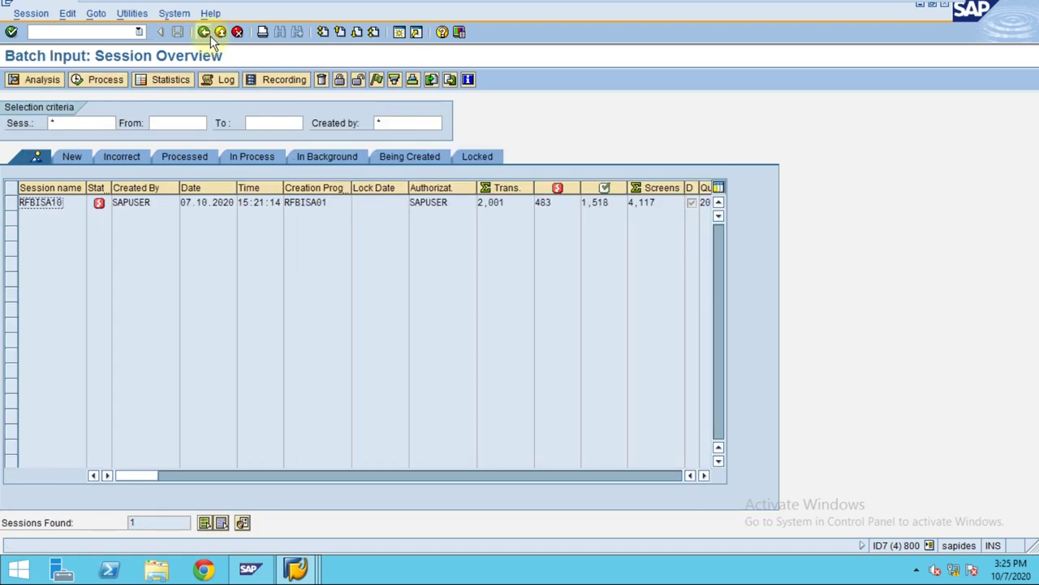
Compare RFBISA10's processed and error counts in the session overview with the figures in its analysis
left_click(600, 203)
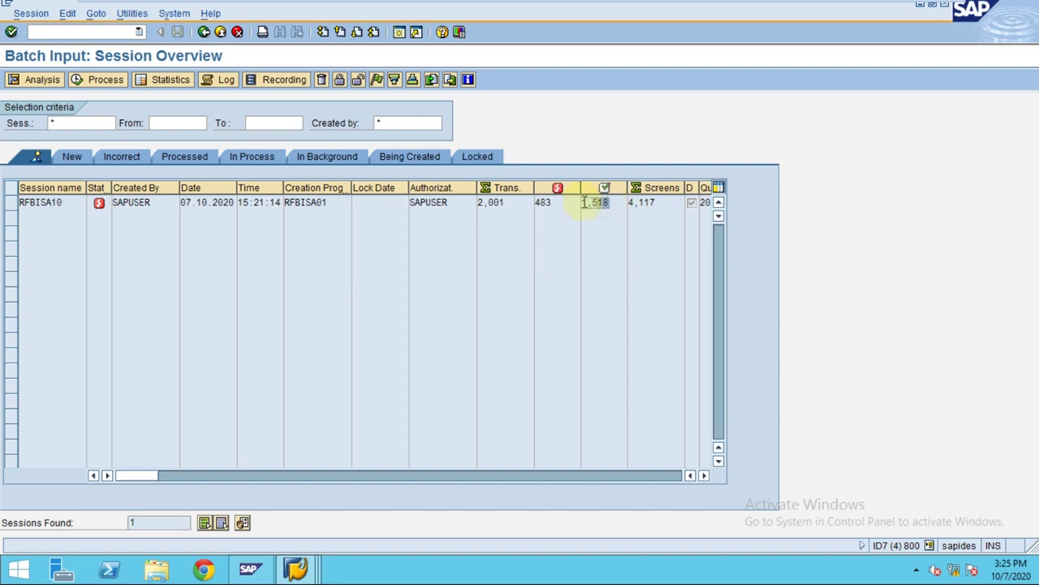
left_click(57, 203)
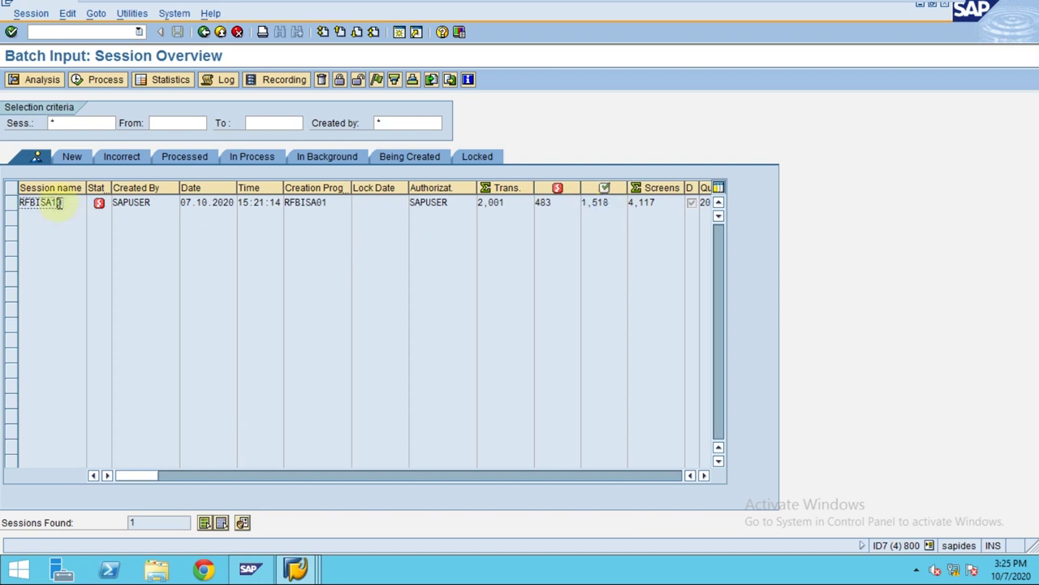
double_click(57, 203)
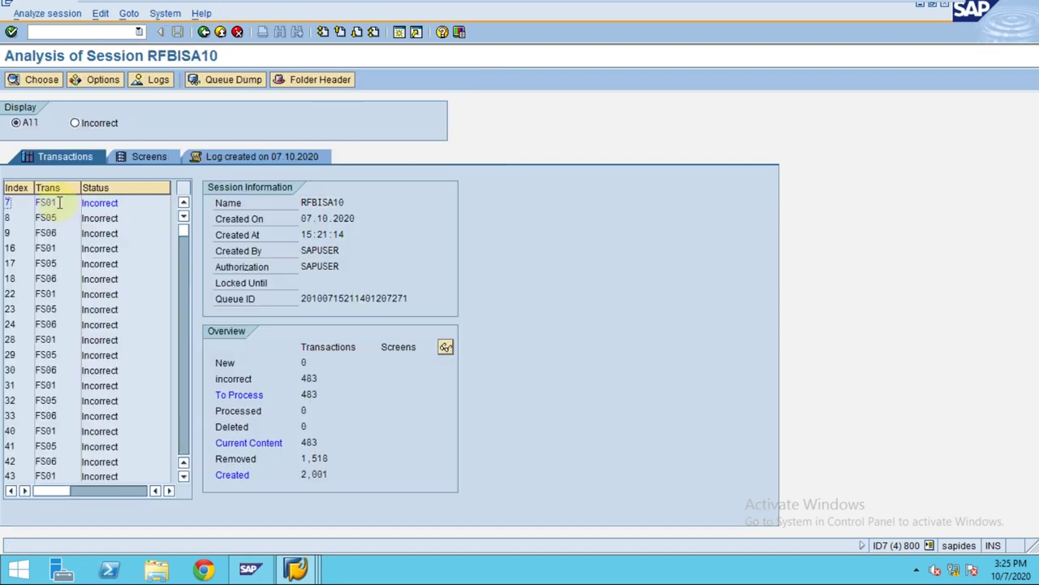
left_click(323, 411)
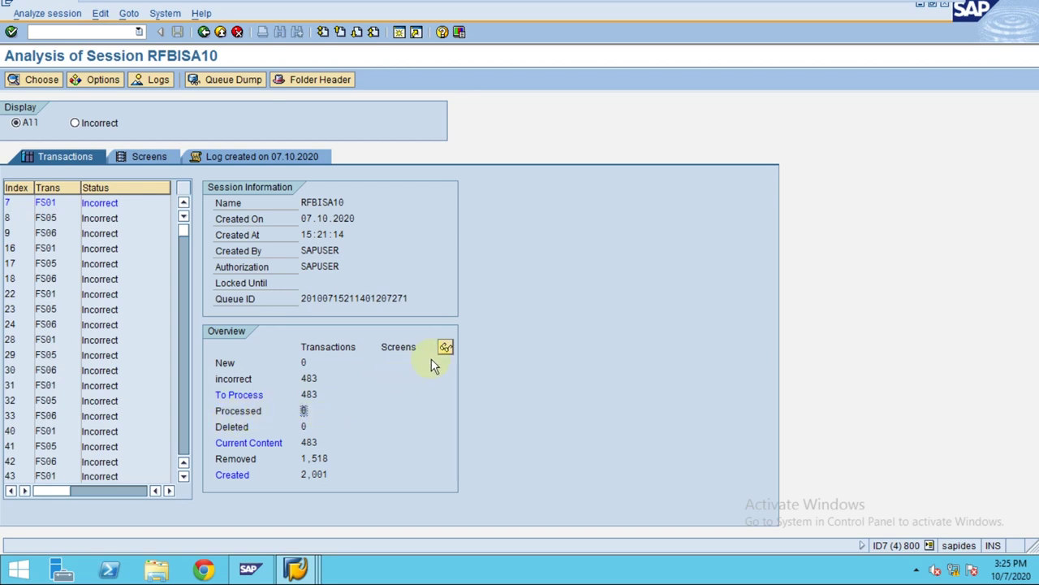
left_click(203, 33)
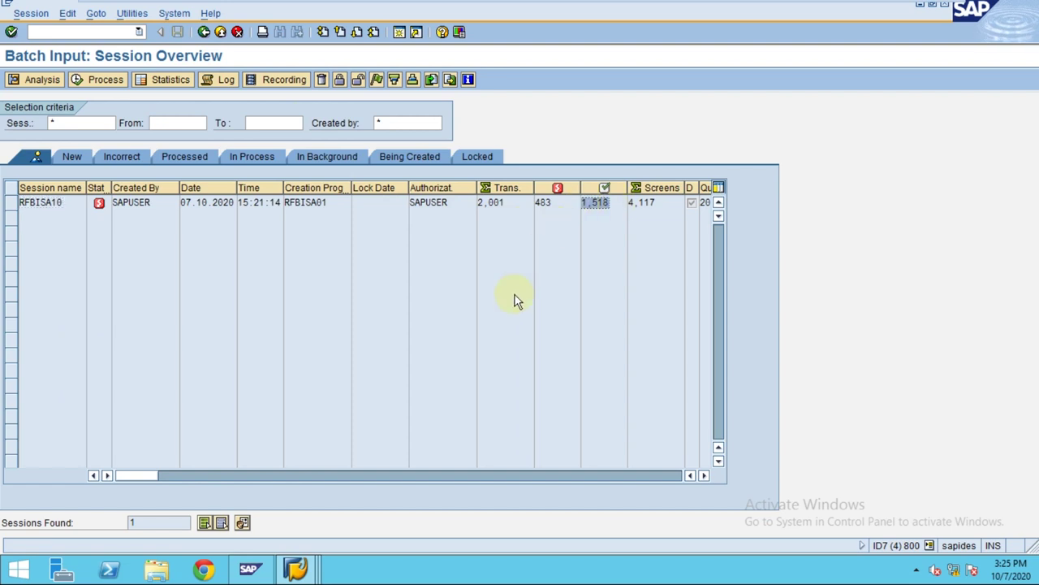
left_click(552, 203)
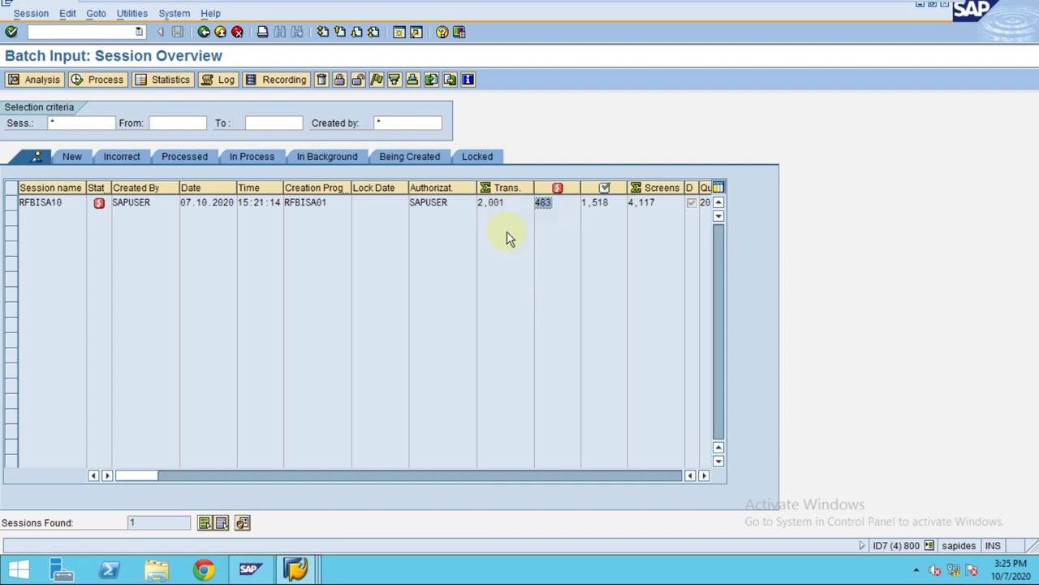
Process the RFBISA10 session again in the Display errors only mode
left_click(11, 201)
left_click(96, 79)
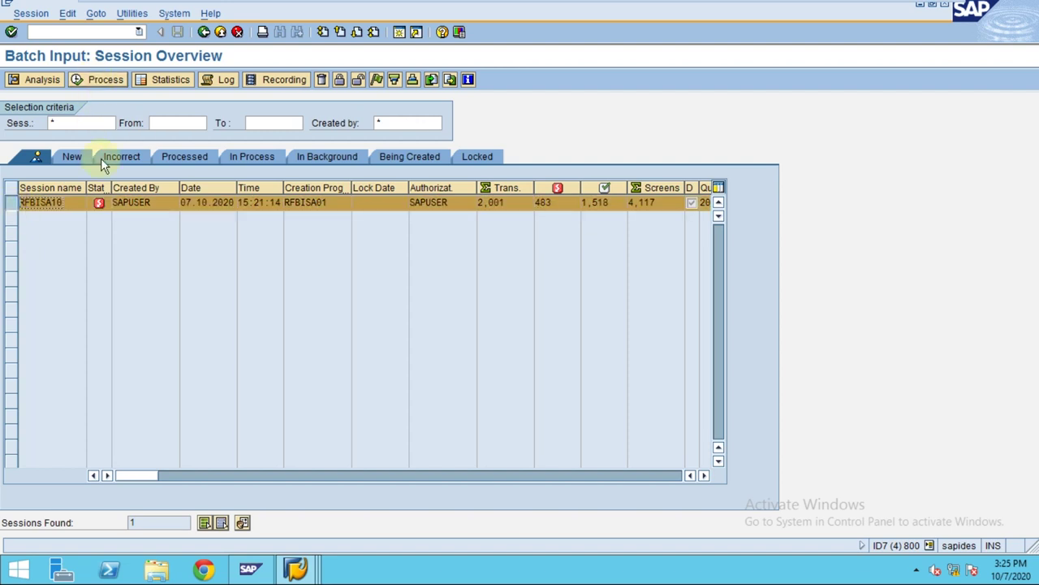
left_click(91, 244)
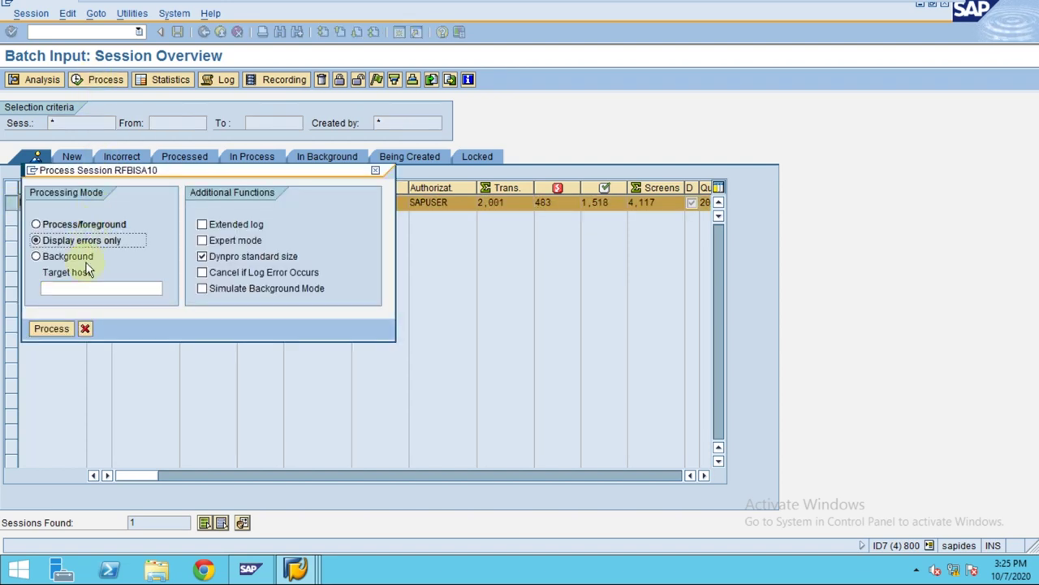
left_click(51, 328)
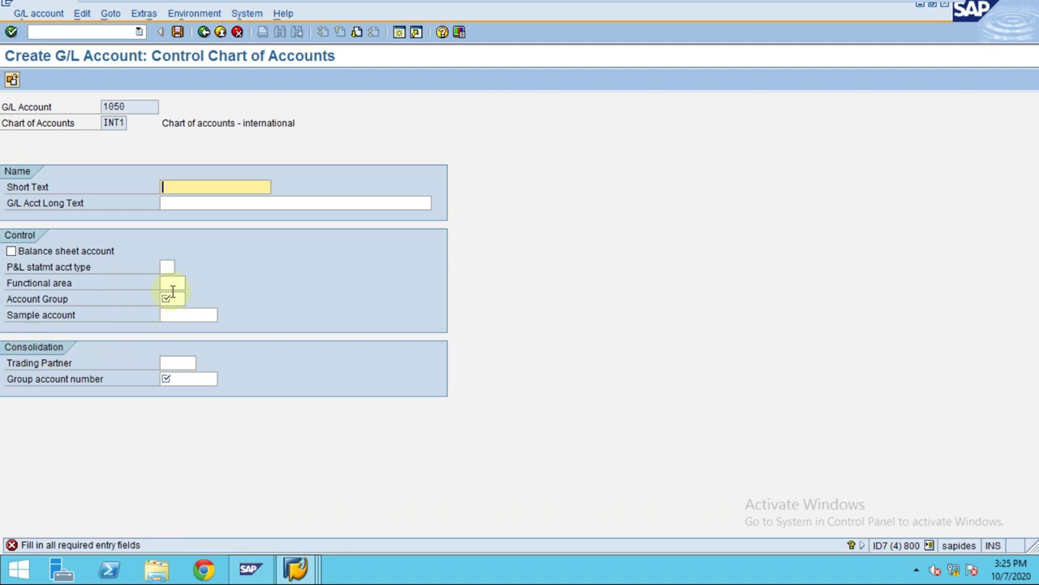
Check the required fields for creating G/L account 1050 in chart of accounts INT1, and skip that transaction with /n
left_click(207, 203)
left_click(165, 186)
left_click(171, 297)
left_click(69, 31)
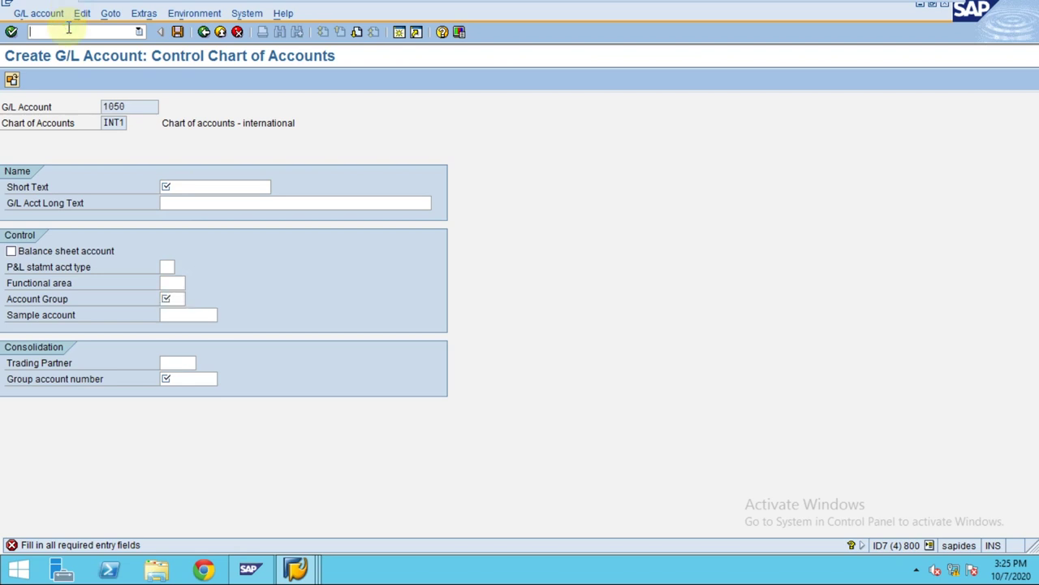
type("/n")
key("Return")
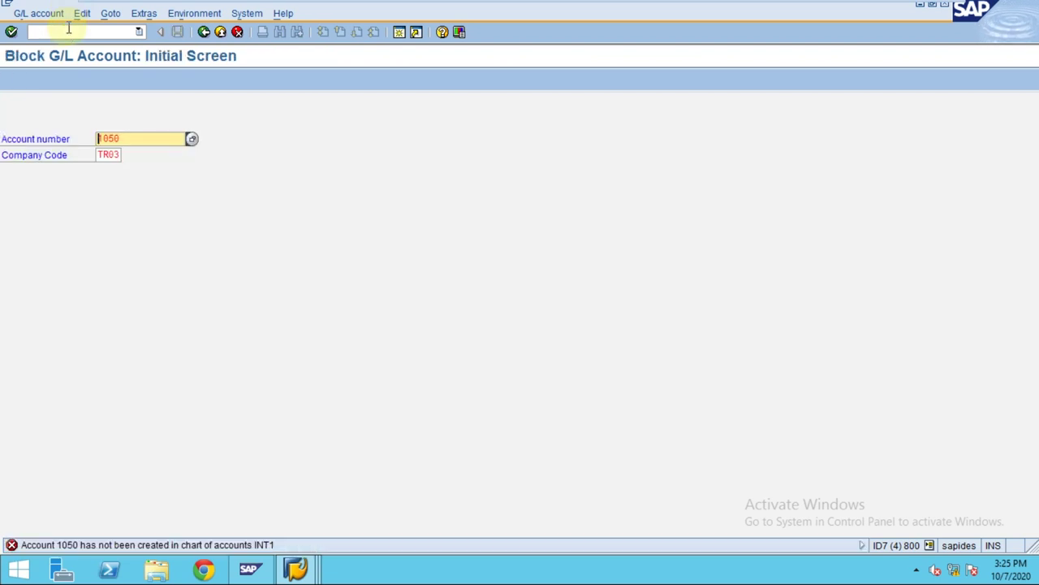
Exit the account-blocking transaction keeping its batch input data, and end session processing with /bend to return to the session overview
left_click(220, 32)
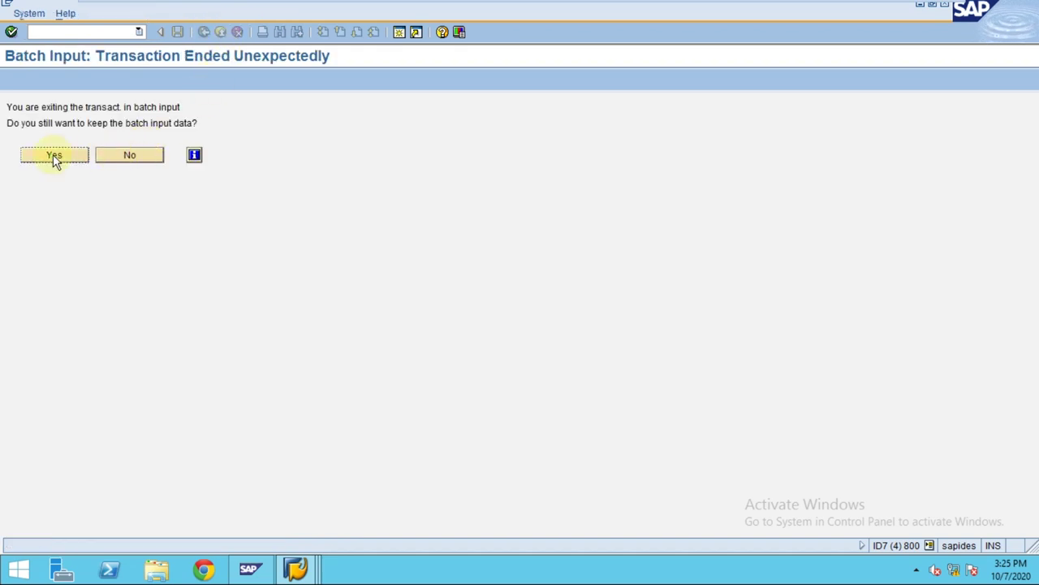
left_click(54, 156)
left_click(84, 32)
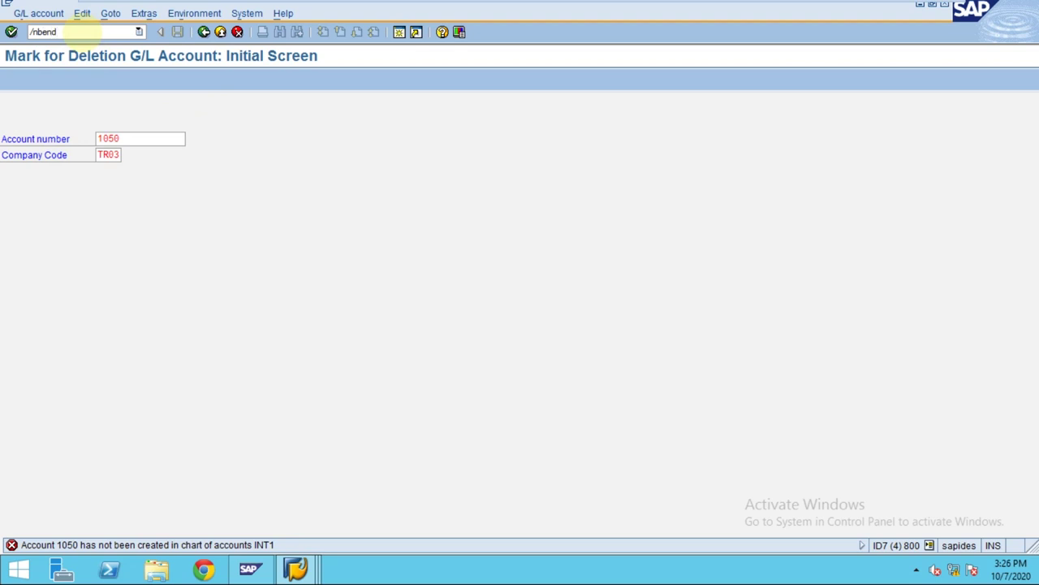
key("Return")
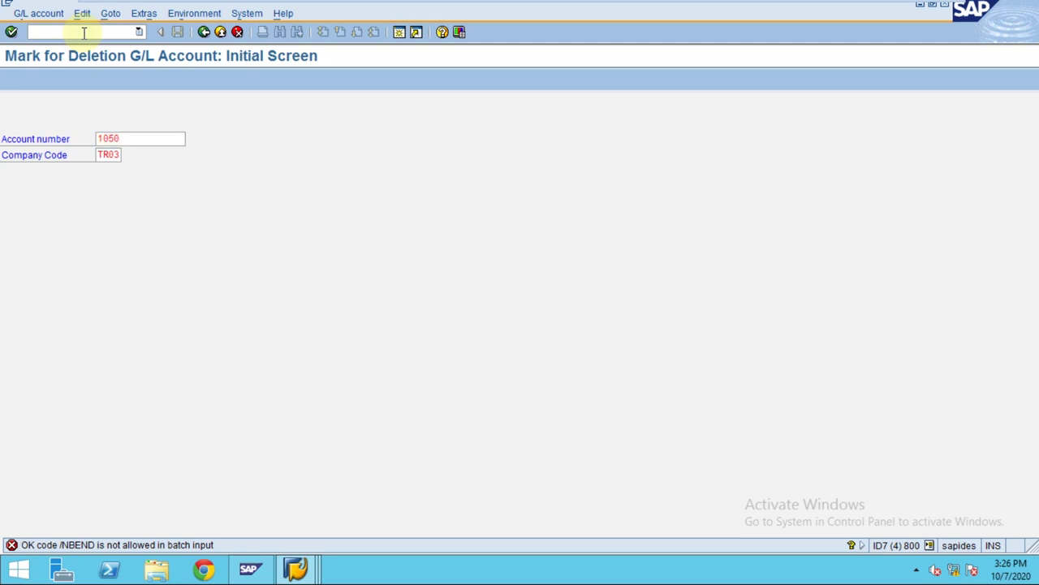
type("/bend")
key("Return")
left_click(121, 396)
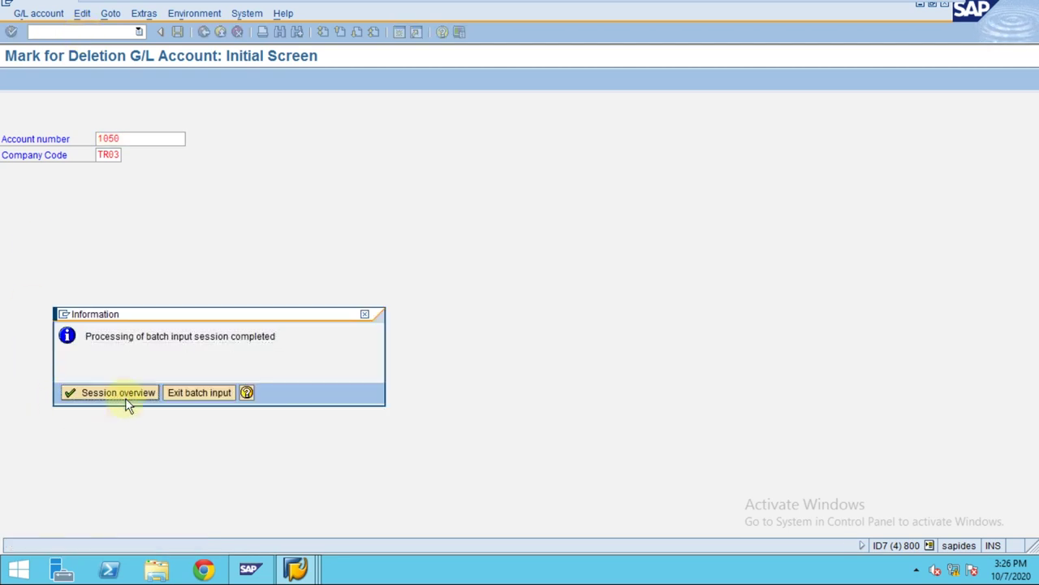
Release session RFBISA10 from the session overview and check its error and transaction counts
left_click(541, 203)
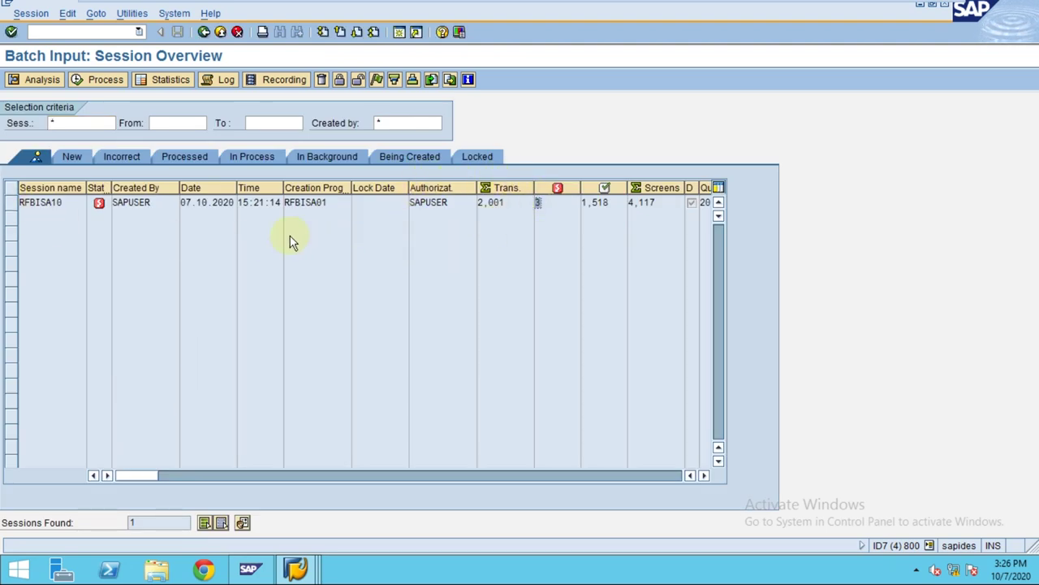
left_click(12, 206)
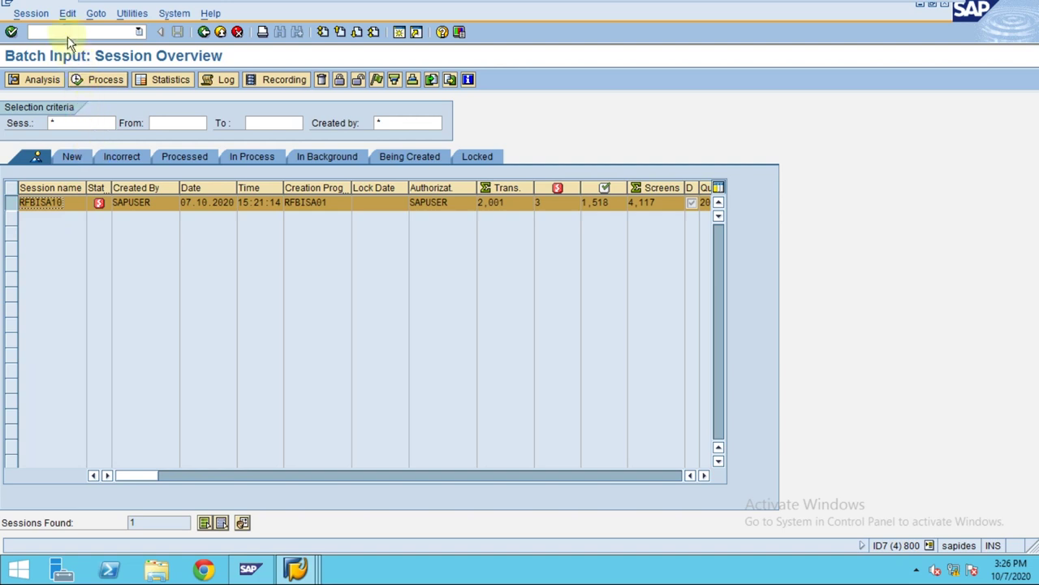
left_click(32, 14)
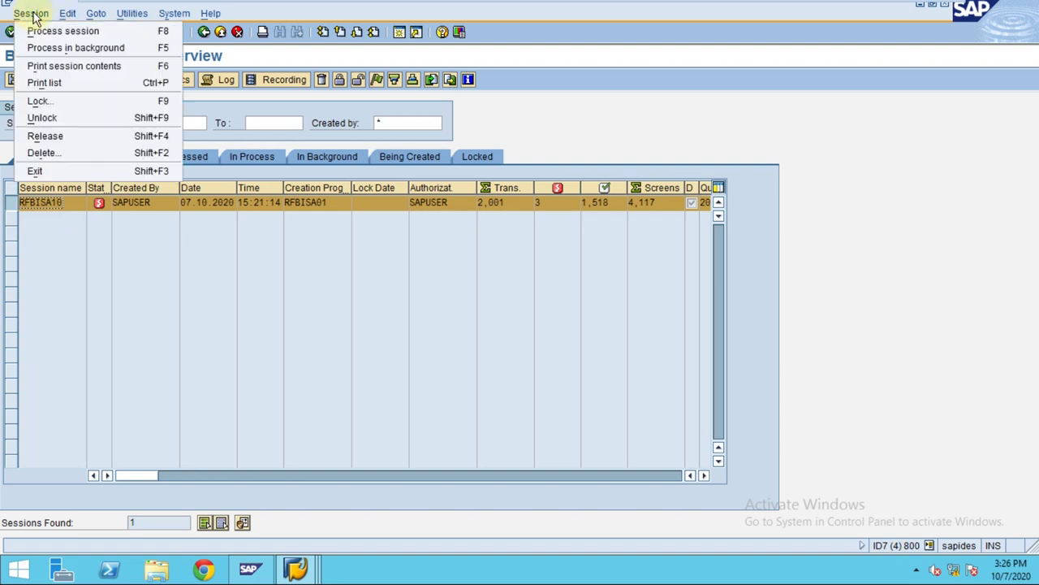
left_click(62, 135)
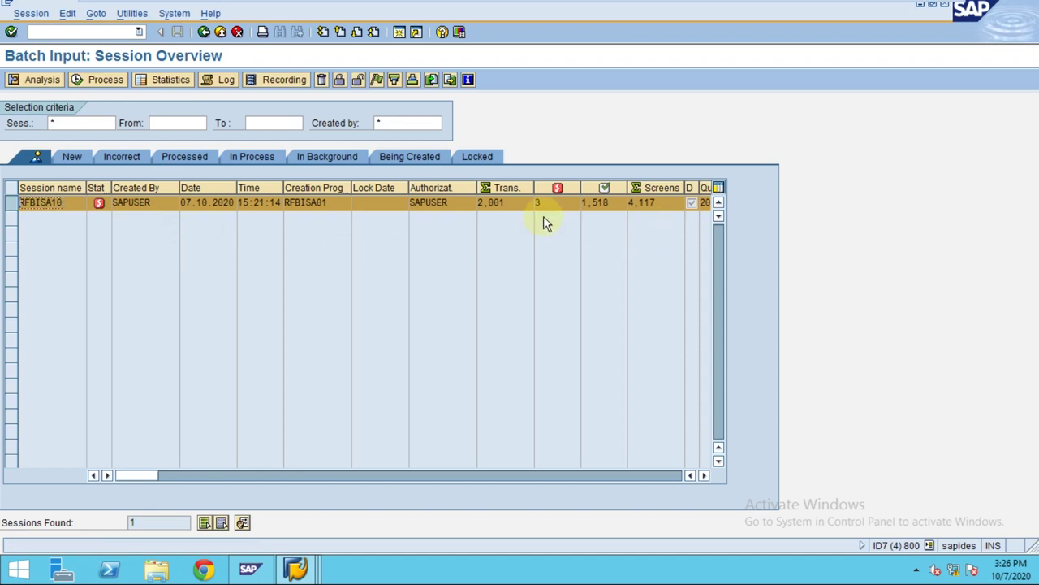
left_click(492, 203)
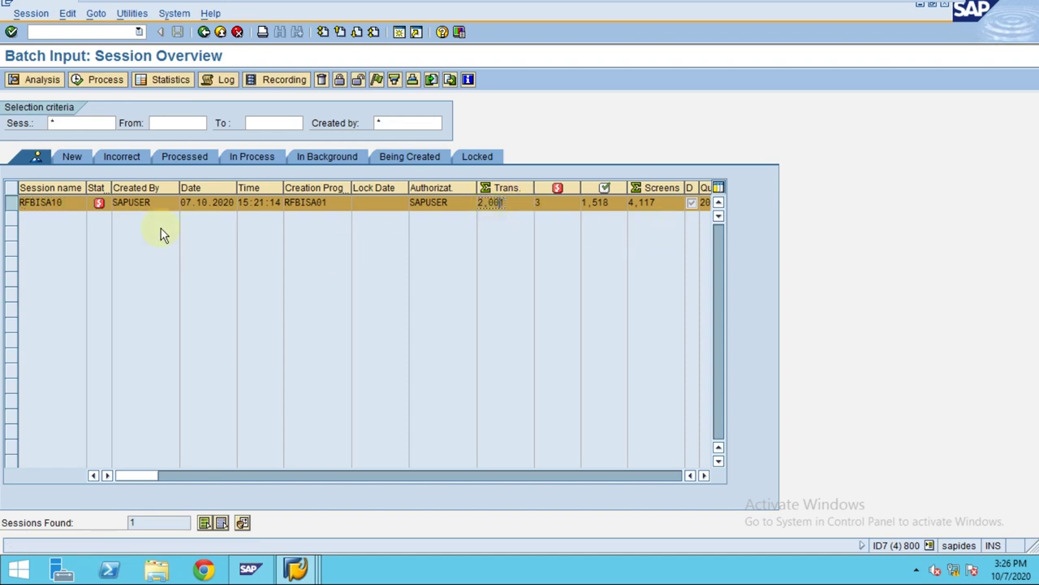
left_click(48, 202)
left_click(12, 205)
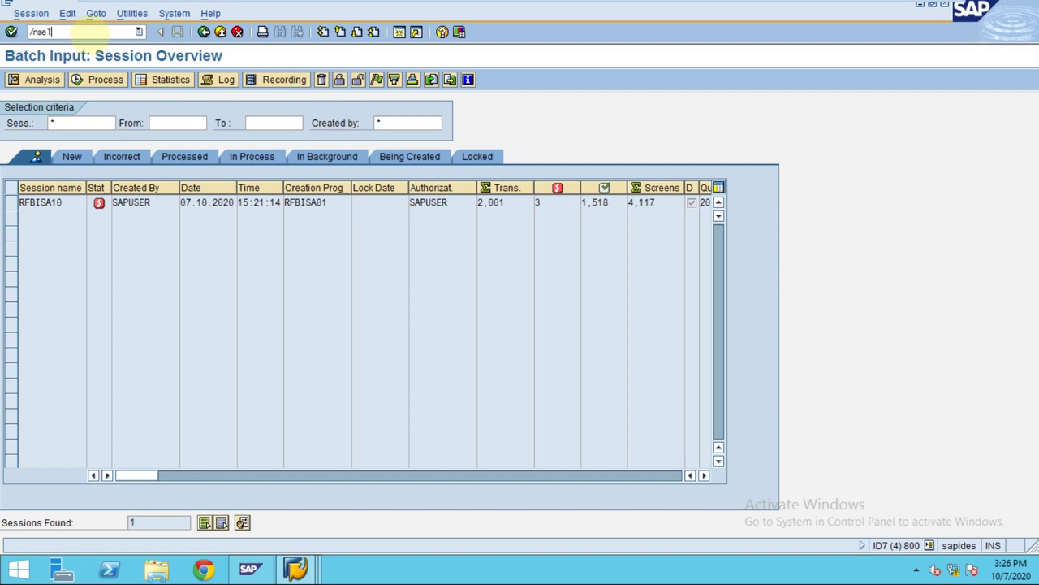
Open table SKB1 in the Data Browser and count its entries for company code TR03
key("Return")
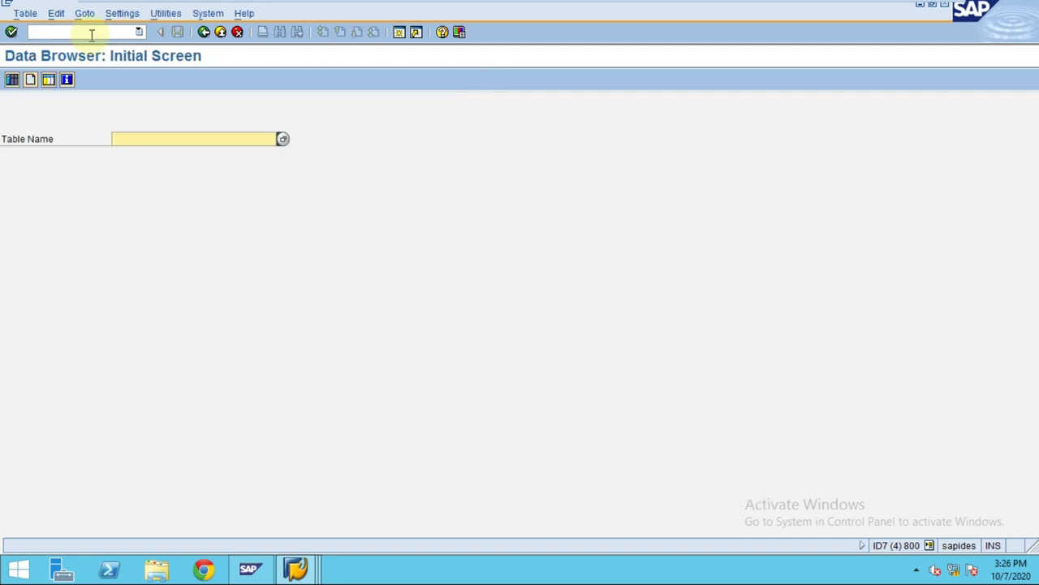
type("skb1")
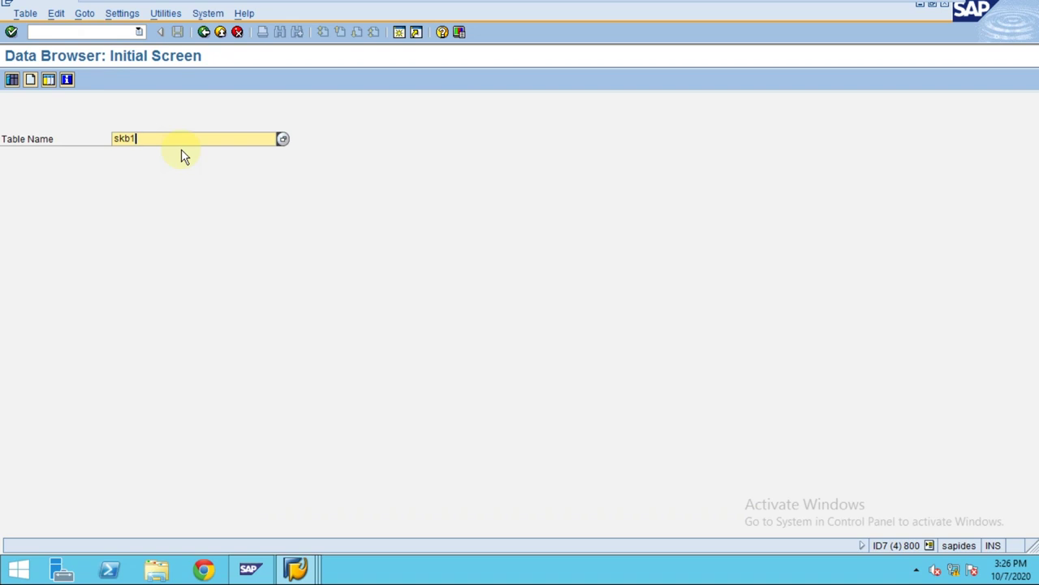
key("Return")
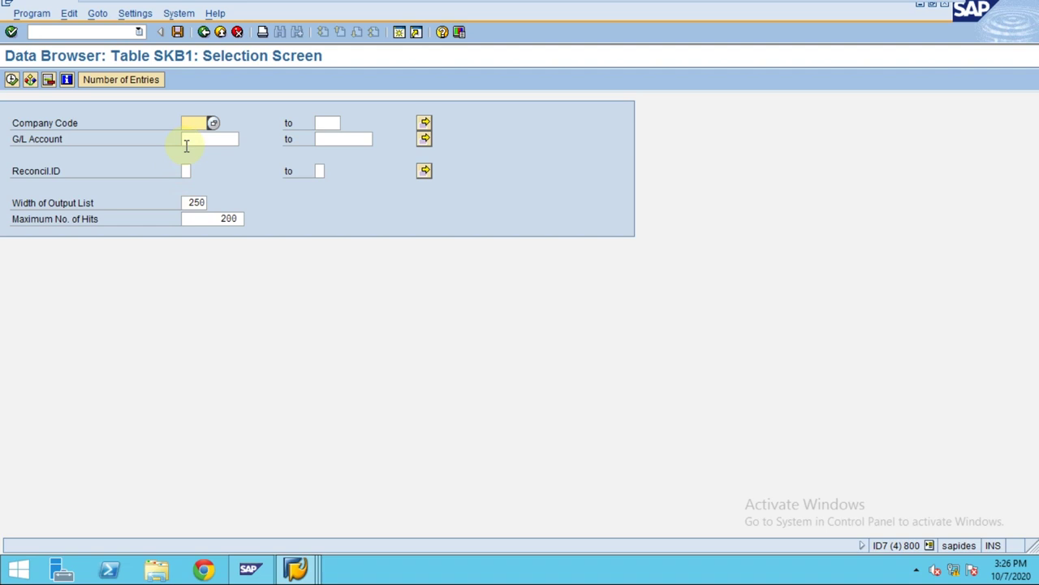
type("tr03")
left_click(127, 78)
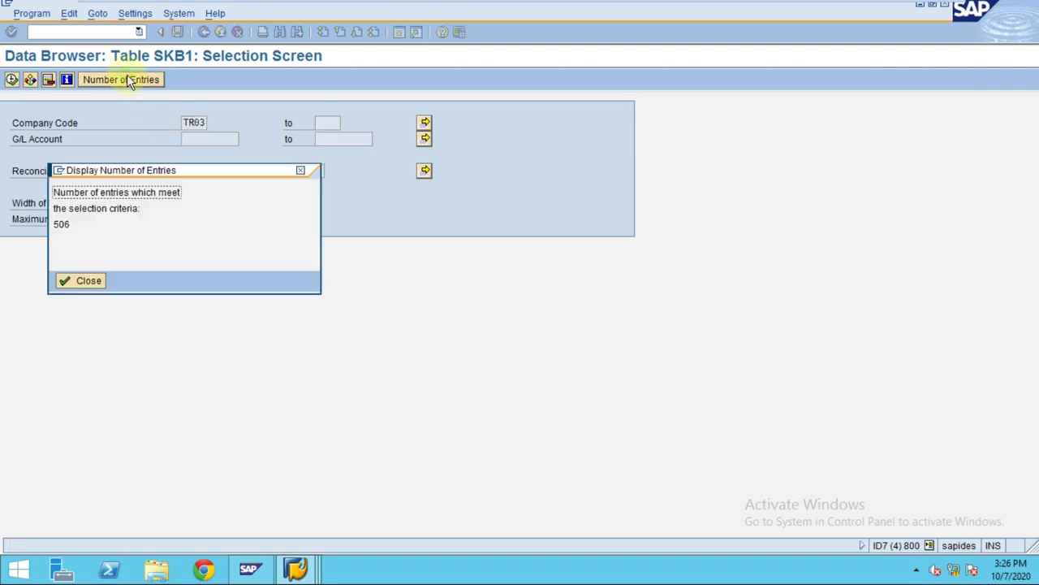
left_click(87, 281)
List the SKB1 entries for company code TR03 and look through the copied G/L accounts
left_click(11, 79)
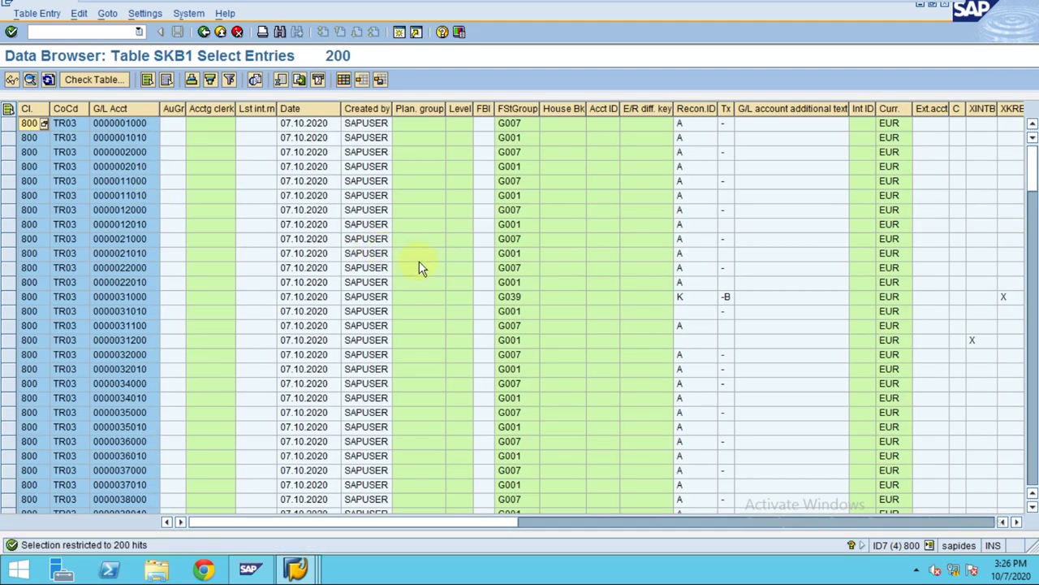
scroll(419, 265, "down", 4)
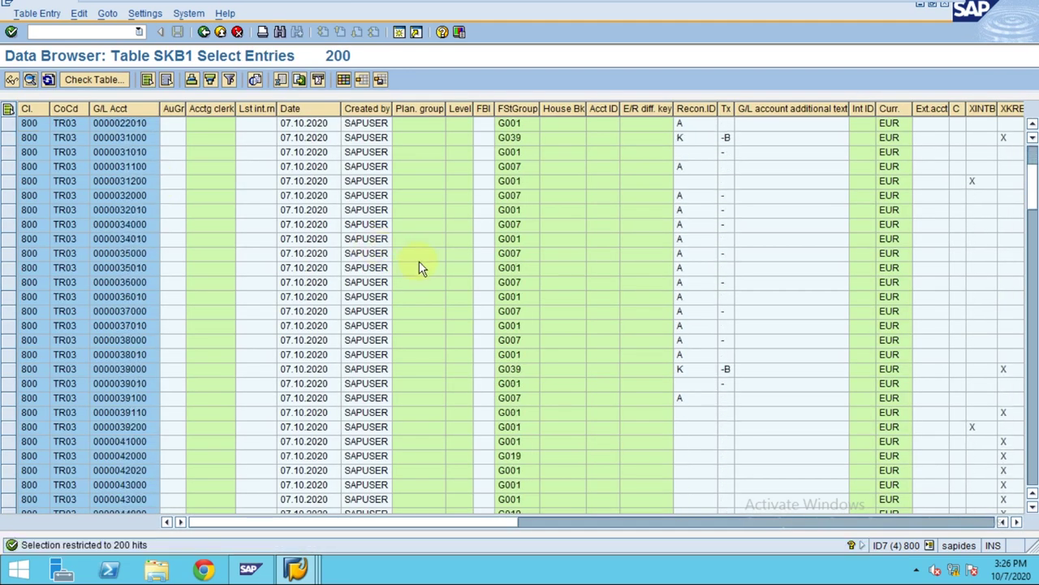
scroll(419, 268, "down", 3)
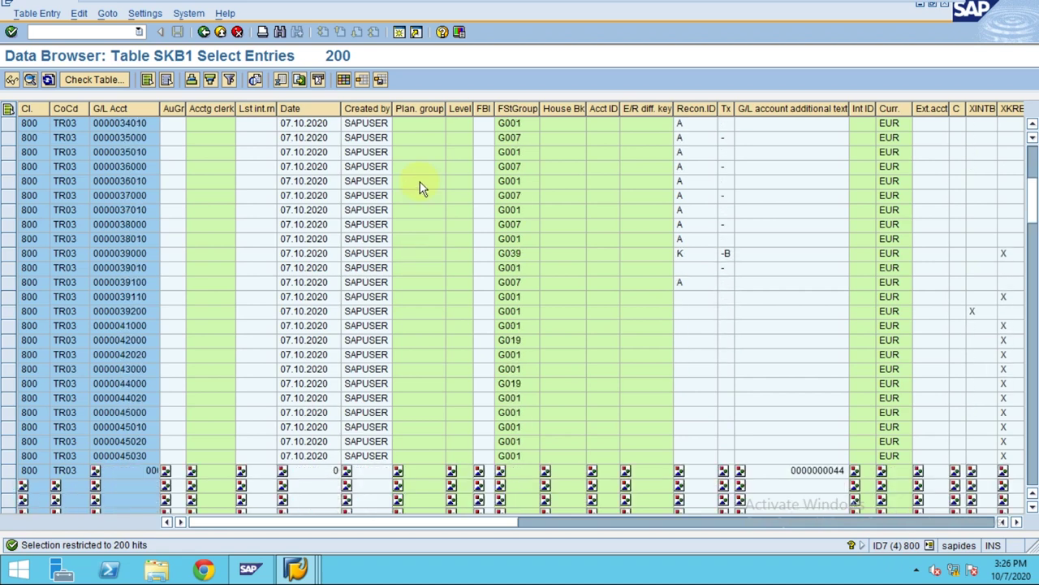
scroll(420, 182, "down", 4)
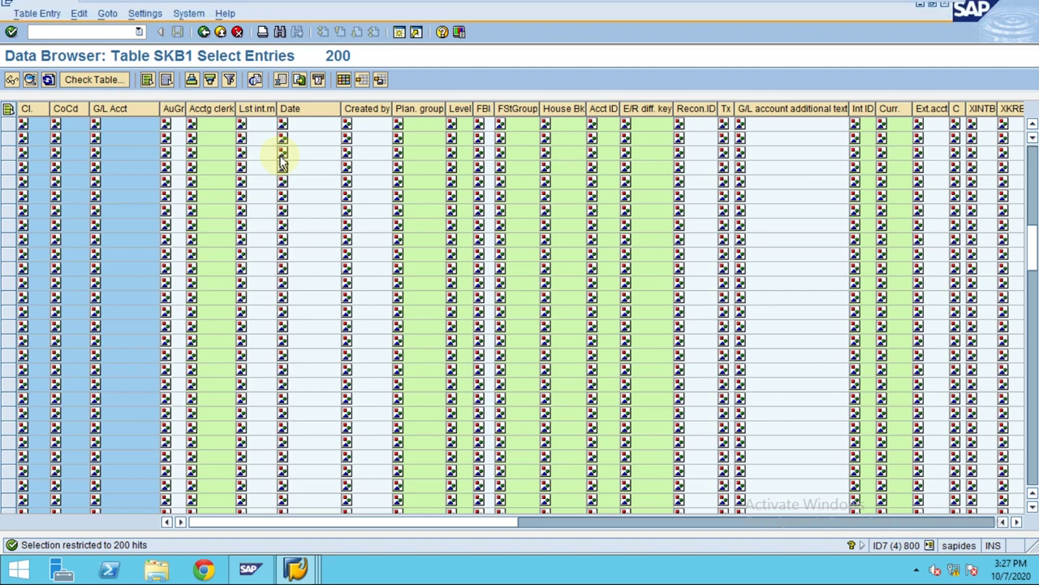
scroll(281, 160, "down", 10)
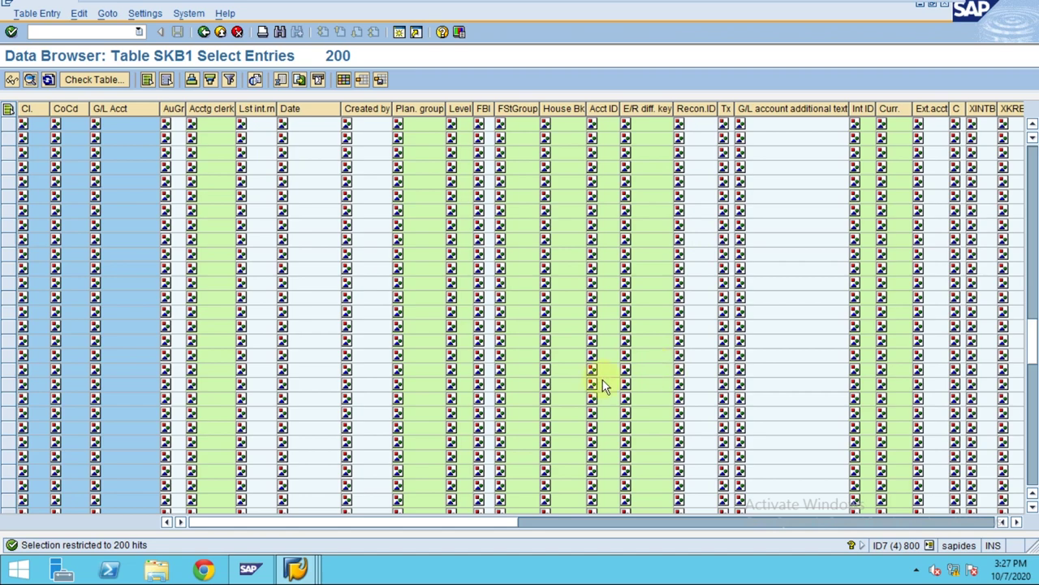
Switch to the Copy General Ledger Accounts session, exit it to the SAP Easy Access menu, and collapse the Accounting folder
mouse_move(294, 568)
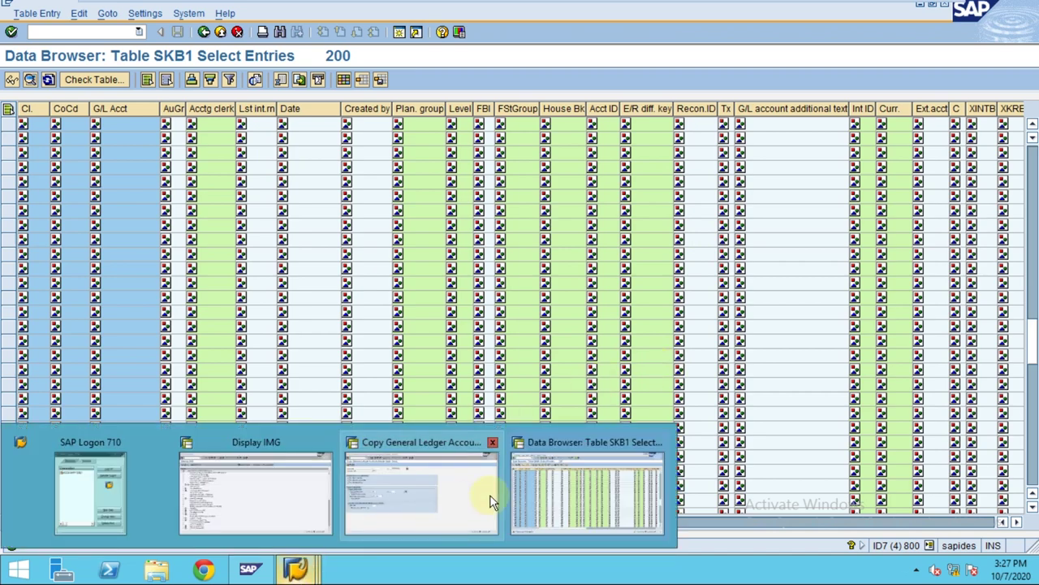
left_click(545, 491)
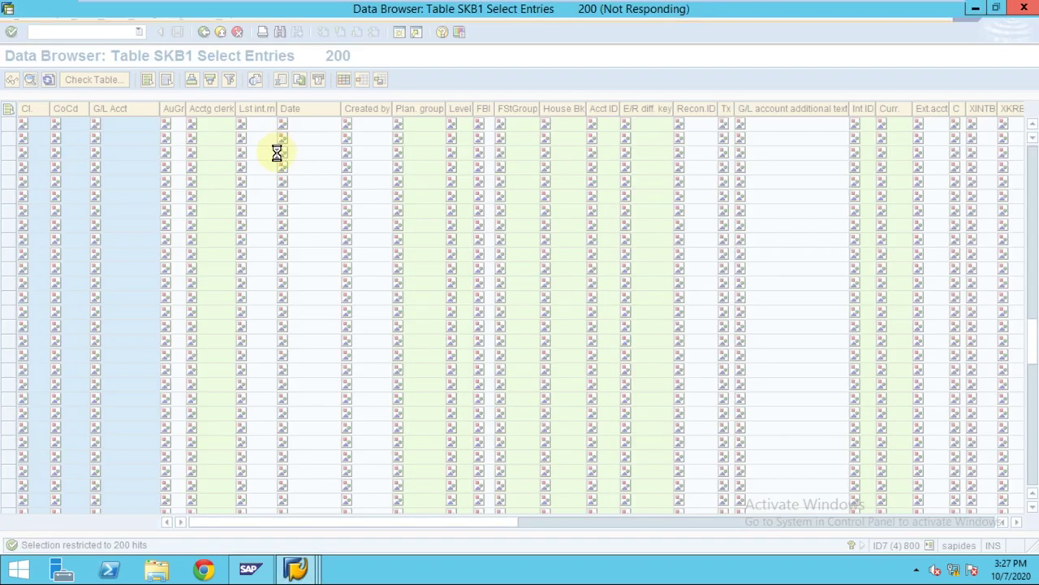
mouse_move(330, 552)
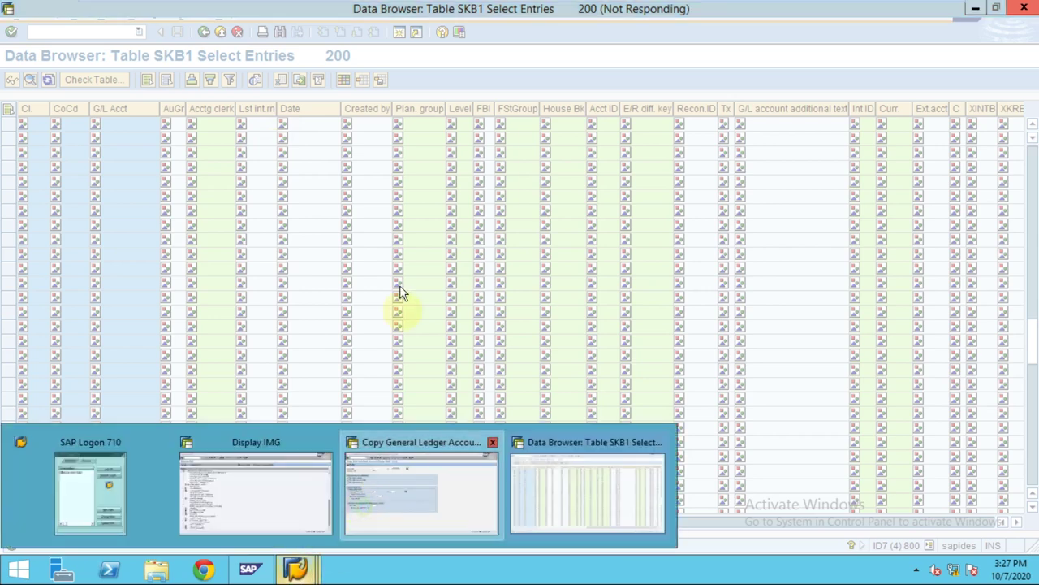
left_click(419, 487)
left_click(230, 32)
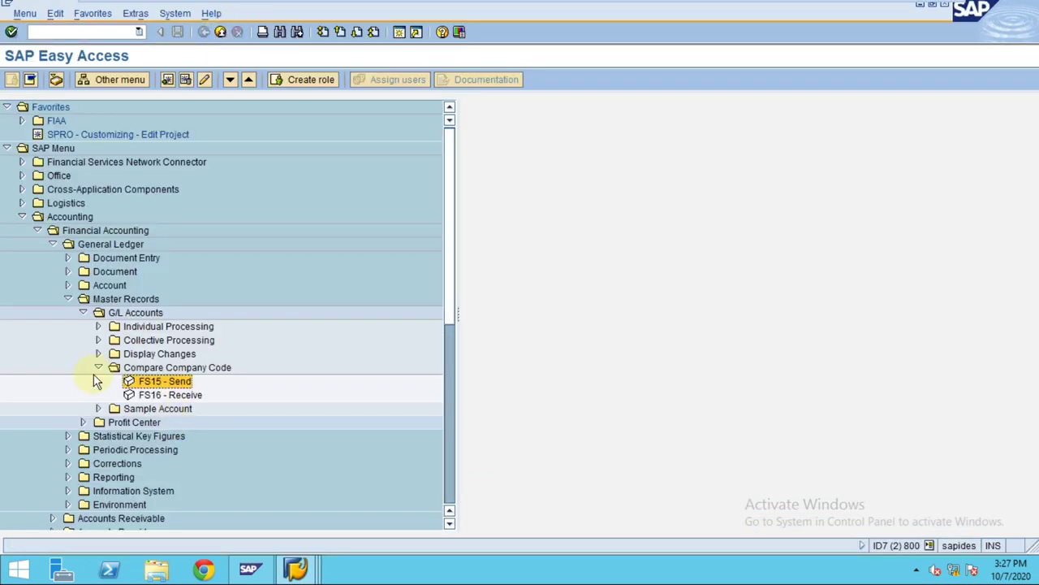
left_click(97, 367)
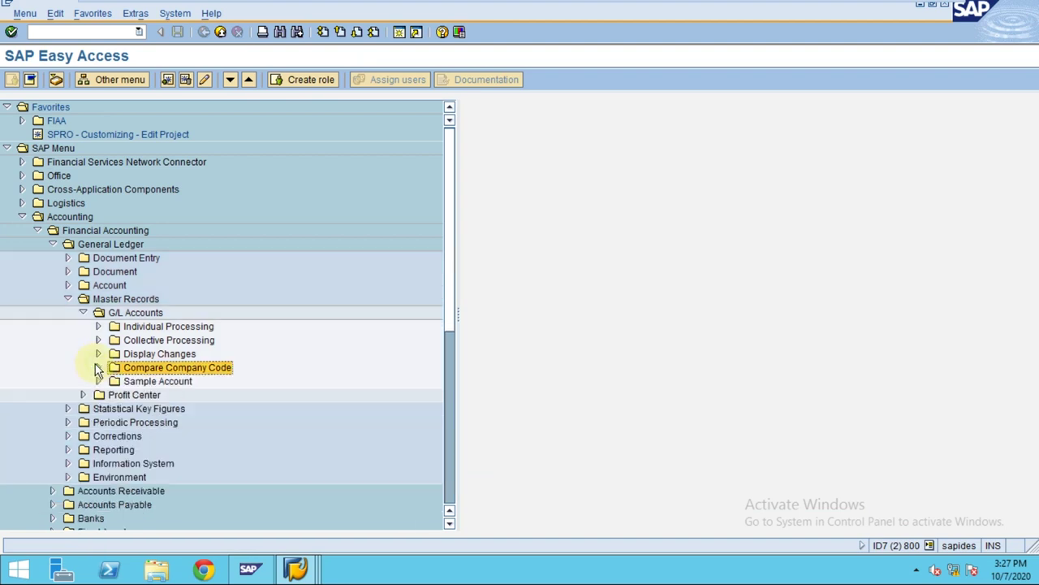
left_click(22, 218)
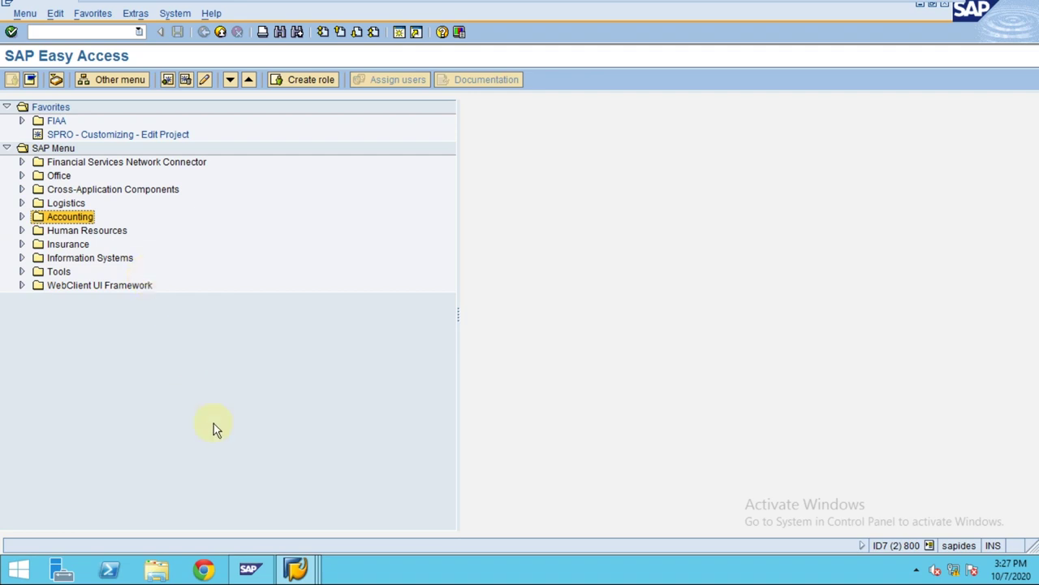
Switch to the Display IMG session and expand the Financial Accounting node
mouse_move(299, 566)
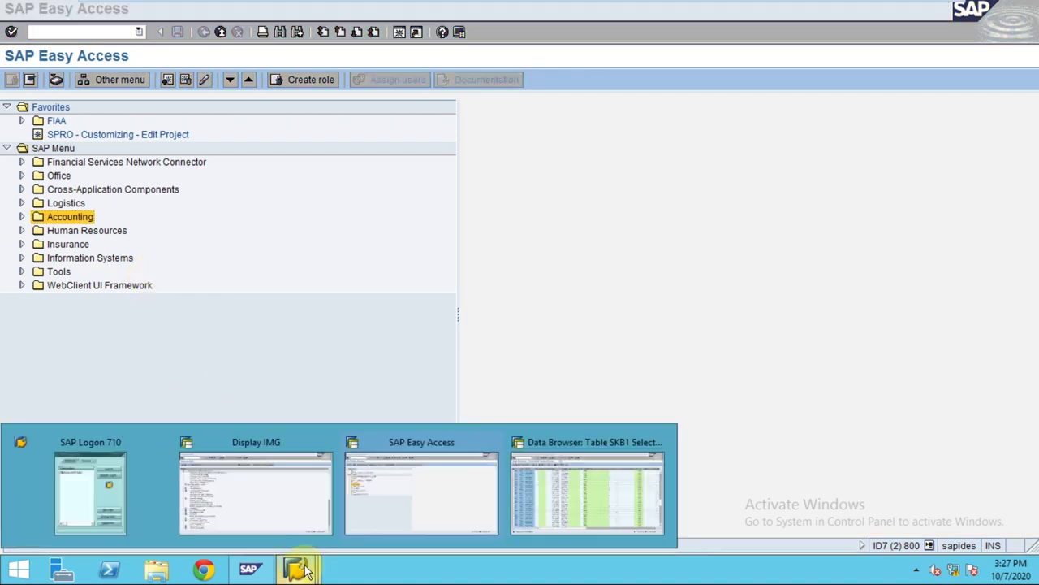
left_click(431, 506)
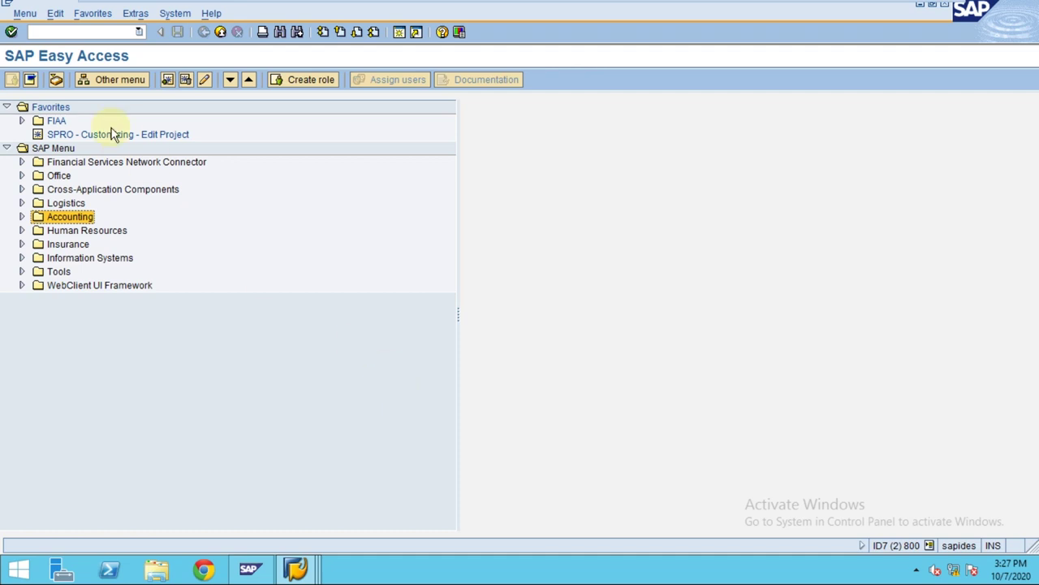
left_click(296, 568)
left_click(425, 490)
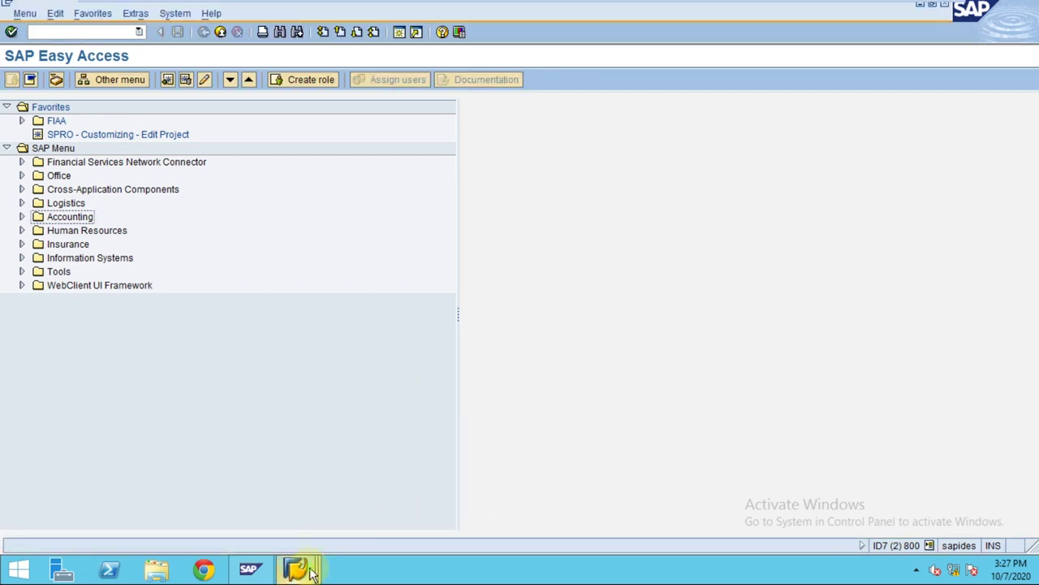
left_click(297, 567)
left_click(292, 513)
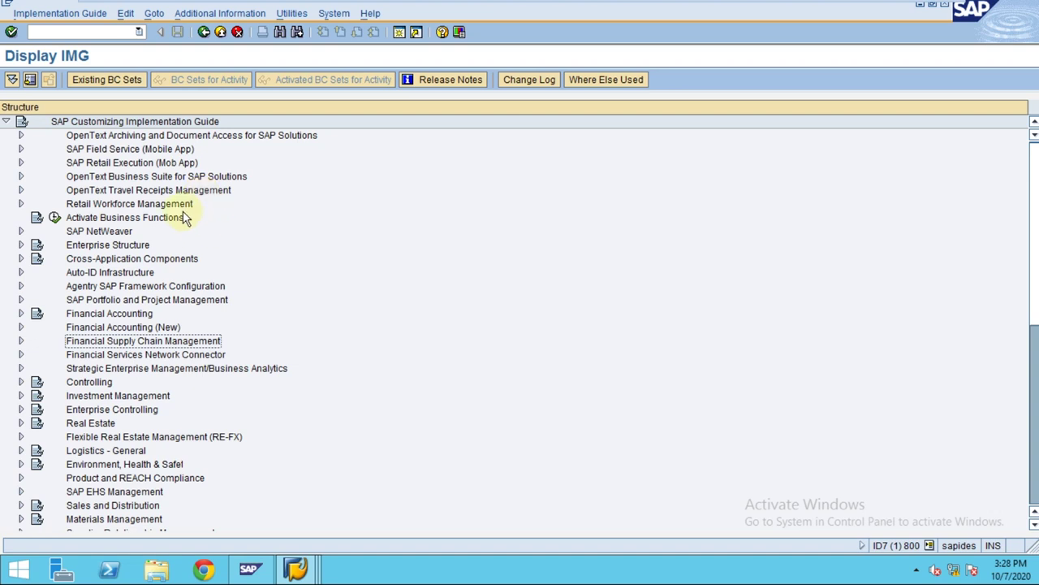
left_click(21, 314)
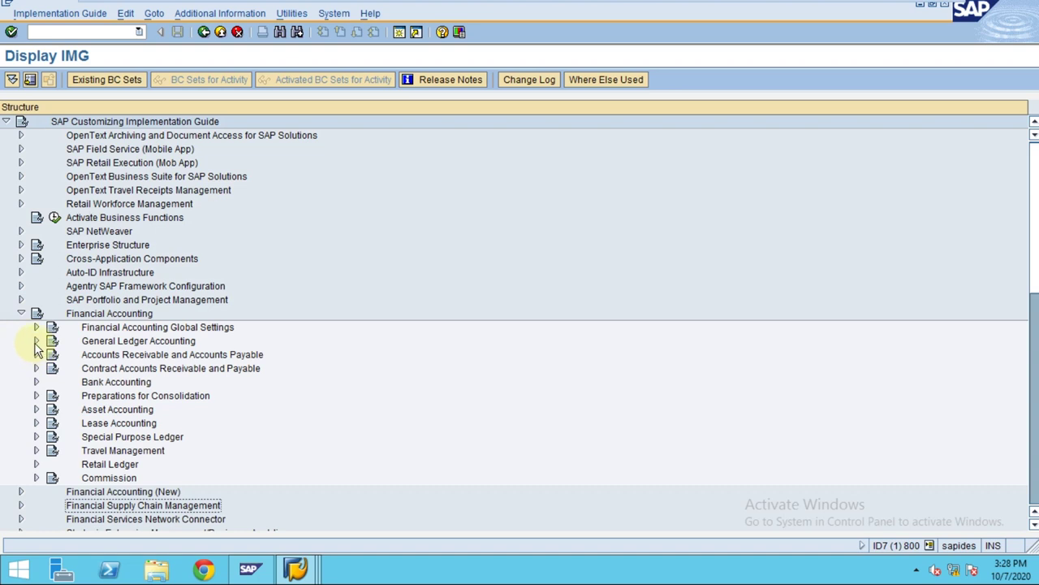
Look through the Business Transactions activities under General Ledger Accounting and collapse both nodes
left_click(36, 342)
left_click(36, 342)
left_click(36, 341)
left_click(51, 368)
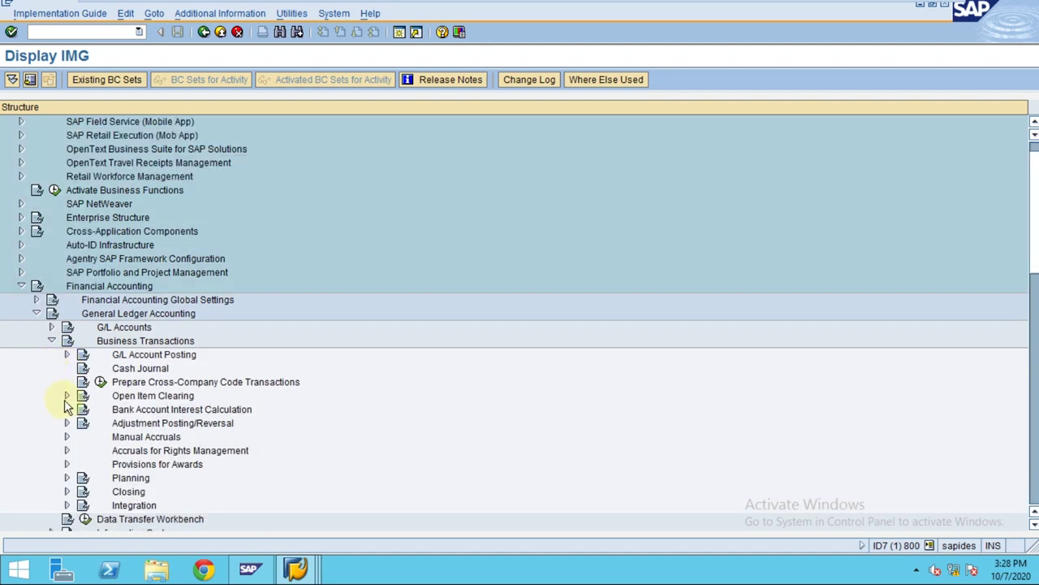
scroll(174, 360, "down", 2)
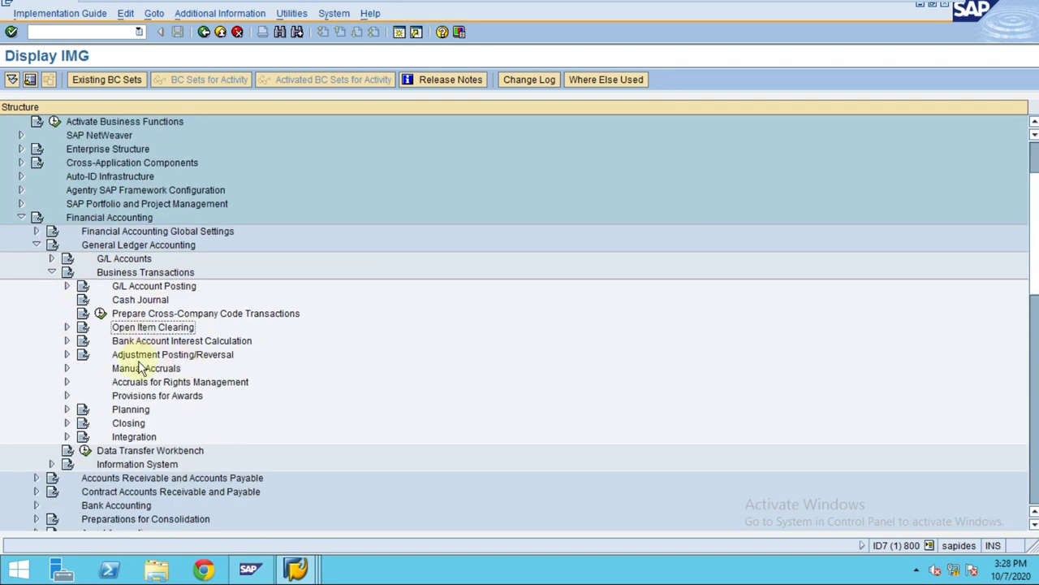
left_click(140, 355)
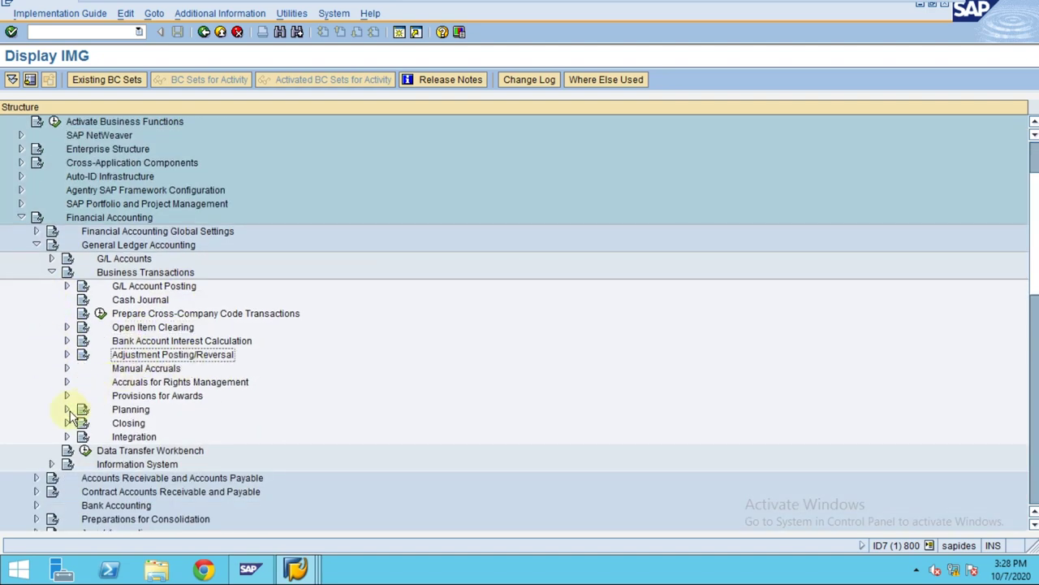
left_click(67, 328)
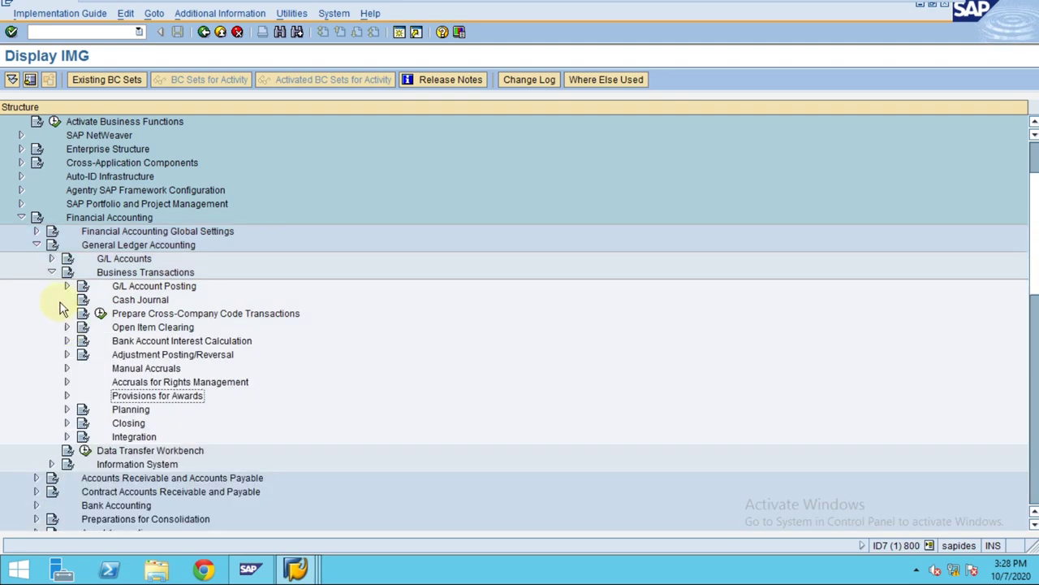
left_click(51, 272)
left_click(36, 244)
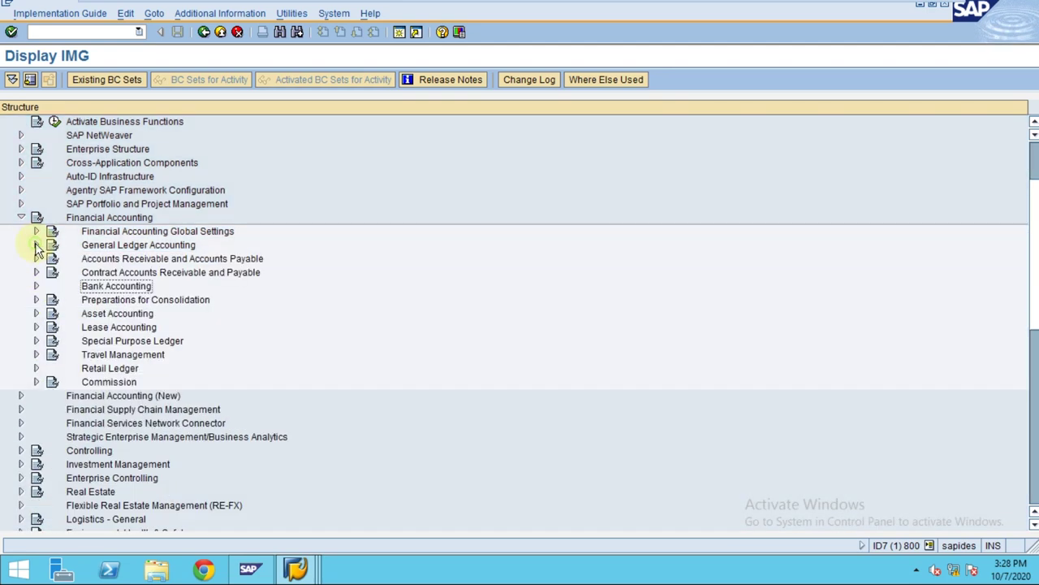
Expand Financial Accounting Global Settings down to Document, including its Posting Periods and Document Number Ranges nodes
left_click(35, 232)
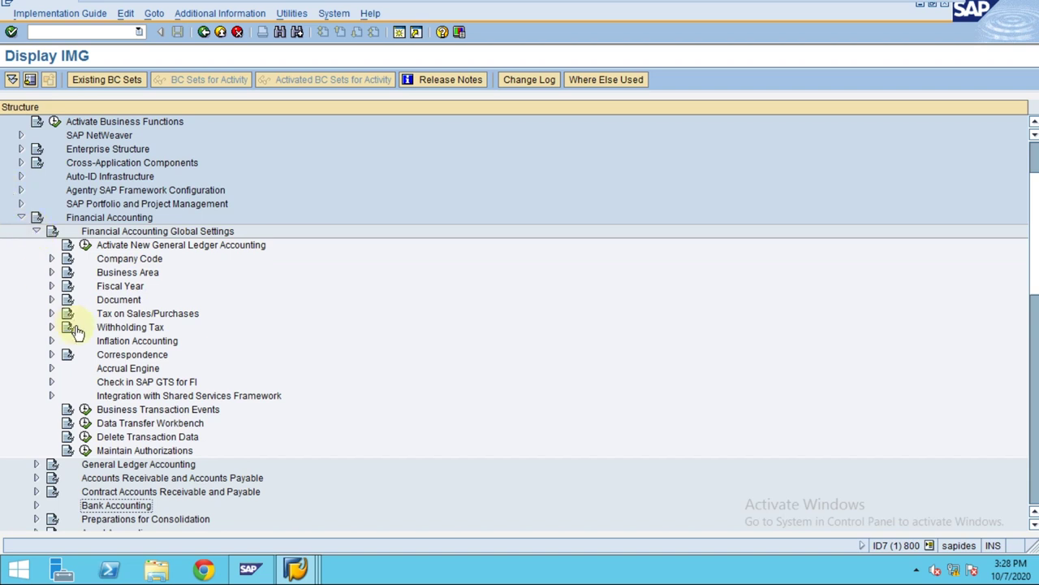
left_click(51, 300)
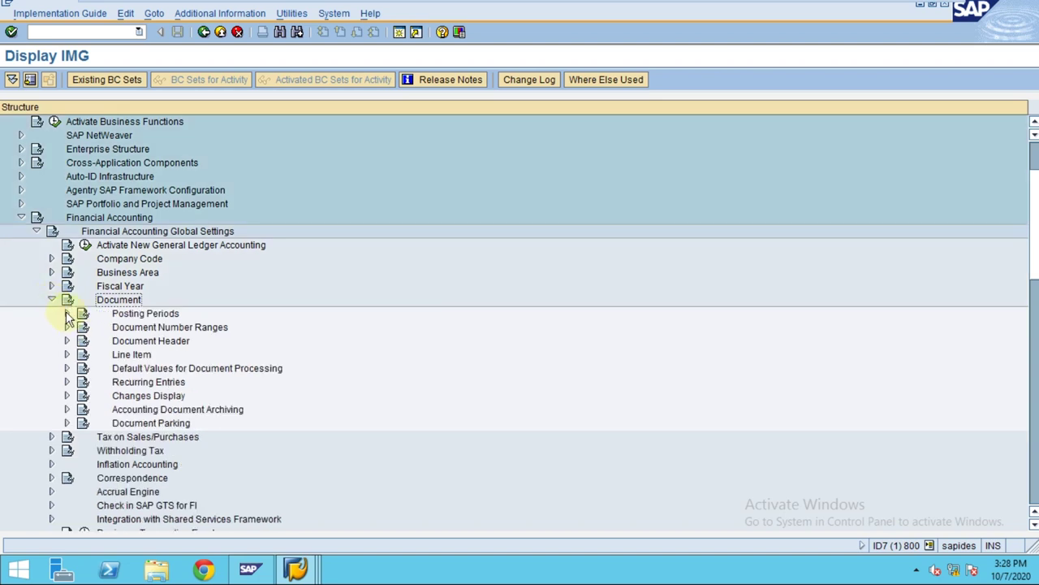
left_click(66, 313)
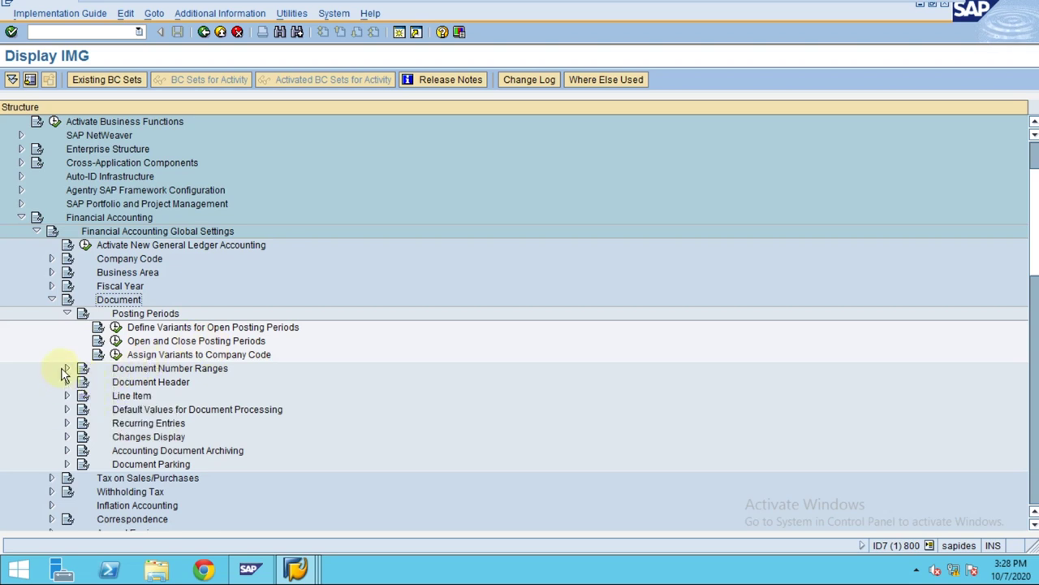
left_click(68, 369)
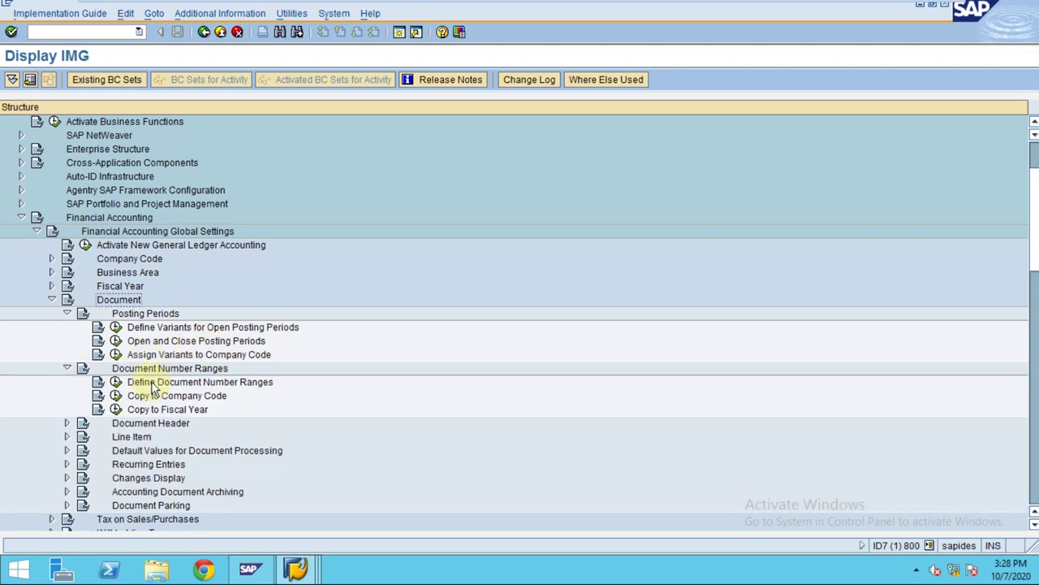
View the initial screen of the Define Document Number Ranges activity and return to the IMG
left_click(173, 369)
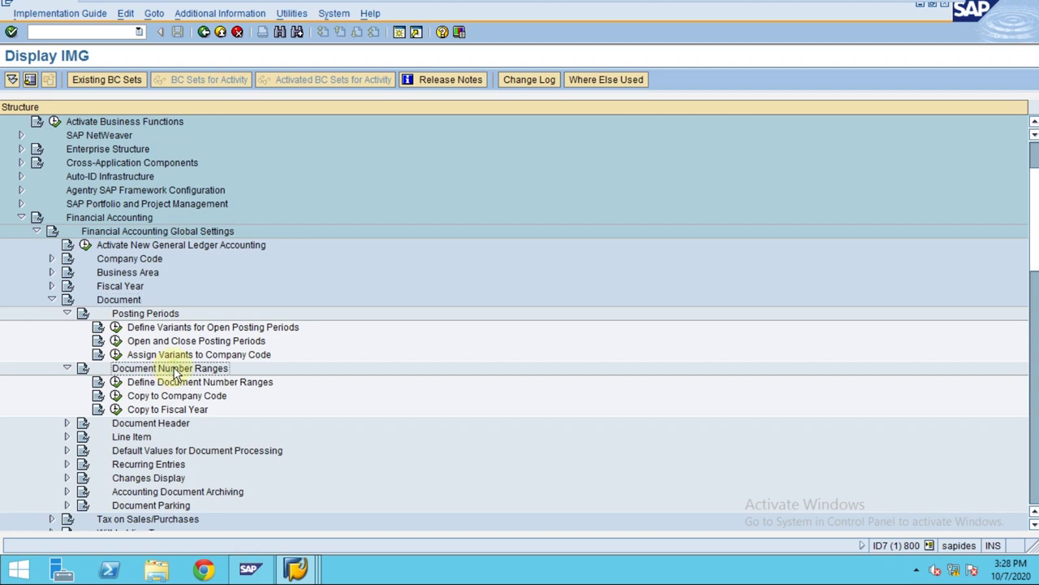
left_click(115, 381)
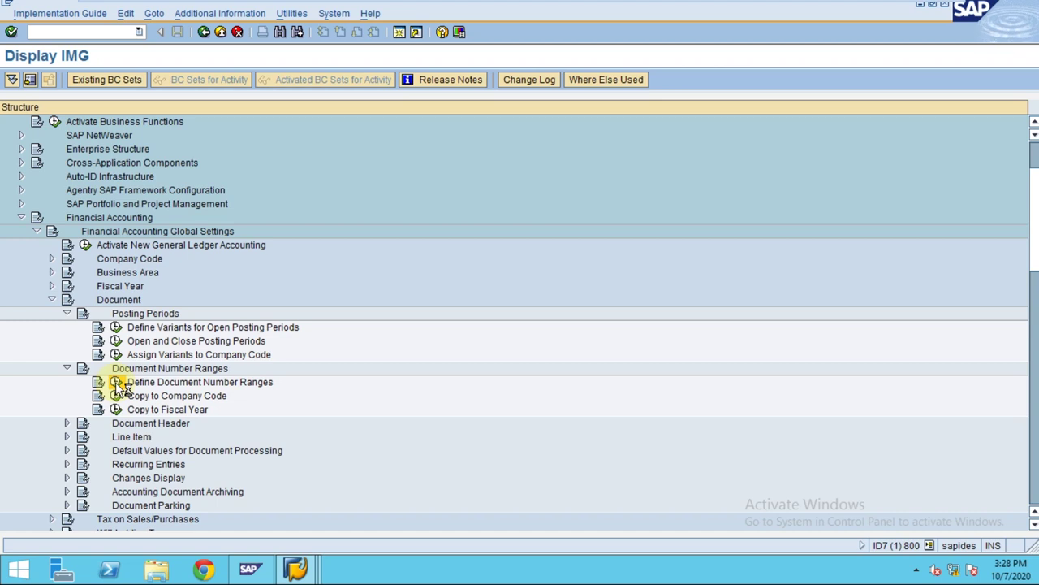
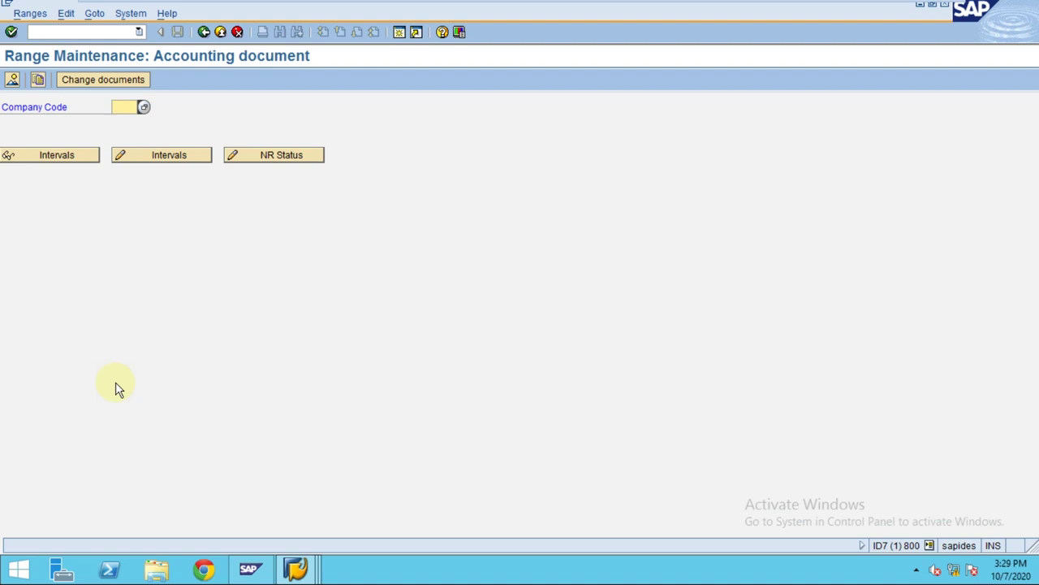
left_click(204, 31)
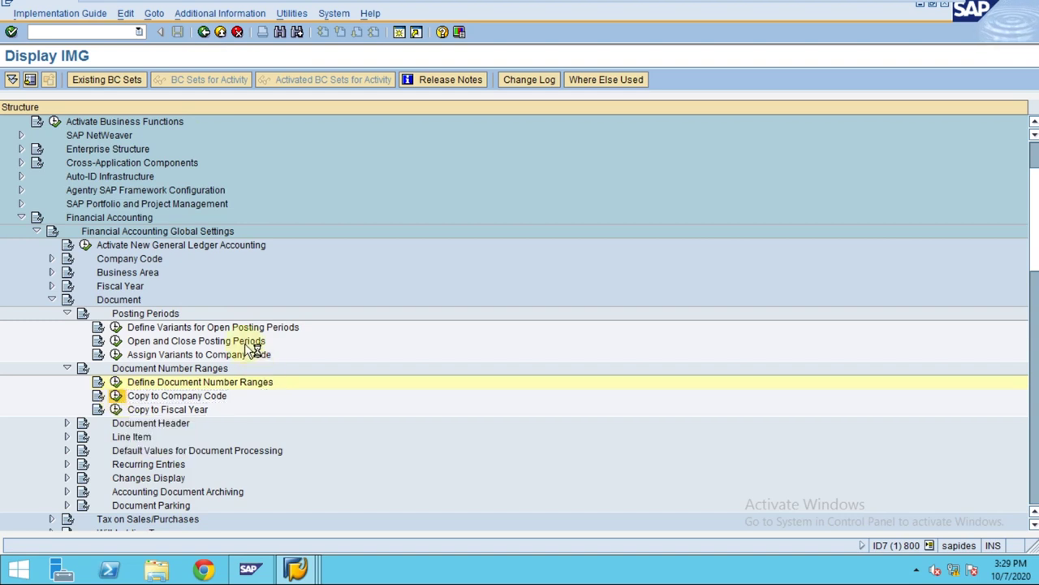
Copy all document number ranges from source company code 0001 to target company code TR03 using Copy to Company Code
key("F8")
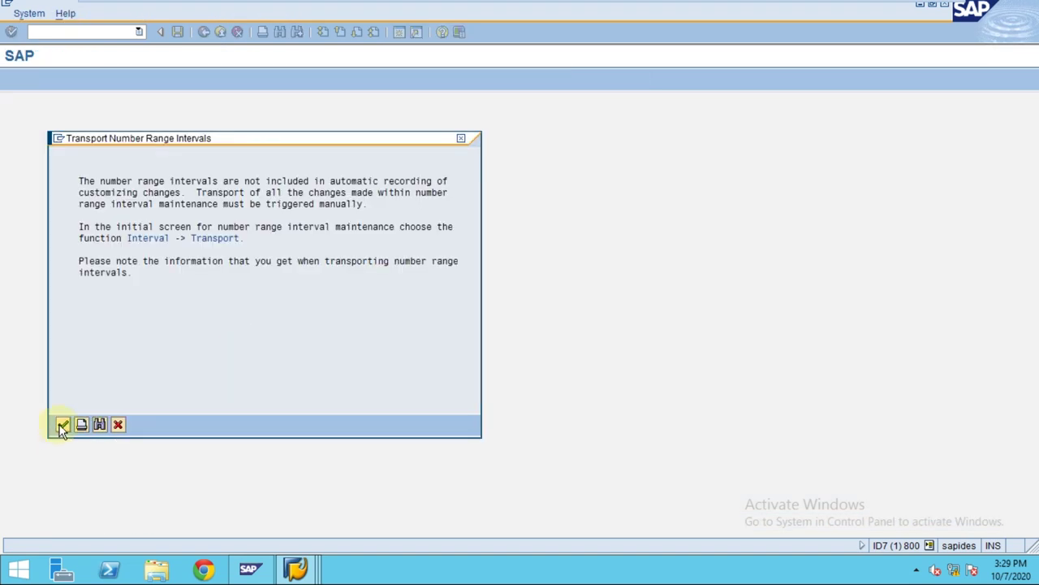
left_click(64, 426)
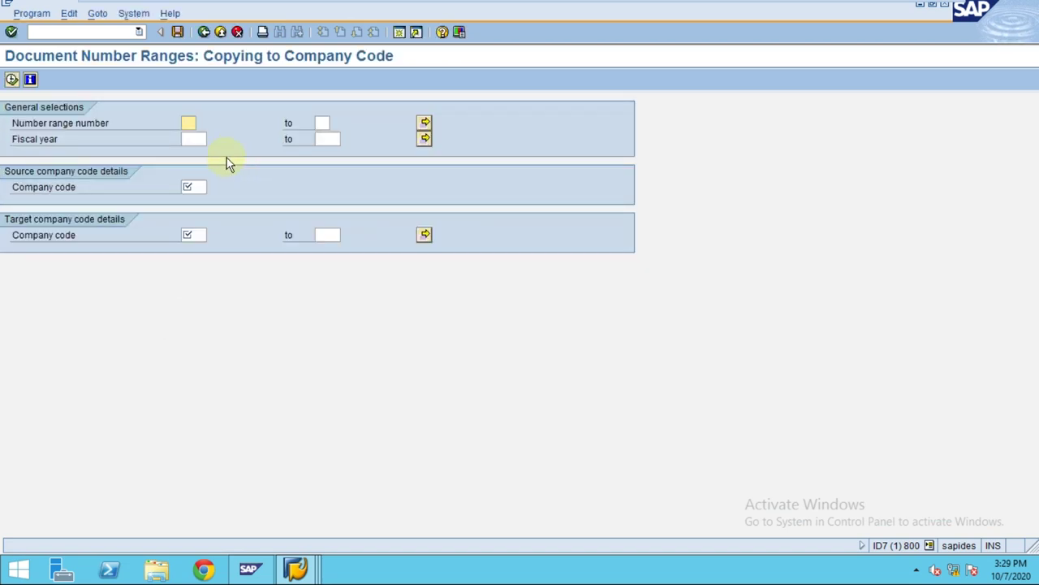
key("Down")
key("Down")
type("0001")
key("Down")
type("TR03")
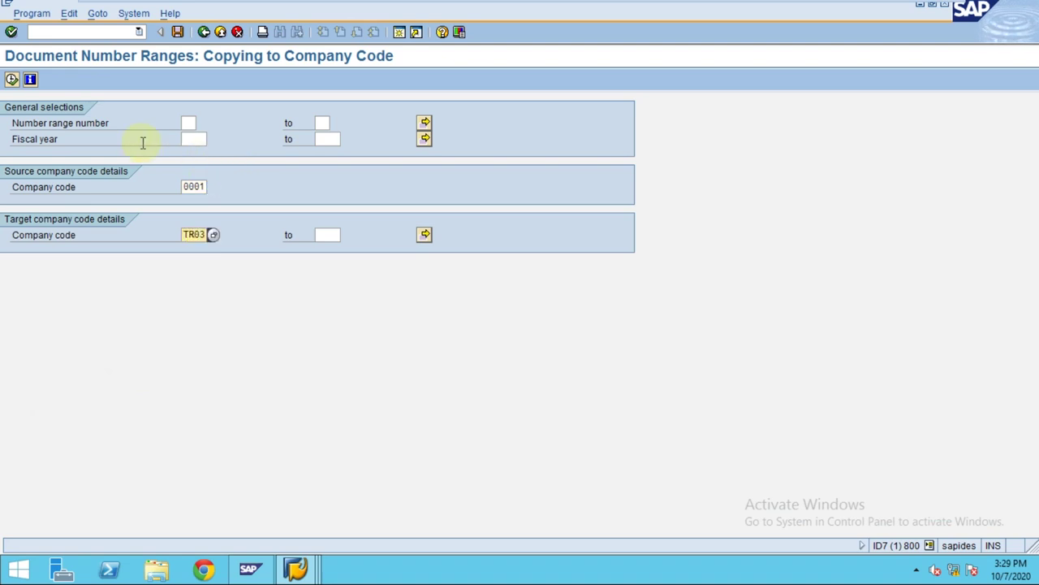
left_click(12, 78)
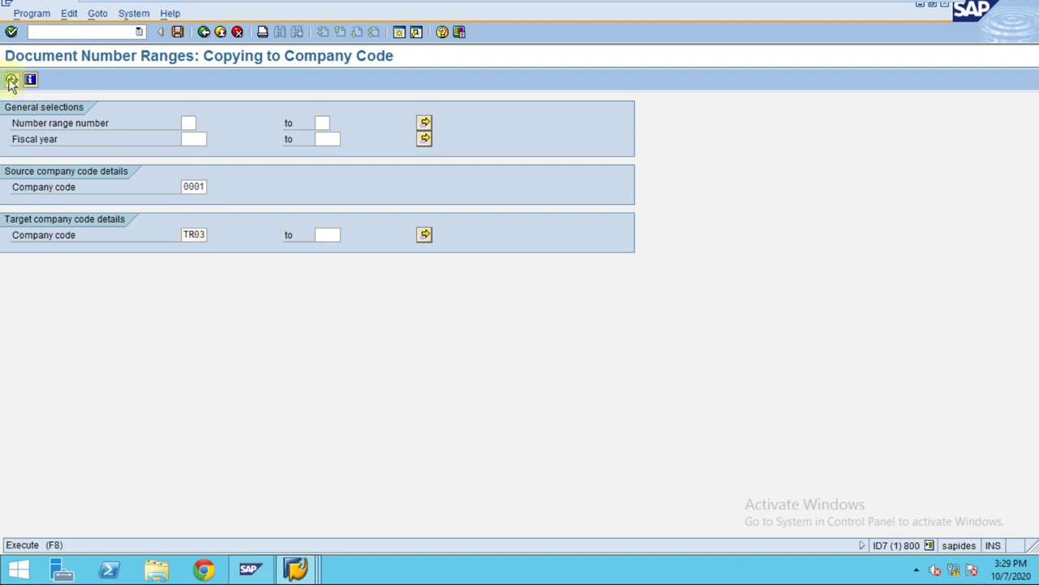
left_click(203, 258)
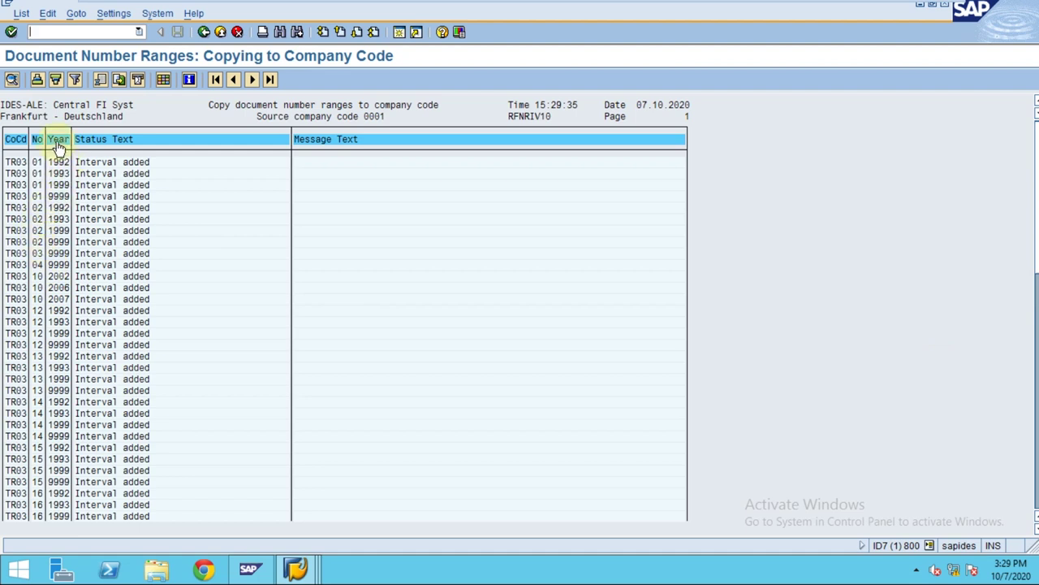
Review the log of number range intervals for TR03 through to its end, and return to the IMG
left_click(1034, 433)
left_click(1036, 457)
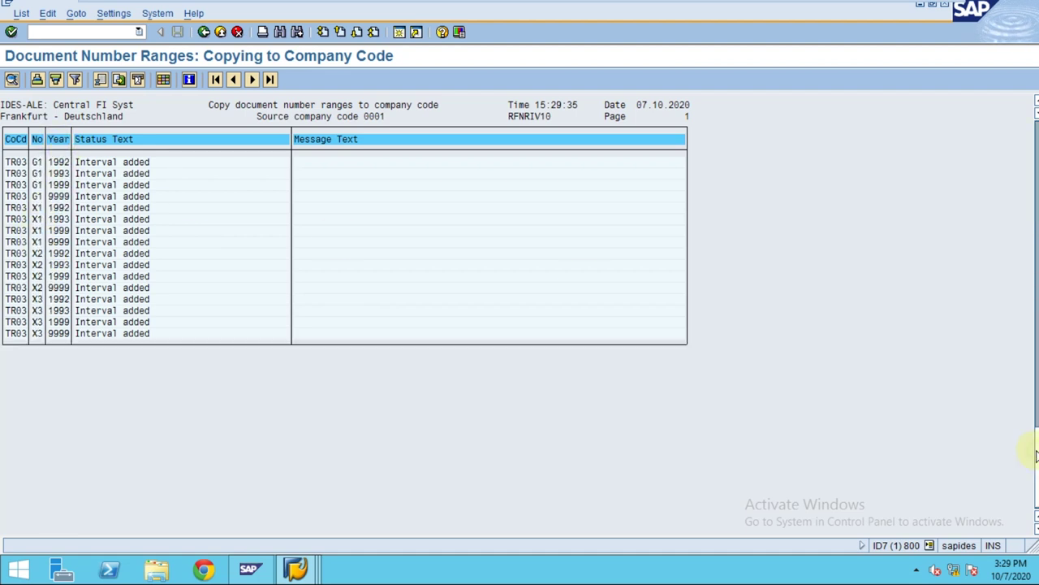
left_click(61, 322)
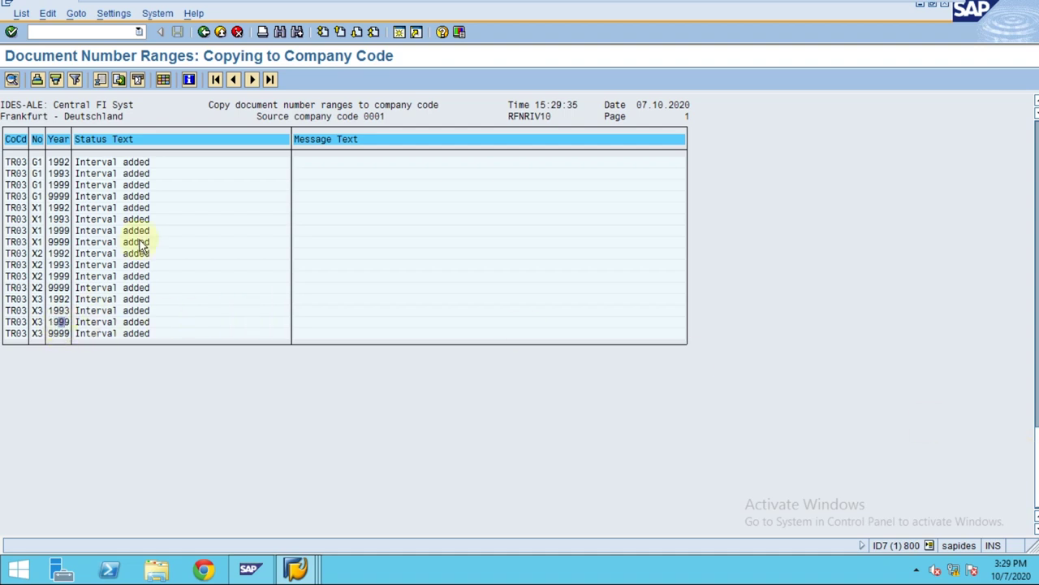
left_click(204, 34)
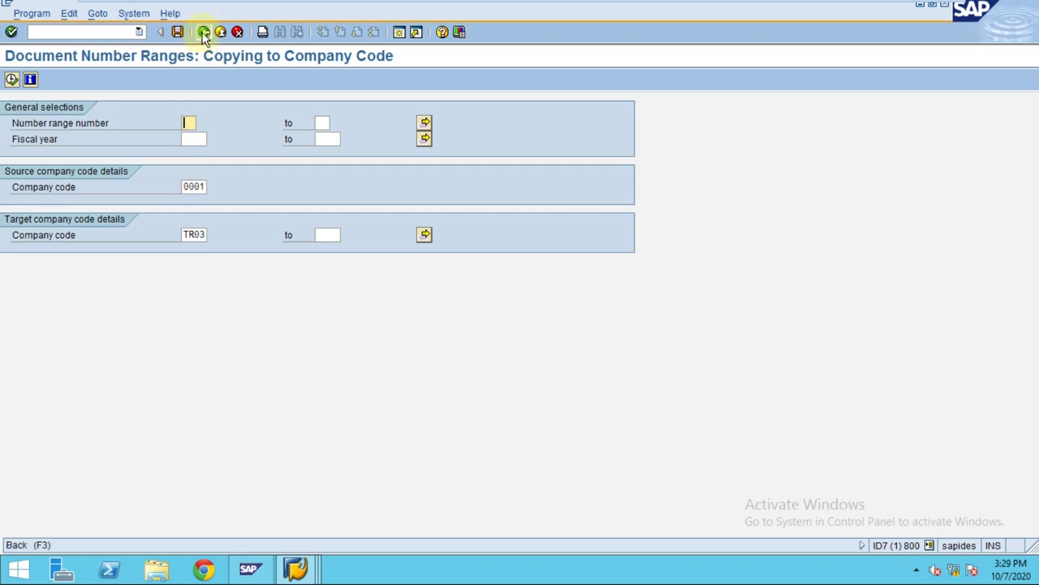
left_click(204, 31)
Copy the document number ranges of company code TR03 from fiscal year 1999 to 2020 using Copy to Fiscal Year
left_click(116, 411)
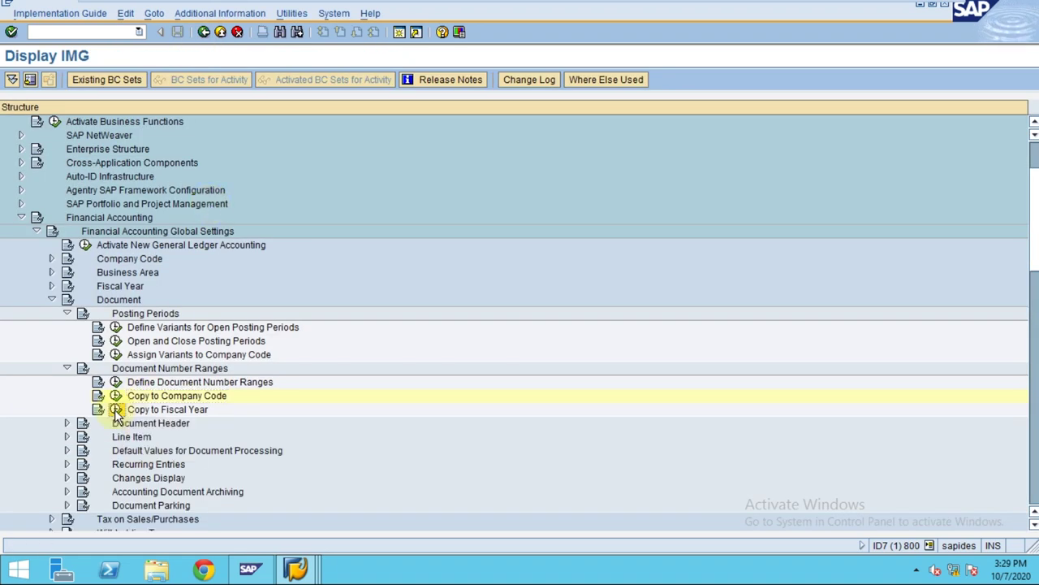
left_click(63, 425)
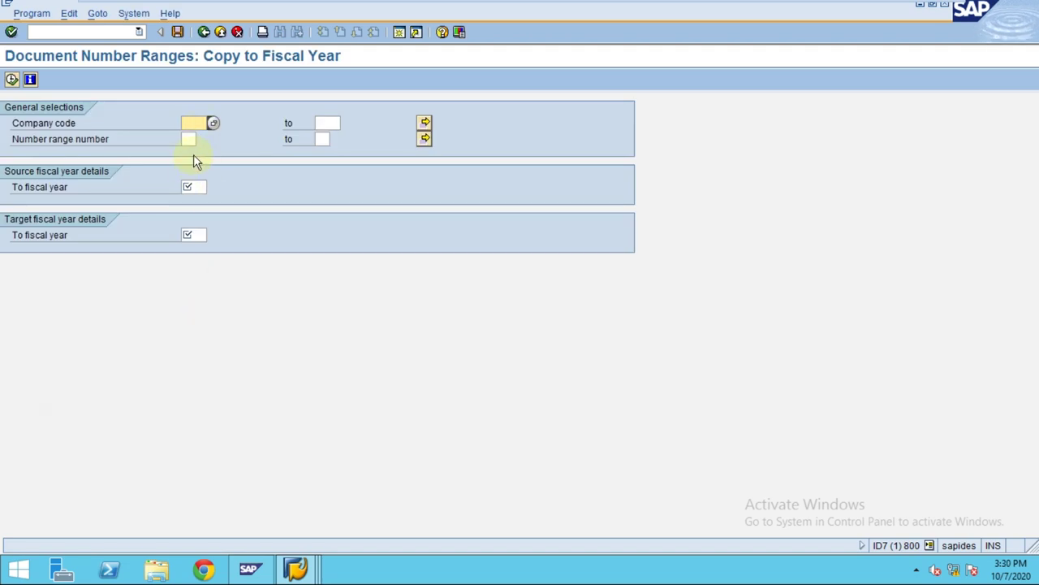
type("tr03")
key("Tab")
key("Tab")
type("1999")
key("Tab")
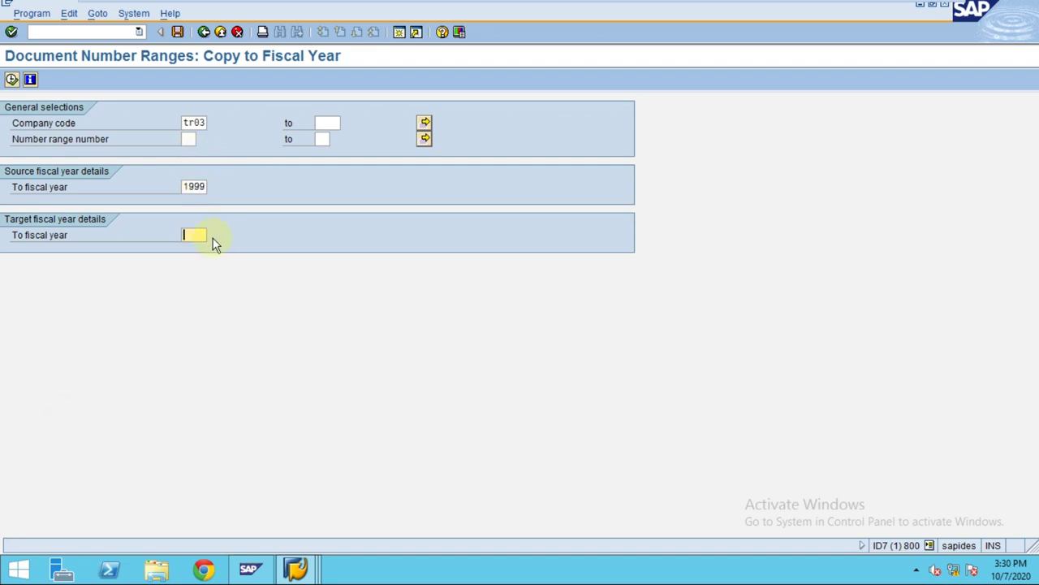
type("2020")
left_click(11, 81)
left_click(193, 256)
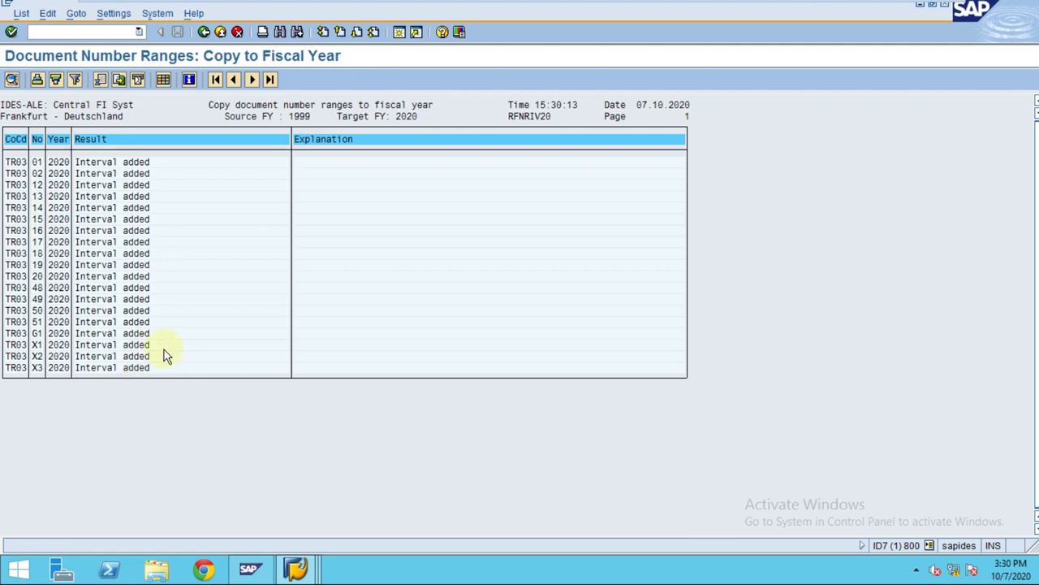
Copy TR03's document number ranges from fiscal year 1999 to 2021 as well, and return to the IMG
left_click(204, 32)
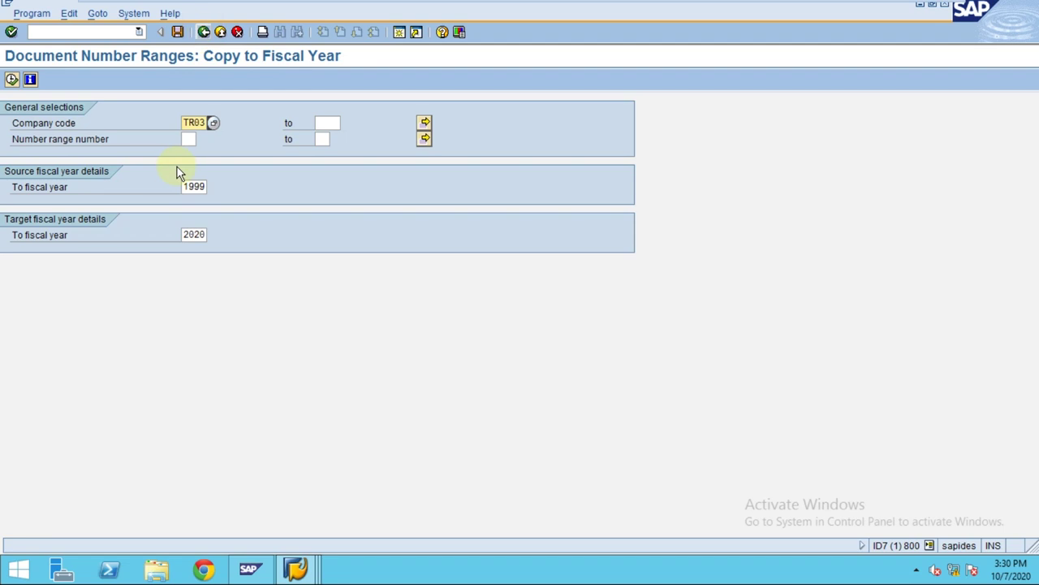
left_click(198, 233)
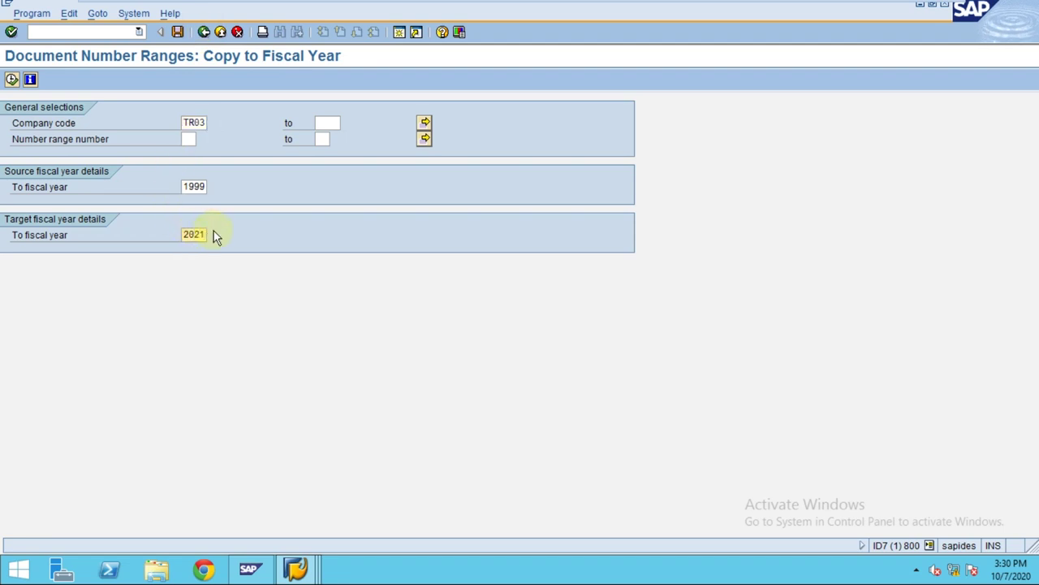
left_click(12, 79)
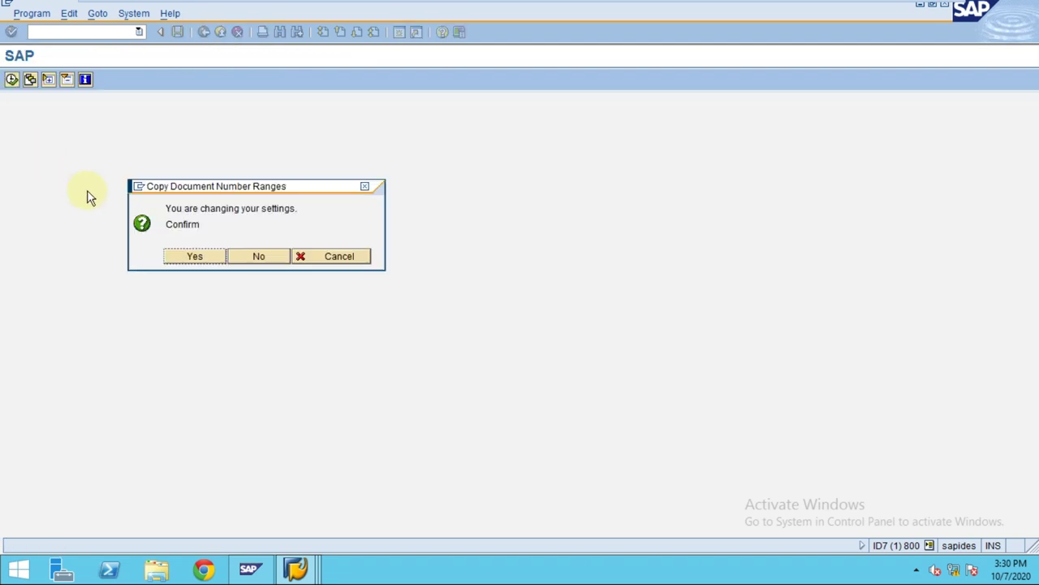
left_click(168, 257)
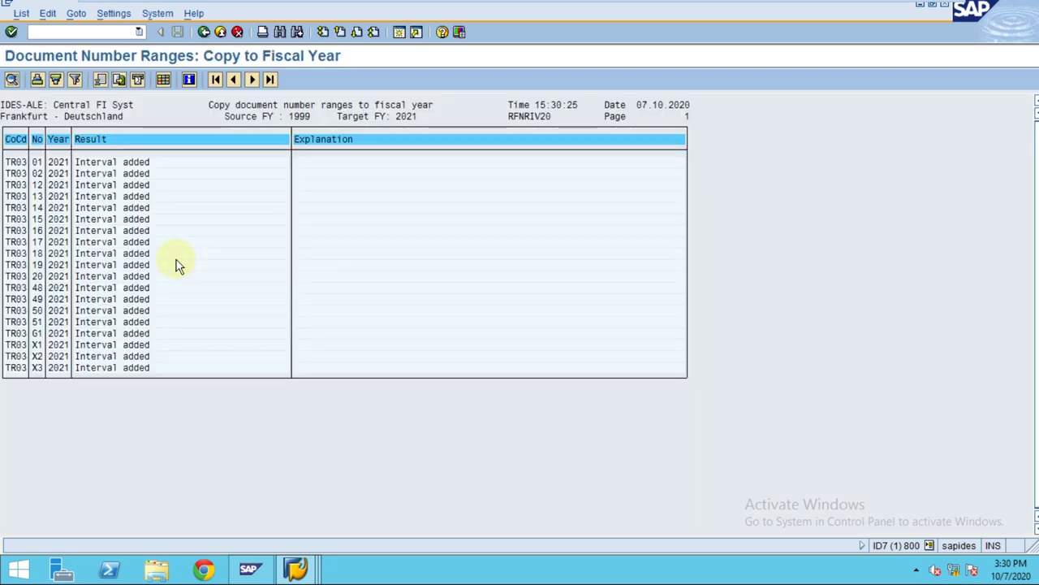
left_click(203, 33)
left_click(203, 32)
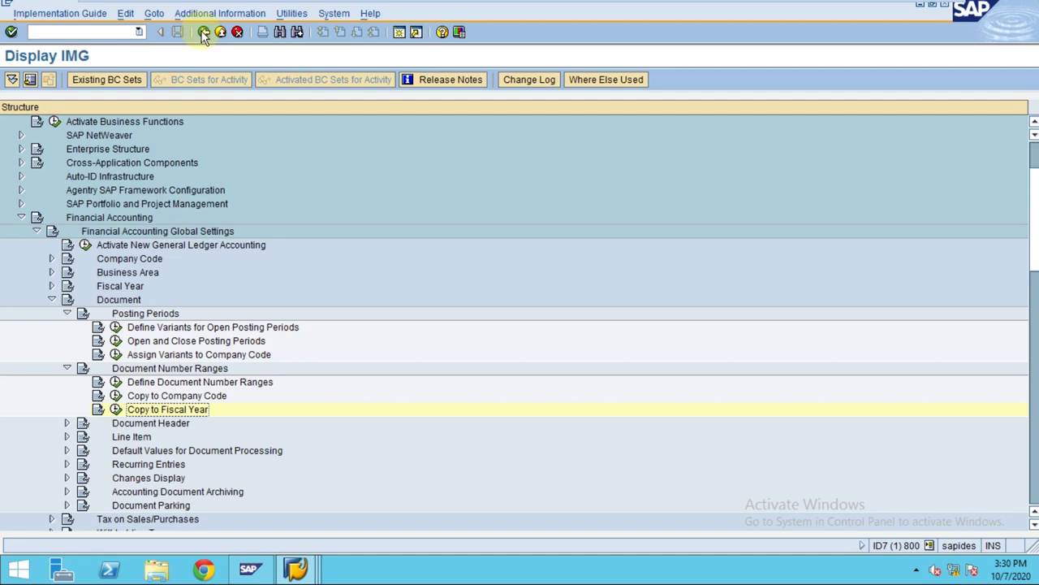
Switch to the Data Browser session, start transaction FBN1, and open the overview of accounting document number ranges
left_click(299, 570)
left_click(556, 486)
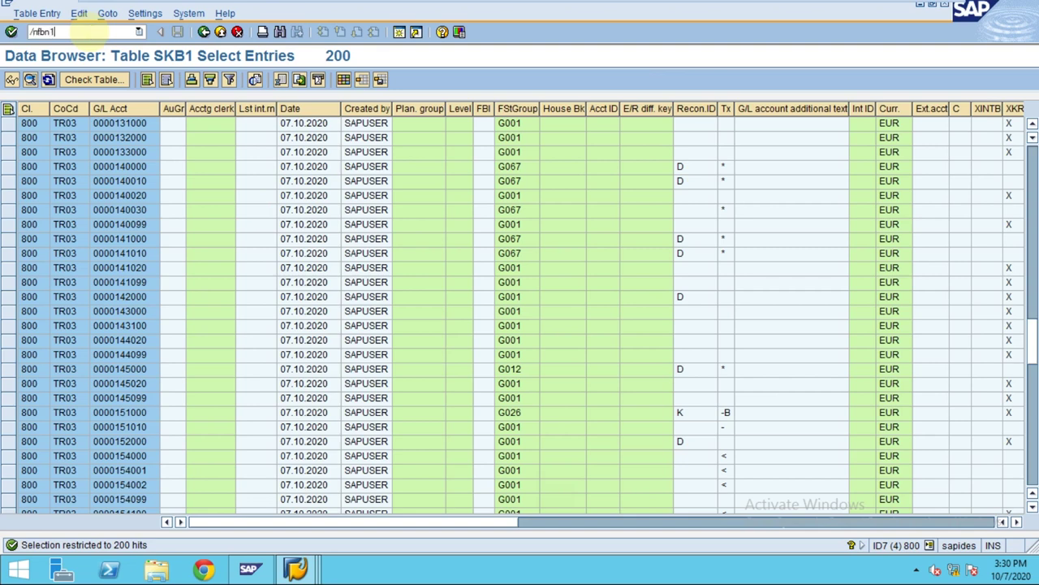
left_click(88, 33)
type("/nfbn1")
key("Return")
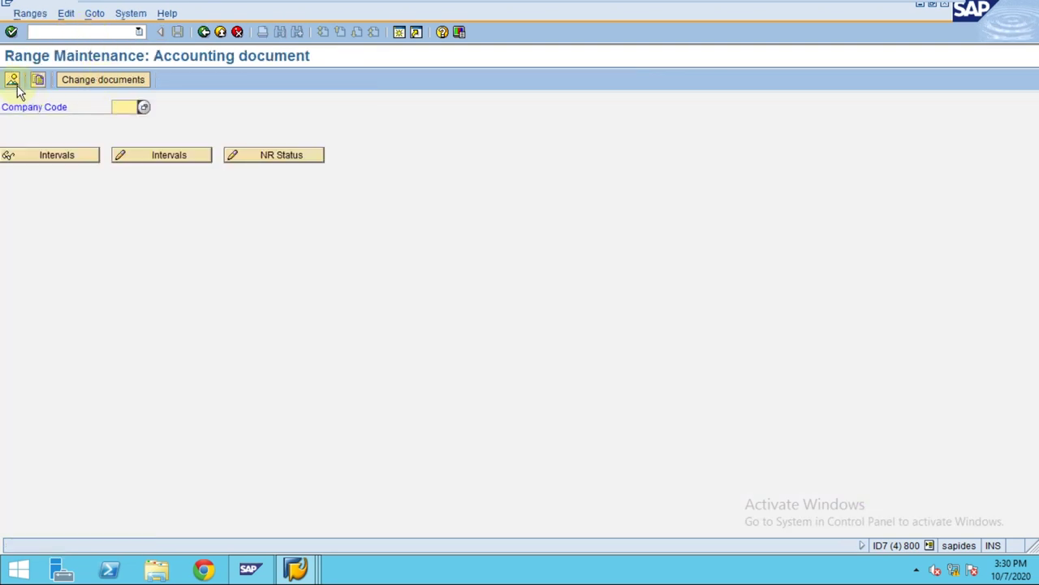
left_click(11, 82)
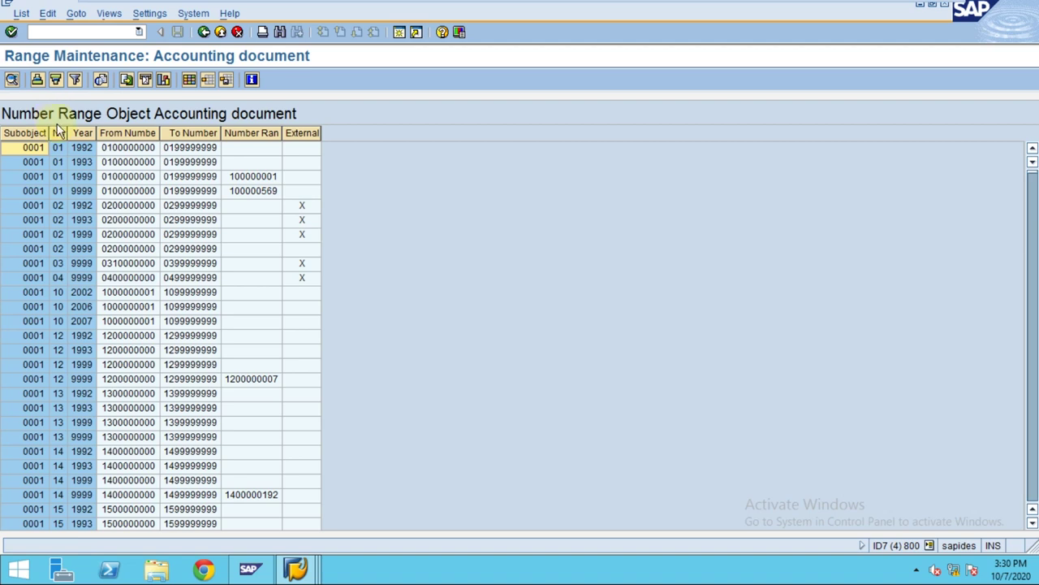
Filter the number range overview by Subobject tr03
left_click(36, 132)
left_click(73, 82)
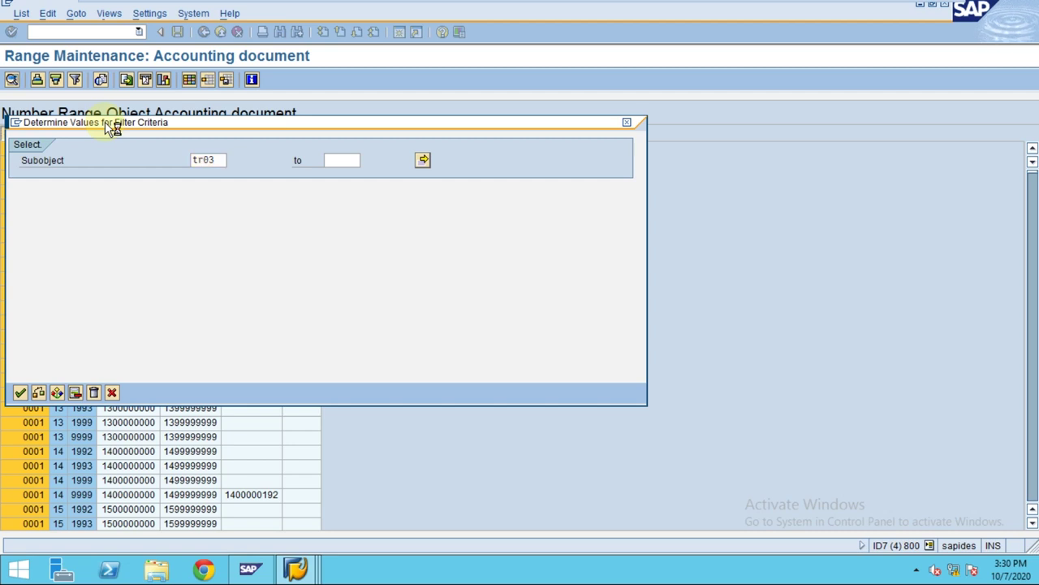
key("Return")
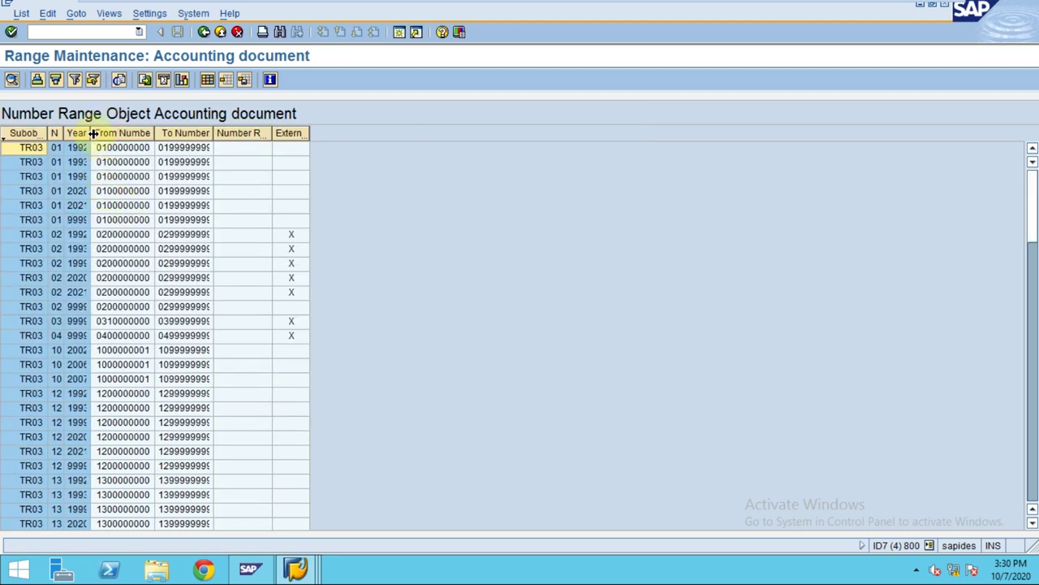
Check TR03's number range 01 entries for years 1999, 2020, 2021 and 9999, and look through the following ranges
left_click(116, 205)
left_click(80, 176)
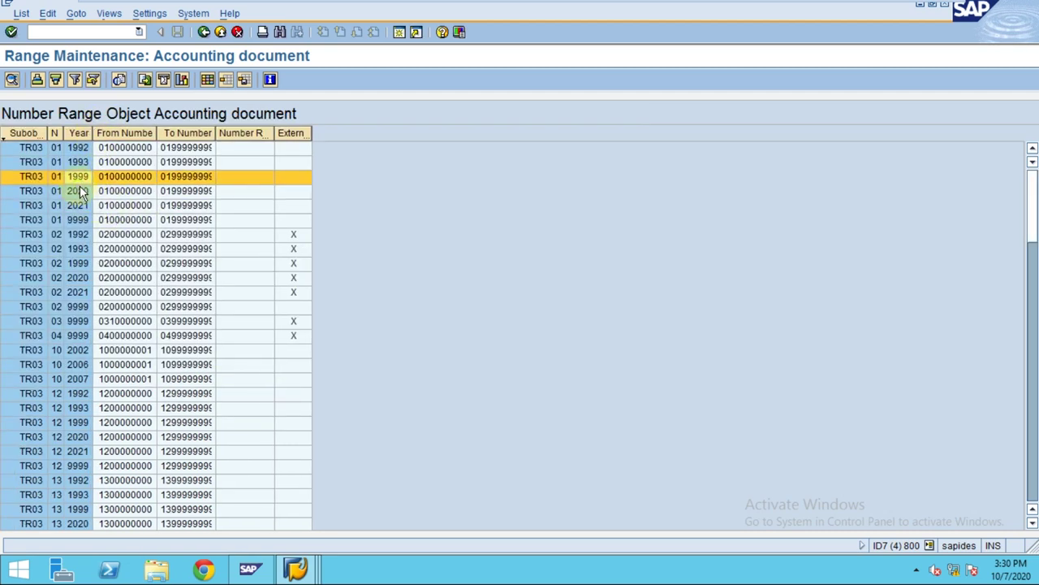
left_click(79, 190)
left_click(81, 205)
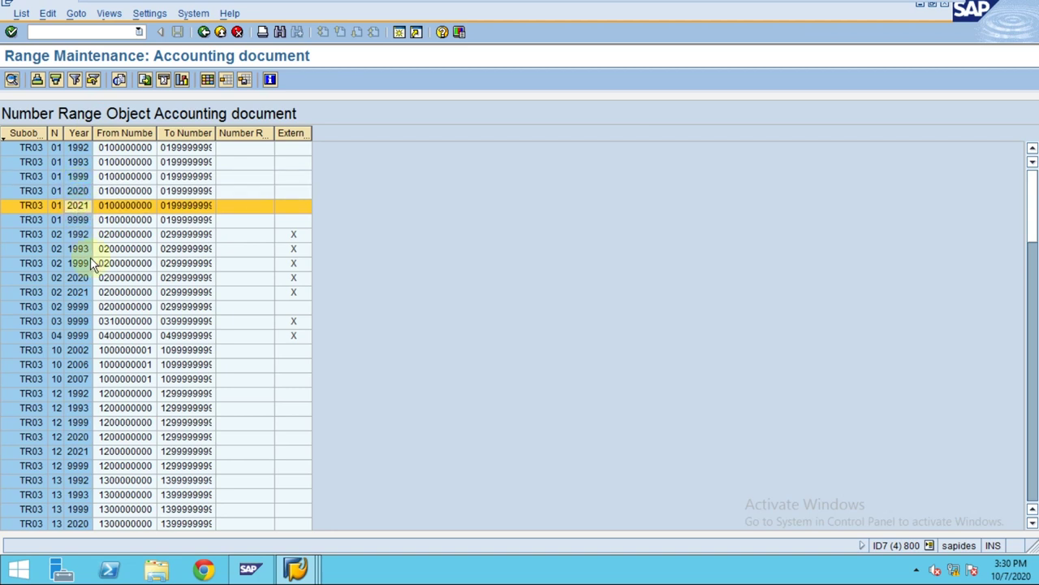
left_click(77, 220)
scroll(78, 257, "down", 9)
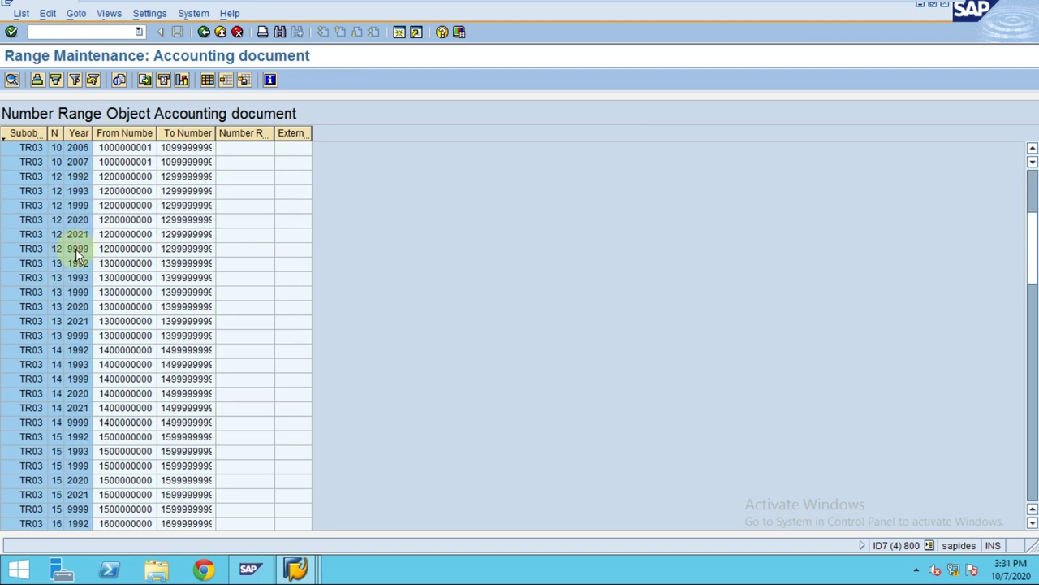
scroll(77, 257, "up", 9)
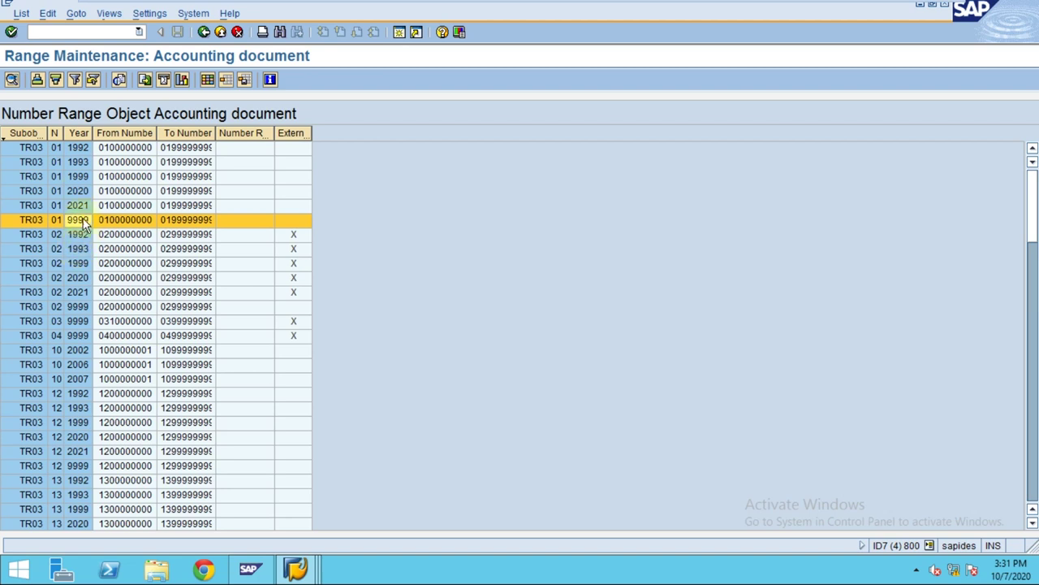
Sort the TR03 number ranges by Year in descending order and widen the Year column to show full years
left_click(78, 135)
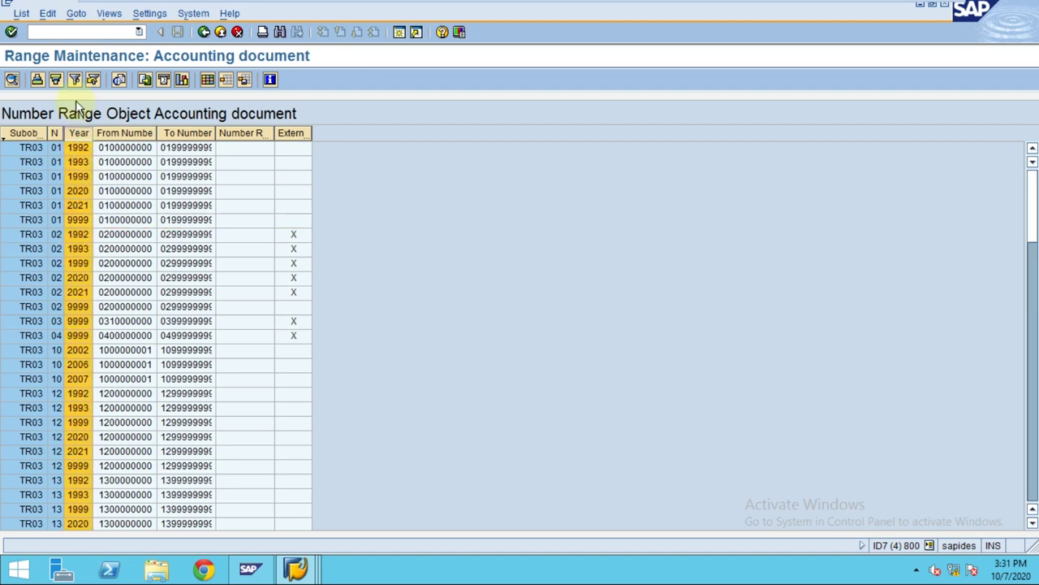
left_click(54, 77)
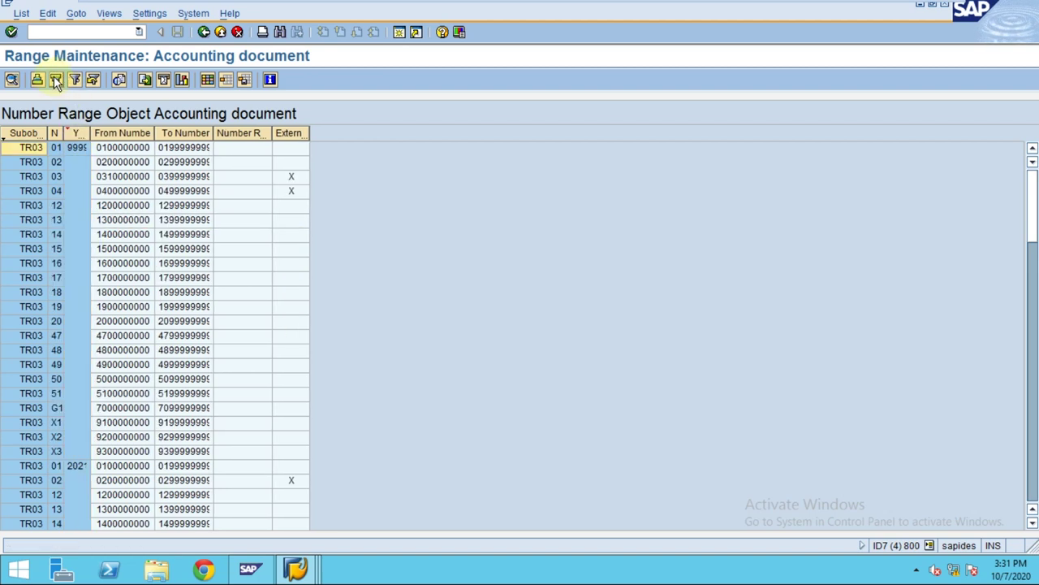
left_click_drag(91, 133, 98, 132)
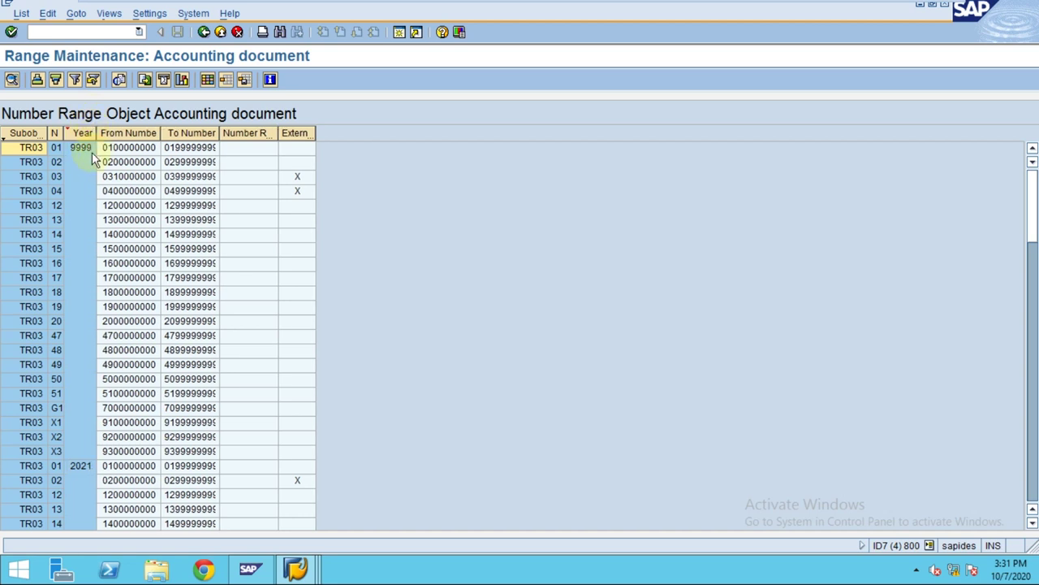
Review TR03's number intervals for years 9999, 2021 and 2020 with the To Number column fully shown, and leave the overview
left_click(92, 150)
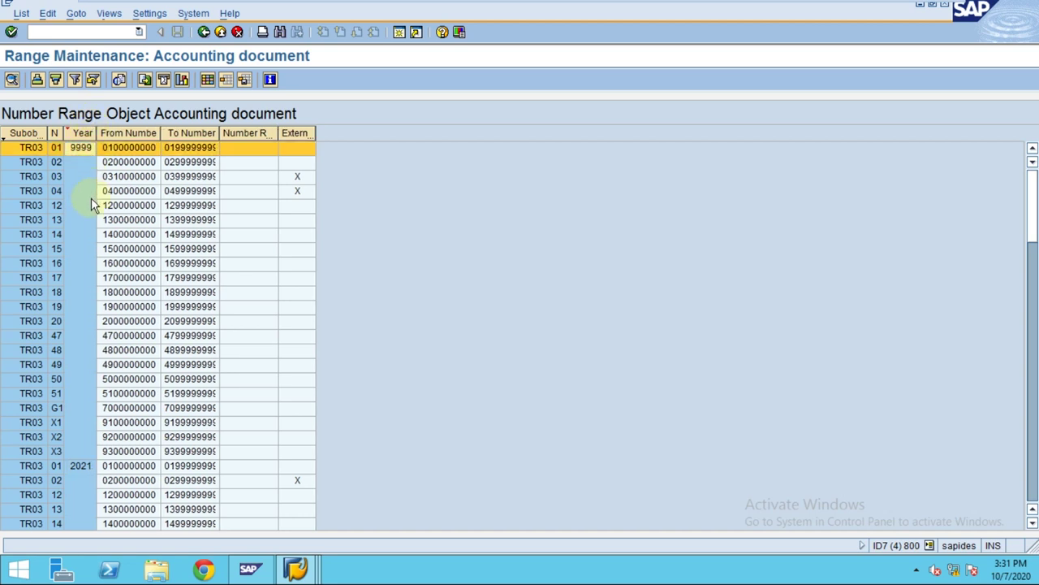
scroll(91, 197, "down", 2)
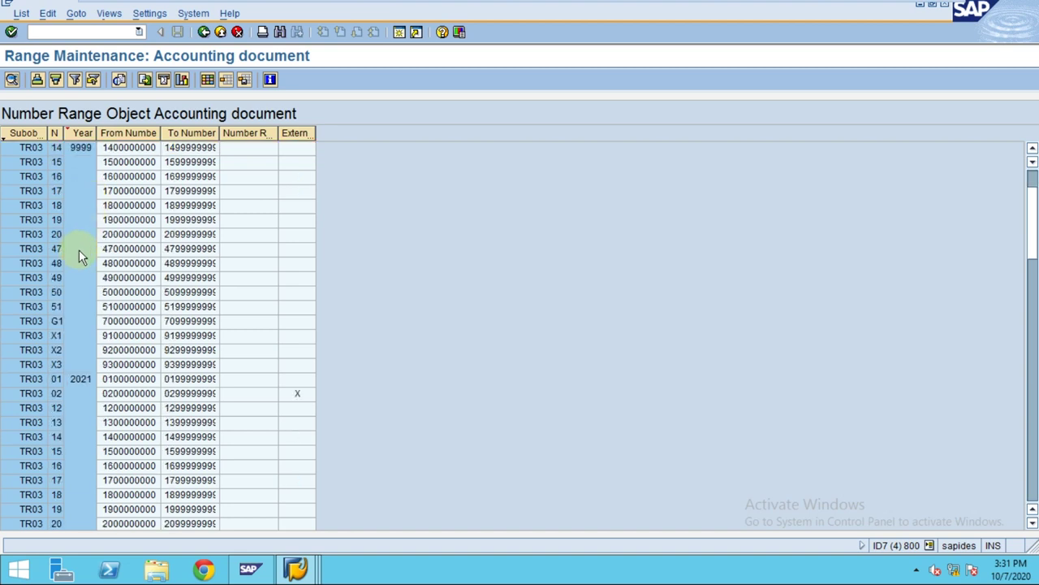
scroll(81, 264, "up", 2)
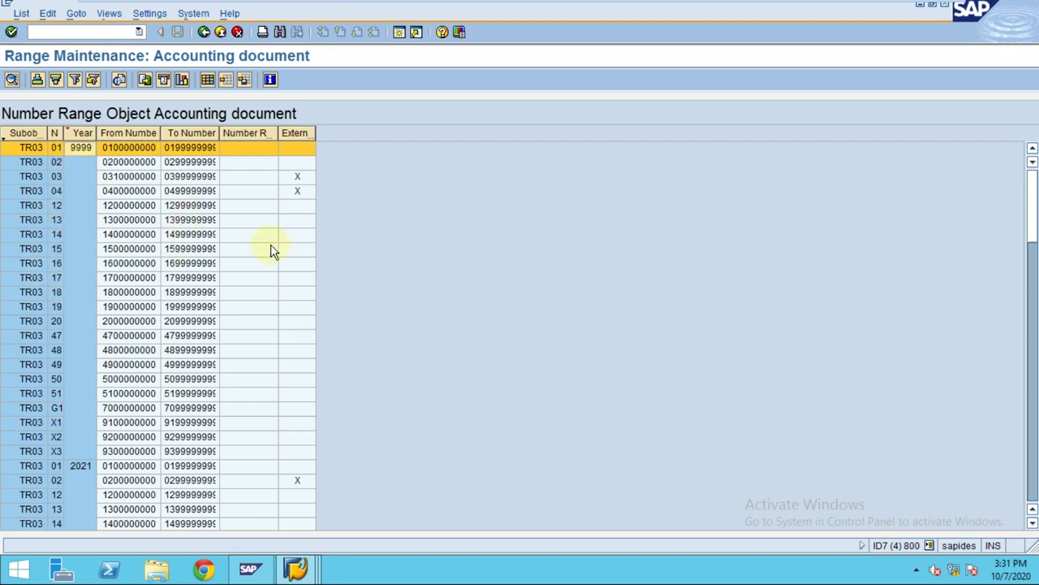
scroll(246, 312, "down", 7)
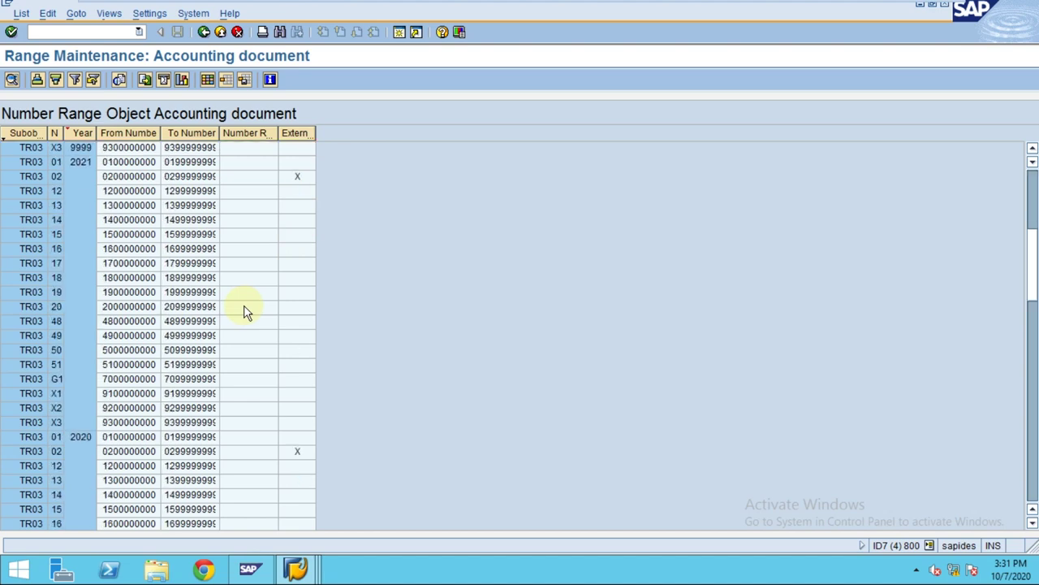
scroll(246, 312, "down", 4)
scroll(246, 312, "up", 11)
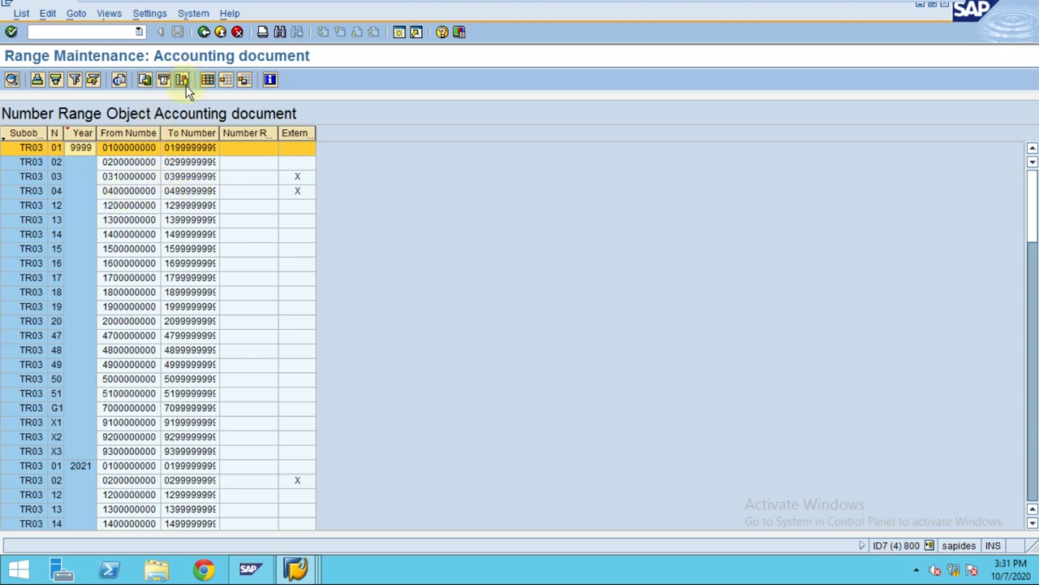
double_click(218, 132)
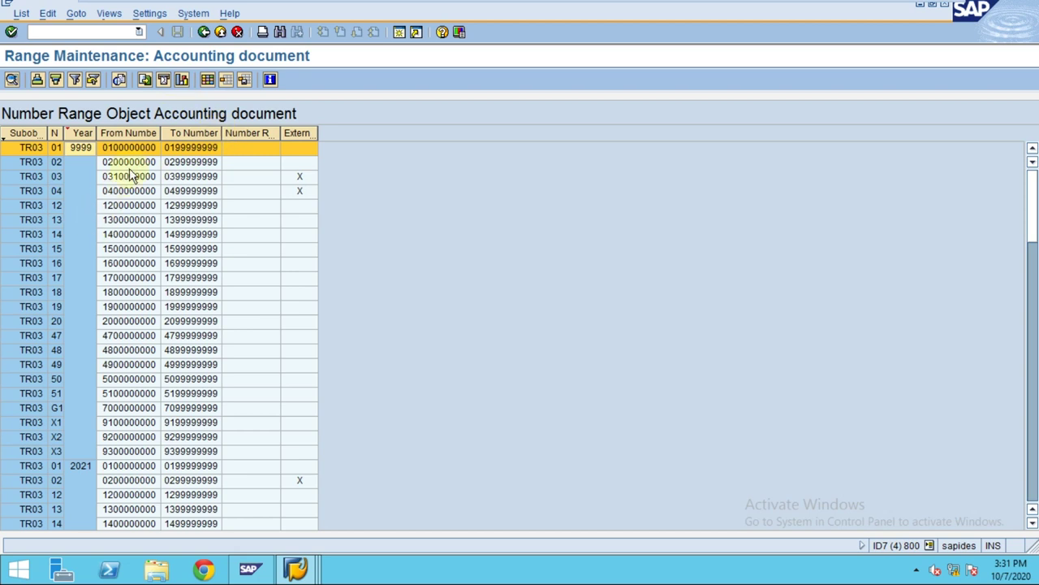
left_click(204, 32)
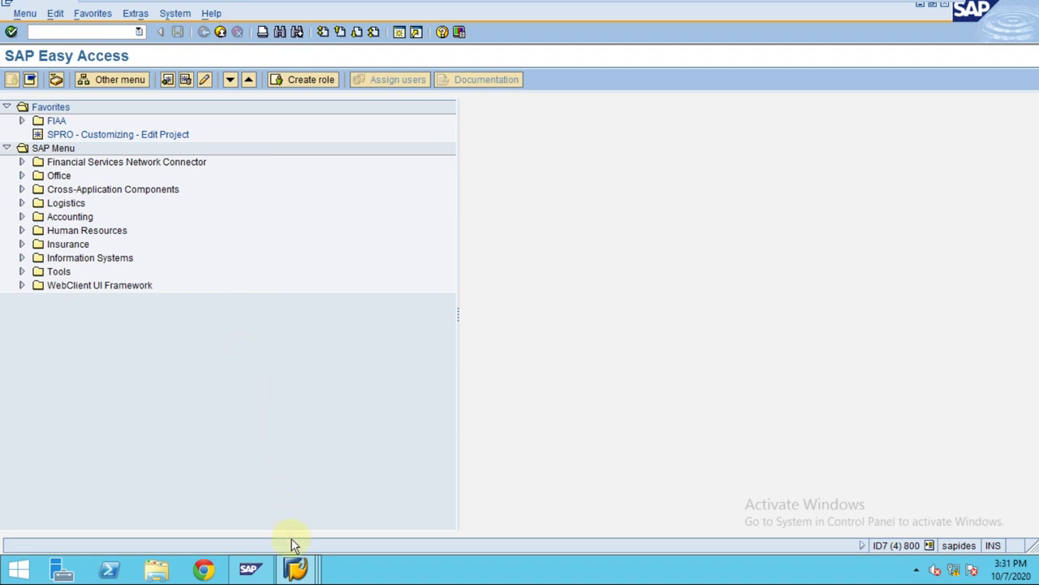
In the SAP Easy Access session, expand Accounting and its Financial Accounting folder down to General Ledger
mouse_move(298, 571)
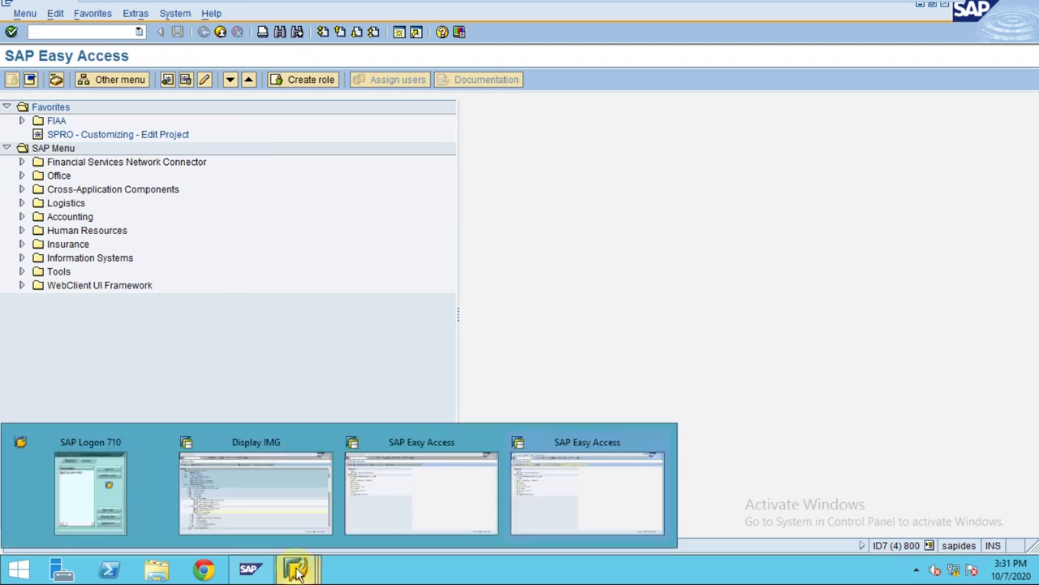
left_click(589, 494)
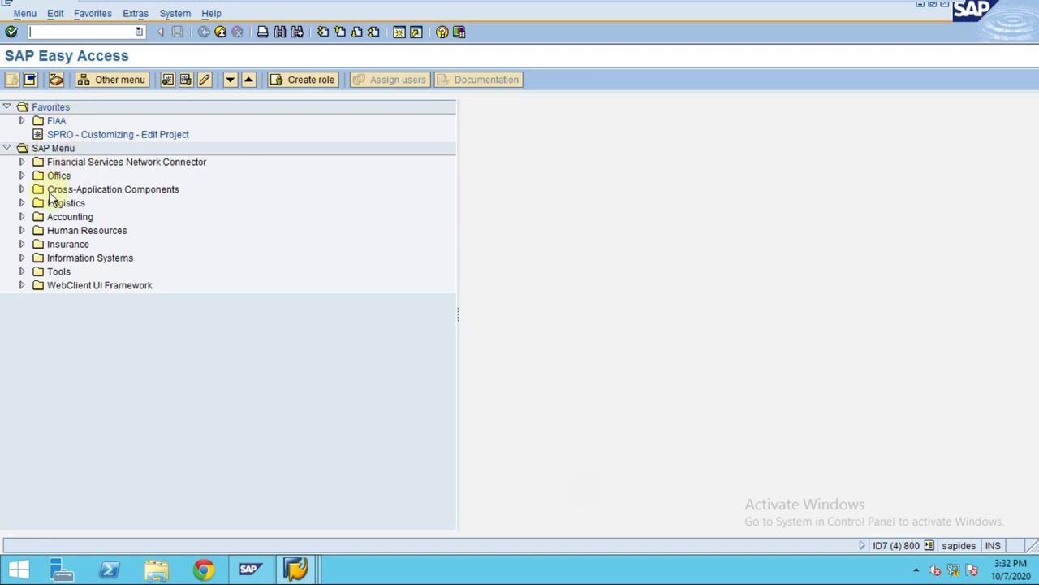
left_click(59, 218)
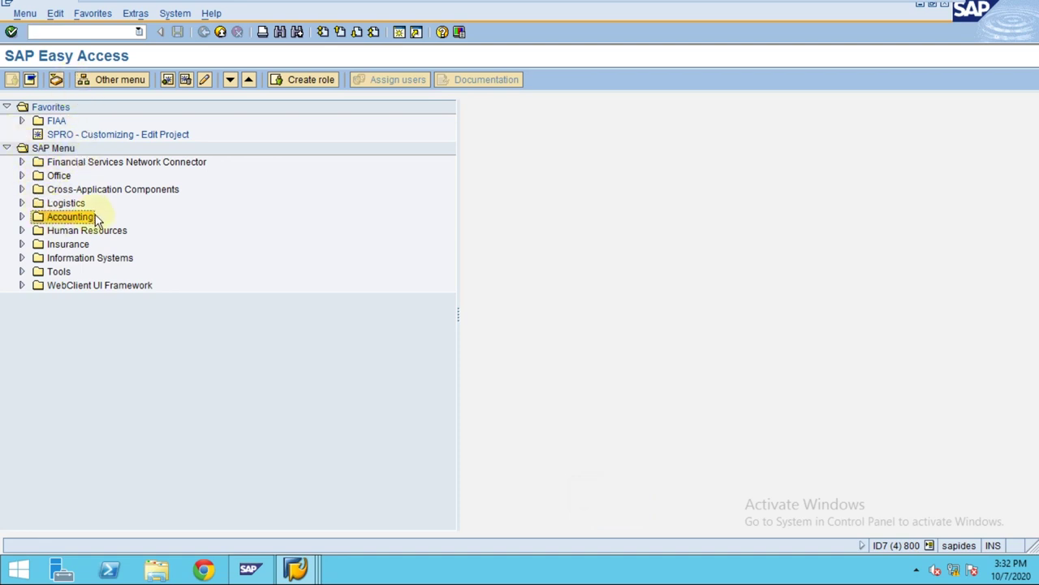
double_click(96, 219)
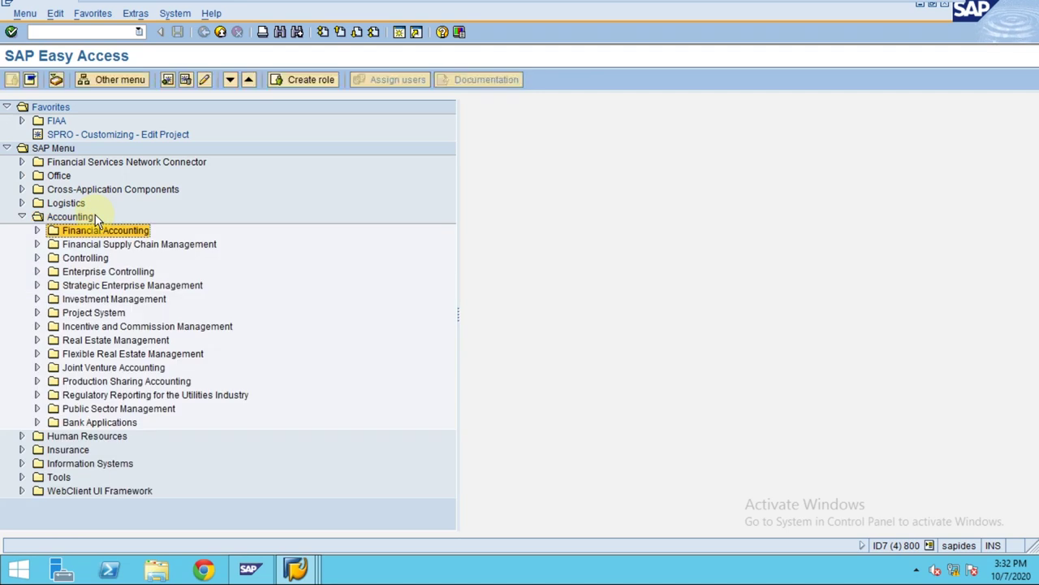
key("Down")
key("Up")
key("Right")
key("Down")
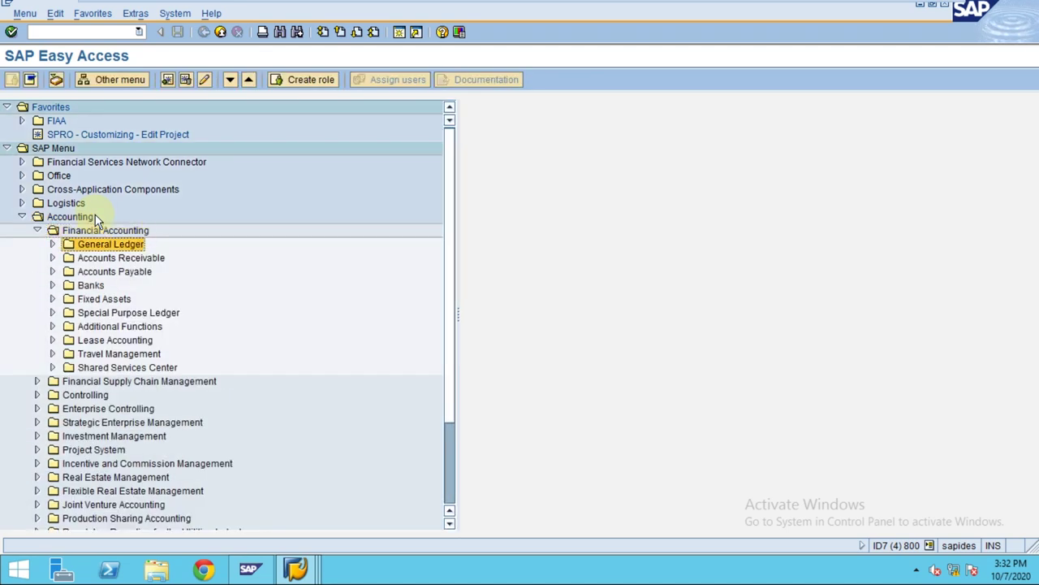
key("Down")
key("Right")
key("Up")
key("Up")
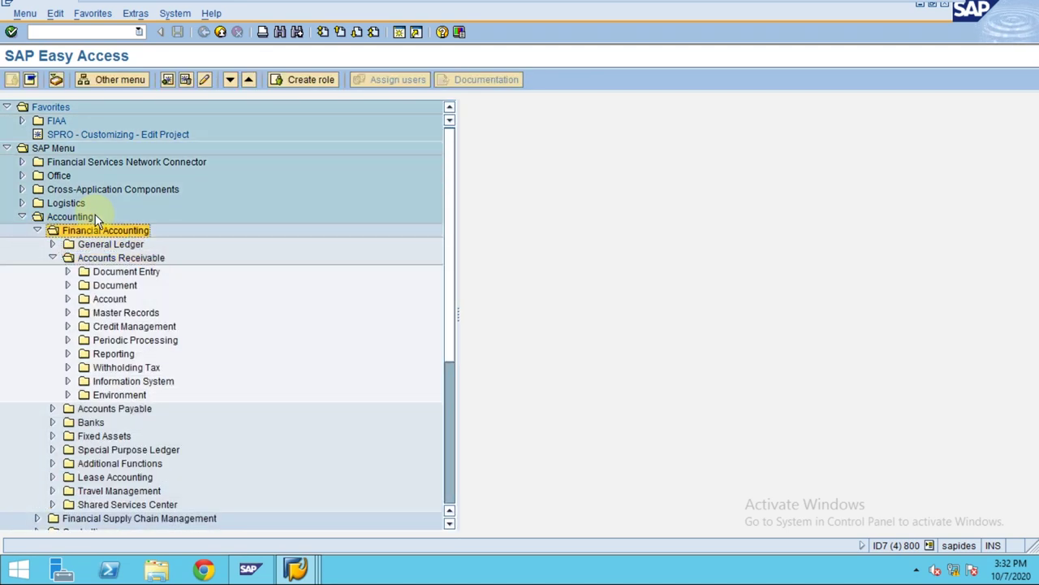
key("Down")
key("Down")
key("Left")
key("Up")
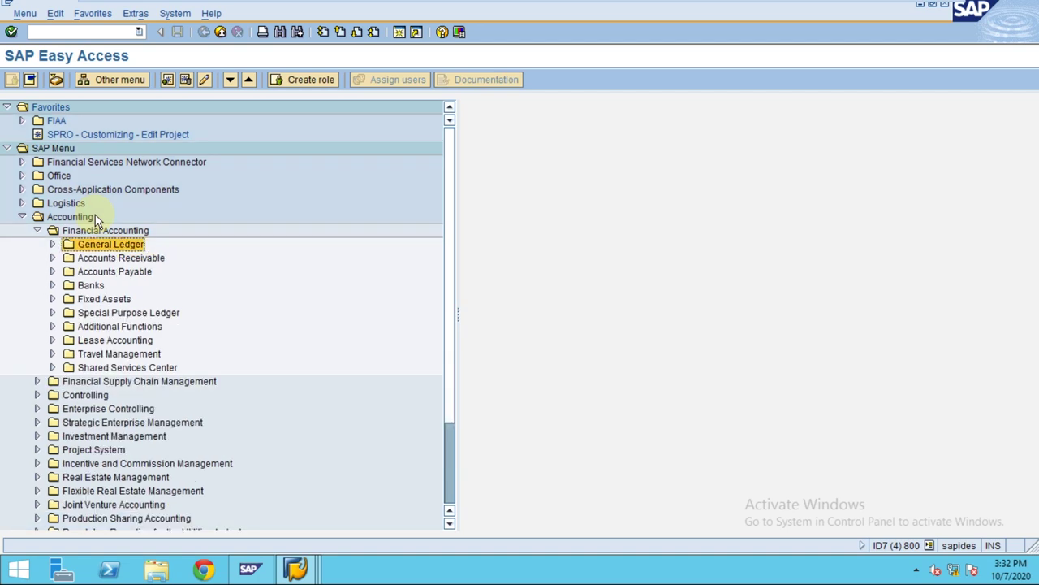
Expand General Ledger and Document Entry, and start FB50 - Enter G/L Account Document
key("Right")
key("Down")
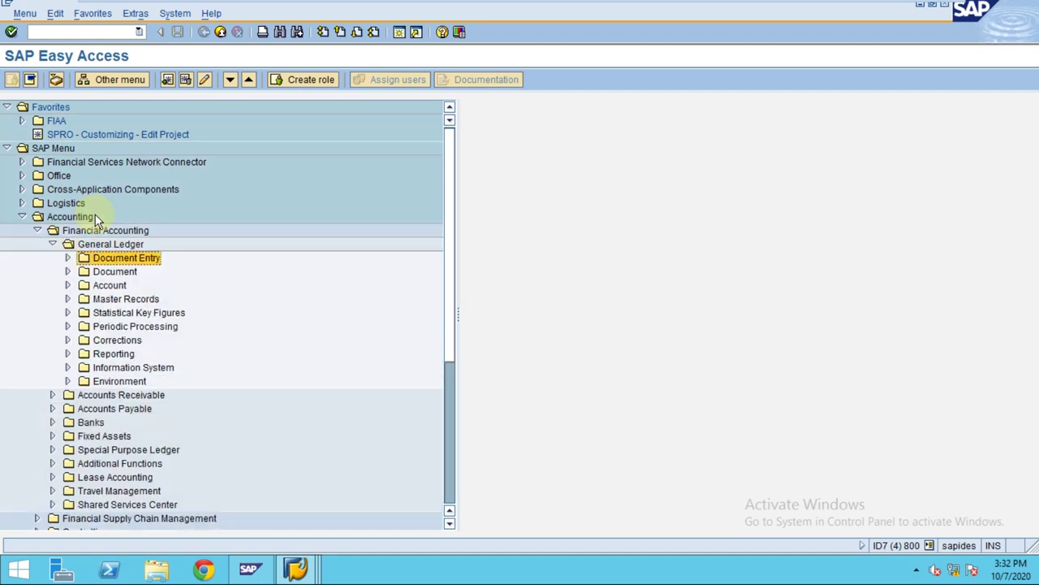
key("Right")
key("Down")
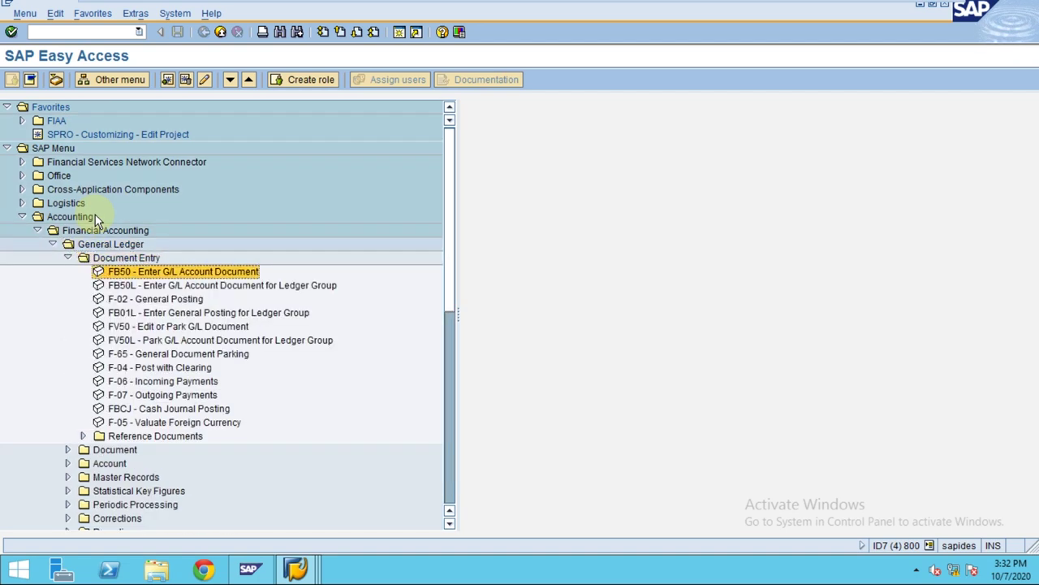
key("Return")
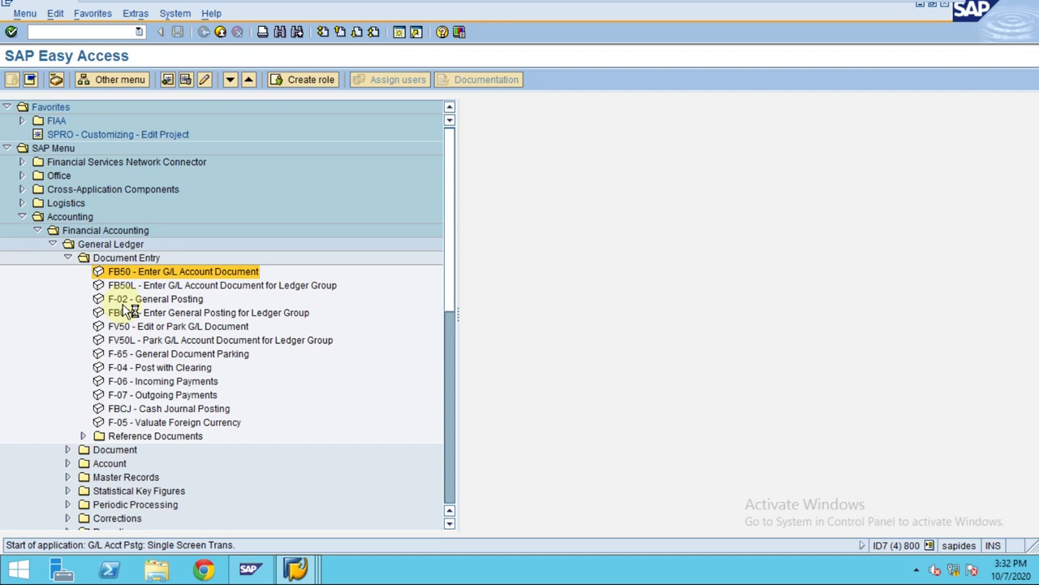
Switch to the other SAP Easy Access session and end it
left_click(294, 569)
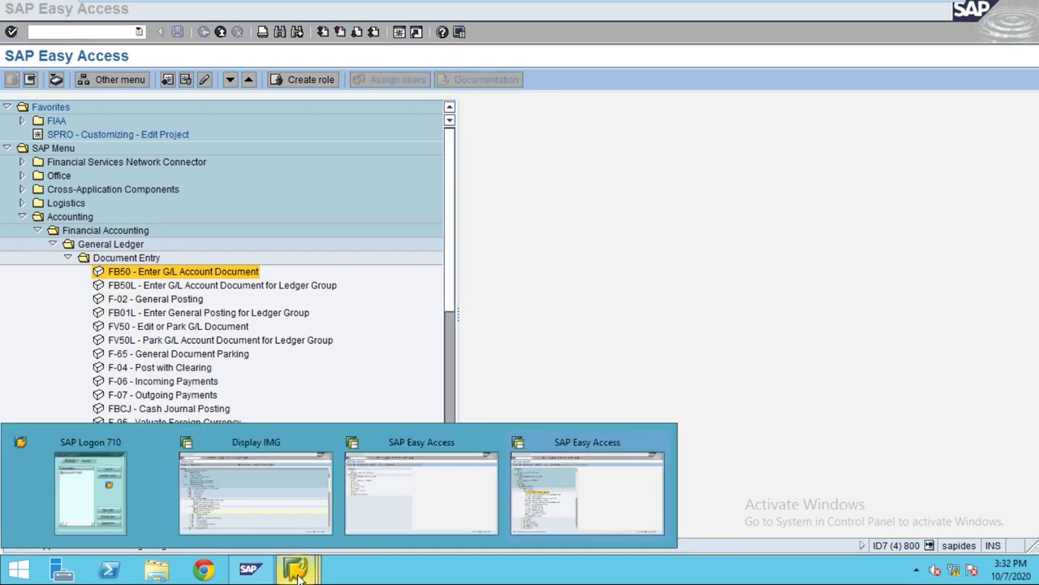
left_click(387, 526)
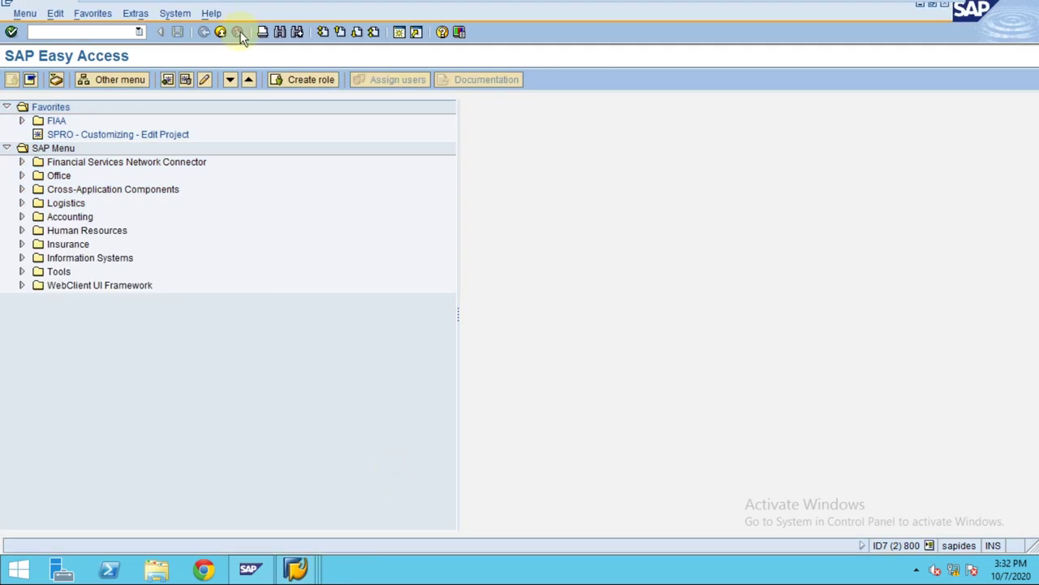
left_click(176, 13)
left_click(200, 47)
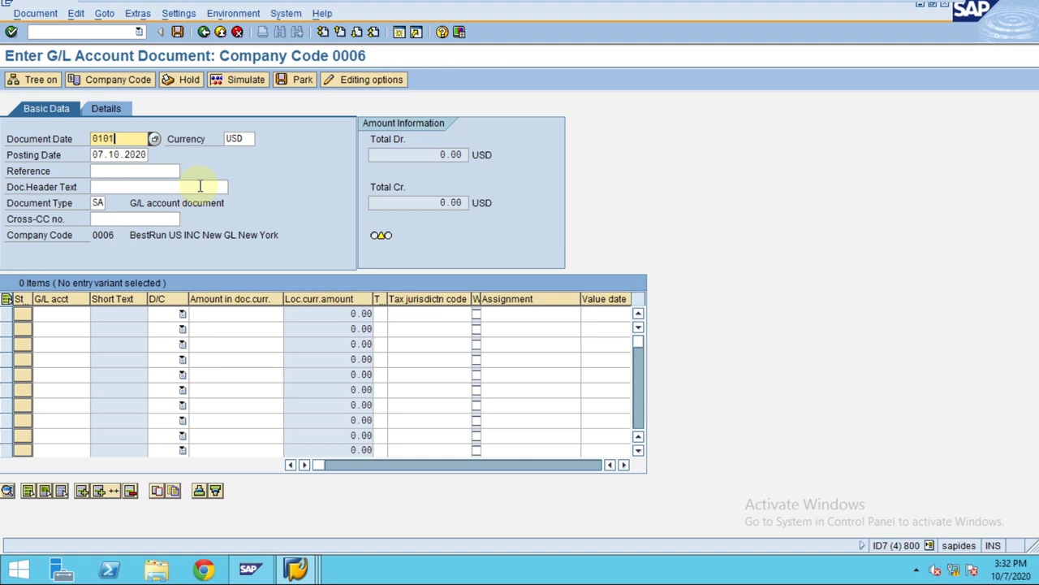
Fill in the G/L document header with document date 01012020, currency eur and posting date 01012020, and go to the first G/L account line
type("020")
key("Tab")
type("e")
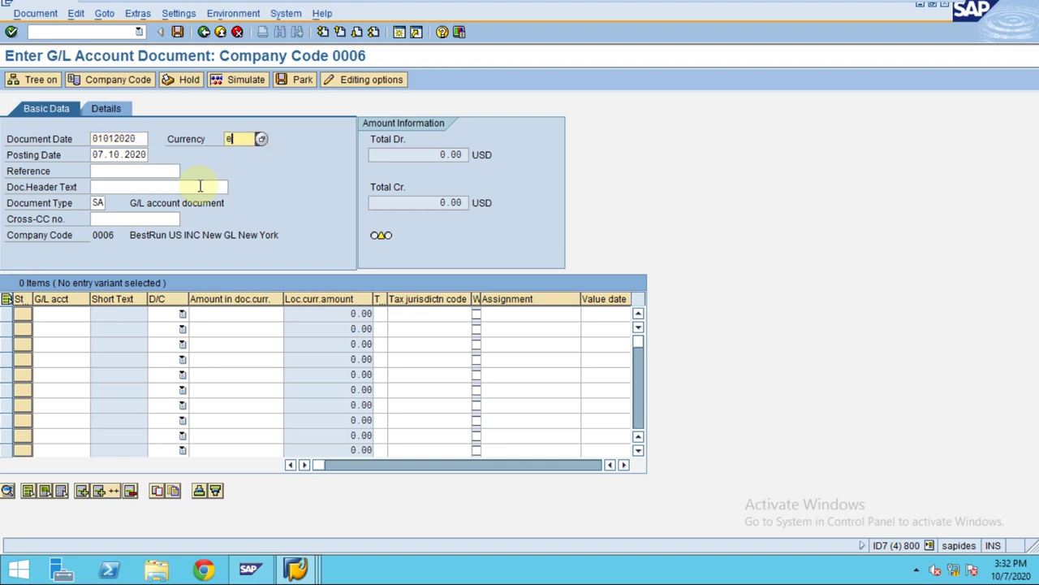
key("Tab")
type("0")
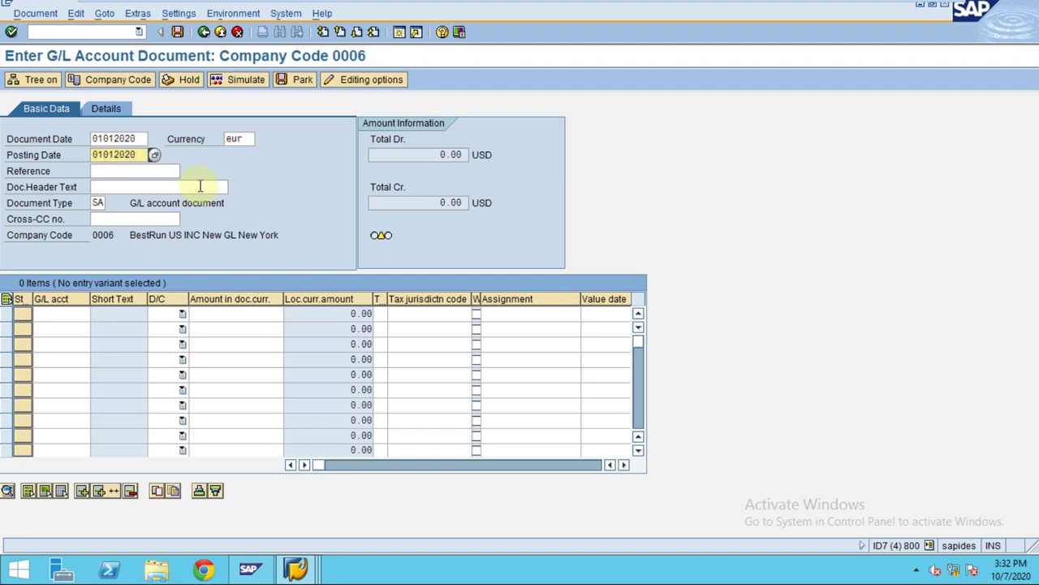
left_click(42, 314)
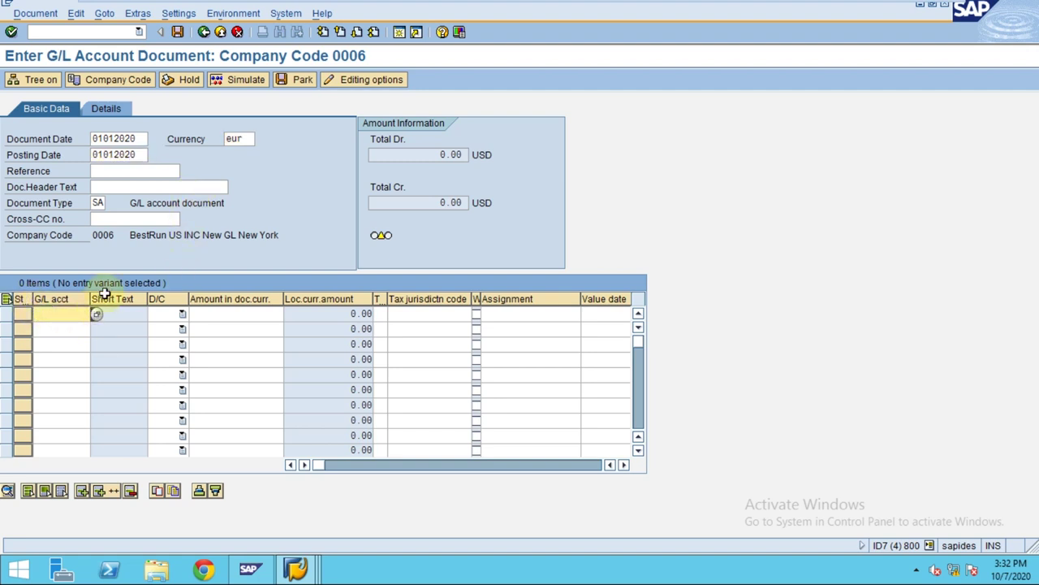
Change the company code of the G/L account document to tr03
left_click(96, 235)
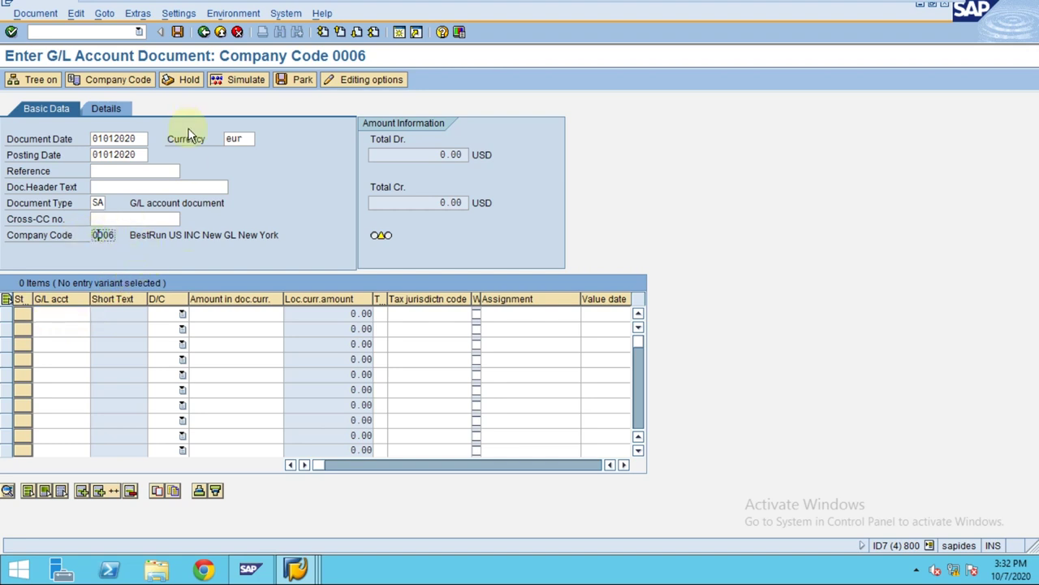
left_click(90, 77)
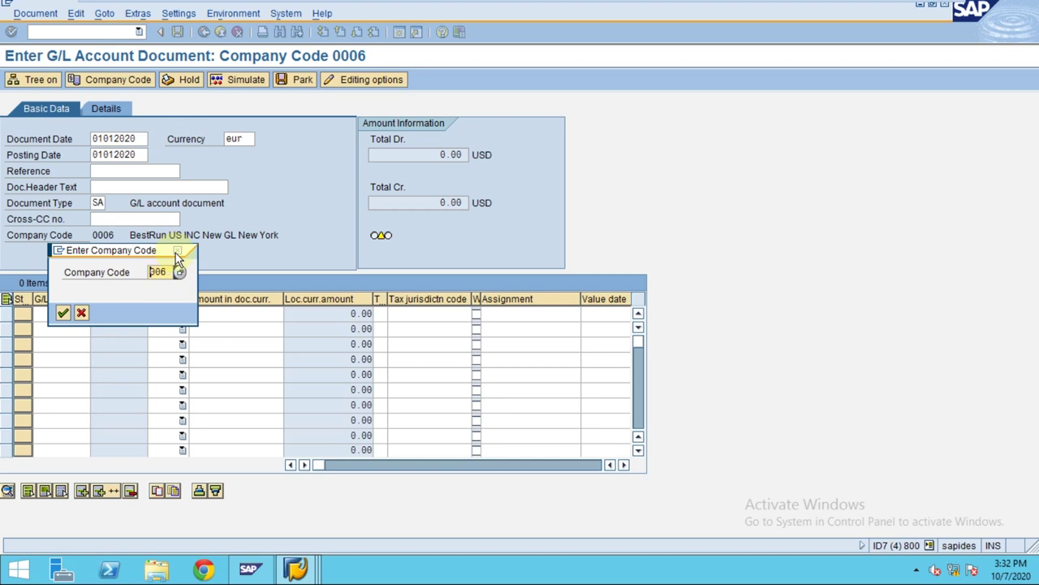
type("tr03")
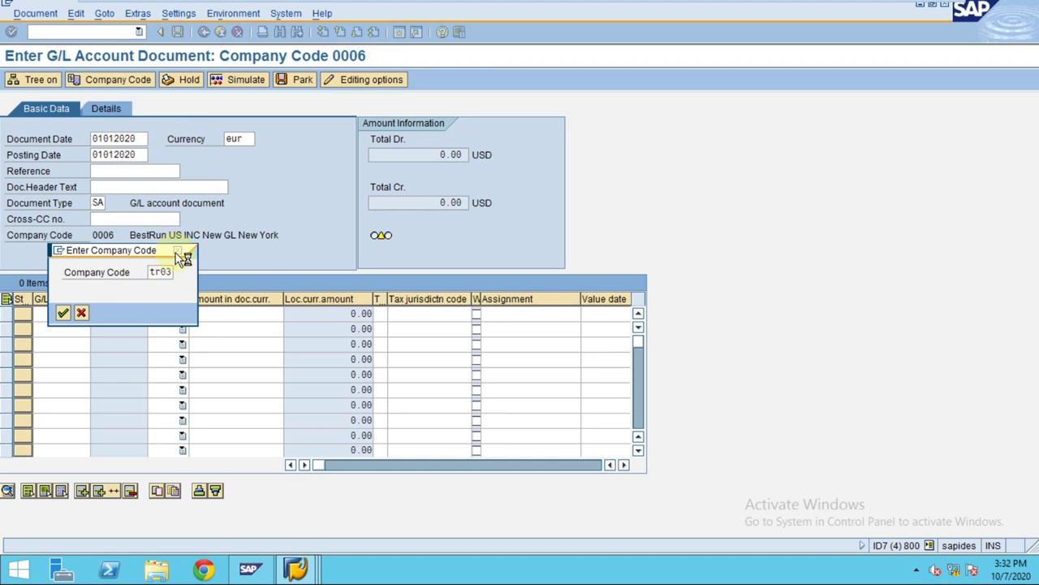
key("Return")
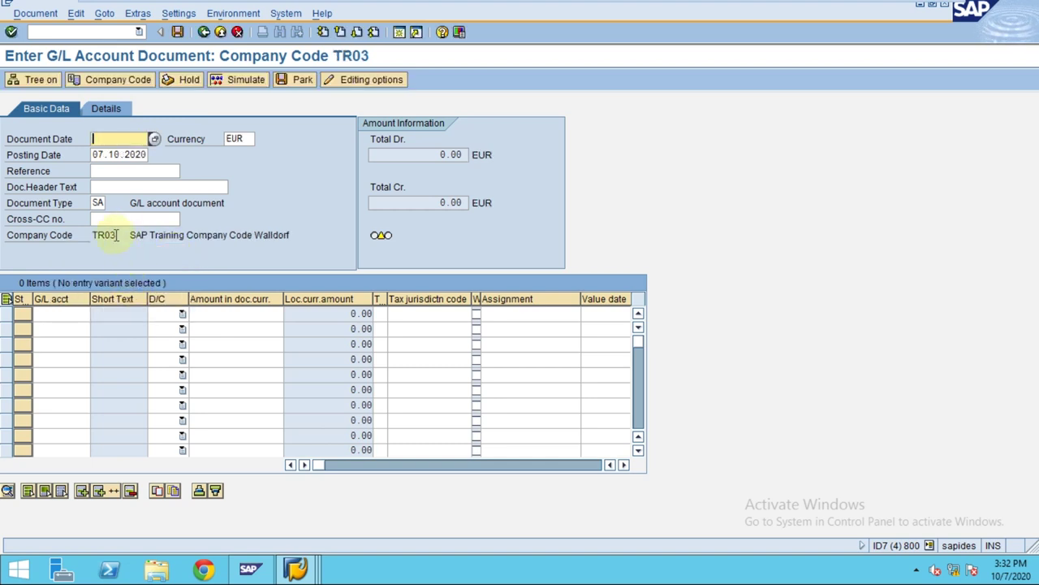
left_click_drag(94, 235, 321, 234)
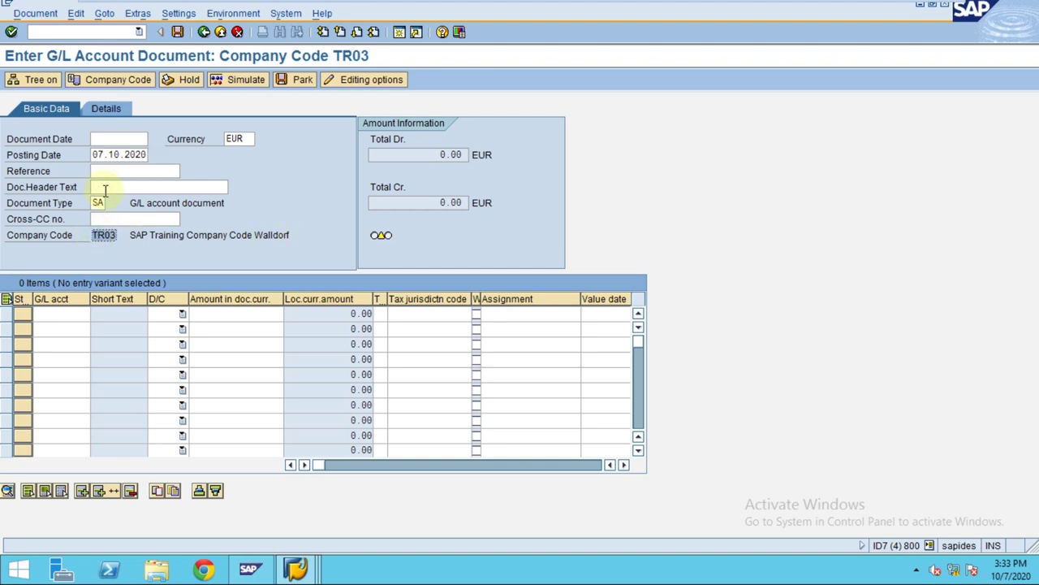
Fill in the document header again with document date 01012020, currency eur and posting date 01012020
left_click(110, 139)
type("01012020")
key("Tab")
key("BackSpace")
key("BackSpace")
key("BackSpace")
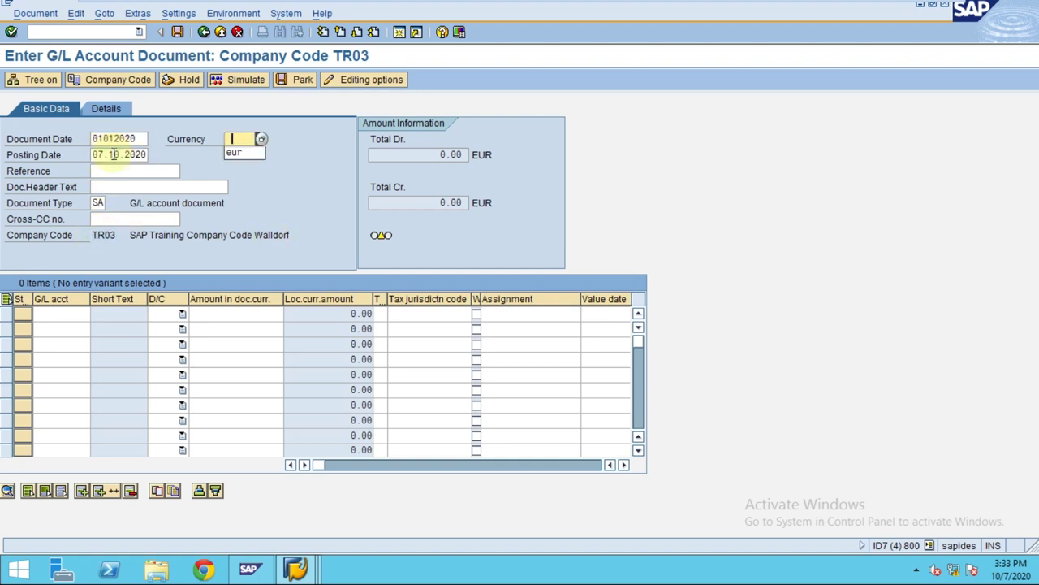
left_click(244, 153)
key("Tab")
key("Delete")
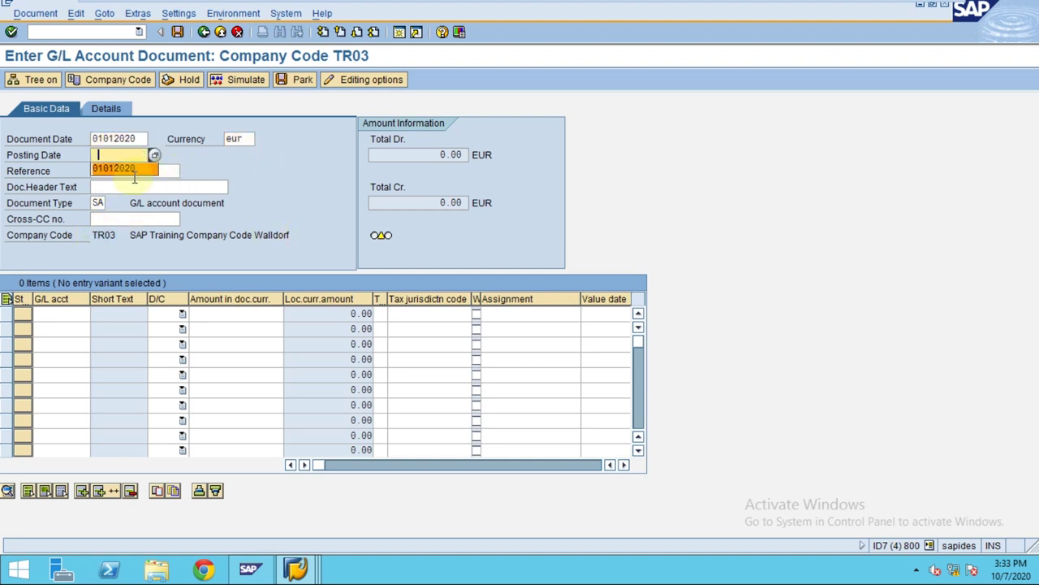
Search the G/L accounts for long text *Exp* and choose Legal social expenses, 440000, for the first line item
left_click(78, 314)
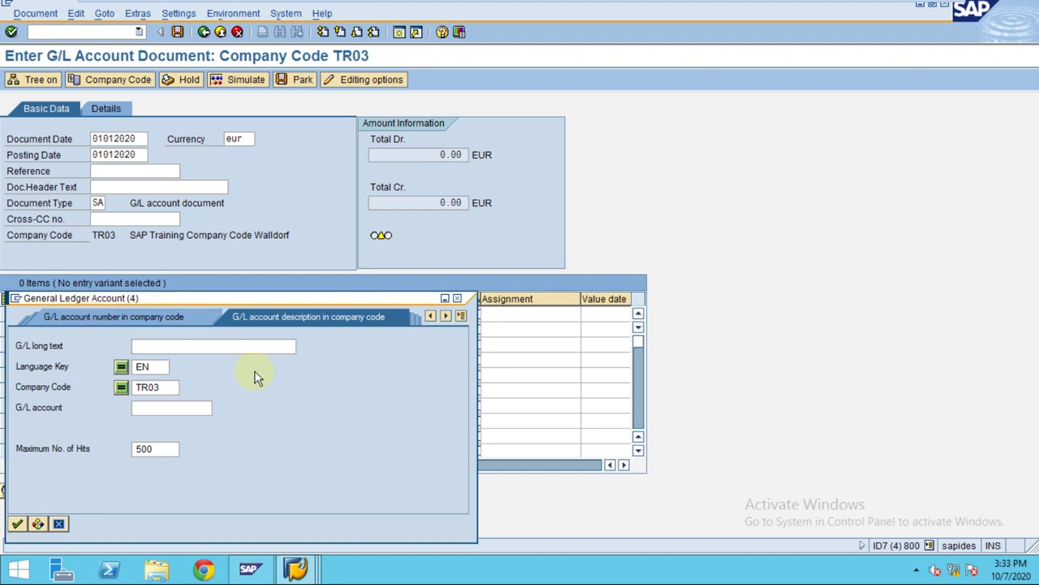
type("*Exp*")
key("Return")
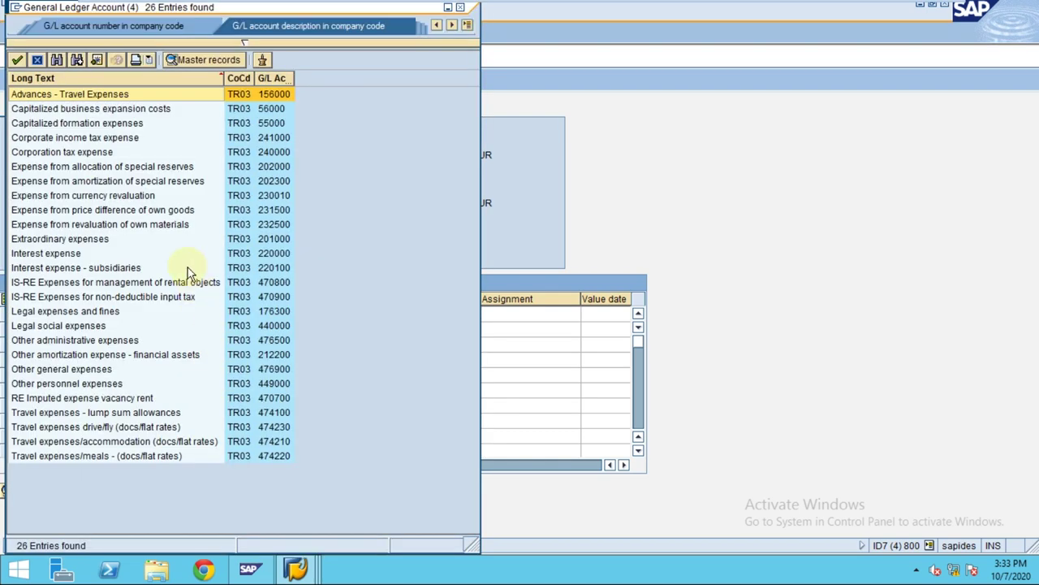
left_click(145, 256)
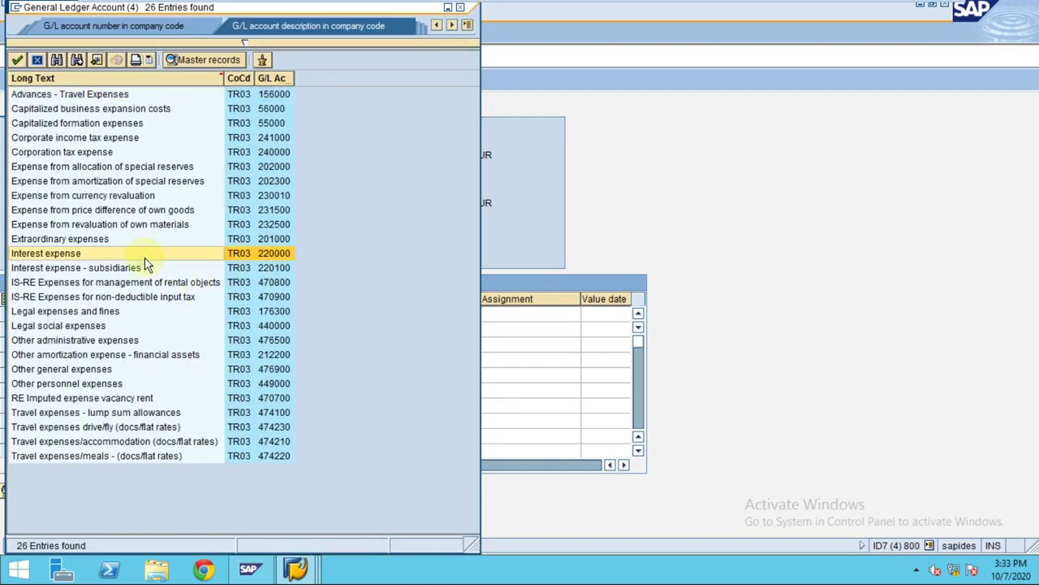
left_click(101, 152)
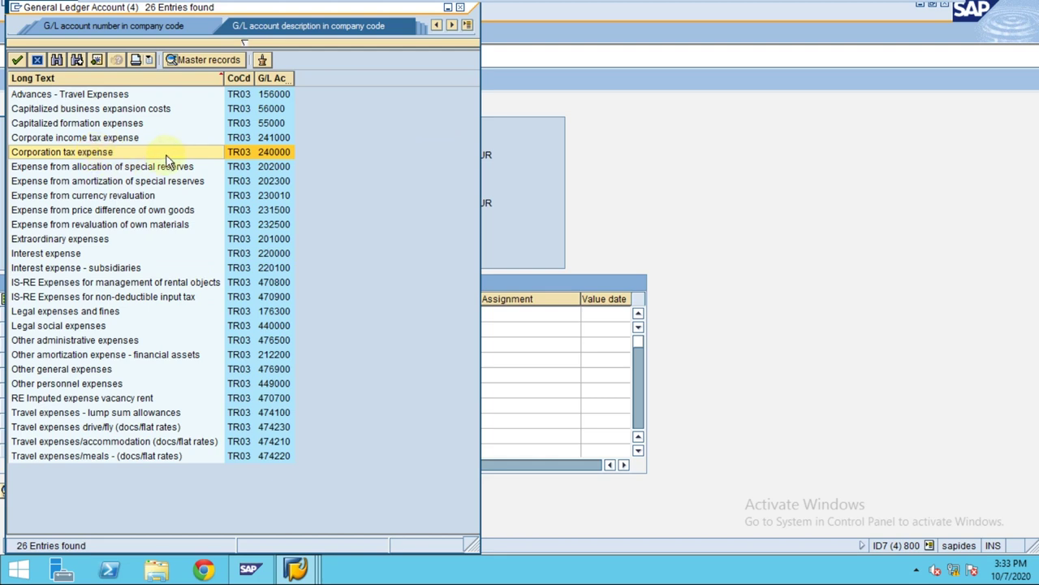
left_click(126, 328)
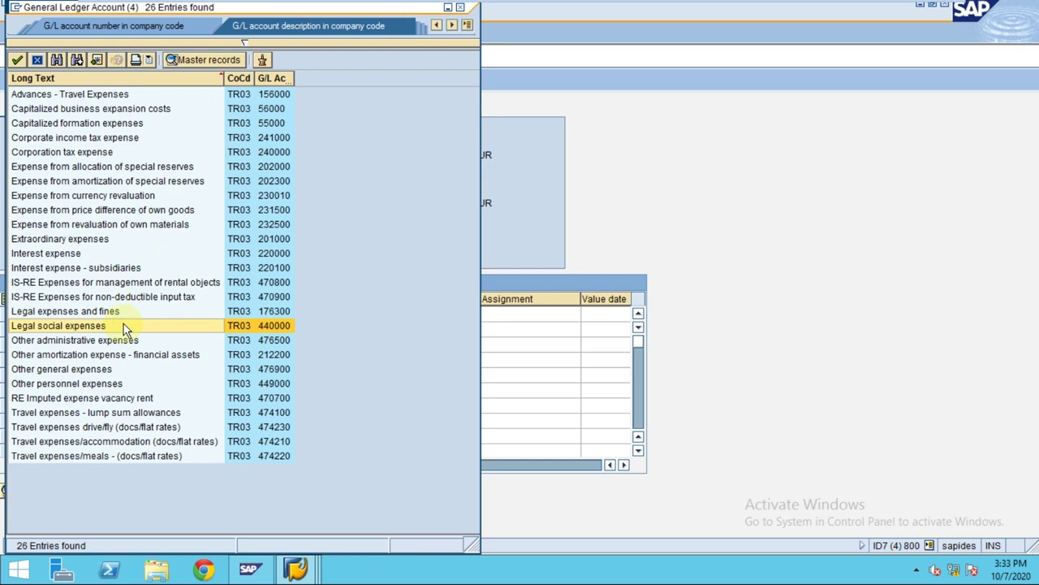
left_click(169, 314)
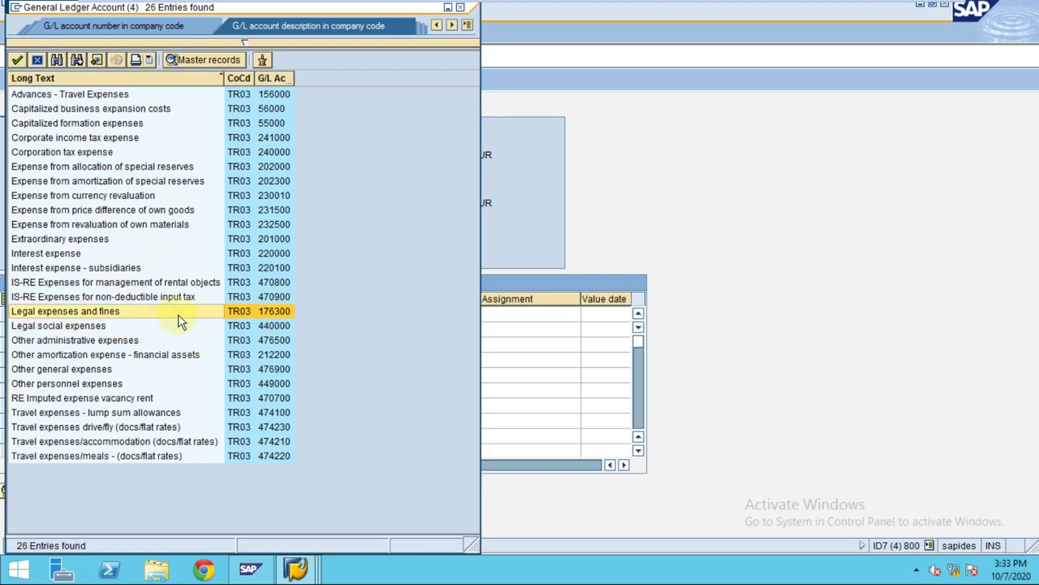
left_click(155, 328)
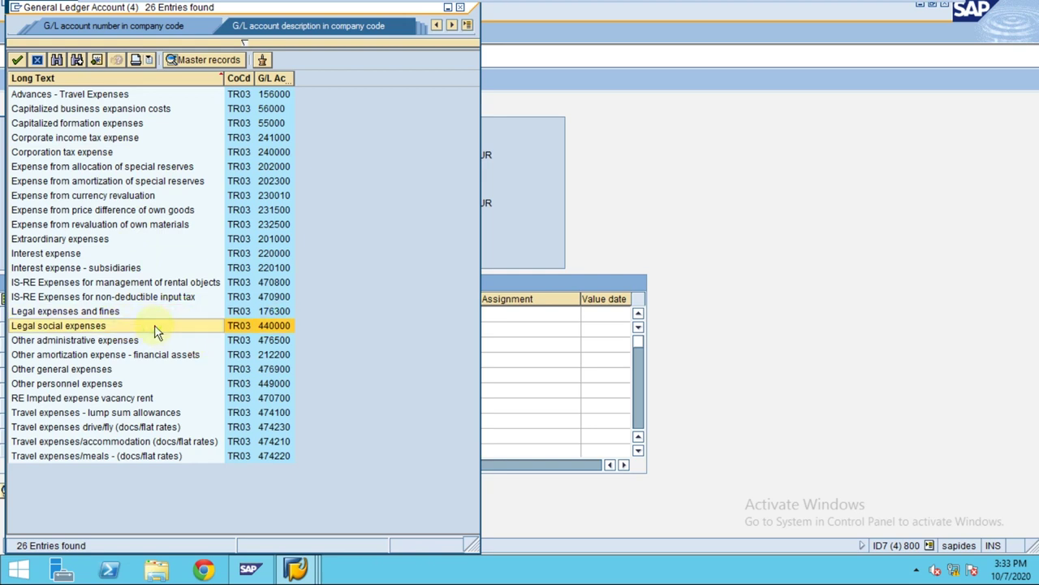
double_click(268, 327)
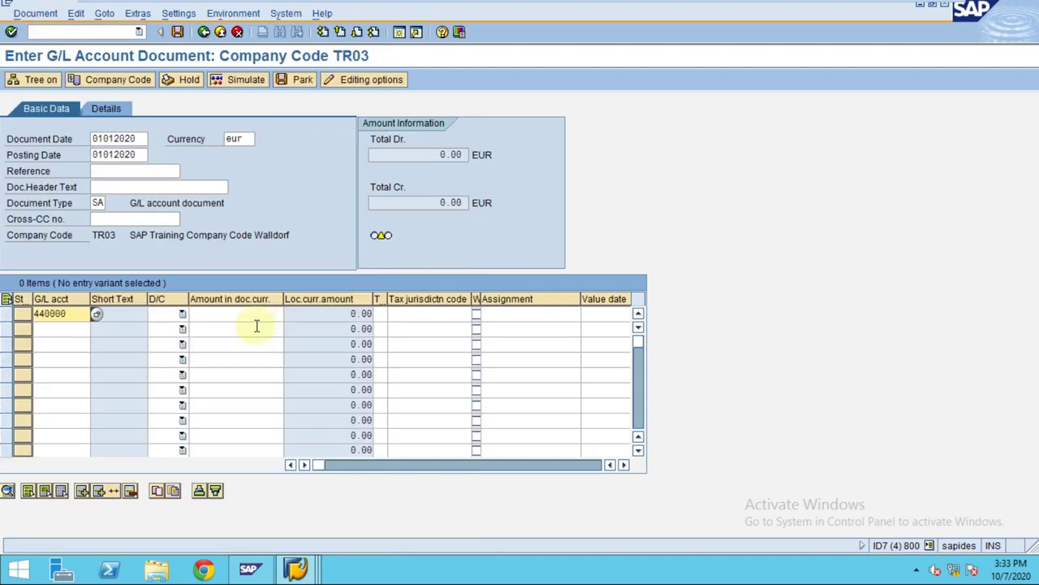
Make the first line item a debit with an amount of 100 in document currency
left_click(182, 315)
left_click(163, 341)
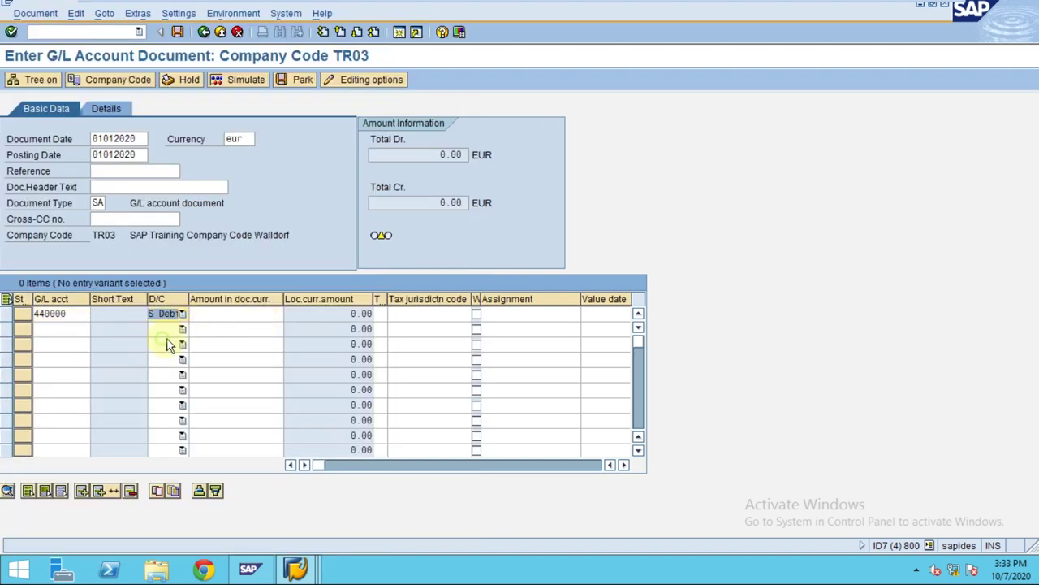
left_click(237, 325)
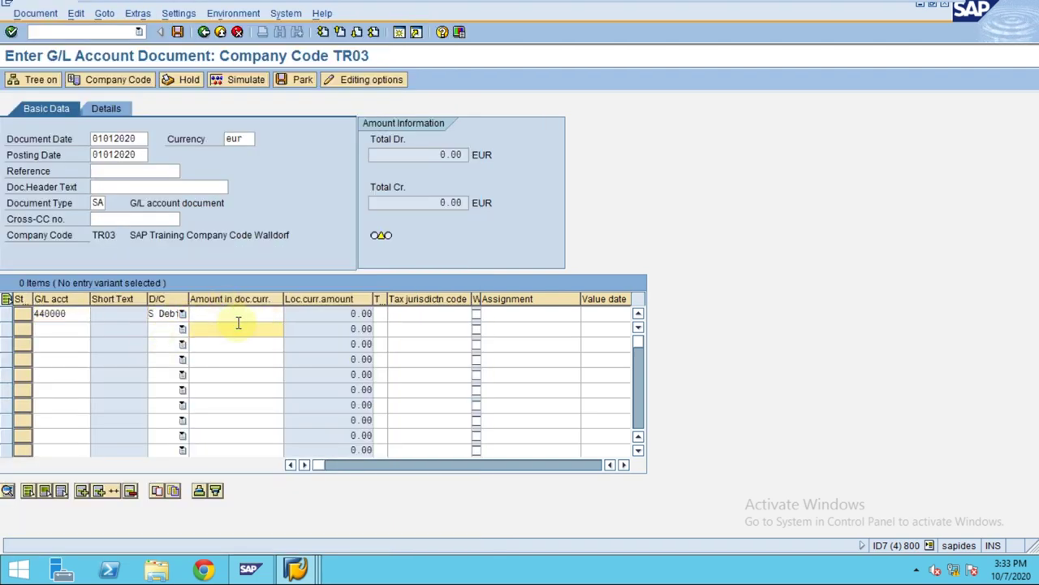
left_click(243, 313)
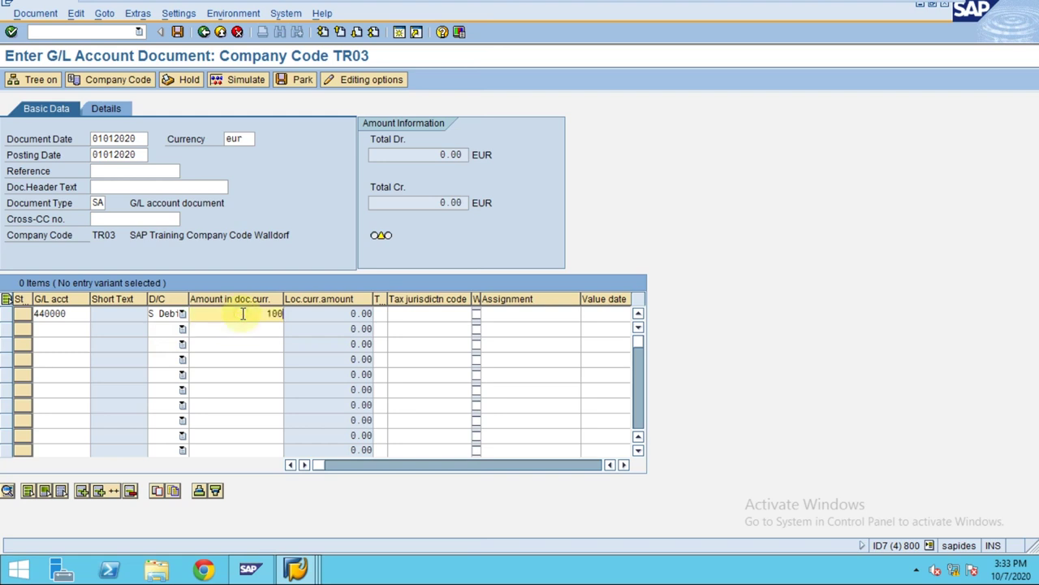
Search the G/L accounts for the second line item by long text *bank*
left_click(78, 329)
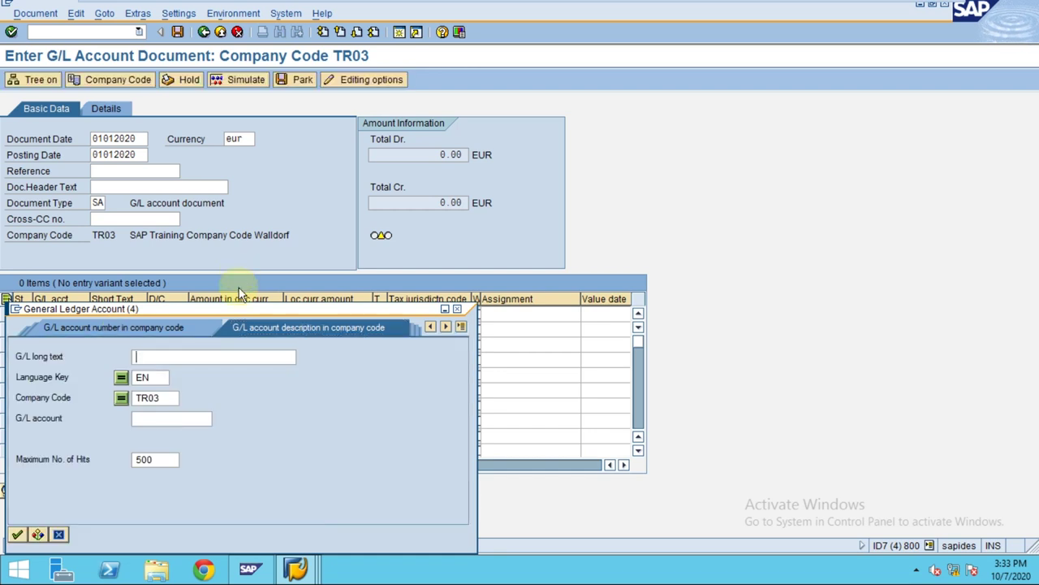
type("*")
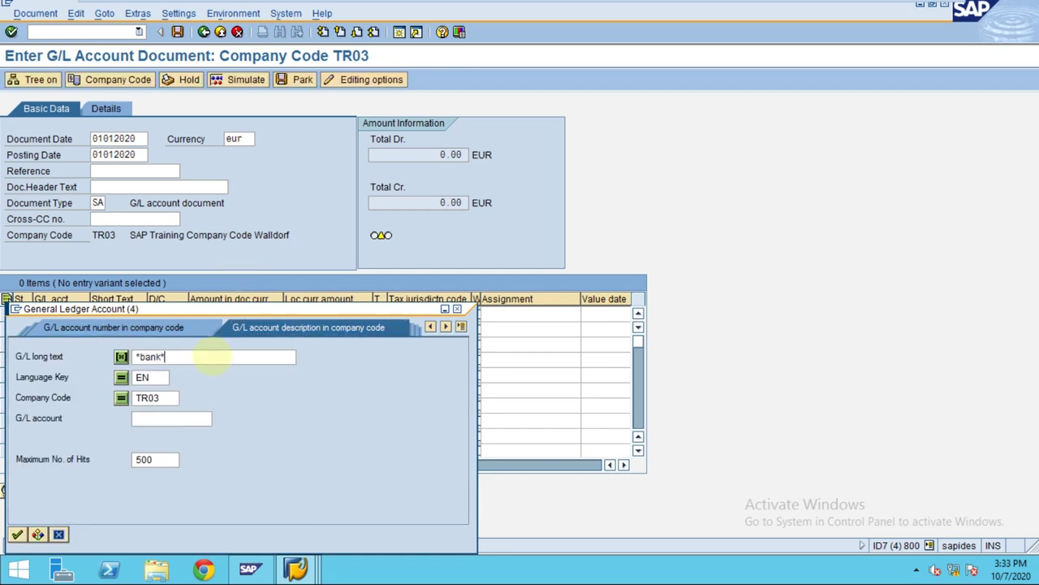
type("bank*")
key("Return")
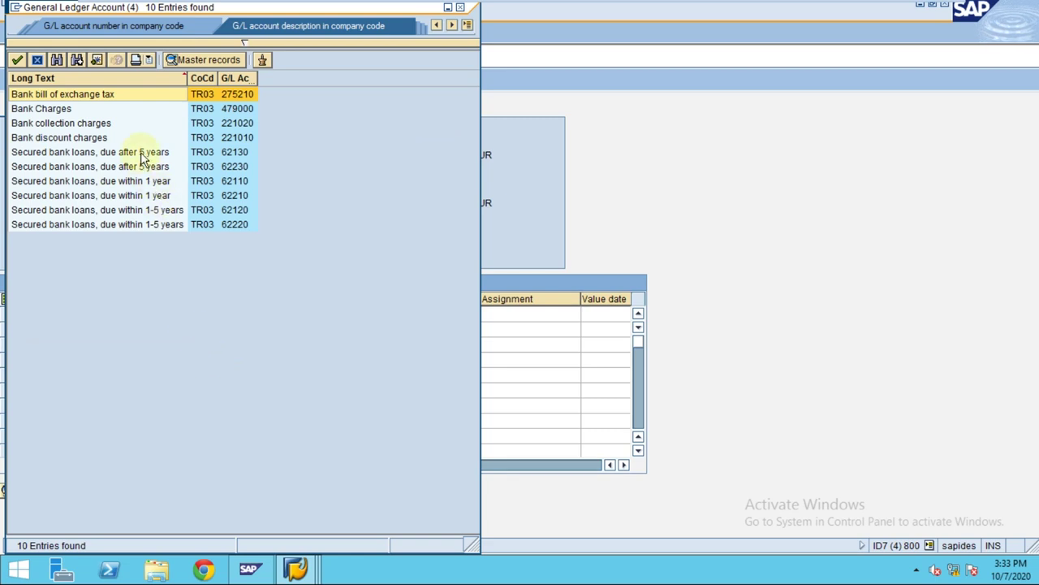
Replace the long text criterion with *clg* and search the G/L accounts again
left_click(245, 40)
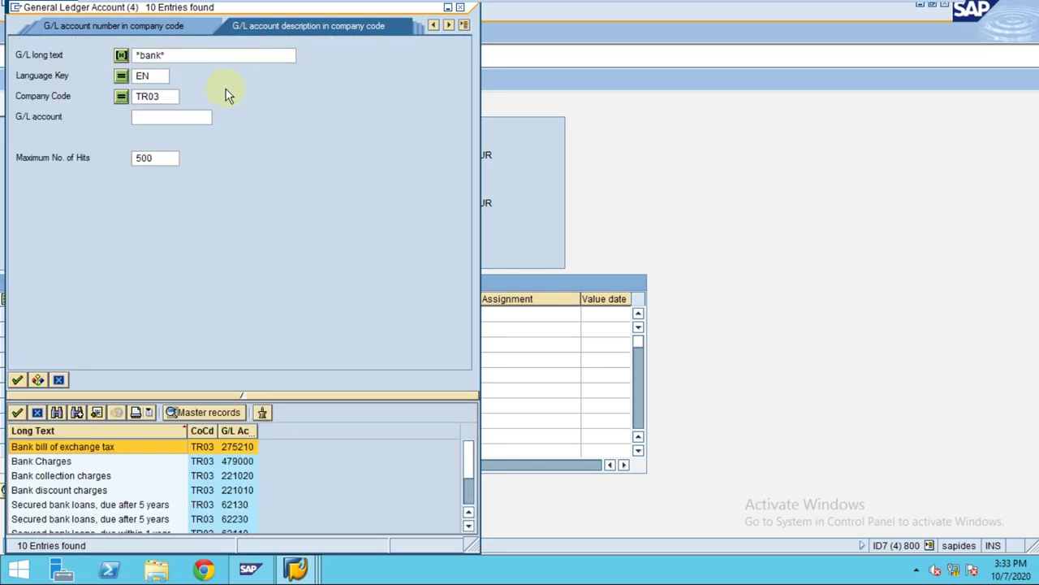
left_click(161, 55)
type("clg")
key("Return")
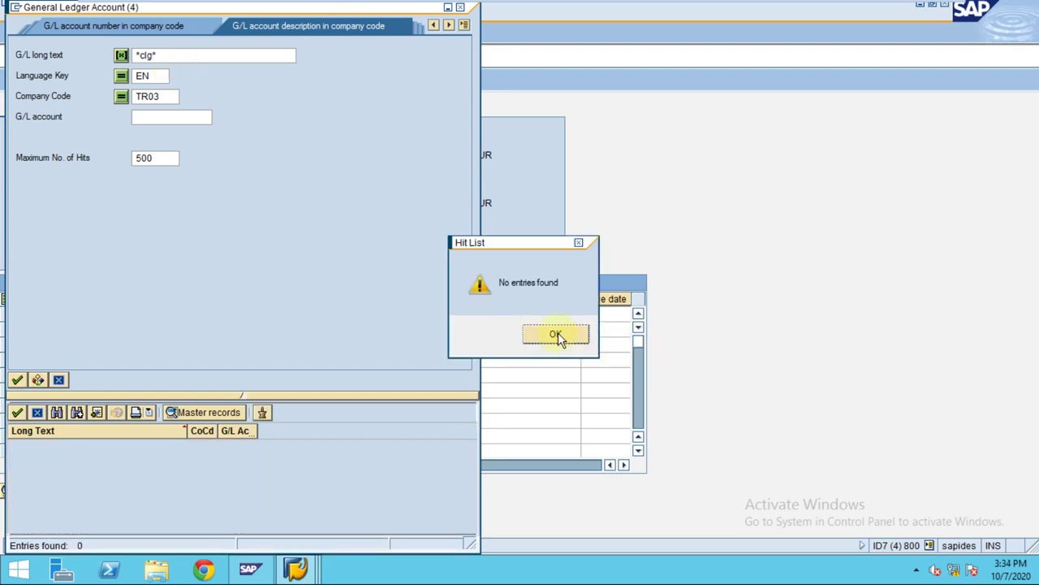
left_click(561, 337)
Search the G/L accounts by long text *due*
double_click(147, 55)
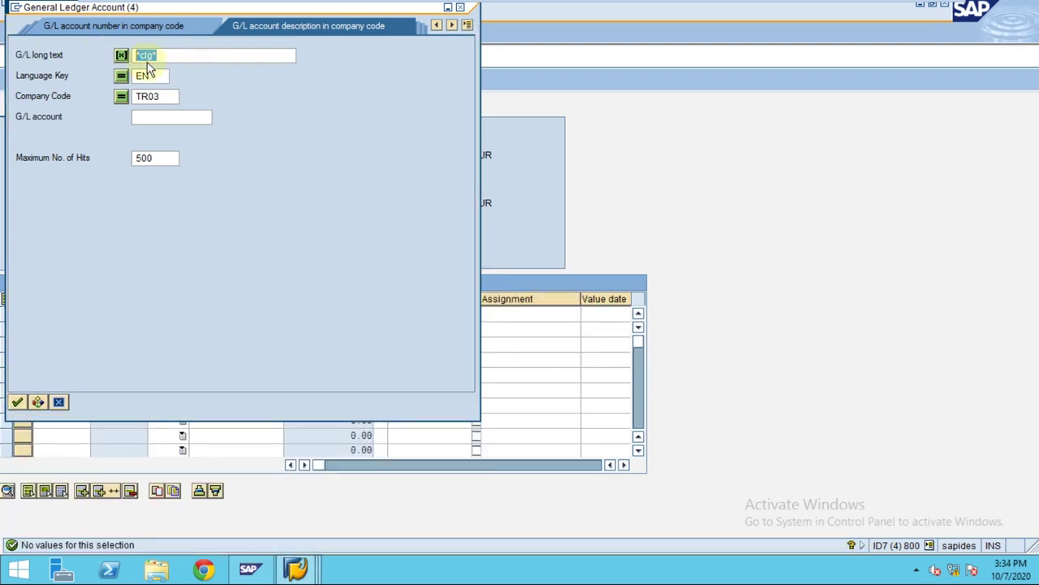
key("BackSpace")
type("*due*")
key("Return")
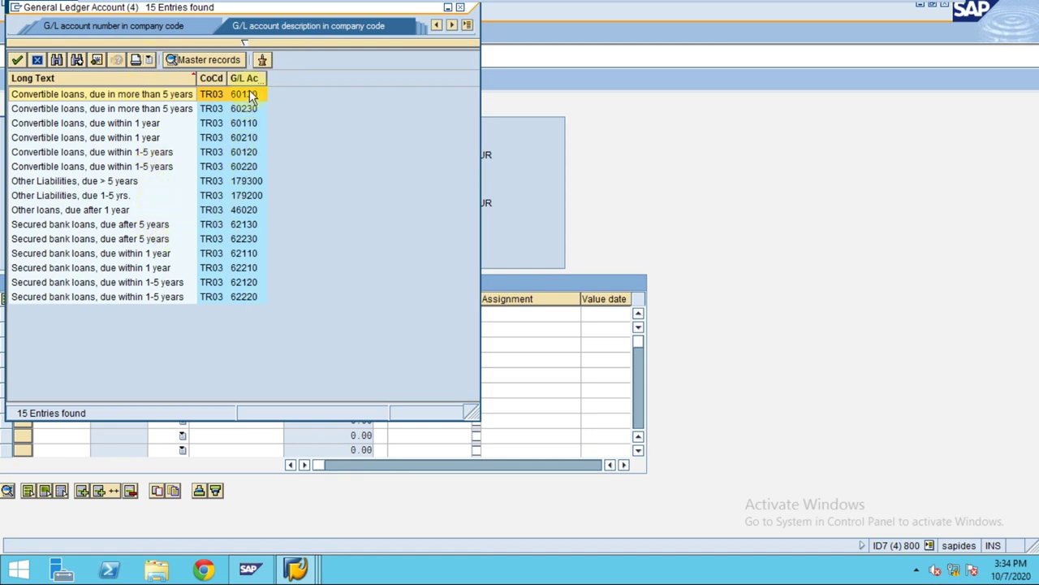
Clear the G/L long text criterion, set the maximum number of hits to 9999, and list the company code's accounts
left_click(245, 41)
left_click_drag(203, 56, 100, 59)
key("Delete")
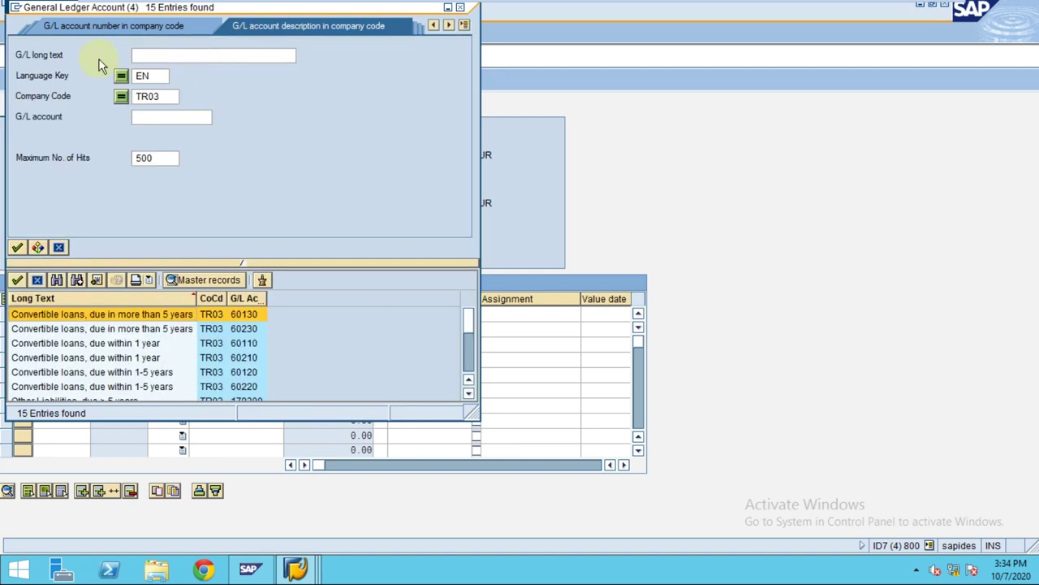
double_click(166, 159)
type("9999")
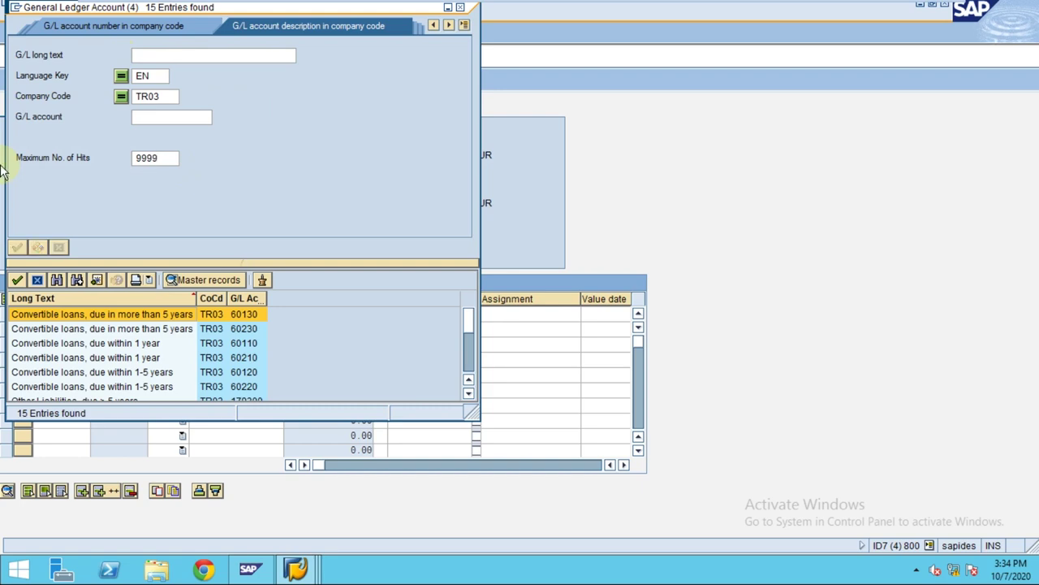
key("Return")
Look through the full alphabetical list of TR03 G/L accounts for one suited to the second line item
scroll(219, 300, "down", 11)
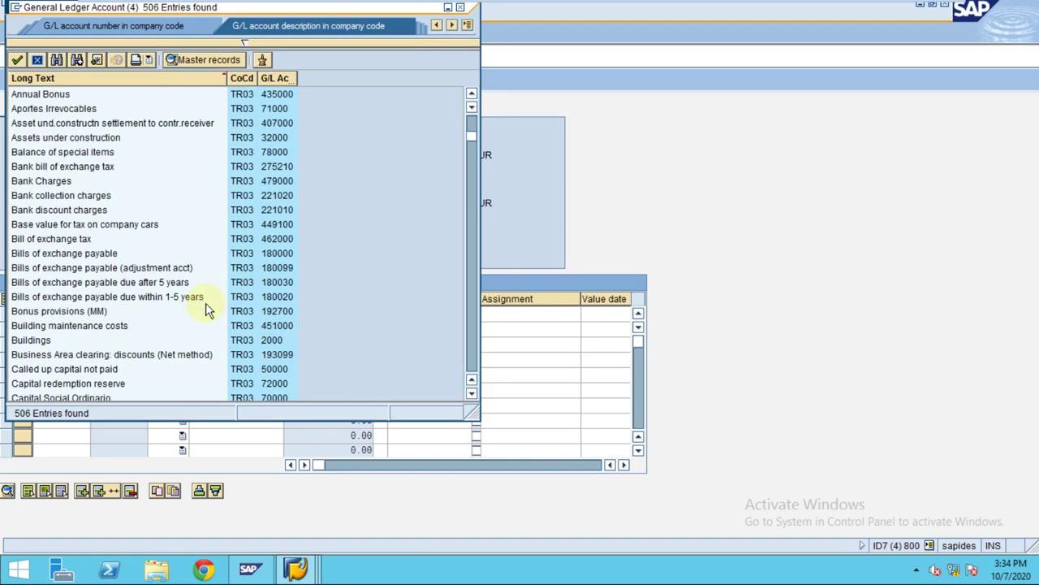
left_click(48, 239)
left_click(47, 167)
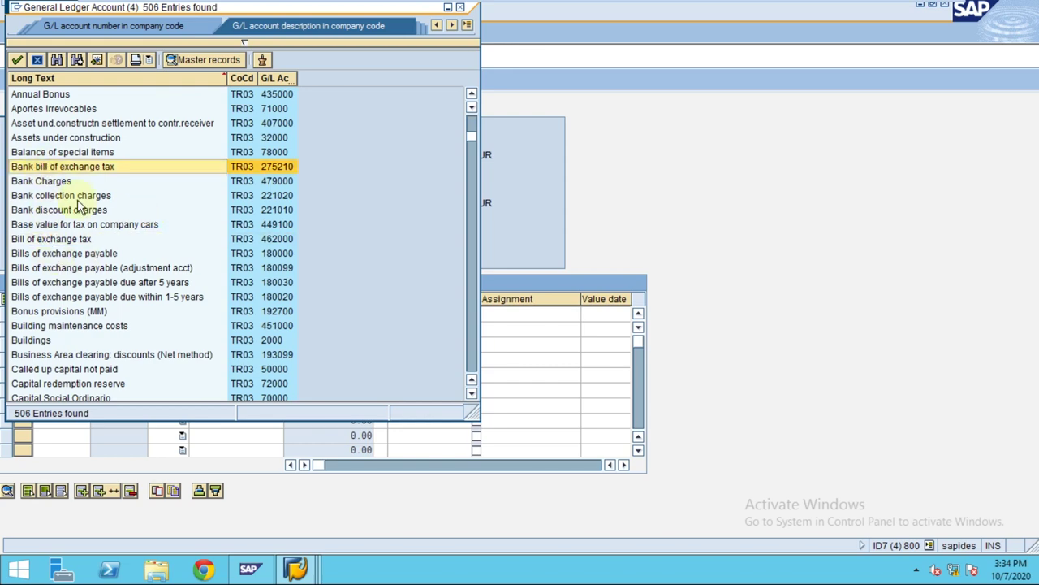
scroll(89, 227, "down", 11)
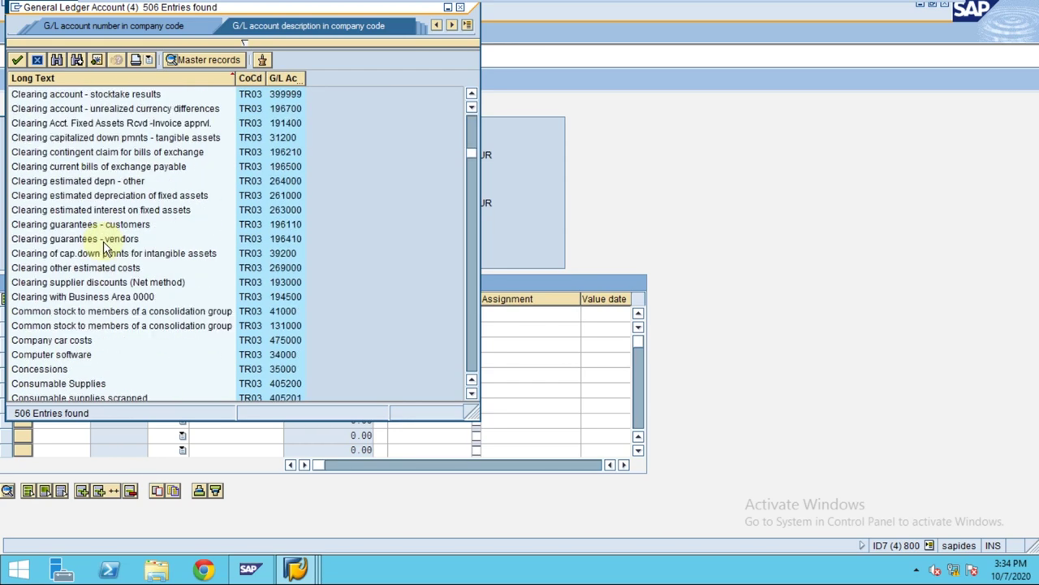
scroll(104, 249, "down", 2)
scroll(104, 249, "down", 12)
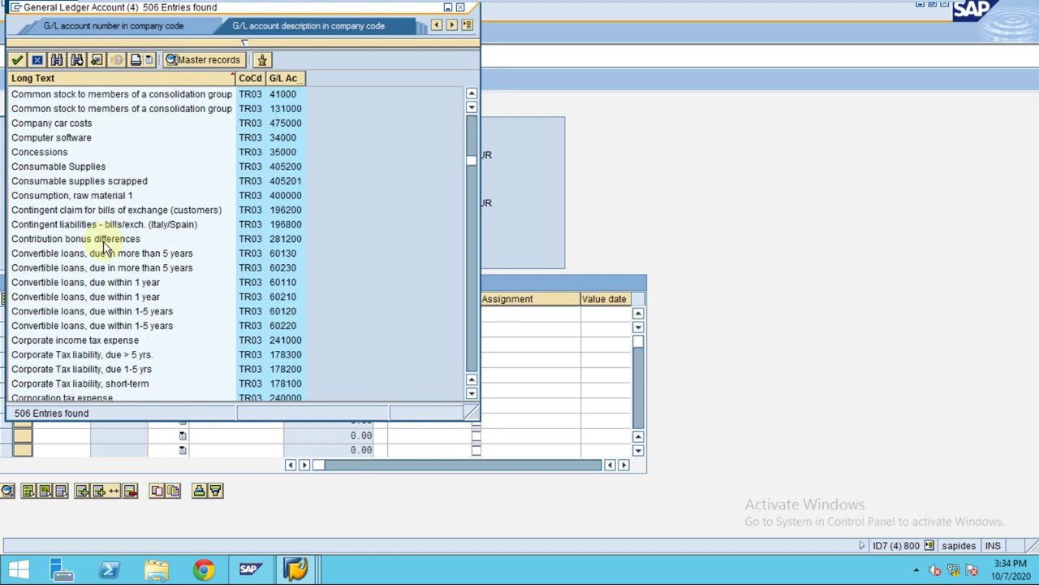
scroll(104, 248, "down", 15)
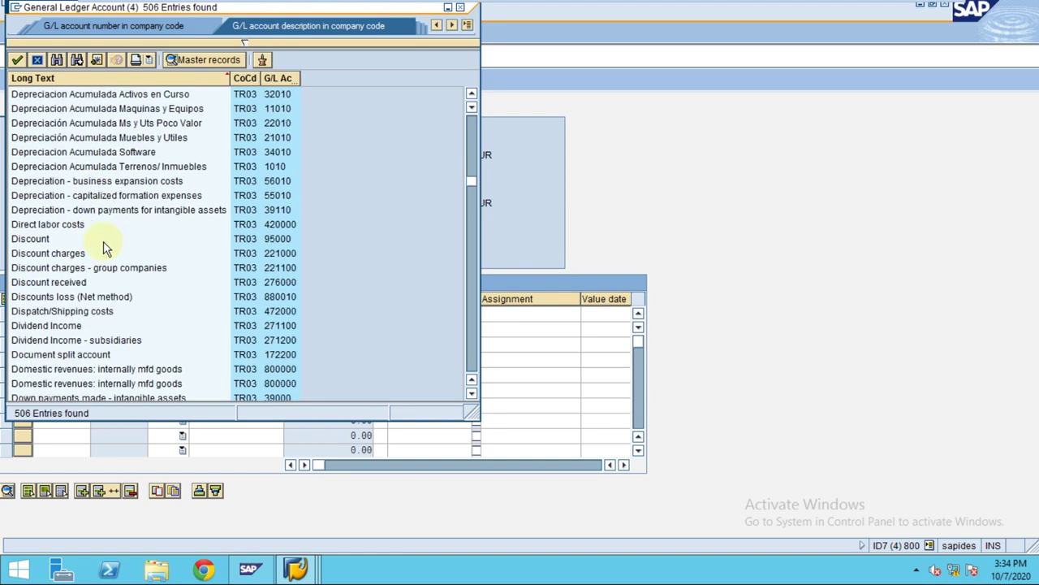
scroll(104, 248, "down", 12)
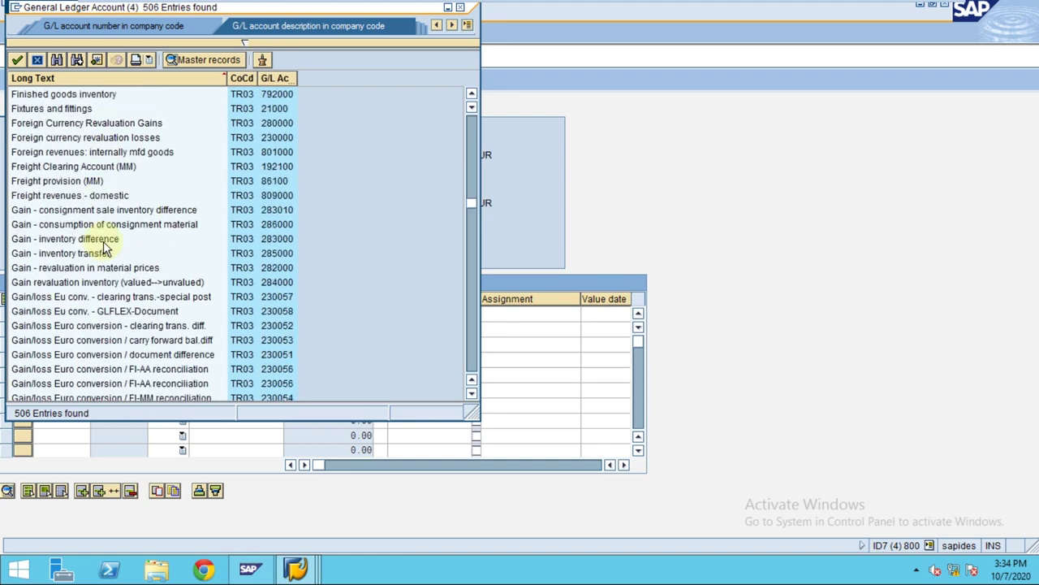
scroll(104, 248, "down", 16)
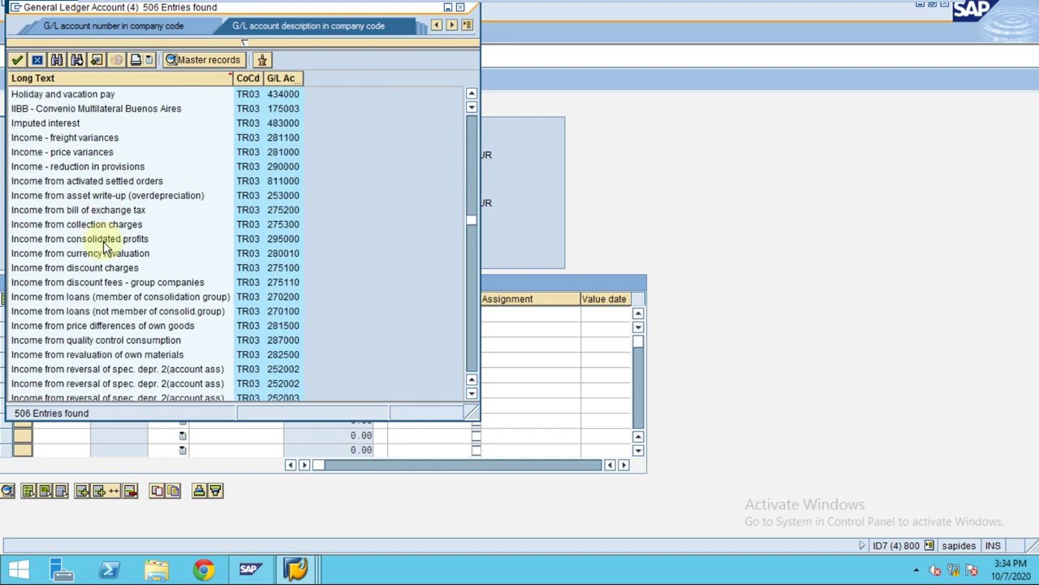
scroll(104, 249, "down", 11)
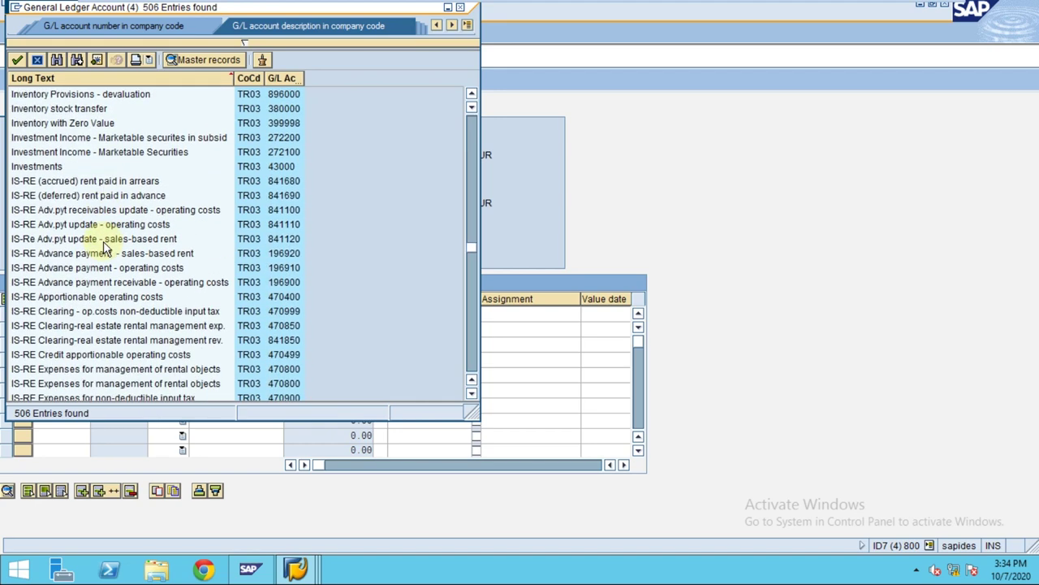
scroll(104, 248, "down", 6)
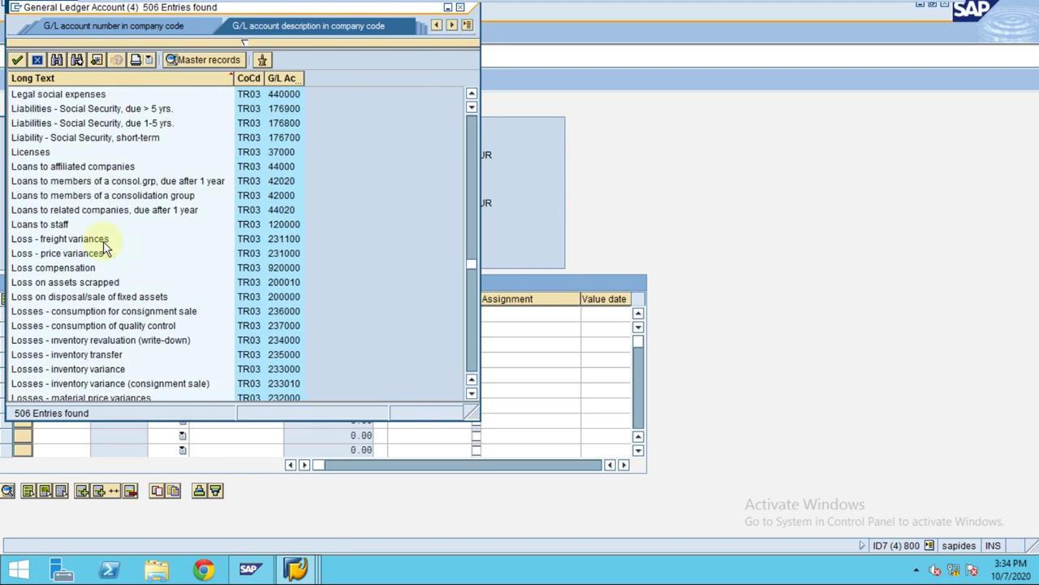
scroll(104, 248, "down", 3)
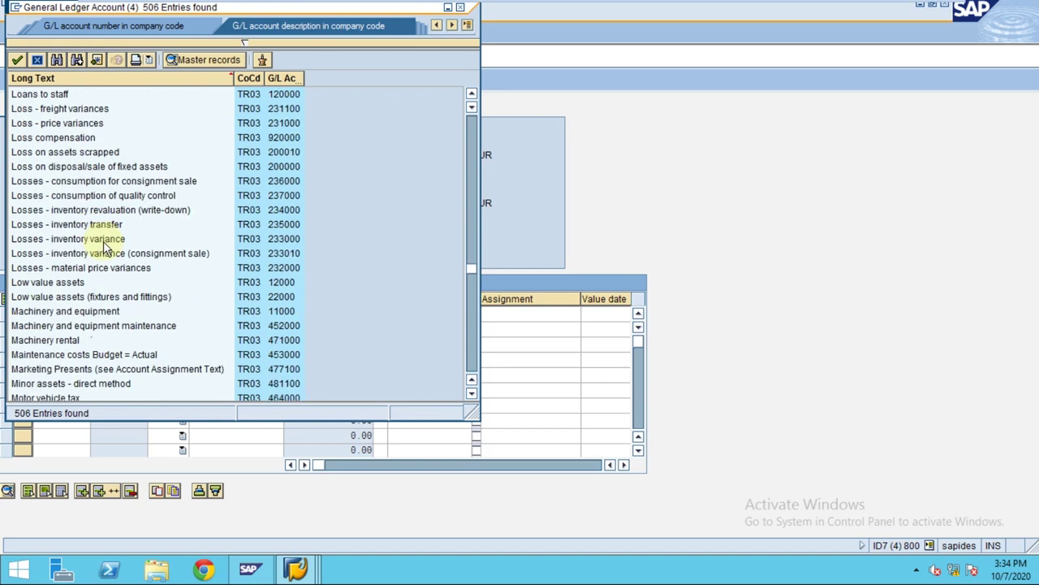
scroll(104, 249, "down", 9)
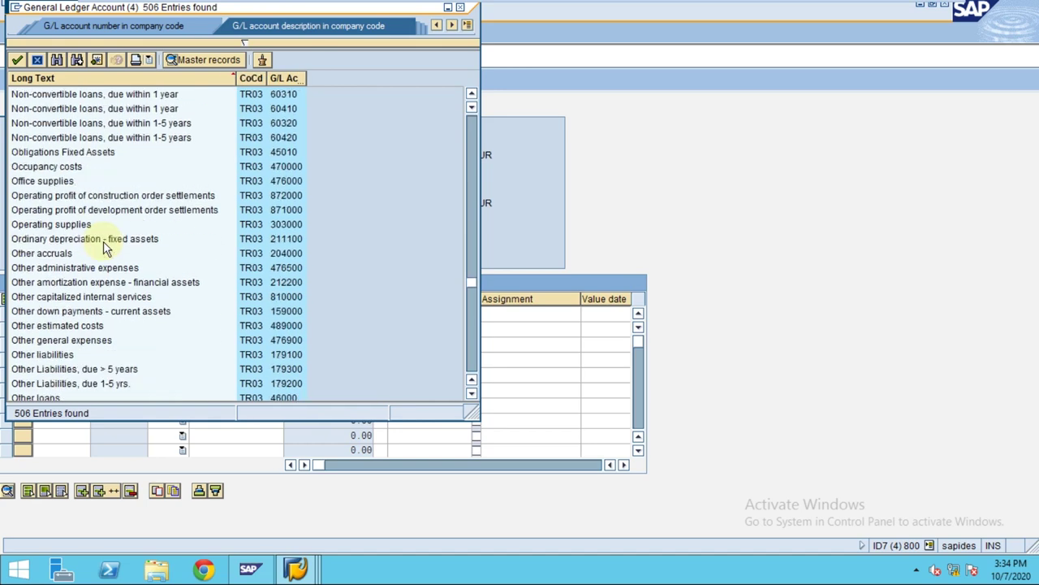
scroll(104, 249, "down", 10)
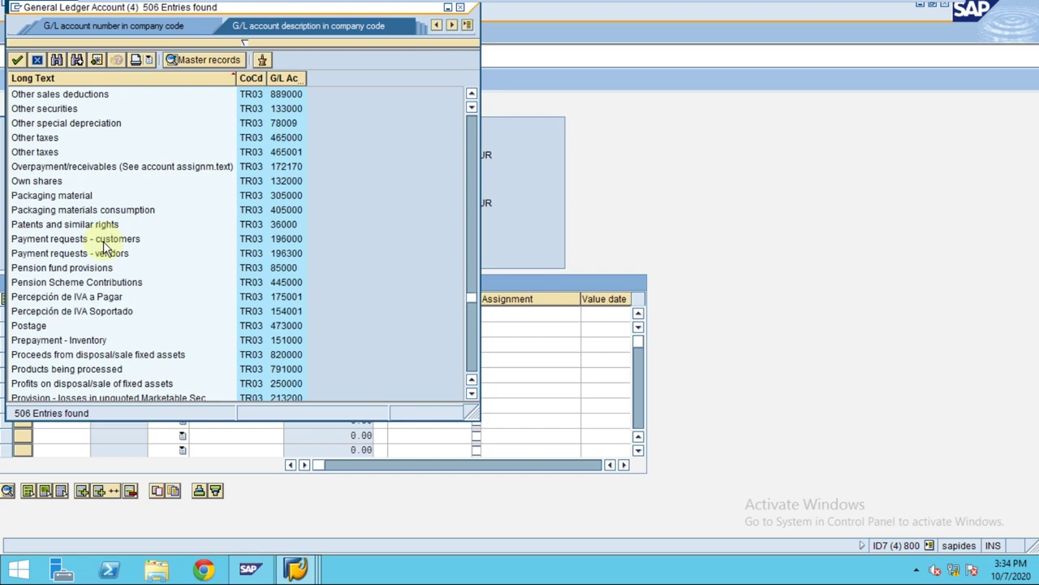
scroll(104, 249, "down", 8)
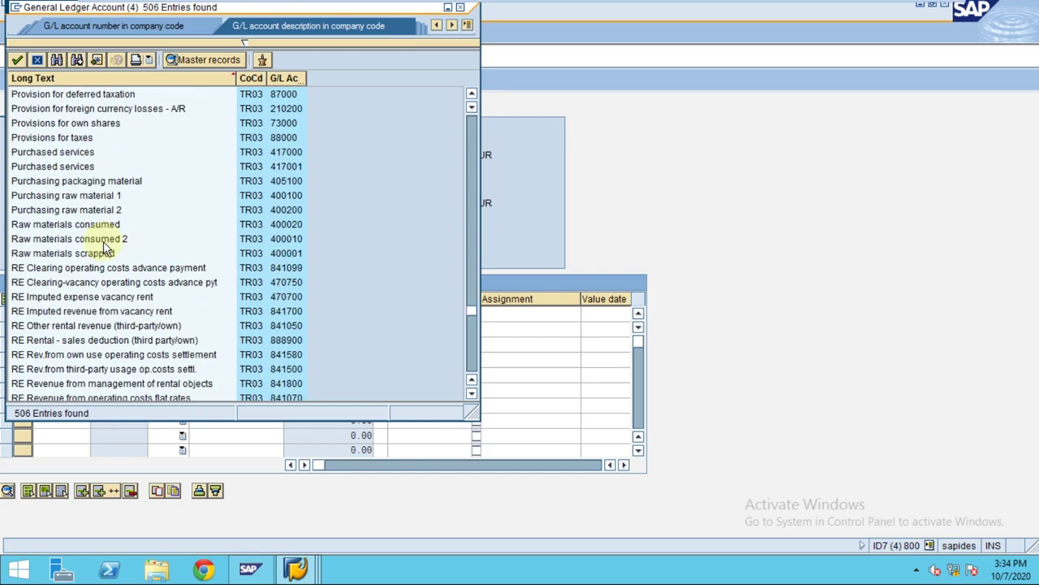
scroll(104, 248, "down", 16)
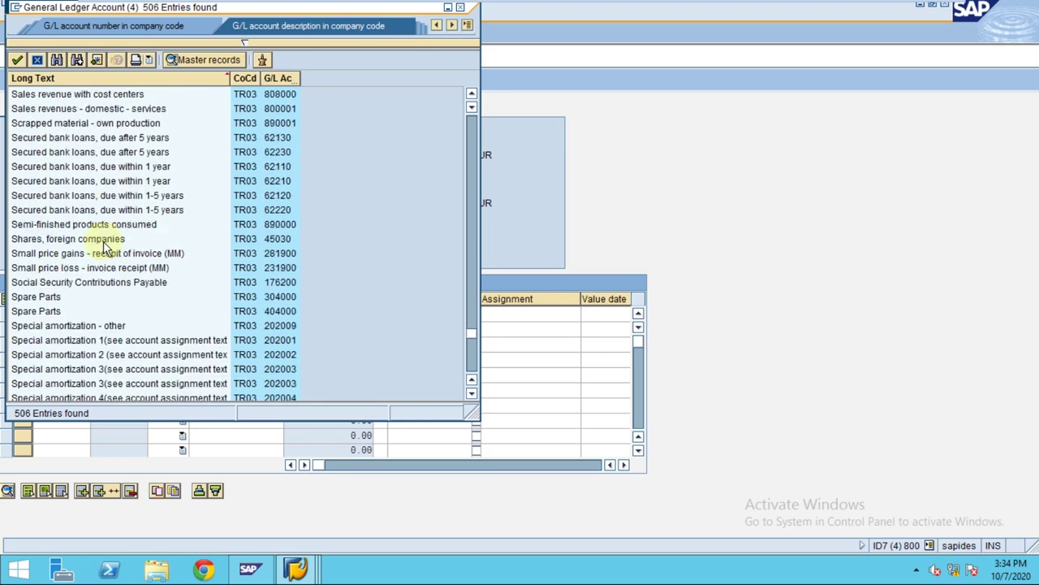
scroll(104, 248, "down", 20)
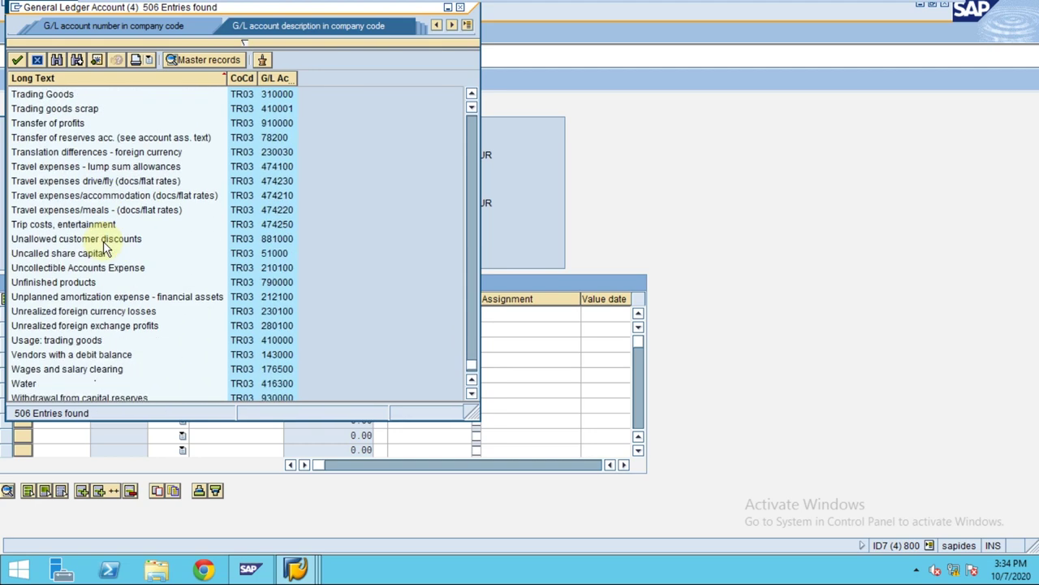
scroll(104, 248, "down", 1)
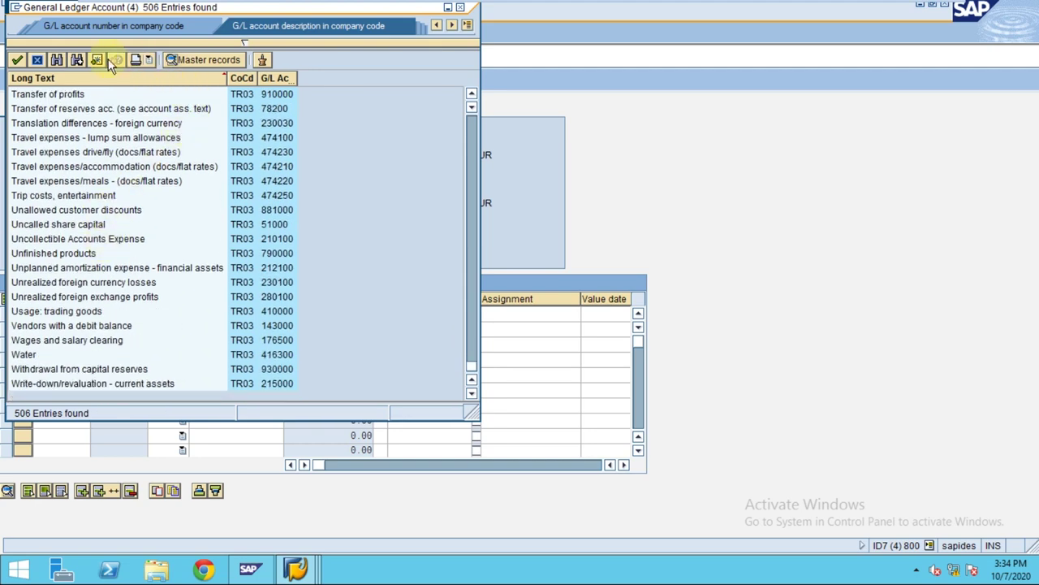
Find "bank" within the listed G/L accounts and go through all of its matches
left_click(57, 60)
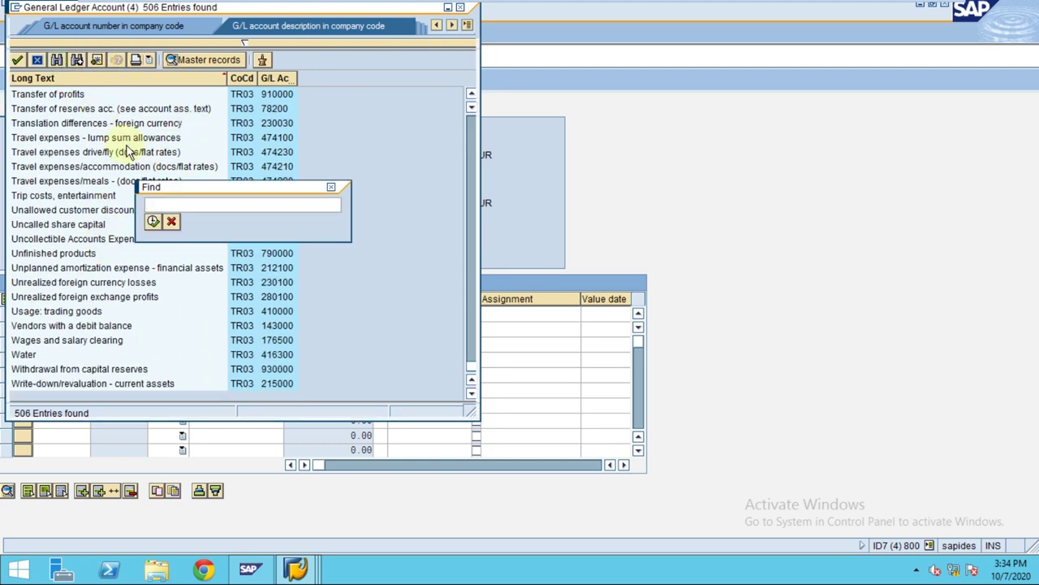
type("bank")
key("Return")
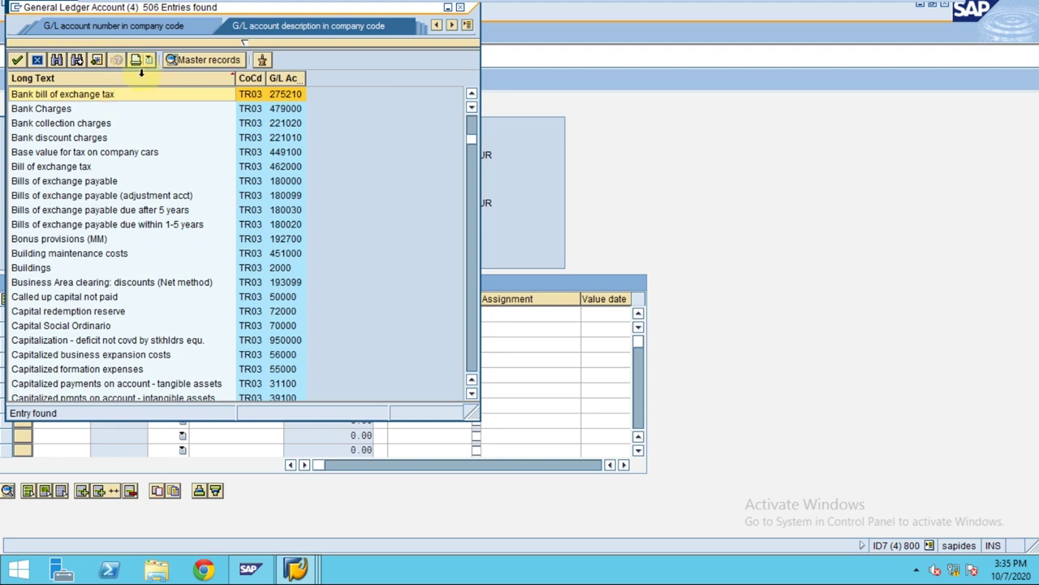
left_click(79, 60)
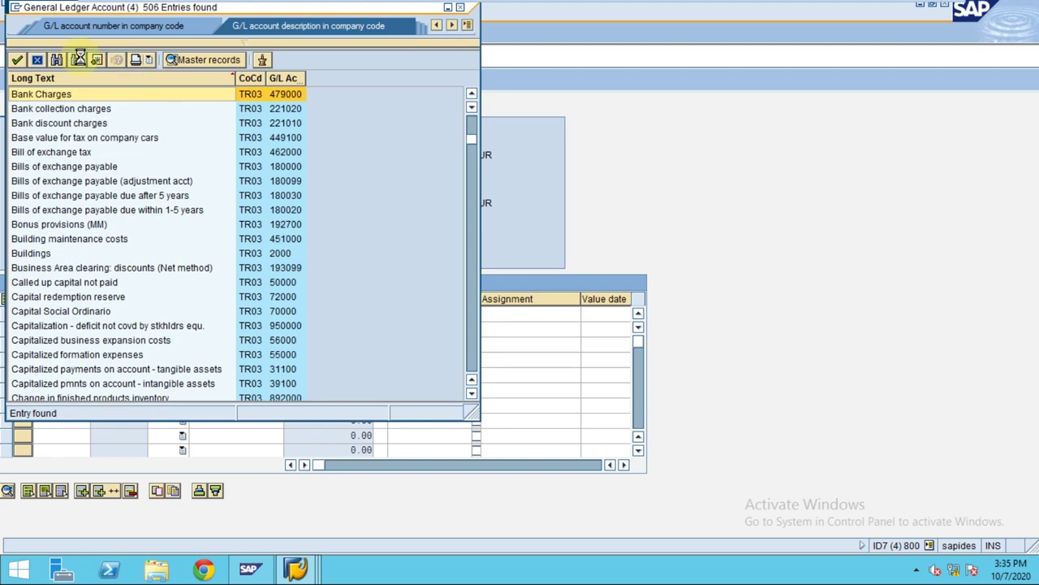
left_click(79, 60)
left_click(79, 60)
left_click(79, 60)
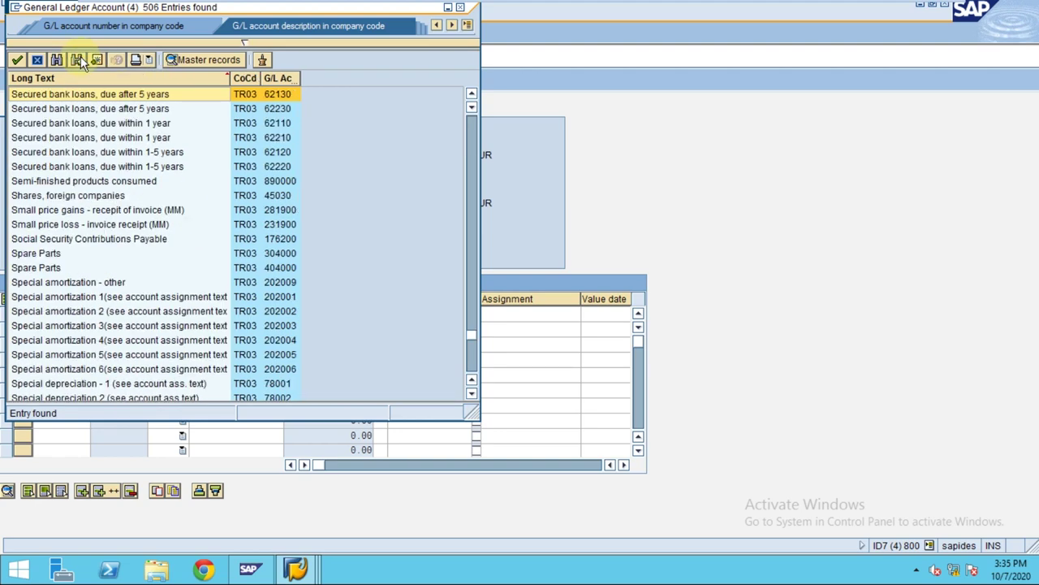
left_click(79, 60)
left_click(79, 60)
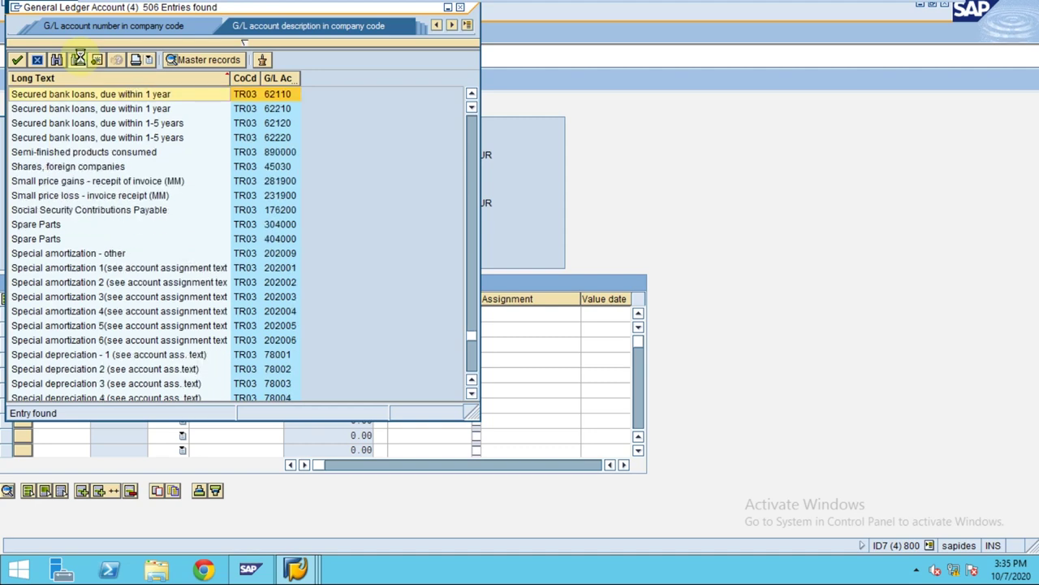
left_click(79, 60)
left_click(78, 60)
left_click(79, 60)
left_click(78, 60)
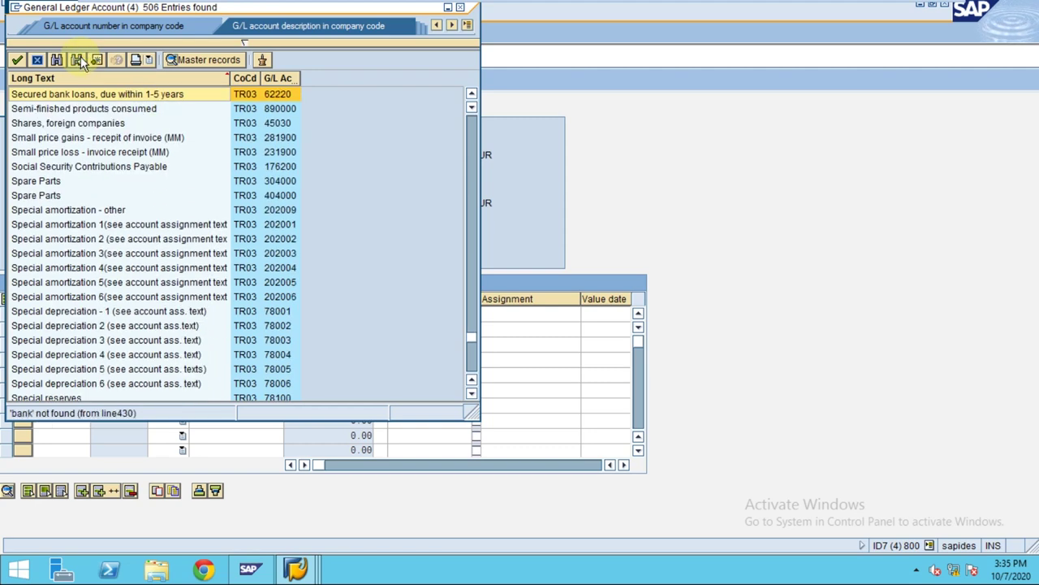
Move the account list clear of the document header and examine the payment, provision and purchasing accounts for the second line item
scroll(162, 169, "up", 9)
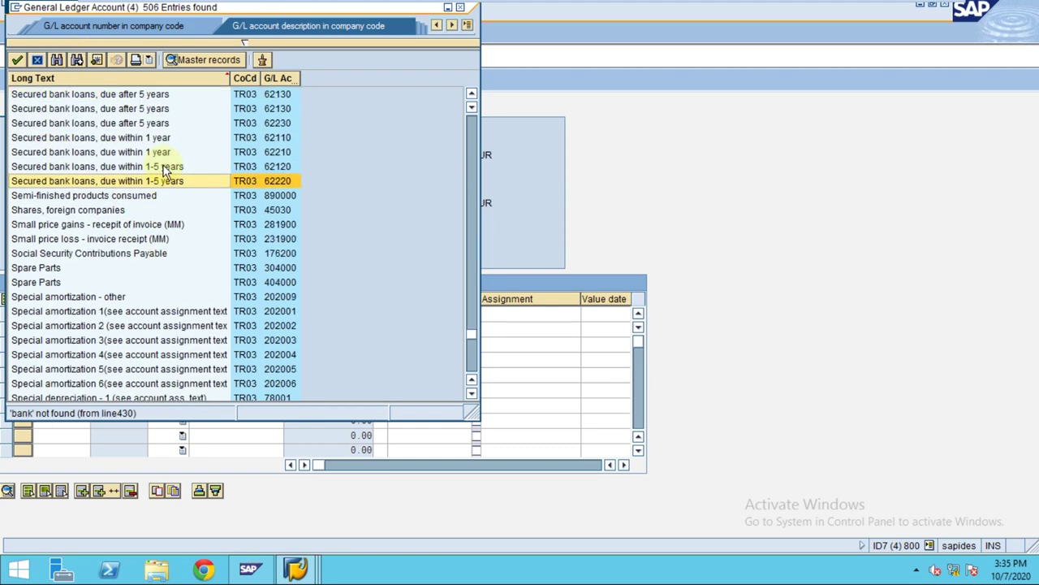
scroll(163, 168, "up", 3)
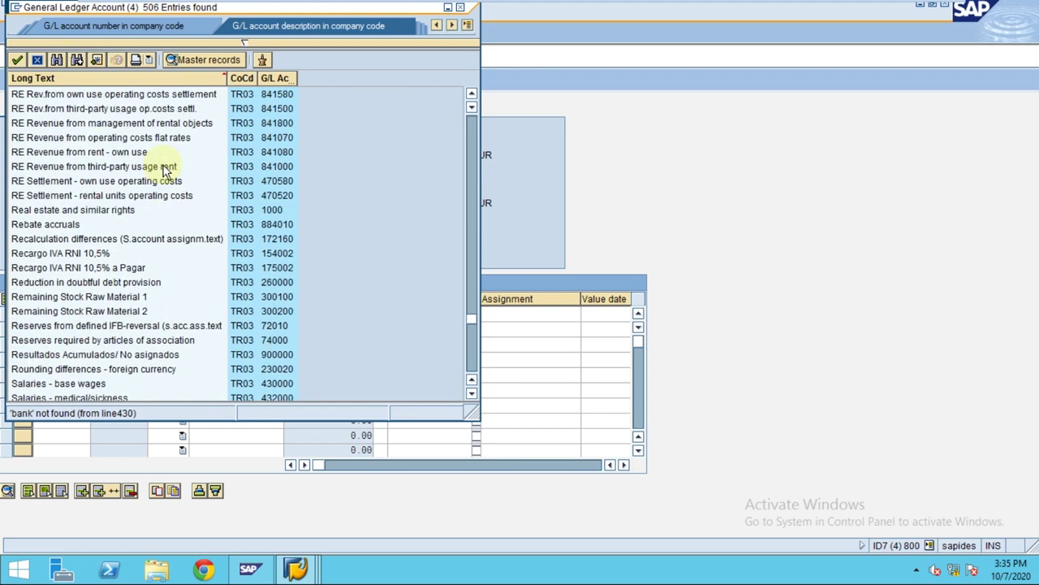
scroll(165, 169, "up", 10)
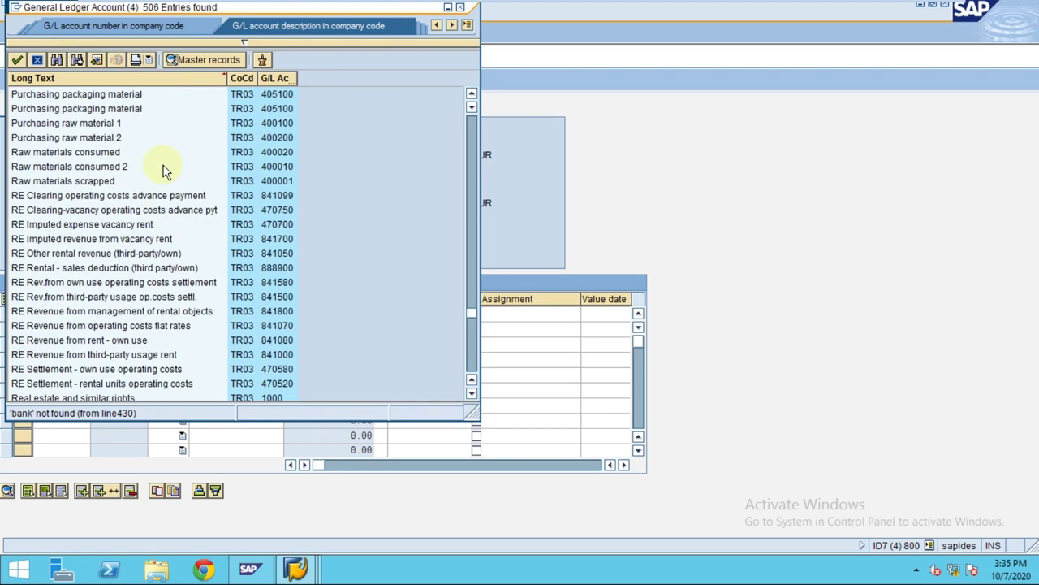
scroll(165, 169, "up", 5)
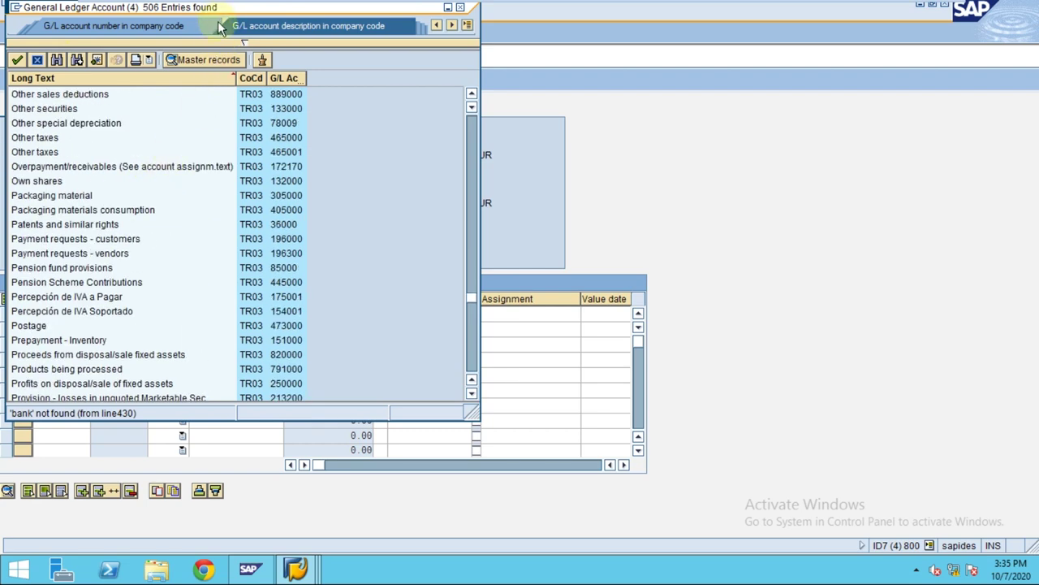
left_click_drag(220, 8, 446, 25)
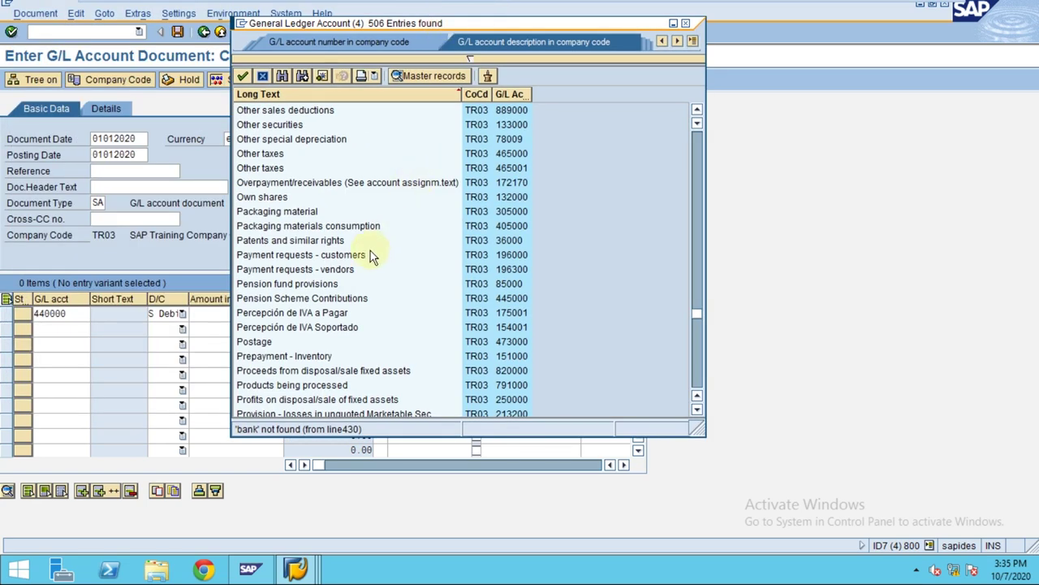
scroll(376, 254, "up", 3)
scroll(372, 256, "down", 2)
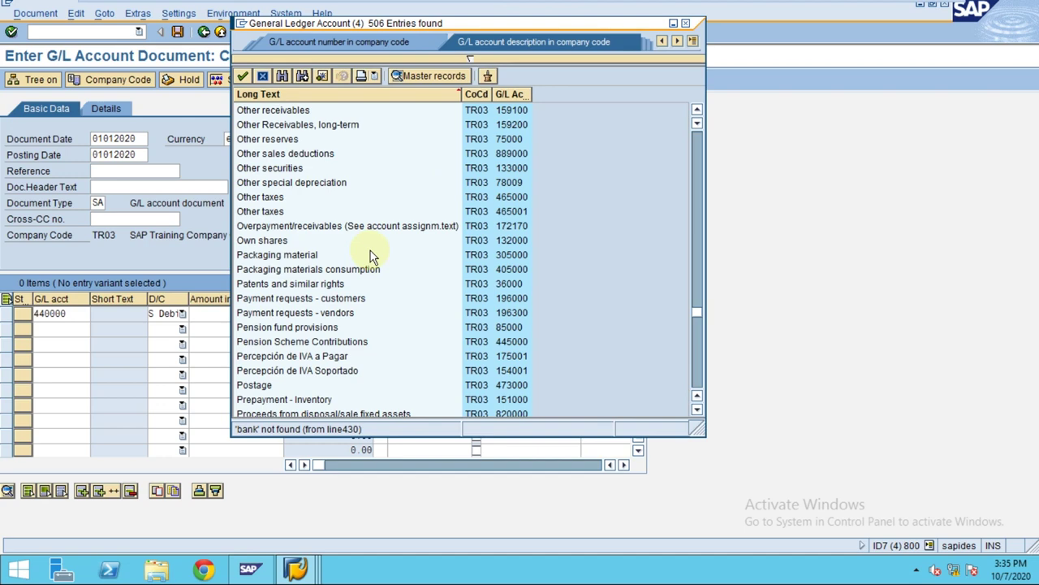
scroll(371, 256, "down", 1)
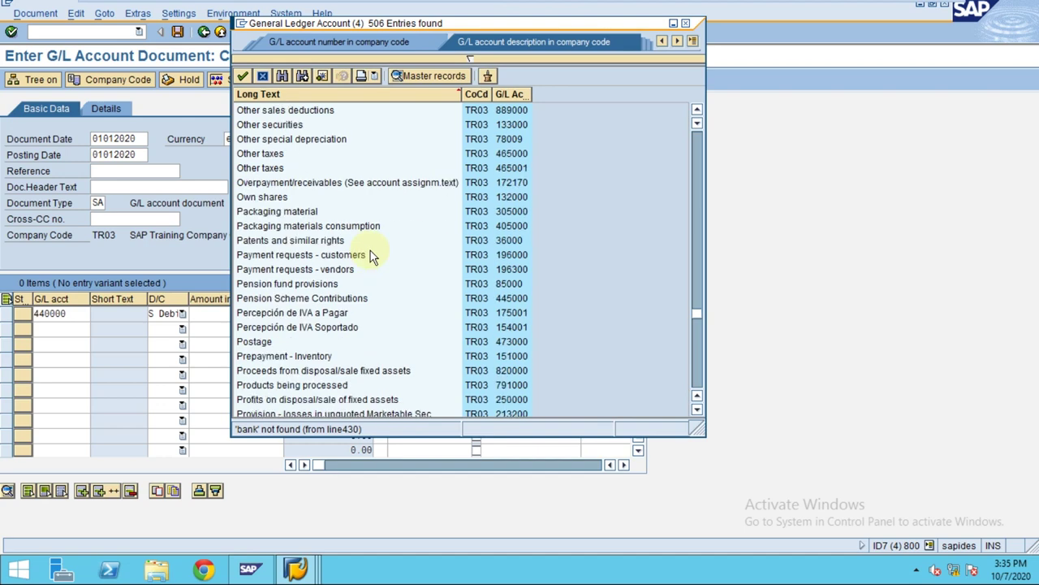
scroll(357, 303, "down", 1)
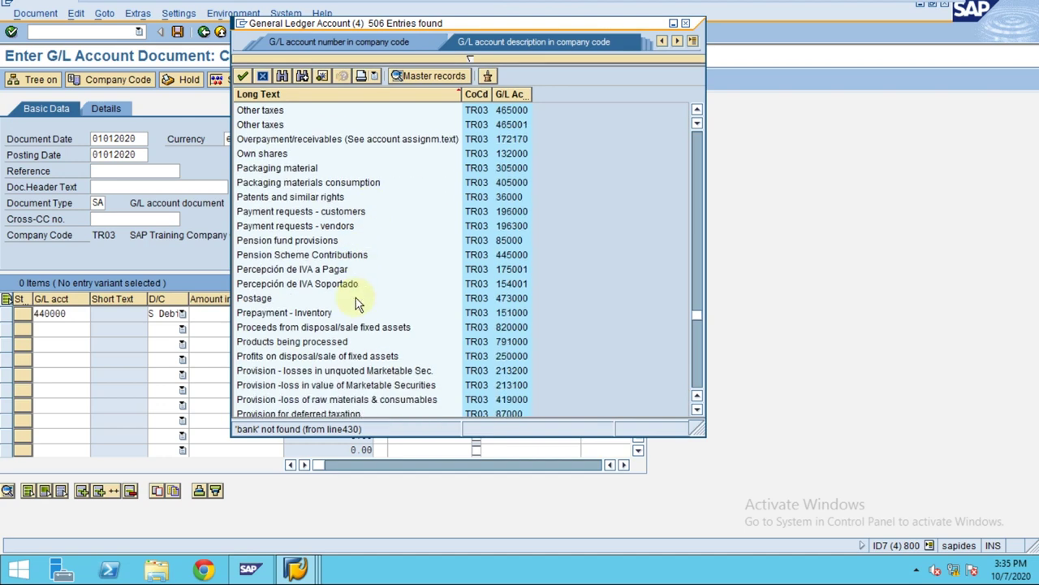
scroll(358, 304, "down", 1)
scroll(357, 304, "down", 1)
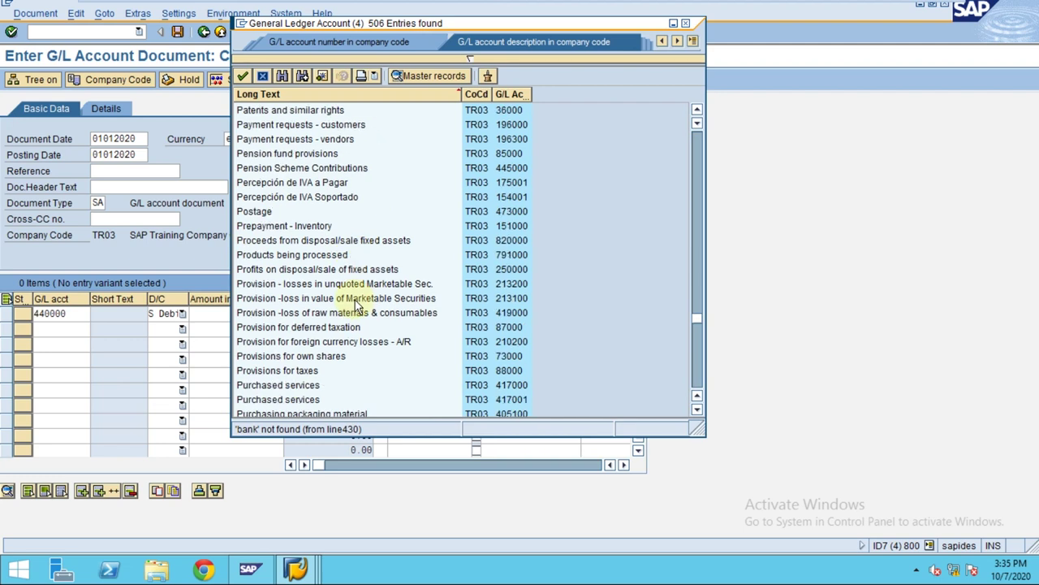
left_click(325, 356)
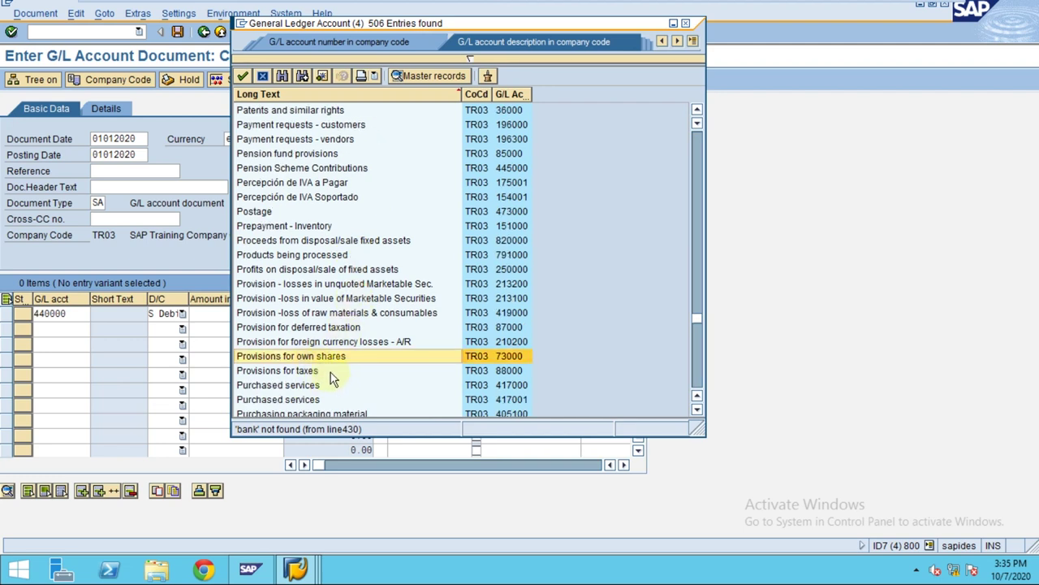
left_click(330, 371)
scroll(331, 375, "down", 1)
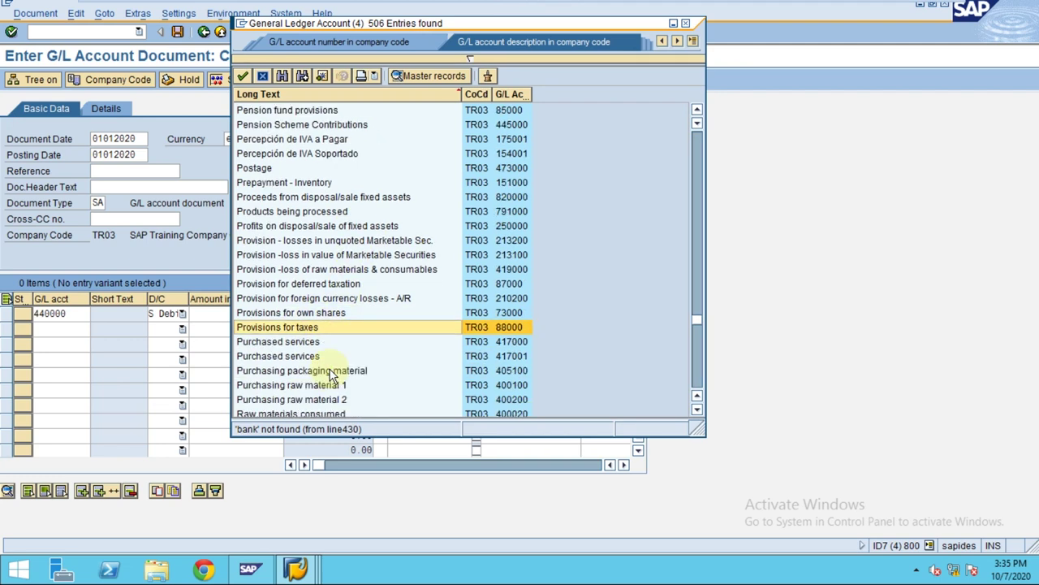
left_click(304, 240)
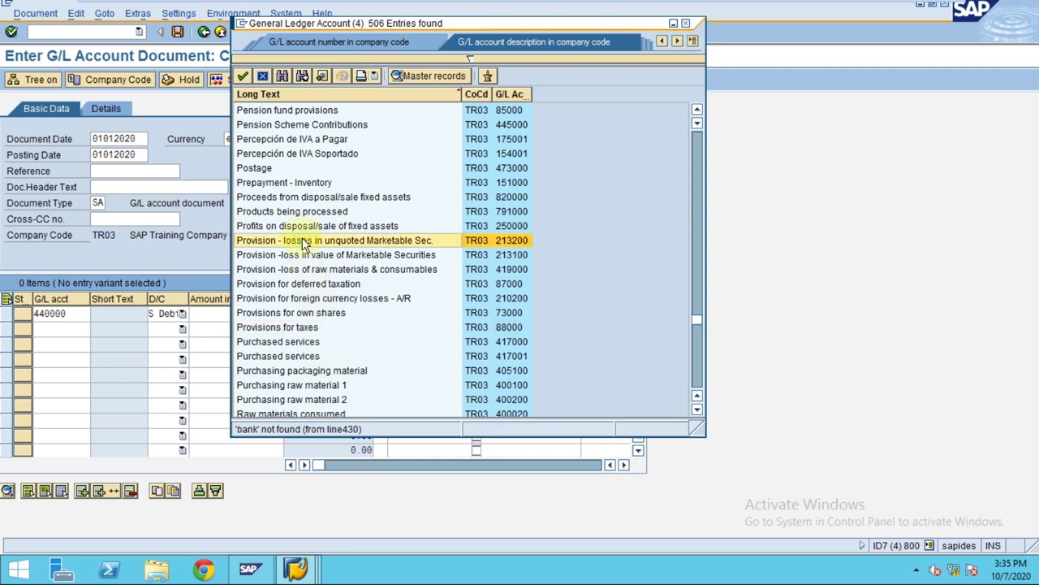
Search the G/L account list by description for "bank" and highlight the Bank Charges entry
left_click(297, 186)
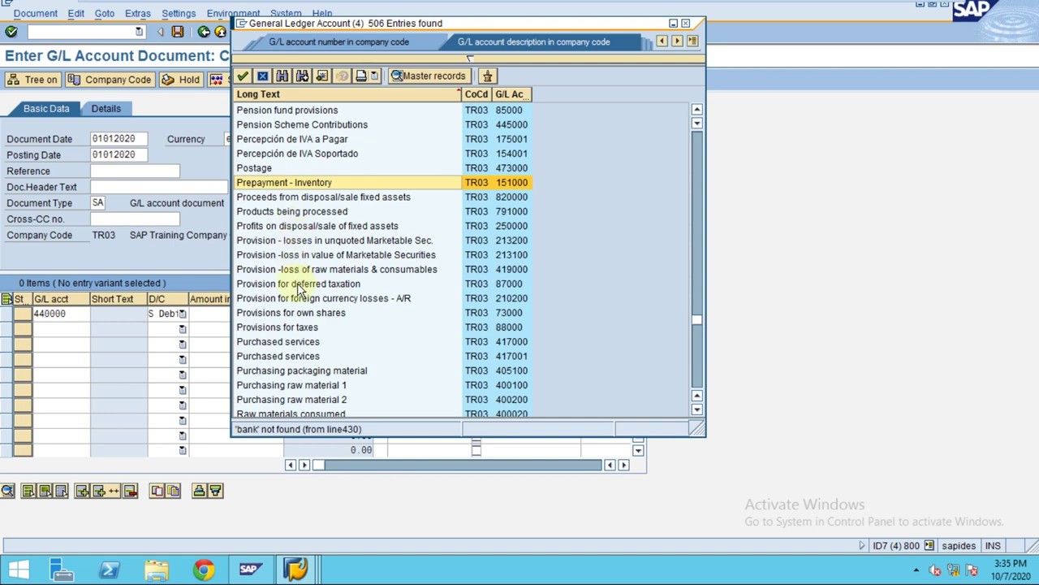
scroll(416, 224, "up", 6)
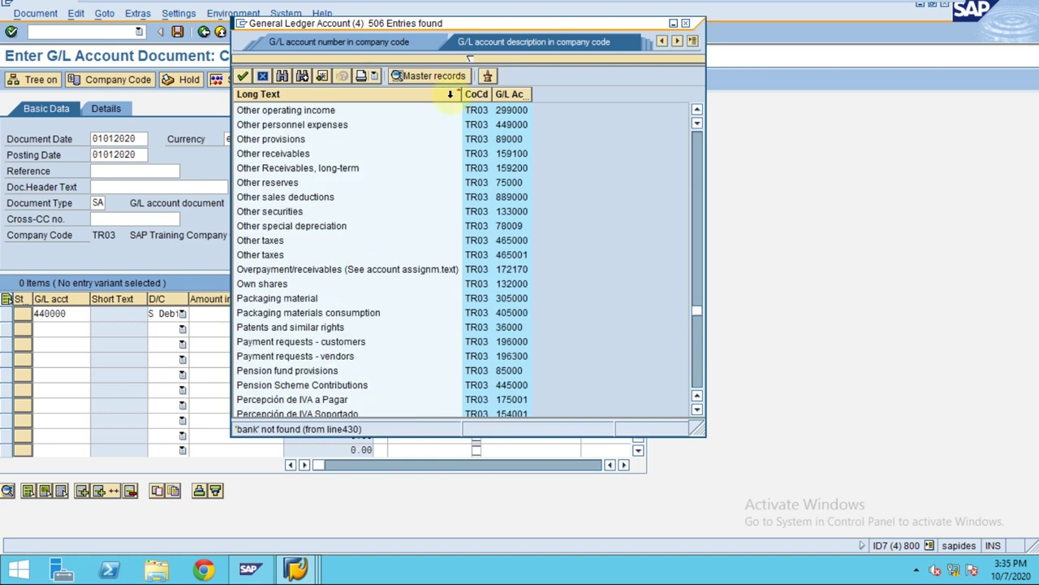
left_click(467, 56)
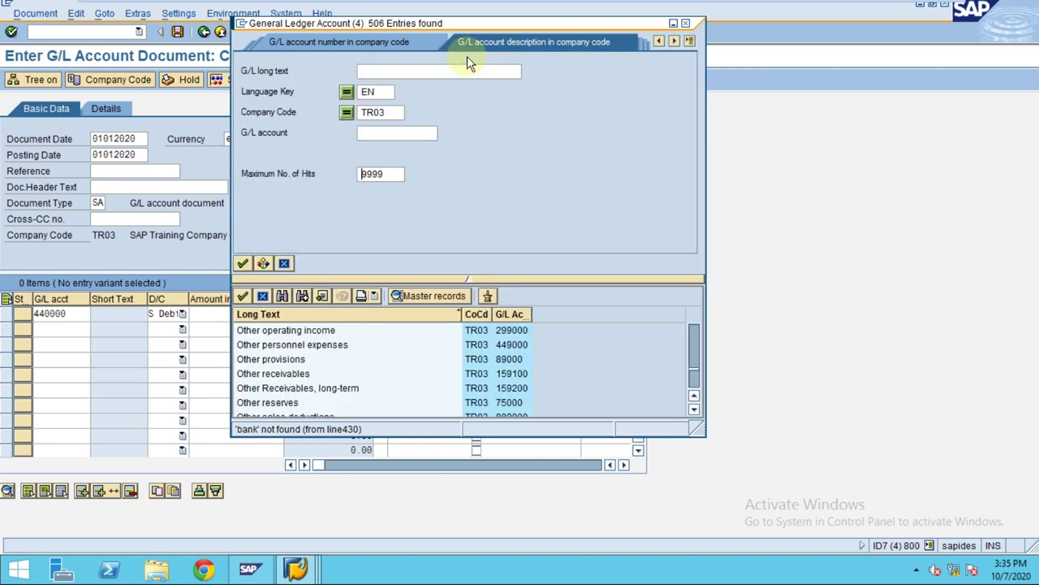
left_click(474, 283)
left_click(281, 76)
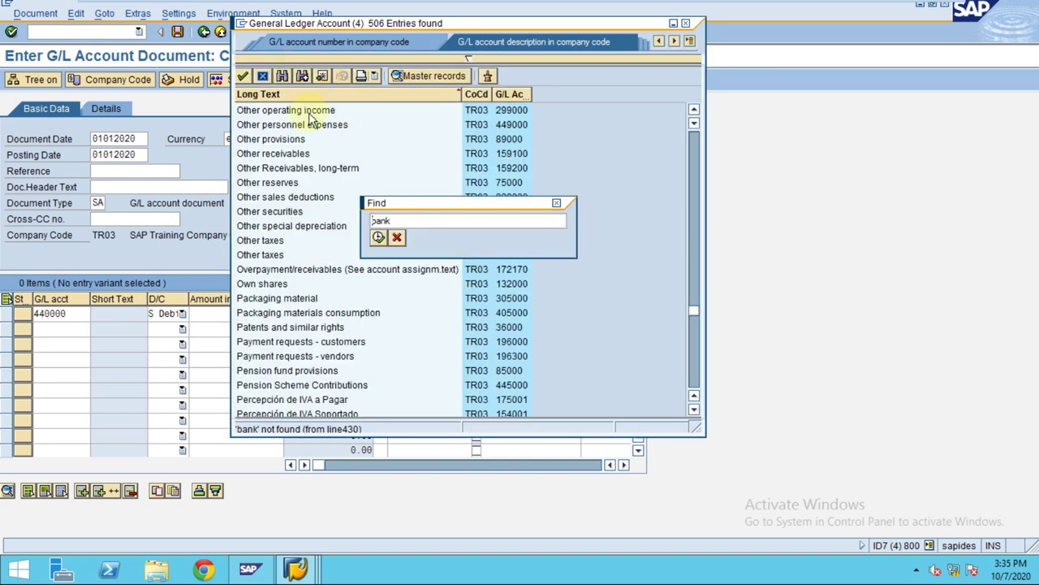
key("Return")
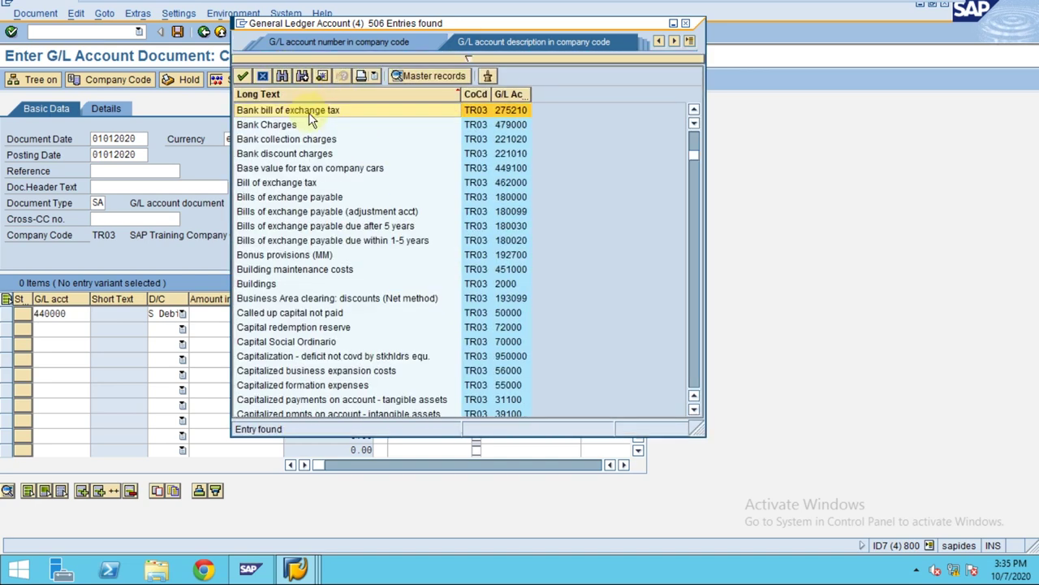
left_click(304, 122)
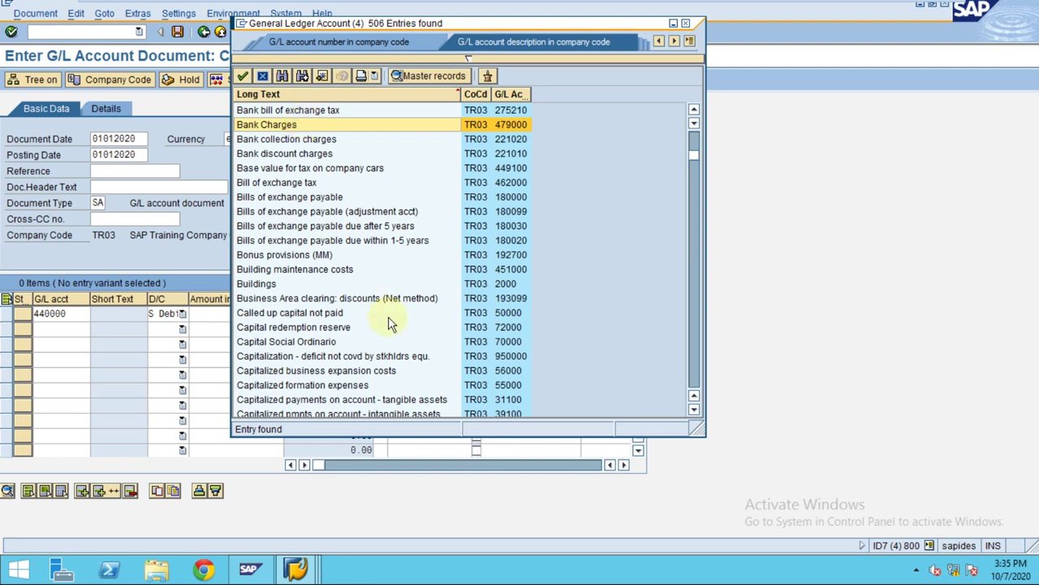
Examine the alphabetical G/L account descriptions following the bank entries for a suitable bank account
scroll(390, 323, "down", 1)
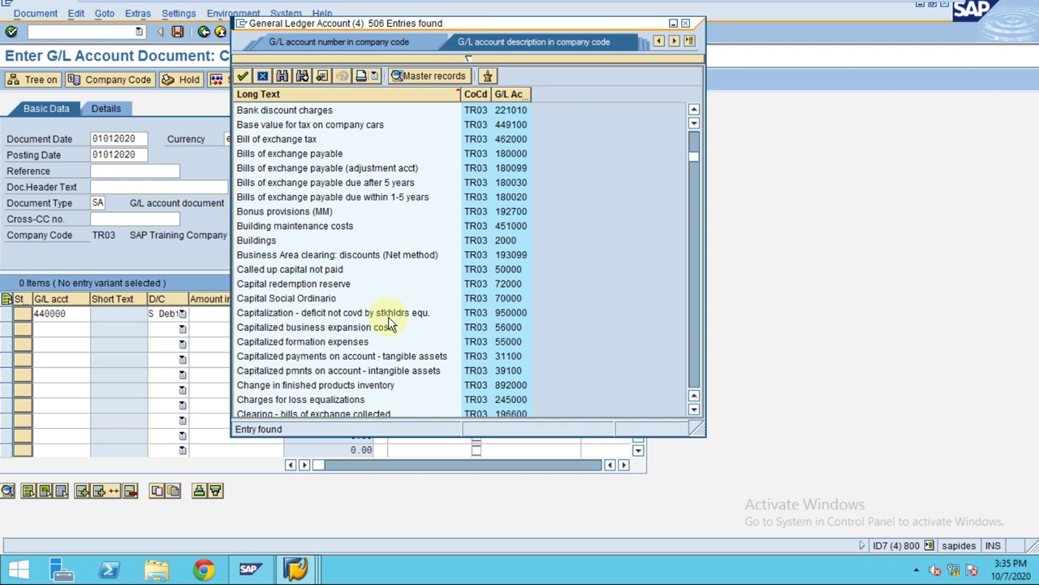
scroll(389, 323, "down", 4)
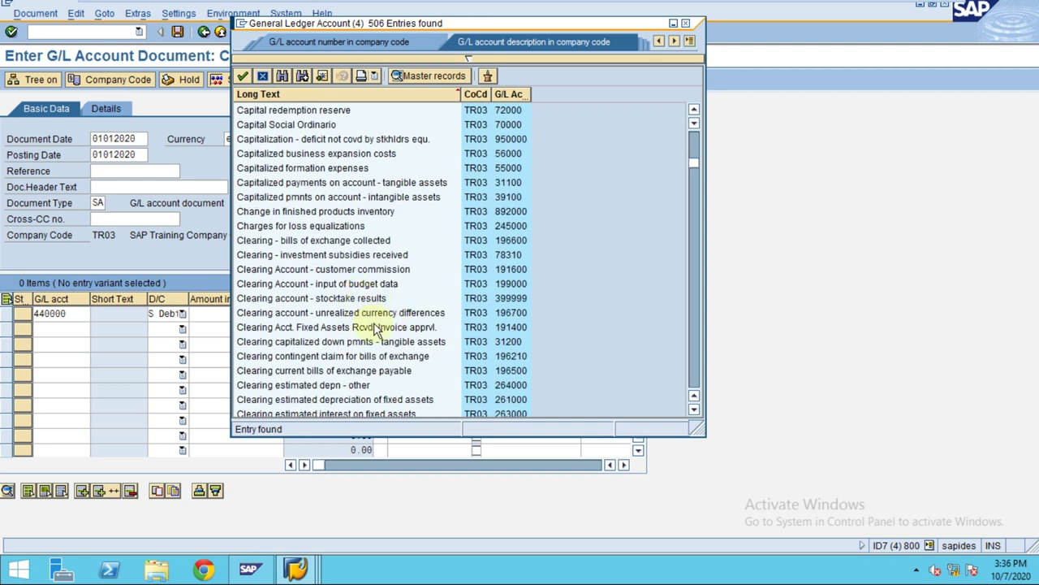
scroll(375, 327, "down", 2)
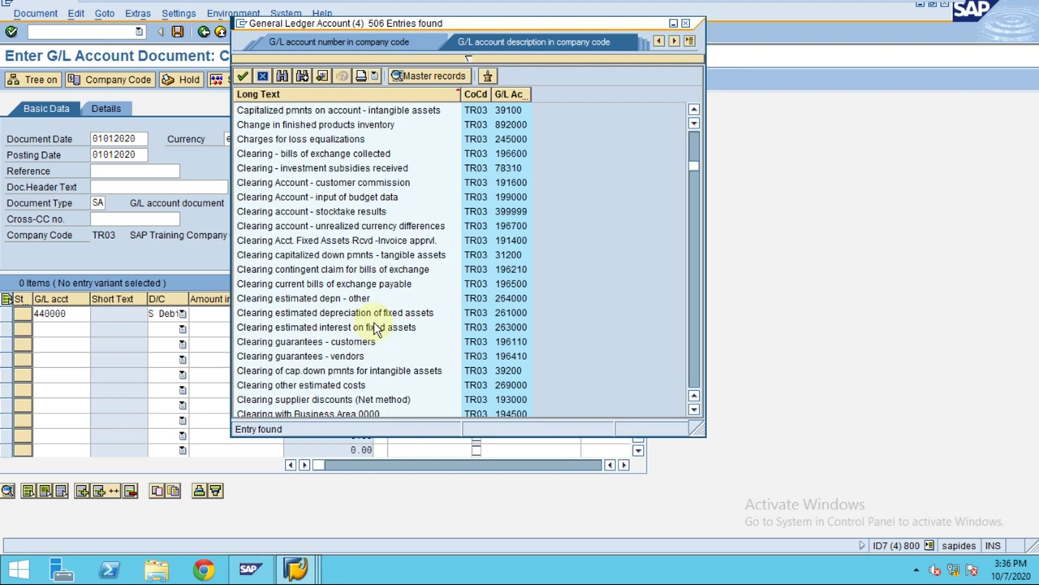
scroll(375, 328, "down", 2)
scroll(375, 327, "down", 1)
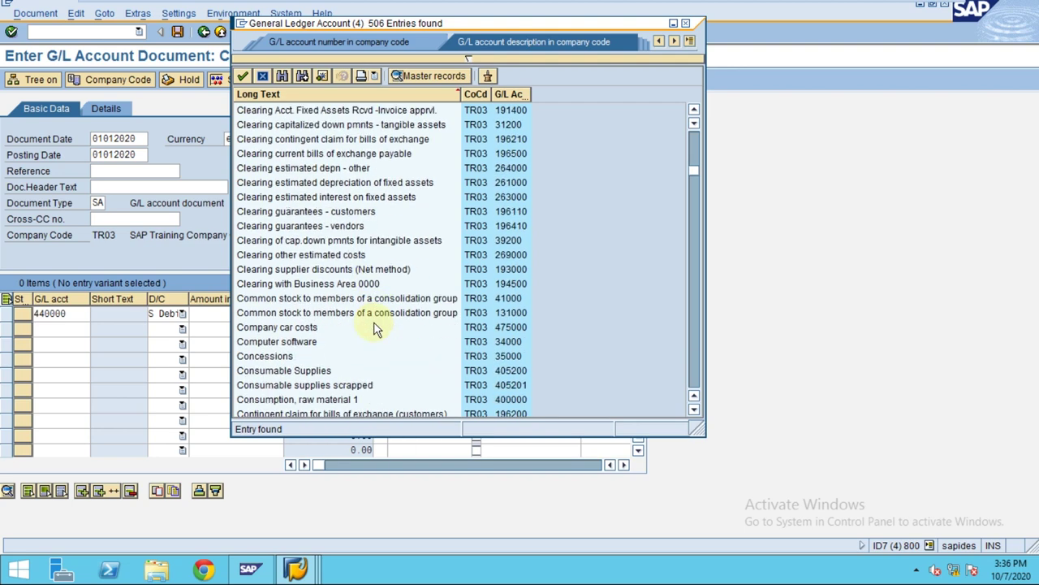
scroll(375, 327, "down", 3)
scroll(375, 327, "down", 2)
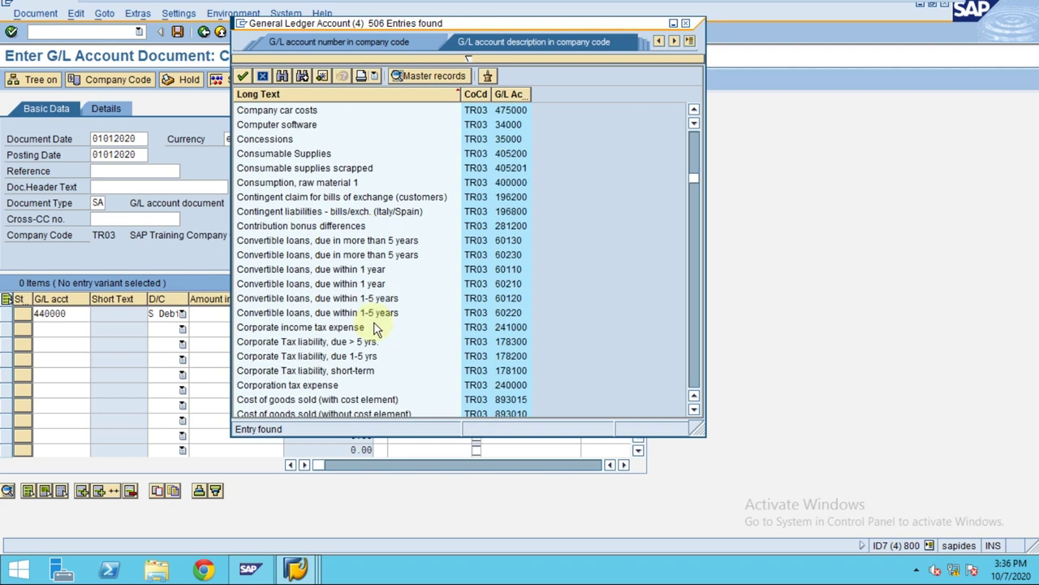
scroll(375, 327, "down", 7)
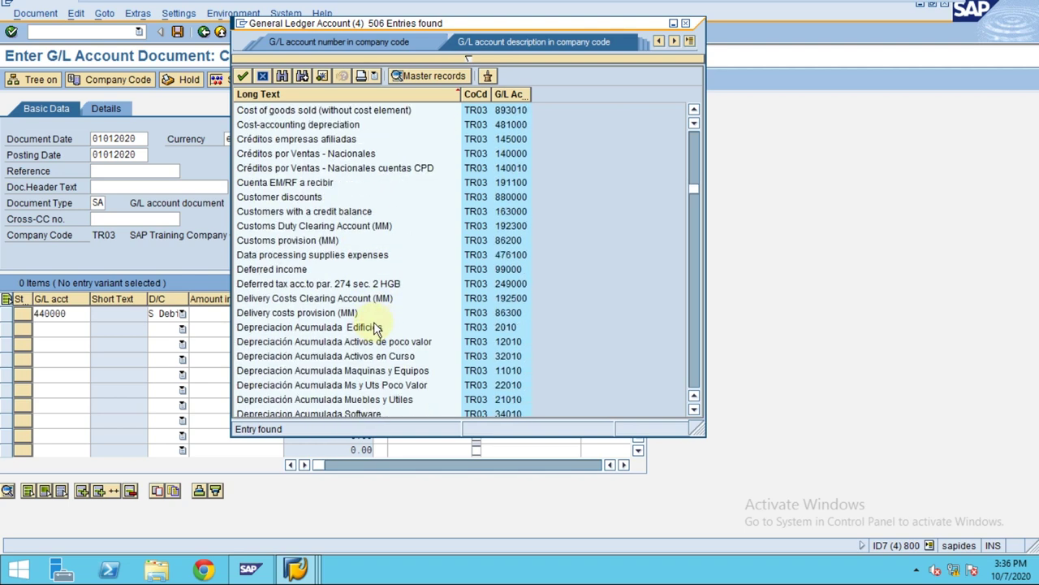
scroll(375, 327, "down", 6)
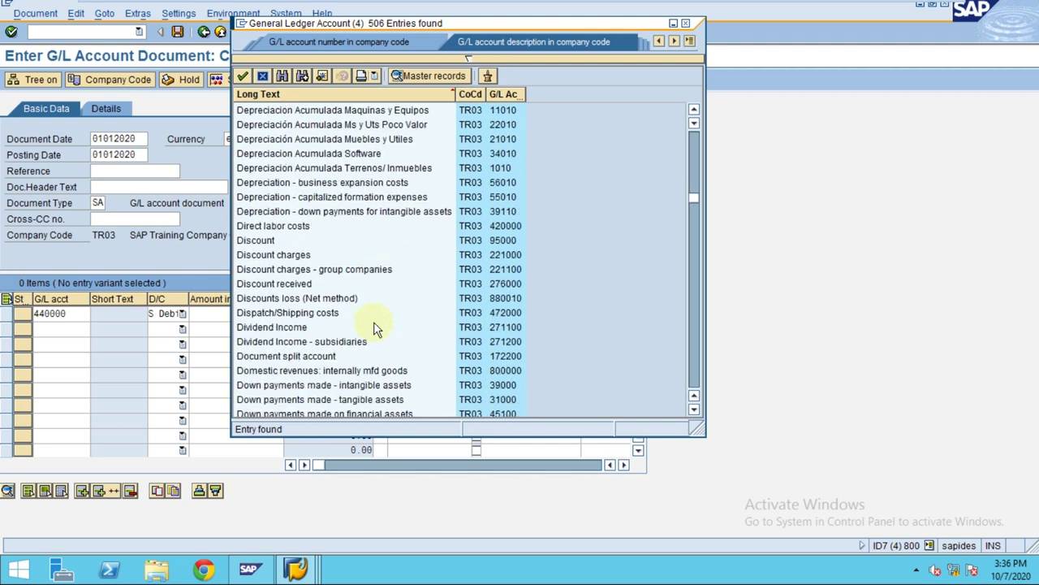
scroll(375, 327, "down", 8)
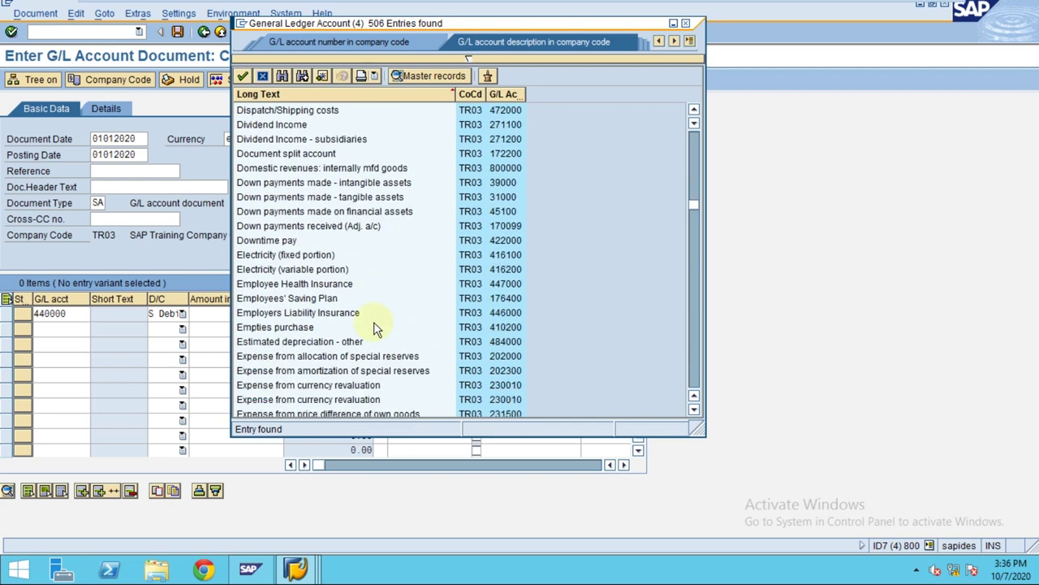
scroll(375, 327, "down", 3)
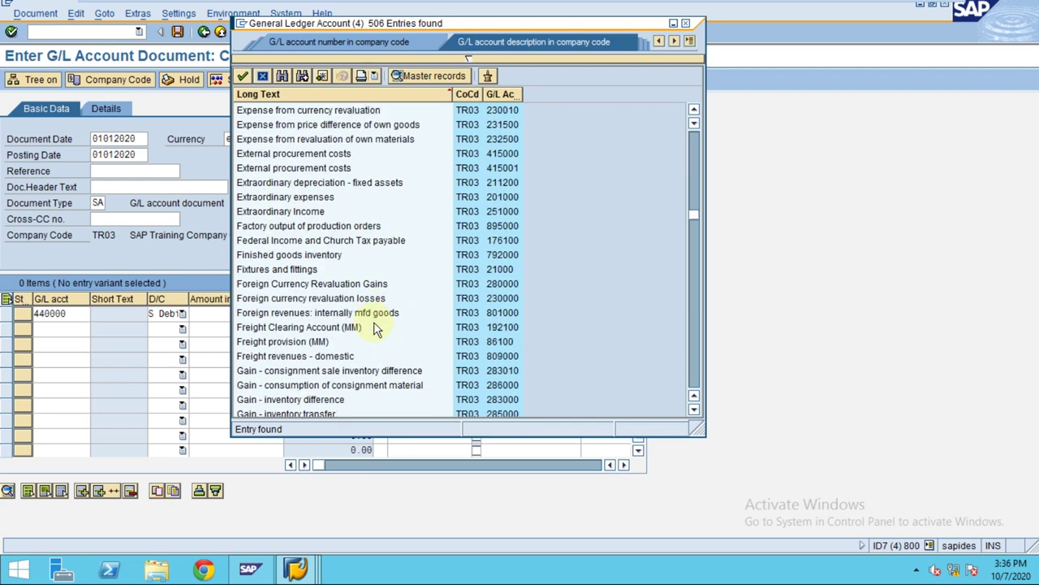
scroll(375, 327, "down", 6)
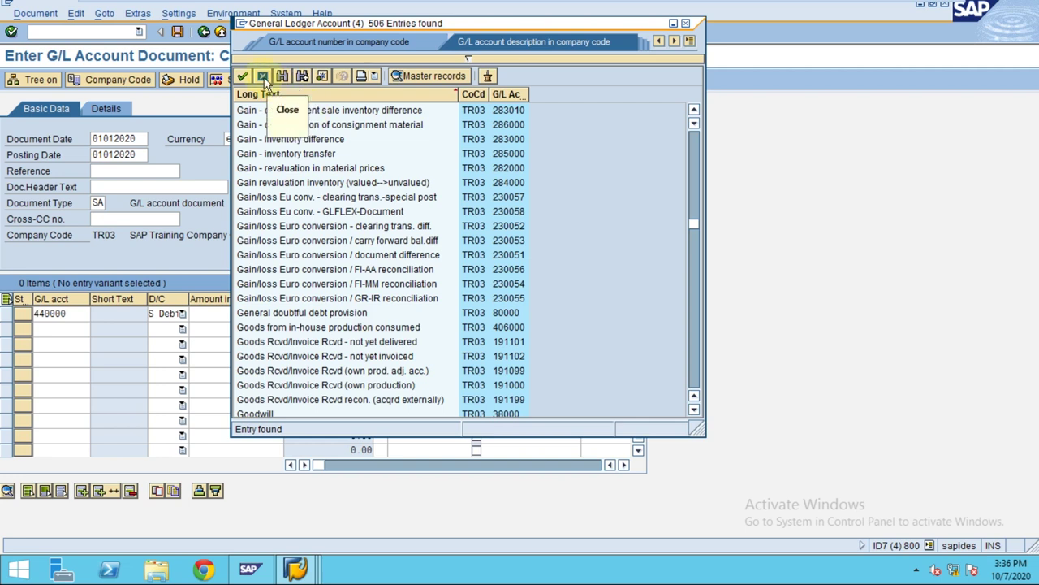
Sort the account list by G/L account number, examine it for a bank account, and close the list without choosing one
left_click(509, 95)
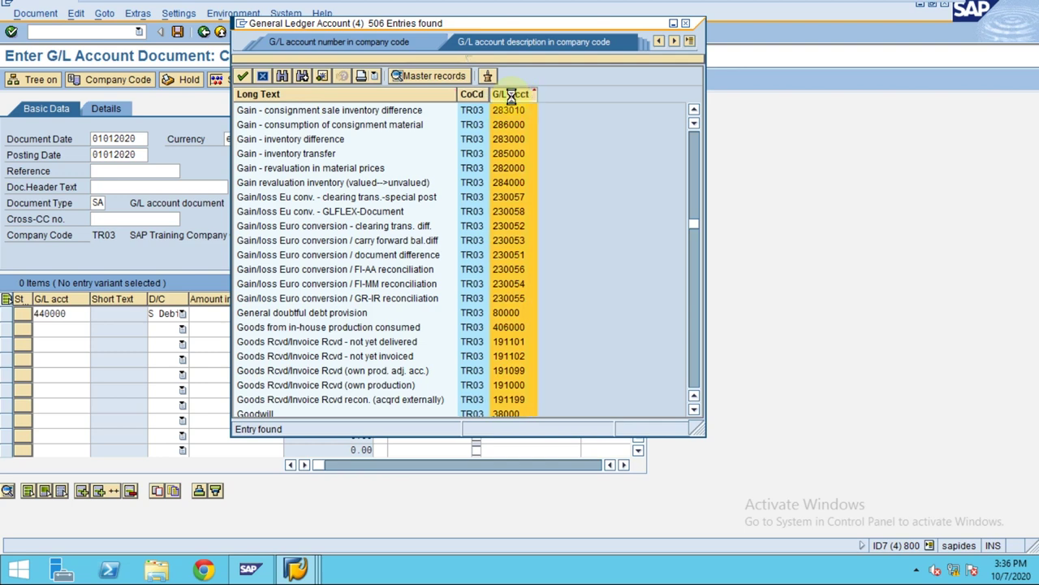
scroll(516, 260, "down", 12)
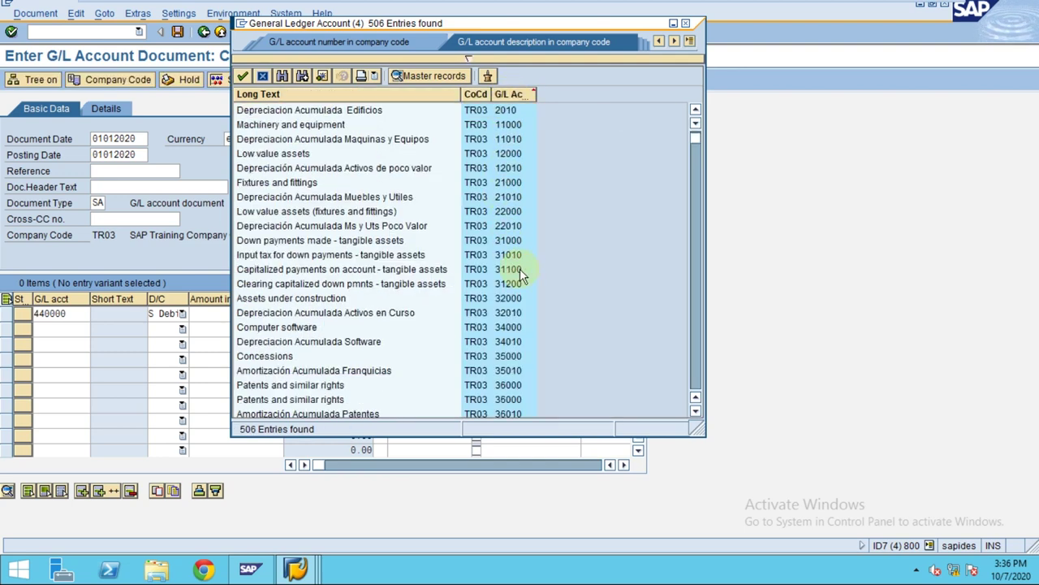
scroll(519, 268, "down", 5)
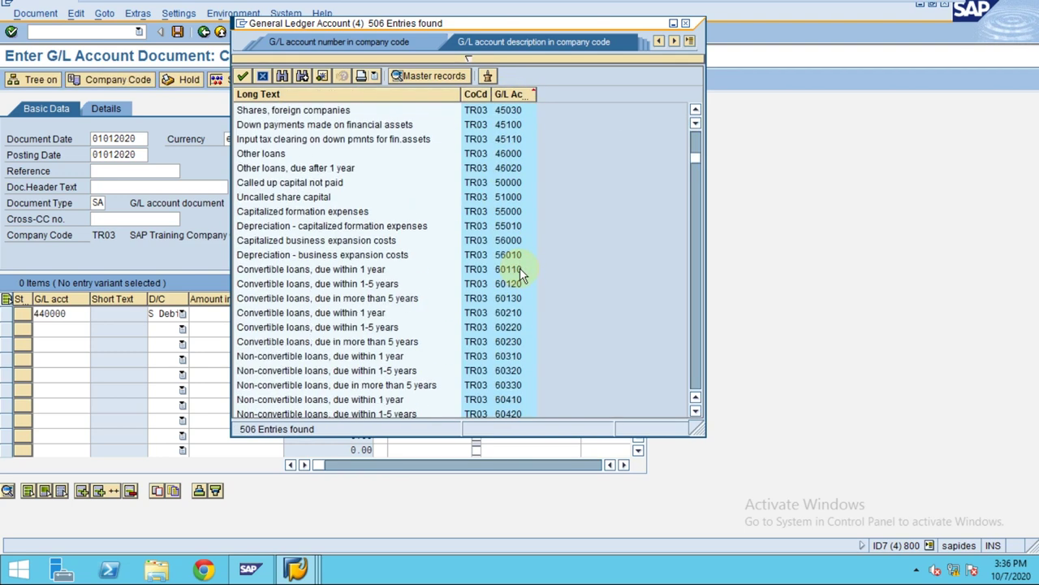
scroll(518, 268, "down", 14)
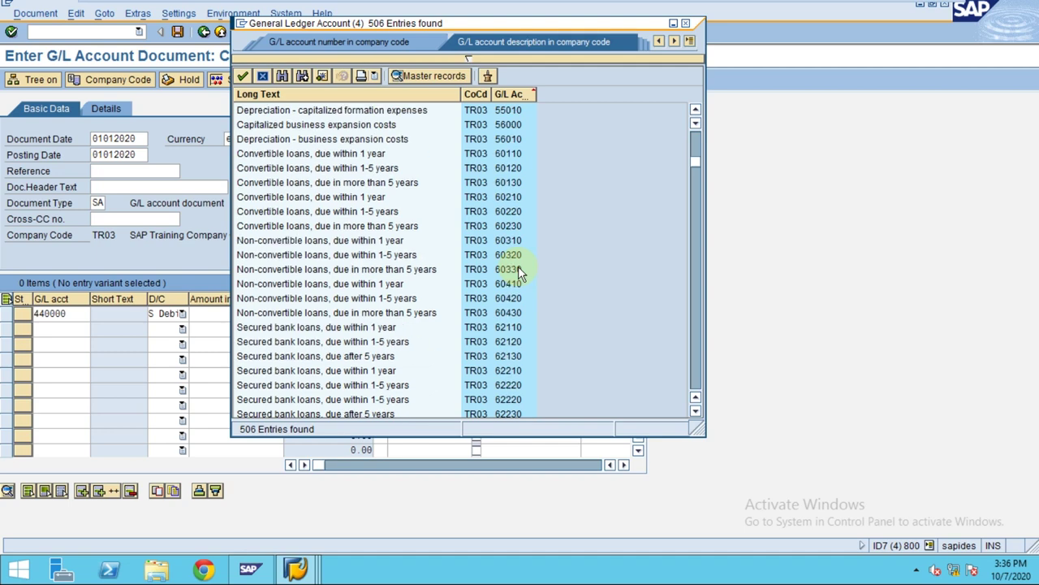
scroll(518, 269, "down", 4)
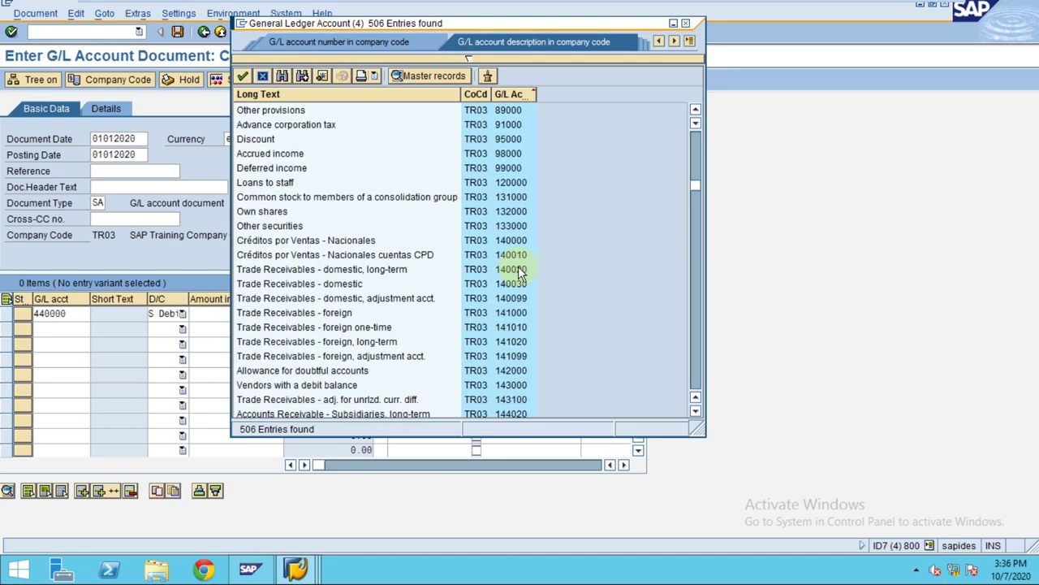
scroll(518, 269, "down", 8)
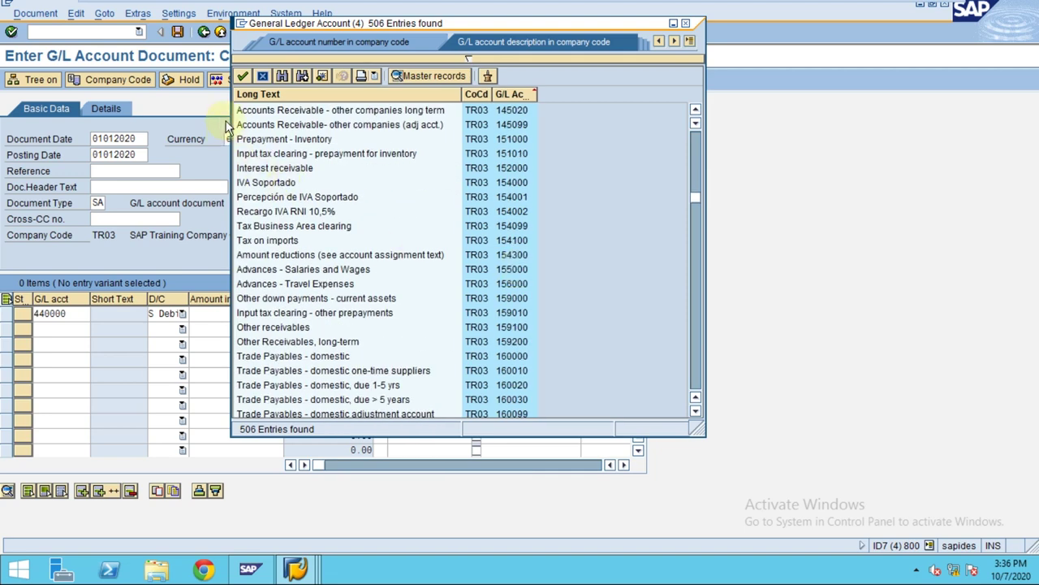
left_click(260, 79)
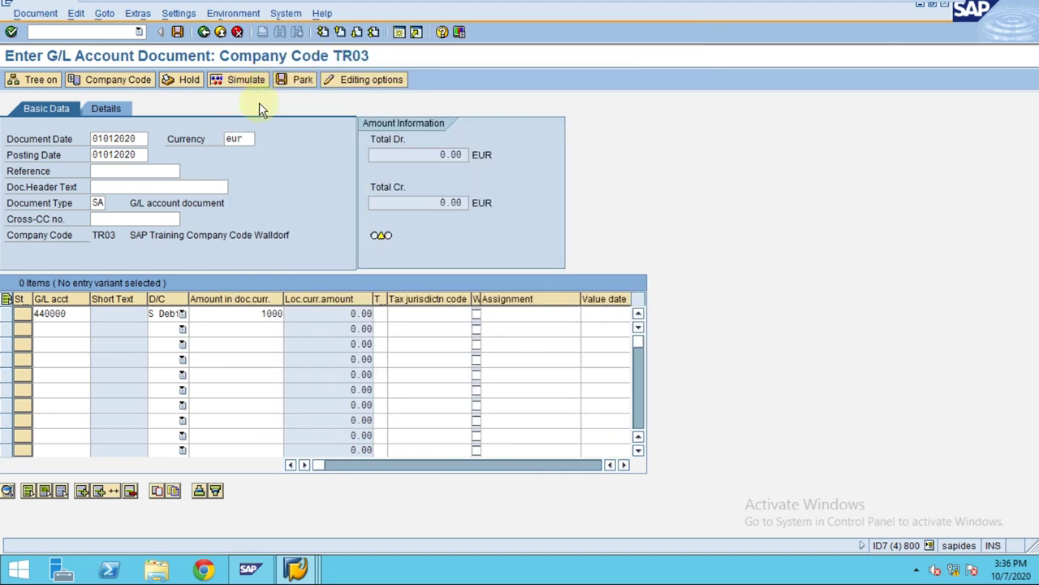
Open a new session and start transaction fs00 for editing G/L accounts centrally
left_click(399, 31)
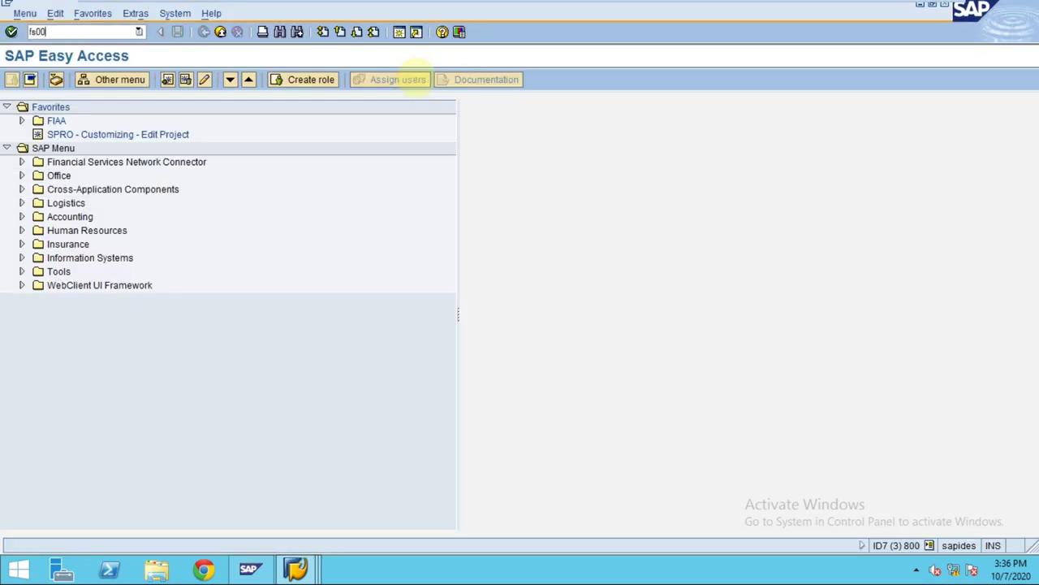
type("fs00")
key("Return")
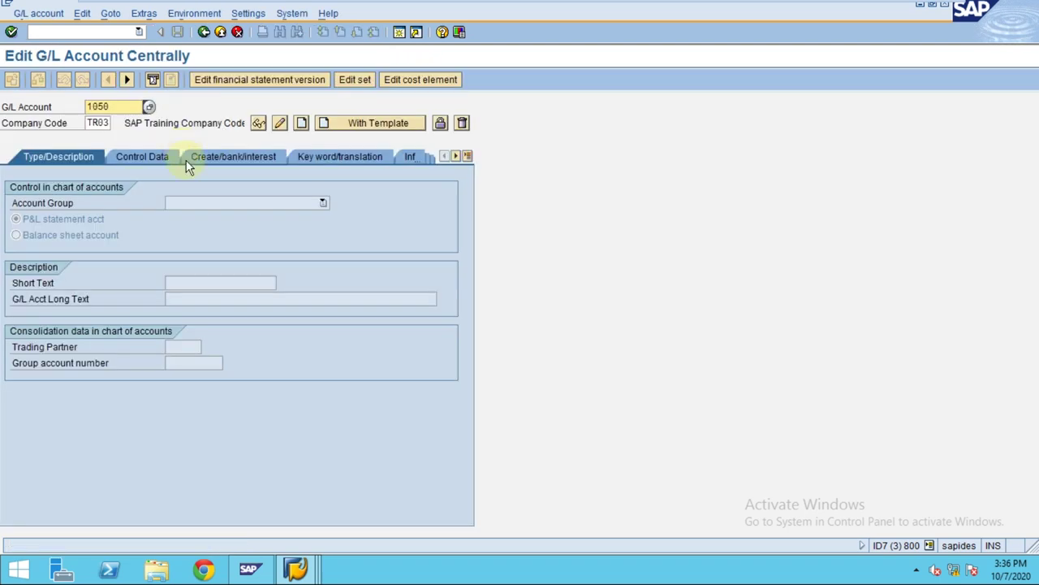
Set the G/L account number to 130010 for company code TR03
left_click_drag(112, 106, 12, 105)
type("500")
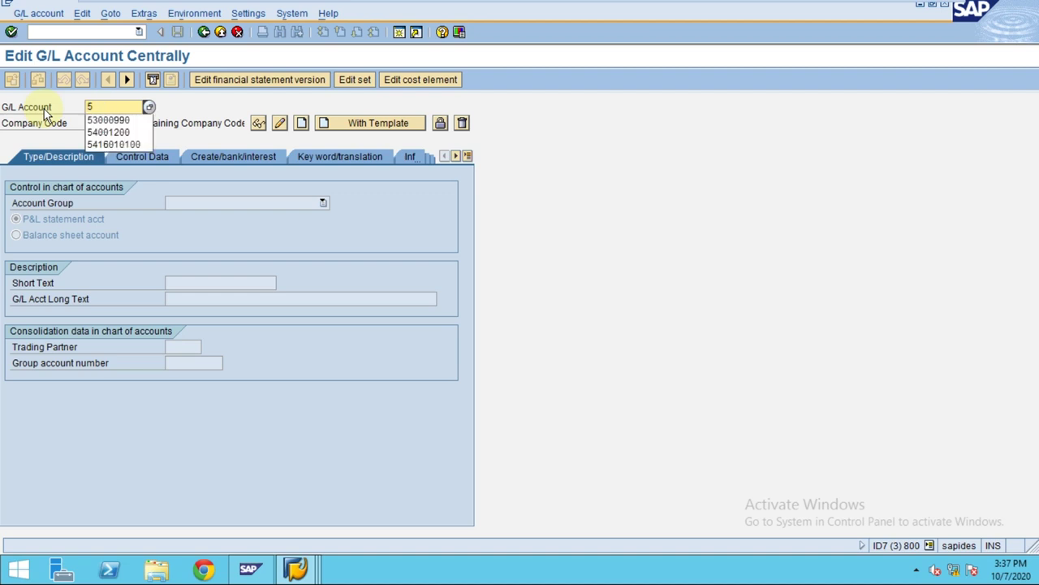
type("100")
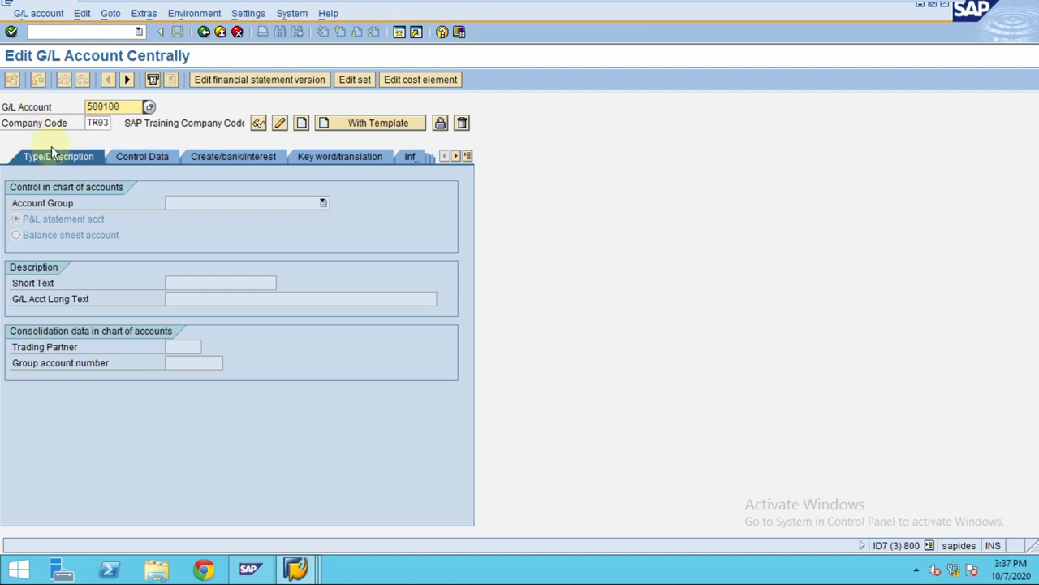
double_click(95, 107)
key("Home")
key("Delete")
type("1")
key("BackSpace")
type("2")
key("BackSpace")
type("13")
Try to open account 130010 for change, dismiss the notice, and start creating the account in company code TR03
left_click(281, 123)
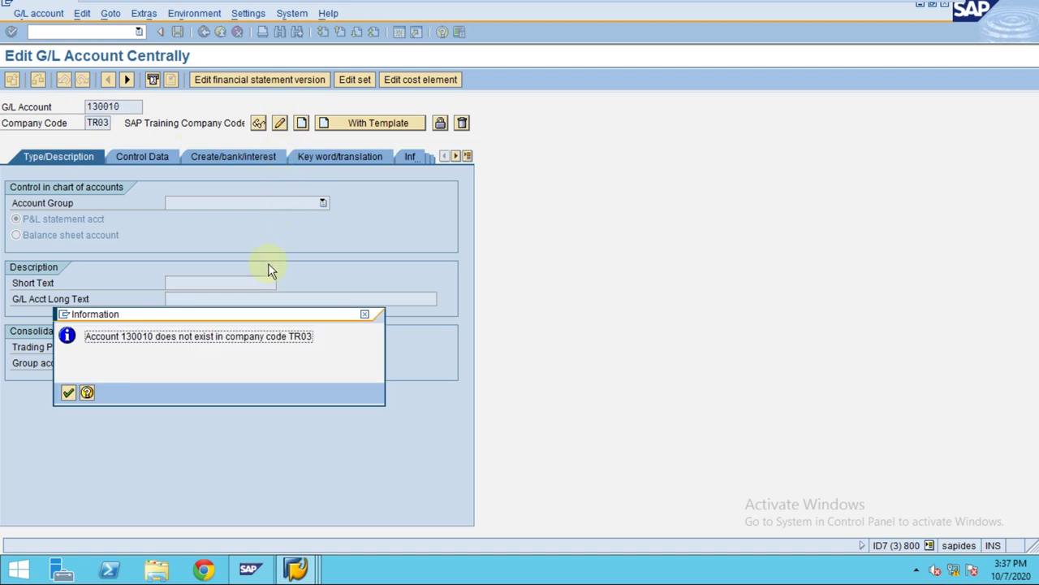
left_click(68, 393)
left_click(301, 122)
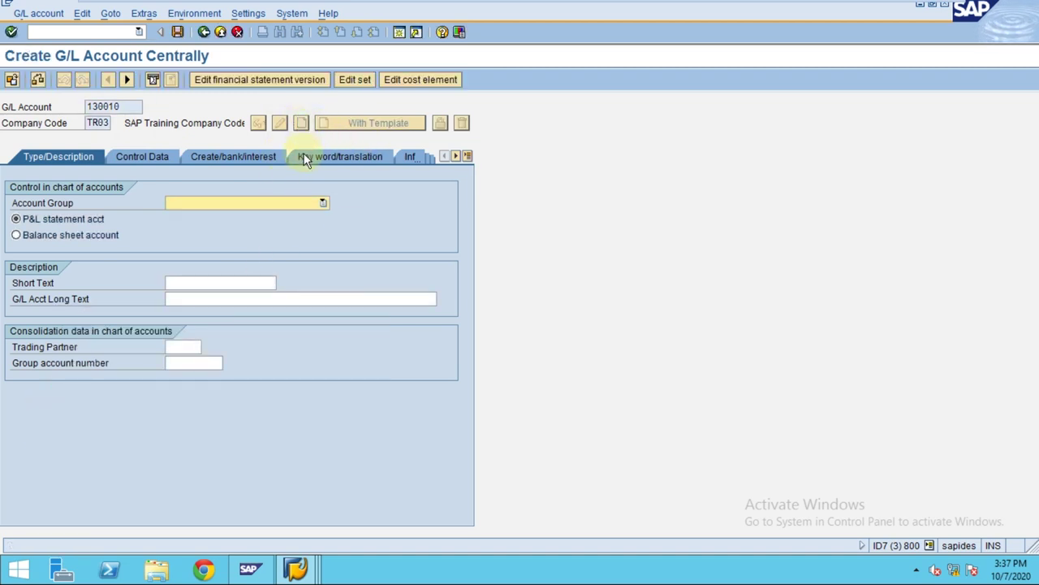
Assign the new G/L account to the account group CASH Liquid funds accounts
left_click(307, 203)
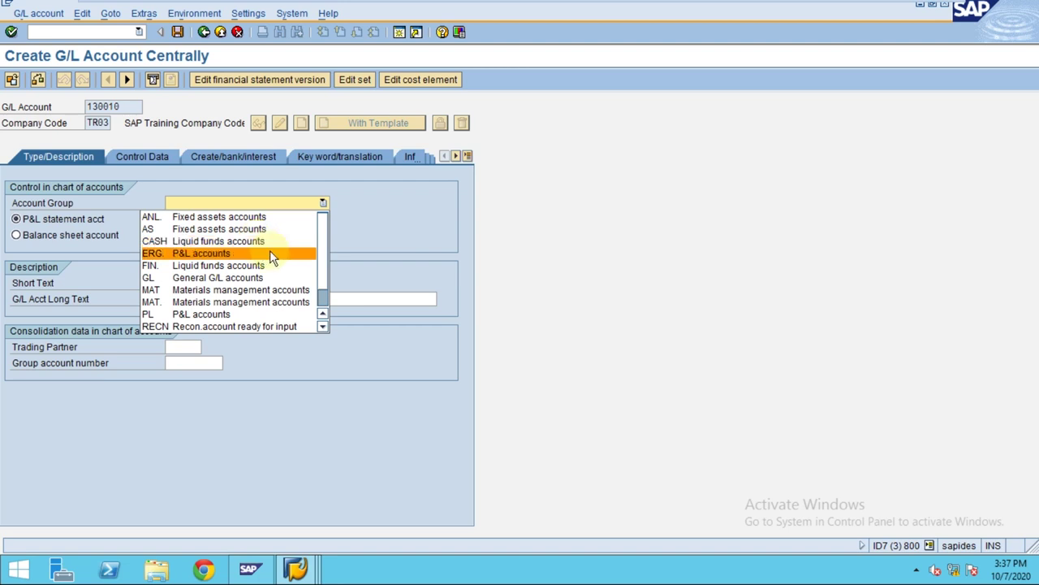
scroll(324, 262, "down", 2)
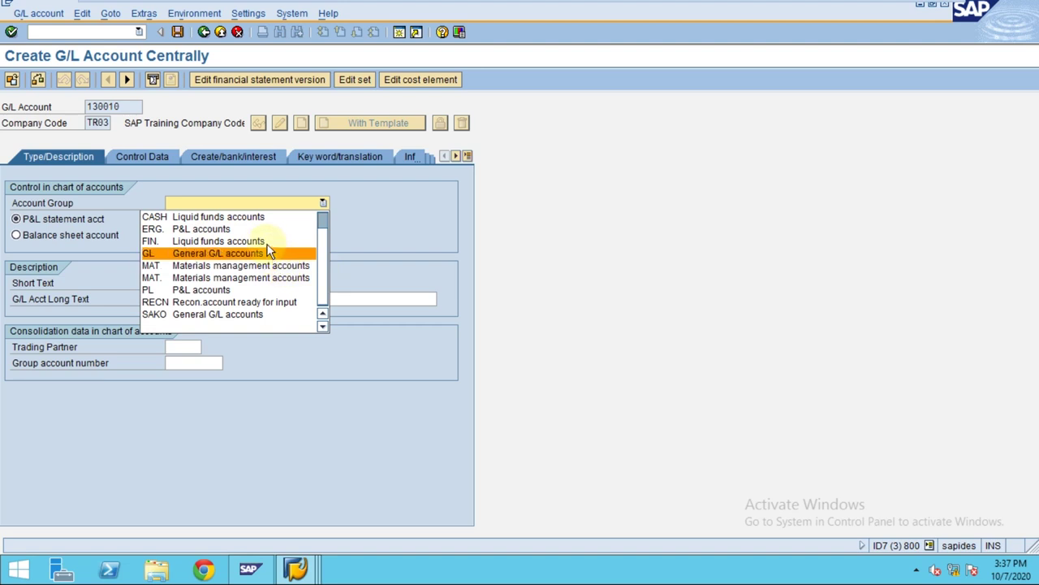
left_click(263, 218)
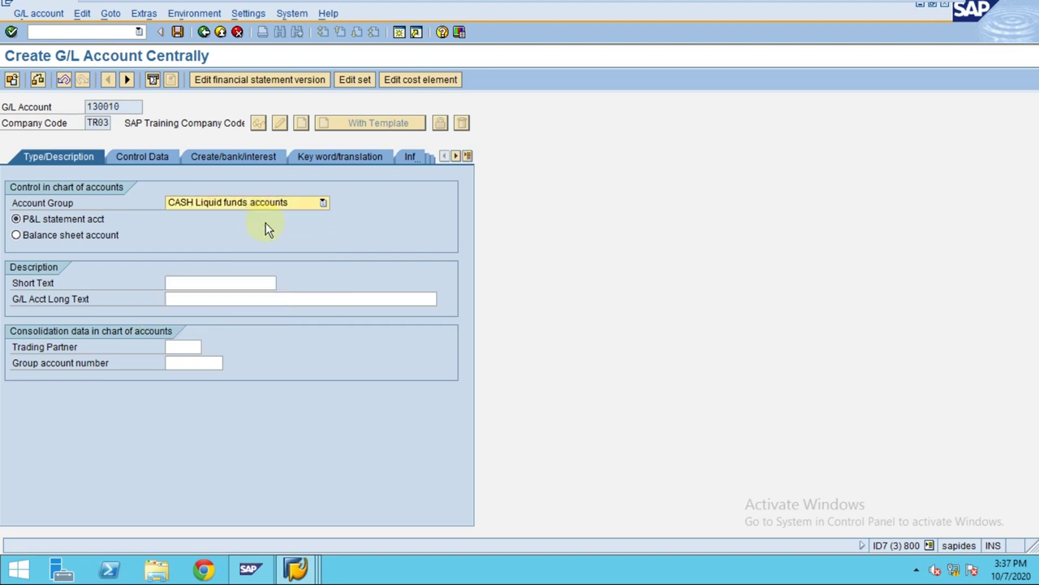
Describe the account with short text "Citibank-Main Acc" and long text "Citibank - Main Account"
left_click(231, 281)
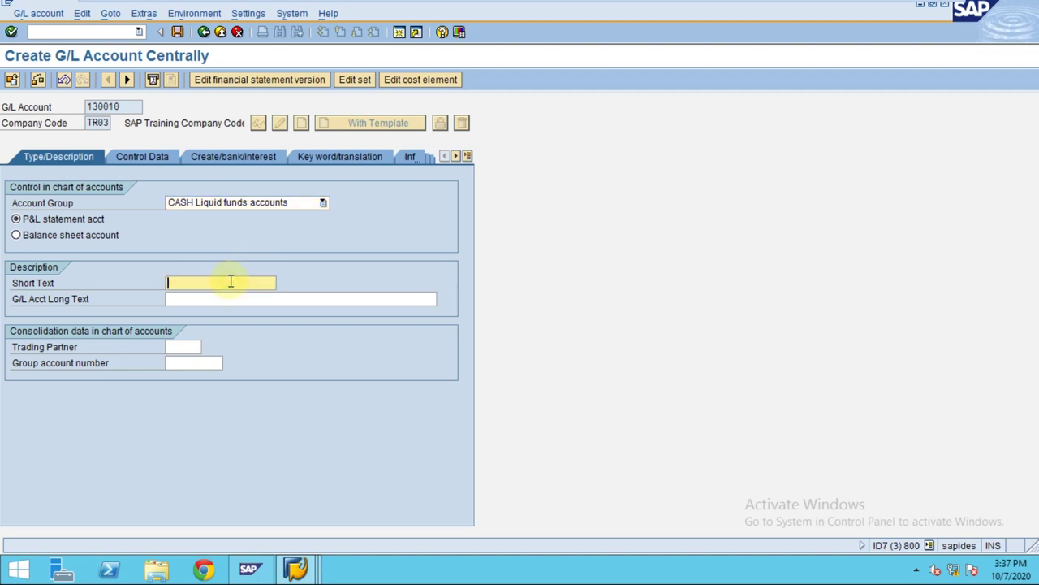
type("Citibank")
type("-Mi")
type("a")
type("in Acc")
key("Tab")
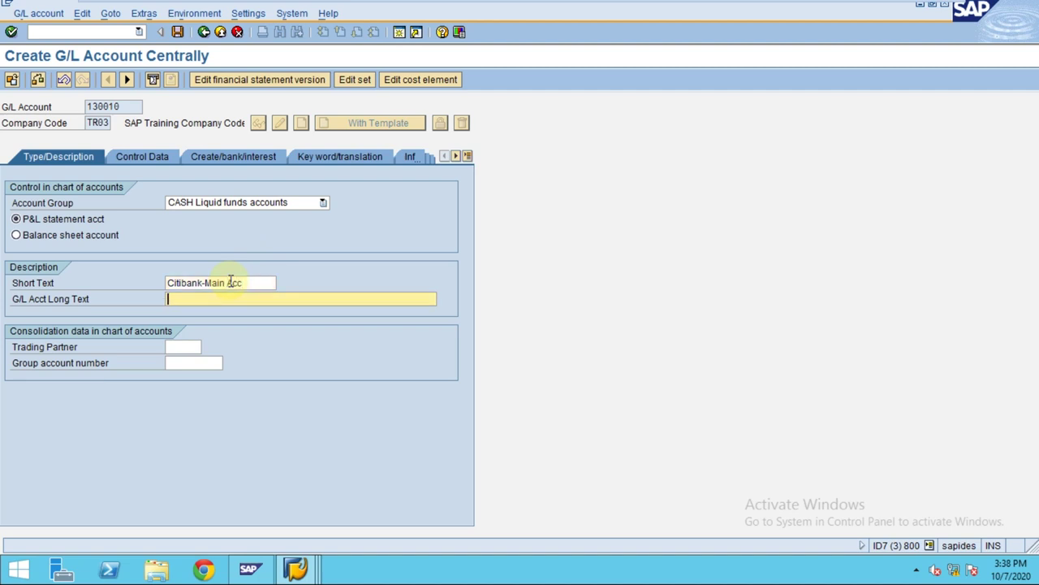
type("Citibank - Main Account")
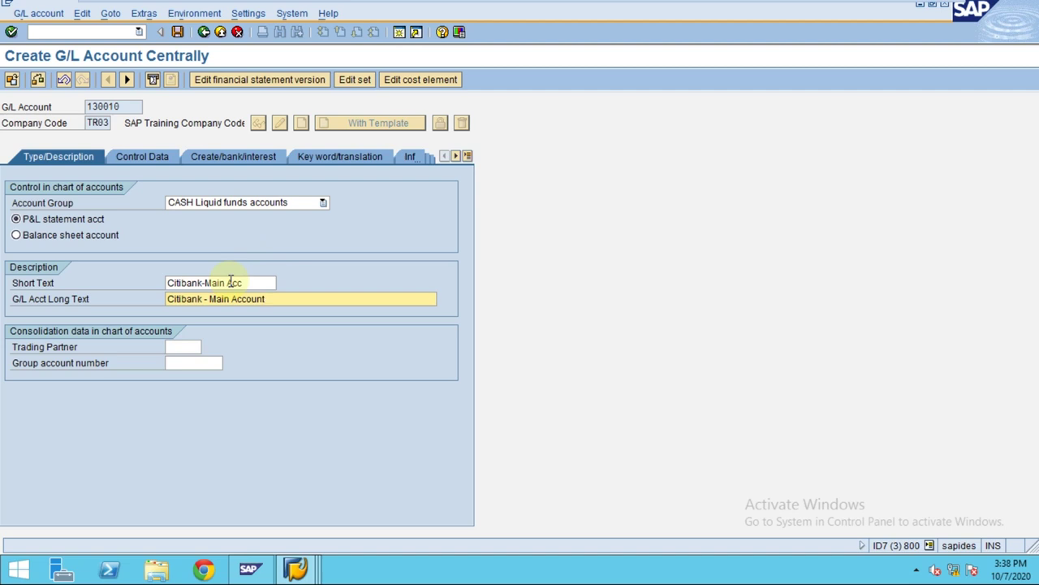
Enable line item display in the account's company code control data
left_click(144, 156)
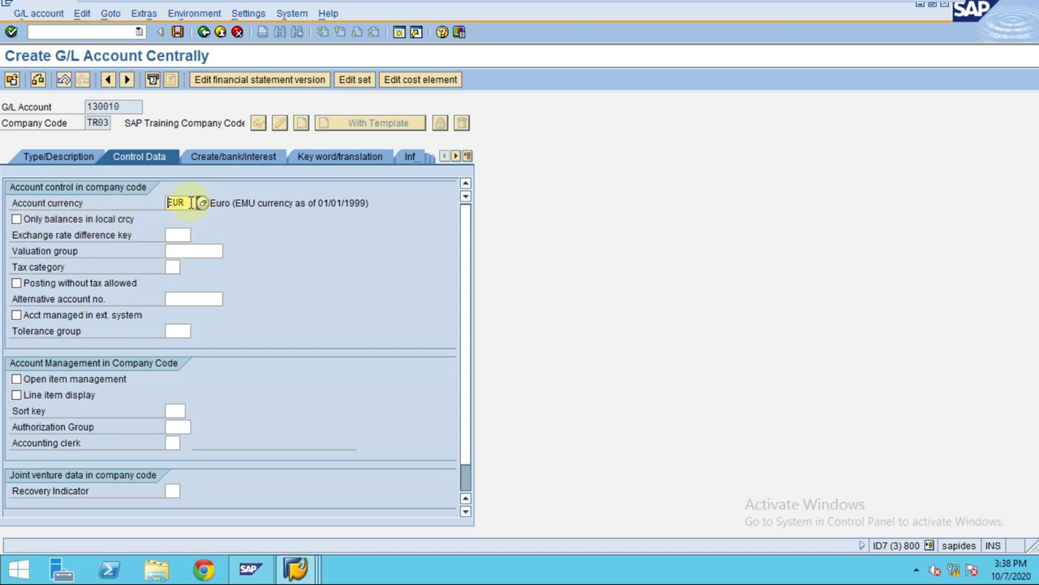
left_click_drag(195, 203, 101, 204)
left_click(47, 392)
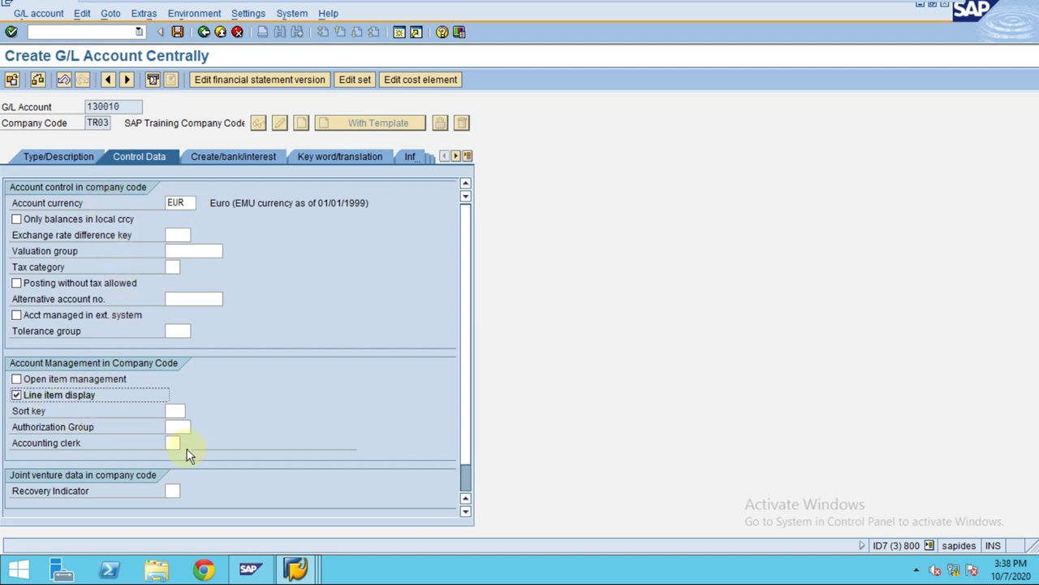
Sort the available sort keys by description and assign sort key 027 Value date to the account
left_click(180, 410)
left_click(192, 411)
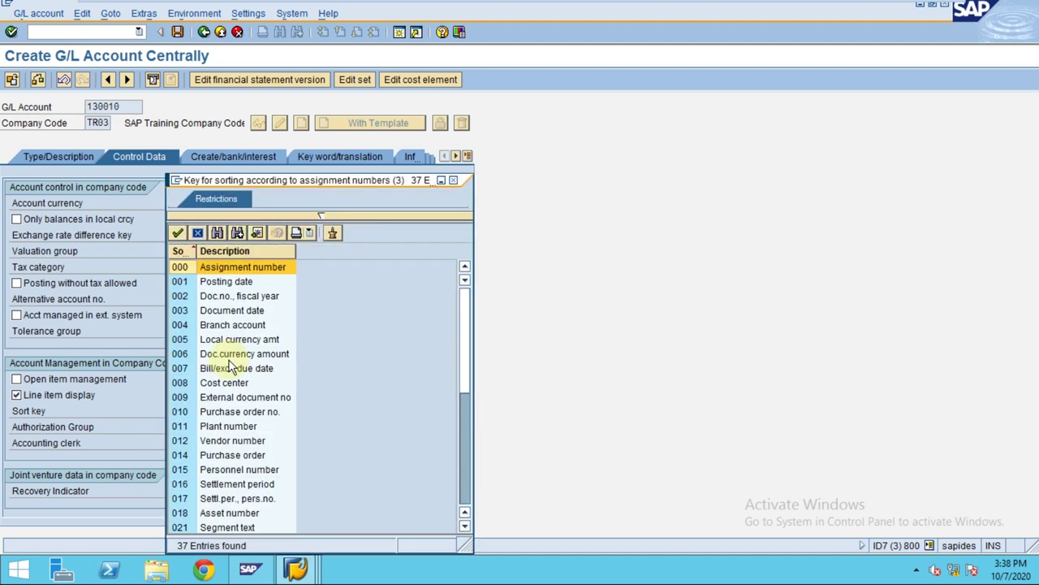
left_click(217, 251)
left_click(217, 252)
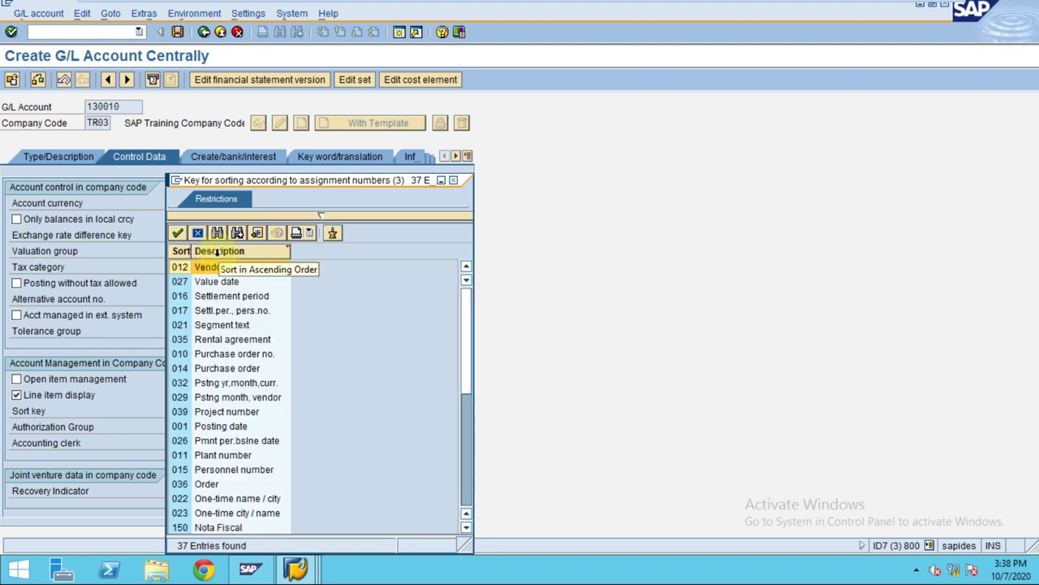
left_click(216, 282)
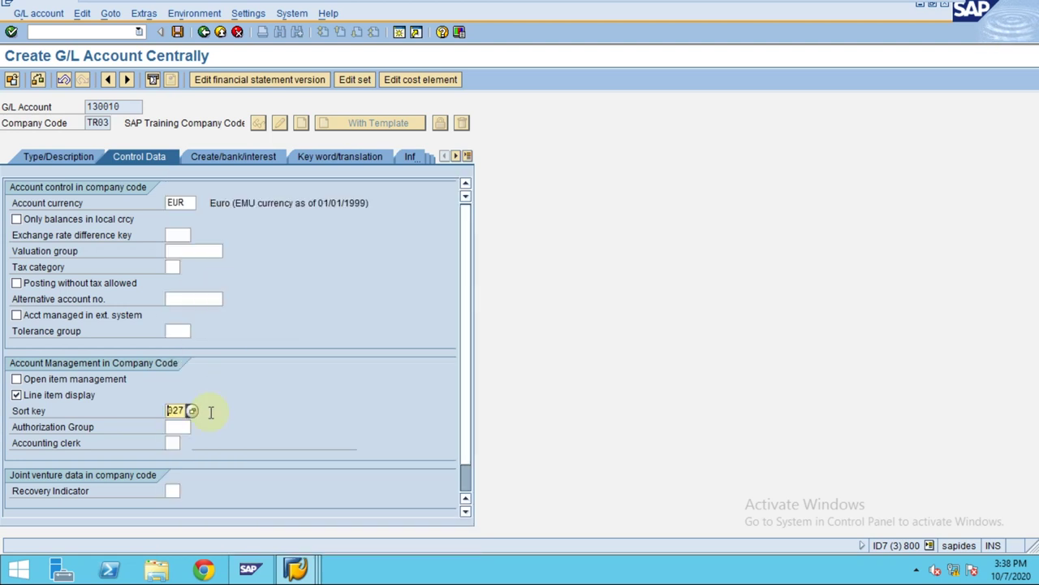
scroll(155, 482, "down", 1)
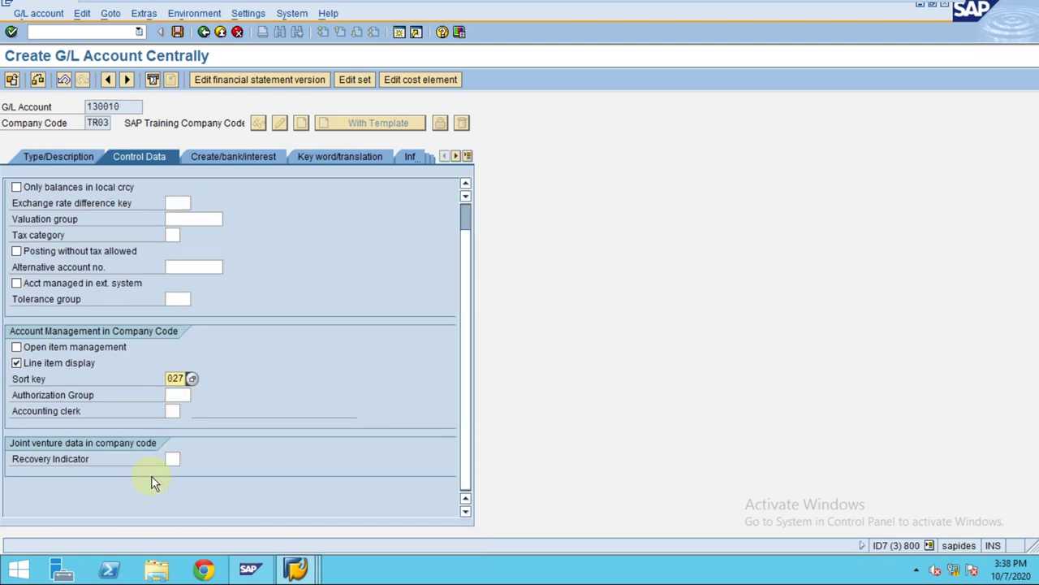
Assign field status group G005 Bank accounts (obligatory value date) and mark the account as relevant to cash flow
left_click(200, 157)
left_click(184, 206)
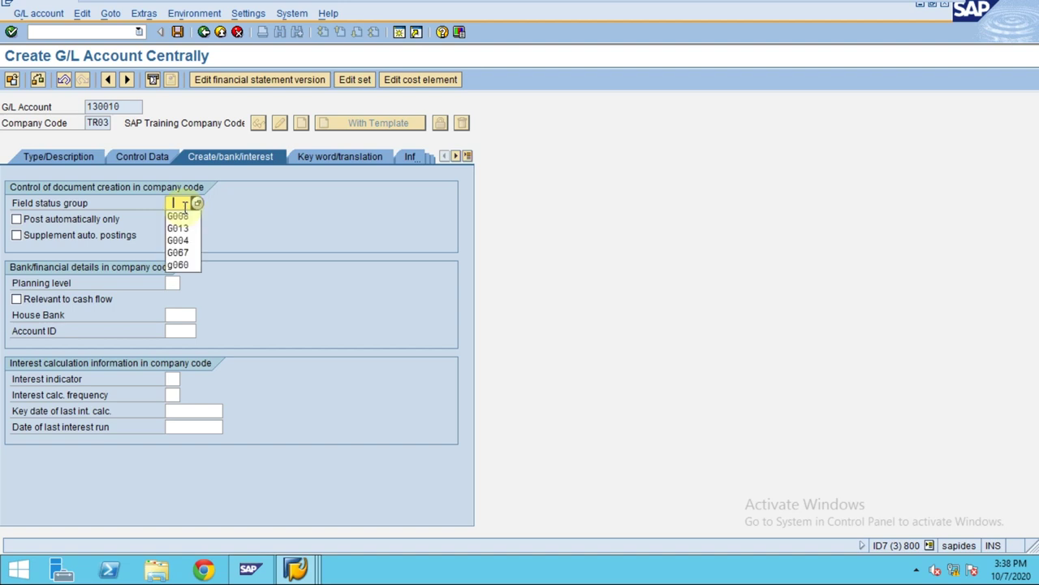
left_click(196, 203)
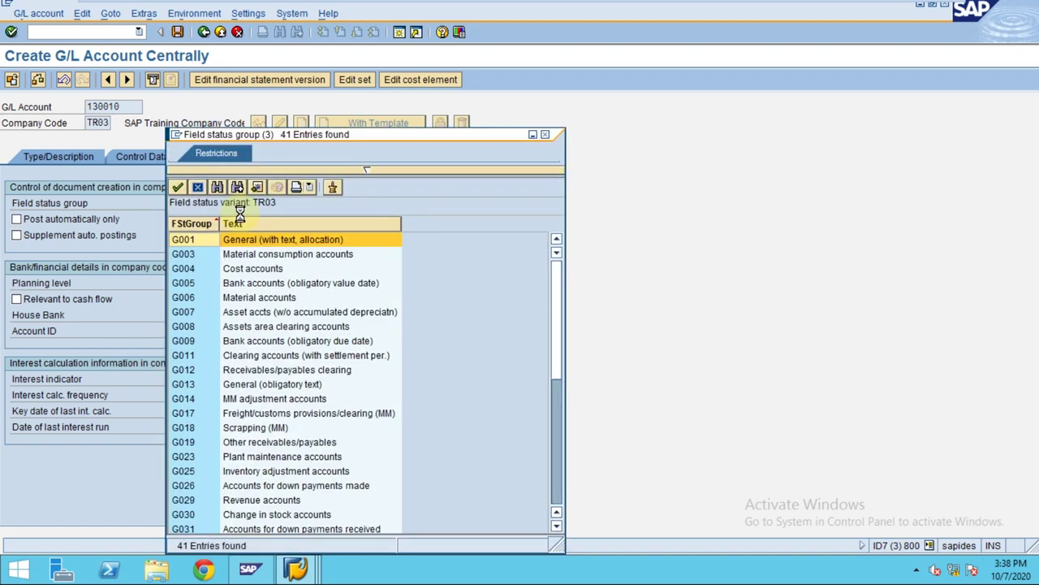
double_click(244, 284)
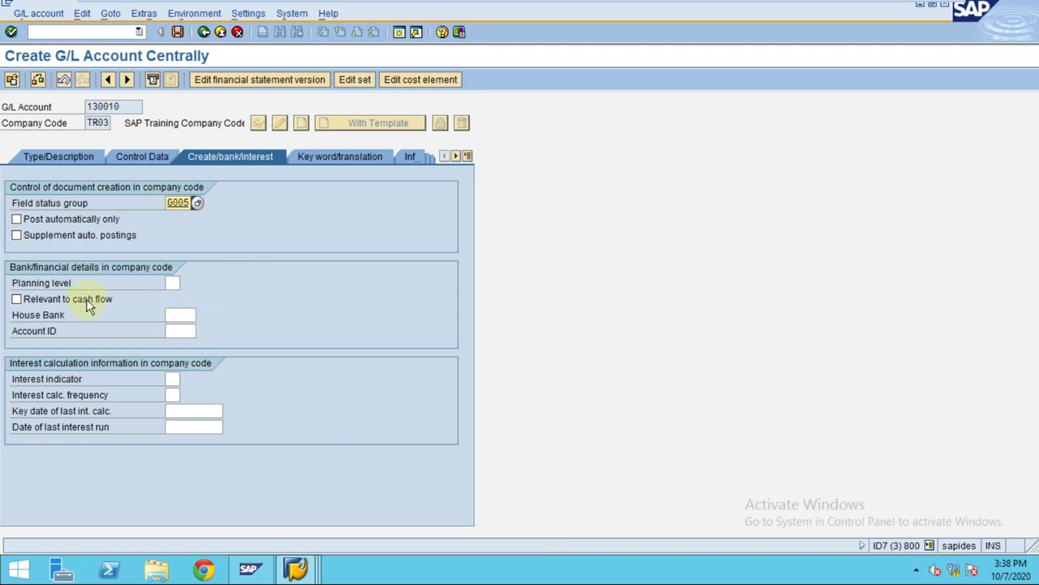
left_click(86, 299)
left_click(176, 314)
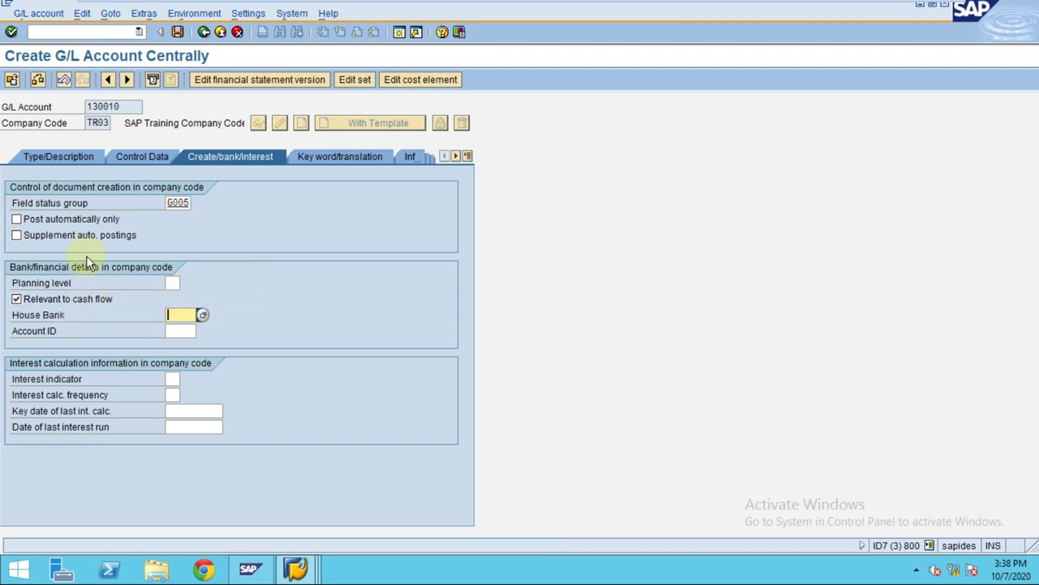
key("Return")
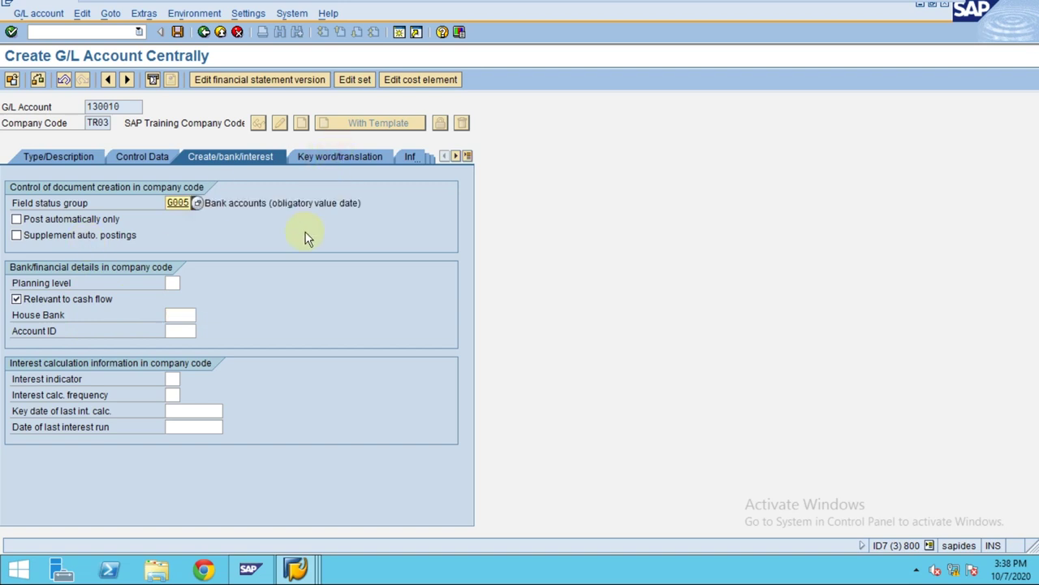
Try to save the new G/L account and return to its type and description data
left_click(177, 31)
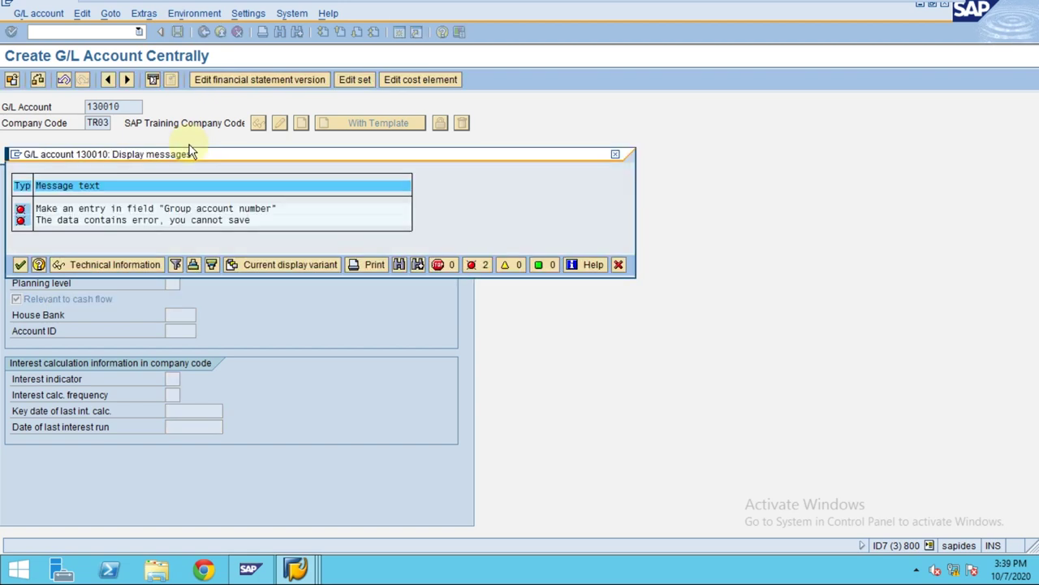
left_click(21, 265)
left_click(86, 152)
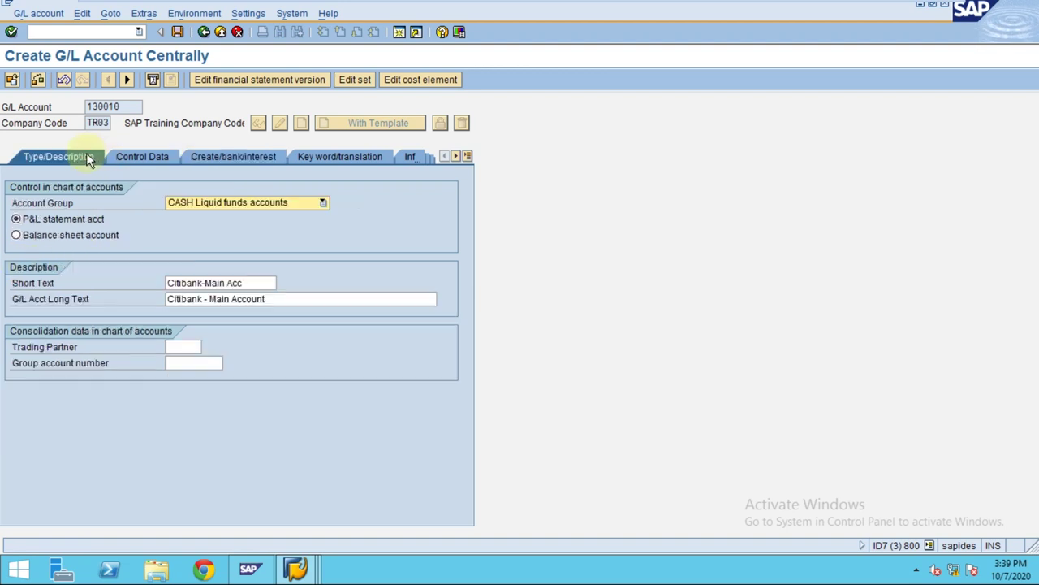
left_click(199, 363)
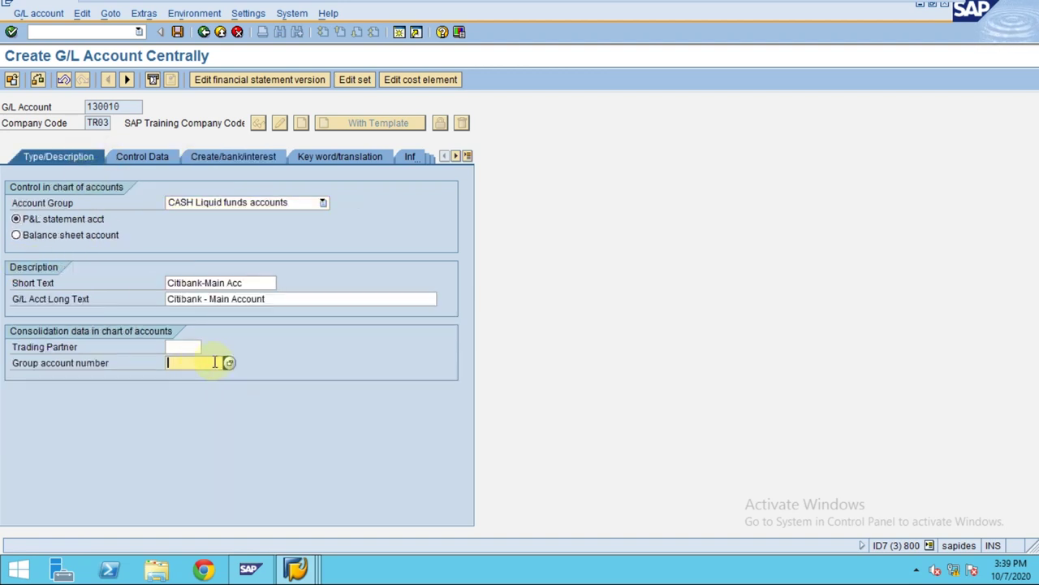
key("F4")
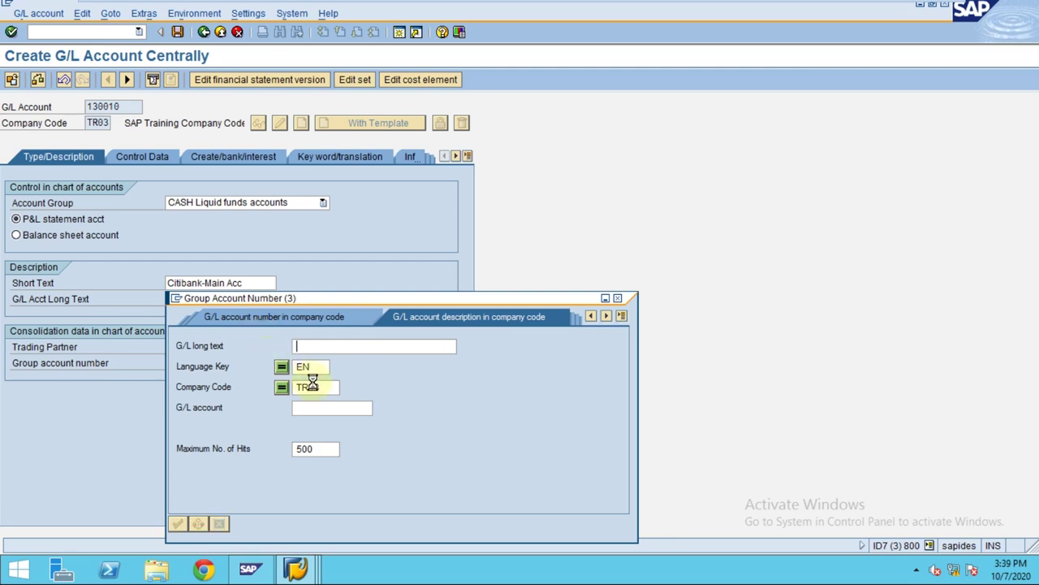
key("Return")
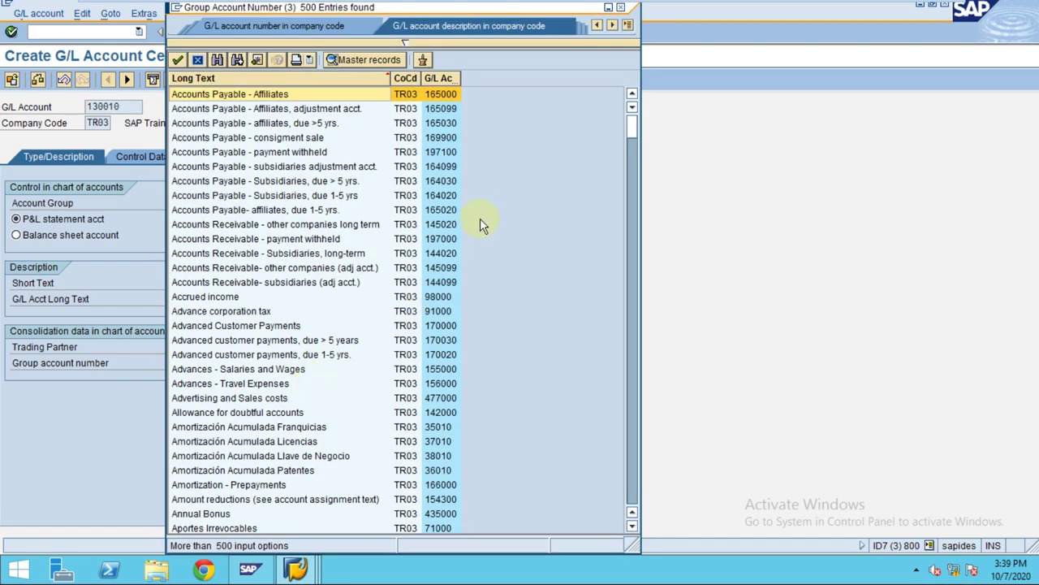
scroll(479, 218, "down", 3)
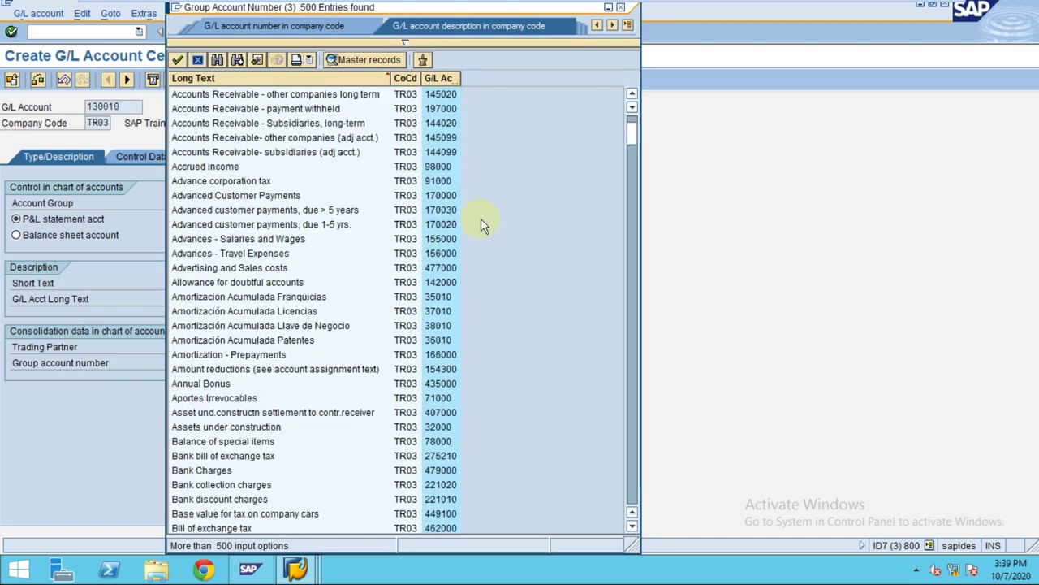
left_click(198, 59)
List the possible values for the group account number by G/L account number in the chart of accounts
left_click(221, 363)
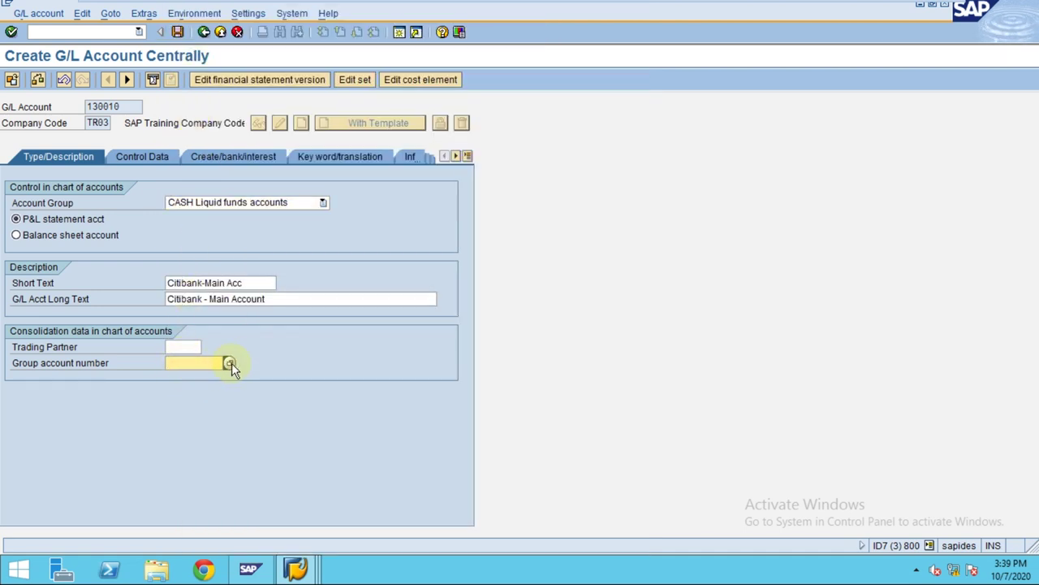
left_click(229, 363)
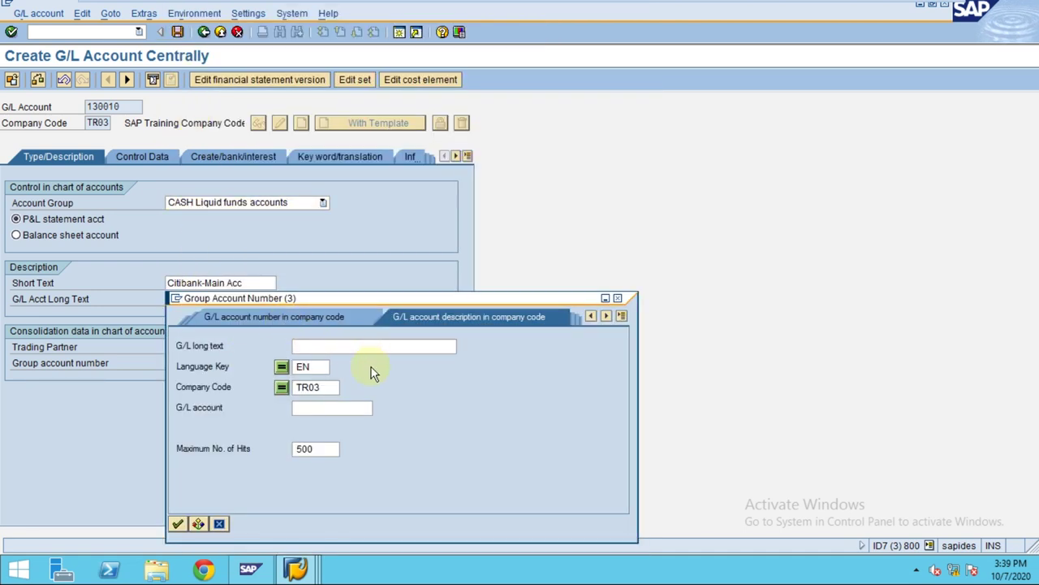
left_click(622, 317)
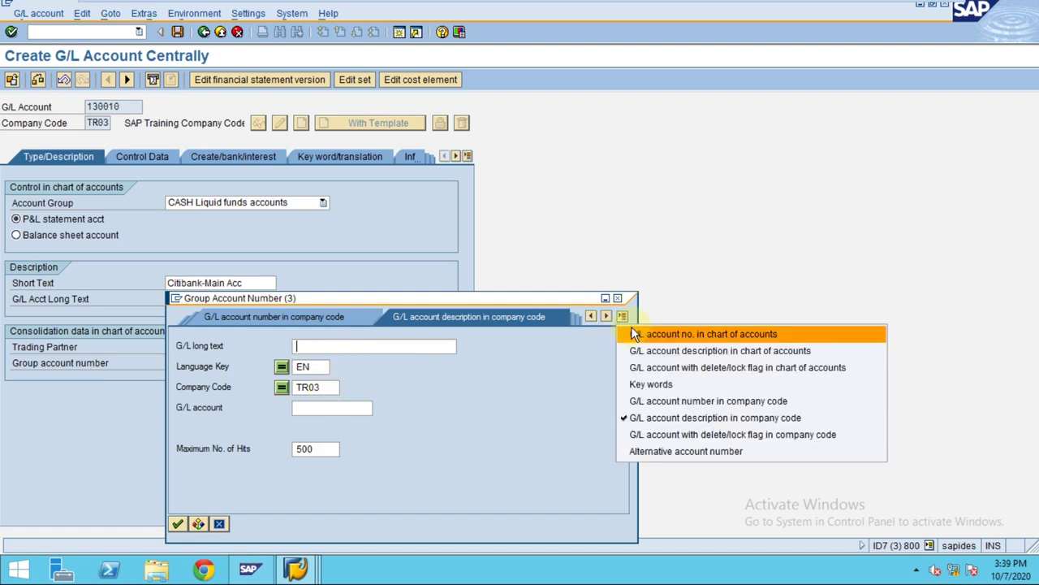
left_click(633, 332)
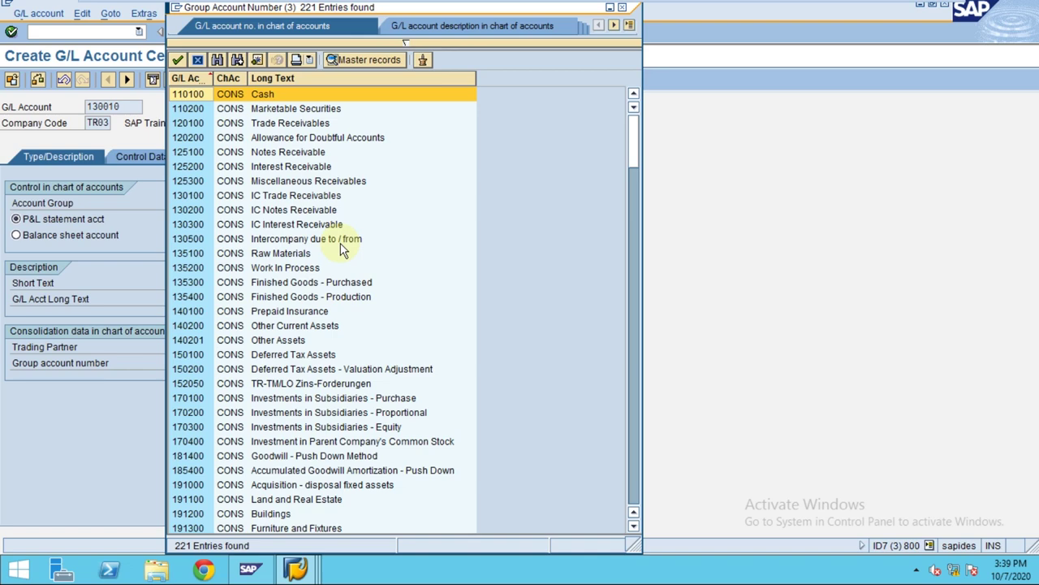
left_click(318, 267)
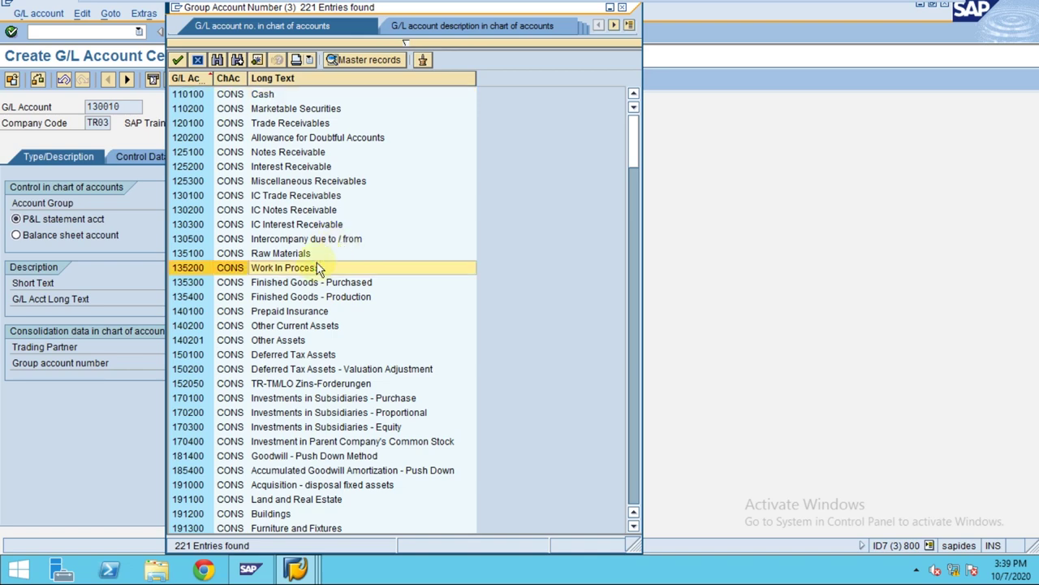
scroll(318, 267, "down", 4)
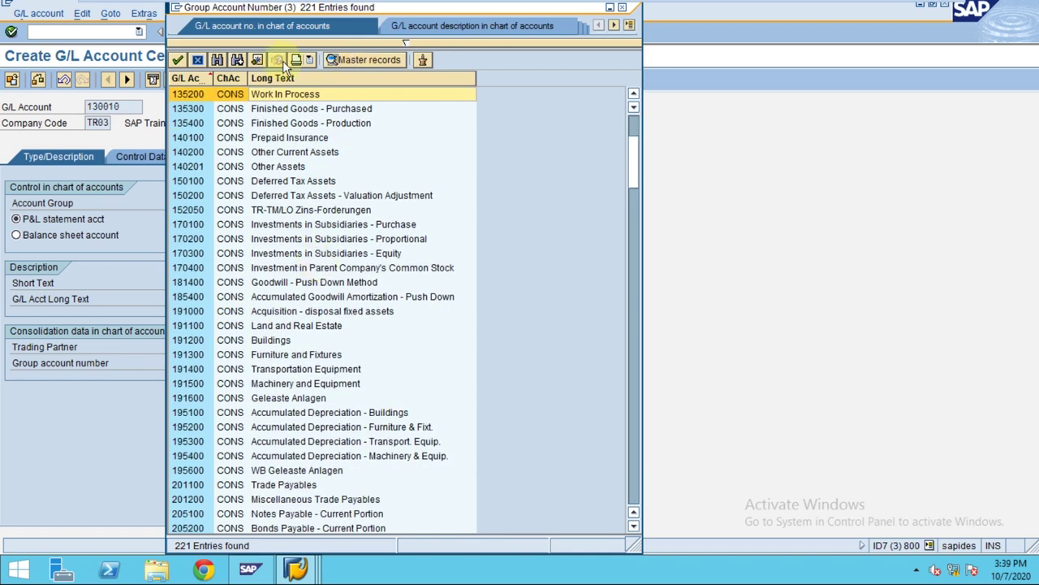
Search the list of group account numbers for "bank", repeating the search from the start of the list
left_click(217, 60)
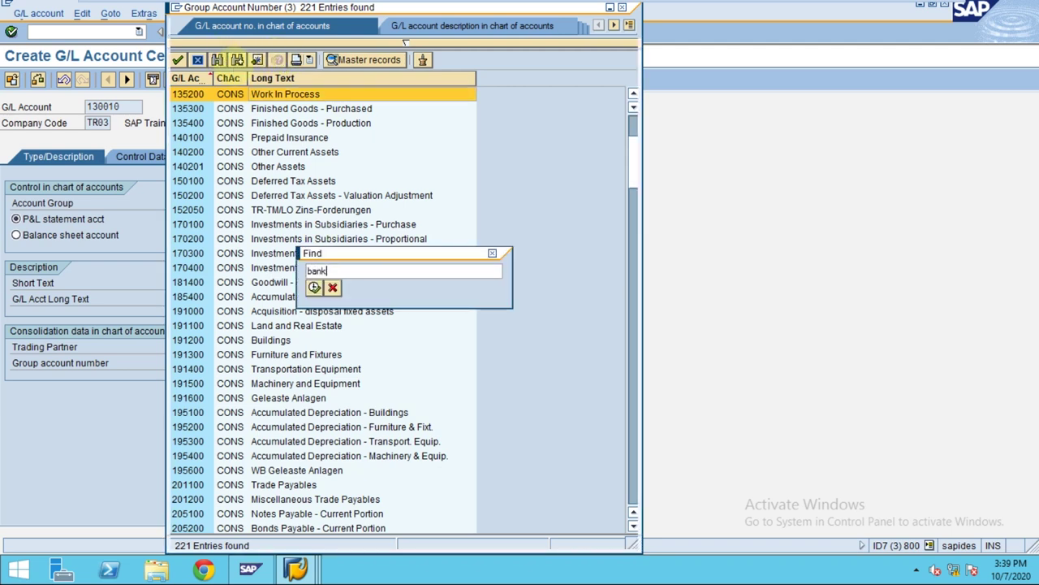
type("bank")
key("Return")
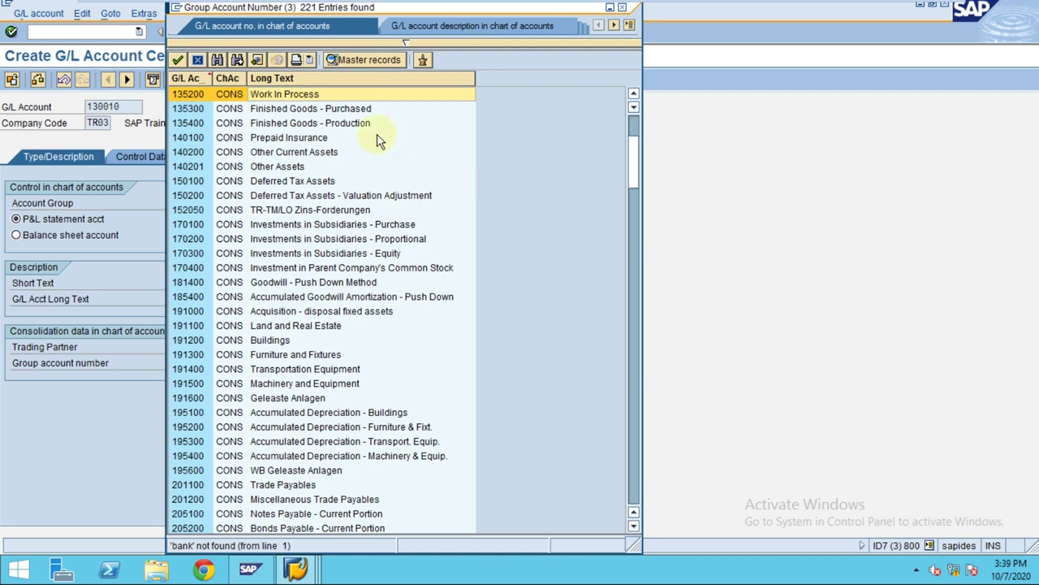
left_click(236, 59)
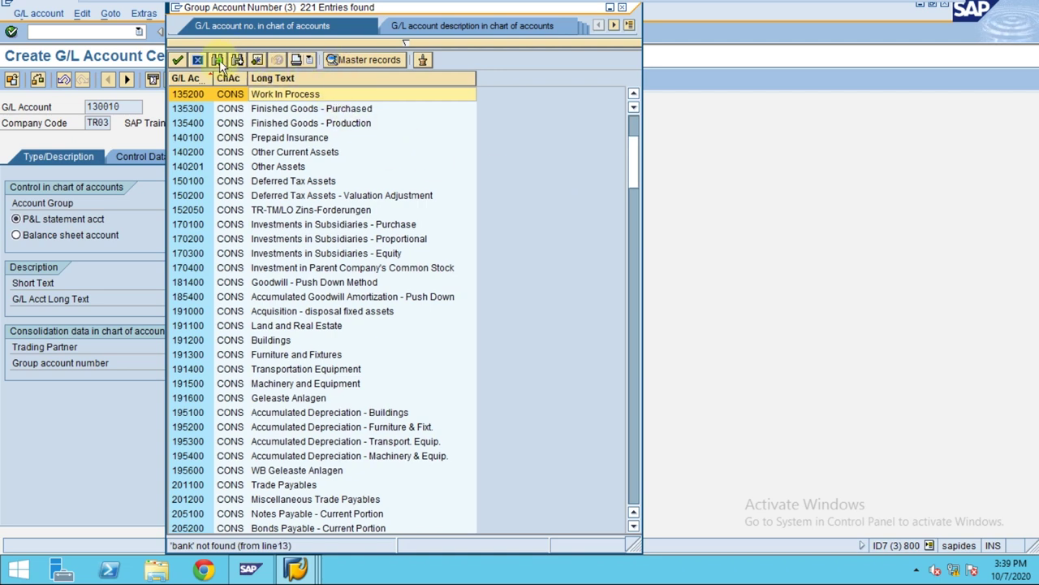
left_click(217, 59)
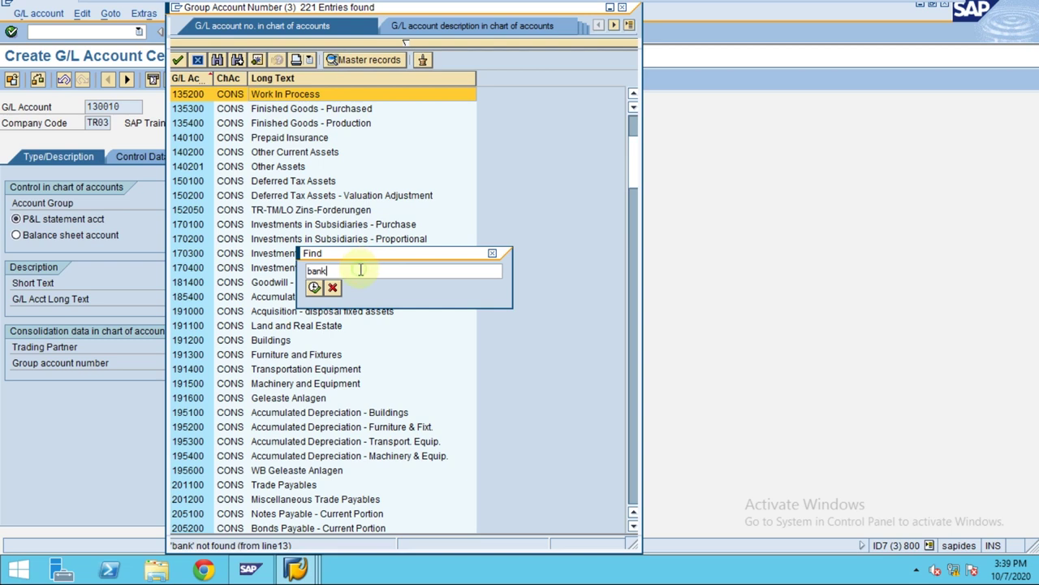
left_click(315, 288)
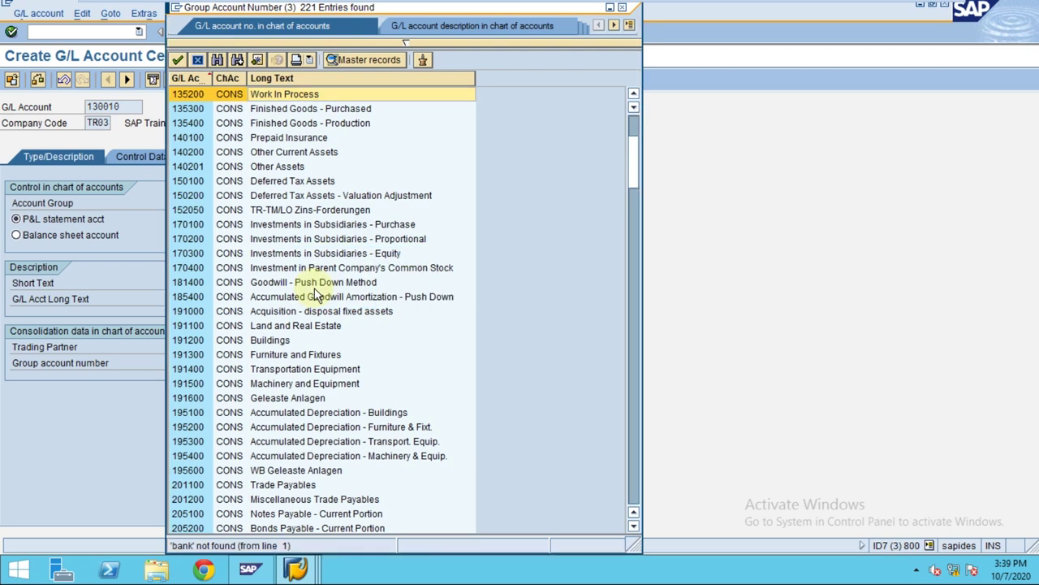
left_click(217, 61)
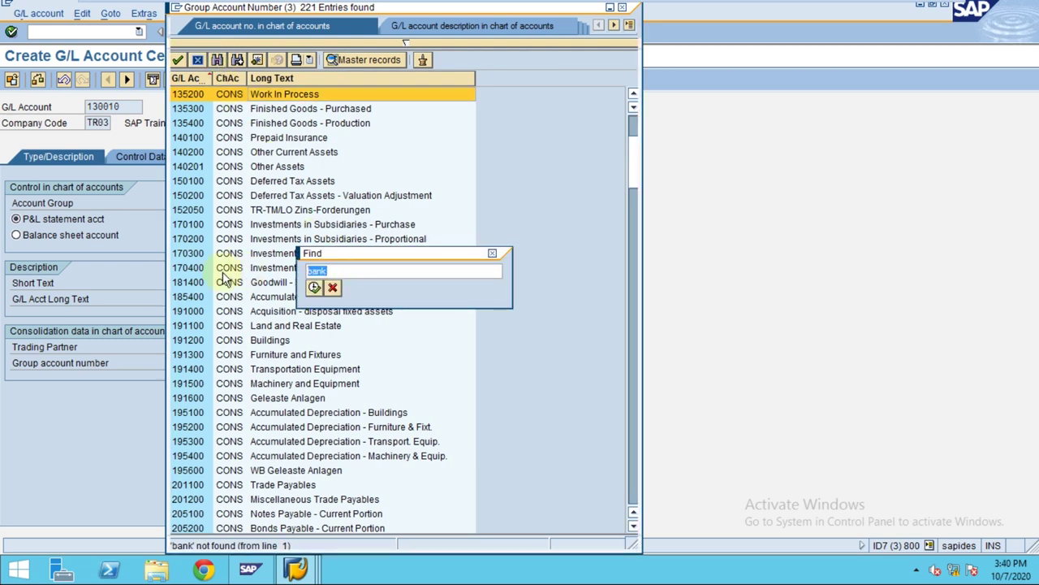
type("bank")
key("Return")
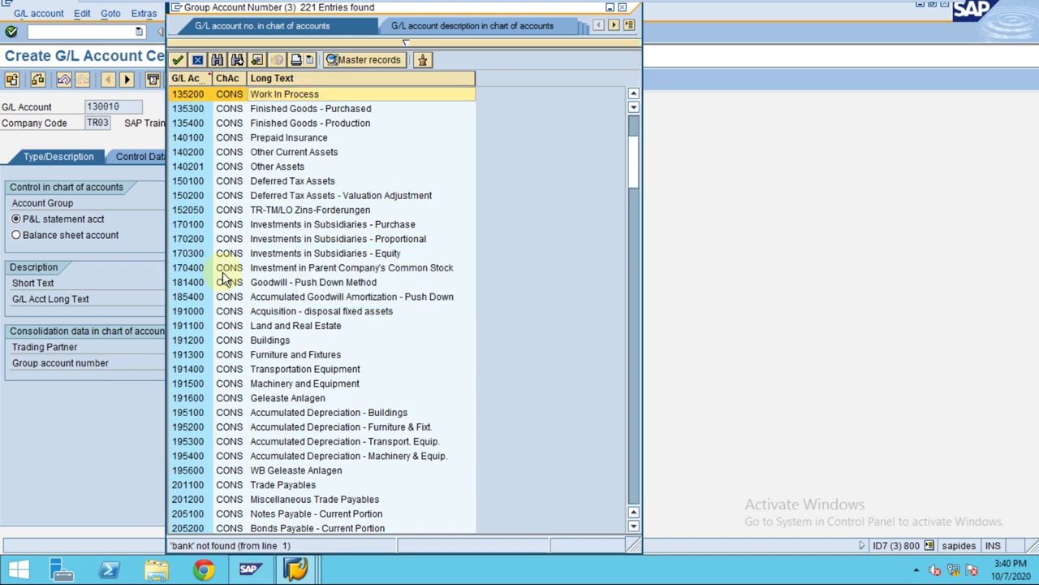
Sort the group account numbers by long text and look through the list for a suitable bank or cash account
scroll(333, 311, "down", 11)
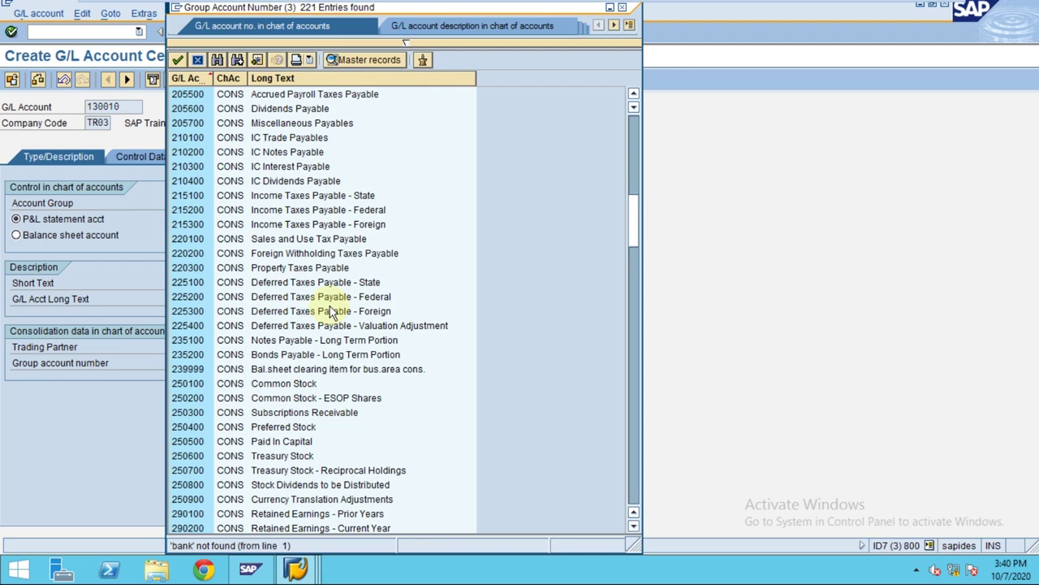
scroll(330, 312, "down", 3)
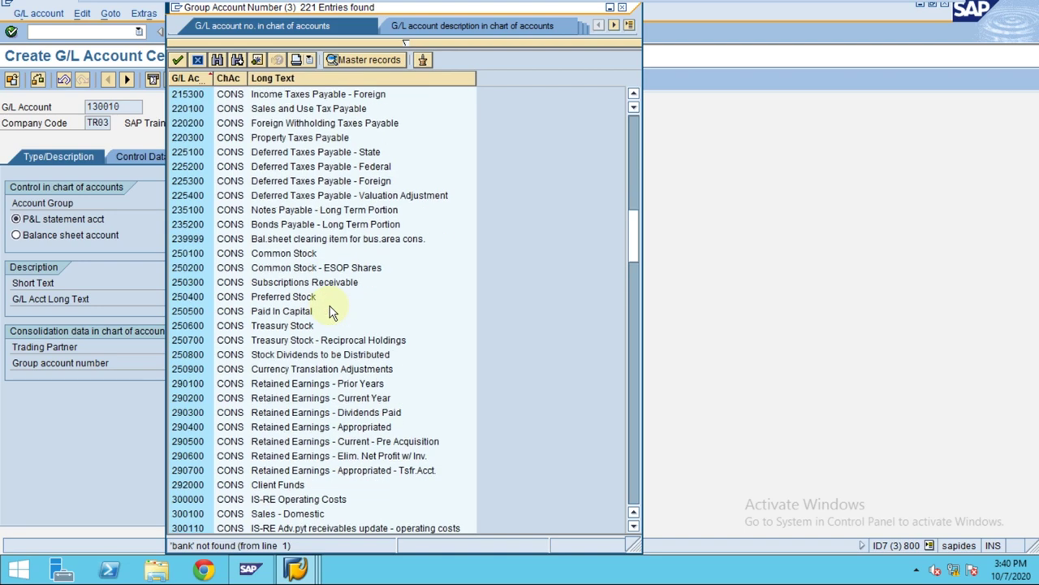
left_click(276, 79)
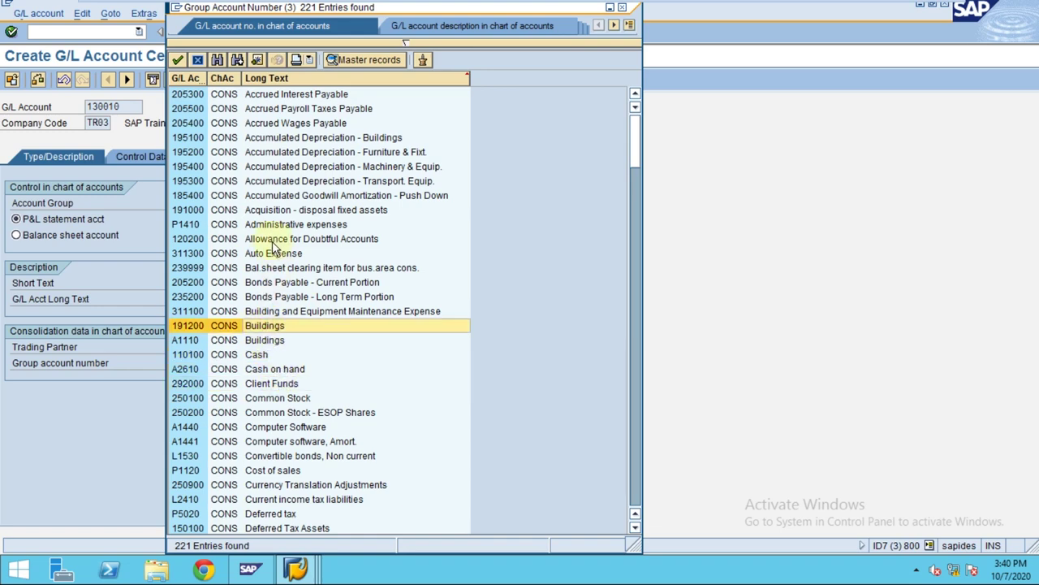
scroll(274, 248, "down", 15)
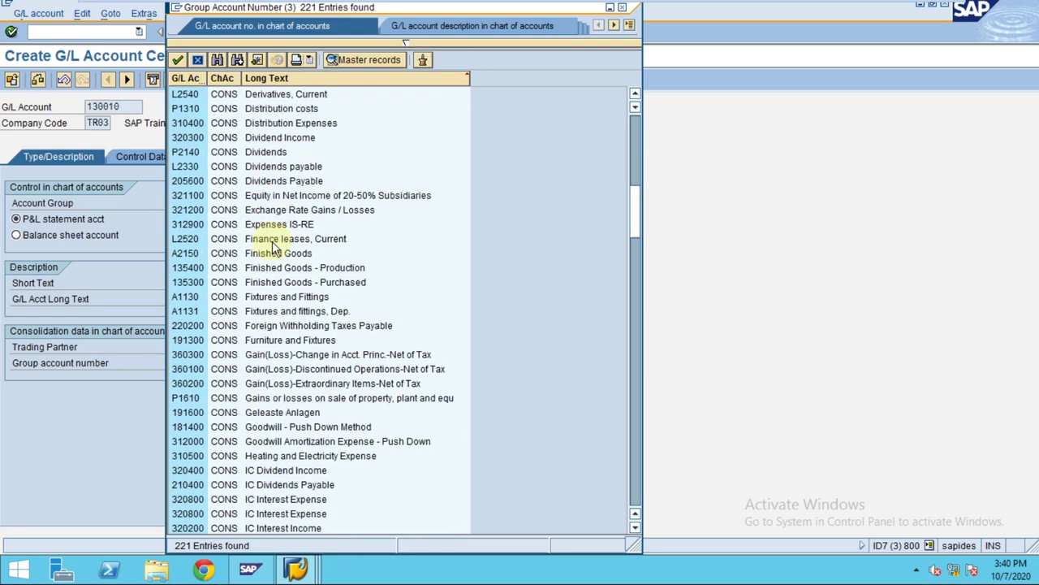
scroll(274, 248, "down", 3)
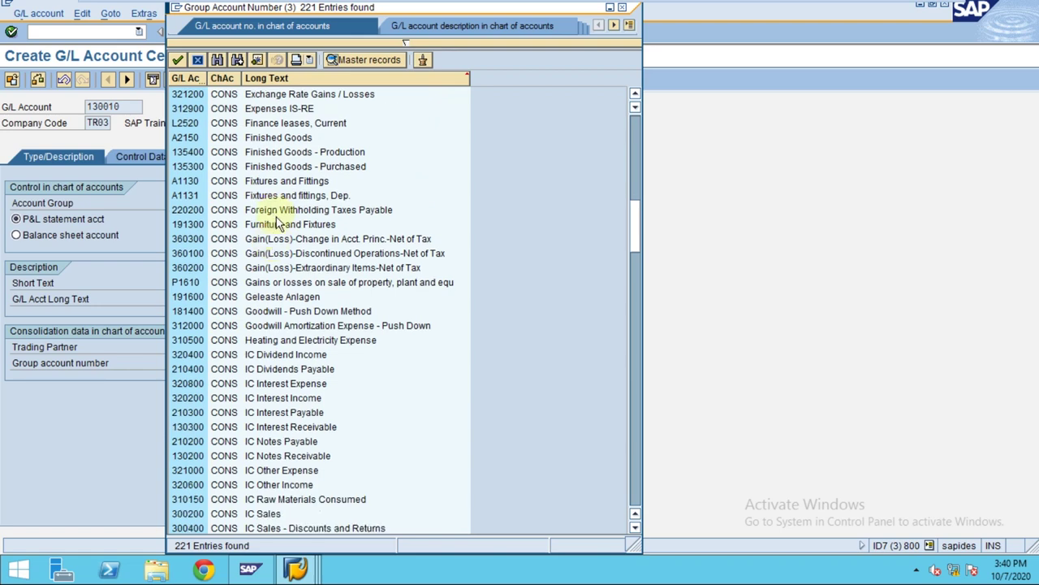
scroll(278, 225, "up", 1)
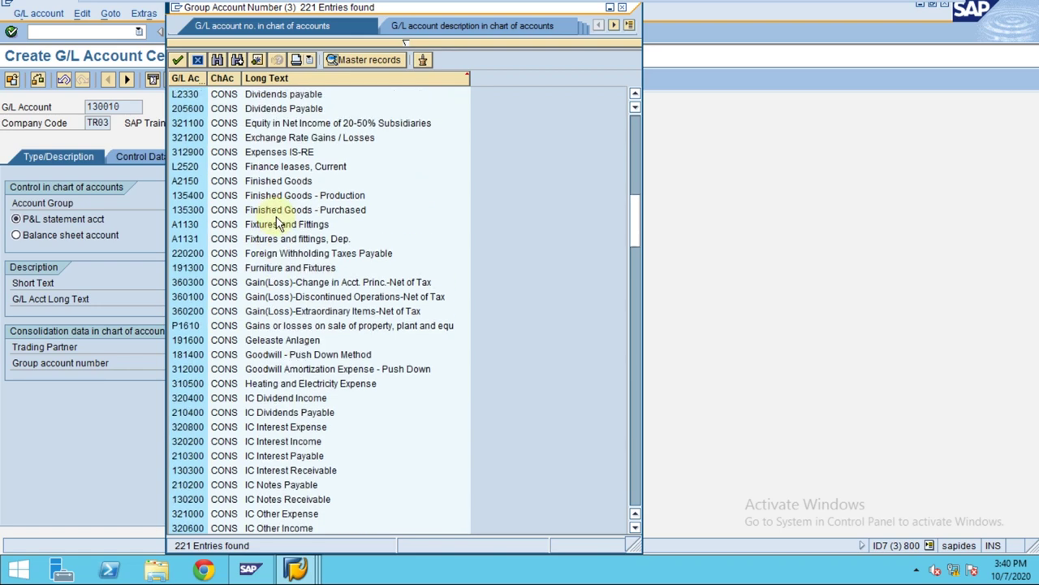
scroll(279, 225, "down", 5)
scroll(276, 225, "down", 5)
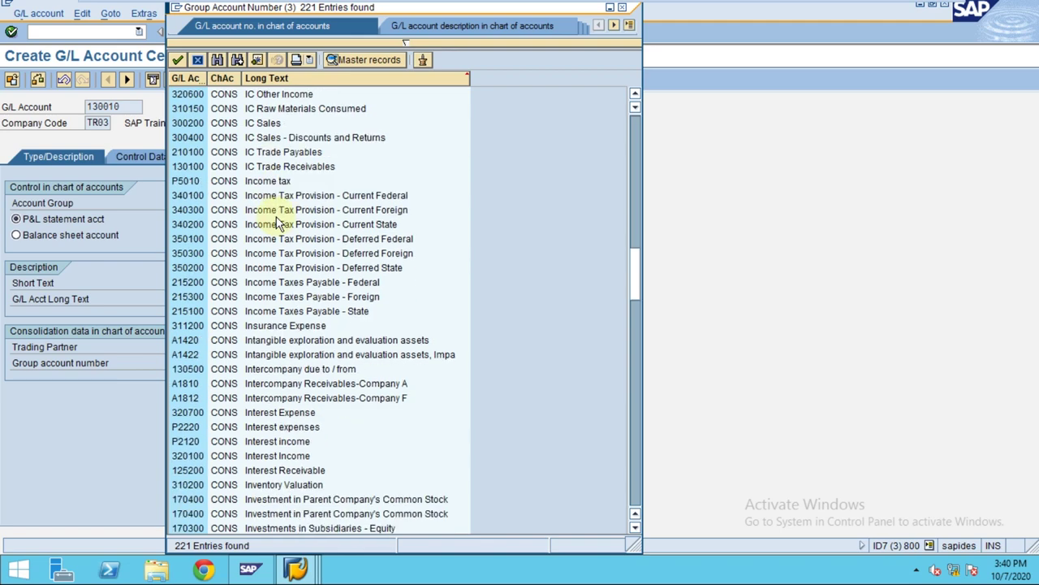
scroll(276, 225, "down", 10)
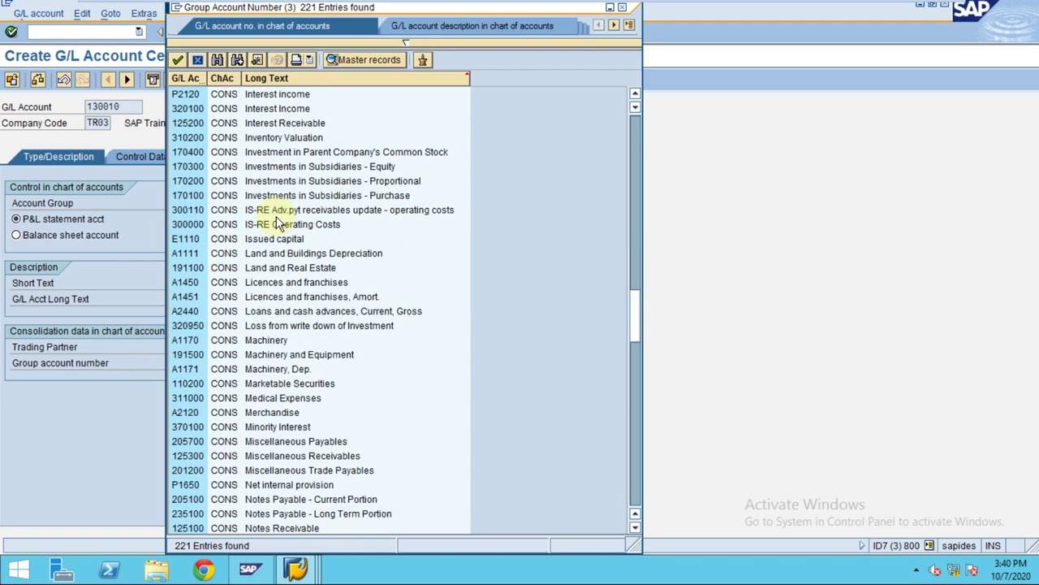
scroll(276, 225, "down", 17)
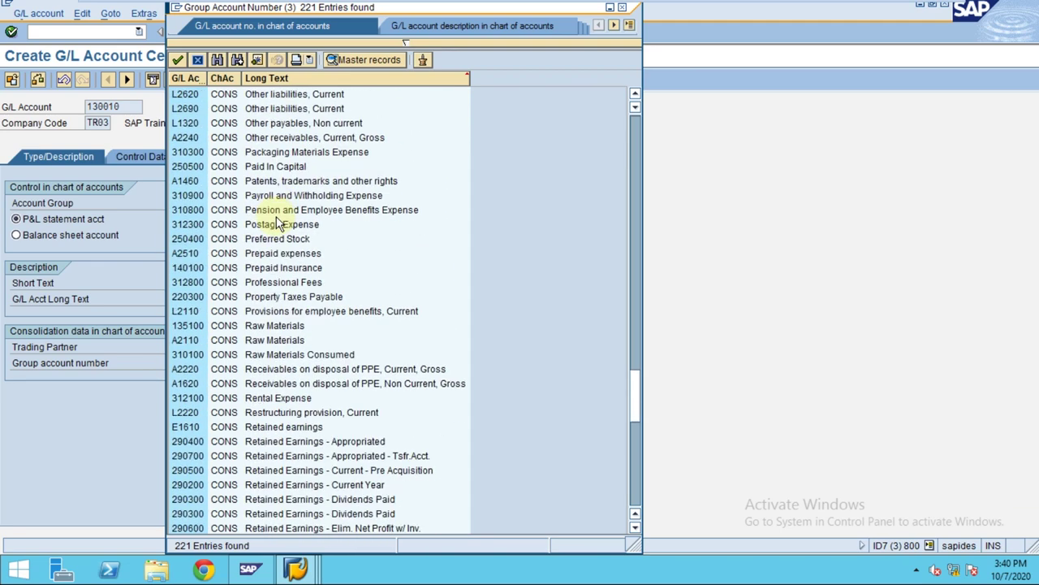
scroll(276, 225, "down", 7)
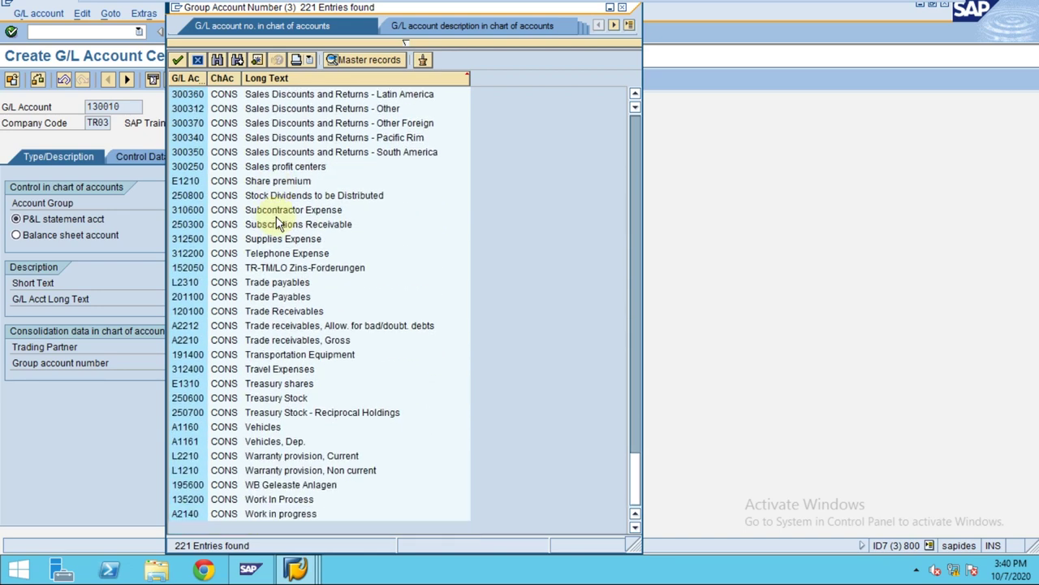
left_click(297, 358)
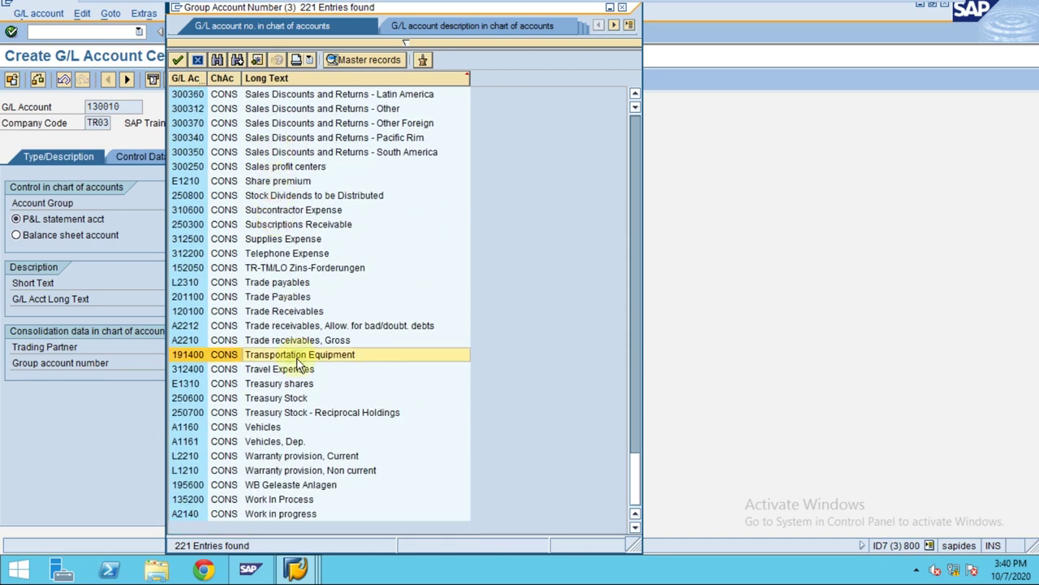
scroll(299, 357, "up", 10)
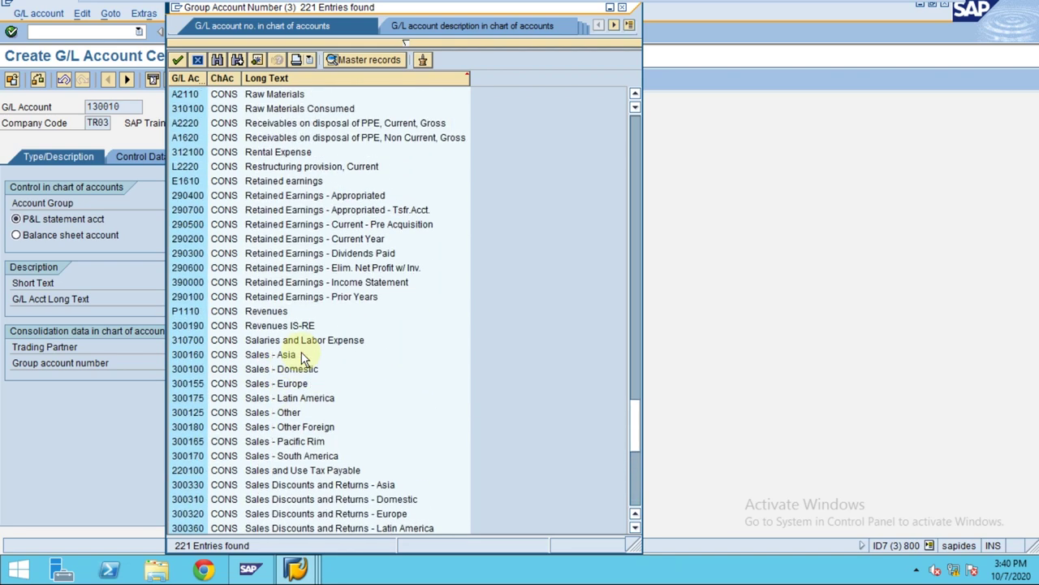
scroll(302, 358, "up", 20)
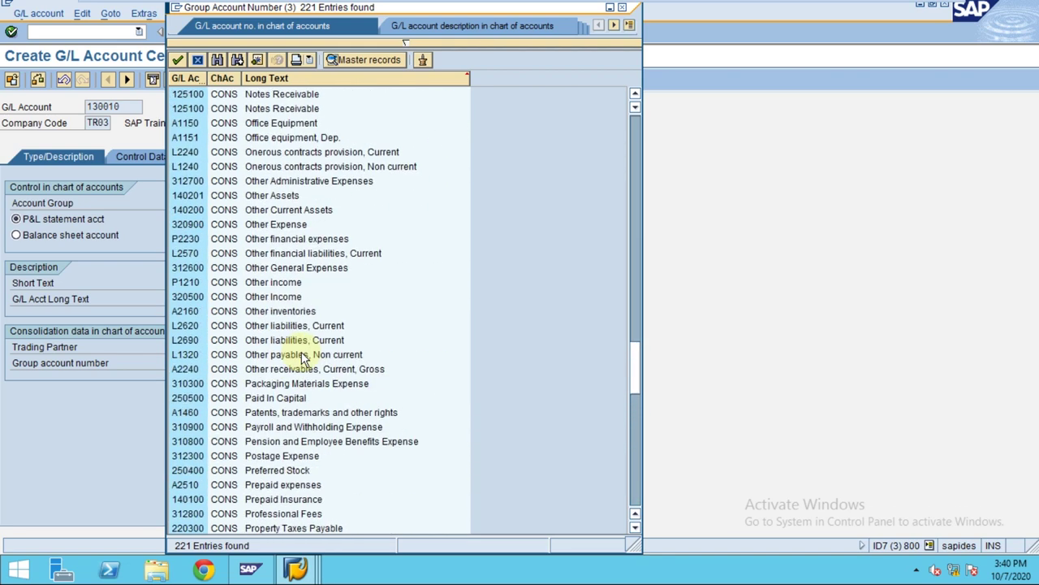
scroll(302, 358, "up", 18)
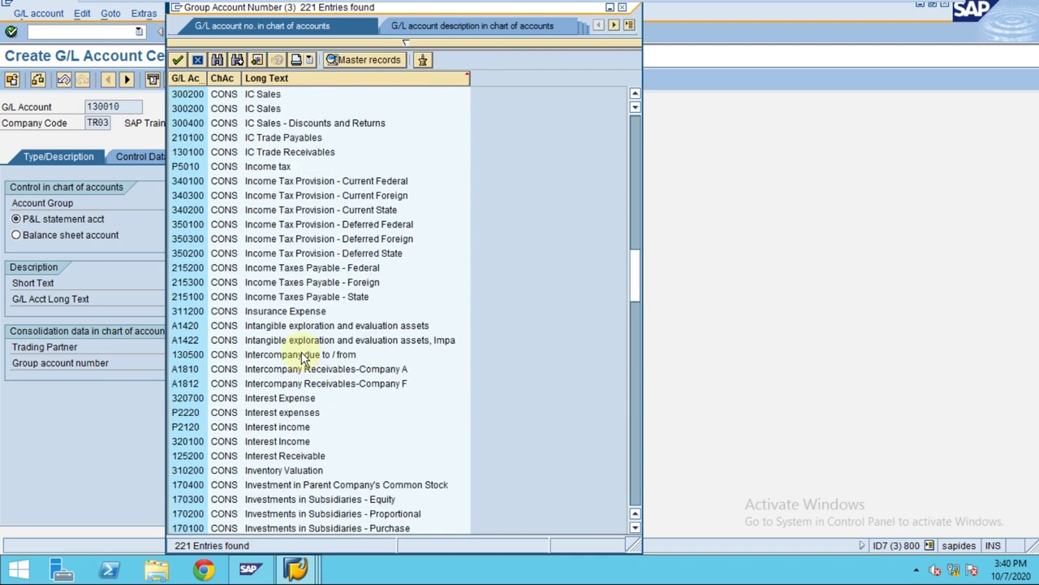
scroll(302, 358, "up", 4)
scroll(302, 358, "up", 13)
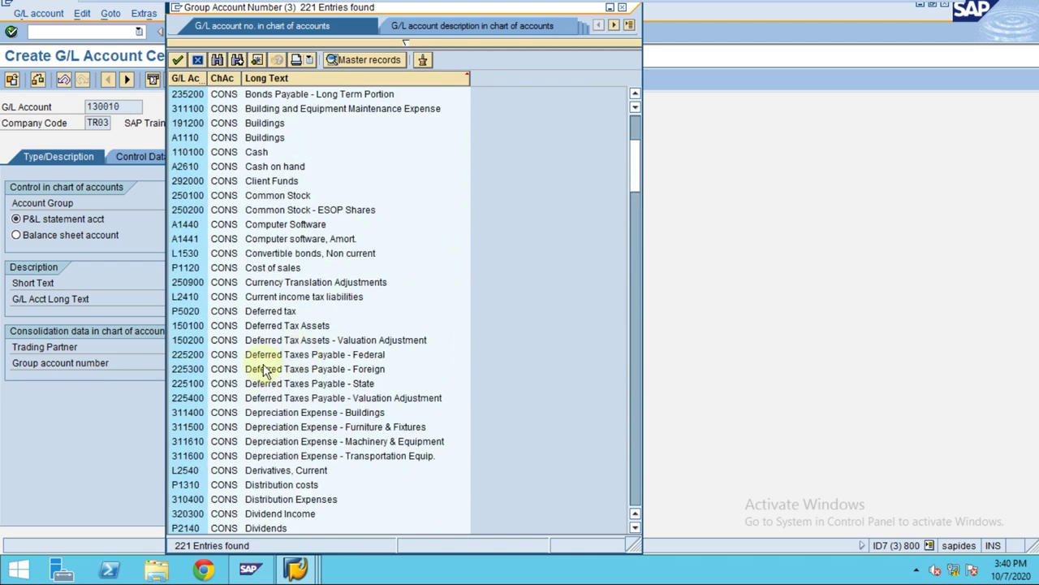
Assign group account number 110100 (Cash) to G/L account 130010 and save the account
left_click(236, 153)
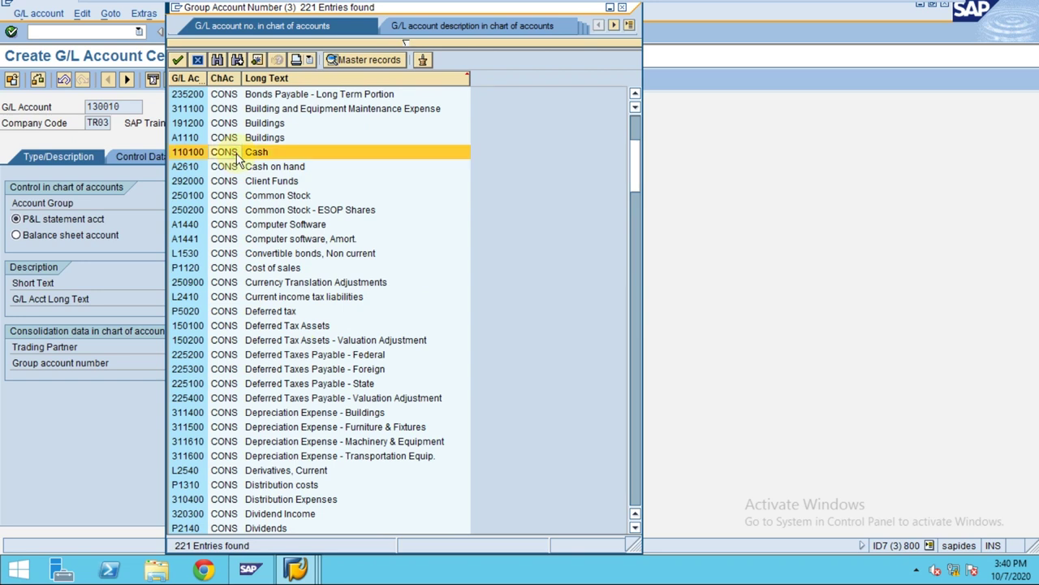
left_click(237, 167)
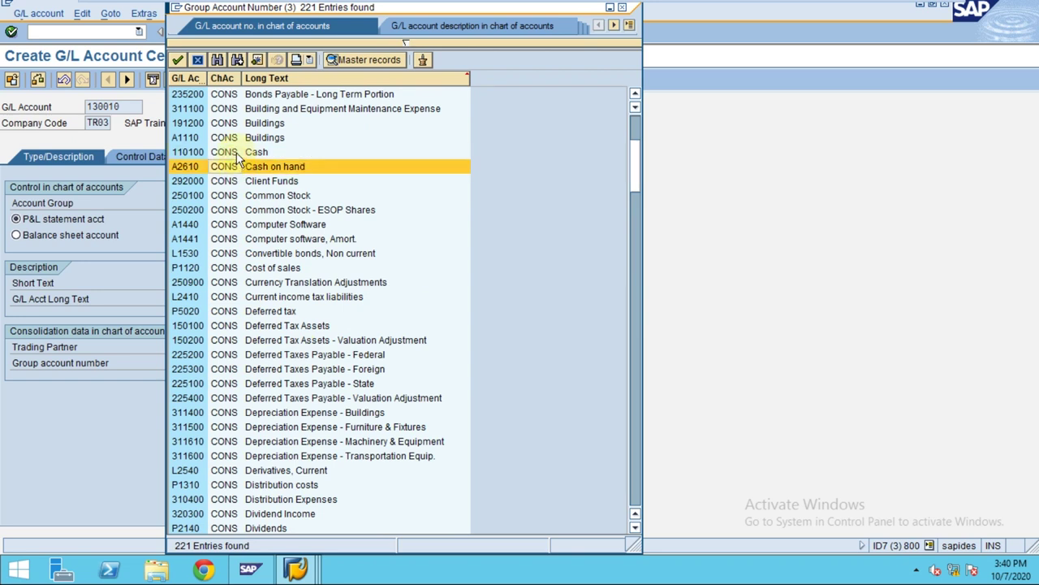
double_click(237, 153)
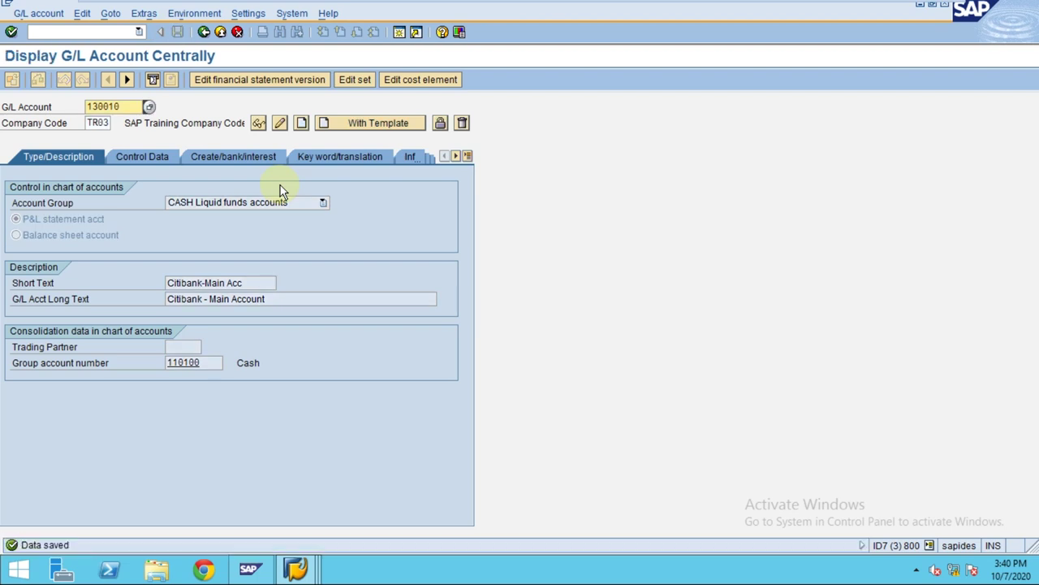
Start creating G/L account 130011 with account 130010 in company code TR03 as the template
left_click(130, 105)
key("BackSpace")
type("1")
left_click(354, 126)
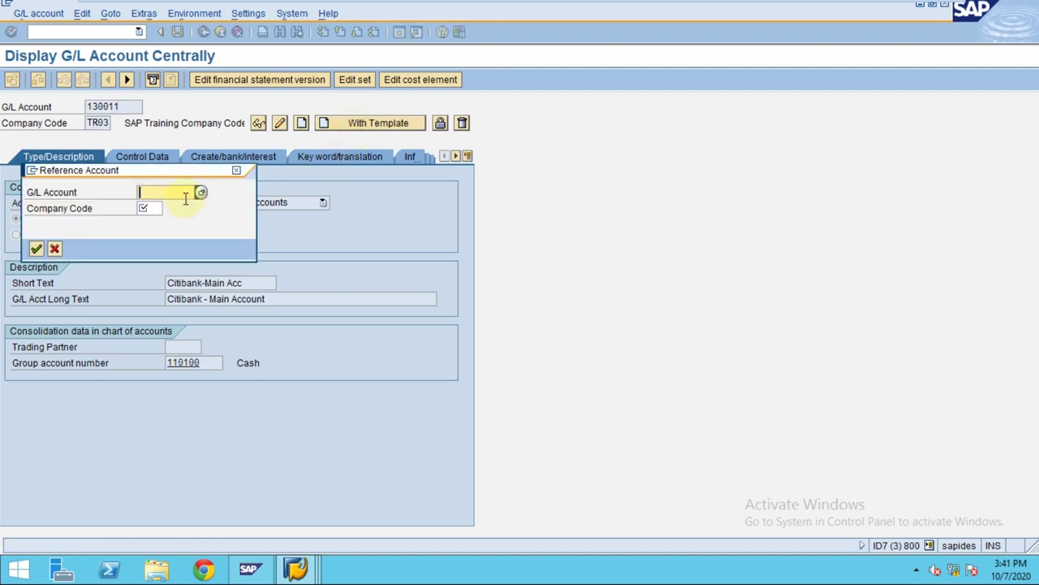
type("130010")
key("Tab")
type("tr03")
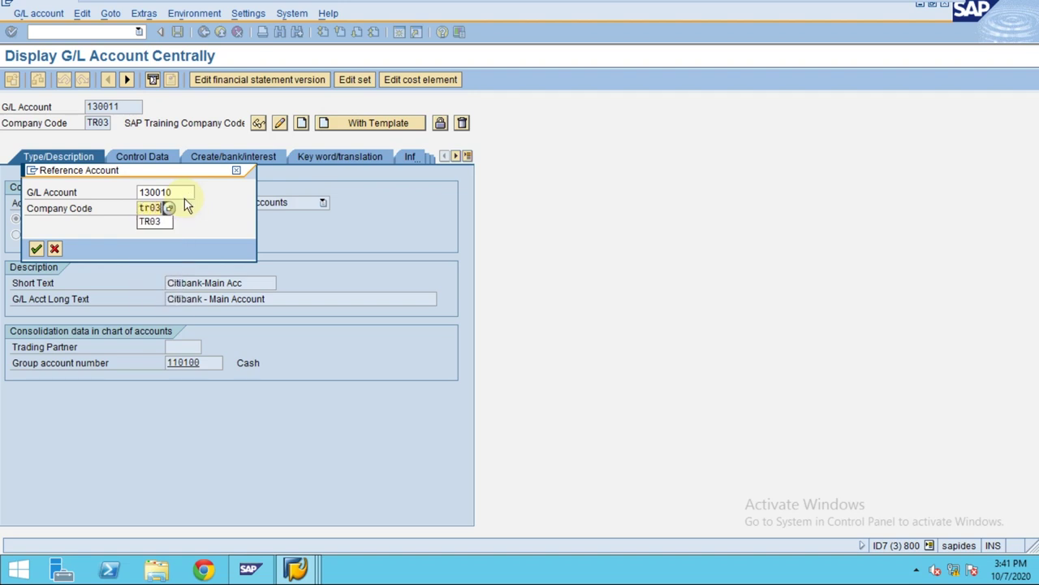
key("Return")
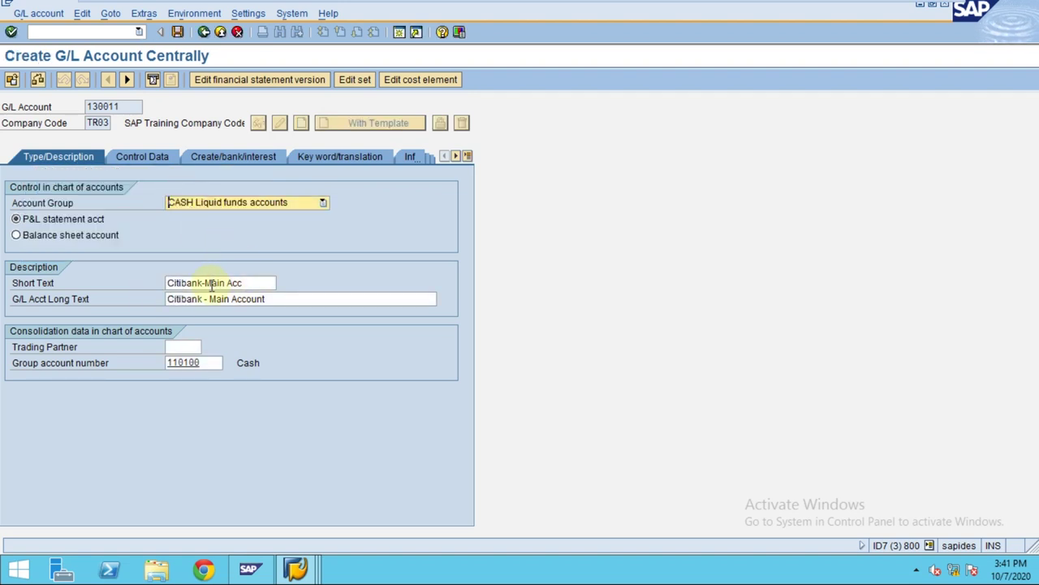
Change the new account's short text to "Citibank-Incoming-Cl"
left_click_drag(205, 283, 253, 281)
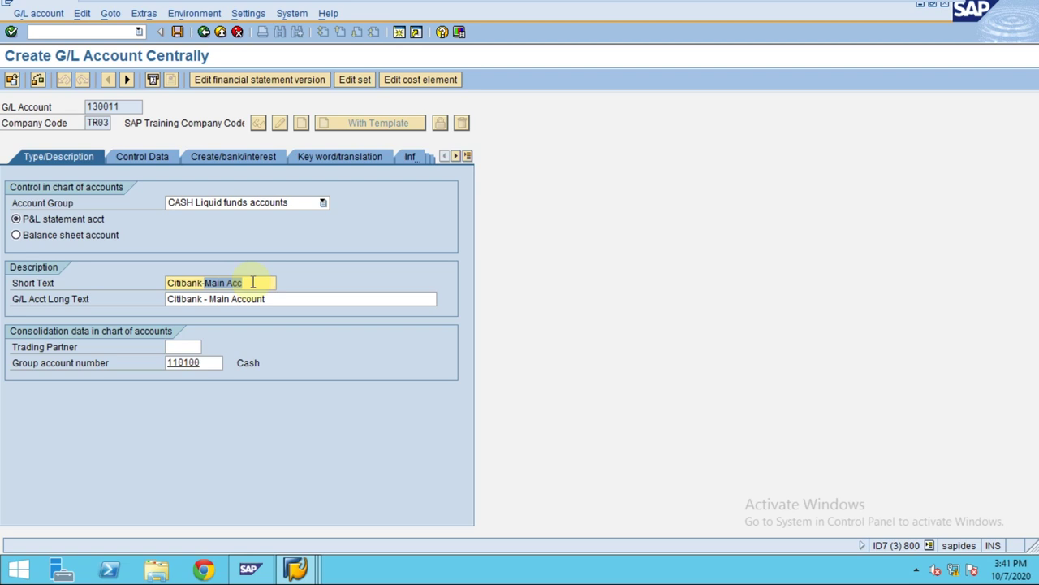
type("C")
key("BackSpace")
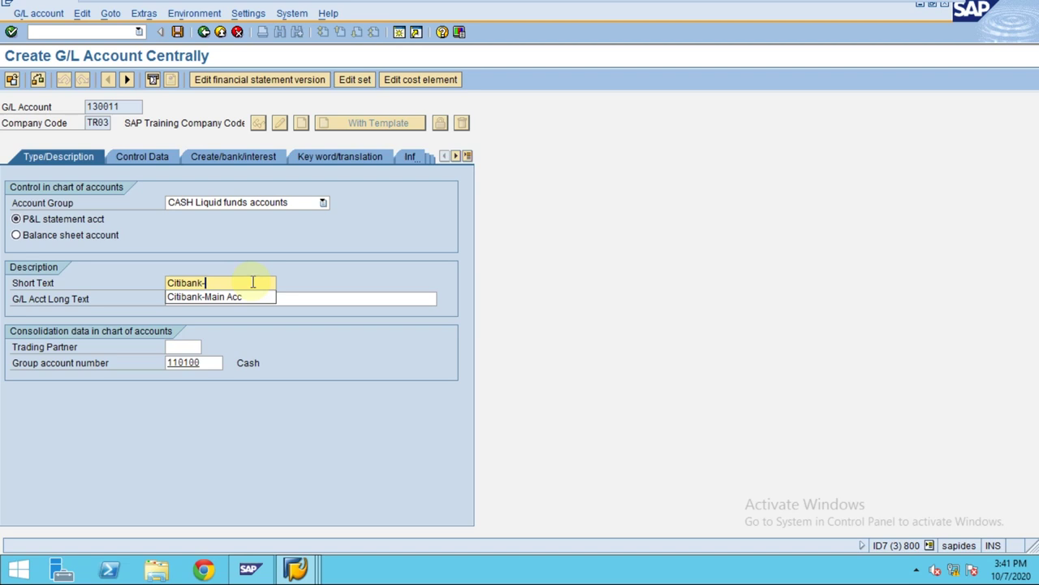
type("Incoming")
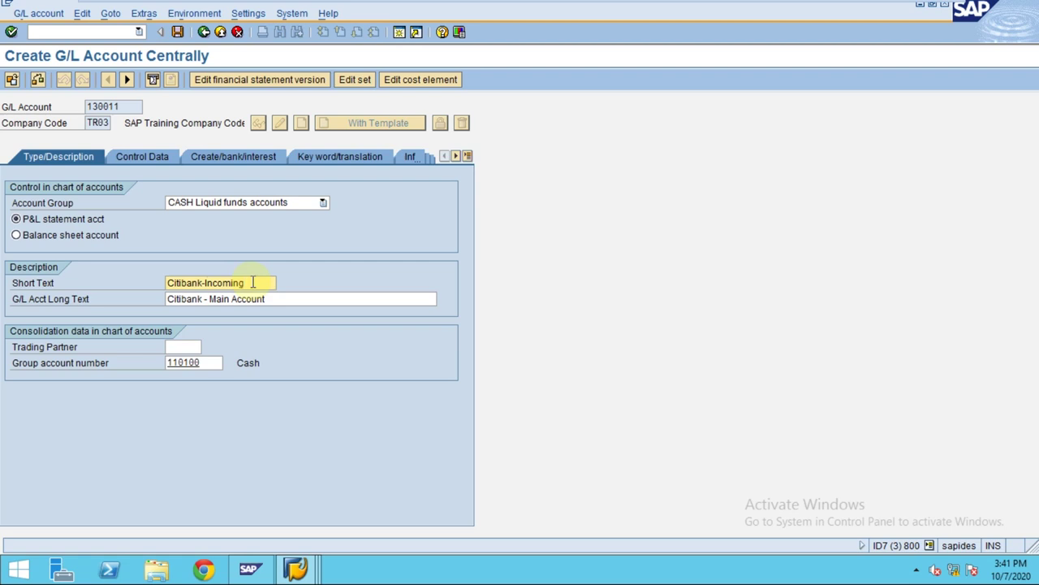
type("-Cl")
Change the G/L account long text to "Citibank - Incomming-Clearing"
left_click_drag(209, 301, 380, 302)
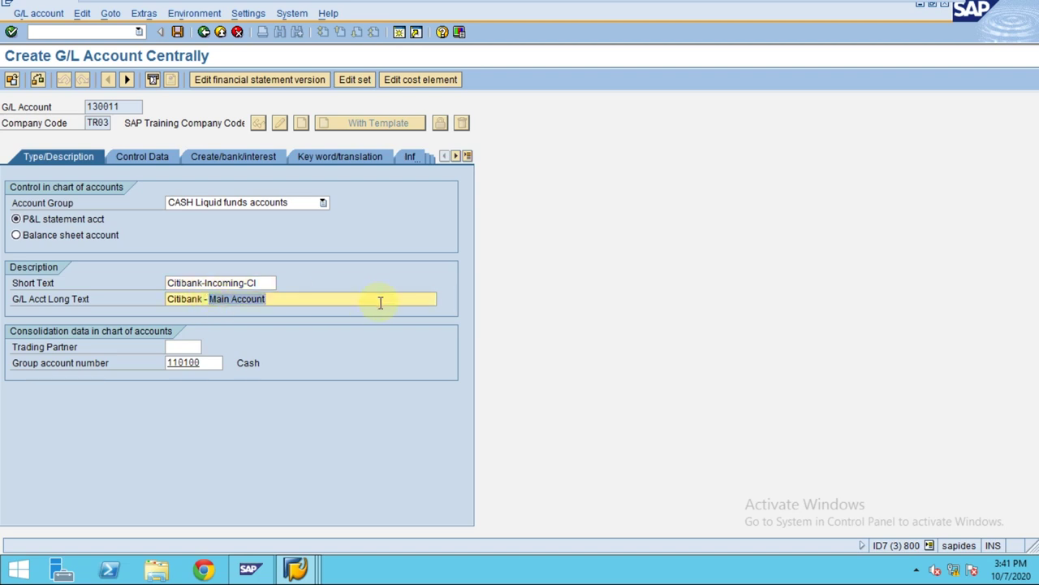
type("In")
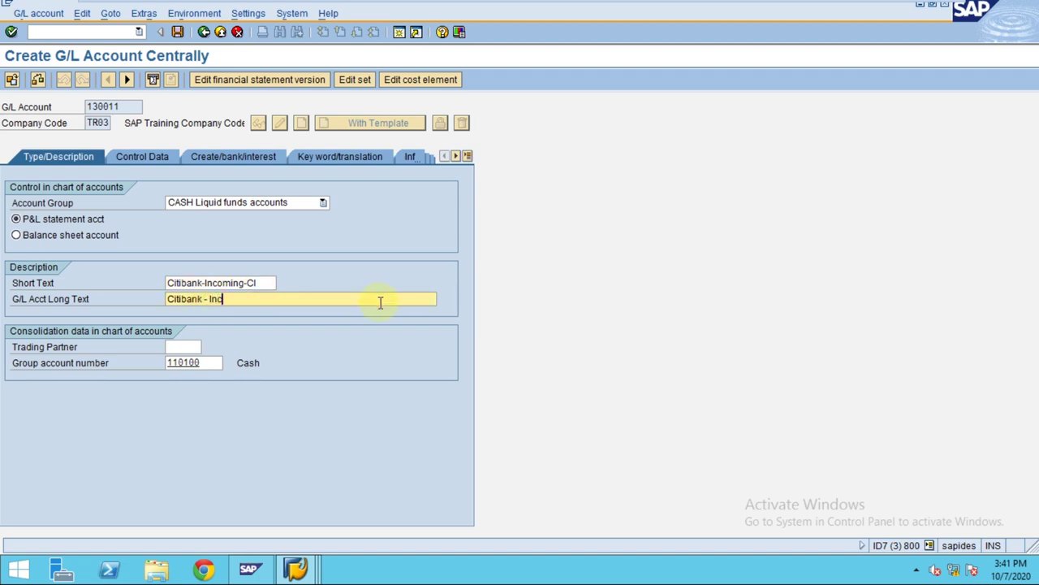
type("comming-Clearing")
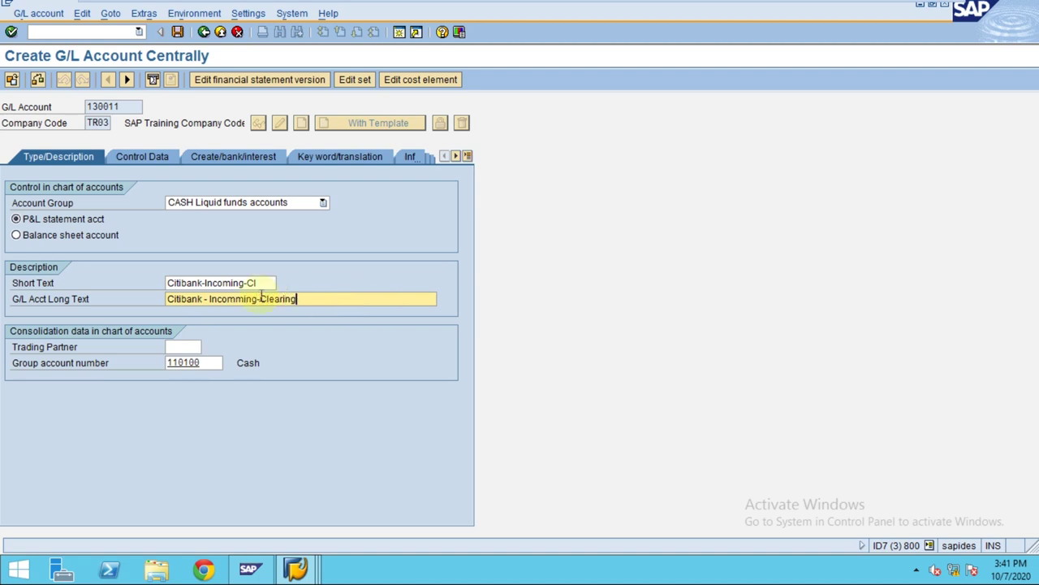
Shorten the short text to "Citibank-Inc-Clg" and save G/L account 130011
left_click(225, 283)
key("BackSpace")
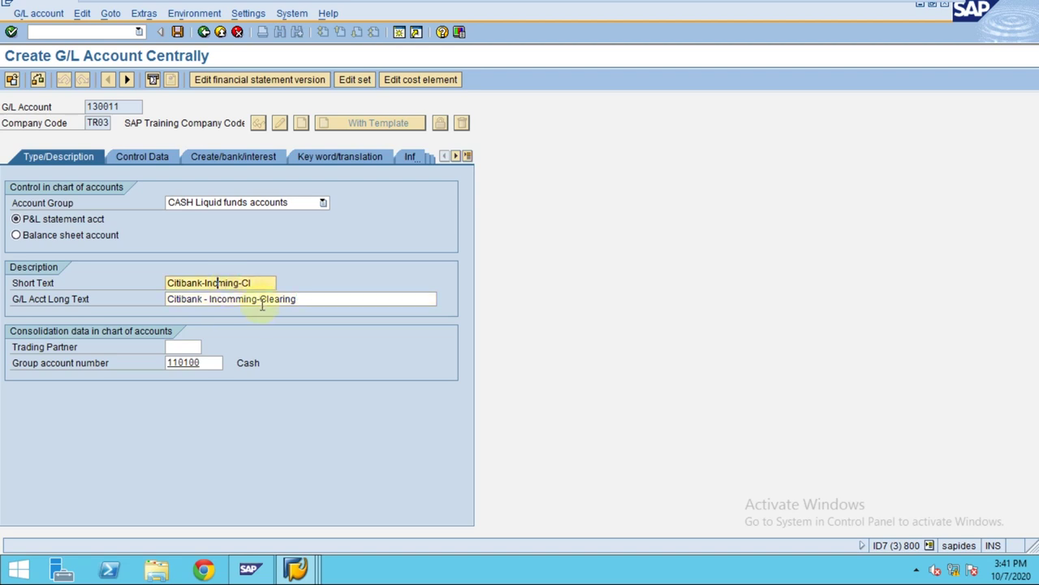
key("Delete")
key("Delete")
key("Delete")
key("Delete")
key("Delete")
left_click(178, 32)
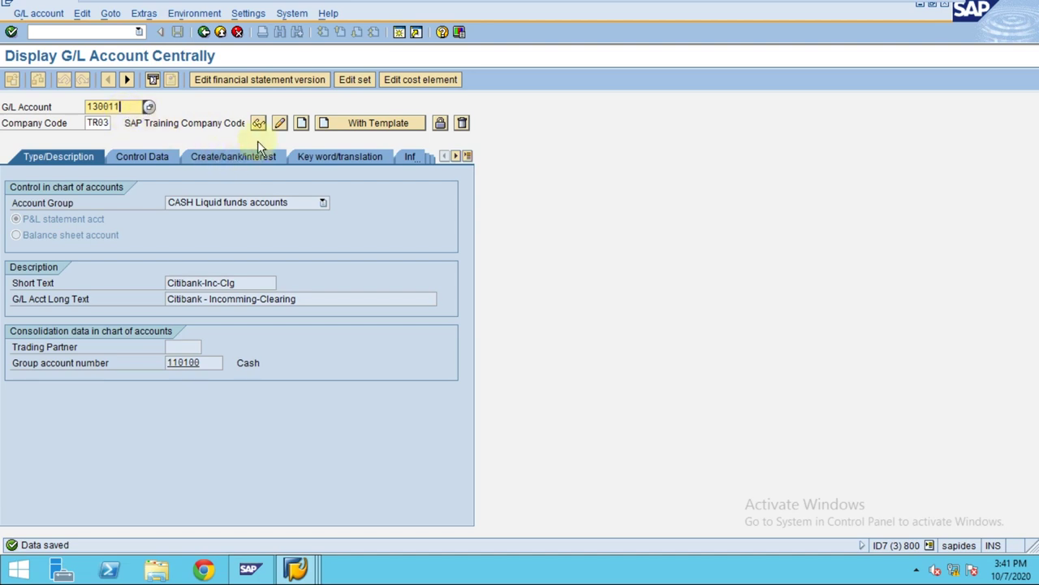
Switch account 130011 to change mode, enable open item management in its control data, and try to save it
left_click(280, 123)
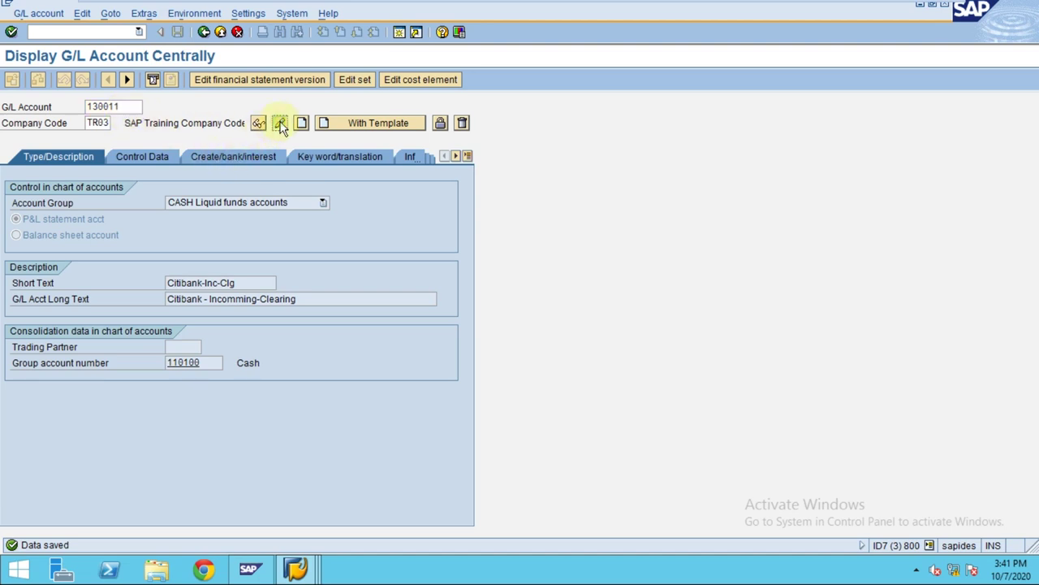
left_click(162, 157)
left_click(105, 349)
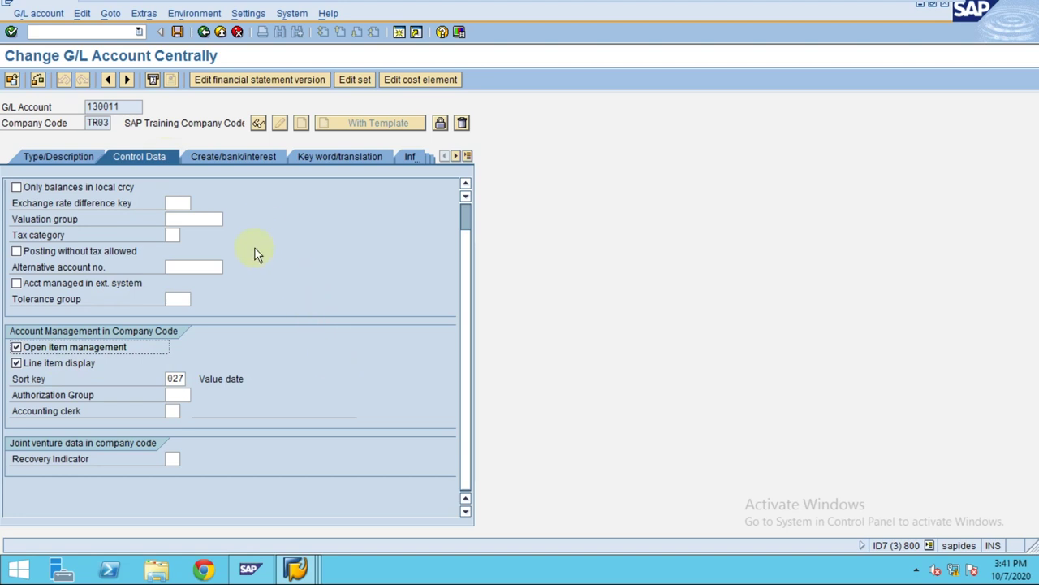
scroll(467, 211, "up", 1)
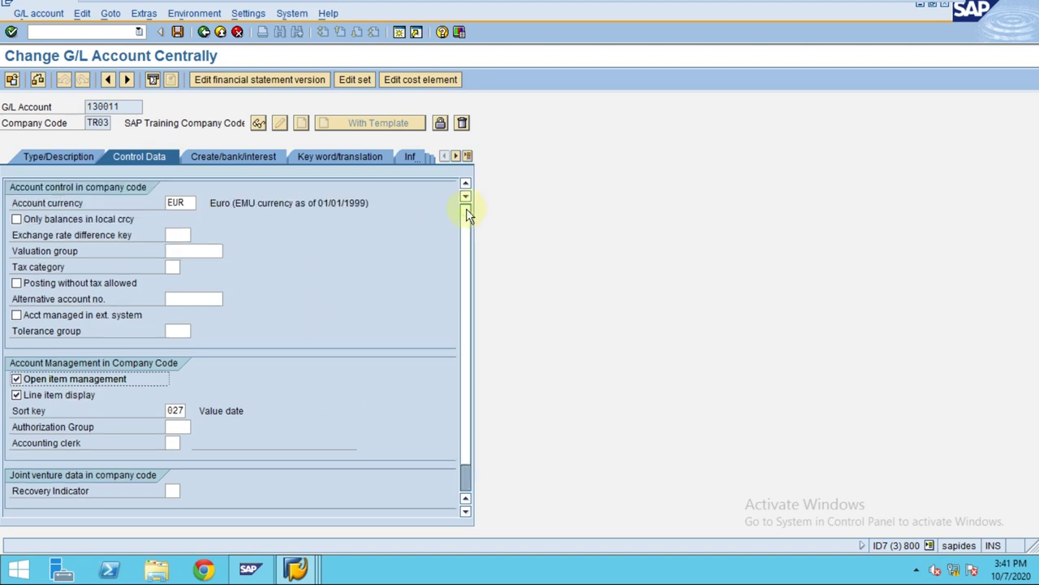
left_click(178, 33)
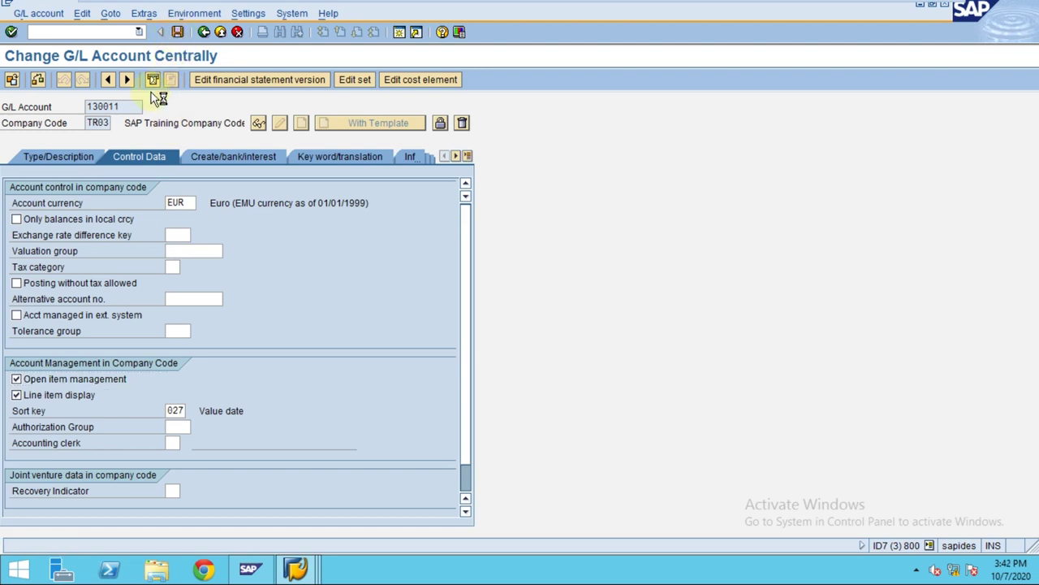
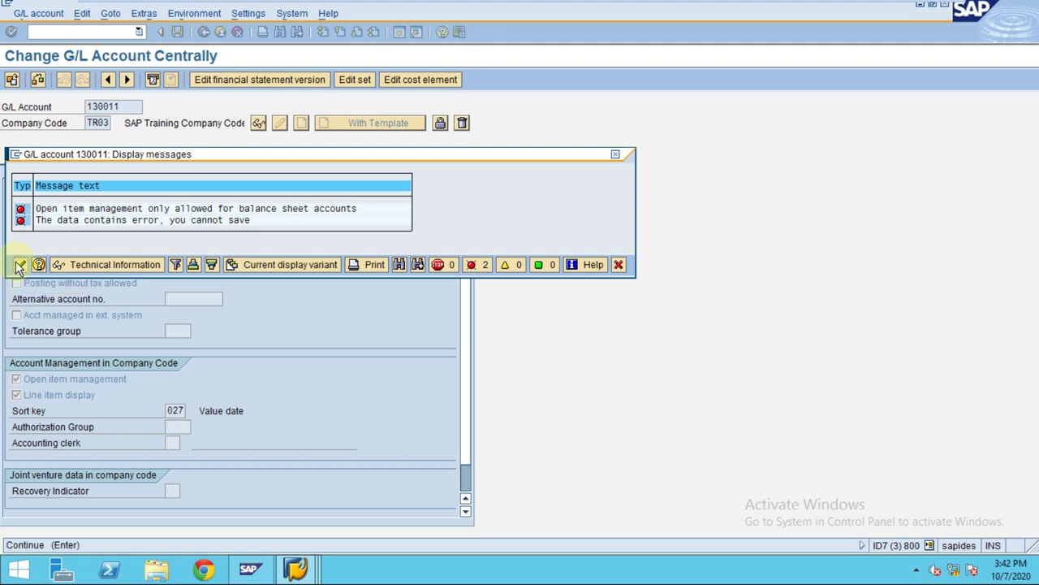
left_click(20, 265)
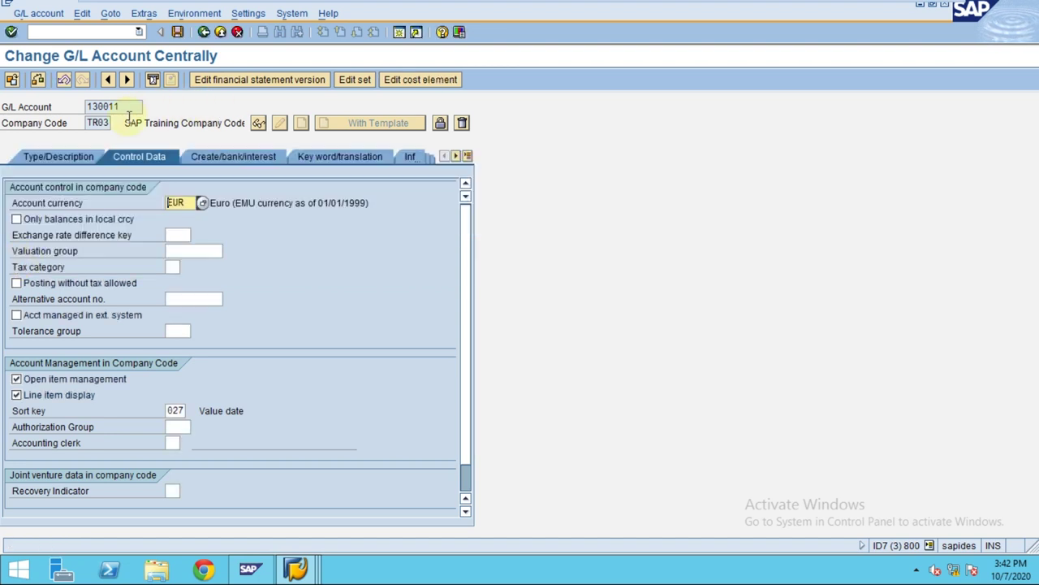
Set G/L account 130011 as a balance sheet account in its type data and save it
left_click(71, 158)
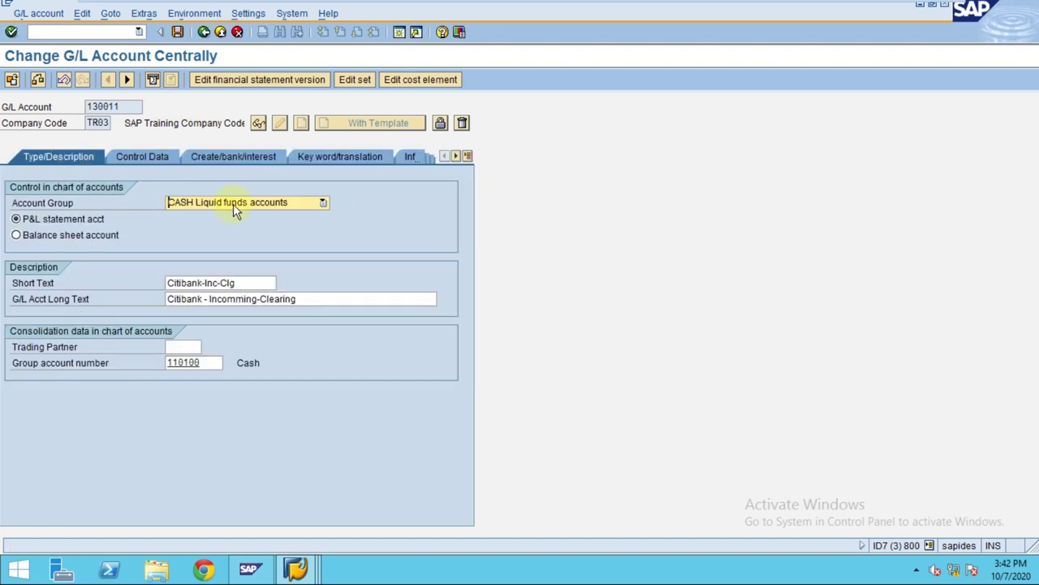
left_click(20, 235)
left_click(179, 31)
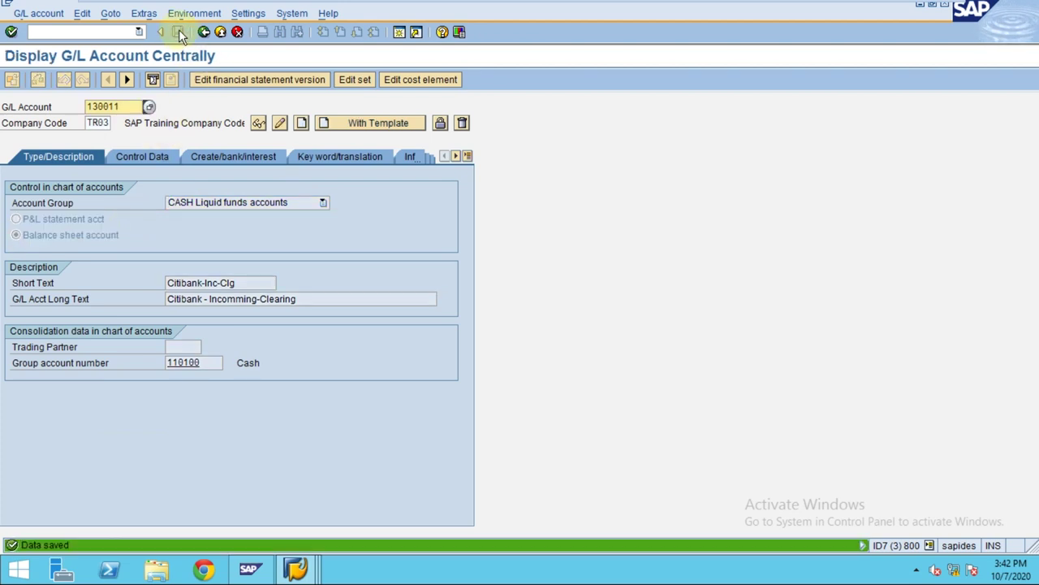
Open G/L account 130010 in change mode, set it as a balance sheet account, and save it
left_click(128, 108)
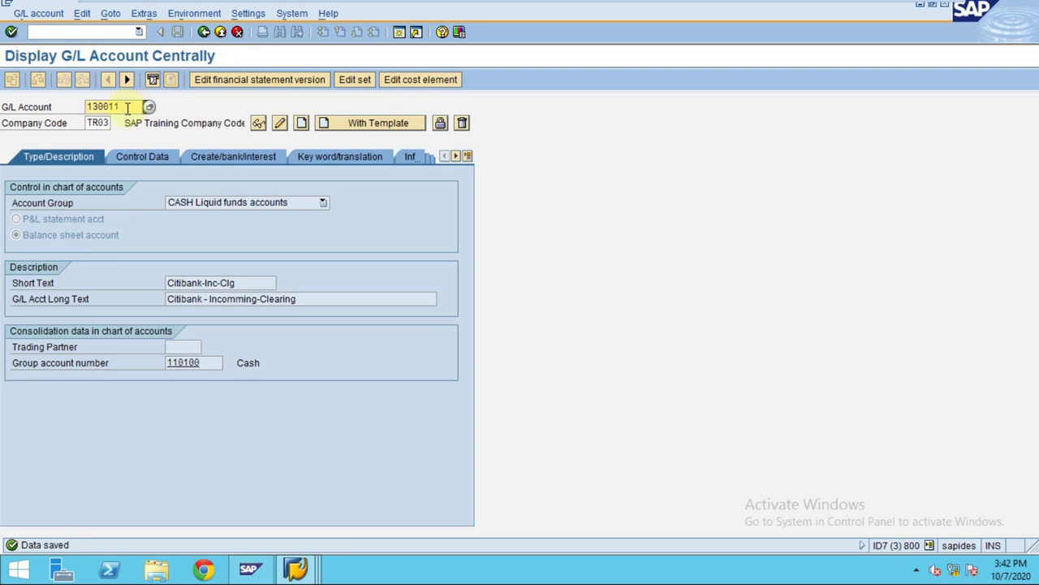
key("BackSpace")
type("03")
key("Return")
key("Return")
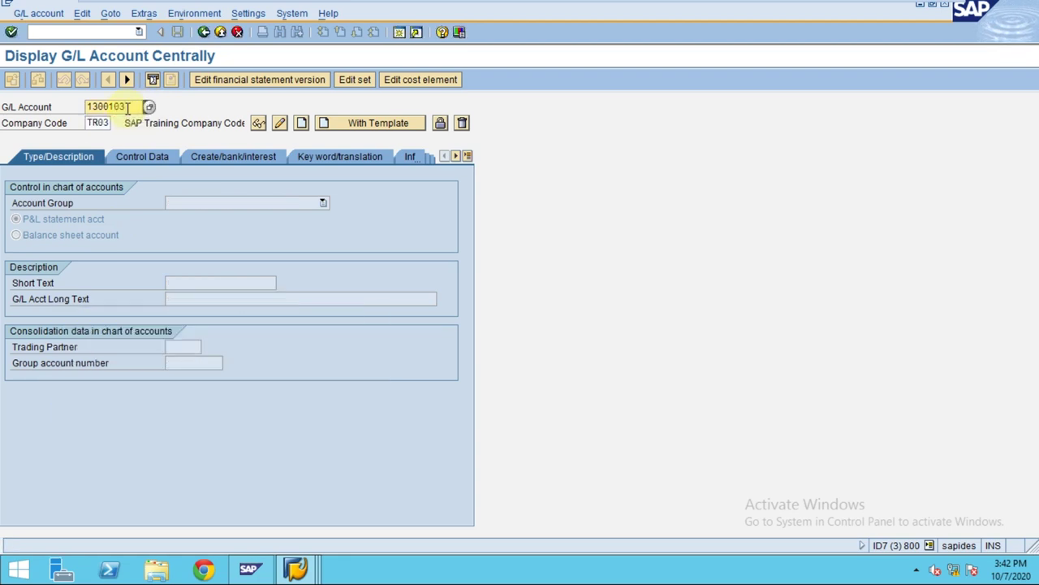
key("BackSpace")
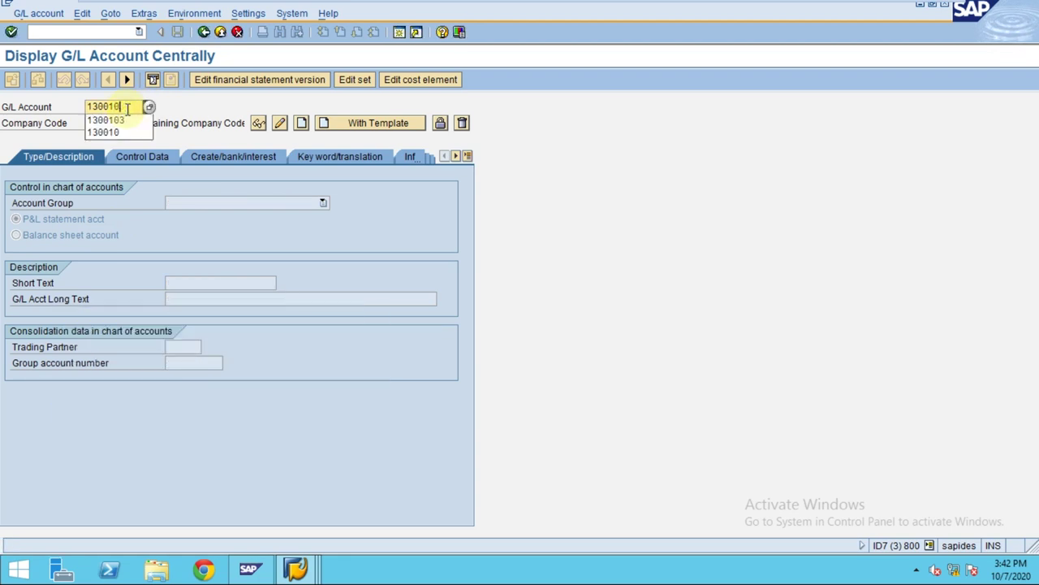
left_click(279, 123)
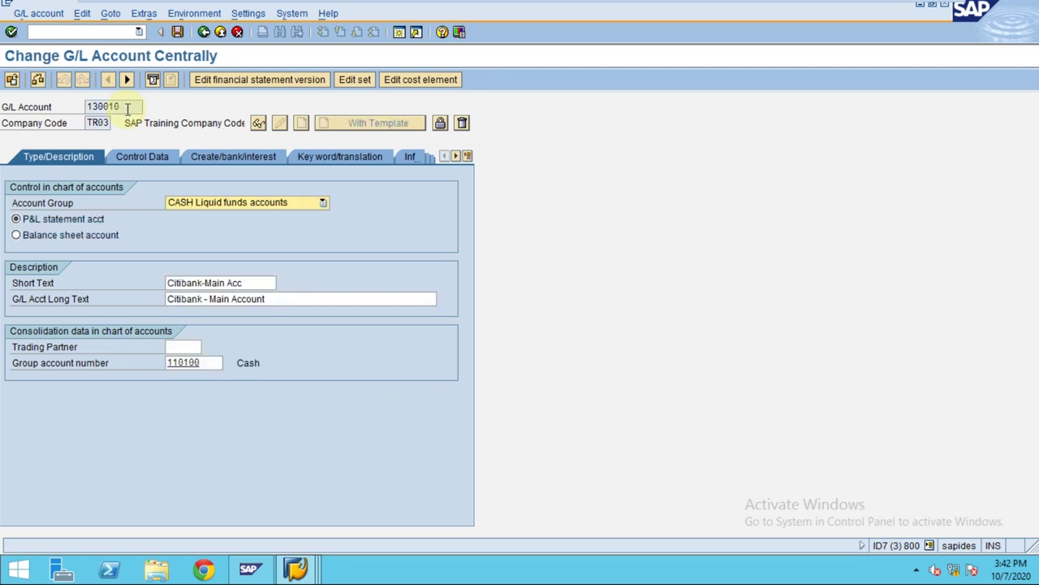
left_click(32, 236)
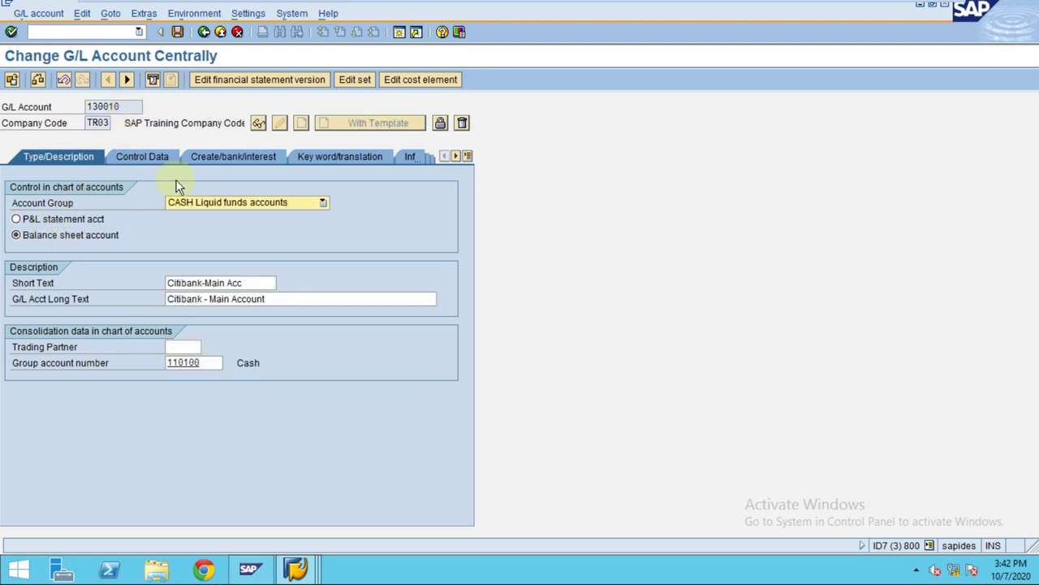
left_click(178, 32)
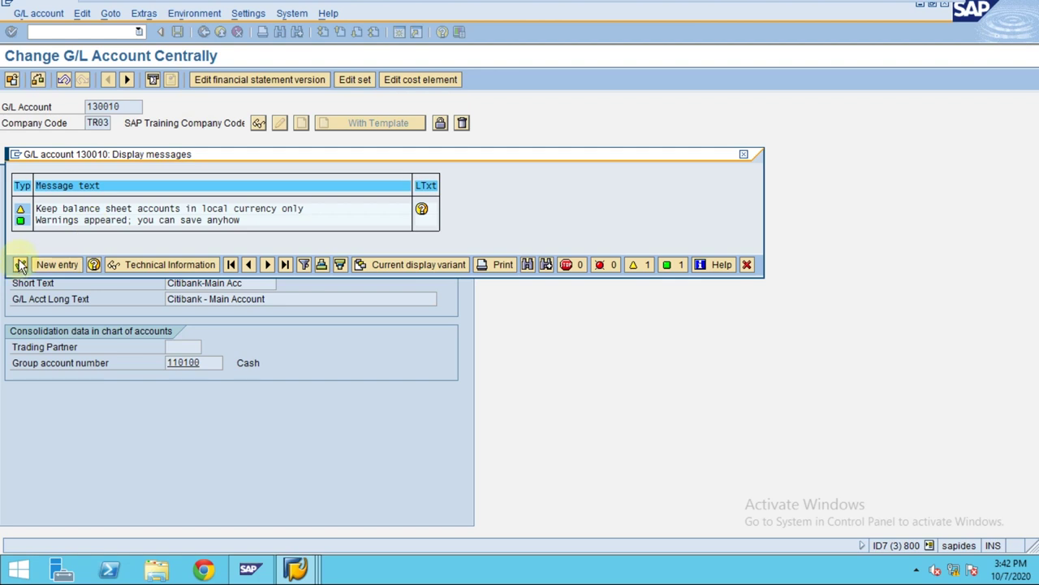
left_click(20, 264)
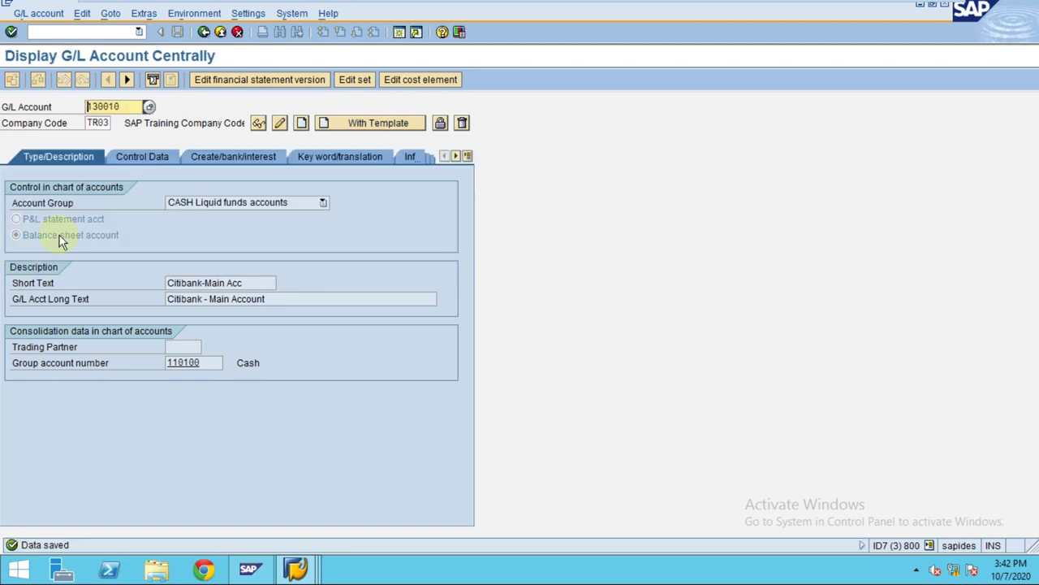
Start creating G/L account 130012 in company code TR03, using account 130011 as the template
left_click(135, 106)
key("BackSpace")
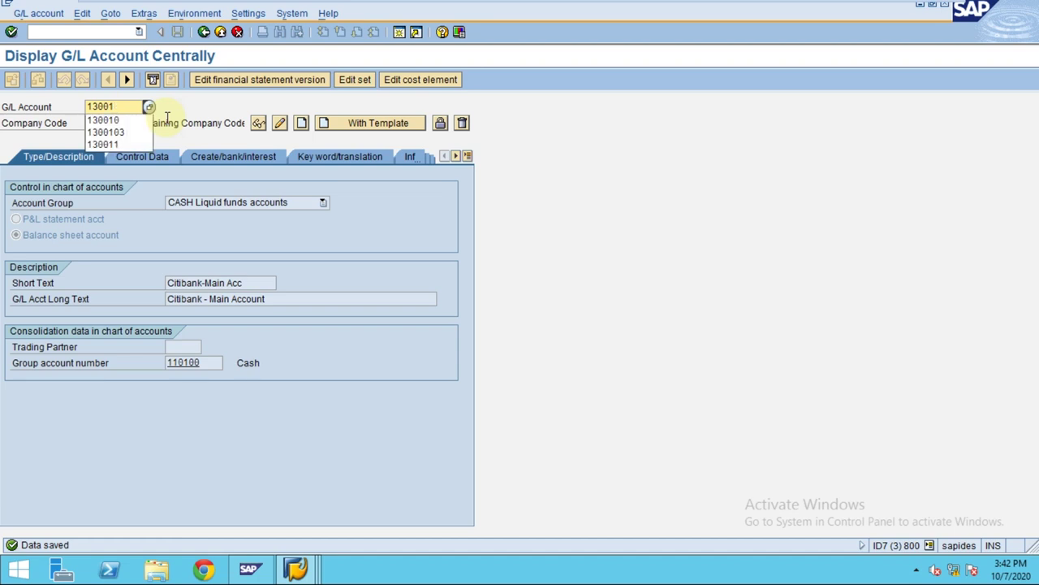
type("2")
key("Return")
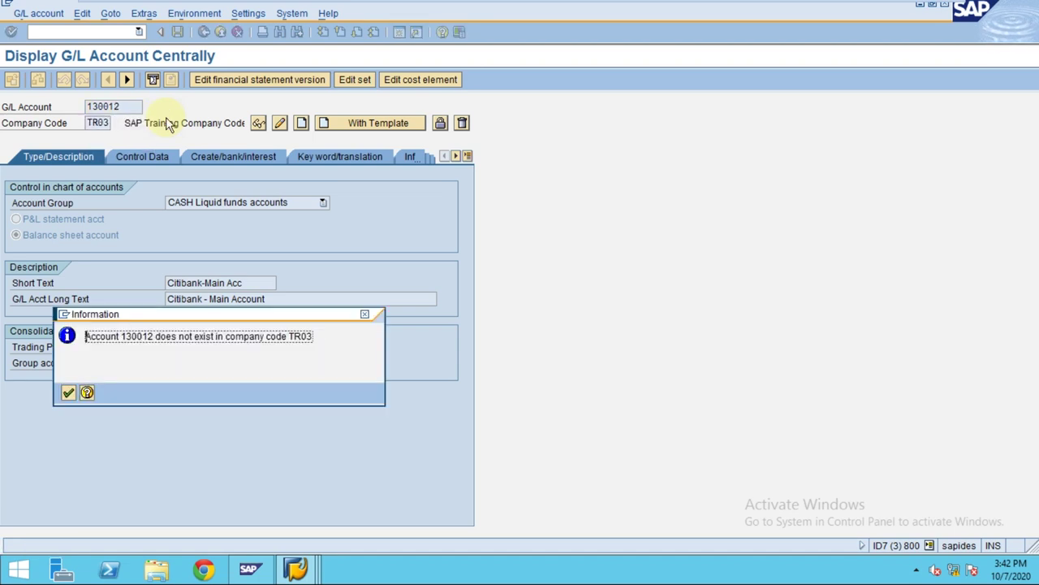
left_click(69, 392)
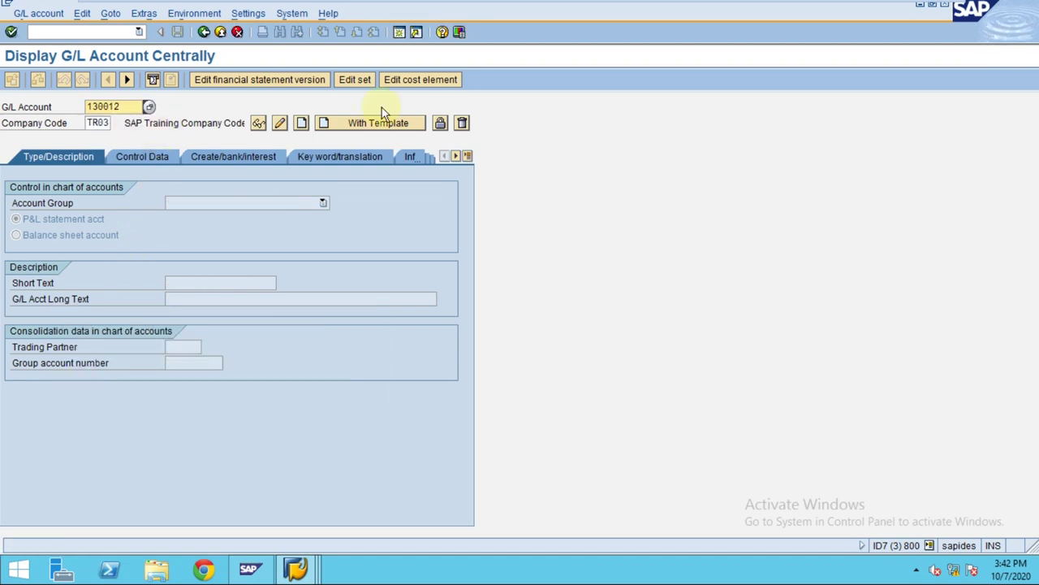
left_click(374, 123)
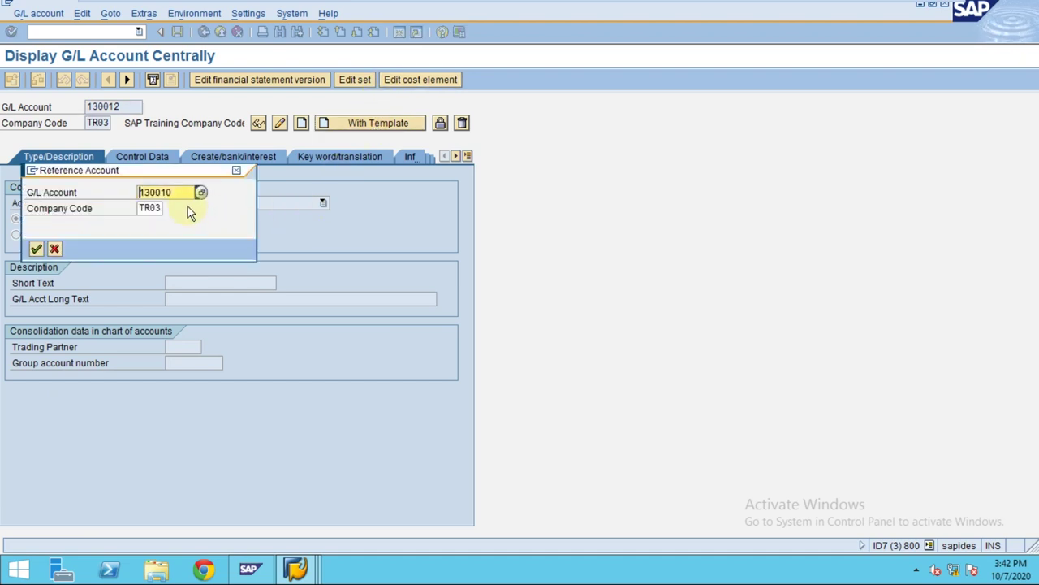
key("BackSpace")
type("1")
key("Return")
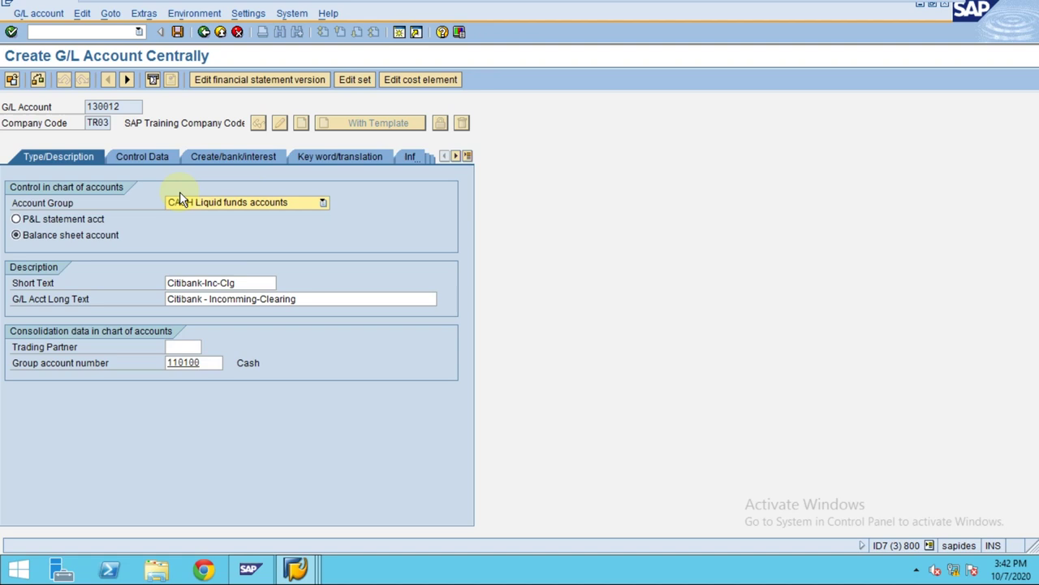
Change the short text of account 130012 to "Citibank-Out-Clg"
left_click(208, 283)
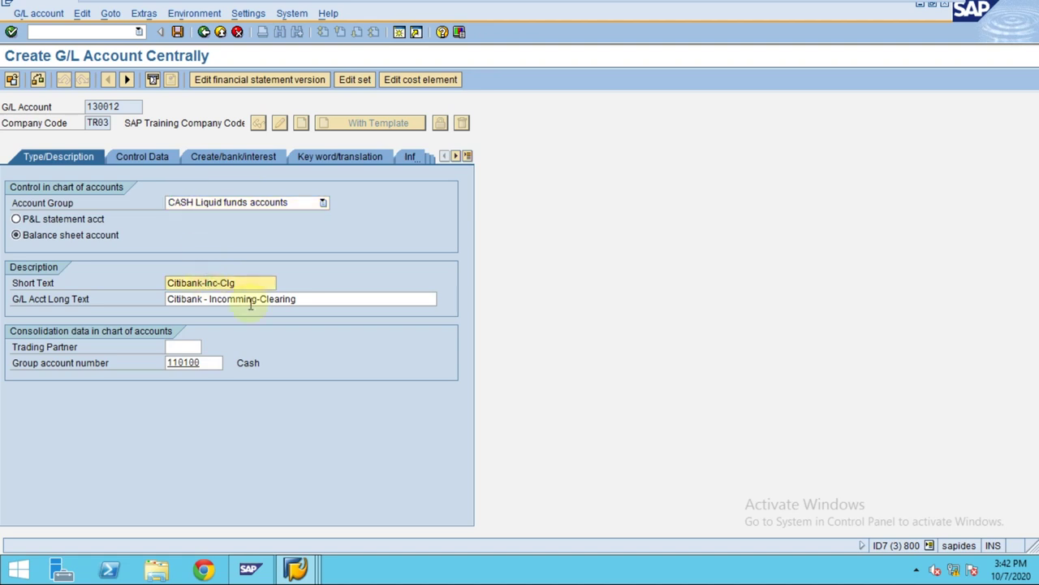
key("BackSpace")
key("Delete")
key("Delete")
key("Delete")
type("Out-")
key("Down")
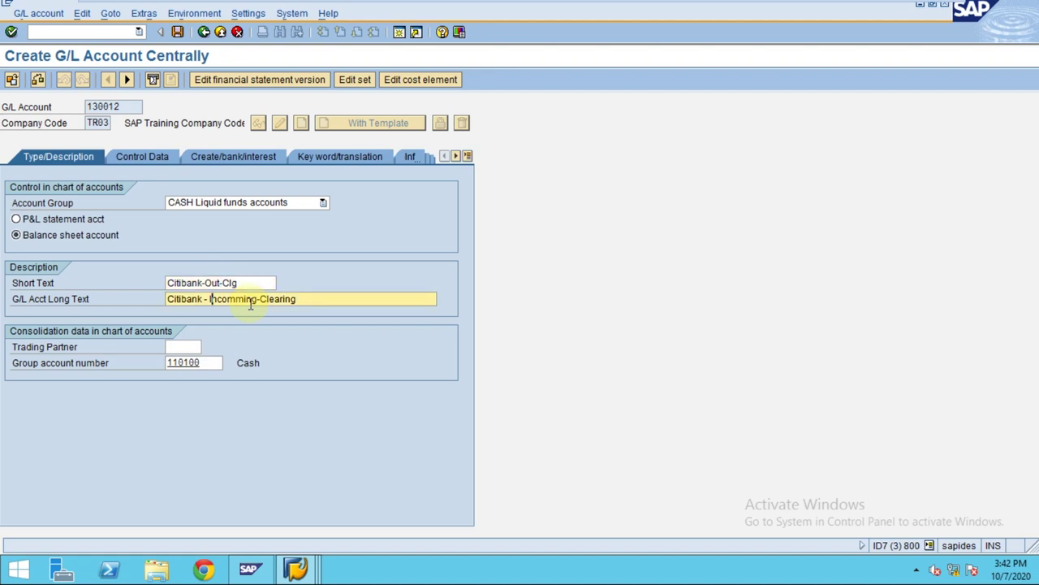
Change the G/L account long text of account 130012 to "Citibank - Outgoing-Clearing"
type("Outg")
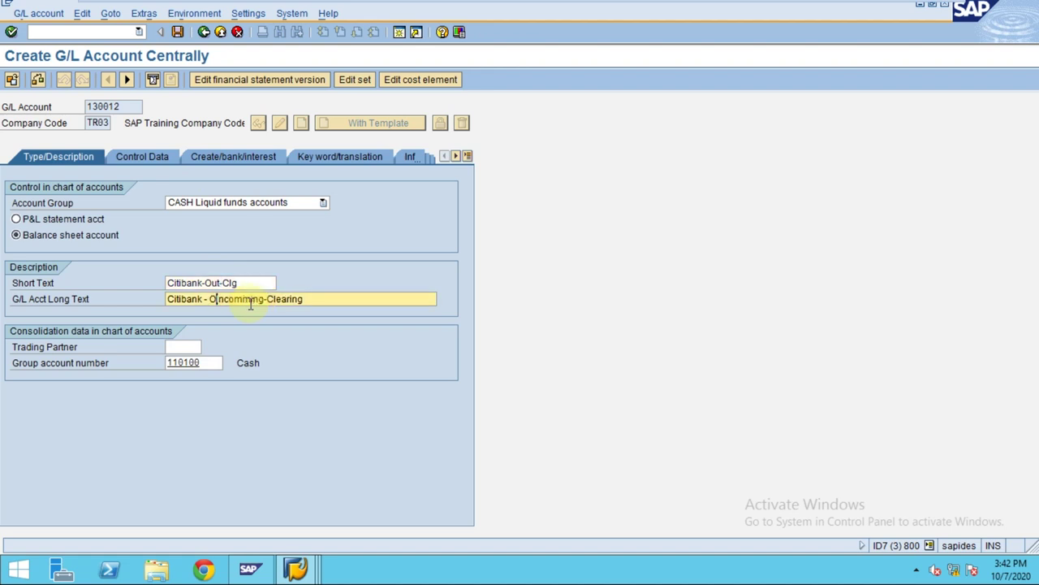
type("oing")
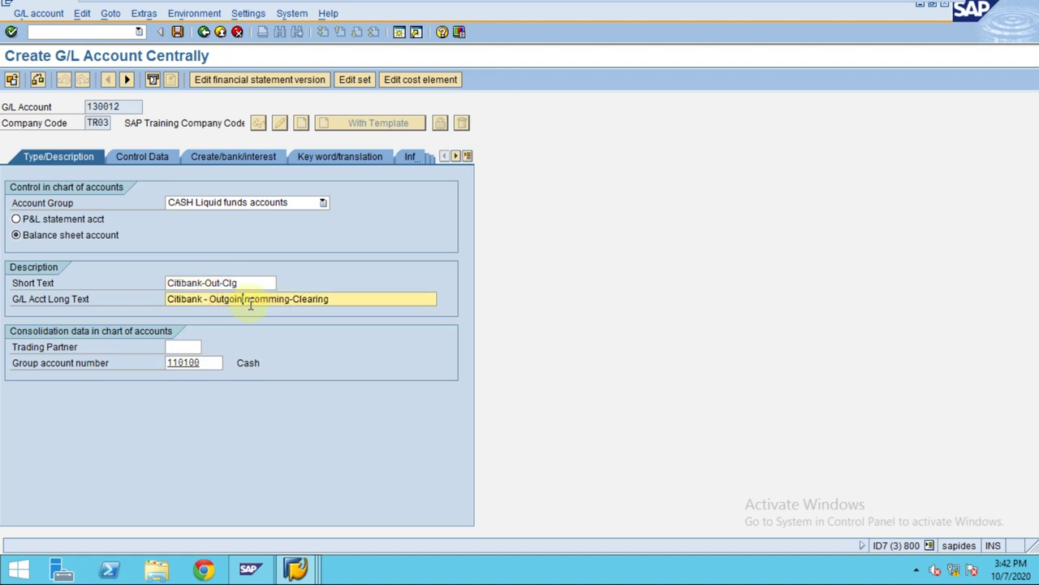
key("Delete")
key("Delete")
key("Delete")
key("Delete")
key("Delete")
key("Delete")
key("Delete")
key("Delete")
key("Delete")
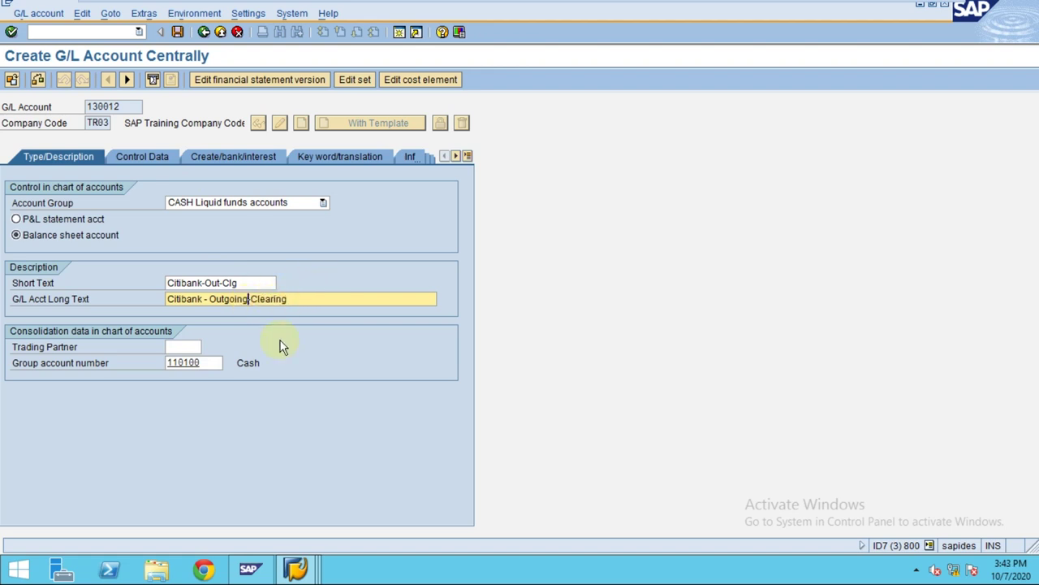
Check the control data of account 130012 and save the new account
left_click(203, 362)
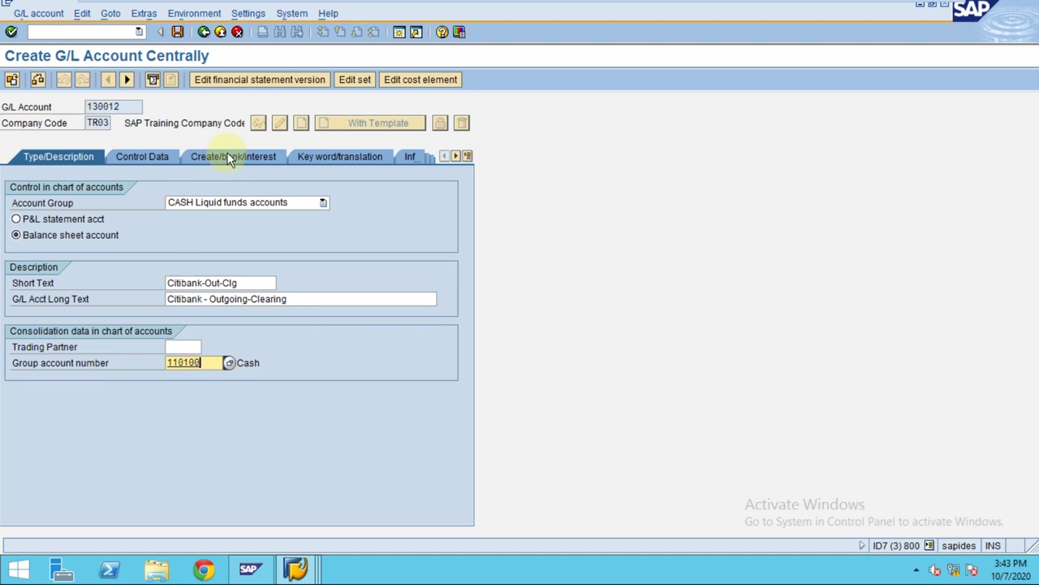
left_click(230, 157)
left_click(153, 158)
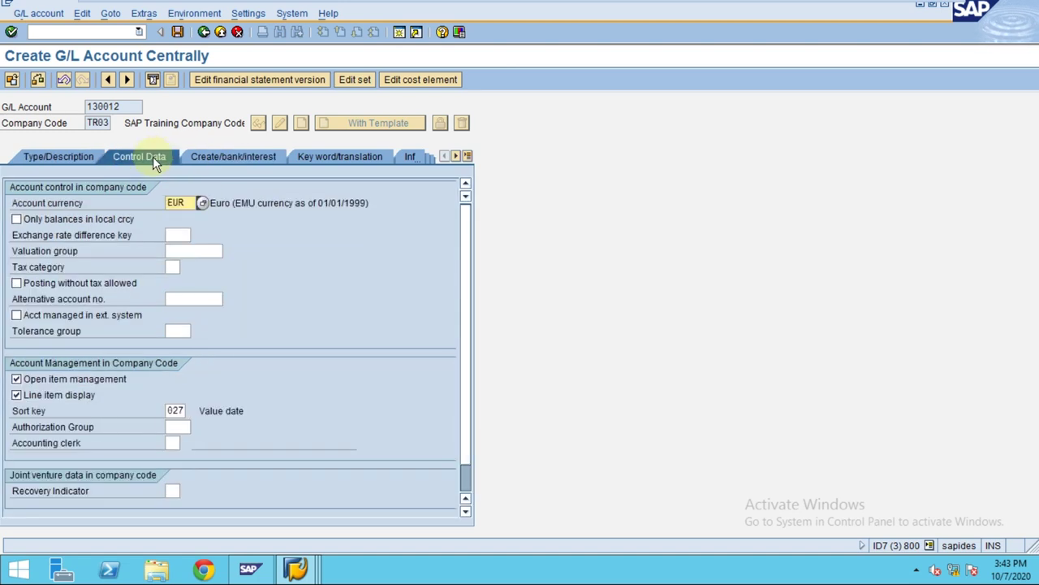
left_click(73, 159)
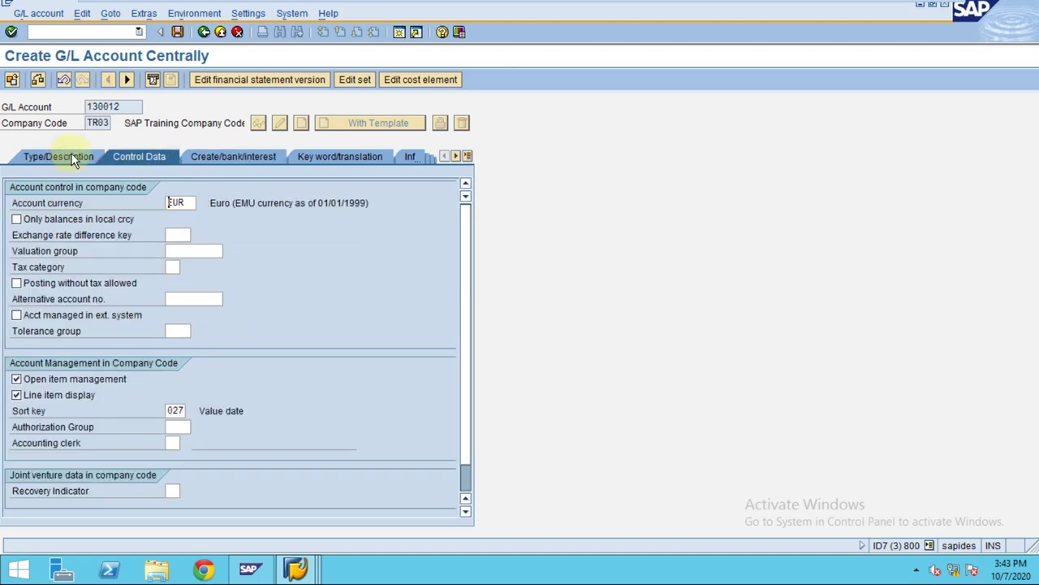
left_click(178, 32)
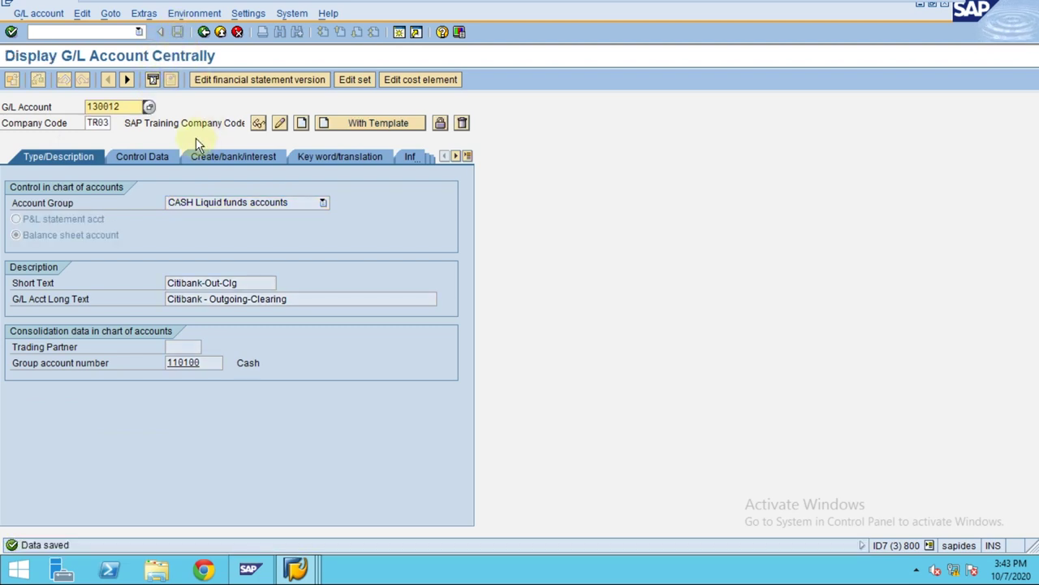
End the G/L account session and enter account 130112 on the second line of the G/L document
left_click(293, 14)
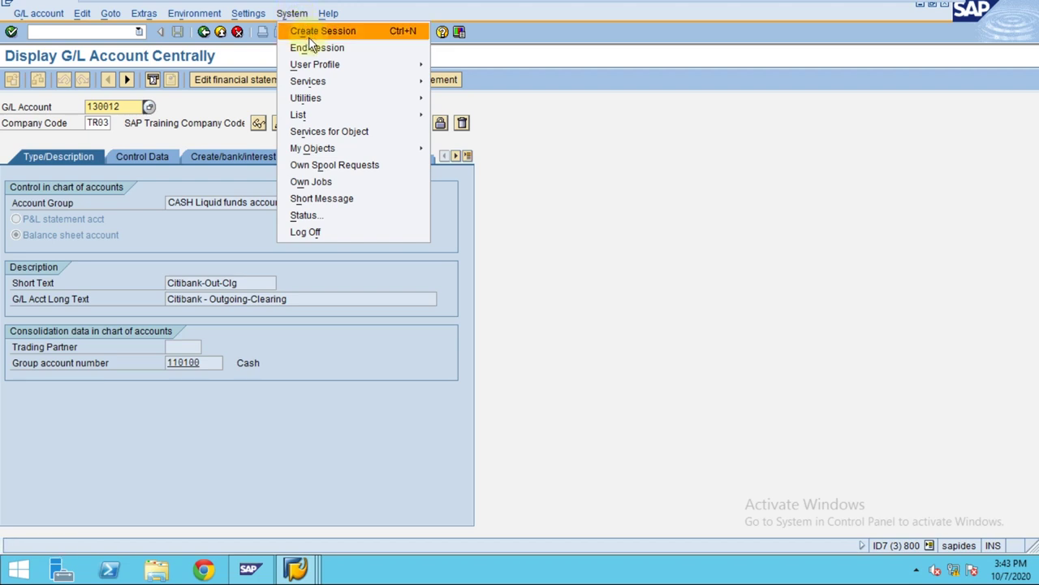
left_click(308, 45)
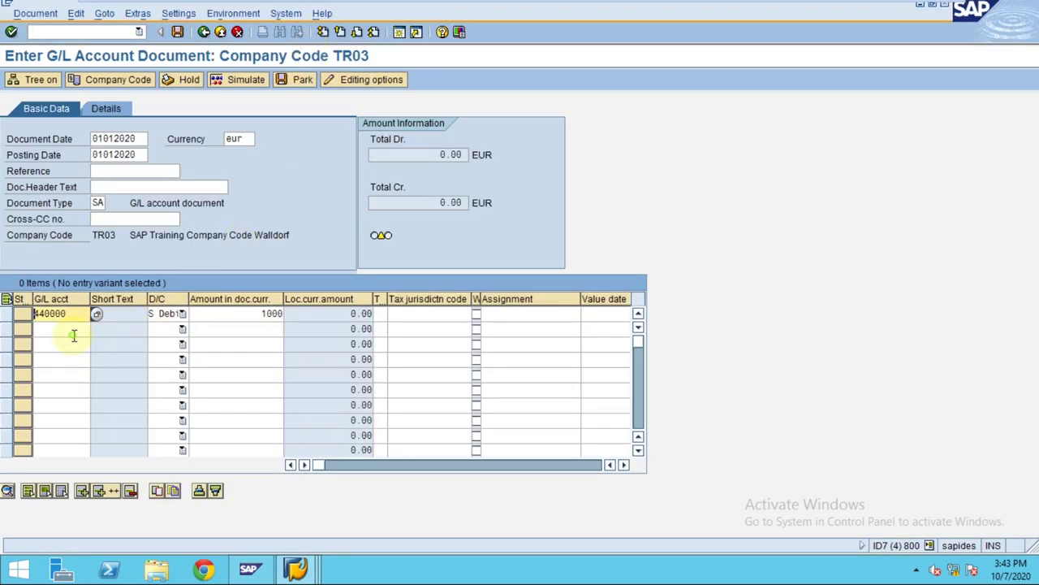
left_click(74, 333)
type("130")
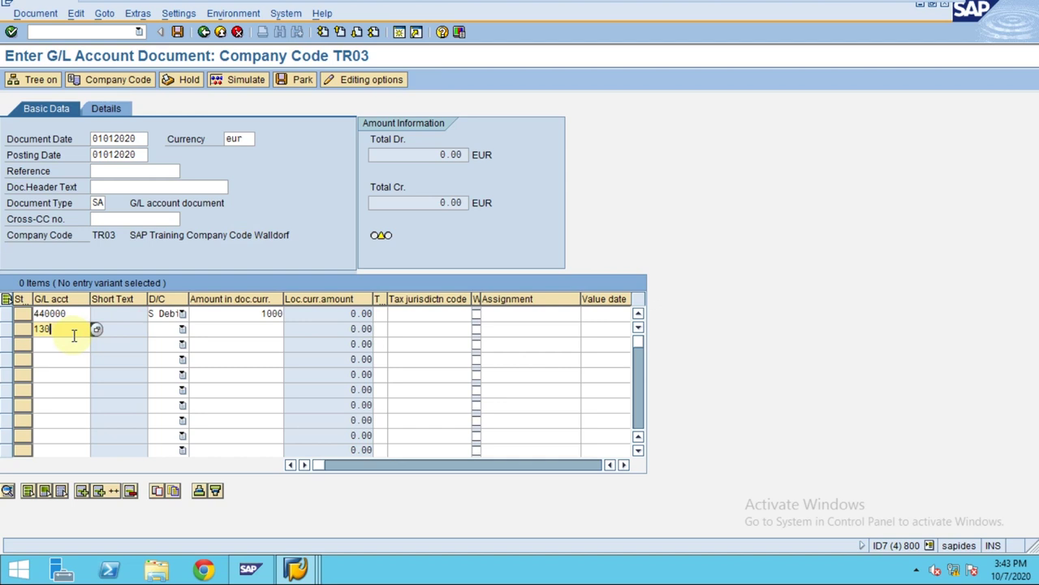
type("112")
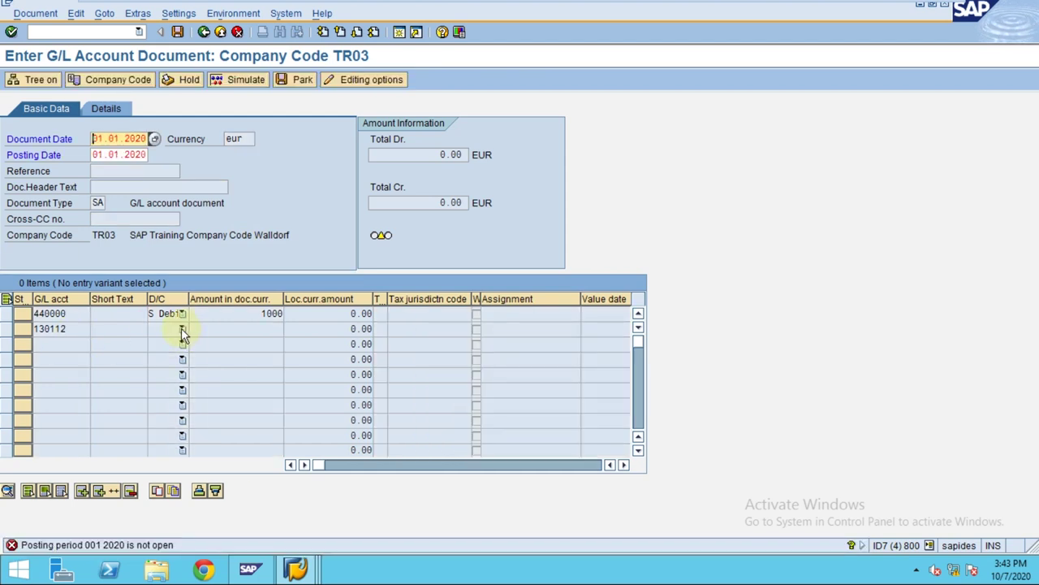
In a new session, run transaction oby6 and open the global data of company code TR03 to check its posting period variant
left_click(295, 569)
left_click(428, 489)
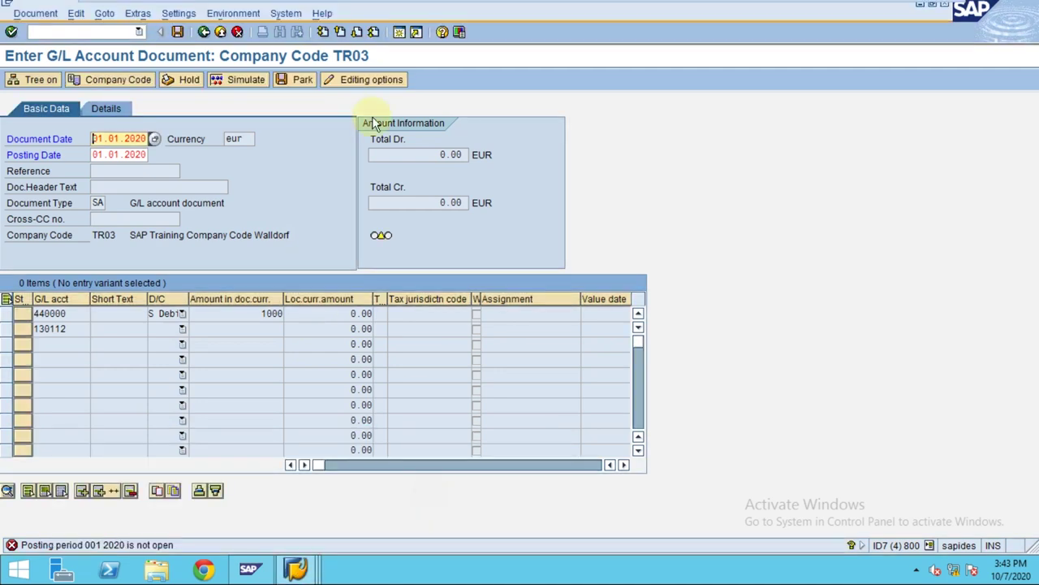
left_click(399, 30)
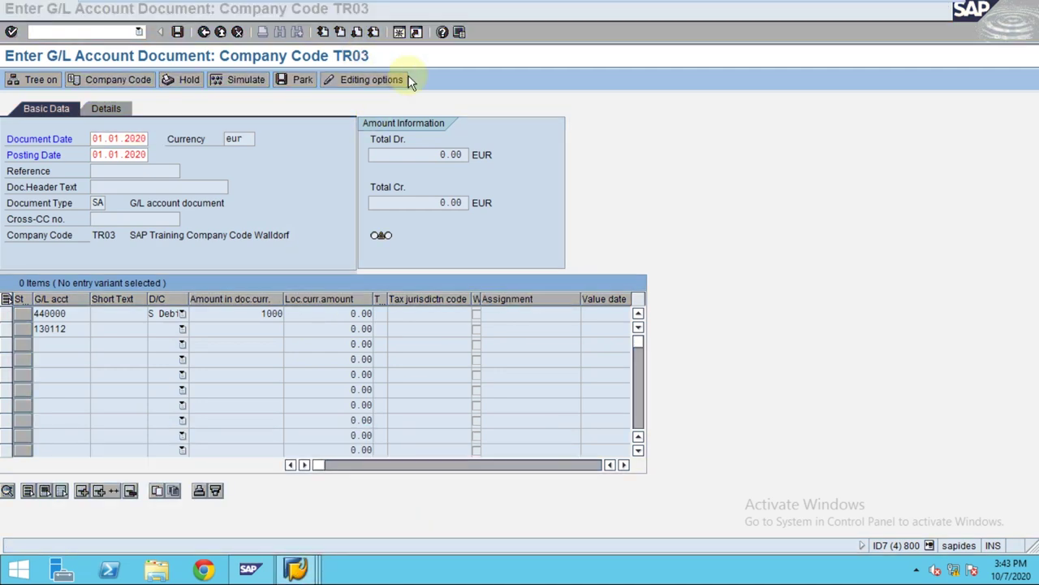
type("oby6")
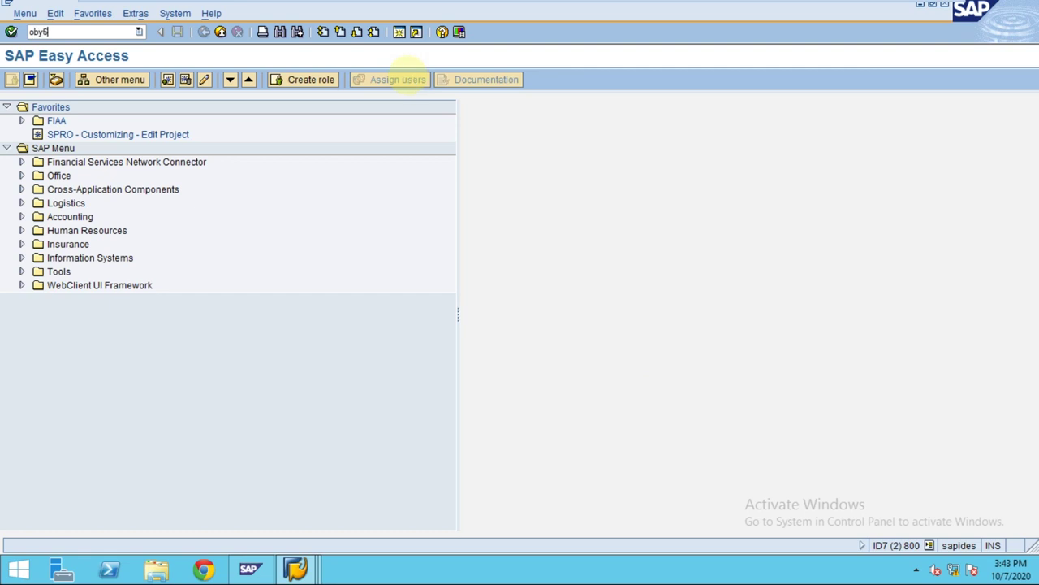
key("Return")
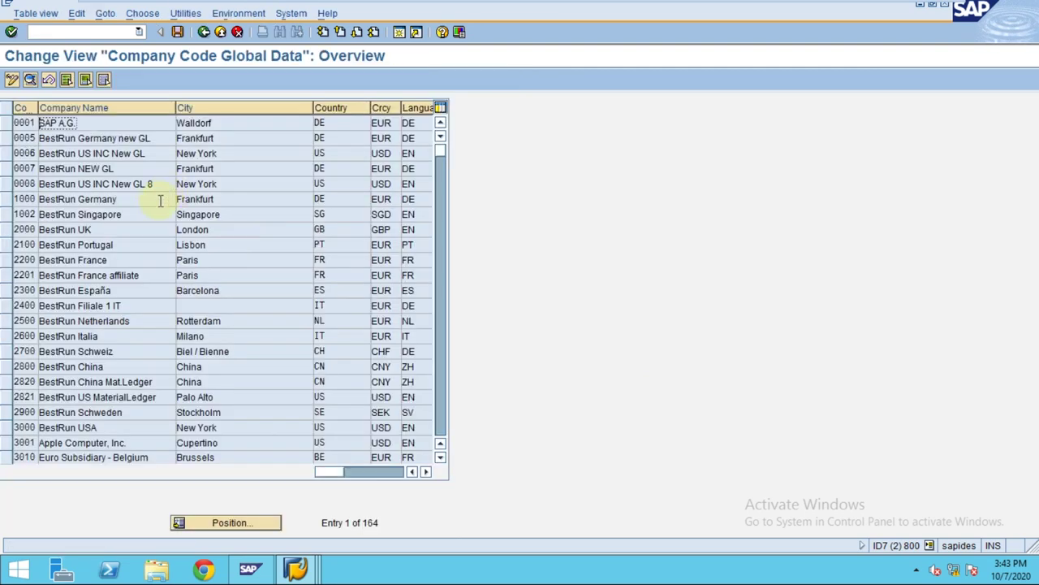
left_click(239, 522)
type("TR03")
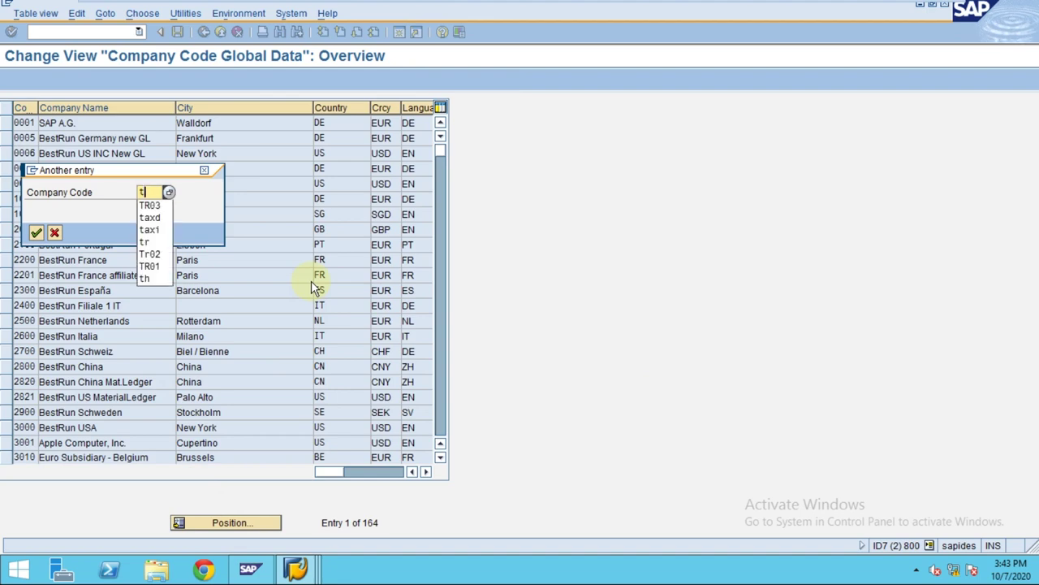
key("Return")
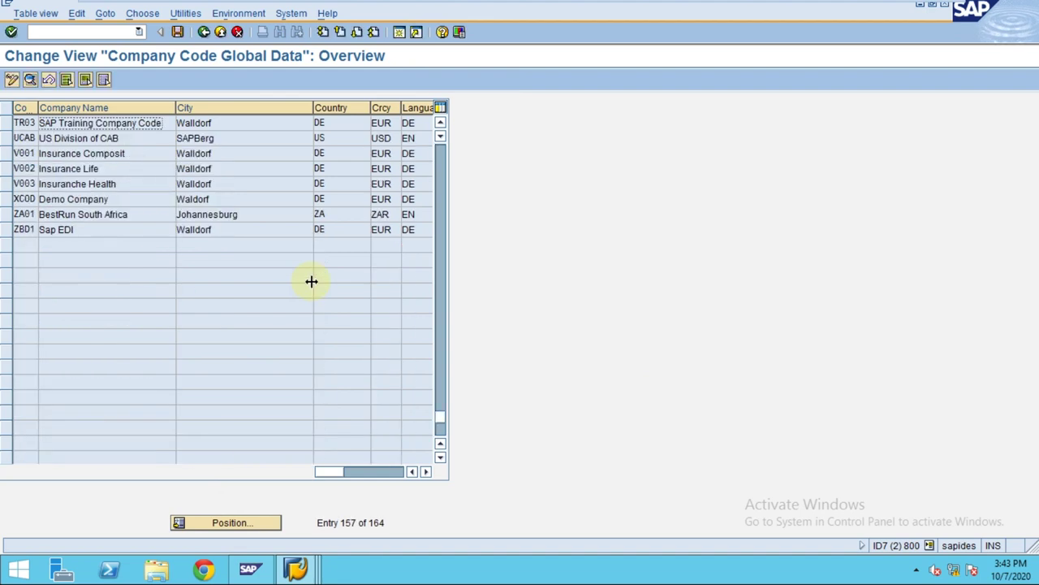
double_click(102, 122)
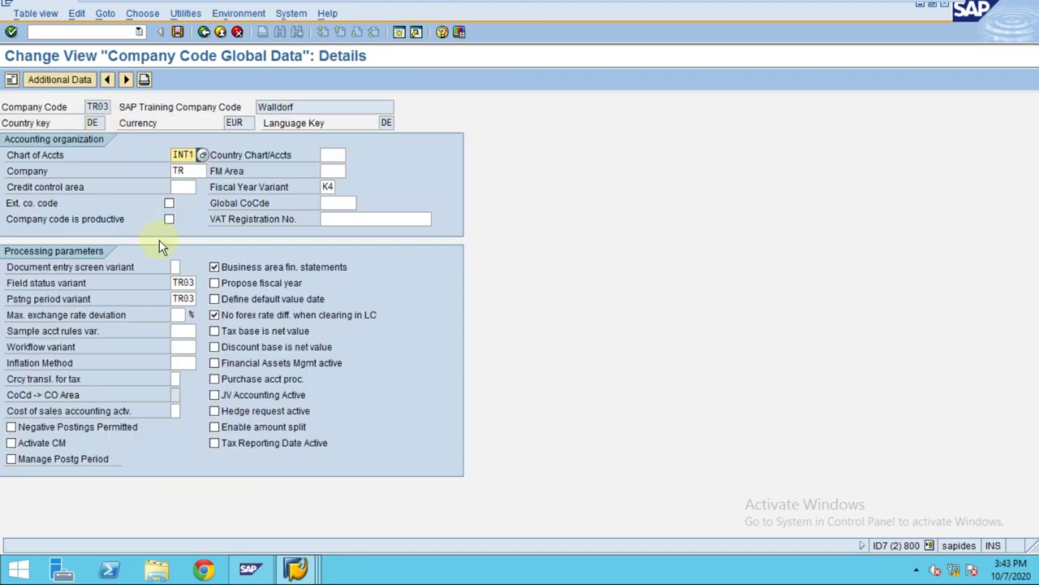
double_click(182, 298)
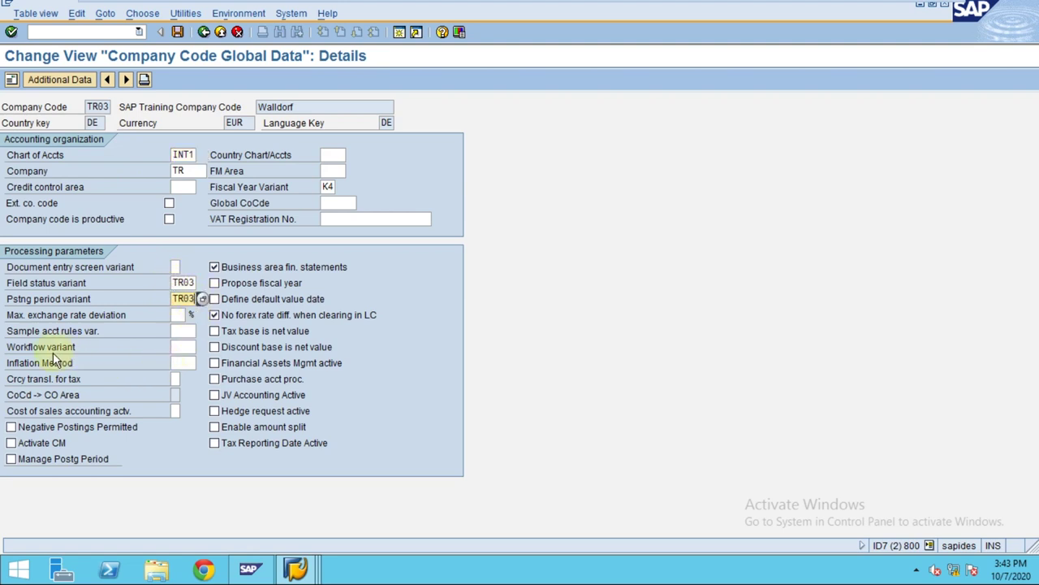
Open the Posting Periods: Specify Time Intervals table and position the list on variant TR03
left_click(35, 32)
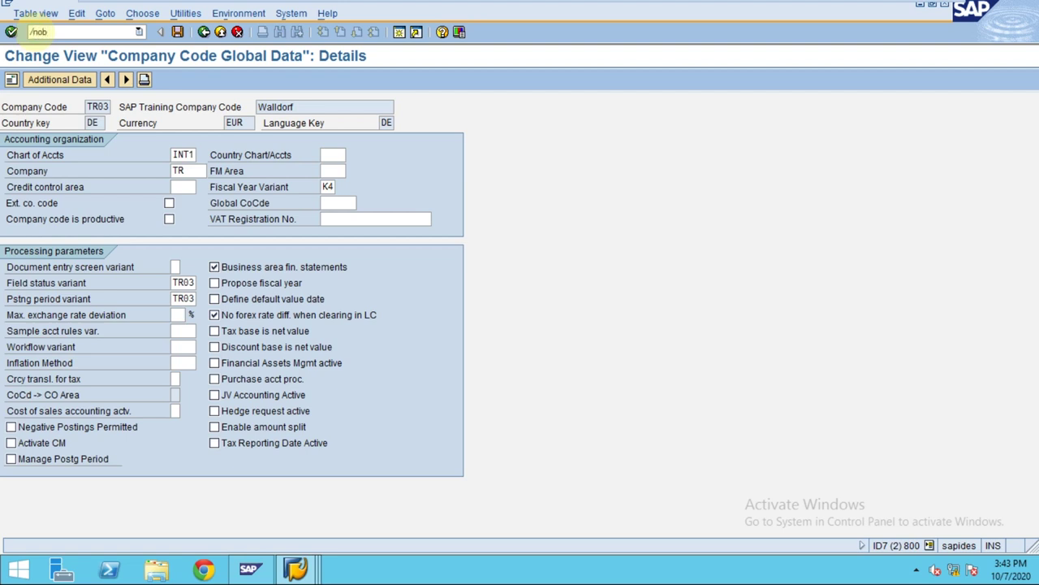
type("/nob5")
key("Return")
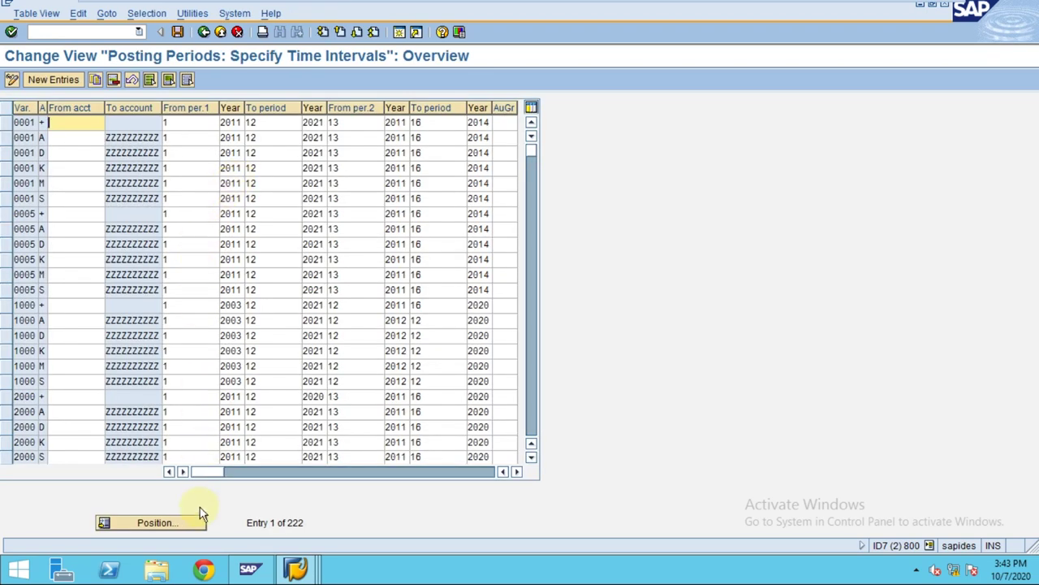
left_click(178, 522)
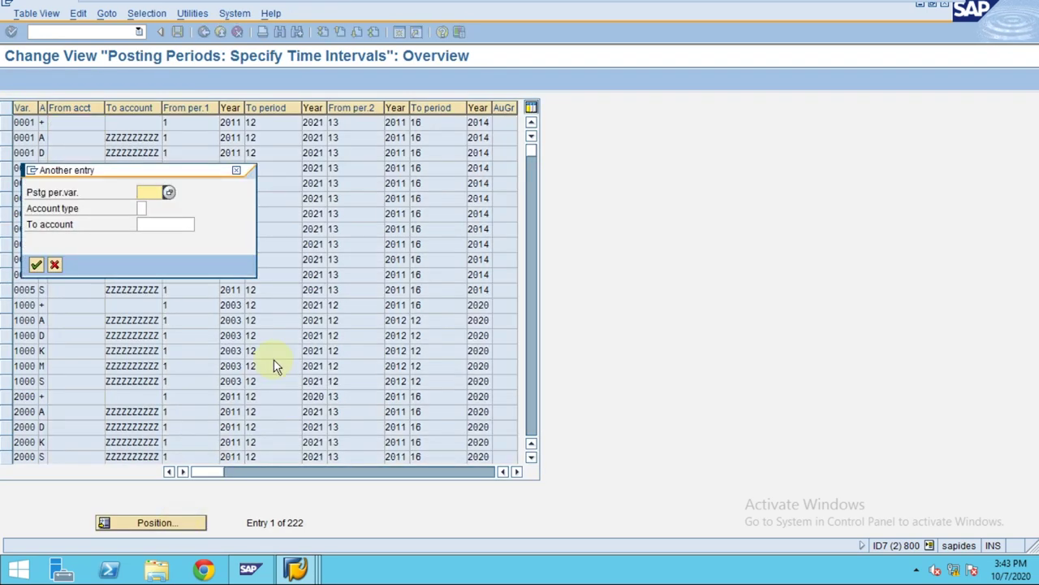
type("tr0")
key("Return")
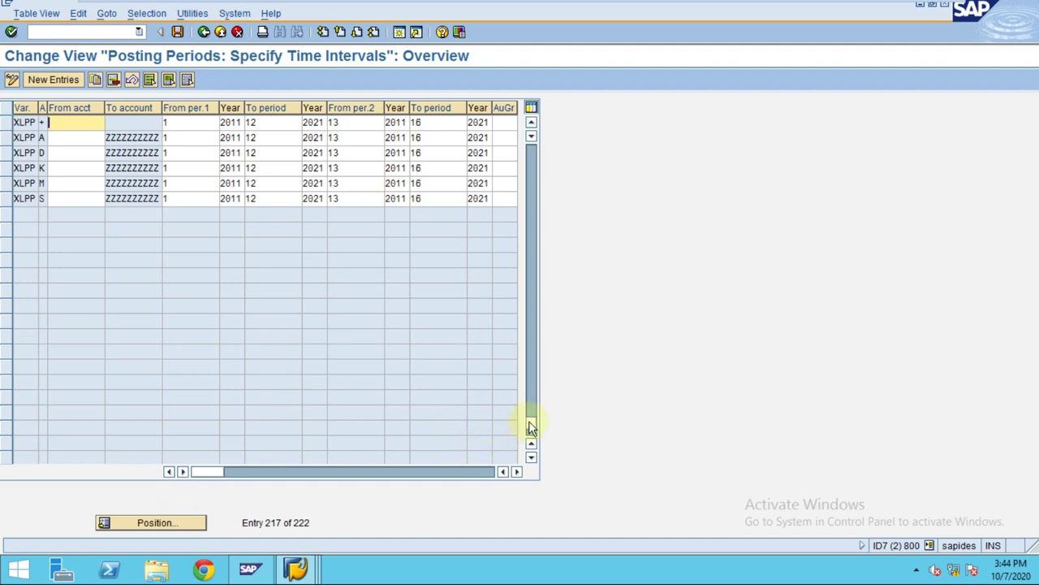
Copy the five posting period entries of variant 4500 (+, A, D, K, S) to variant TR03
left_click_drag(528, 421, 533, 134)
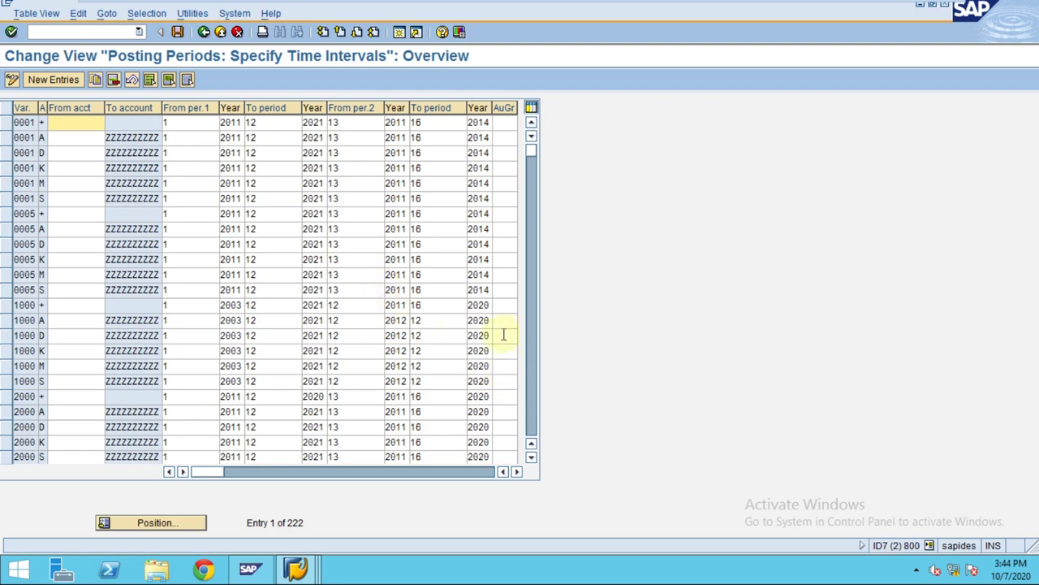
scroll(514, 341, "down", 5)
scroll(515, 341, "down", 12)
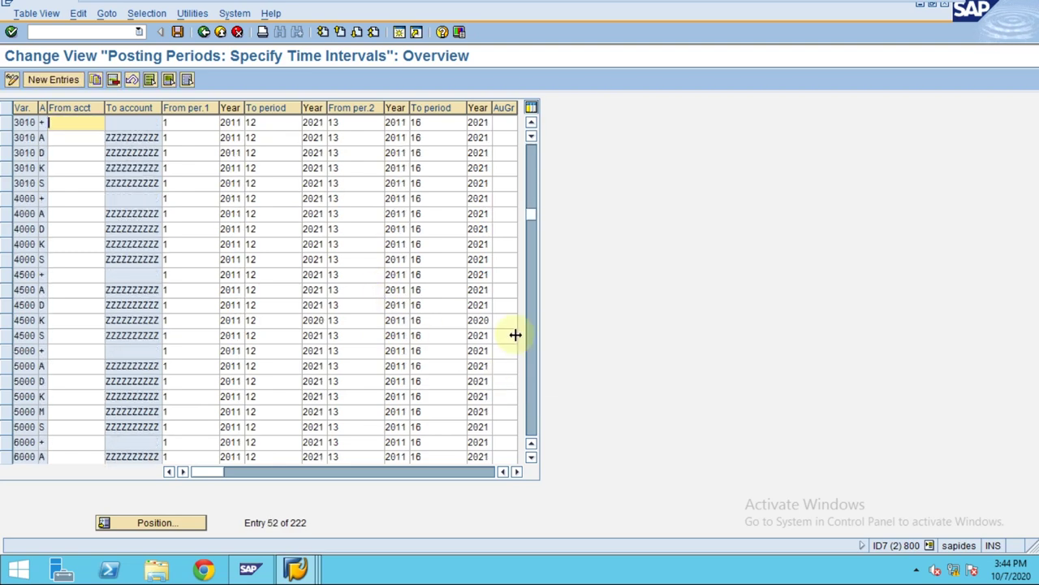
left_click(285, 339)
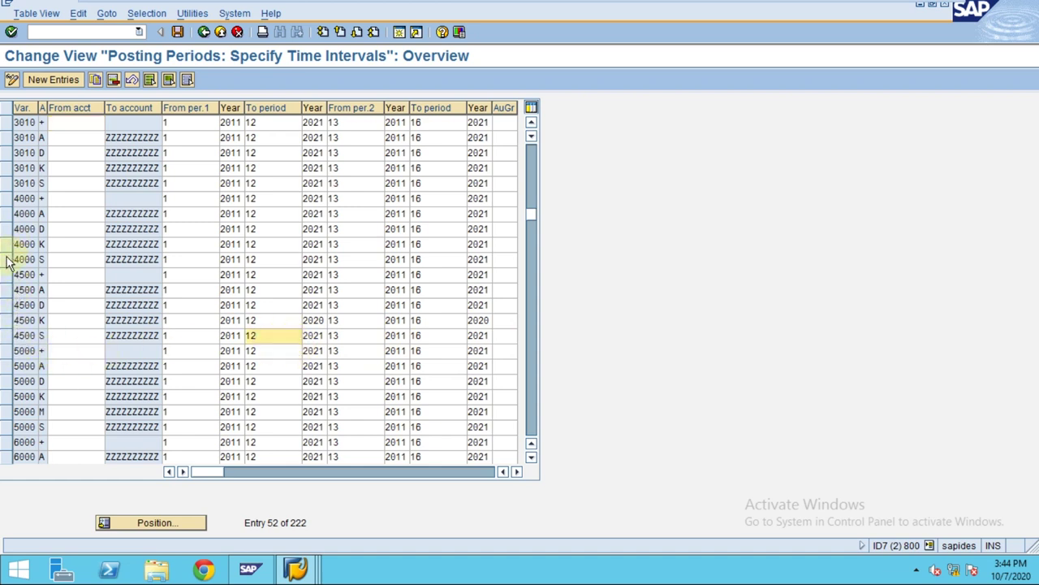
left_click_drag(6, 275, 11, 339)
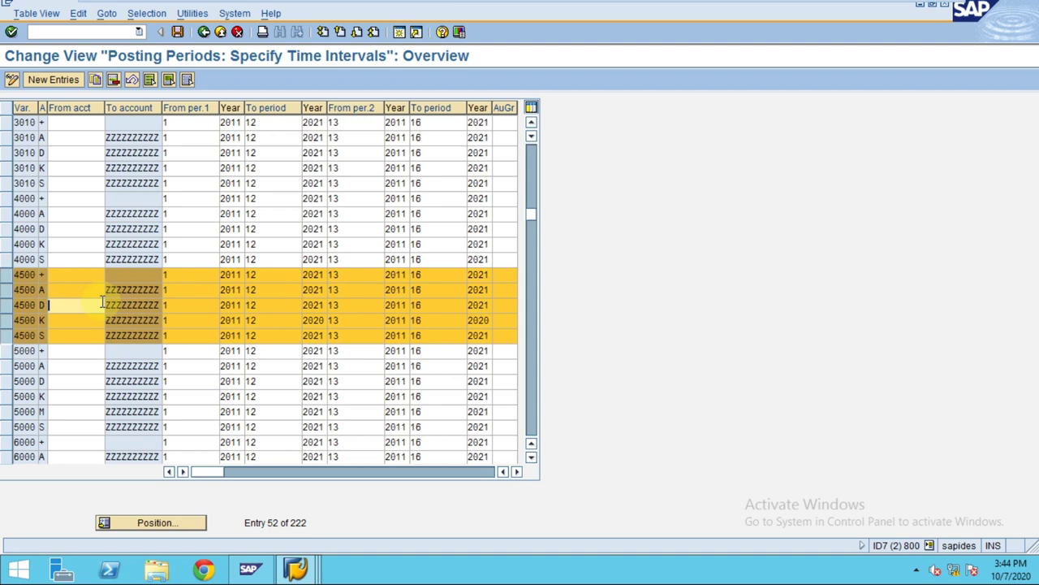
left_click(95, 80)
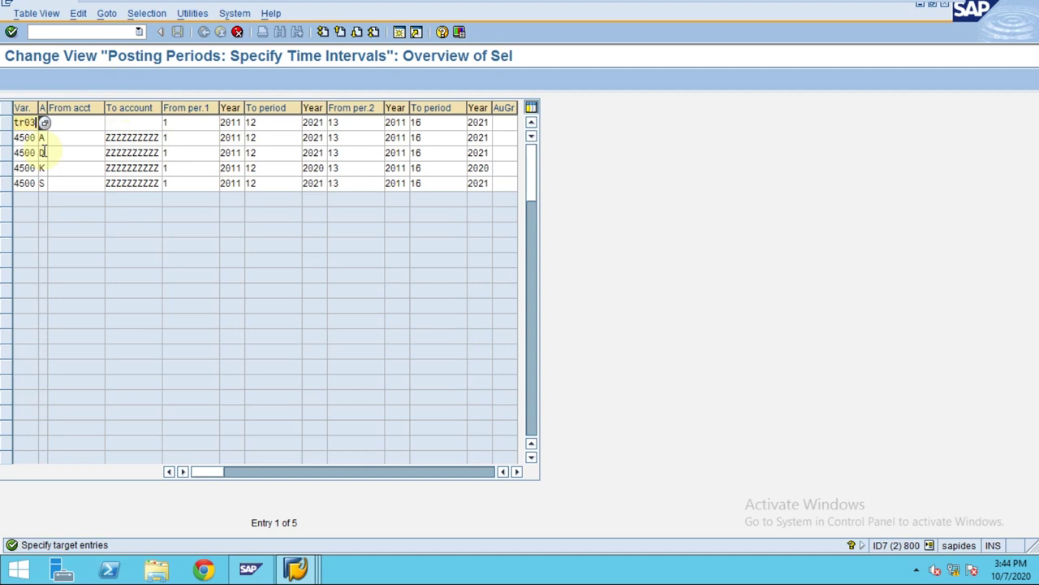
key("Down")
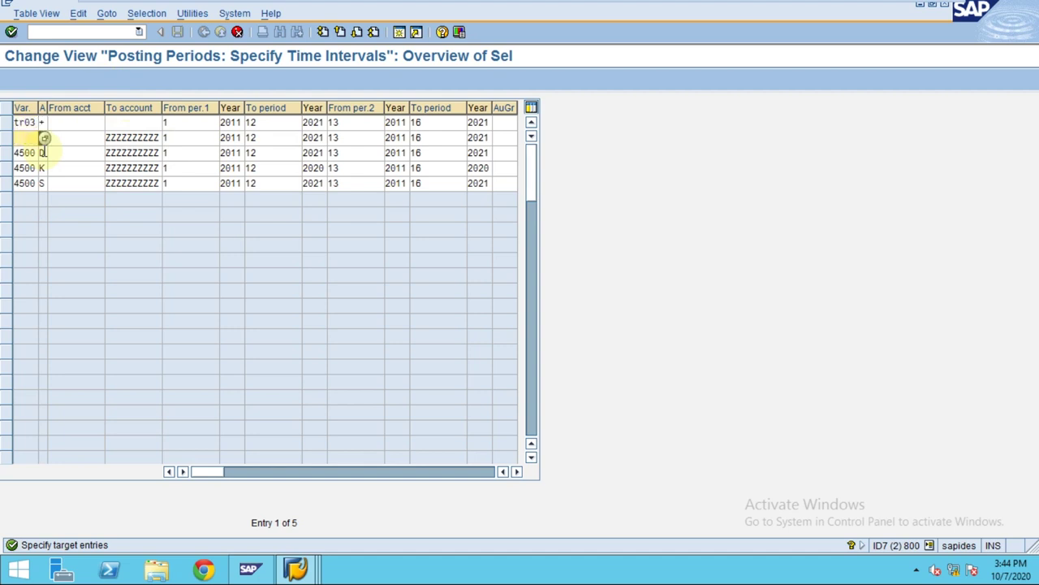
key("Down")
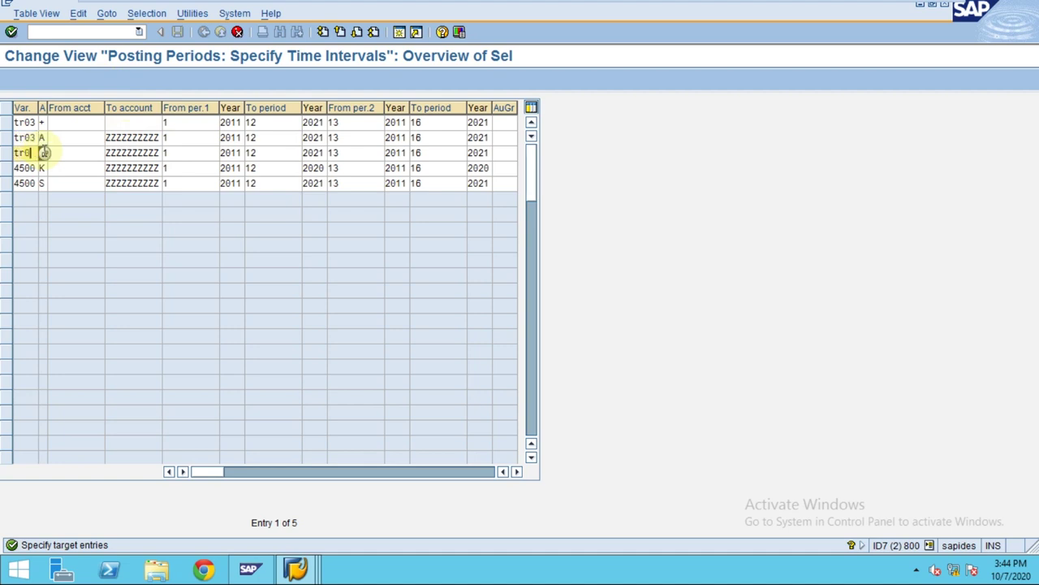
key("Down")
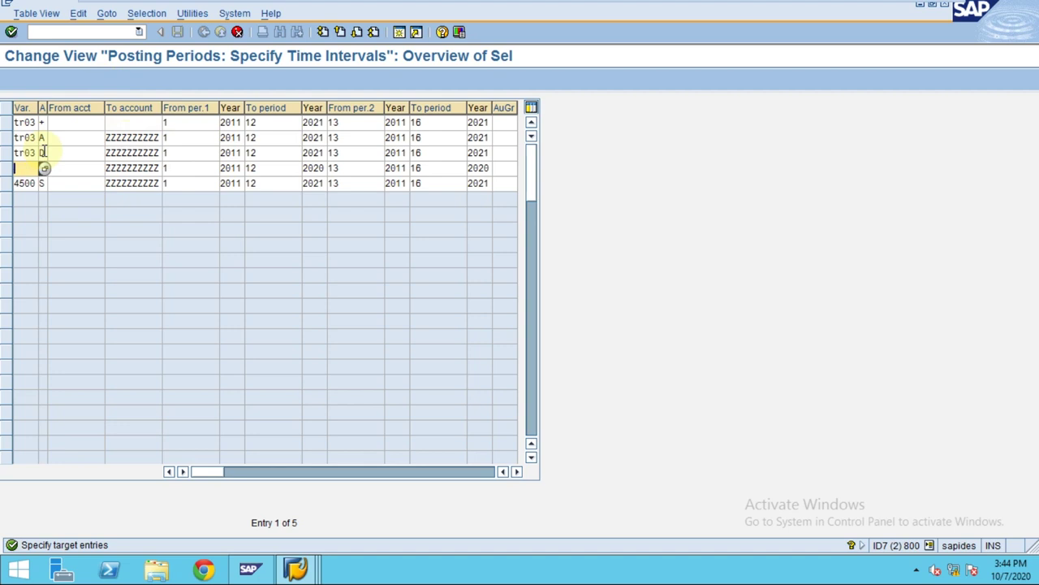
key("Down")
key("Return")
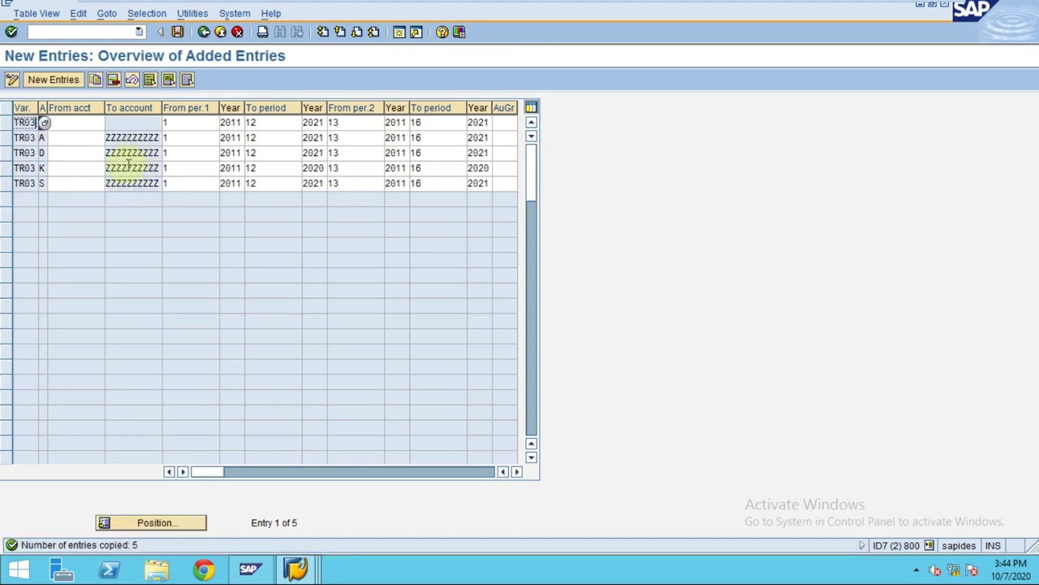
Save the TR03 posting period entries under customizing request ID7K900169
left_click(179, 31)
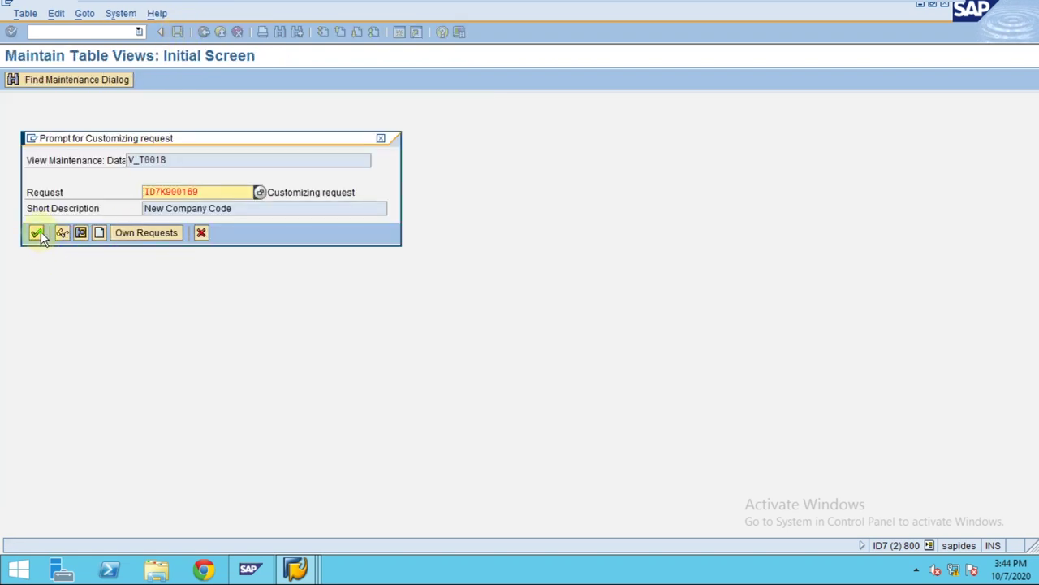
left_click(37, 233)
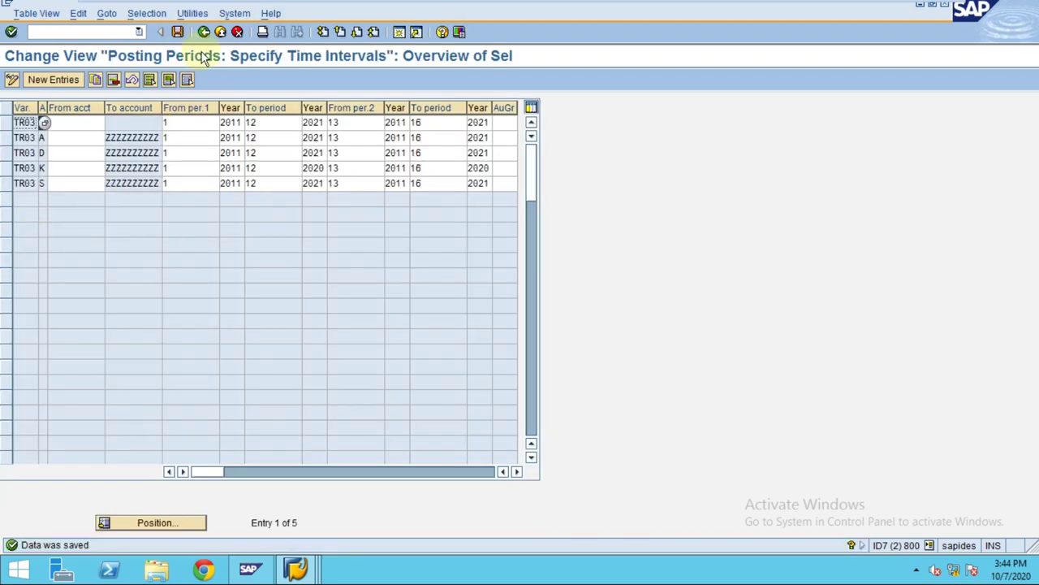
left_click(178, 32)
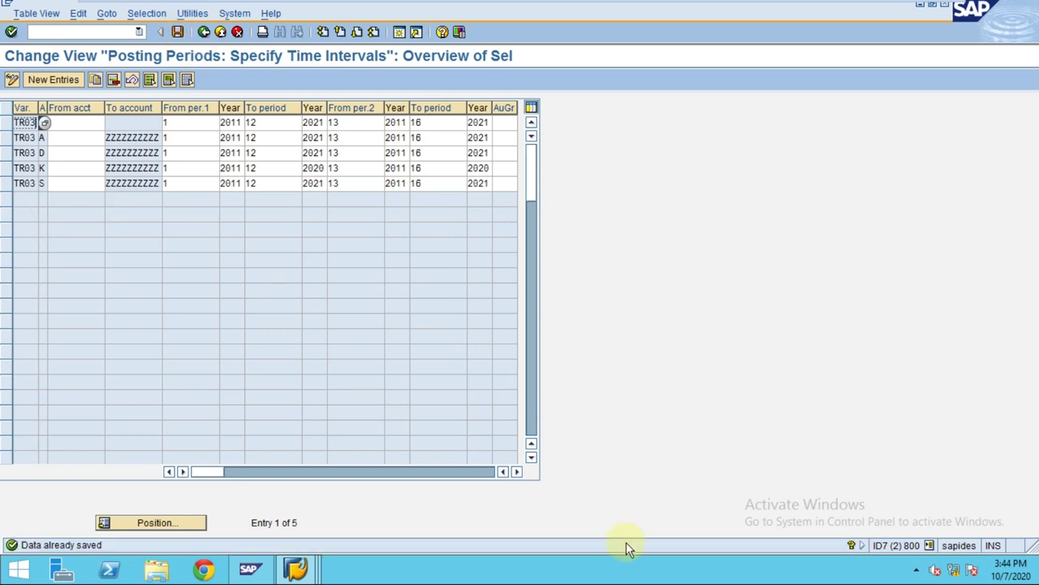
mouse_move(472, 5)
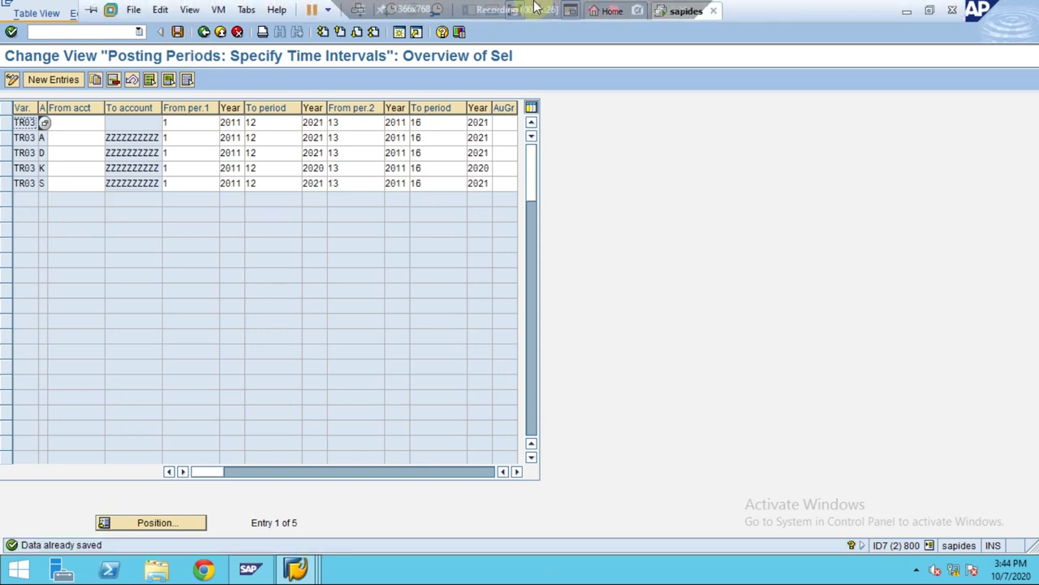
left_click(596, 14)
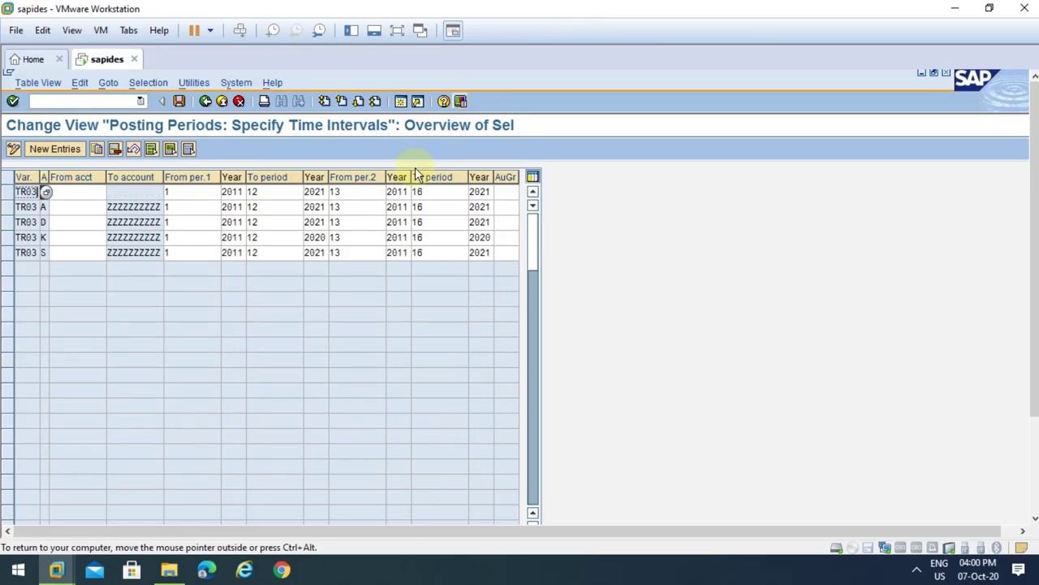
left_click(348, 229)
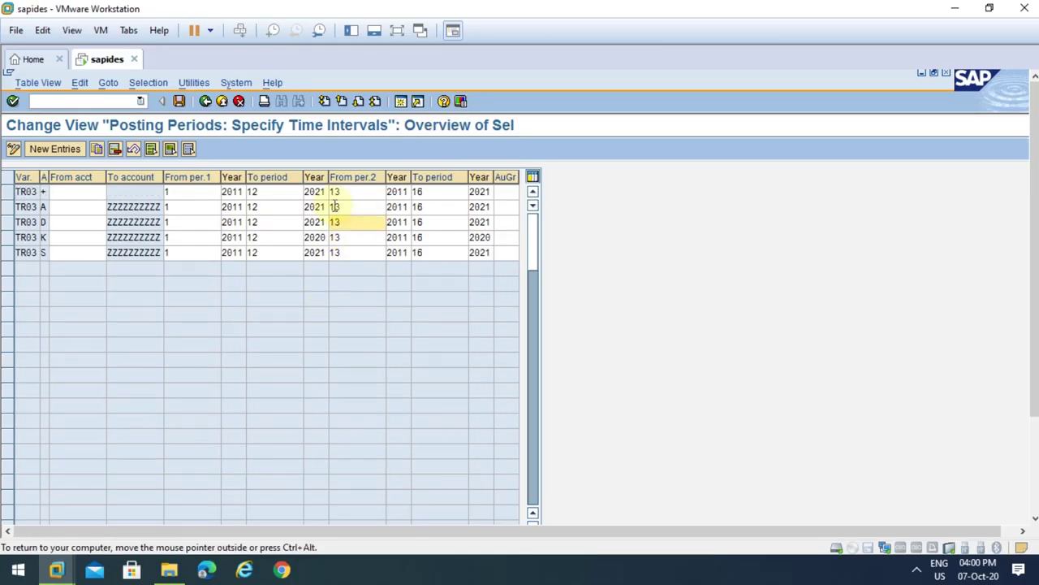
left_click(179, 100)
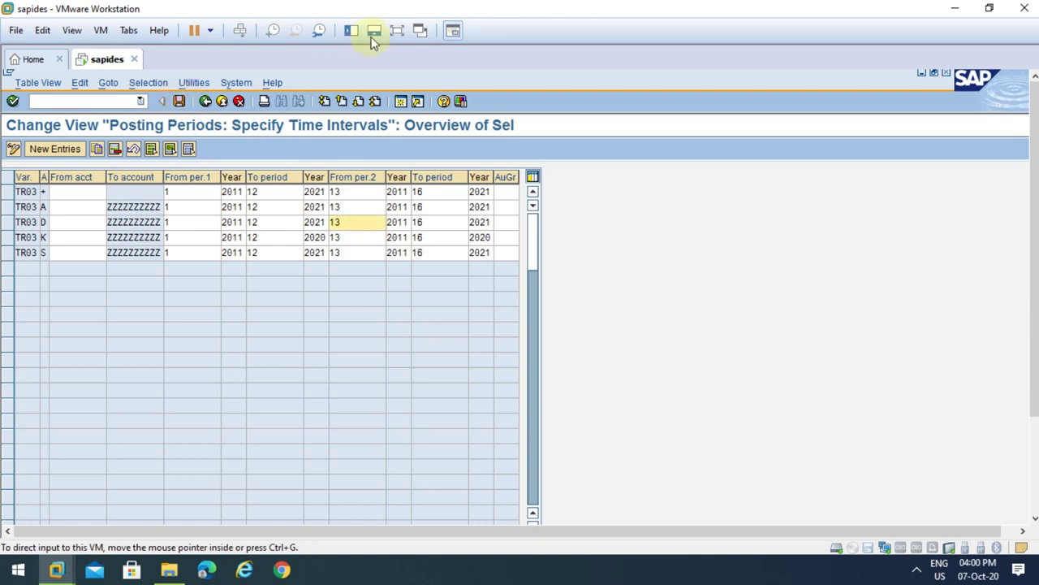
left_click(397, 30)
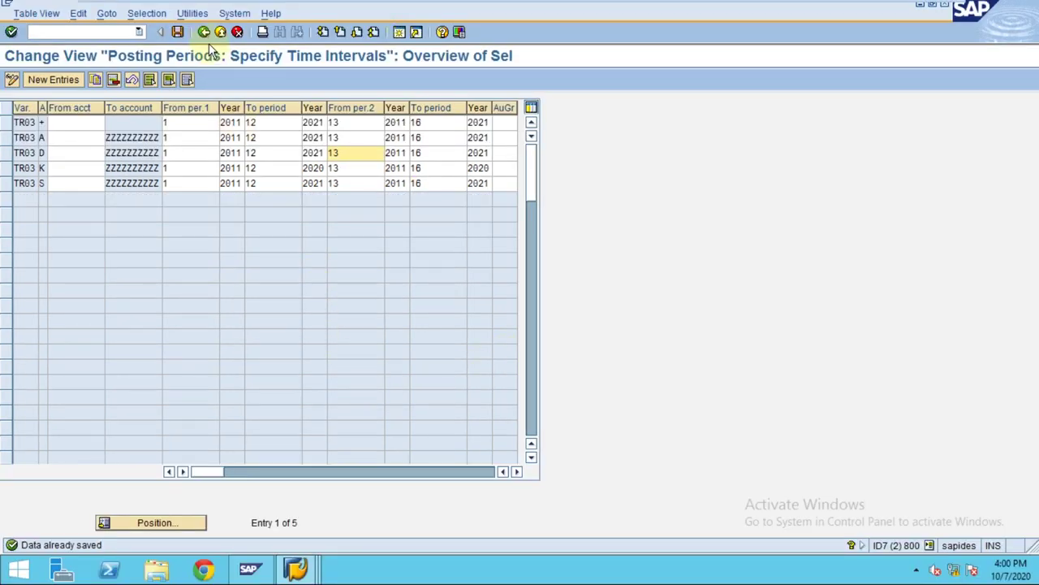
left_click(179, 30)
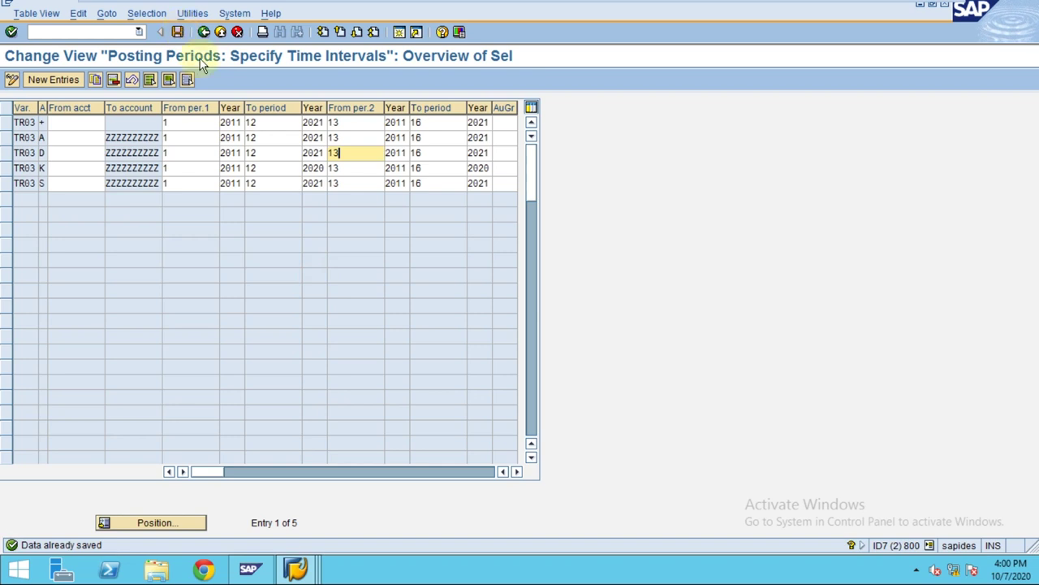
left_click(295, 568)
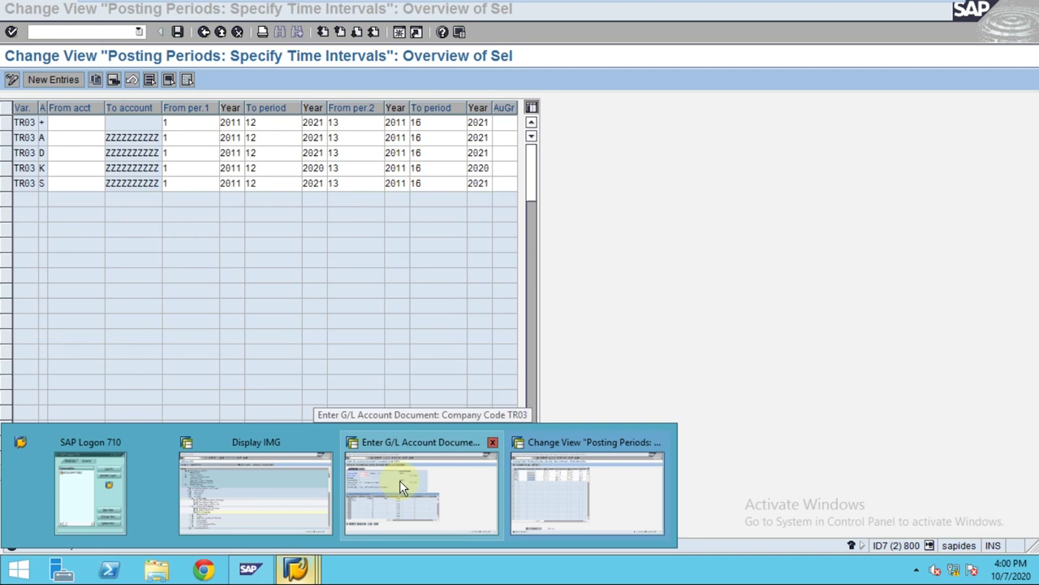
left_click(577, 231)
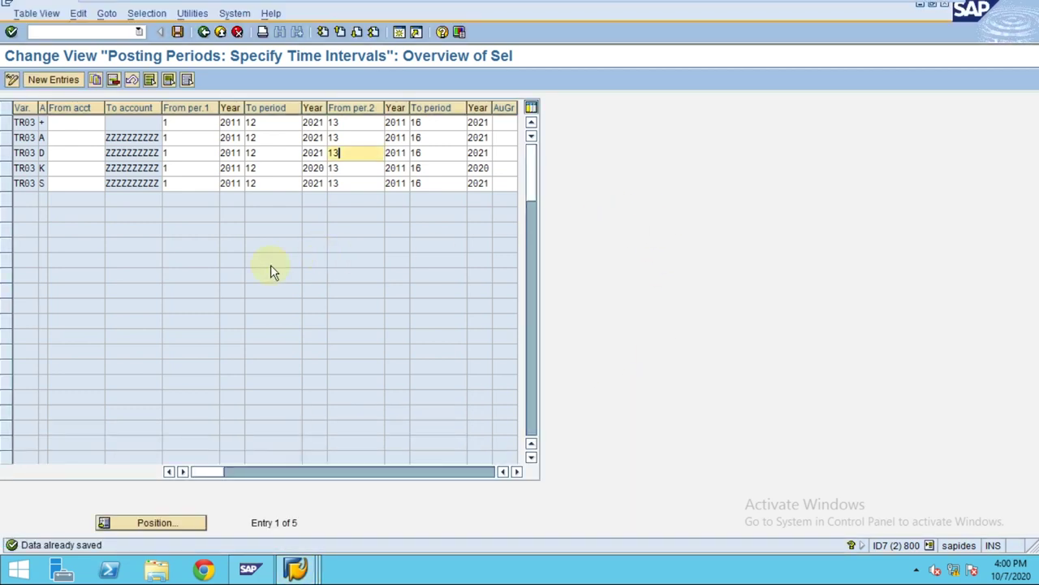
left_click(186, 152)
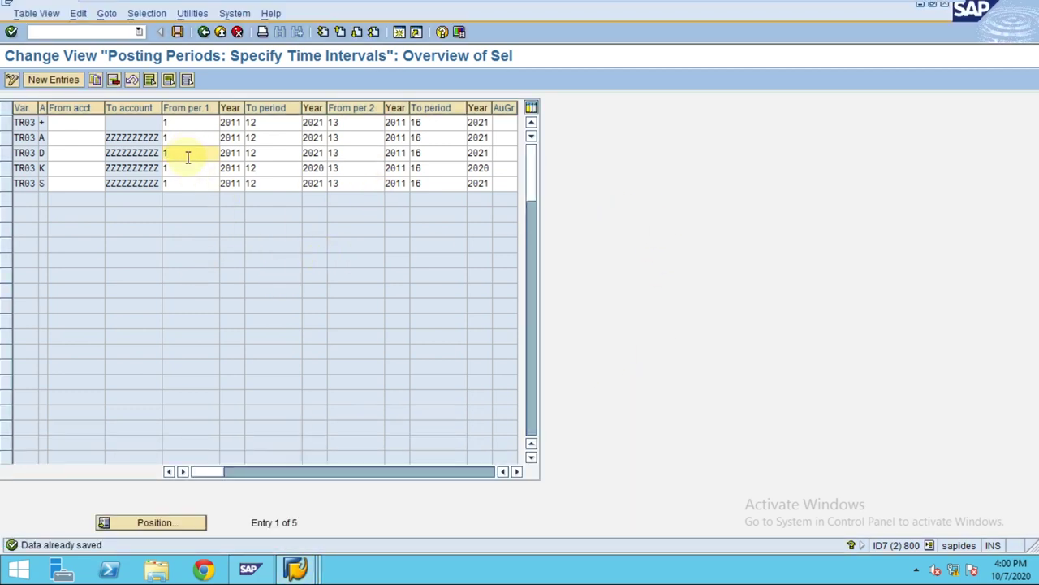
left_click(266, 152)
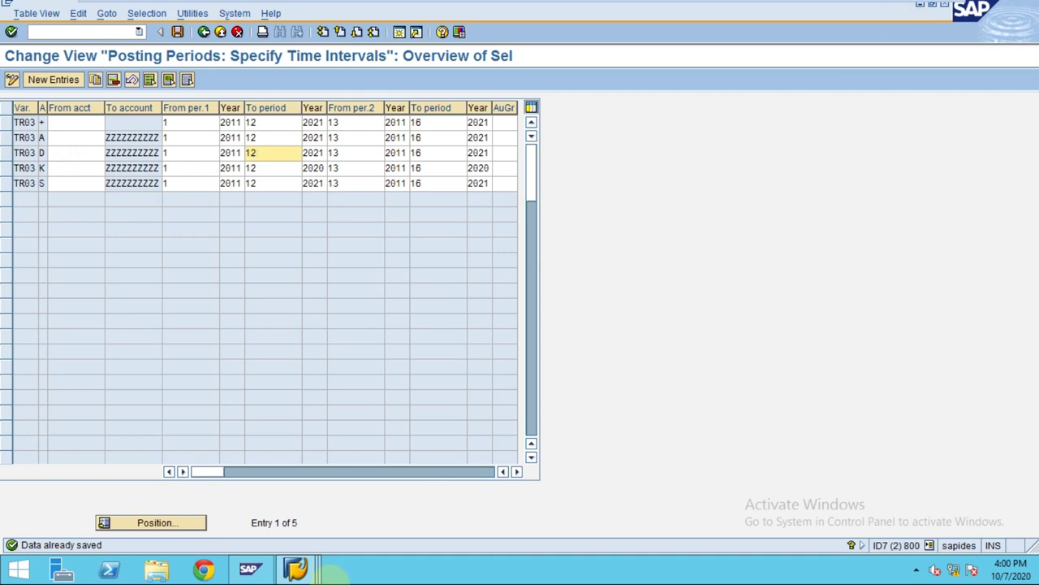
Return to the G/L account document of company code TR03 and validate its entries, accepting the posting period adjustment
left_click(295, 569)
left_click(386, 499)
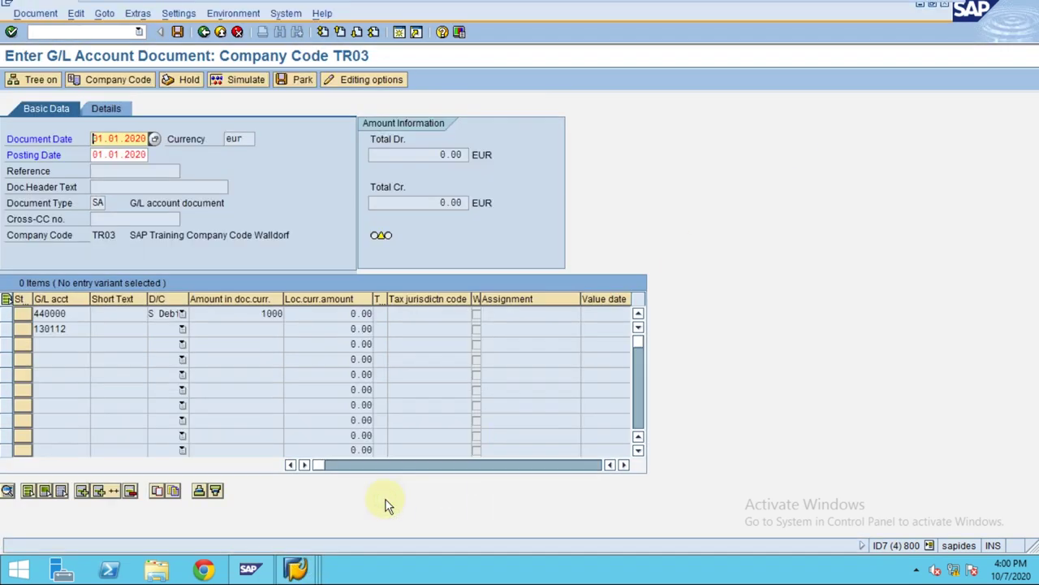
left_click(79, 328)
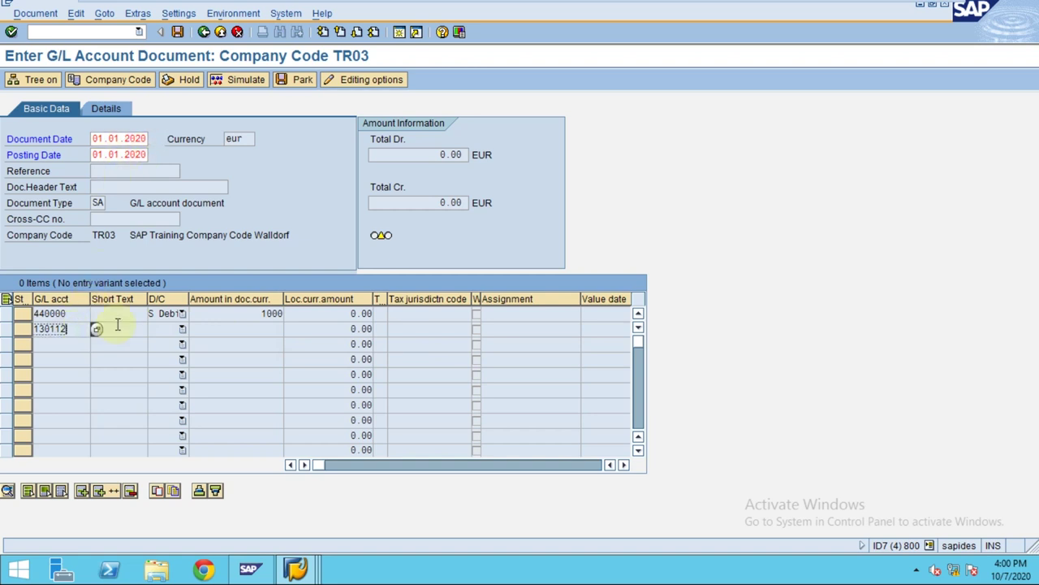
key("Return")
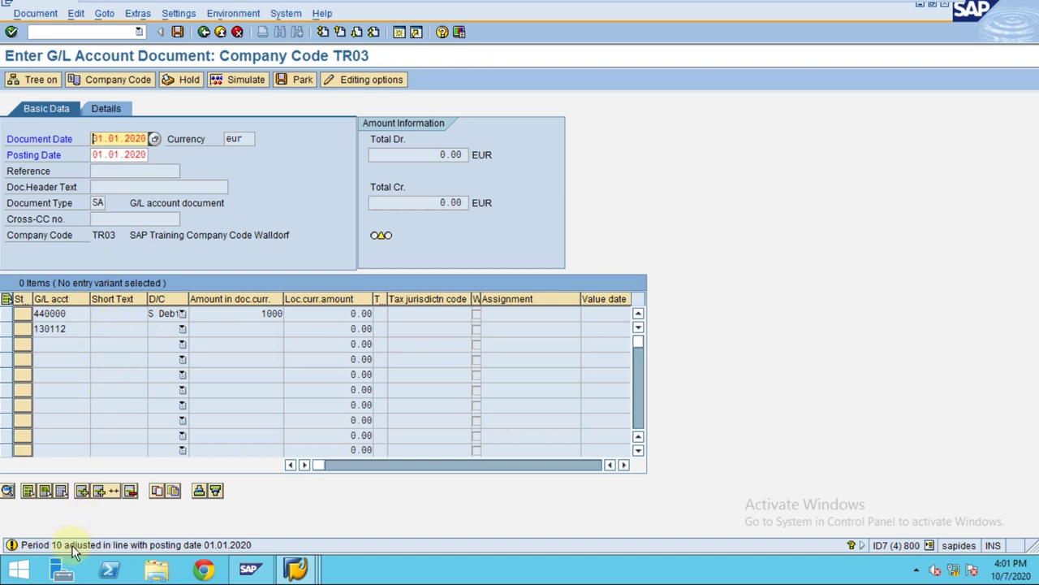
key("Return")
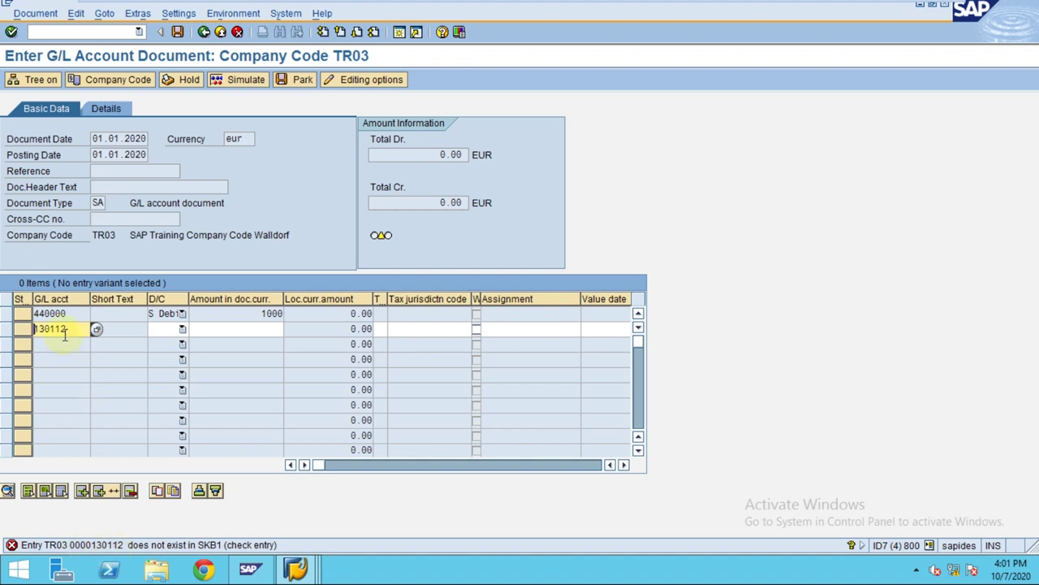
Select account number 130112 in the document and open Edit G/L Account Centrally in the posting periods session
left_click_drag(69, 329, 18, 329)
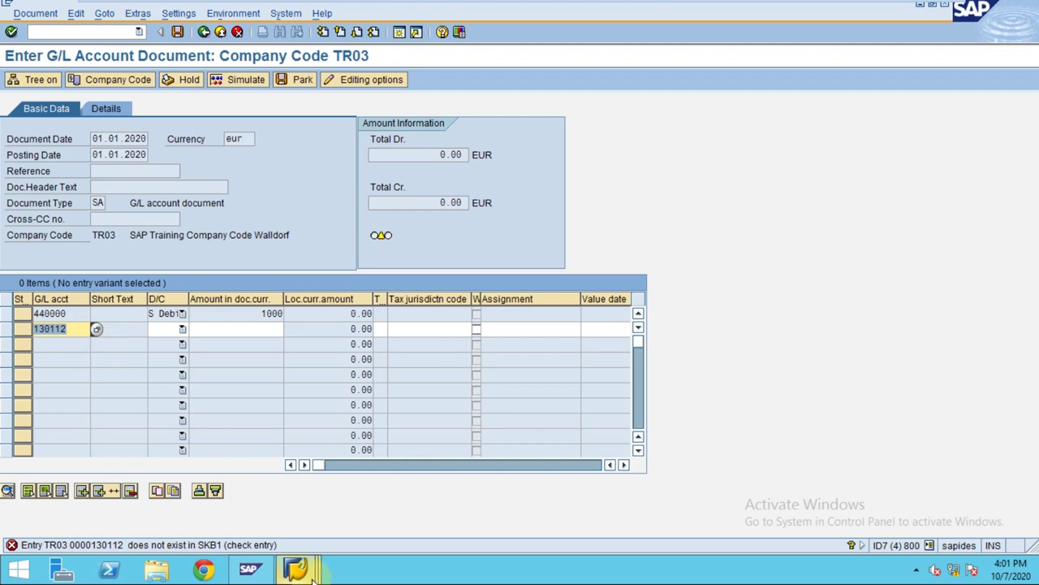
mouse_move(314, 572)
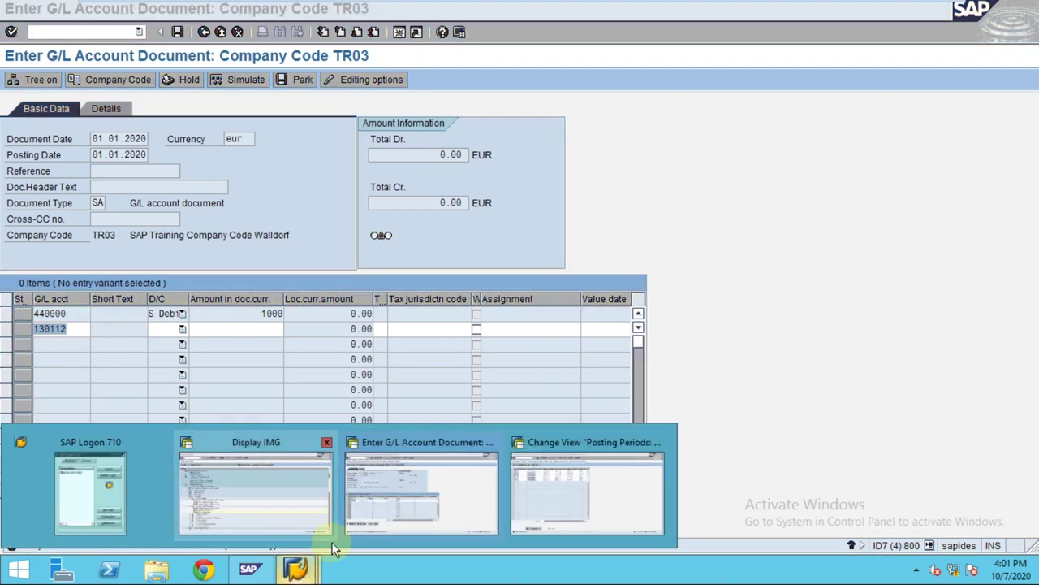
left_click(622, 480)
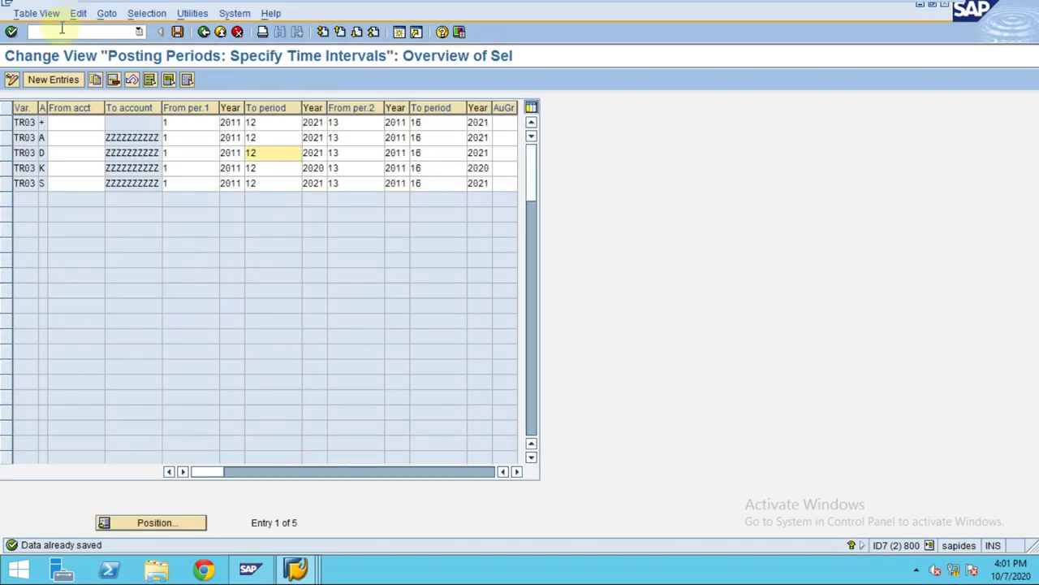
left_click(61, 30)
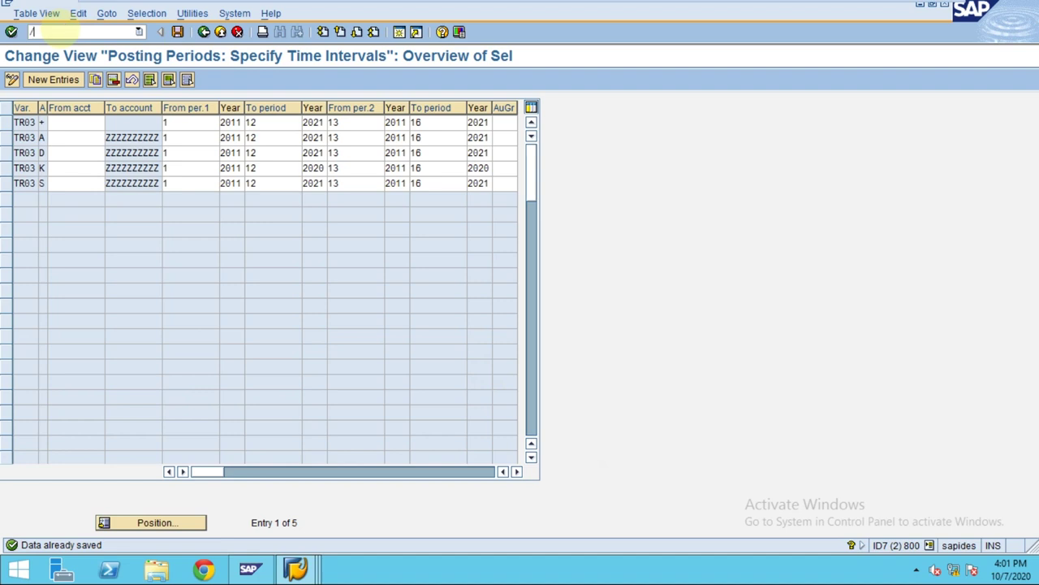
key("Return")
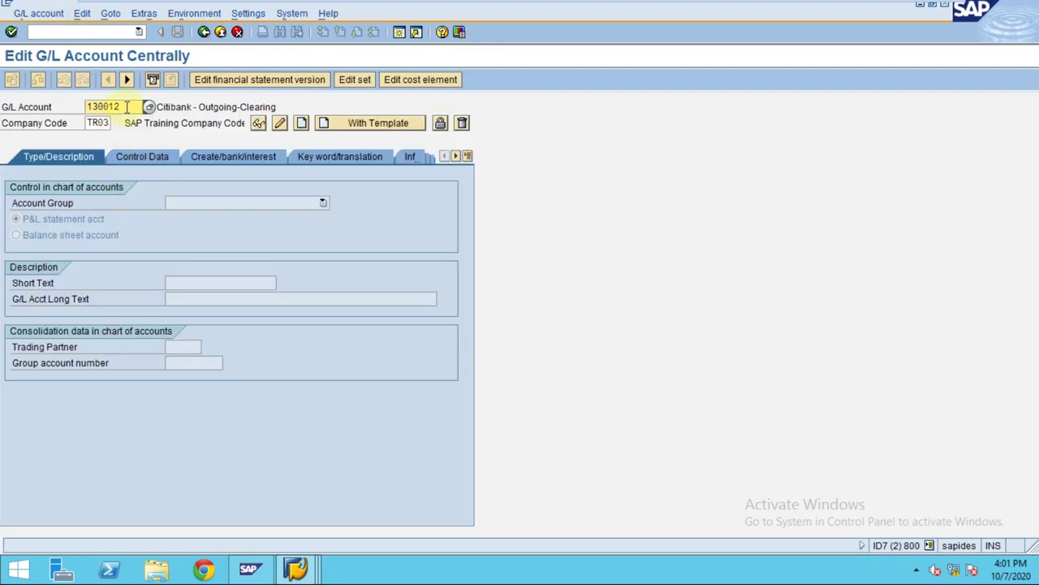
Check the outgoing-clearing account number in the G/L master, return to the document, and set its second line's account to 130012
double_click(92, 107)
key("alt")
key("Down")
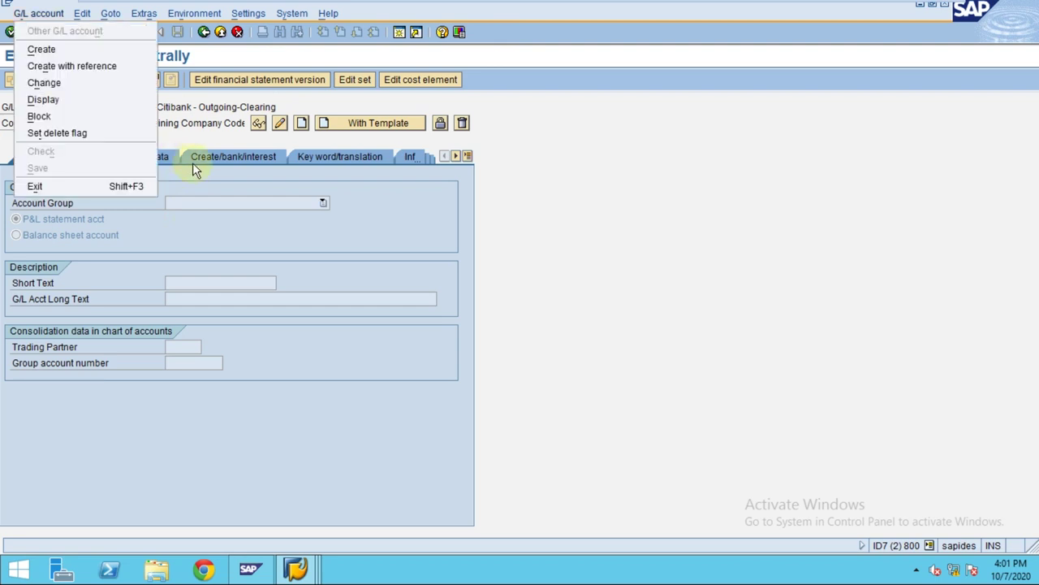
left_click(536, 340)
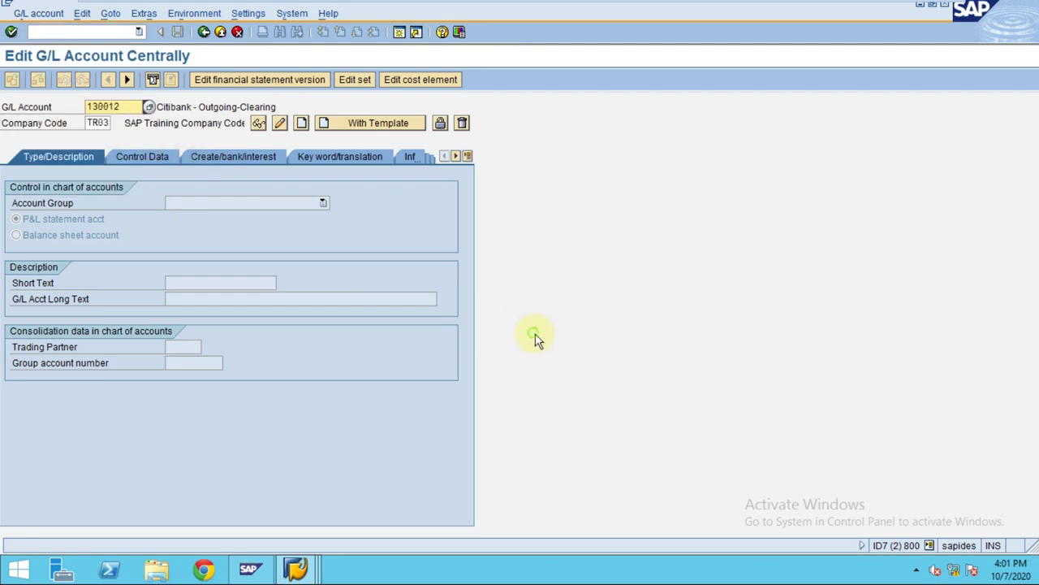
left_click(921, 4)
left_click_drag(72, 329, 4, 333)
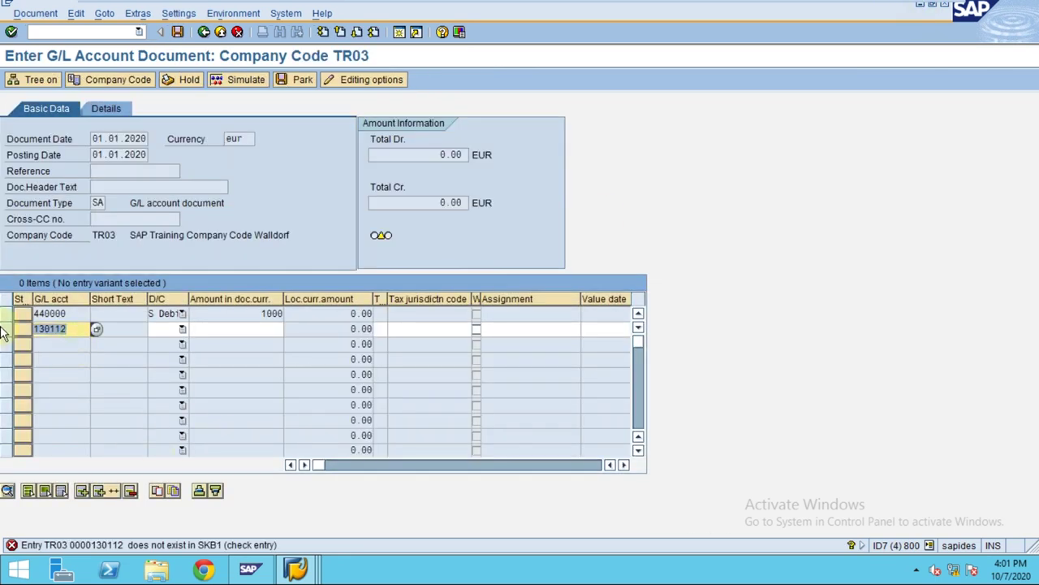
type("130012")
key("Return")
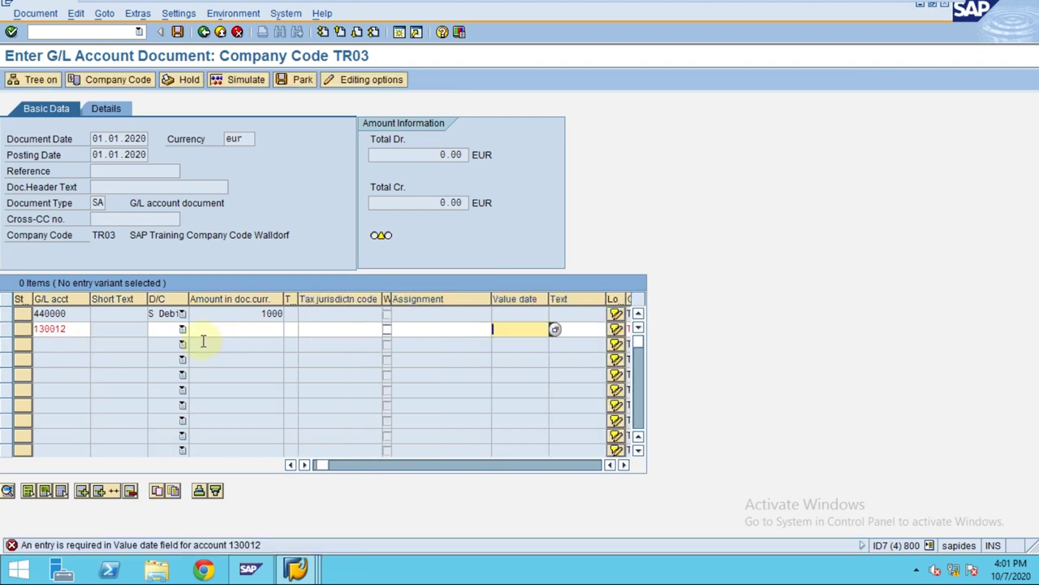
Mark the 130012 line as Credit and set its value date to 02.01.2020
left_click(182, 330)
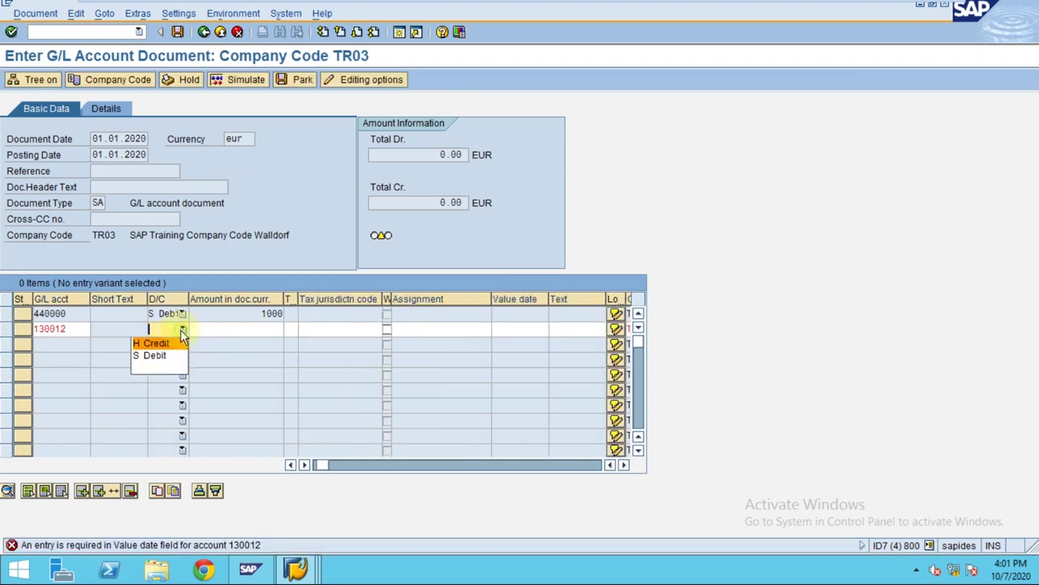
left_click(166, 343)
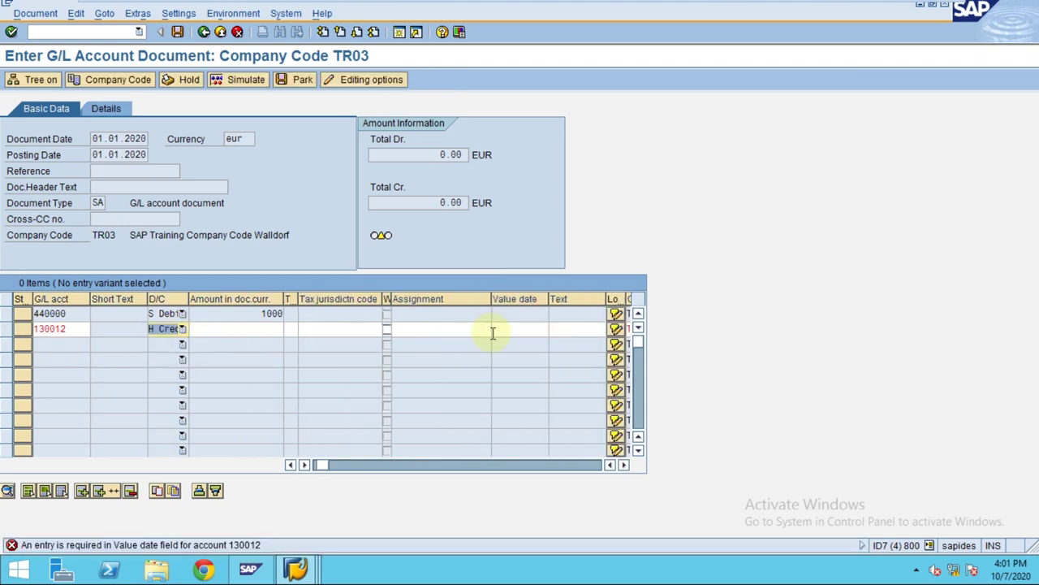
left_click(516, 331)
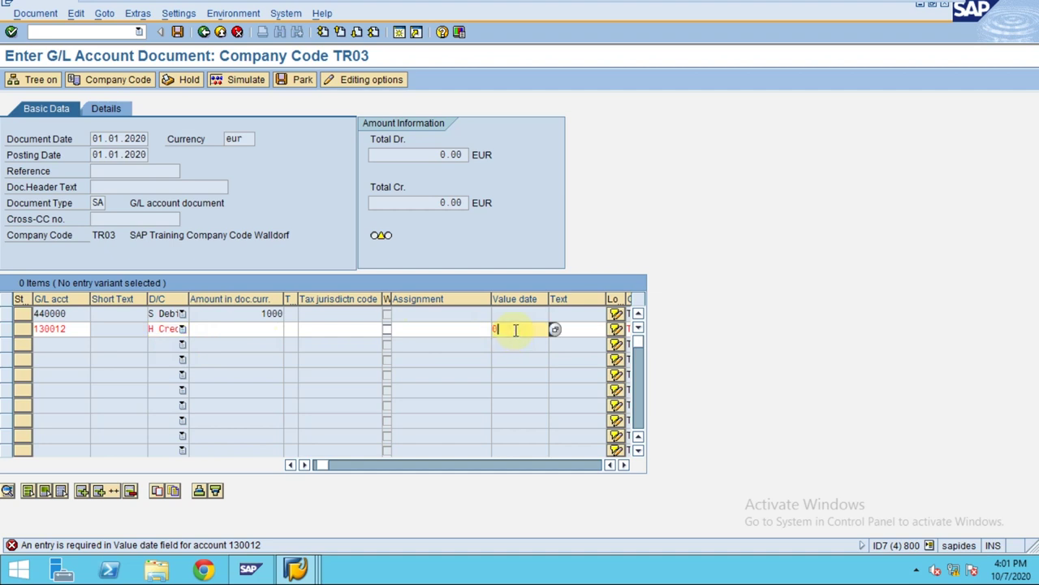
type("020120202")
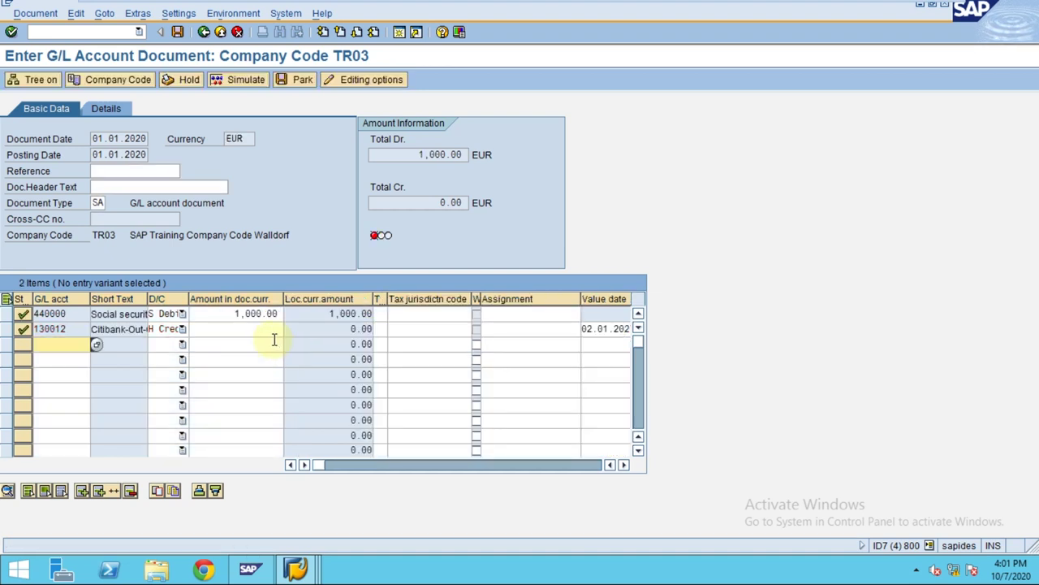
Enter * as the 130012 credit line's amount to balance the document
left_click(266, 326)
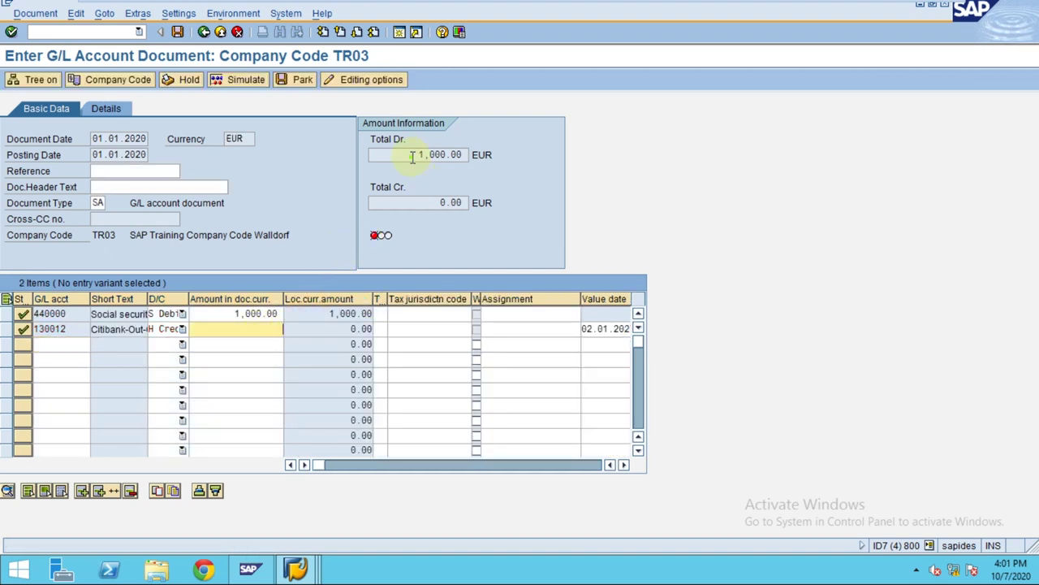
left_click_drag(416, 155, 462, 159)
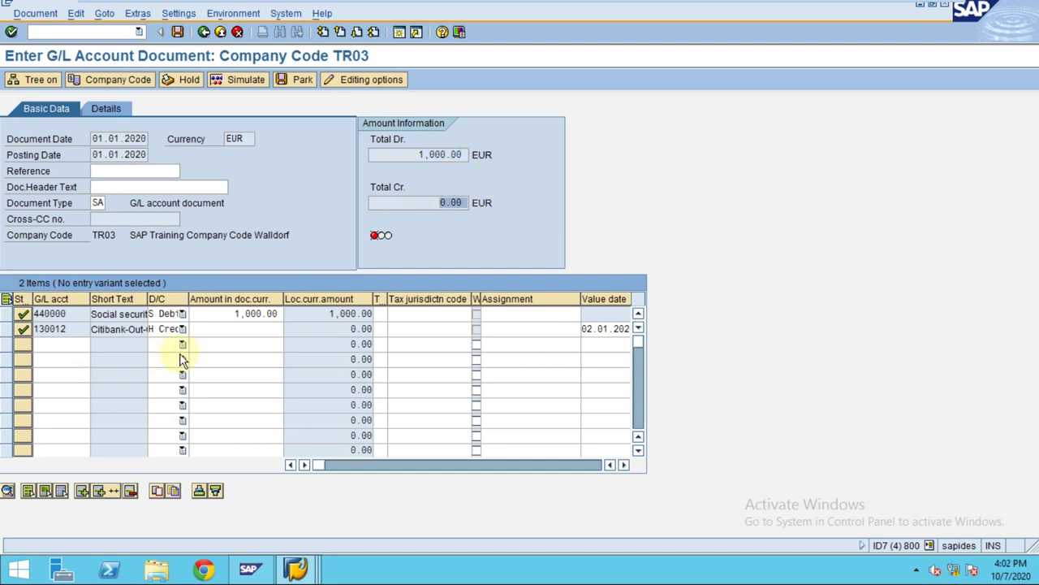
left_click(244, 328)
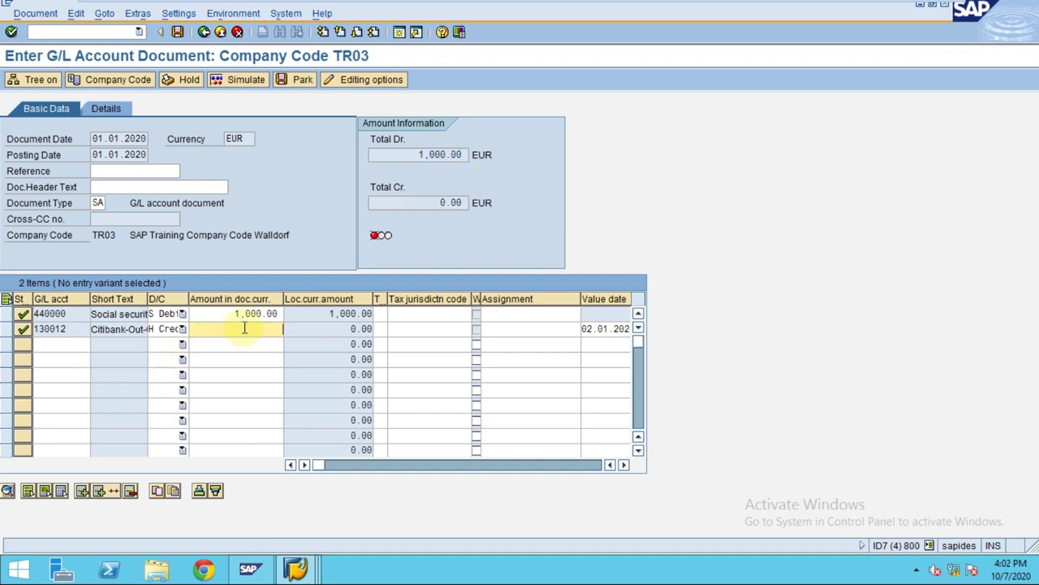
type("*")
key("Return")
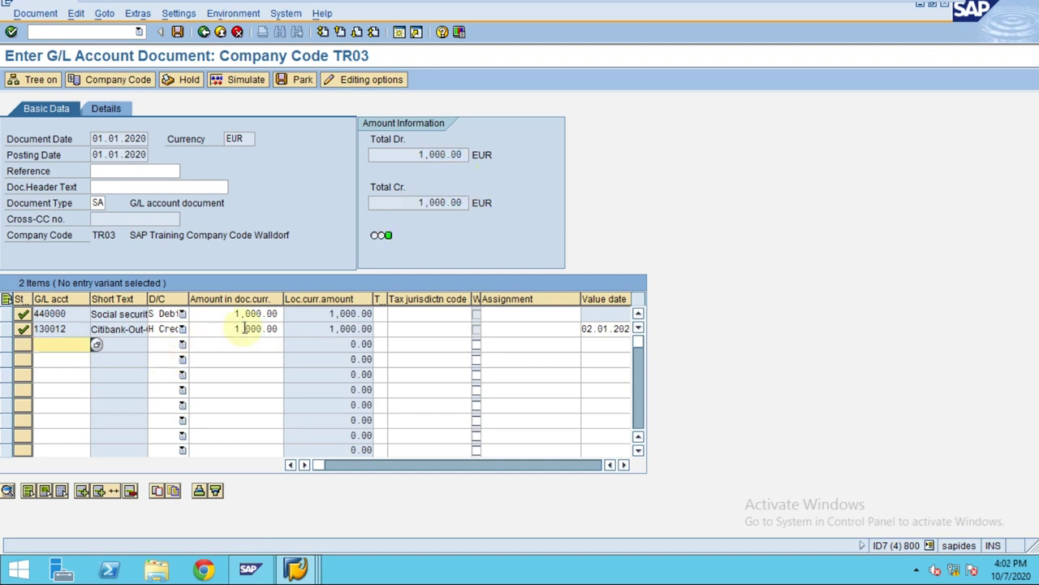
Simulate the document to review its overview, and return to the entry screen, accepting deletion of automatically created line items
left_click(241, 80)
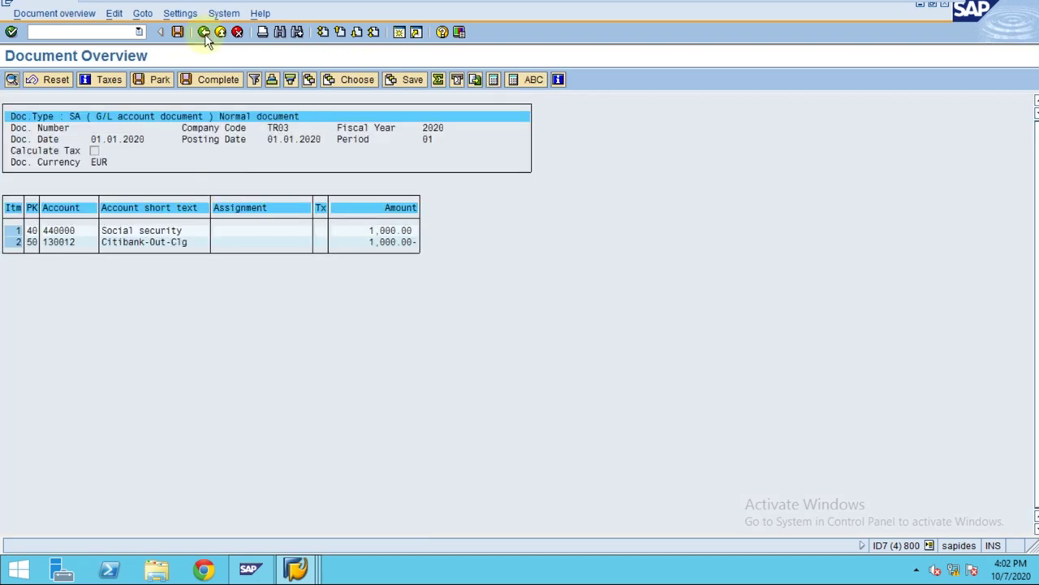
left_click(204, 32)
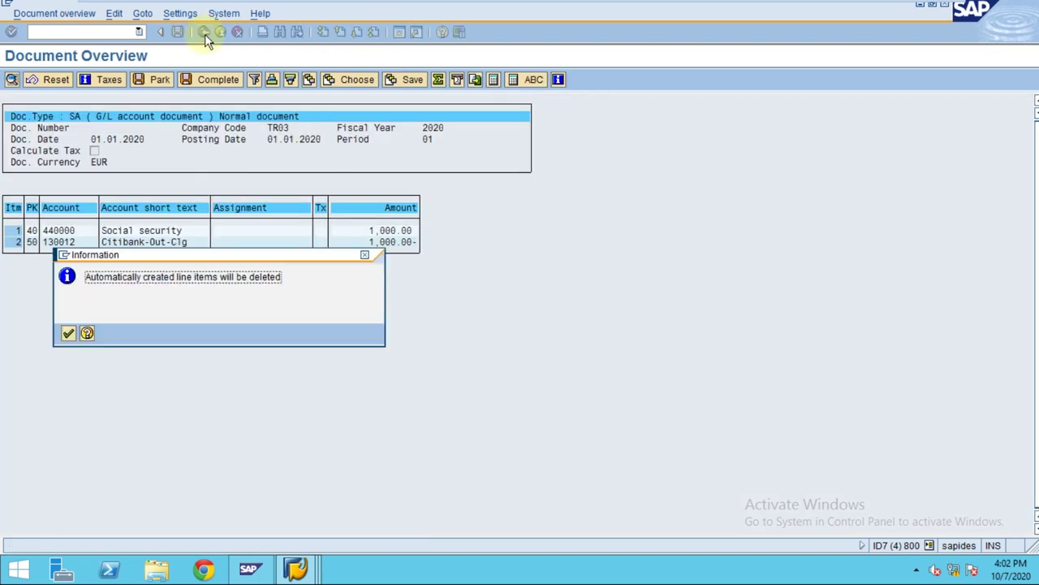
left_click(67, 336)
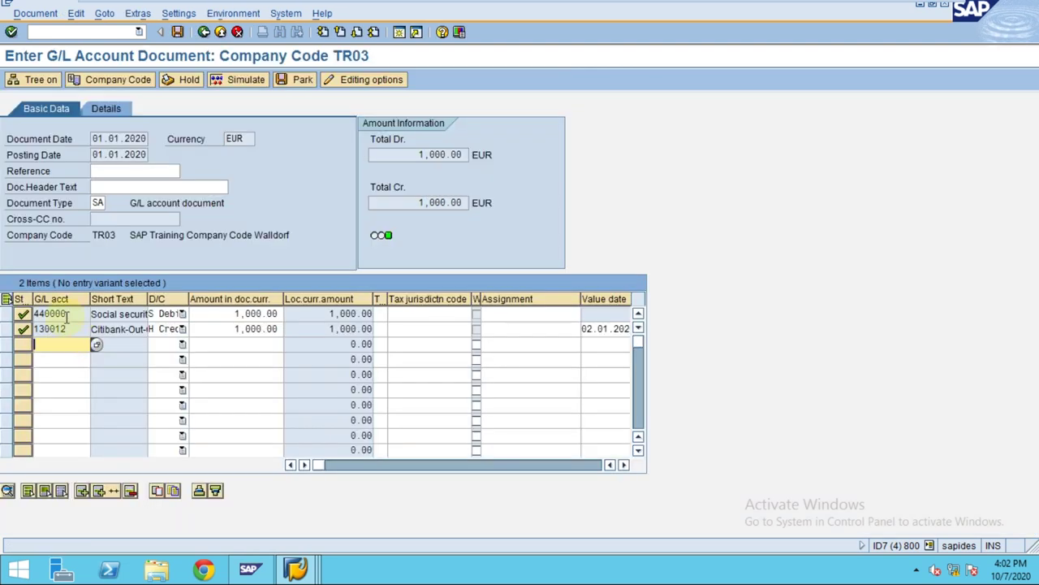
Examine the cost center field of the 440000 debit item, and return to the document to process it again
double_click(68, 315)
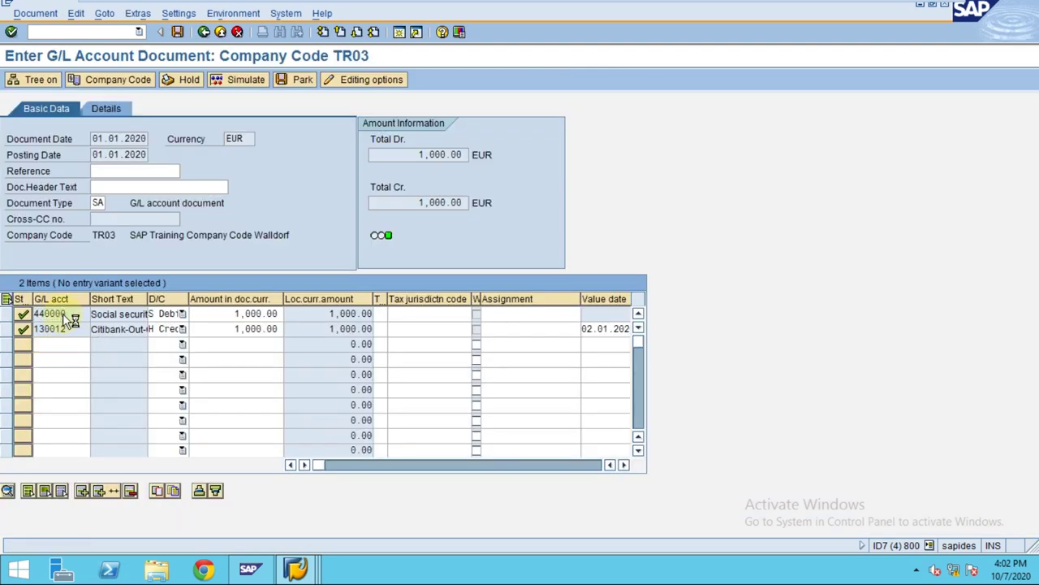
double_click(66, 315)
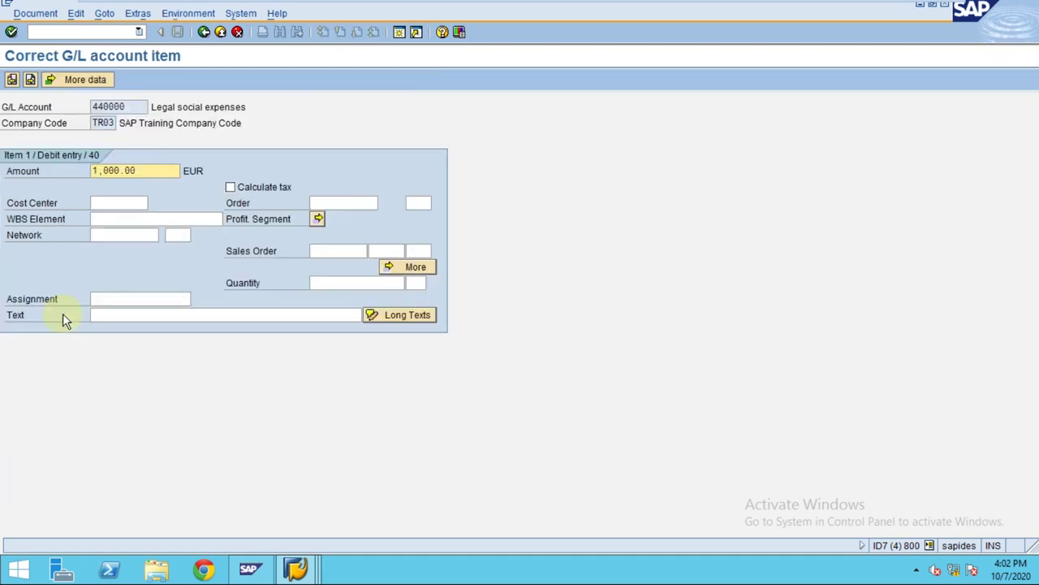
left_click(126, 202)
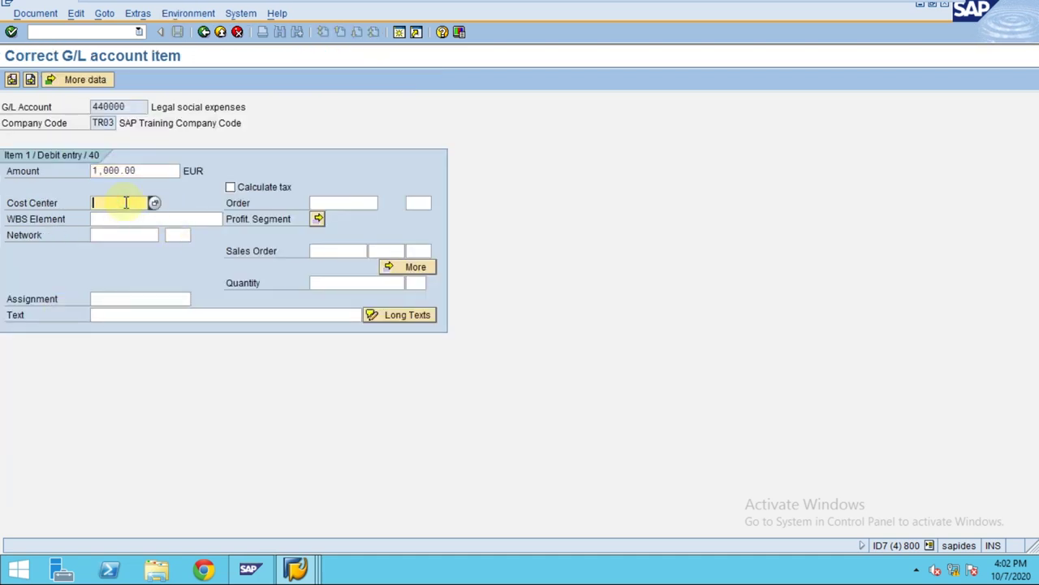
left_click(204, 32)
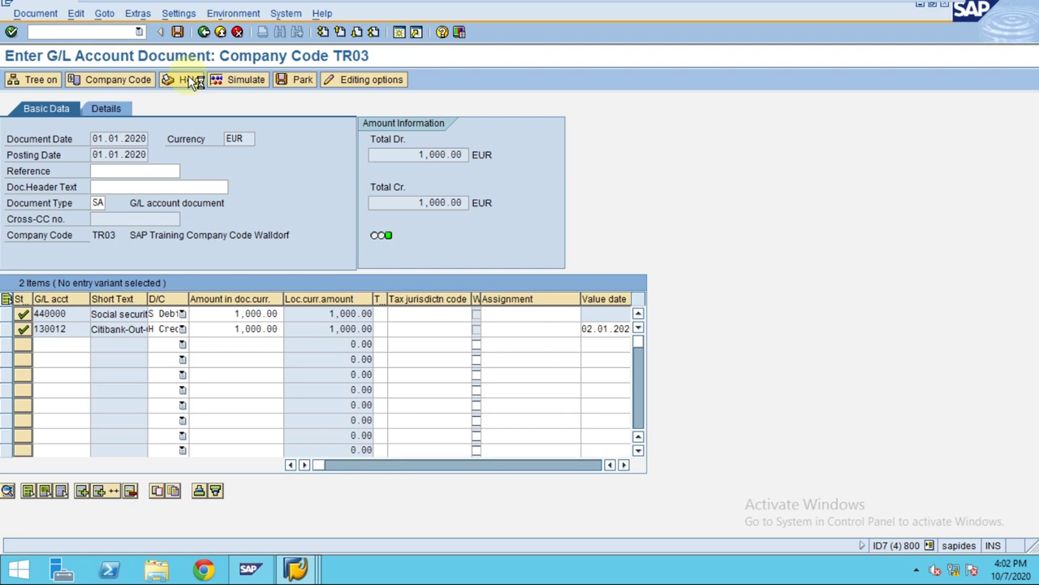
left_click(188, 80)
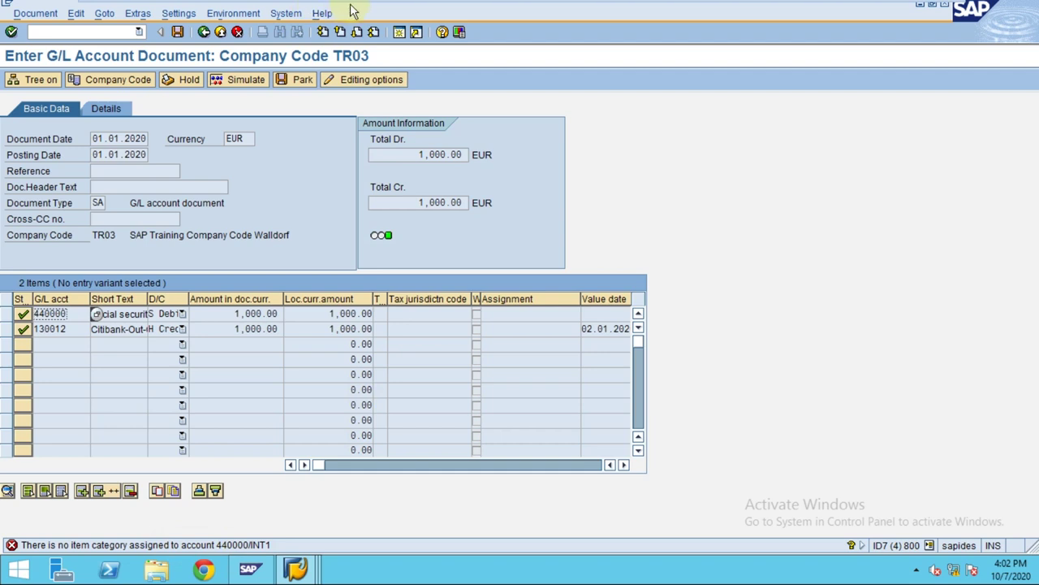
Open the Classify Document Types for Document Splitting activity in the IMG and show the virtual machine in full screen
mouse_move(422, 4)
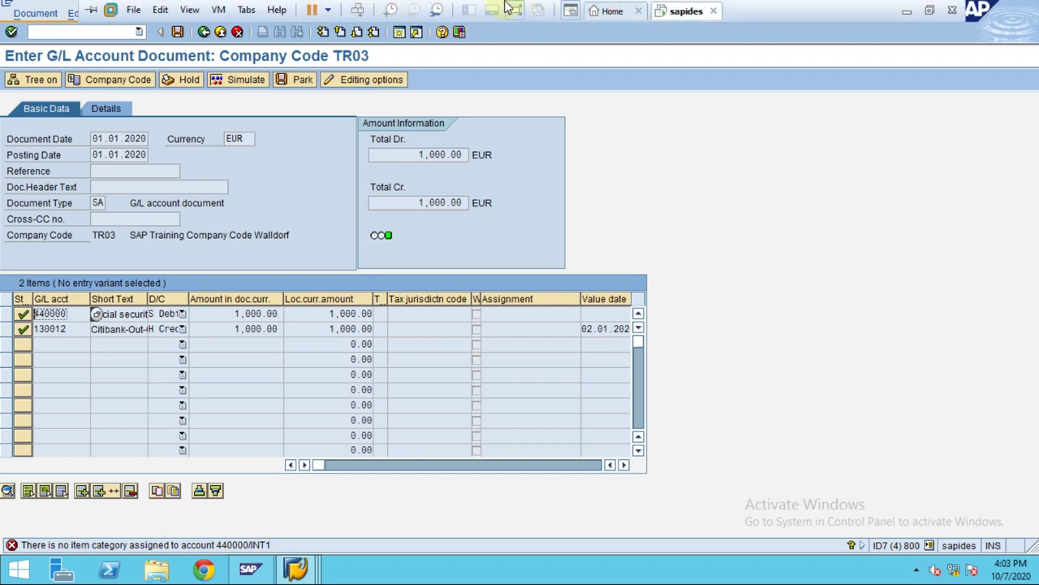
mouse_move(463, 7)
left_click(593, 10)
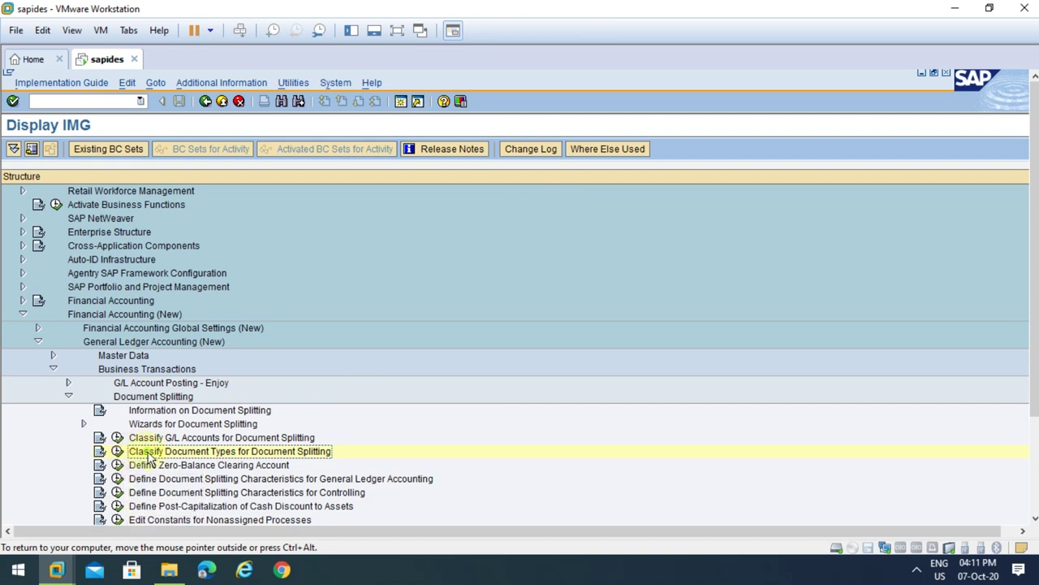
left_click(68, 397)
left_click(68, 397)
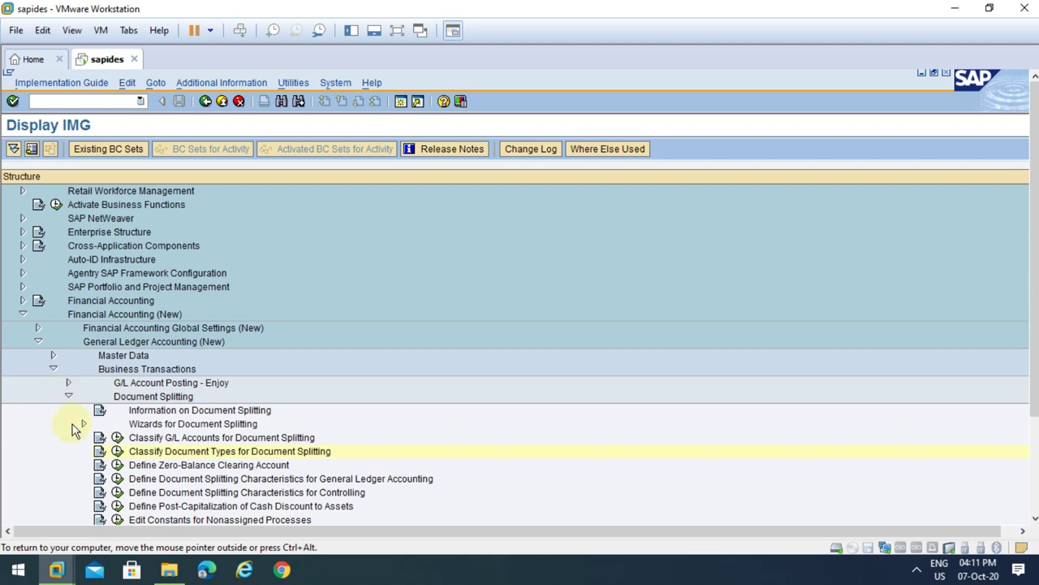
left_click(204, 452)
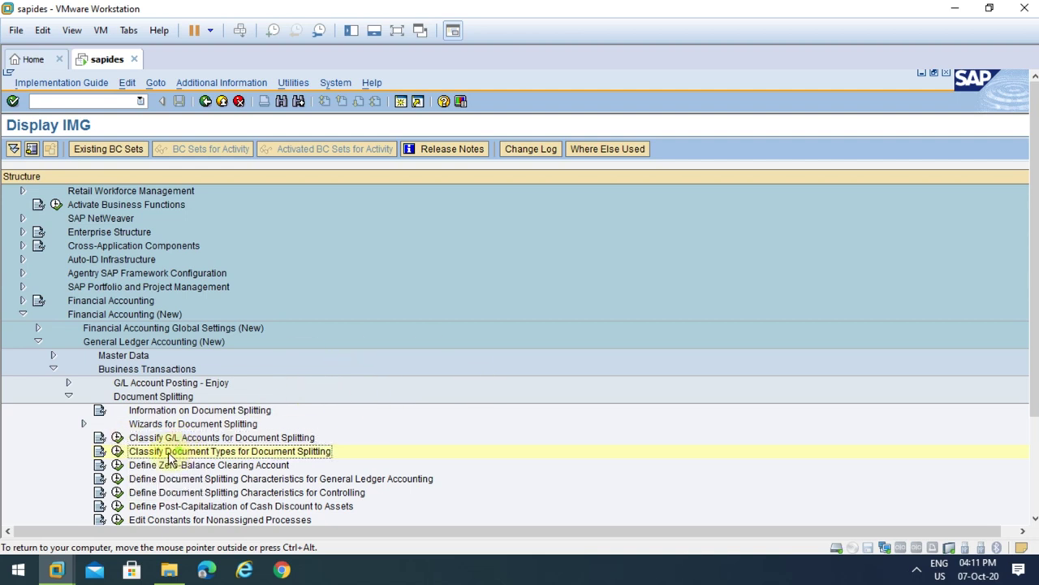
left_click(117, 451)
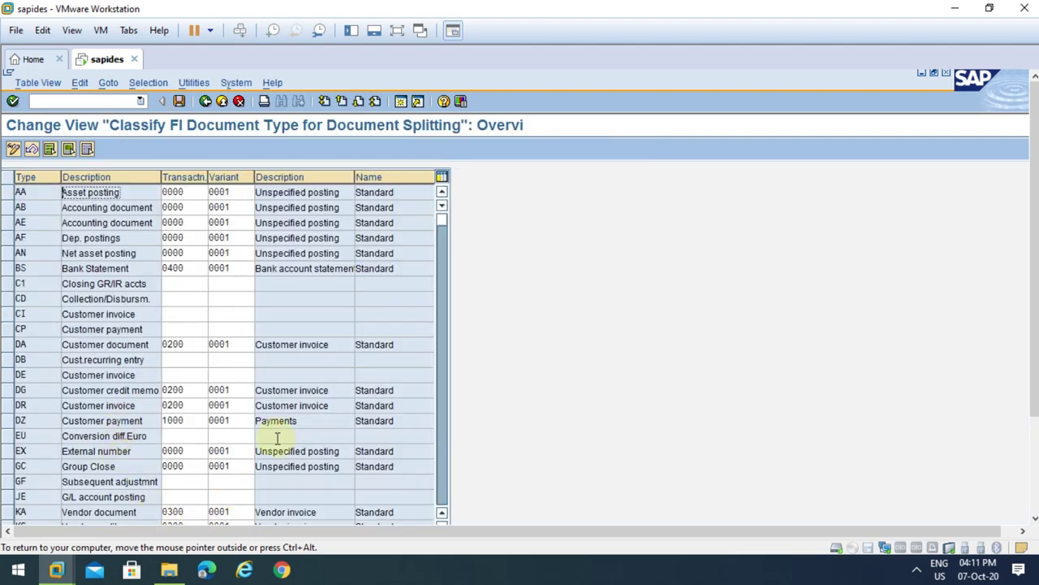
left_click(397, 30)
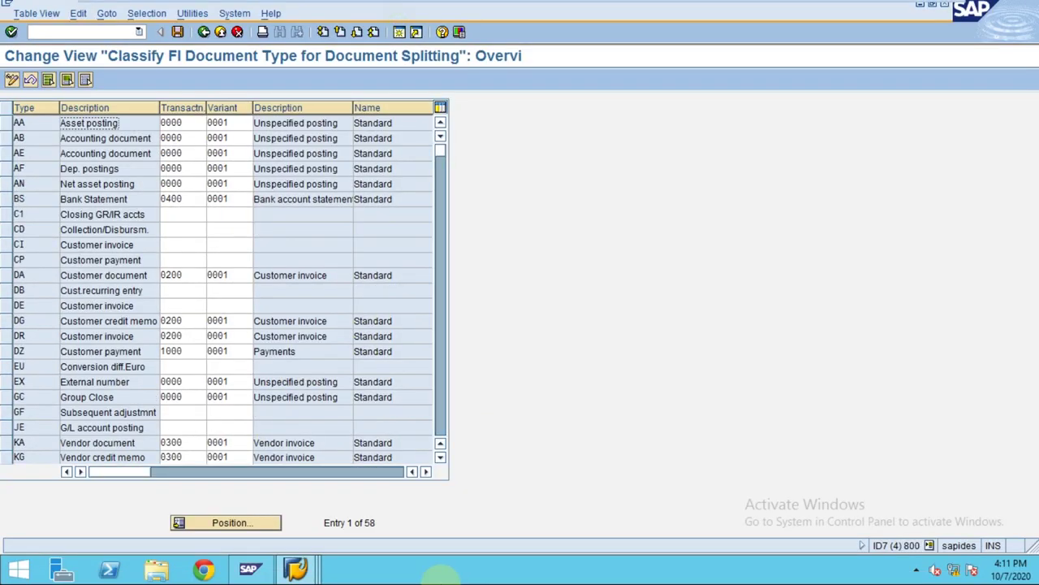
Locate document type SA in the classification list and examine its assigned business transaction and variant
left_click(228, 522)
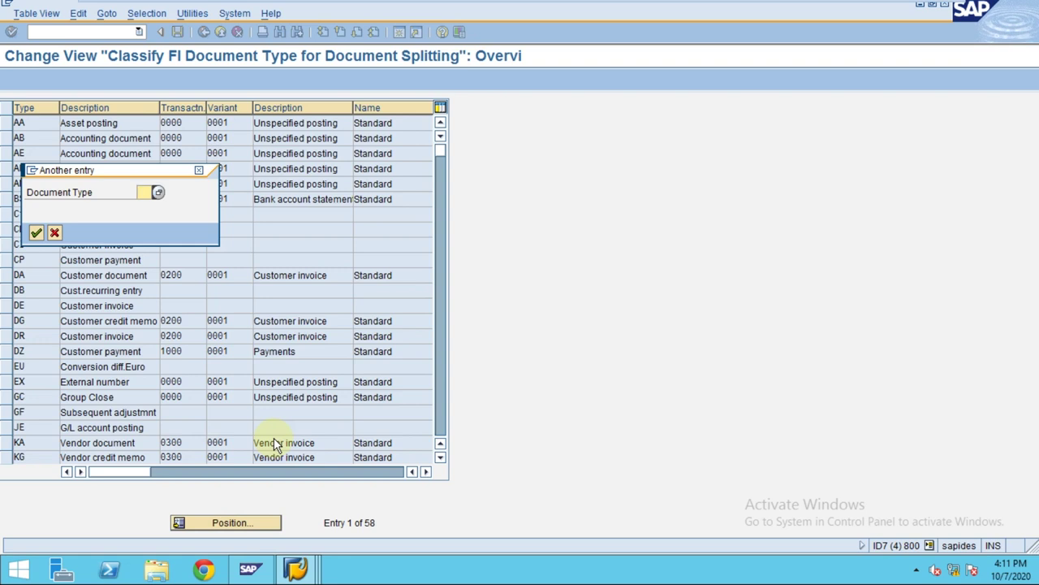
type("sa")
key("Return")
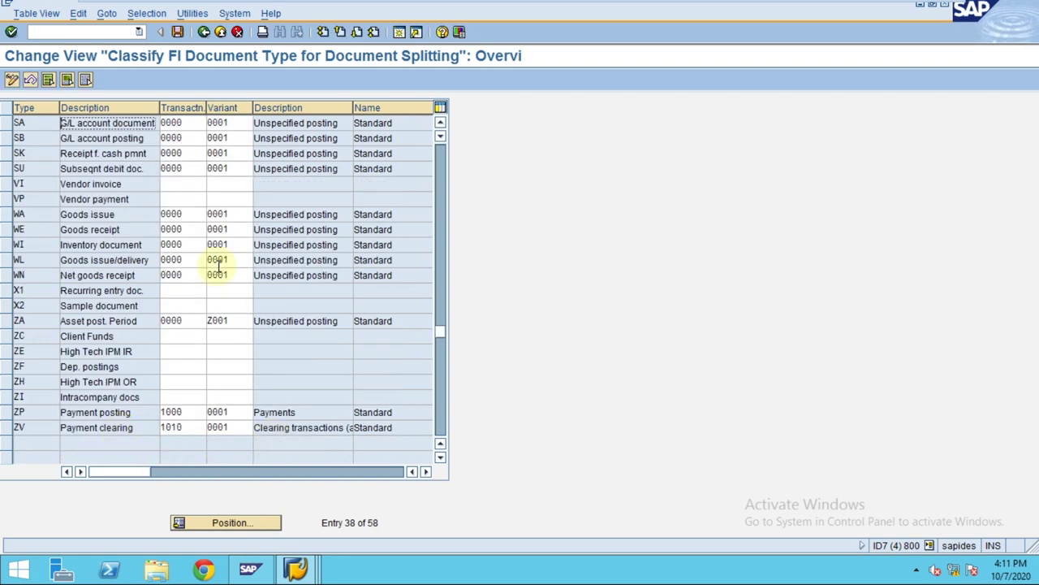
left_click(190, 124)
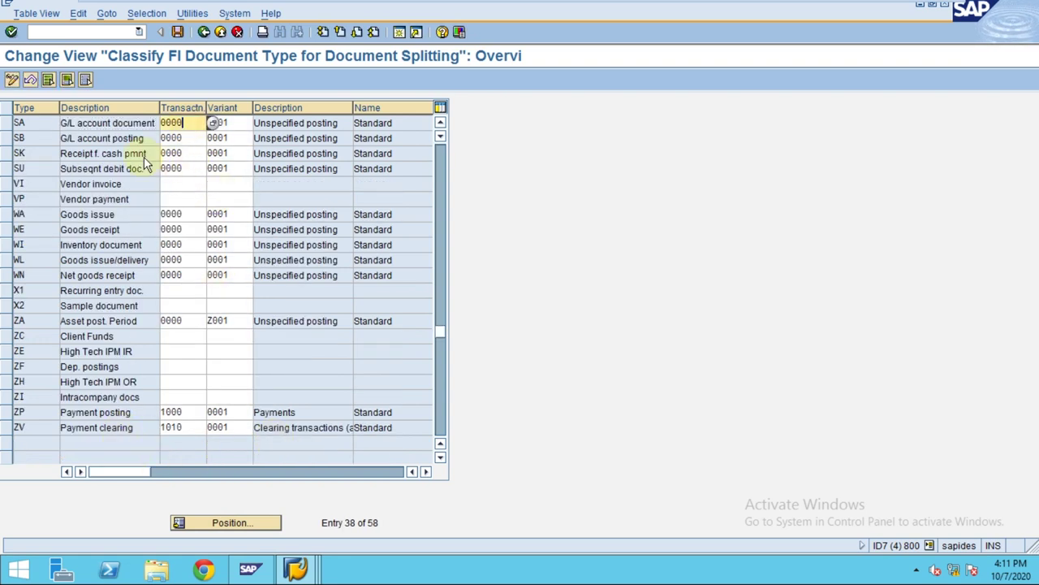
left_click_drag(231, 123, 204, 123)
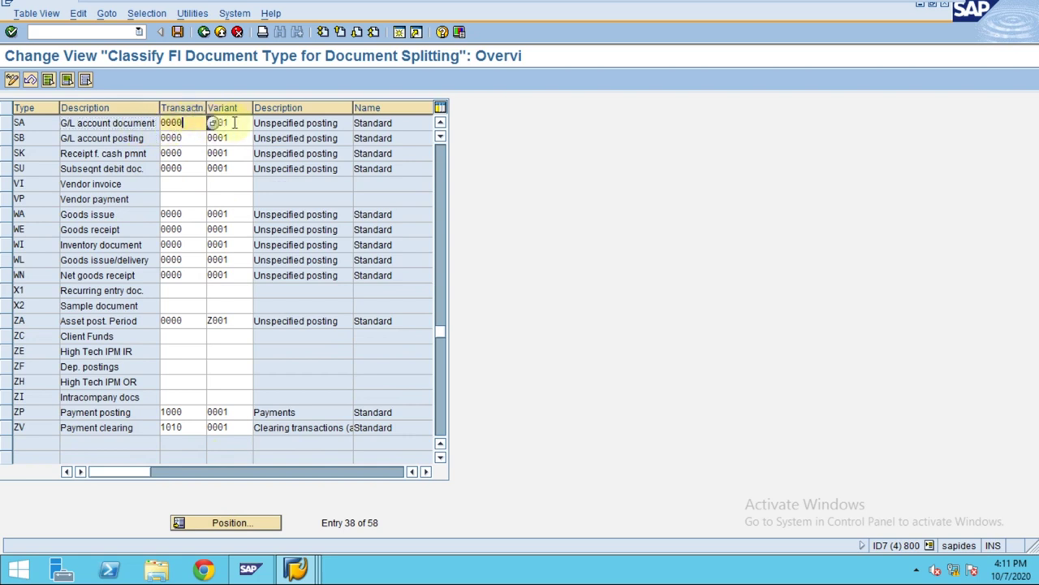
left_click(6, 124)
left_click(182, 123)
left_click(234, 123)
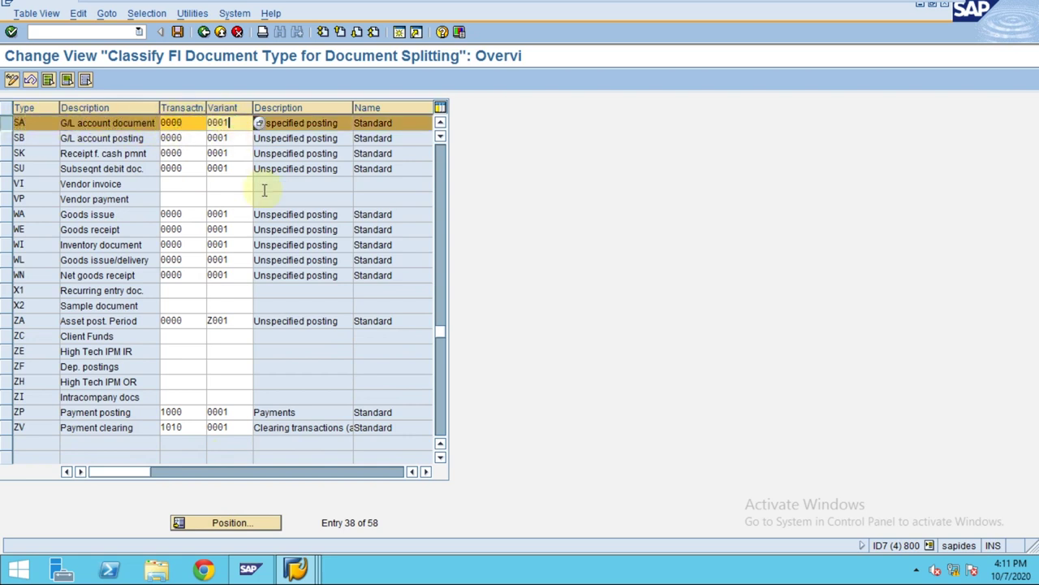
left_click(4, 125)
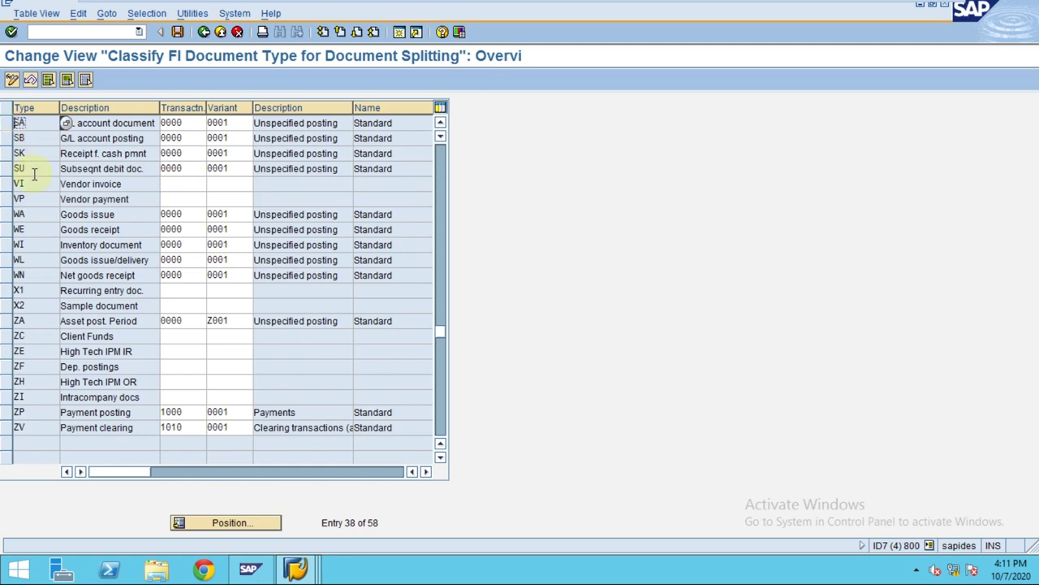
Return to the IMG structure and collapse the Financial Accounting (New) node
left_click(204, 31)
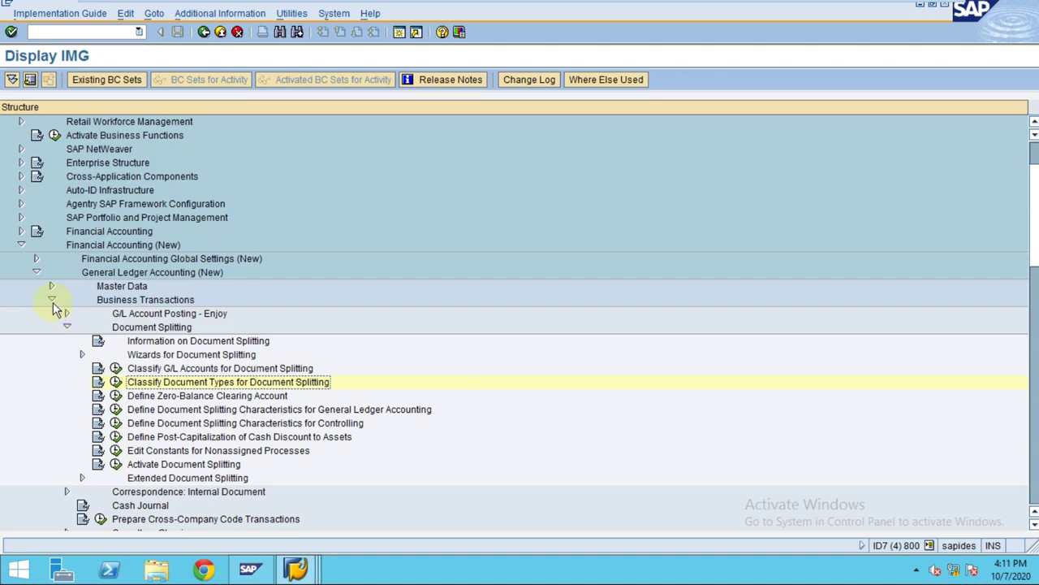
left_click(37, 258)
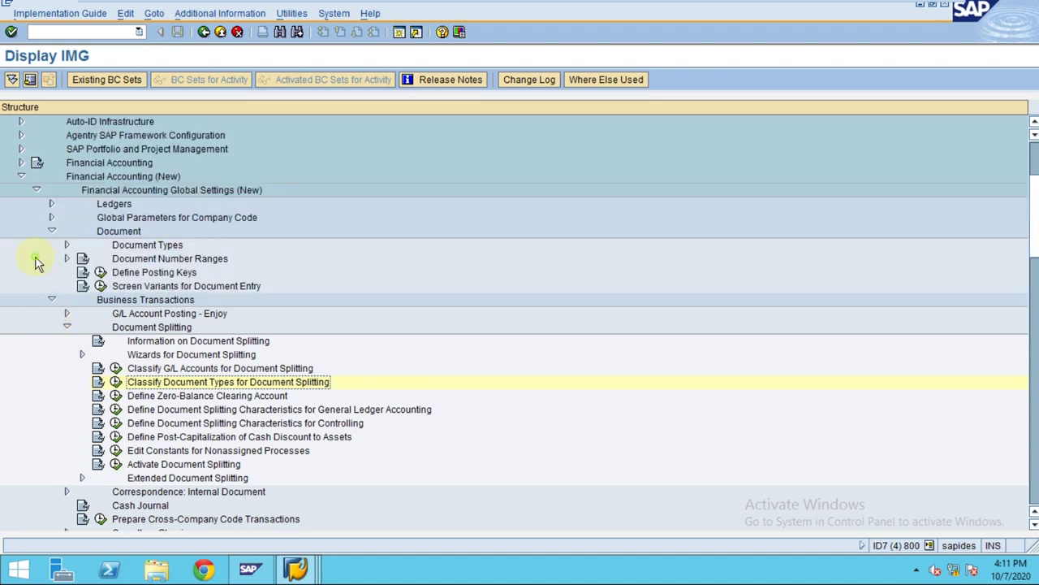
left_click(21, 176)
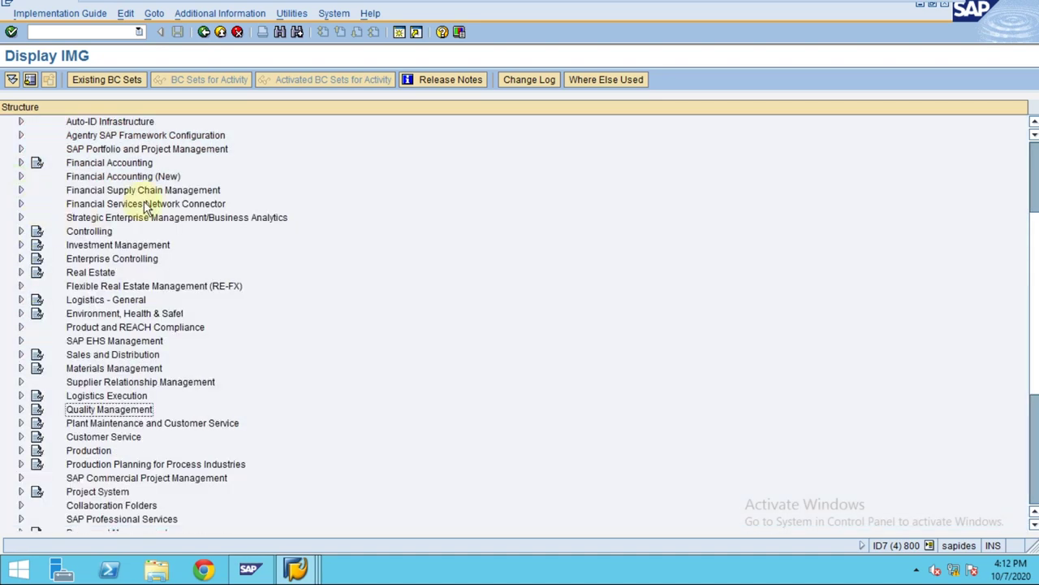
Open the Define Document Types activity under Financial Accounting Global Settings > Document > Document Header in the IMG
left_click(21, 162)
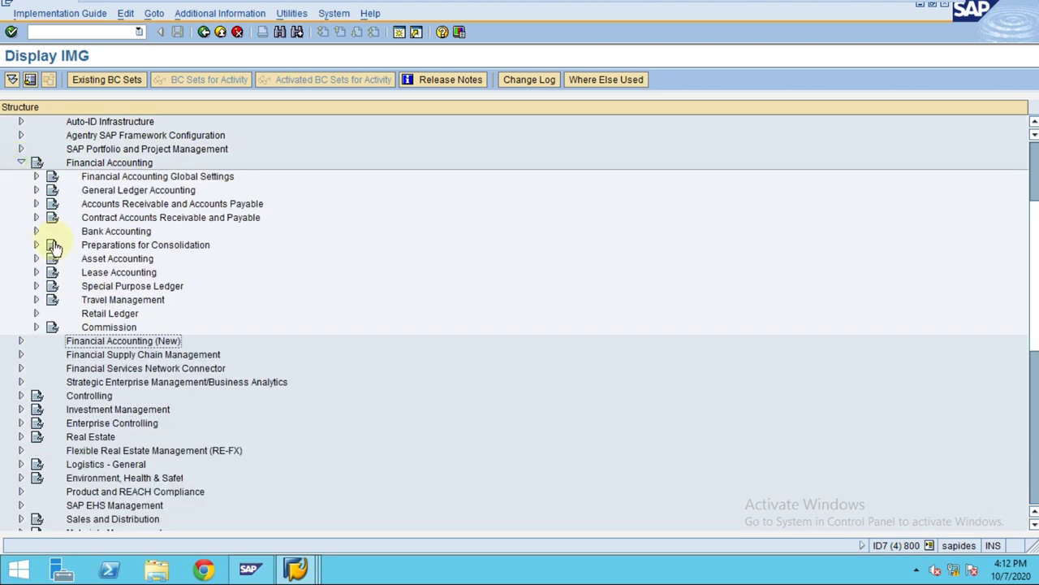
left_click(36, 176)
left_click(126, 218)
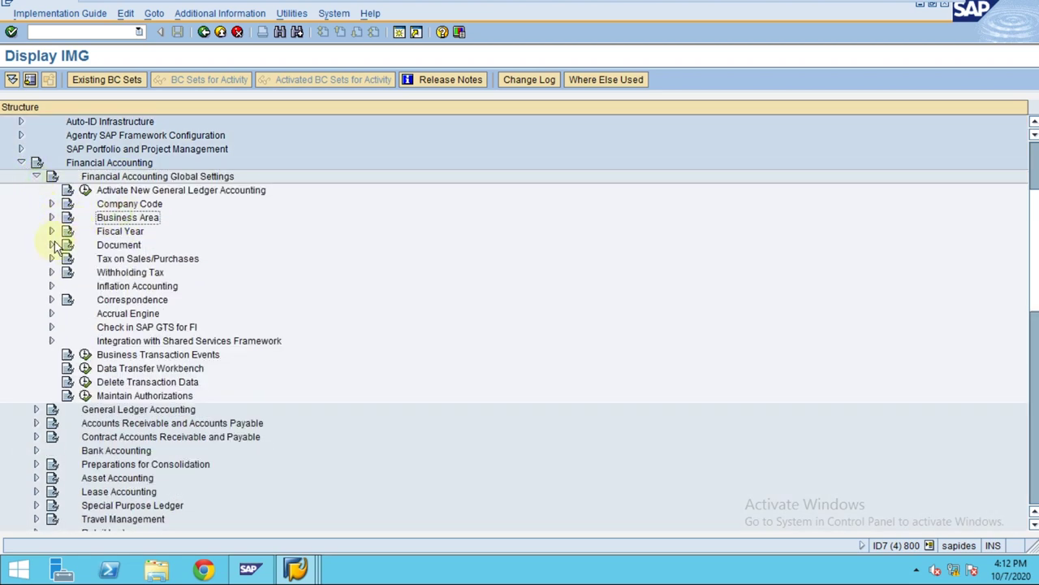
left_click(51, 245)
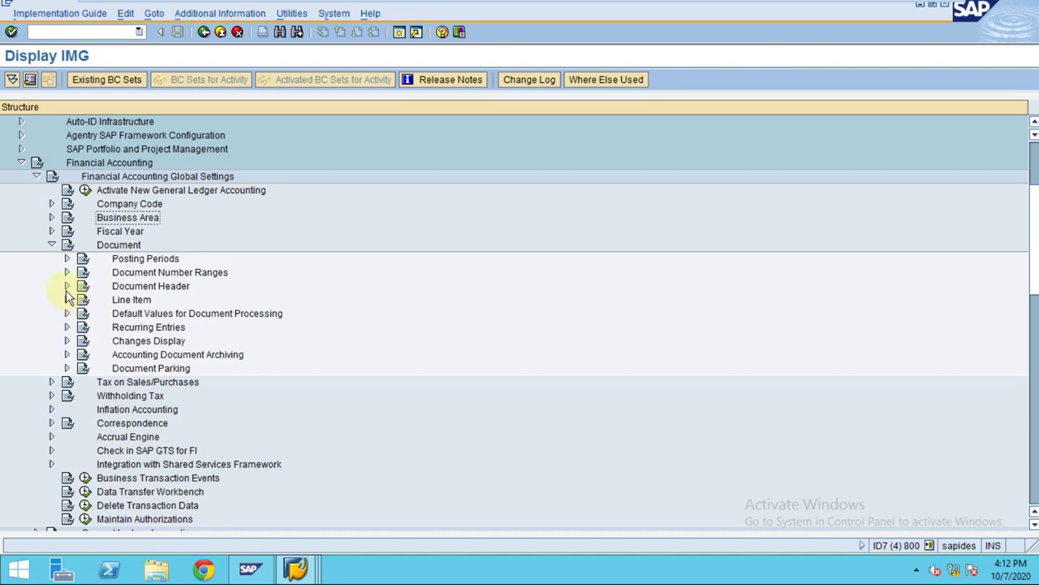
left_click(66, 287)
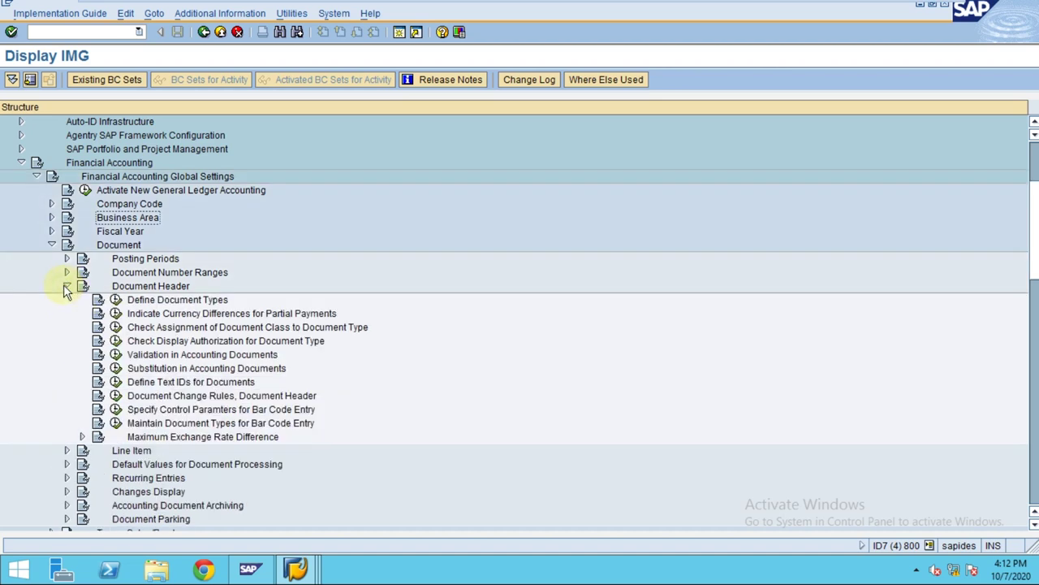
left_click(116, 301)
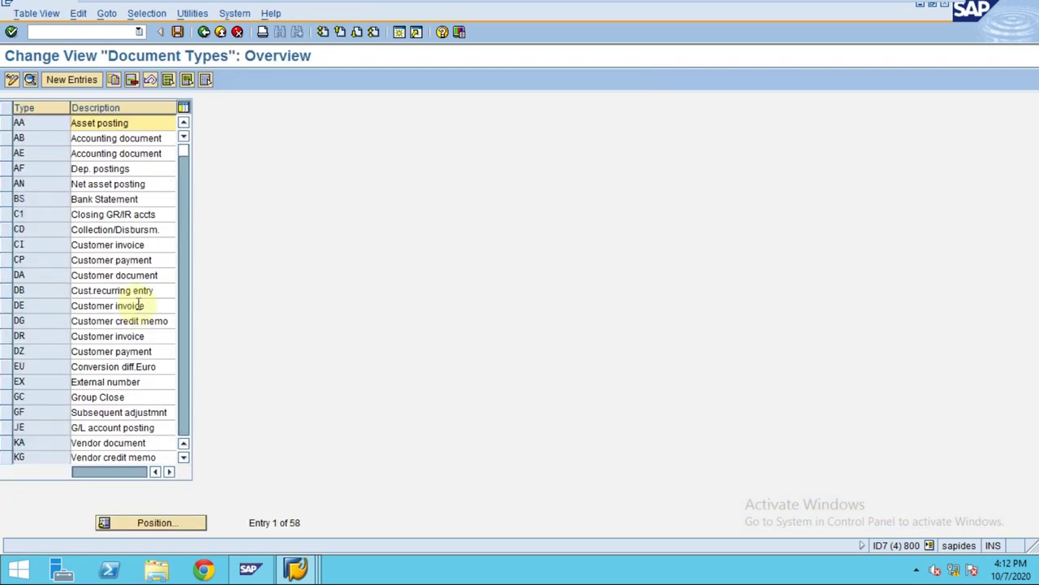
Copy document type SA to a new document type S1, keeping number range 01 and reverse document type AB
left_click(166, 524)
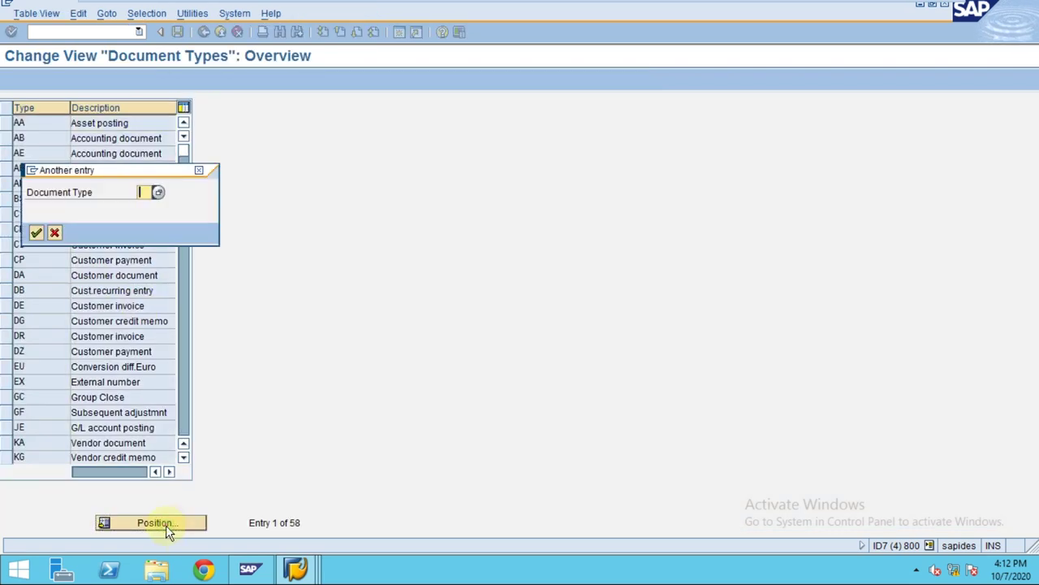
type("SA")
key("Return")
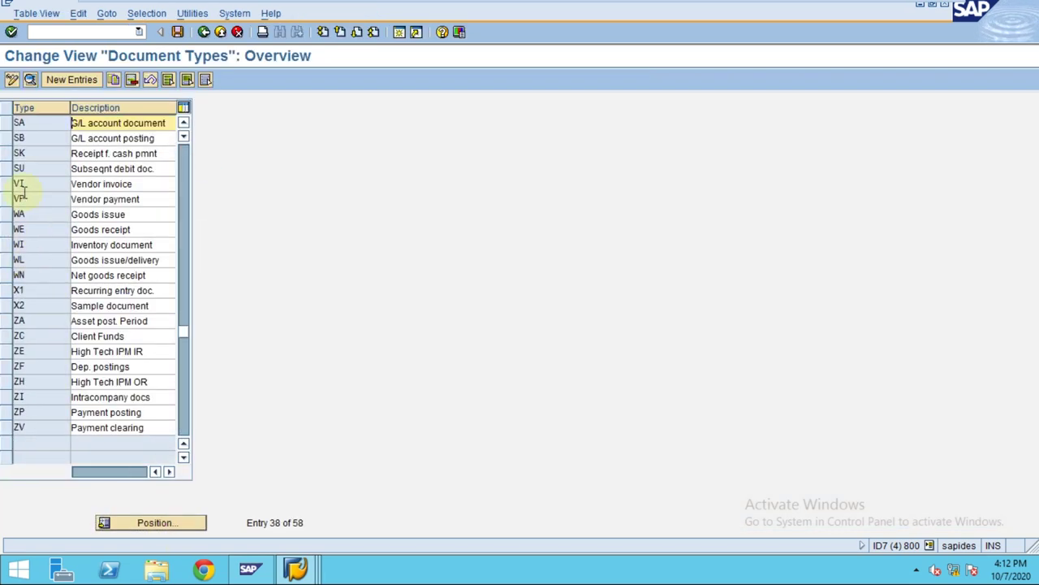
left_click(14, 120)
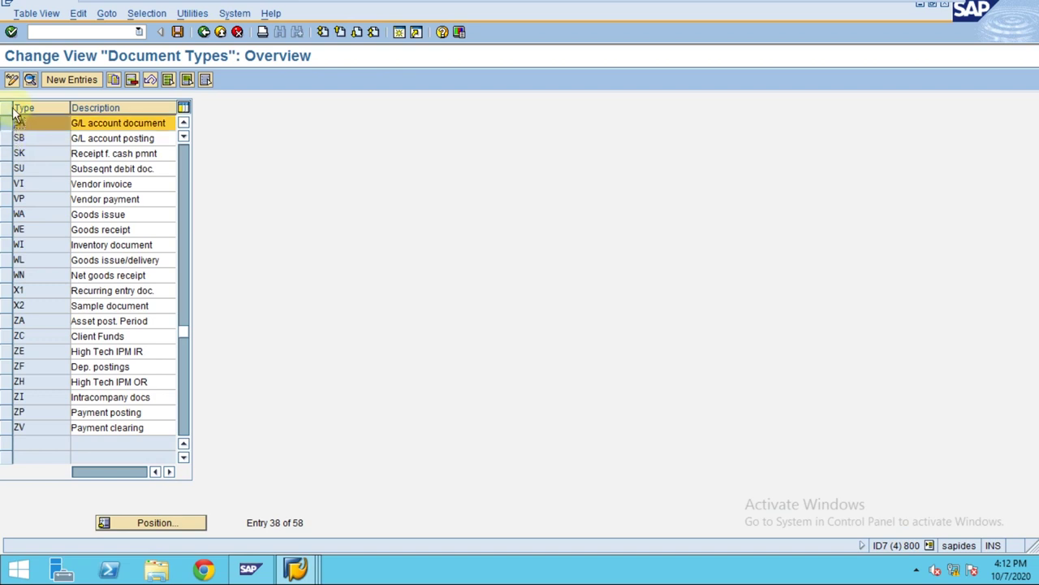
left_click(114, 78)
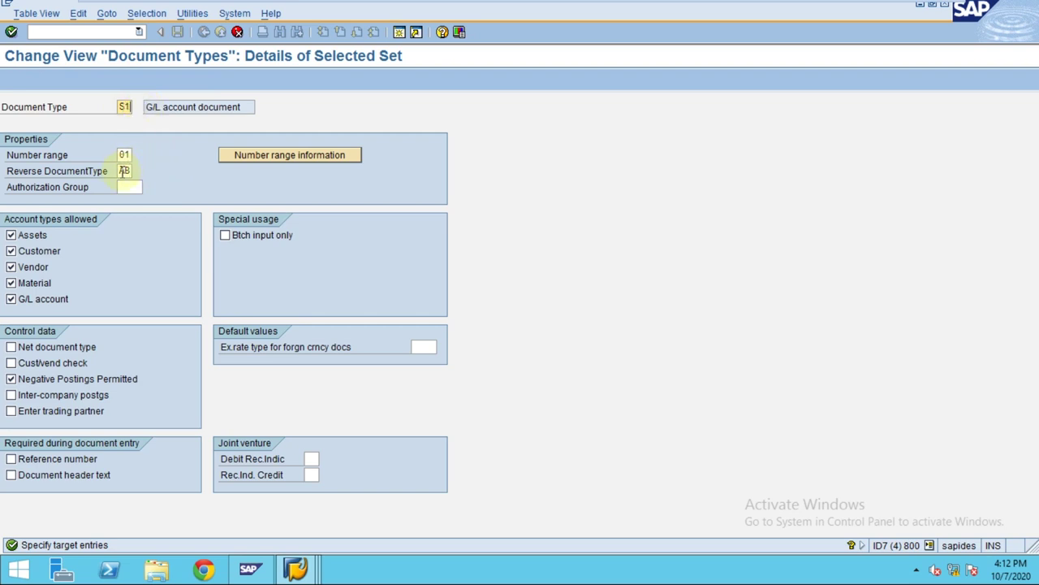
left_click(133, 170)
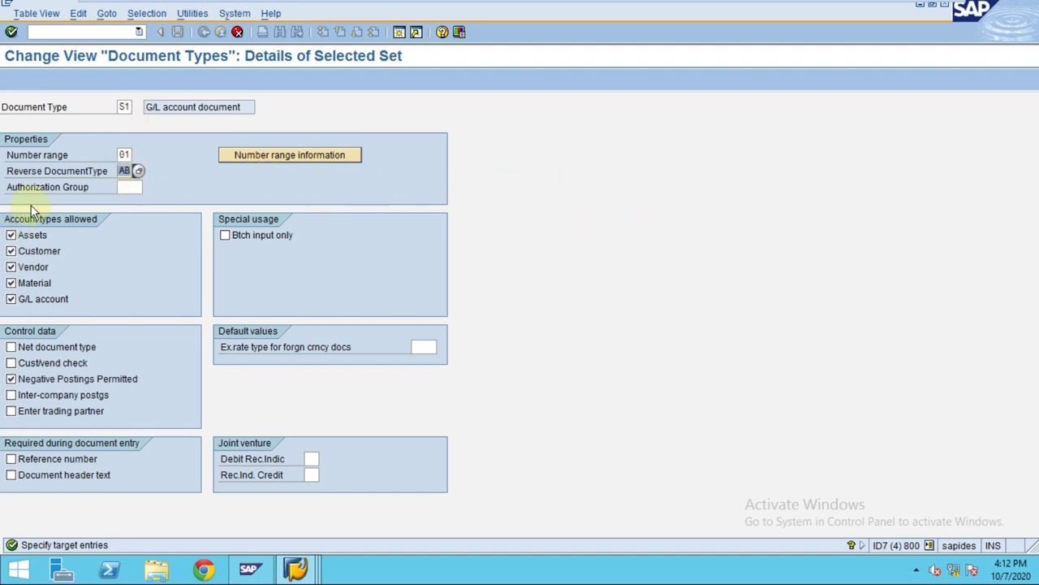
left_click(139, 188)
key("Return")
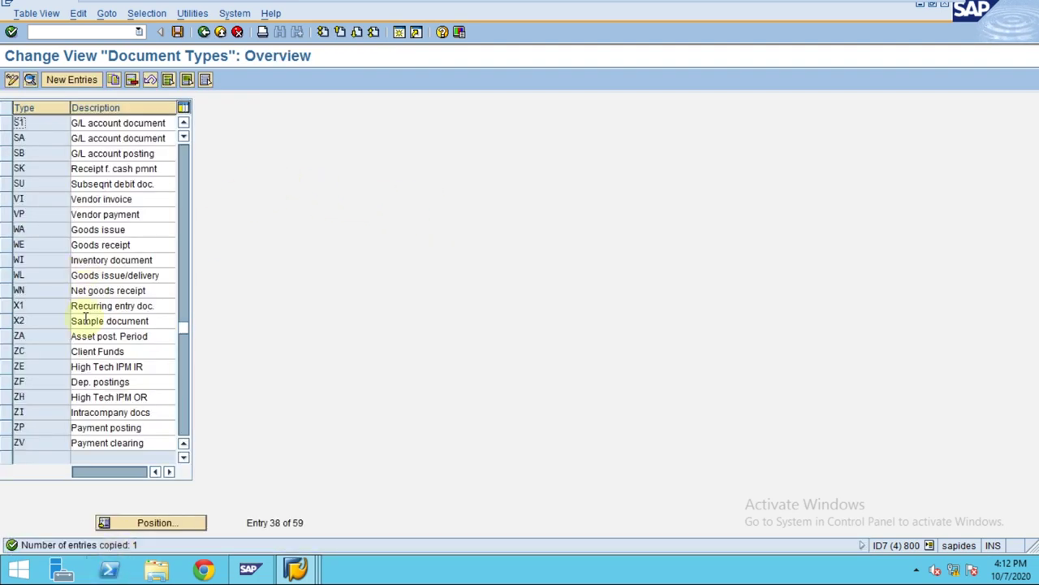
left_click(150, 523)
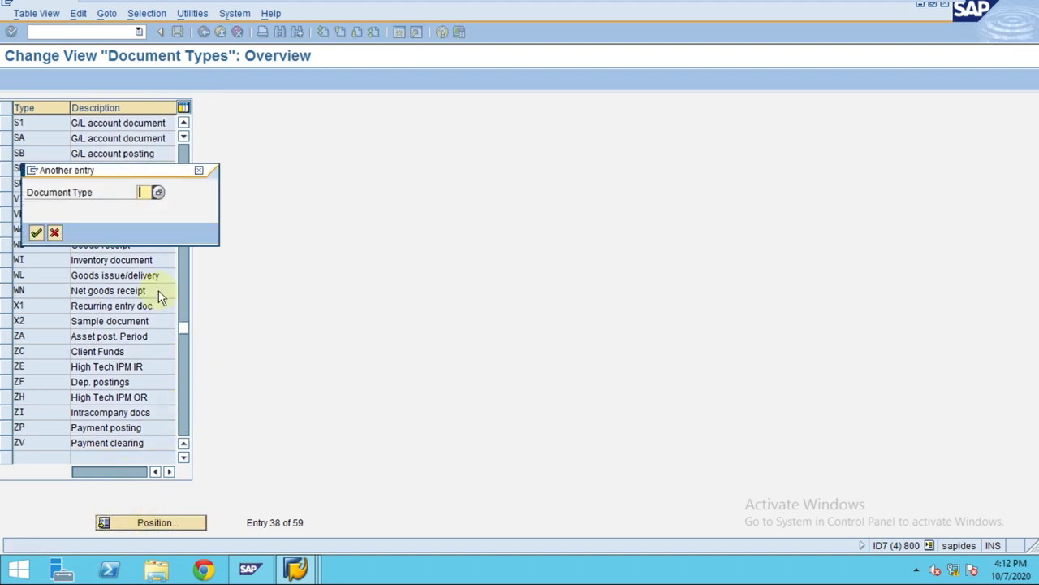
type("ab")
key("Return")
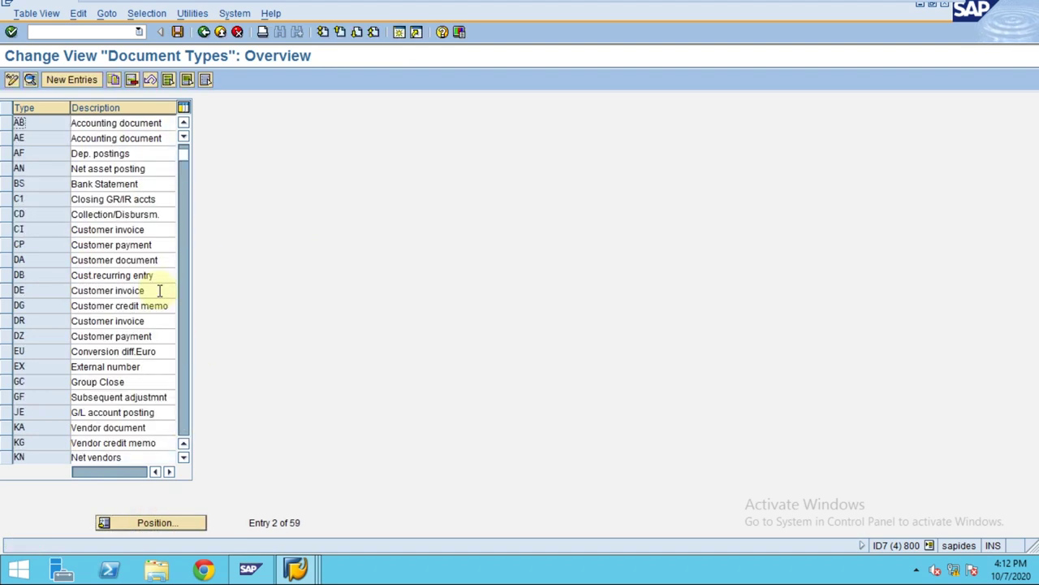
left_click(6, 126)
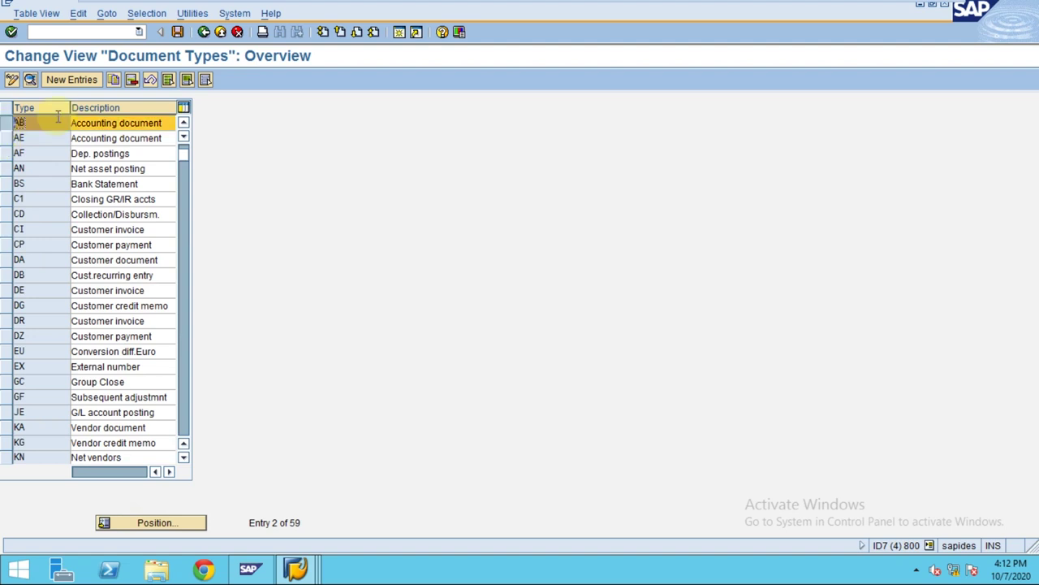
left_click(114, 79)
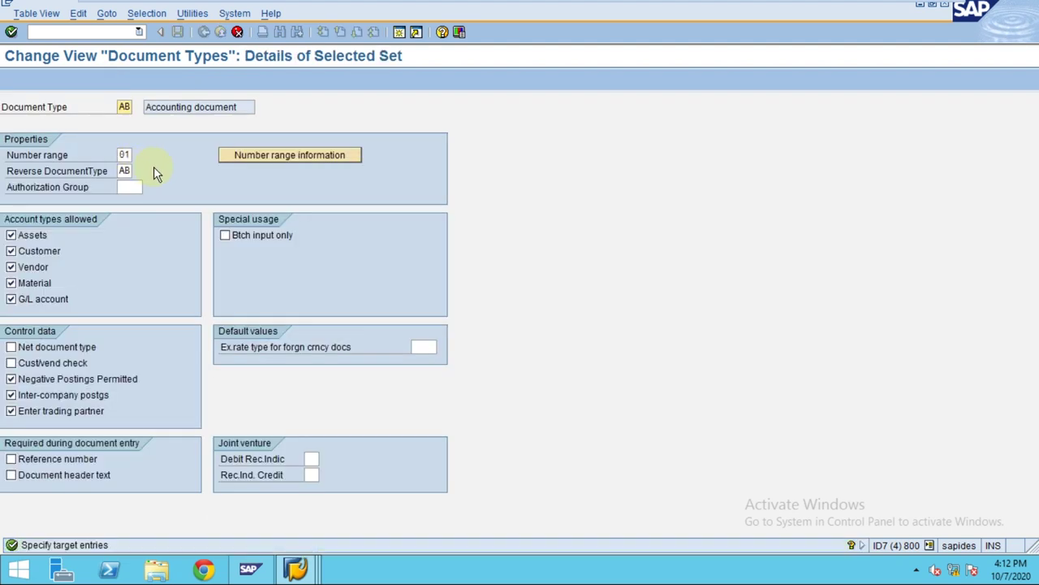
key("BackSpace")
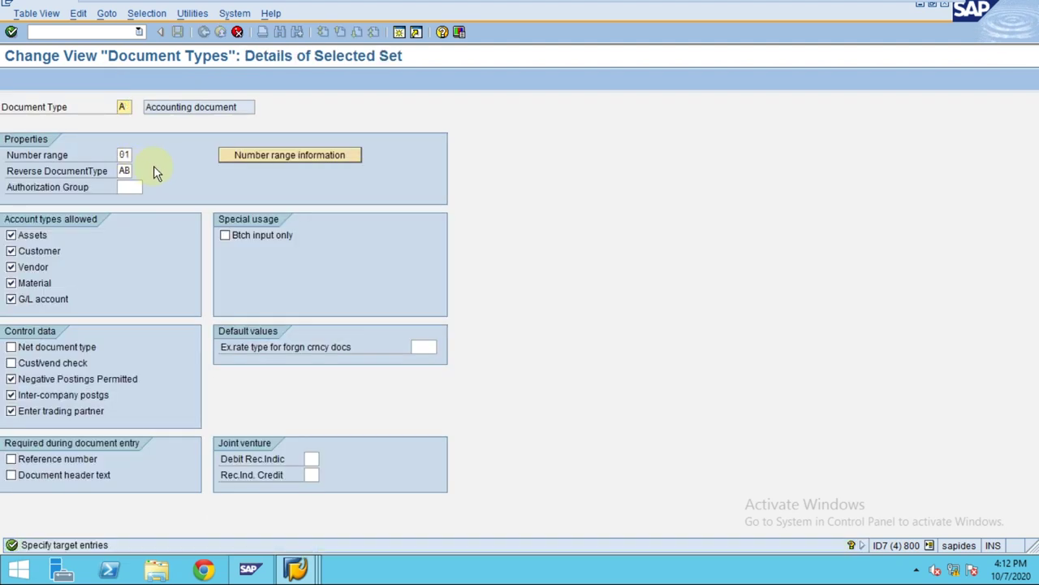
type("1")
left_click(134, 170)
key("Return")
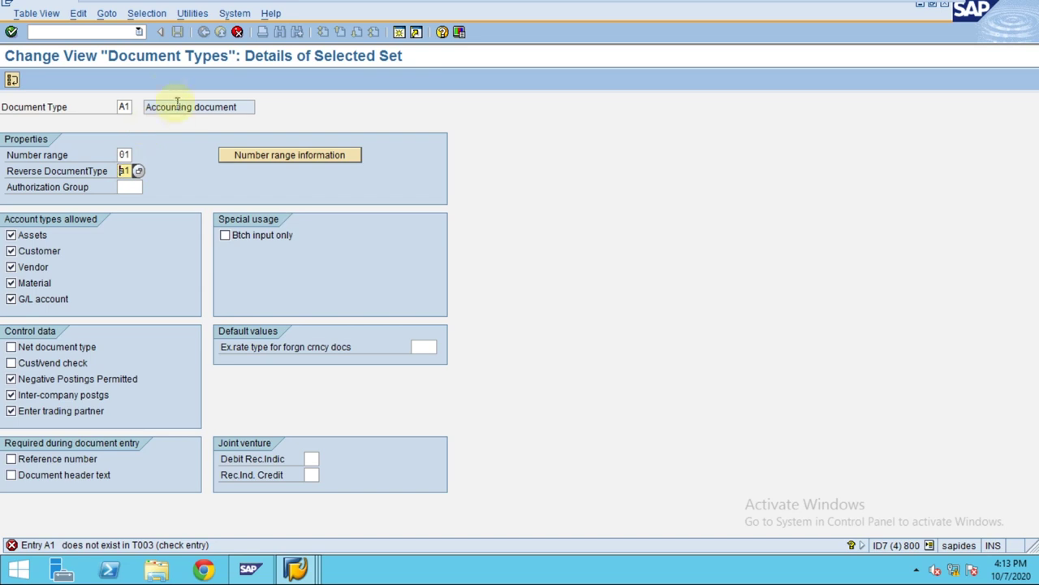
left_click(237, 32)
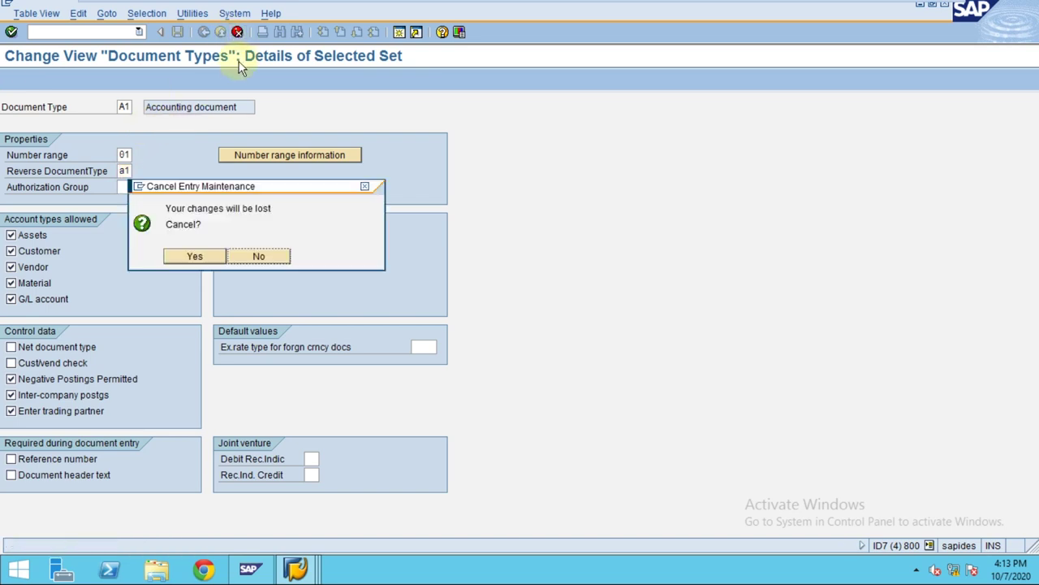
left_click(200, 254)
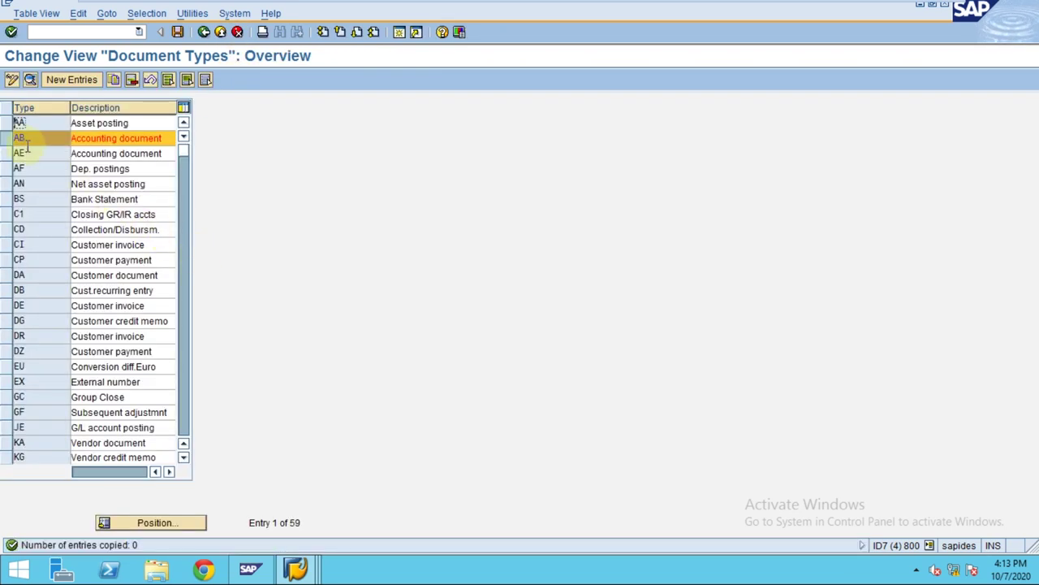
left_click(28, 142)
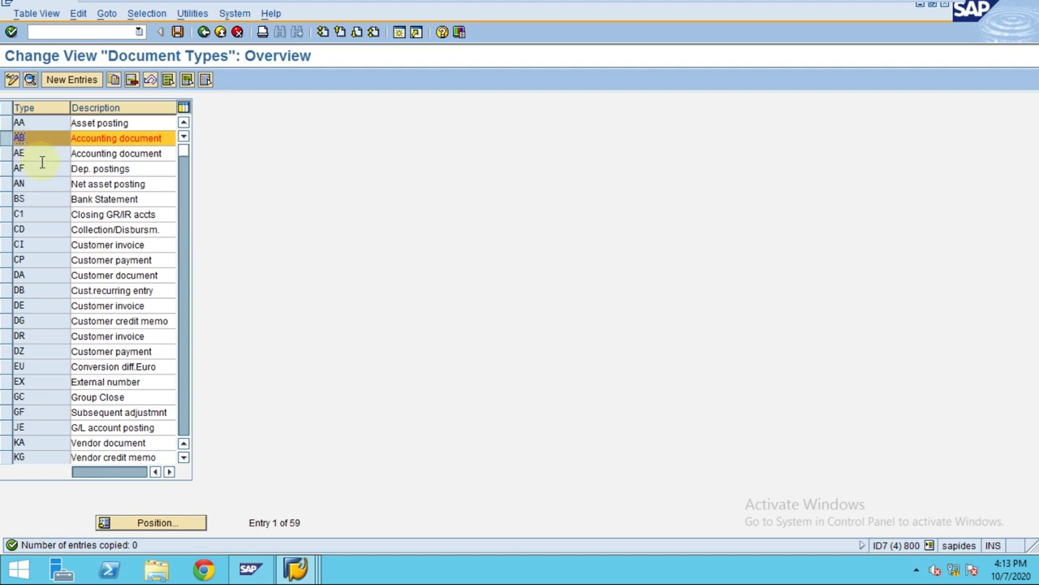
Leave the document types view, saving the new type S1 to the customizing request
left_click(203, 32)
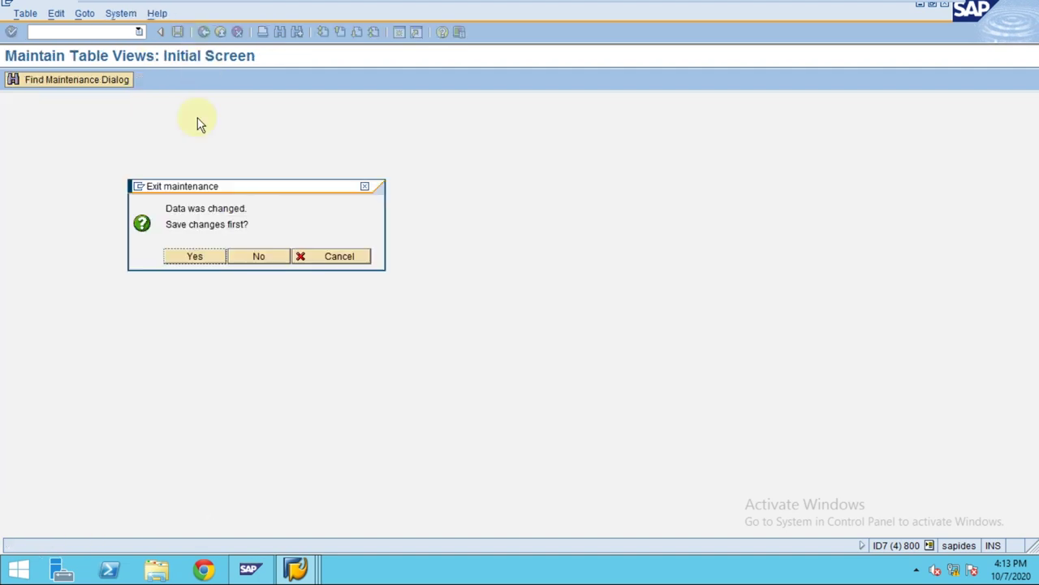
left_click(195, 257)
left_click(197, 257)
left_click(35, 232)
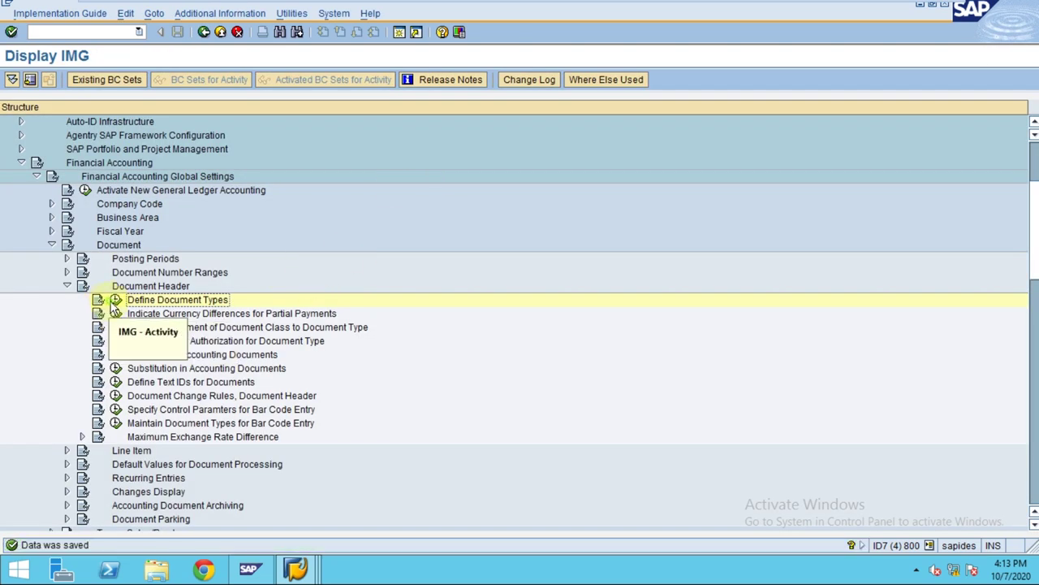
Look up document type AA in the Define Document Types activity, and return to the IMG structure
left_click(116, 301)
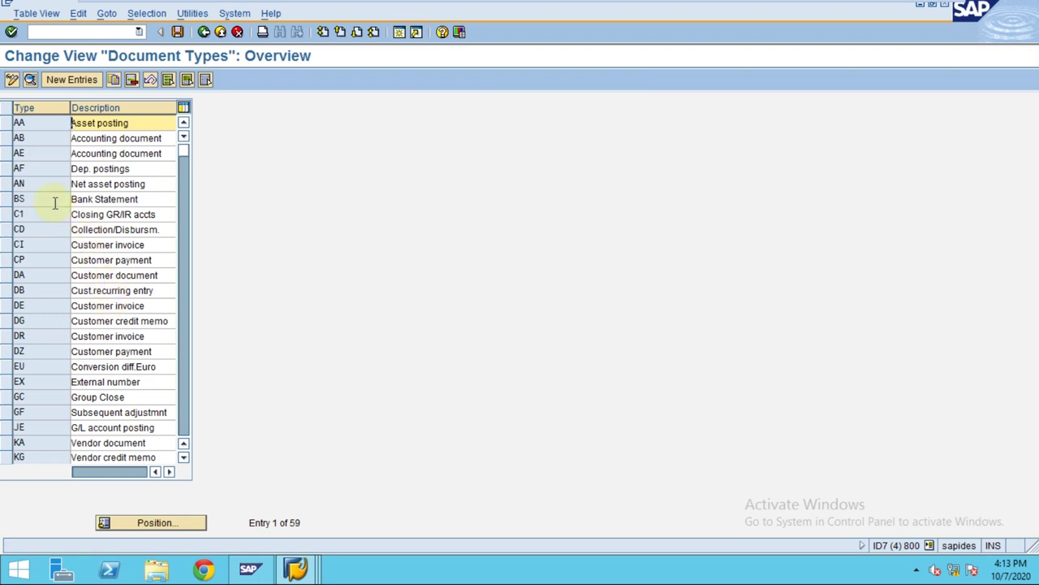
left_click(193, 529)
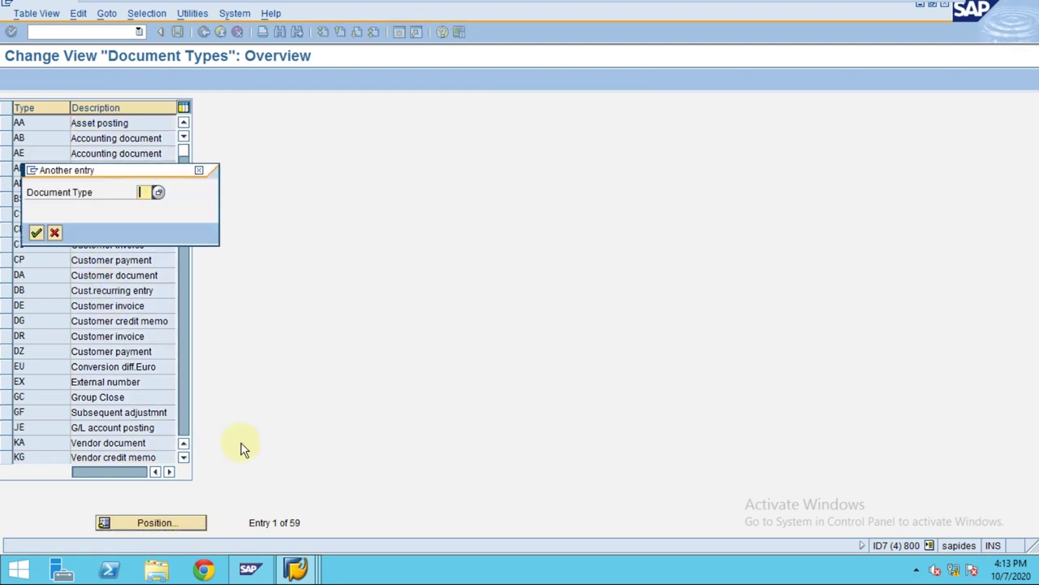
type("AA")
key("Return")
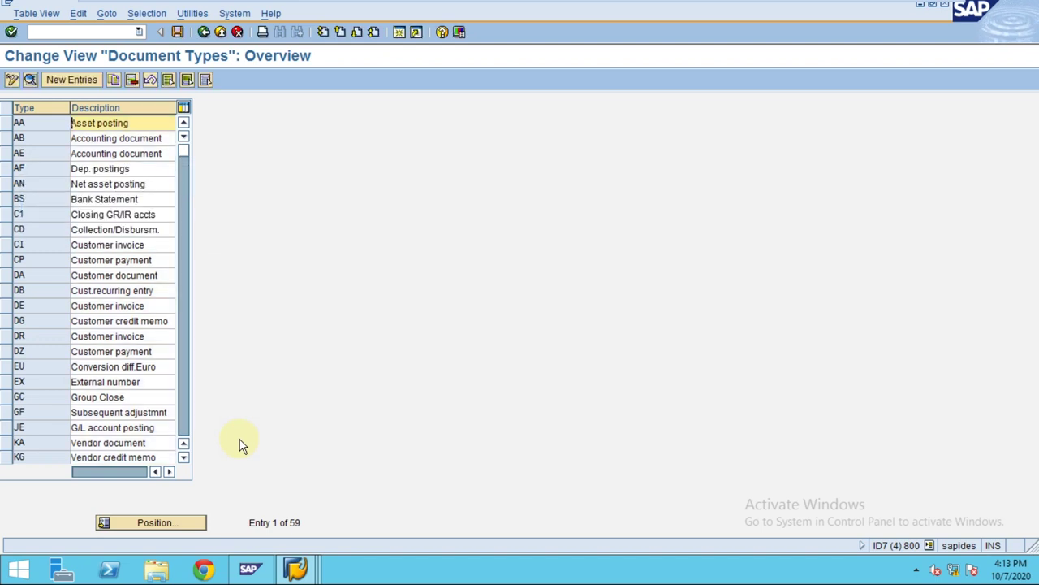
left_click(203, 33)
Reopen the Define Document Types activity and locate the document types starting with S
left_click(115, 301)
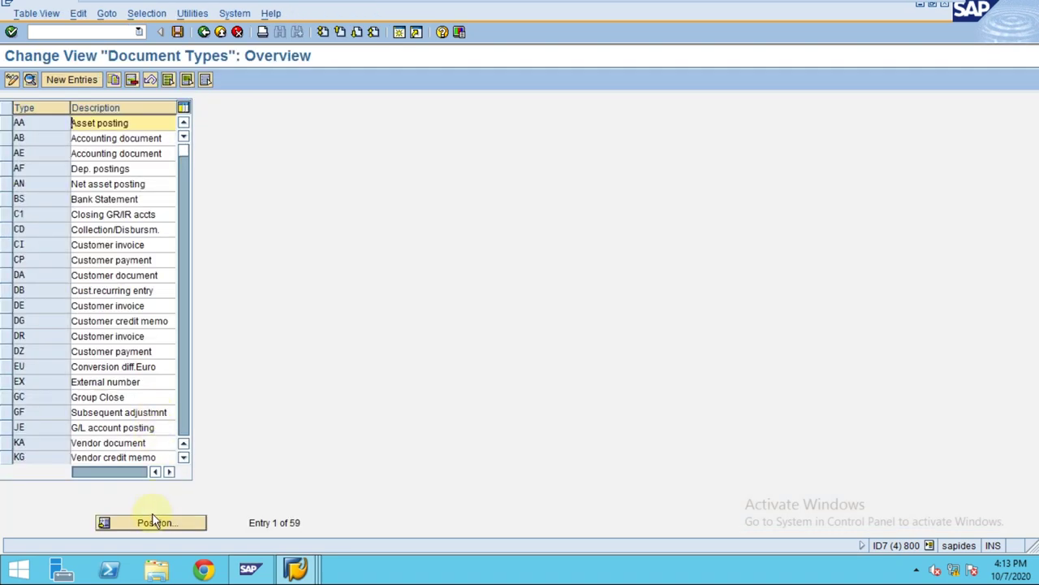
left_click(152, 520)
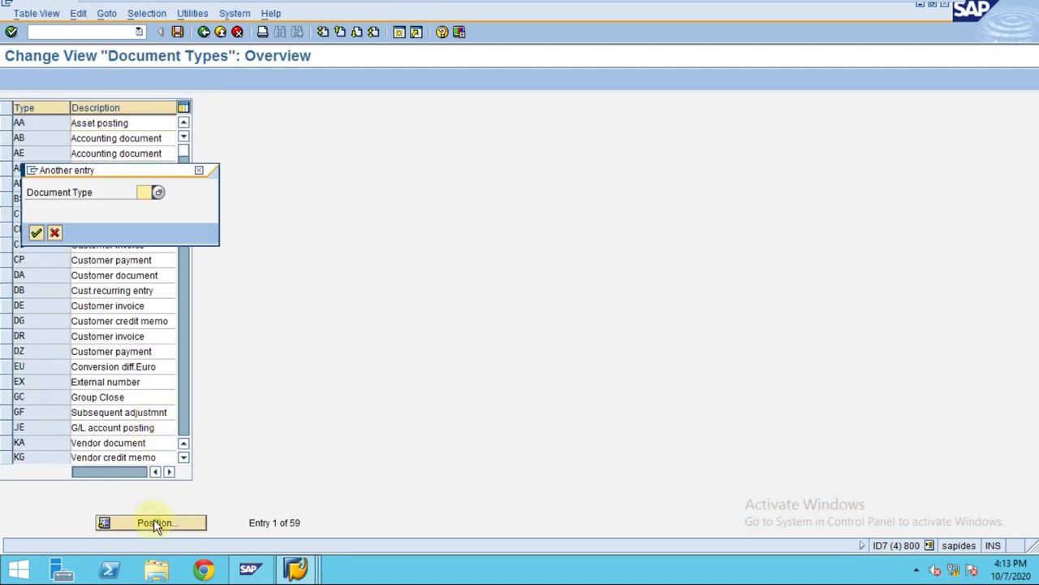
type("s")
key("Return")
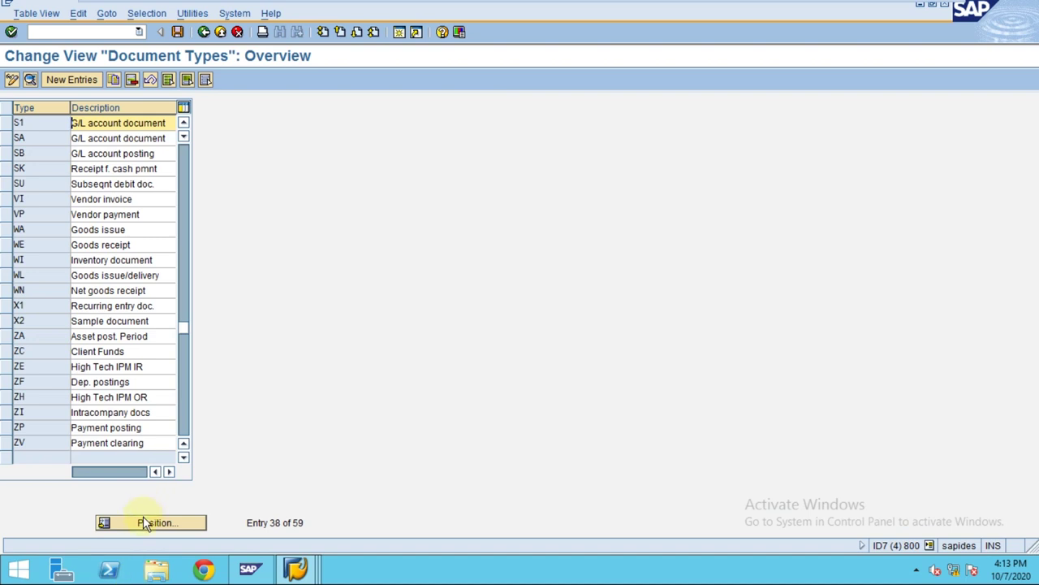
Copy document type AB to a new type A1, and save it to the New Company Code customizing request
left_click(143, 517)
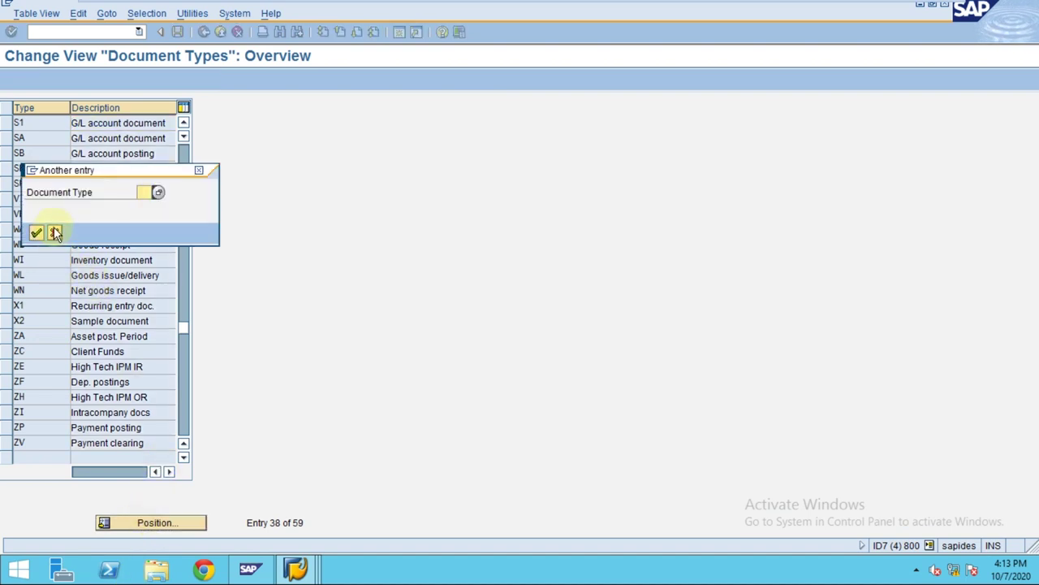
type("ab")
key("Return")
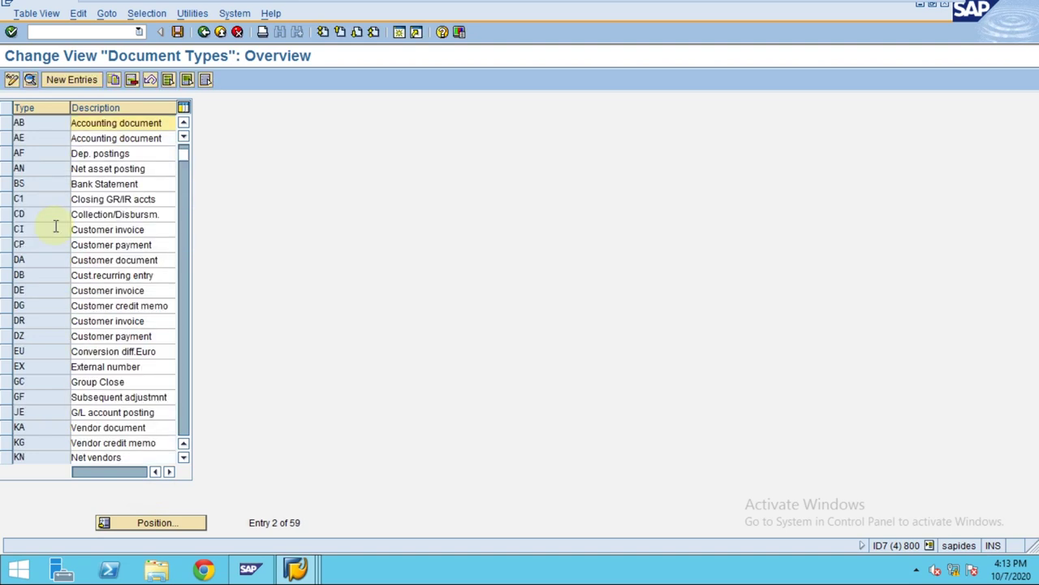
left_click(8, 122)
left_click(113, 79)
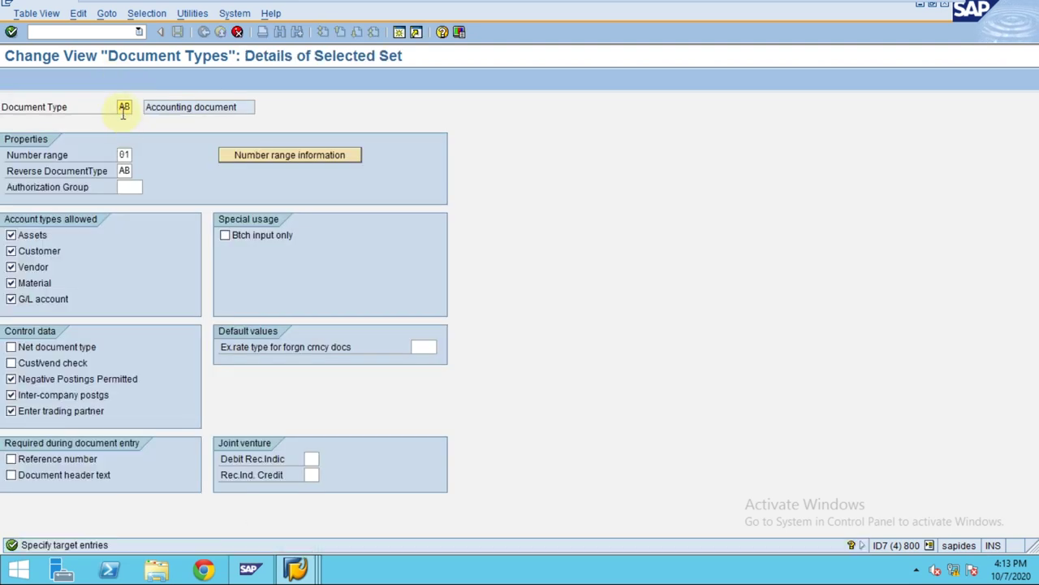
double_click(123, 110)
type("A1")
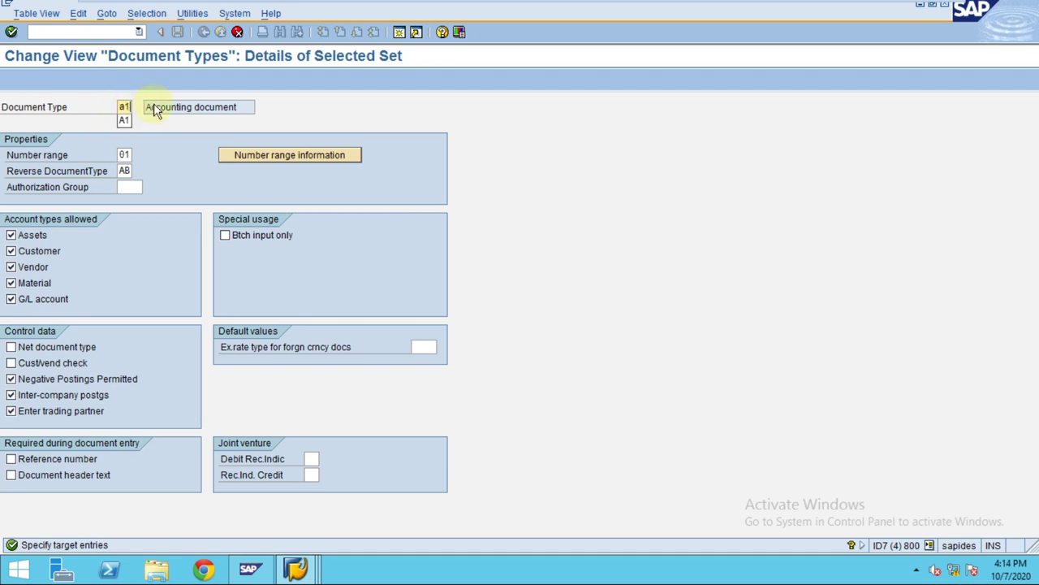
key("Return")
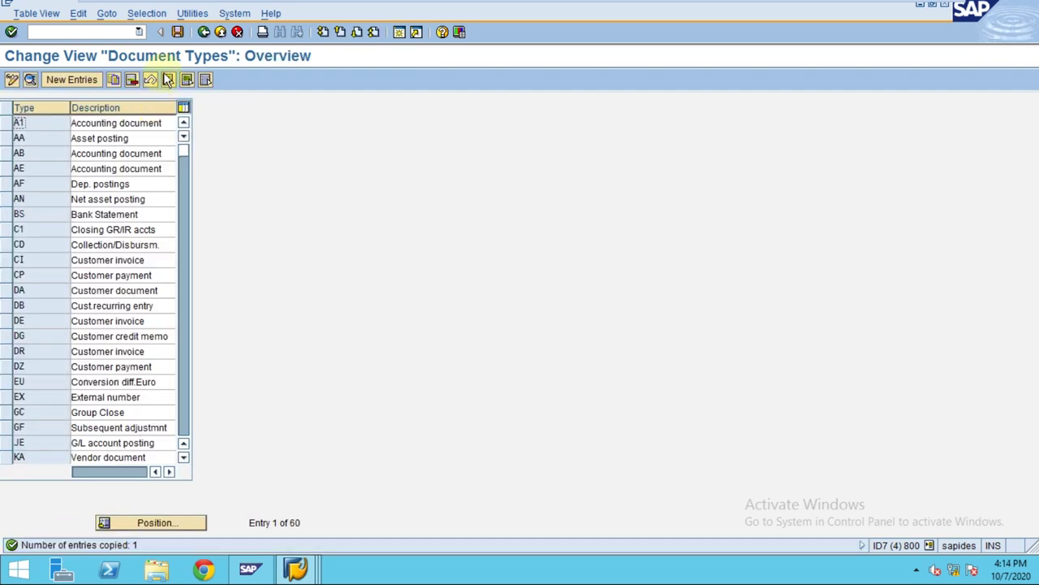
left_click(178, 31)
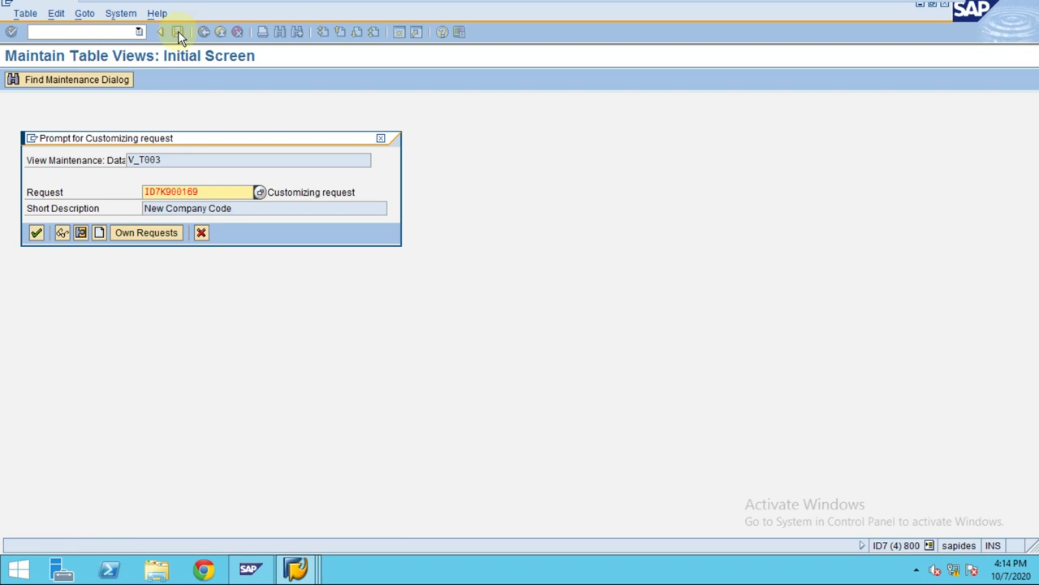
left_click(35, 233)
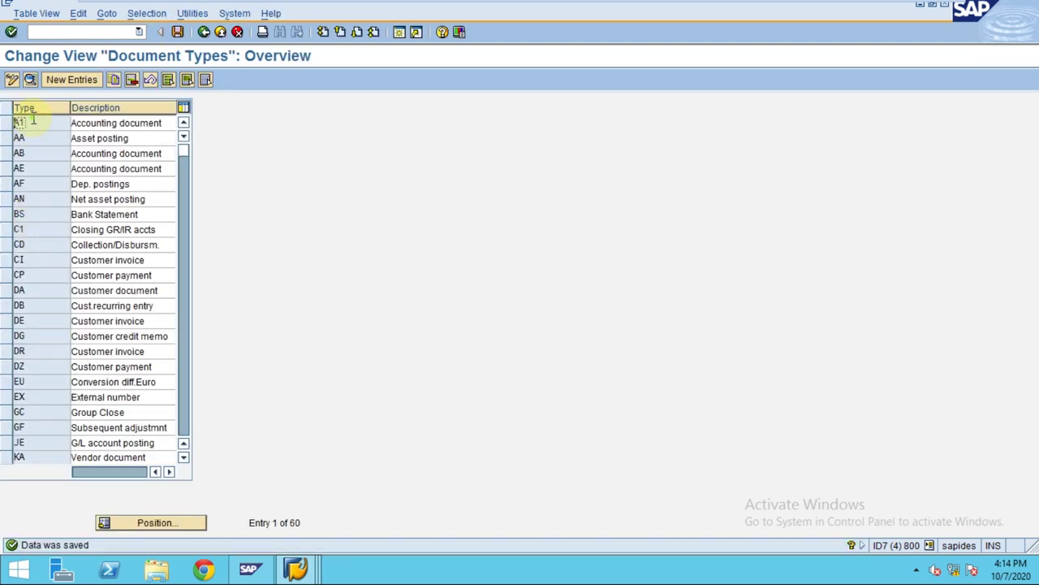
Set the reverse document type of document type A1 to A1, save, and return to the document types overview
double_click(32, 120)
left_click(124, 170)
key("BackSpace")
key("BackSpace")
type("a")
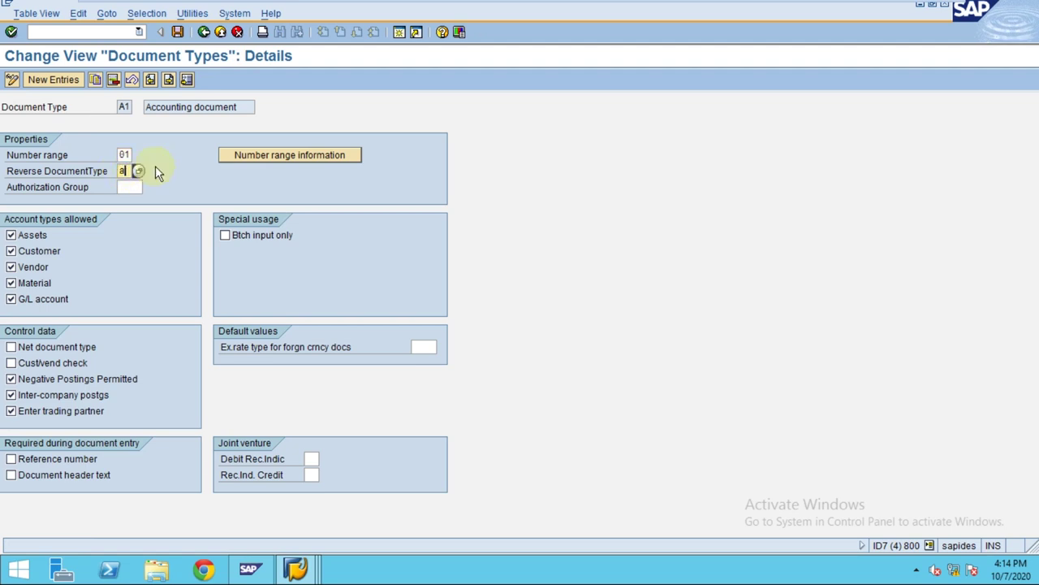
type("1")
key("Return")
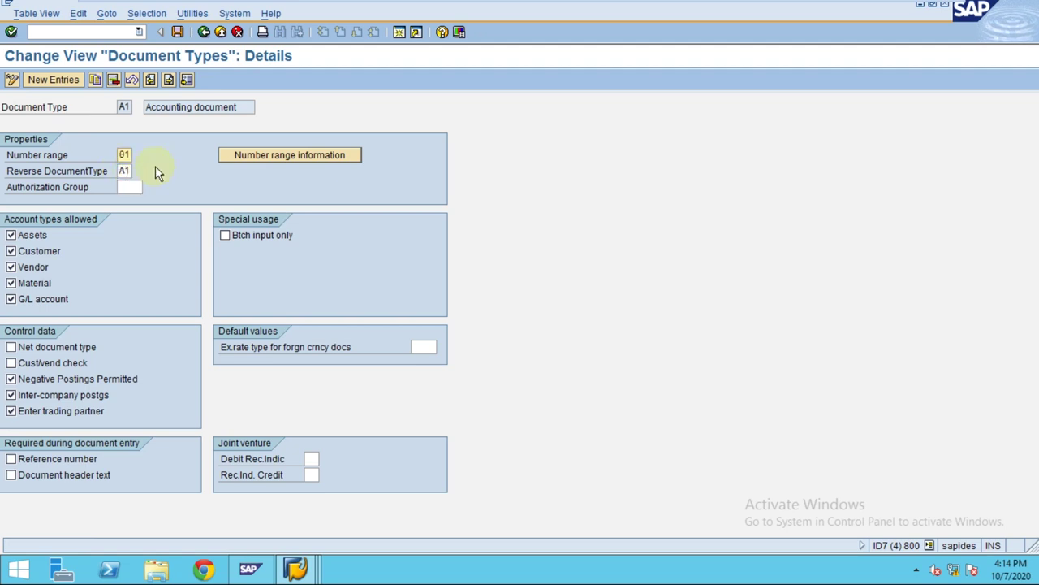
left_click(179, 31)
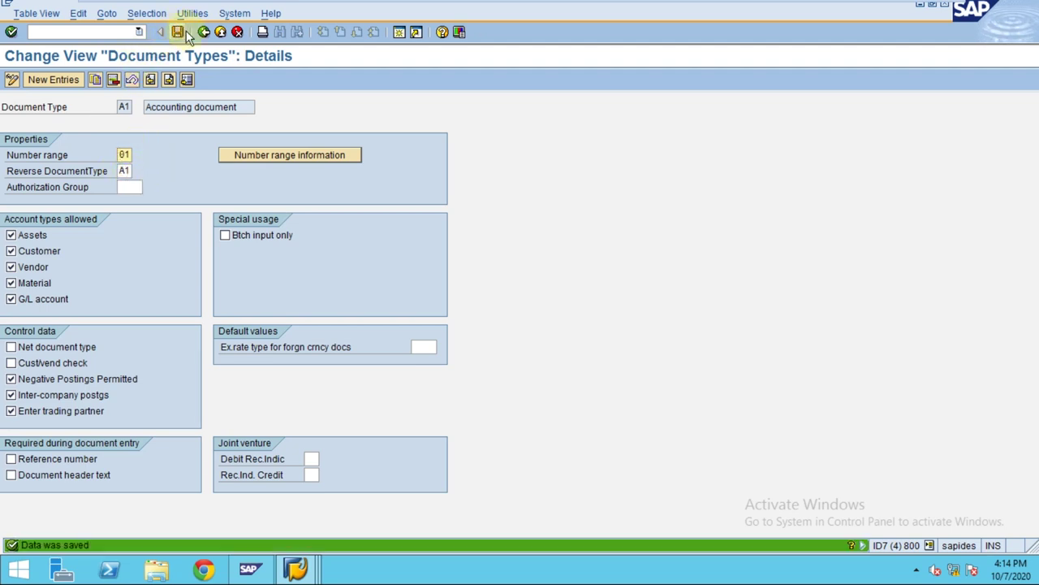
left_click(203, 32)
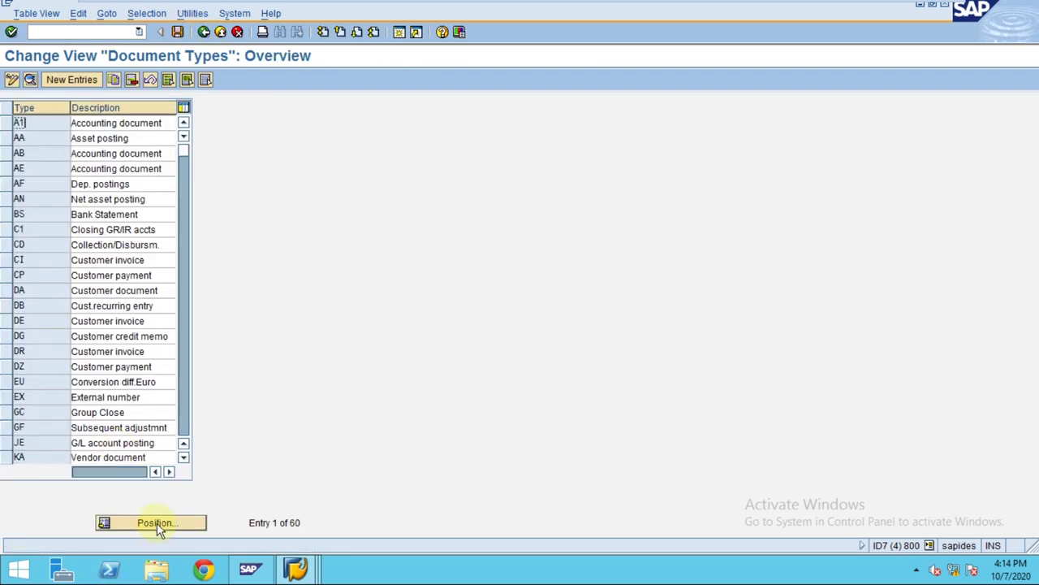
Set the reverse document type of document type S1 to A1, save, and return to the IMG structure
left_click(156, 524)
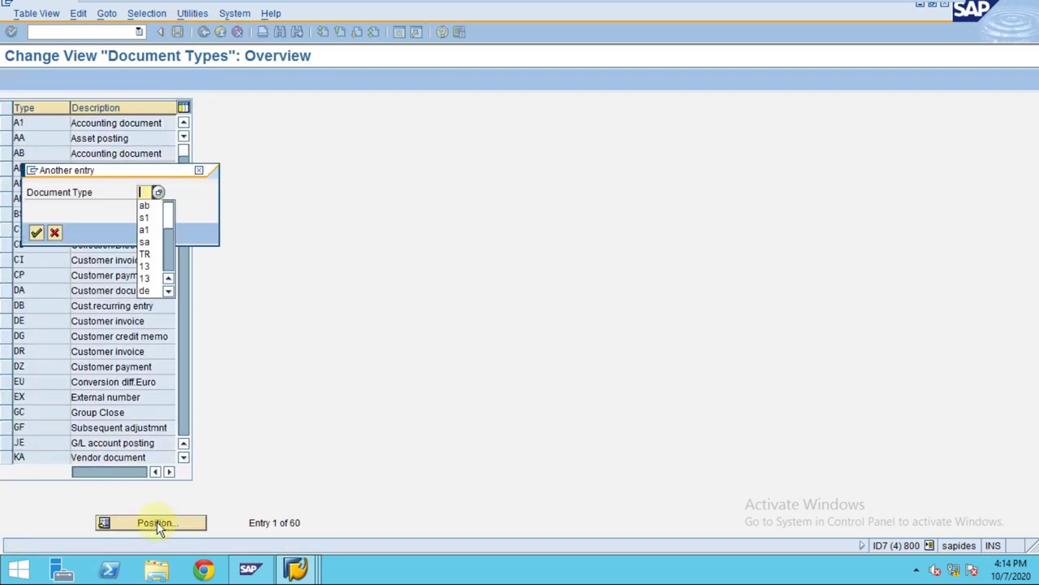
type("s1")
key("Return")
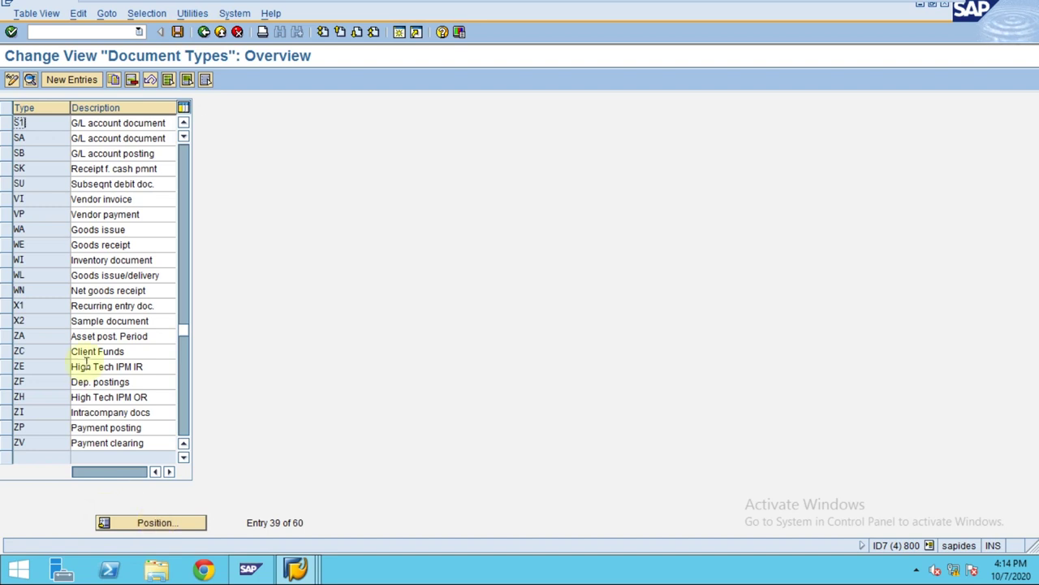
double_click(25, 122)
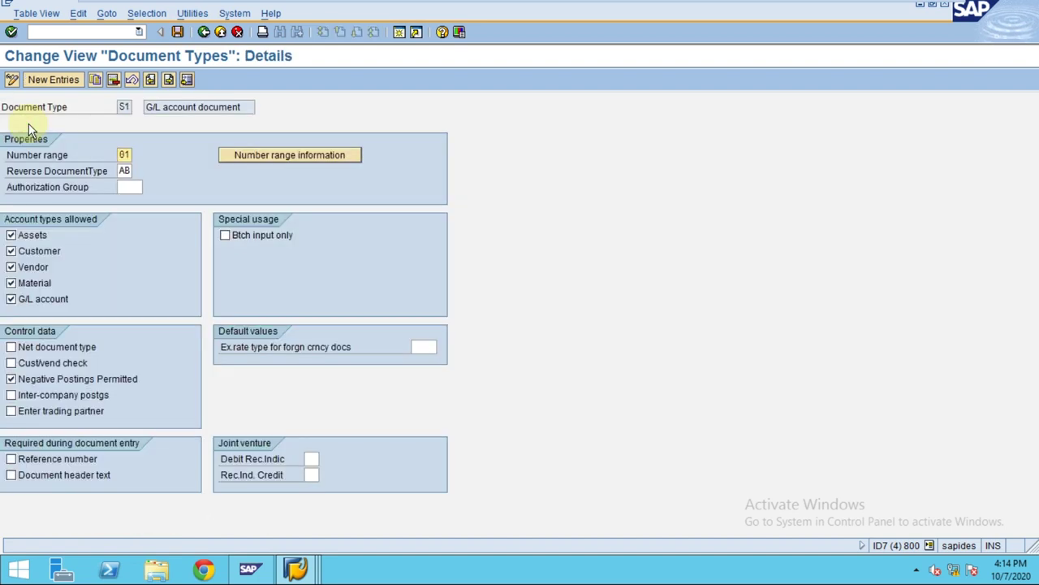
left_click(123, 171)
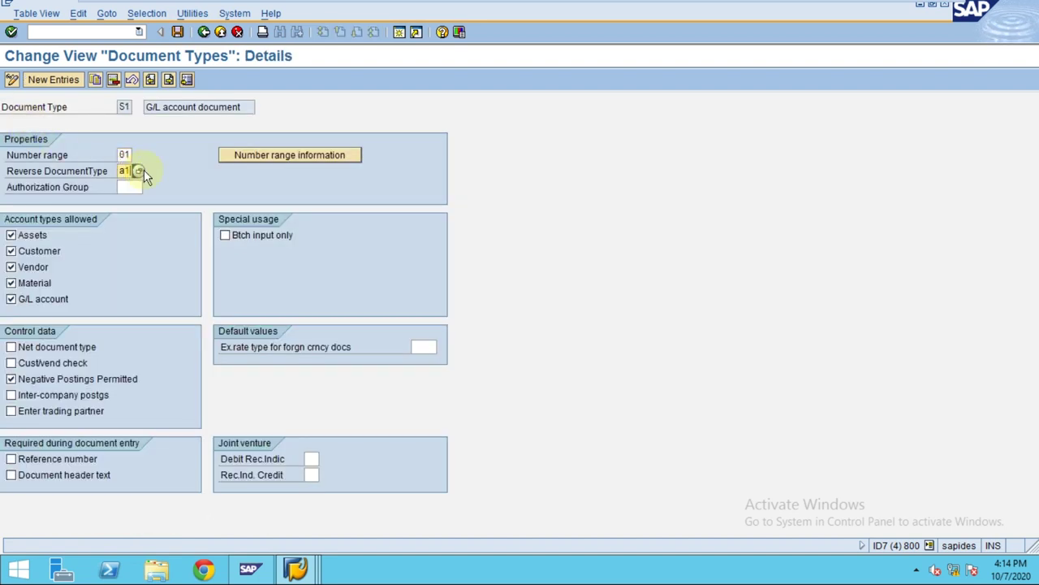
key("Return")
left_click(177, 30)
left_click(203, 31)
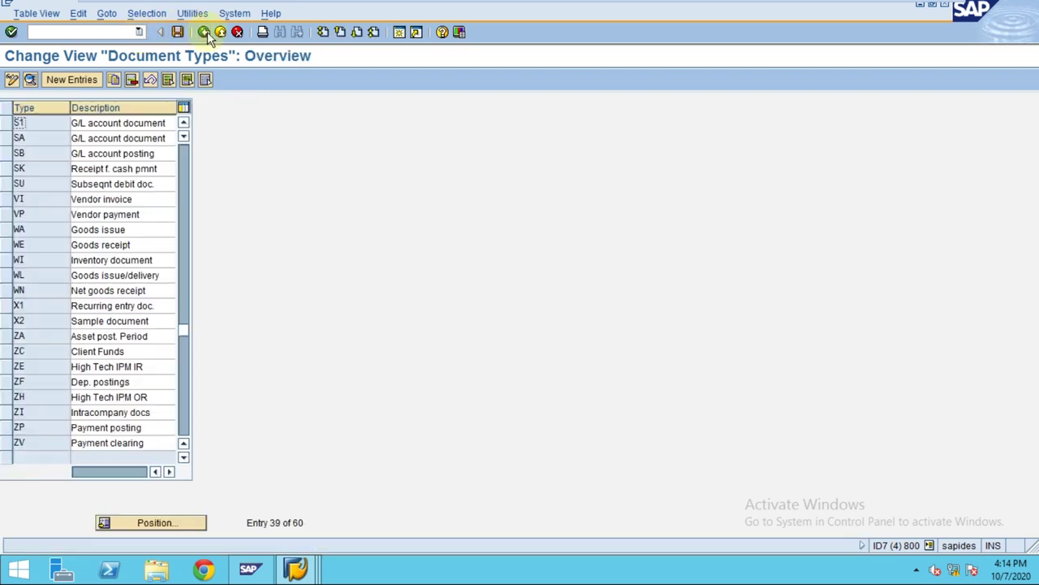
left_click(207, 31)
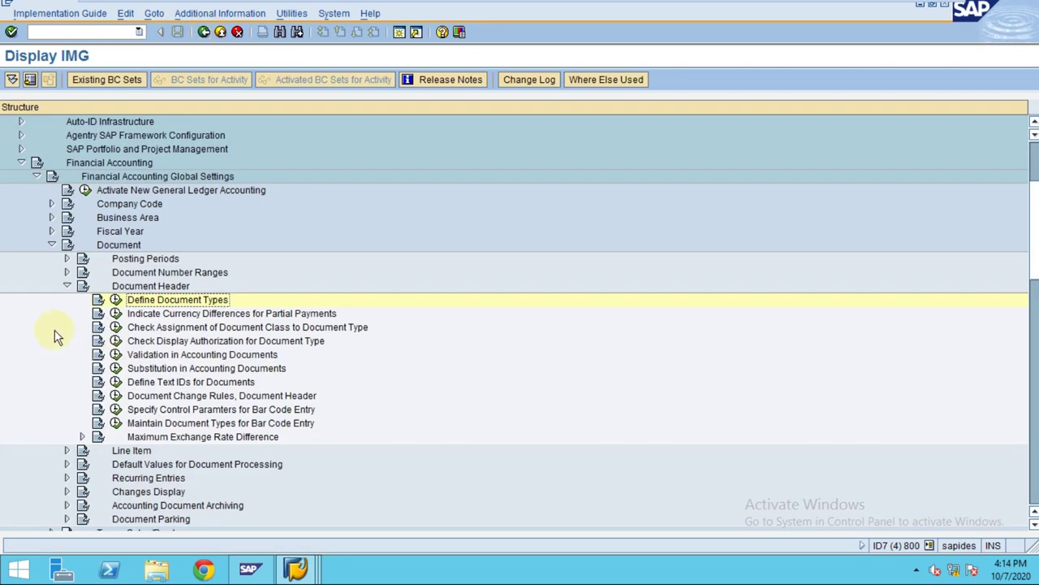
Open the Classify Document Types for Document Splitting activity under General Ledger Accounting (New)
left_click(67, 286)
left_click(51, 244)
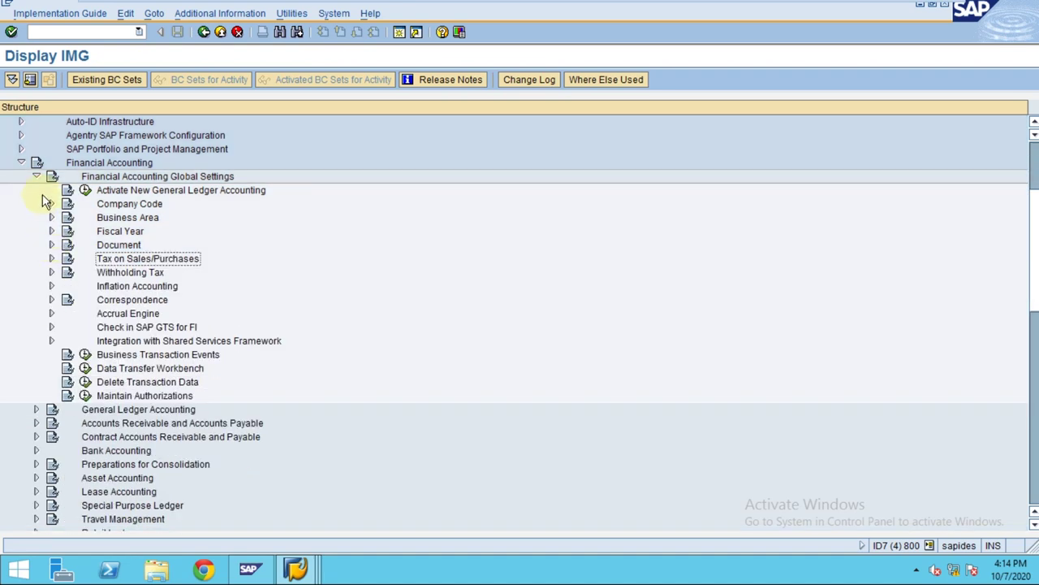
left_click(37, 176)
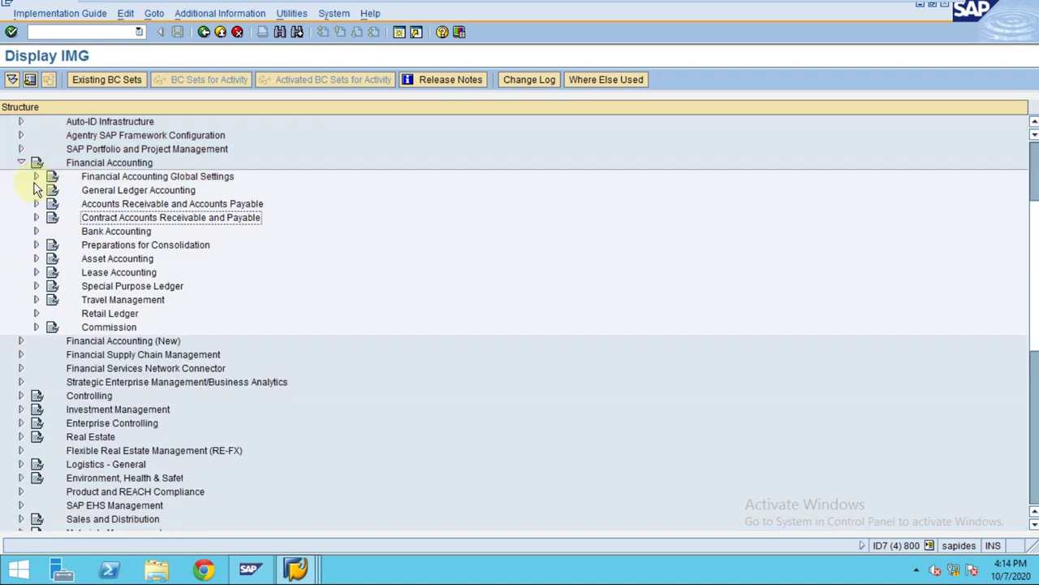
left_click(21, 342)
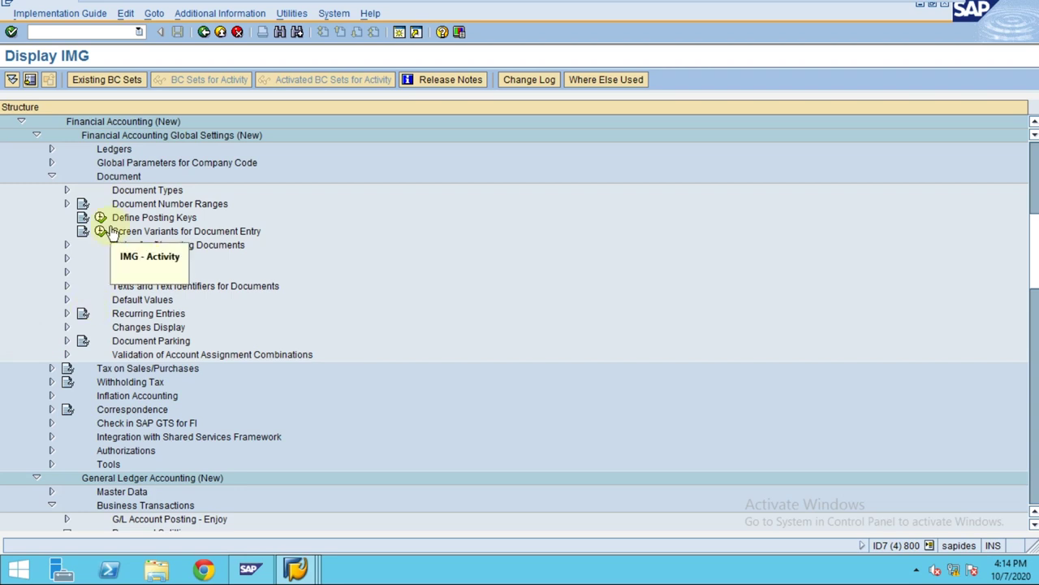
left_click(67, 190)
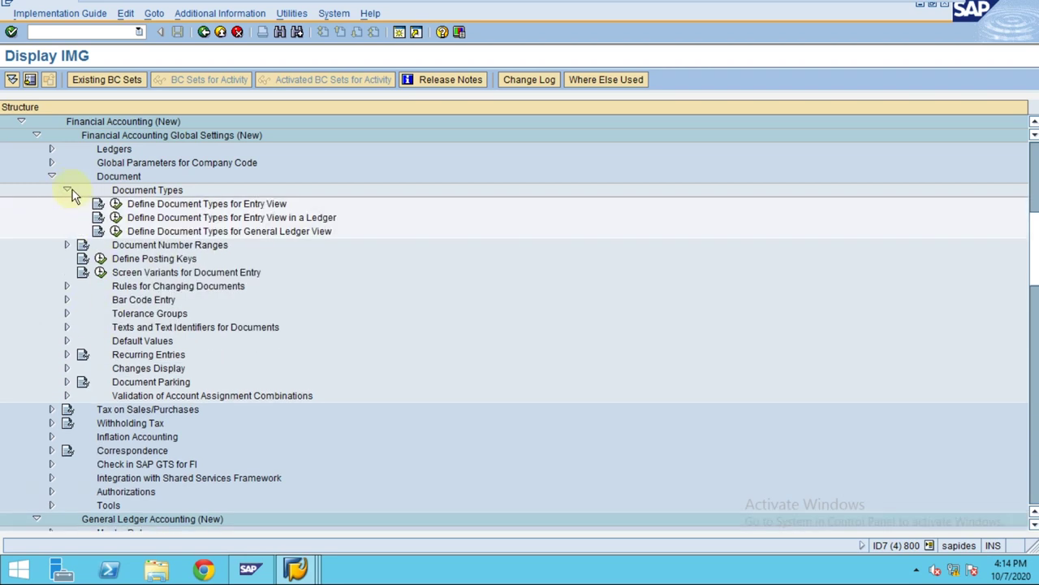
left_click(69, 192)
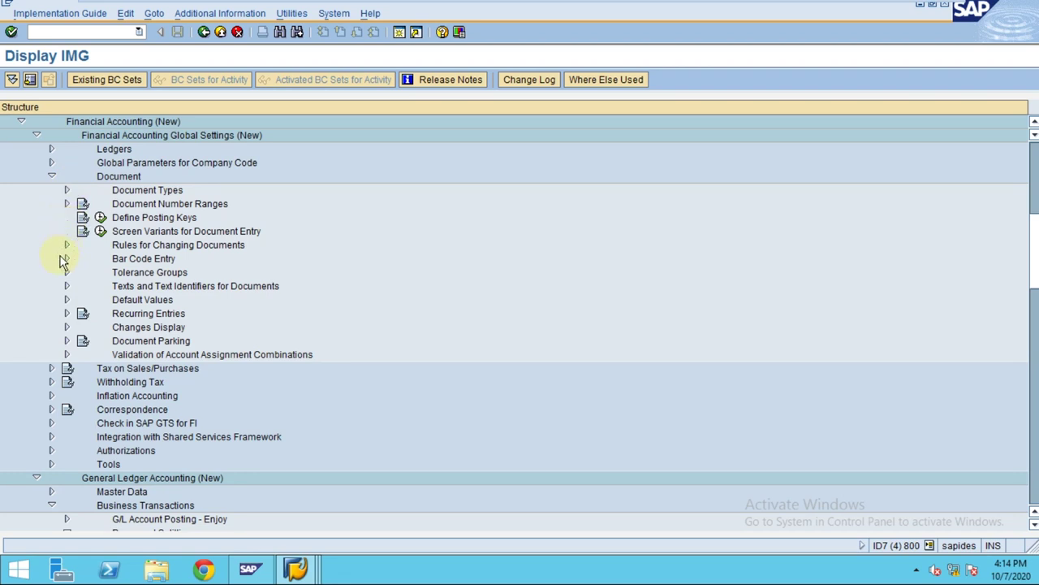
scroll(71, 251, "up", 1)
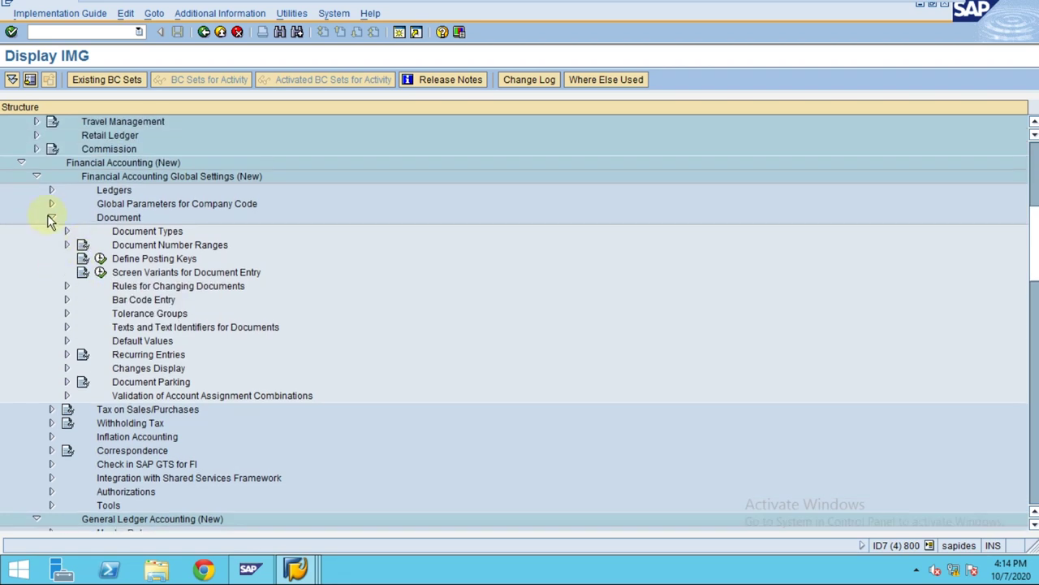
left_click(51, 217)
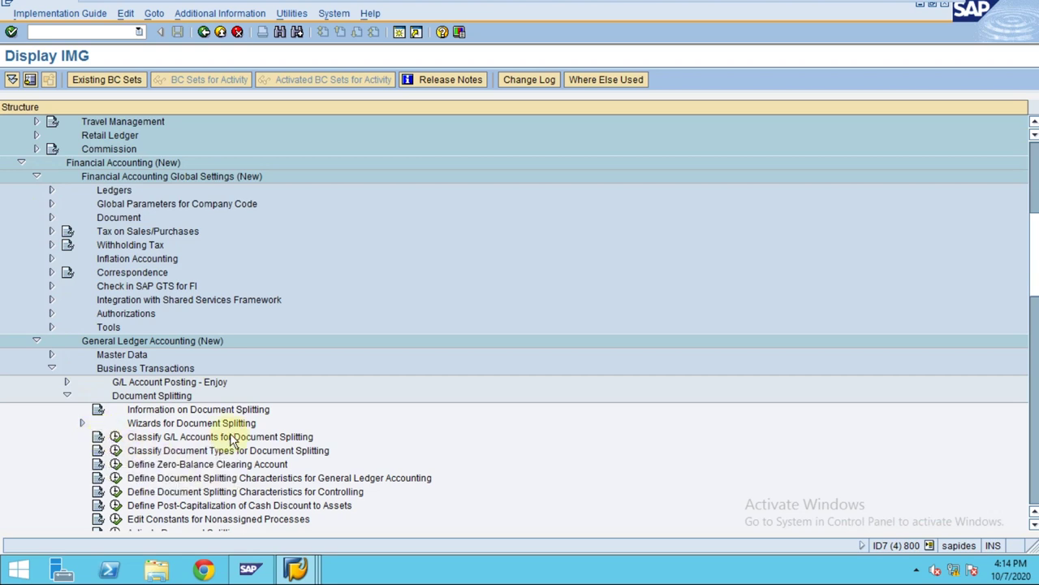
left_click(115, 450)
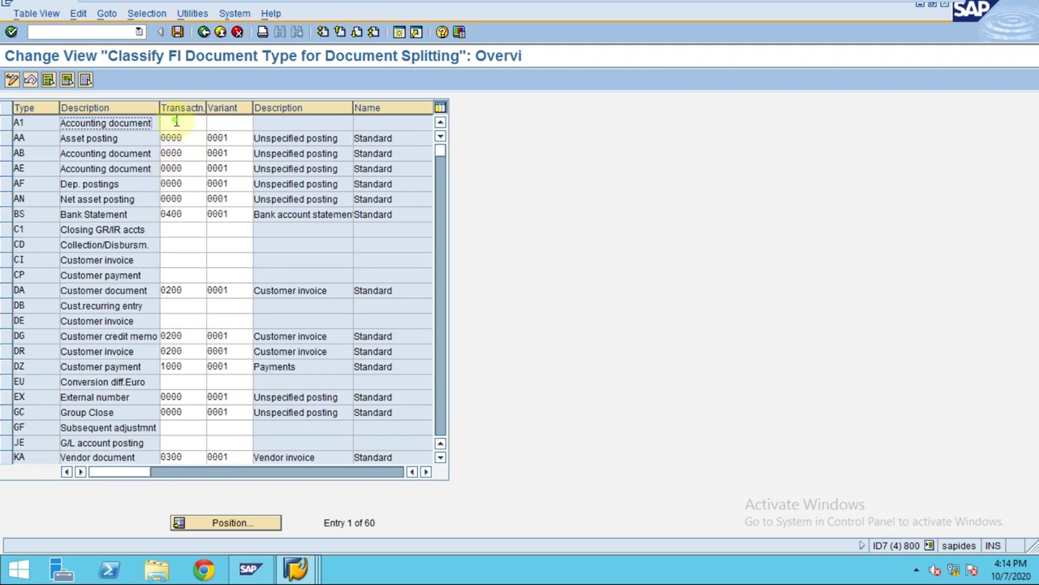
Check the transaction and variant assignments of document types A1 and S1 in the document splitting classification
left_click(20, 122)
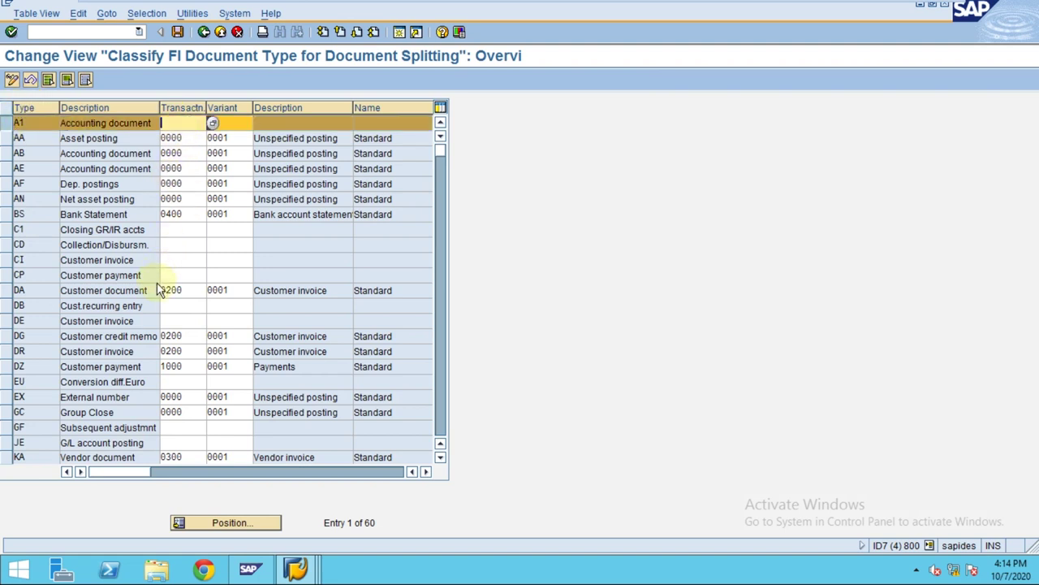
scroll(158, 290, "down", 9)
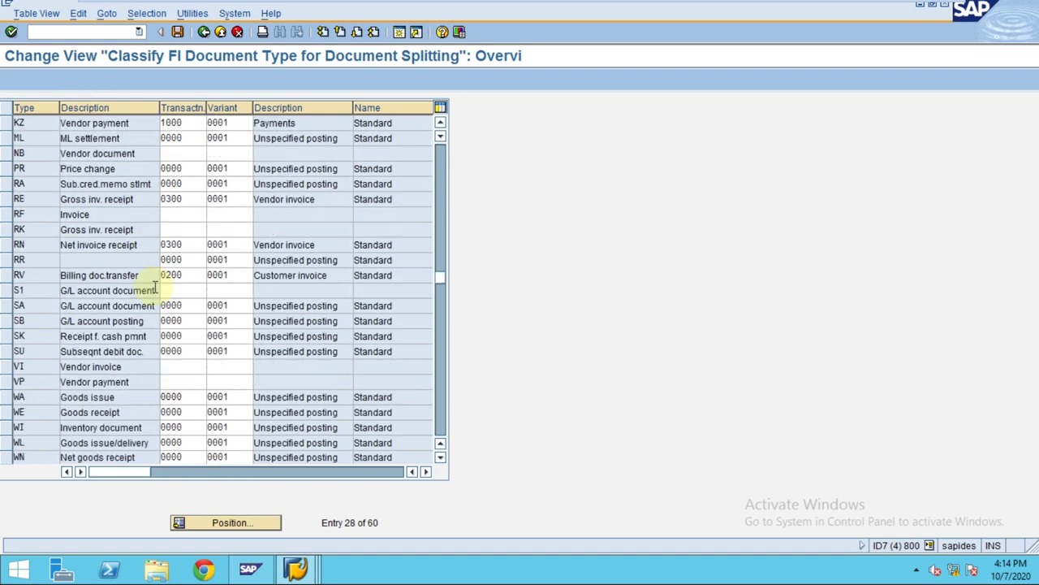
scroll(156, 290, "down", 1)
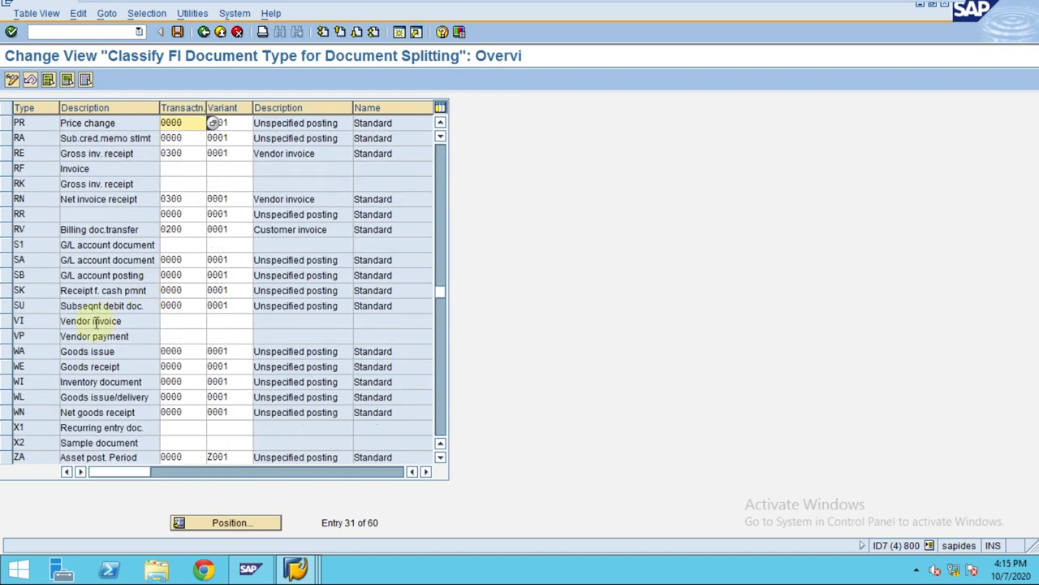
left_click(11, 248)
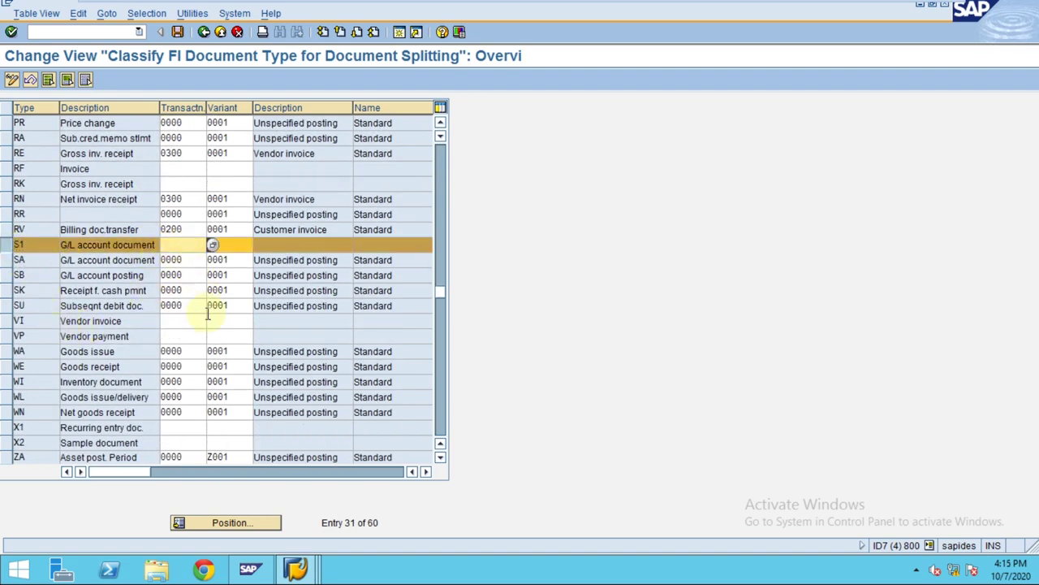
Discard the unposted G/L document in company code TR03, and restart G/L document entry with transaction FB50
mouse_move(296, 568)
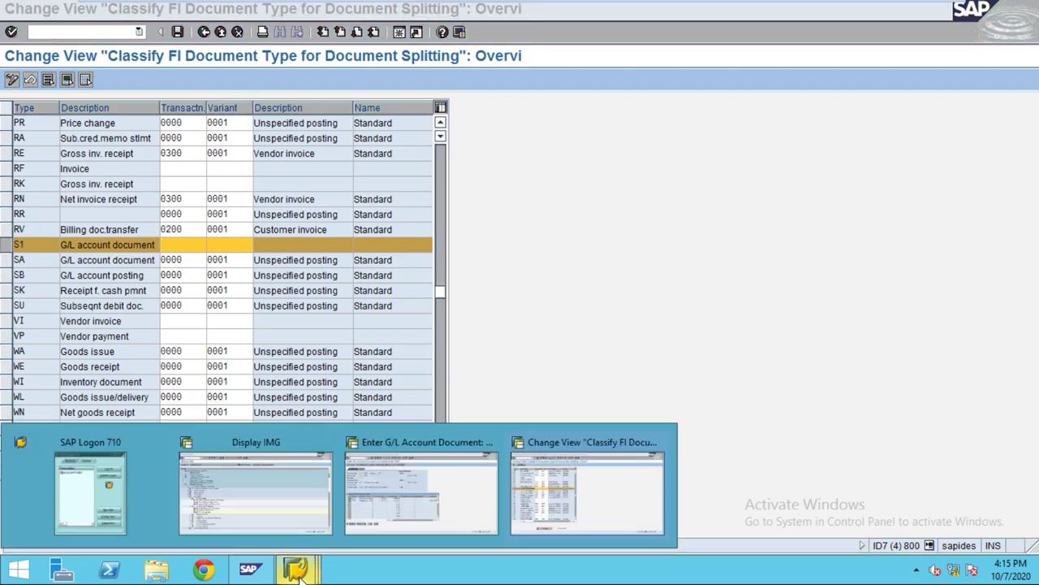
left_click(405, 484)
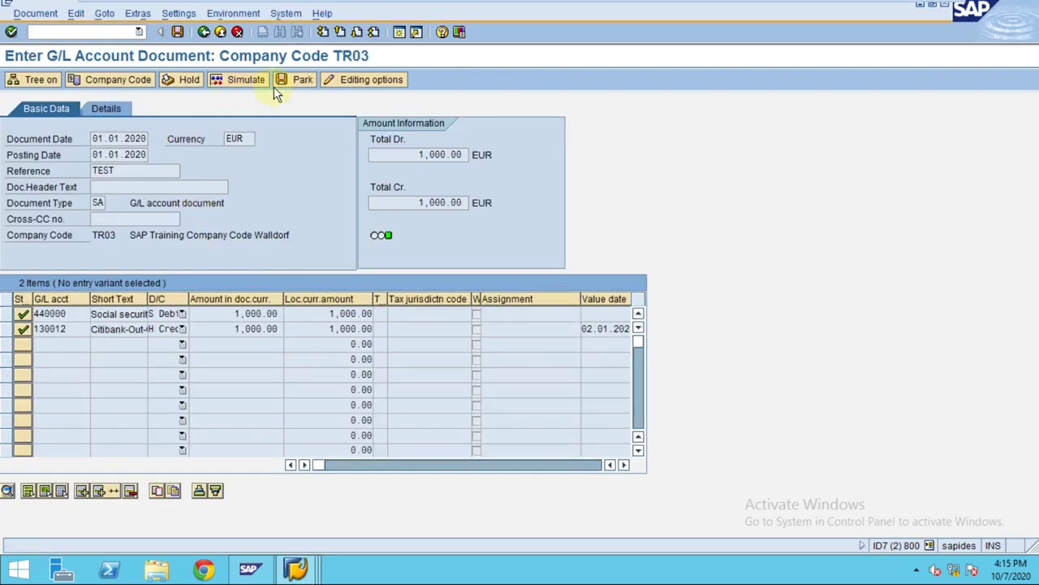
left_click(221, 32)
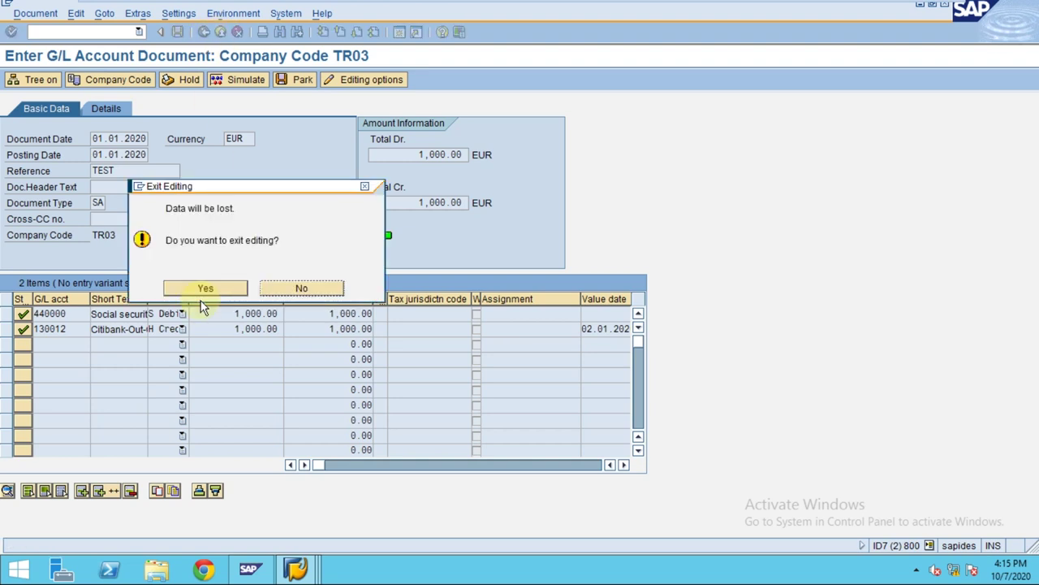
left_click(205, 288)
left_click(205, 288)
left_click(138, 33)
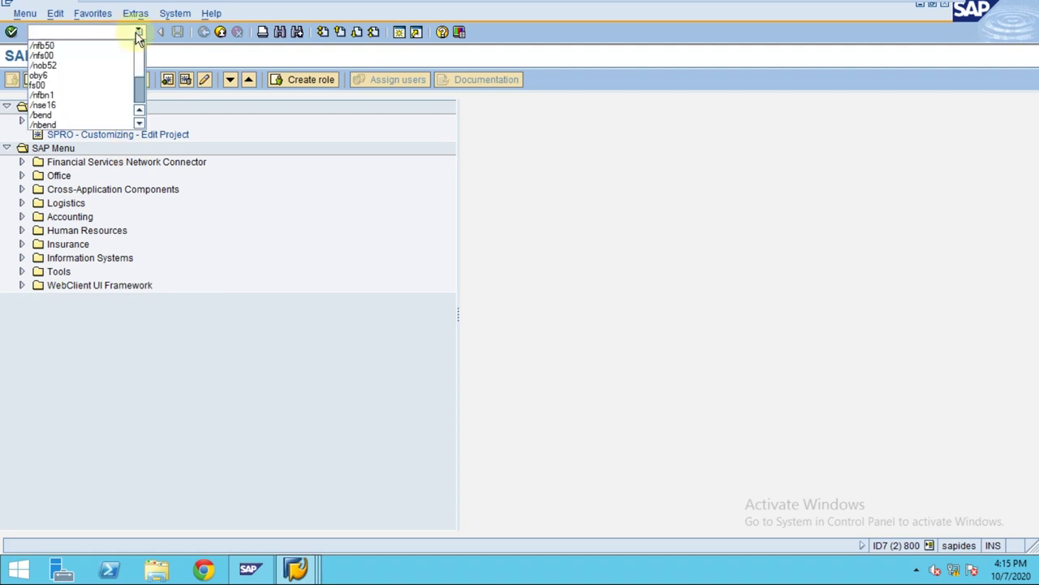
left_click(104, 41)
key("Return")
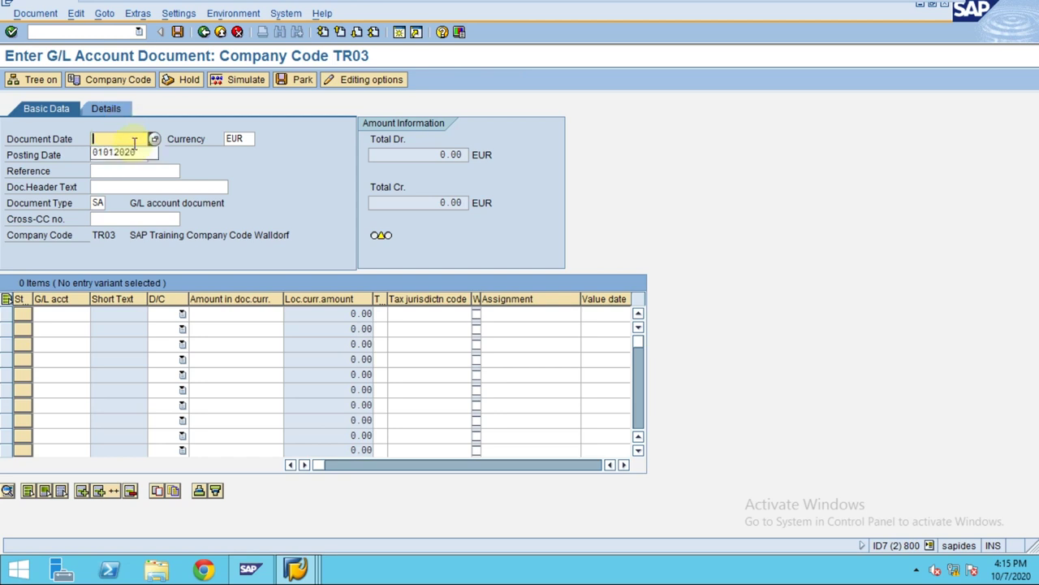
Set the document date and posting date of the new G/L document to 01.01.2020
type("01012020")
key("Tab")
key("Tab")
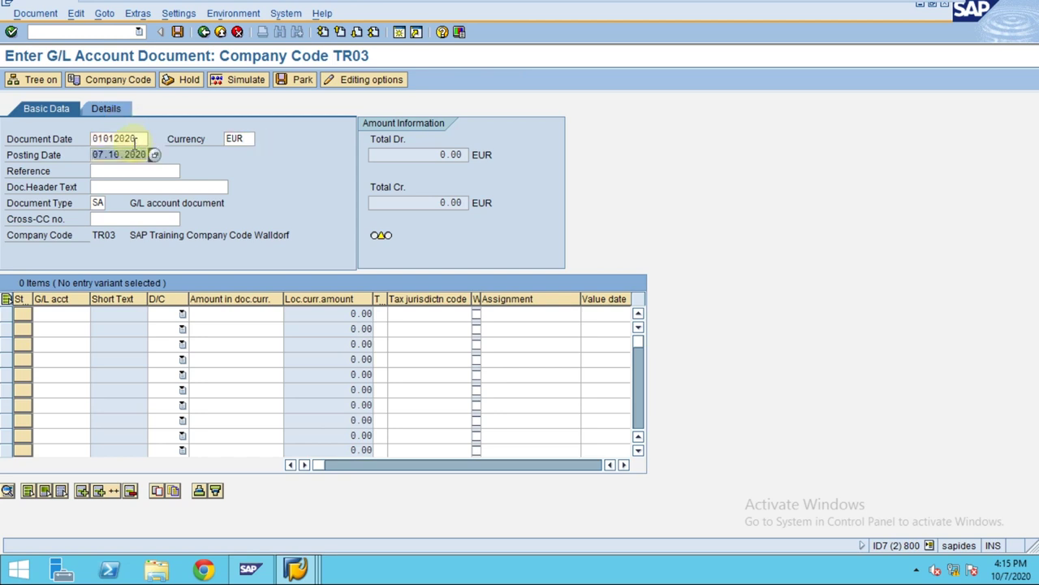
type("01012020")
key("Tab")
key("Tab")
key("Tab")
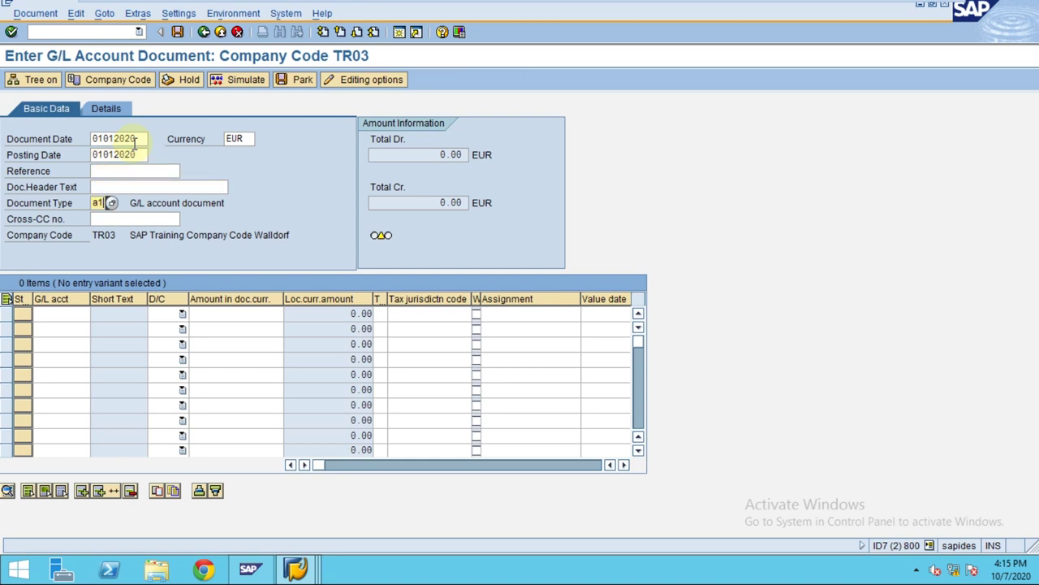
Enter document type A1 in the document header, and replace it with S1
type("a1")
key("Return")
key("Return")
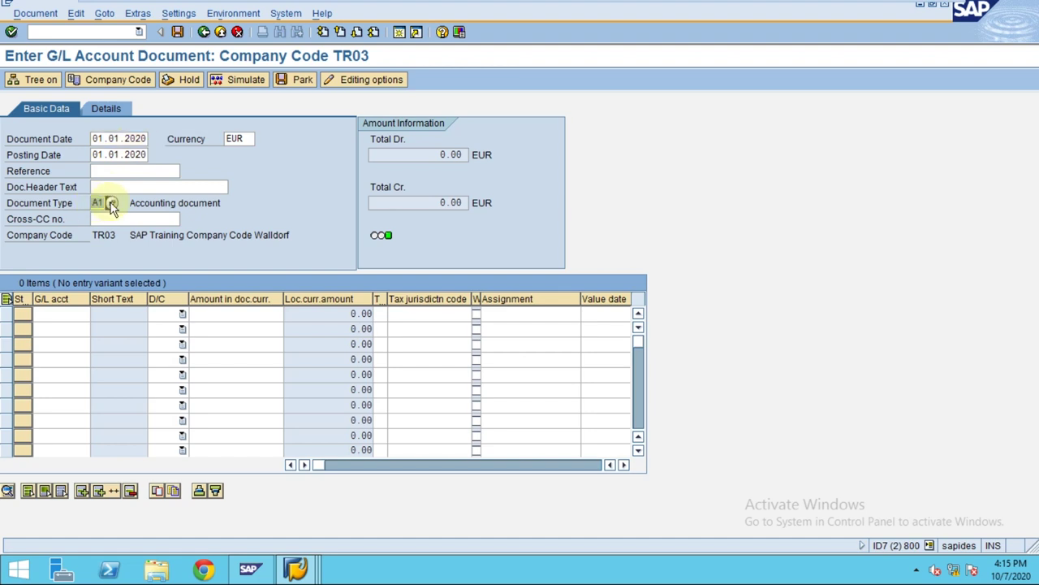
key("Return")
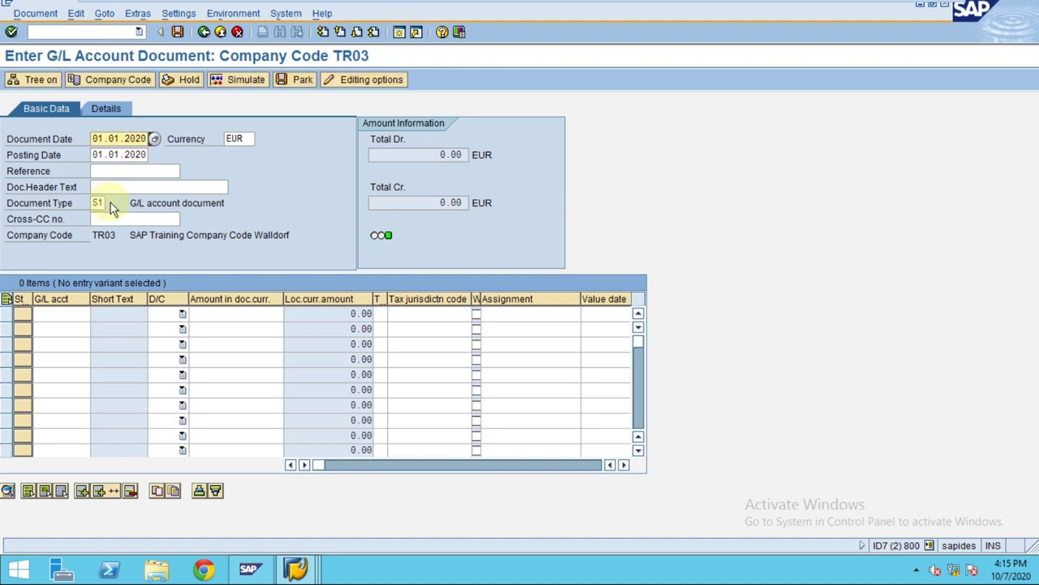
Enter G/L accounts 440000 and 130012 in the first two line items
left_click(61, 314)
left_click(59, 340)
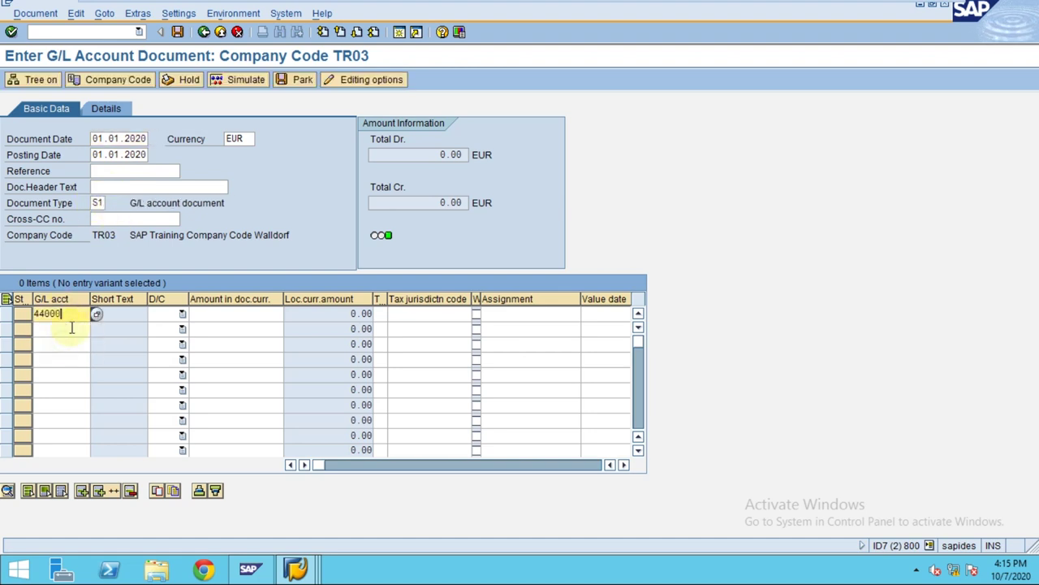
left_click(71, 326)
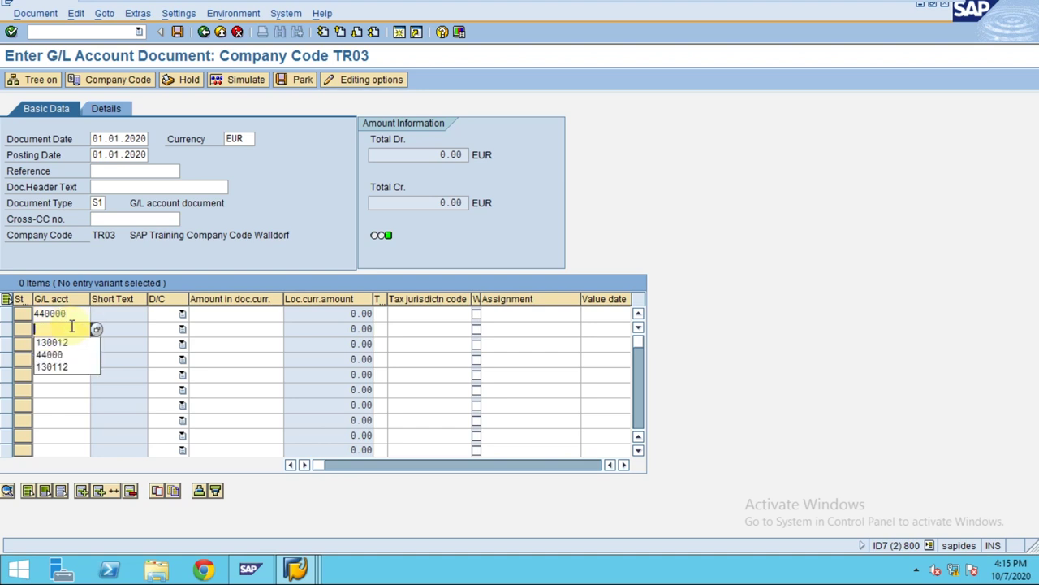
key("Down")
key("Return")
Set the 440000 line to debit with amount 1000 and the 130012 line to credit with amount *
left_click(169, 314)
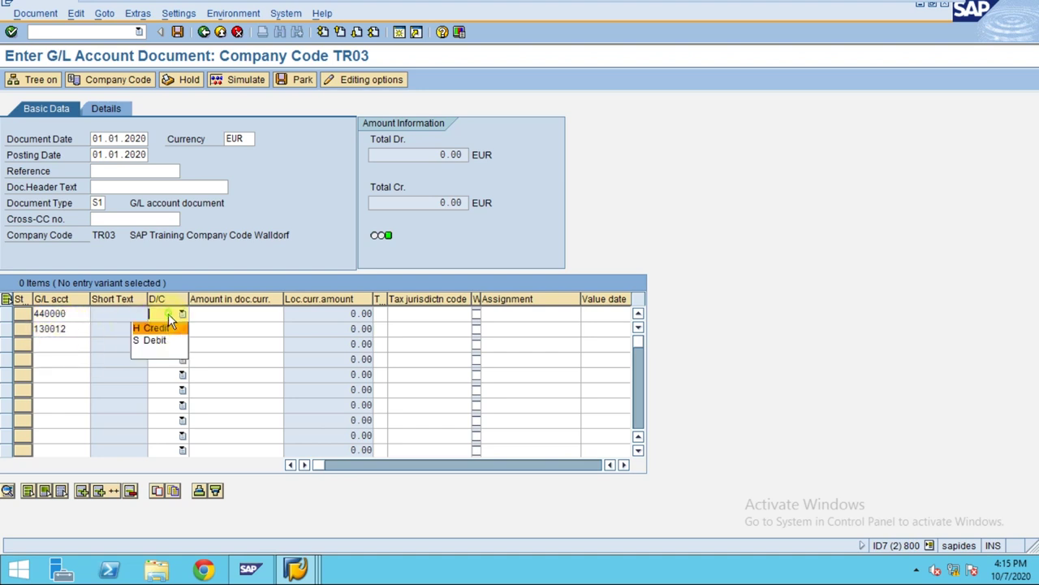
left_click(166, 340)
left_click(167, 328)
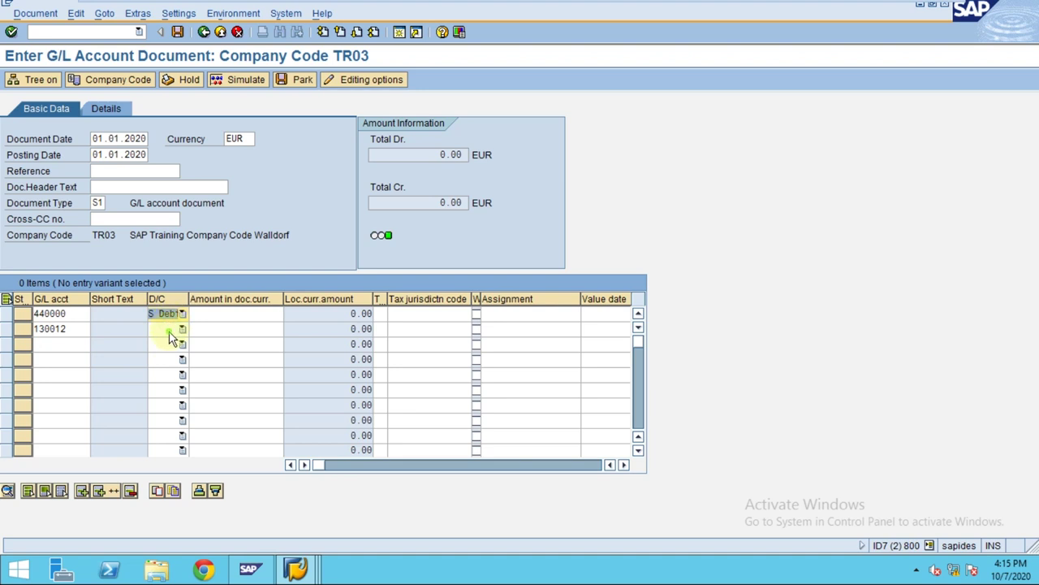
left_click(165, 342)
left_click(268, 328)
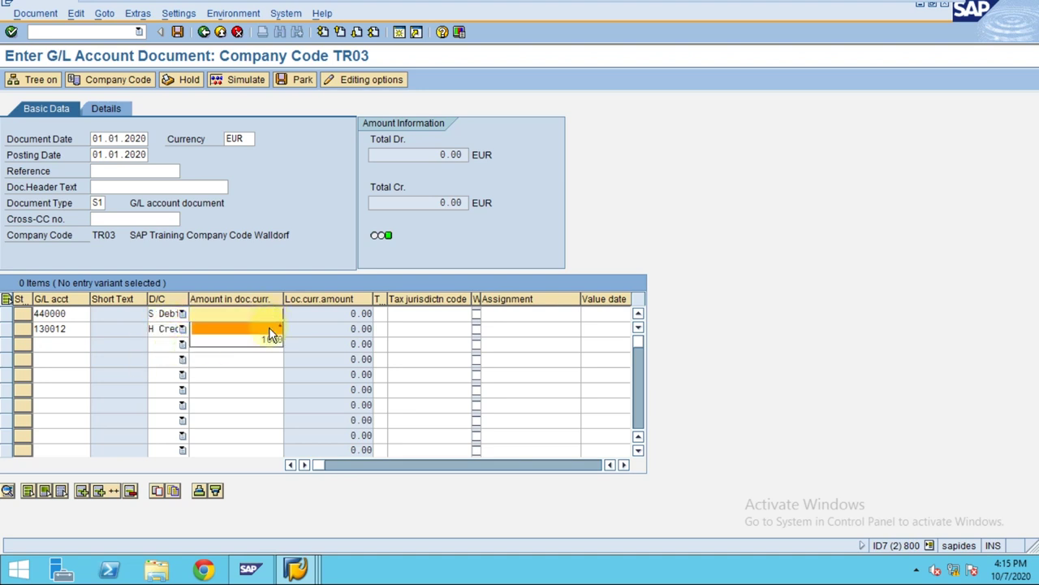
left_click(271, 340)
left_click(270, 328)
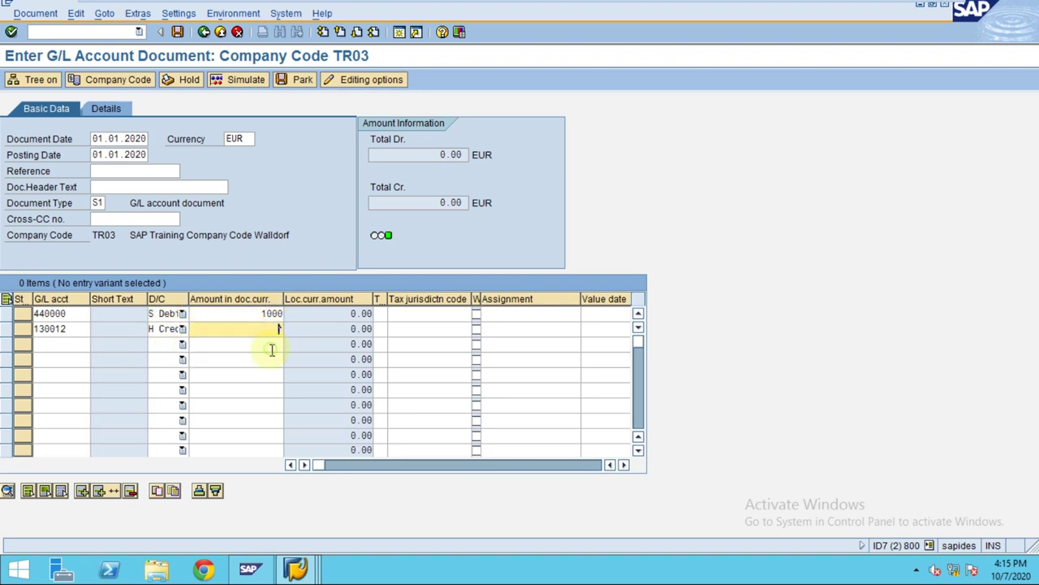
Enter value date 02.01.2020 on the 130012 line and validate the line items
left_click(601, 328)
left_click(599, 341)
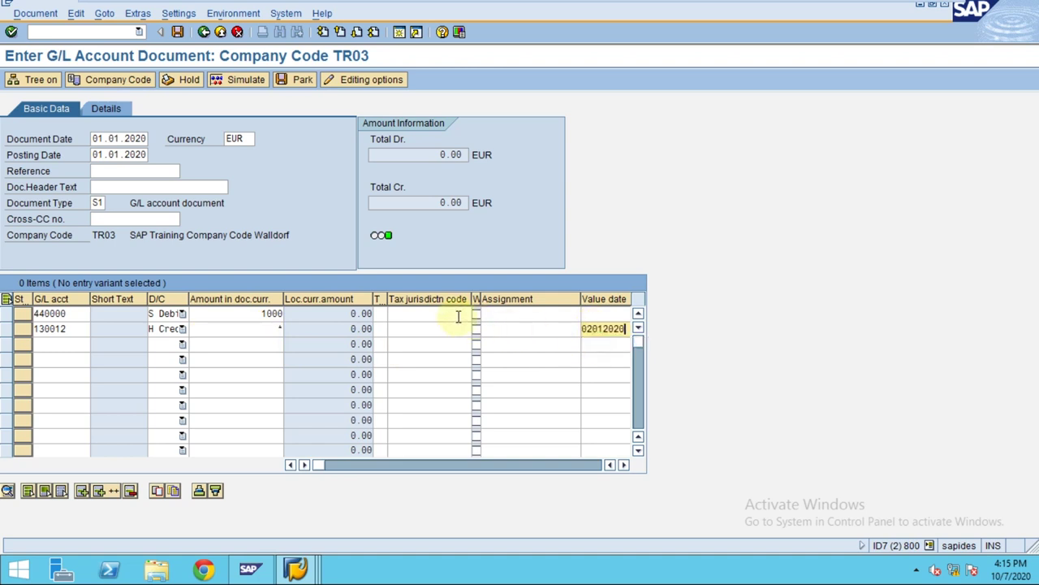
left_click(446, 315)
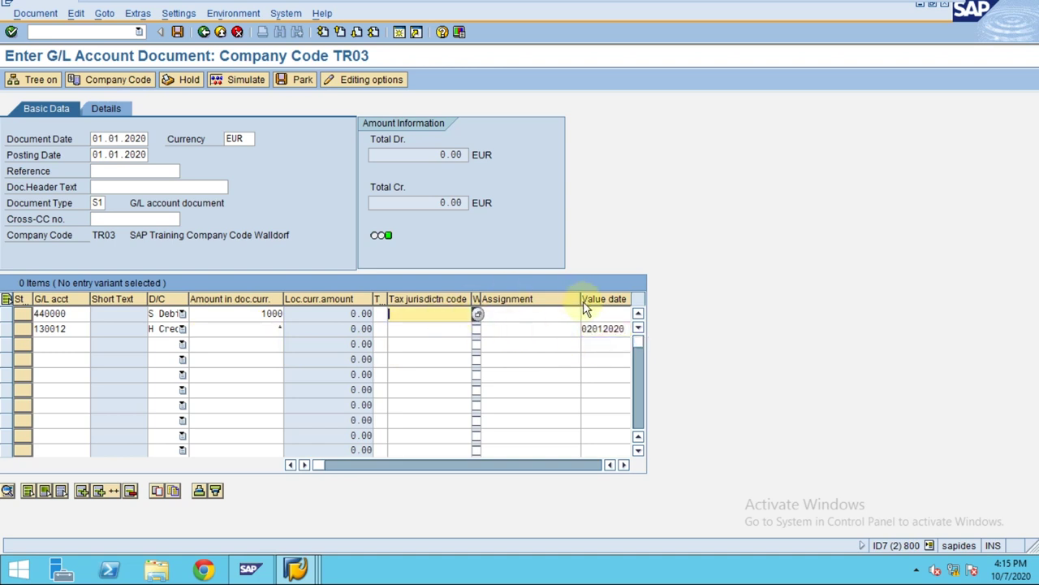
left_click(561, 313)
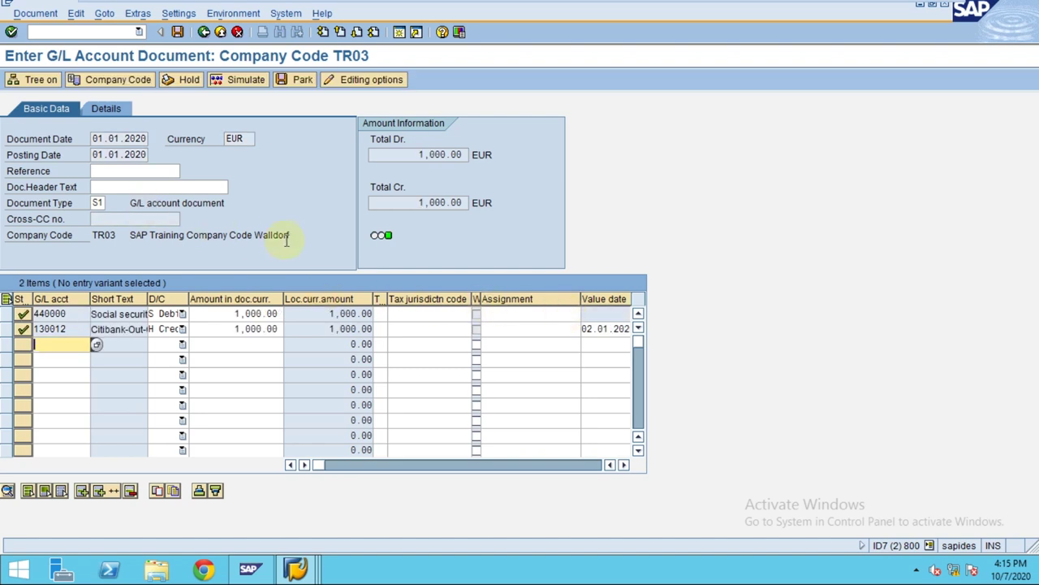
Simulate the G/L document and try to post it, checking account 440000 and document type S1 against the error
left_click(238, 81)
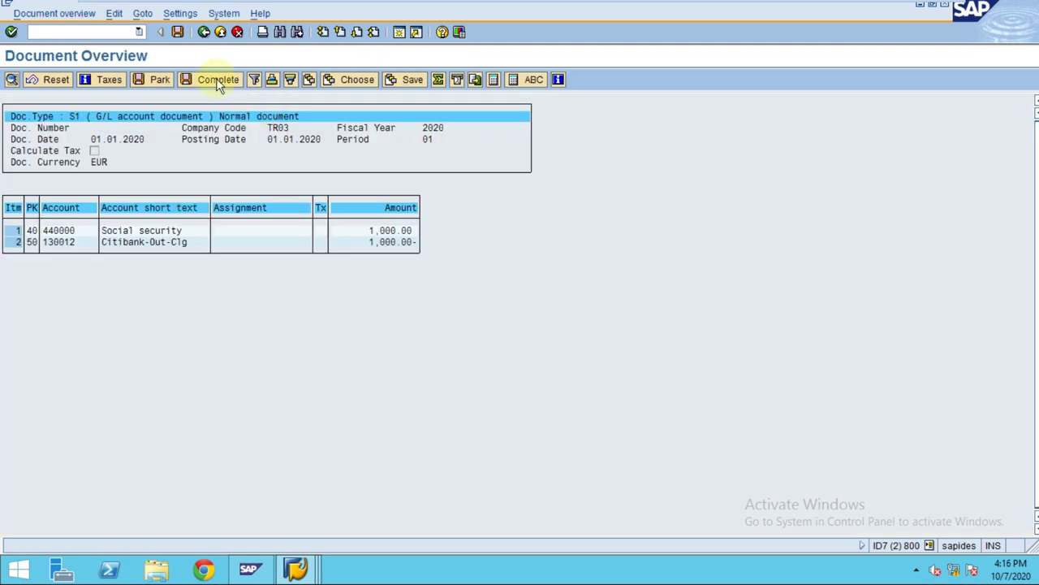
left_click(177, 32)
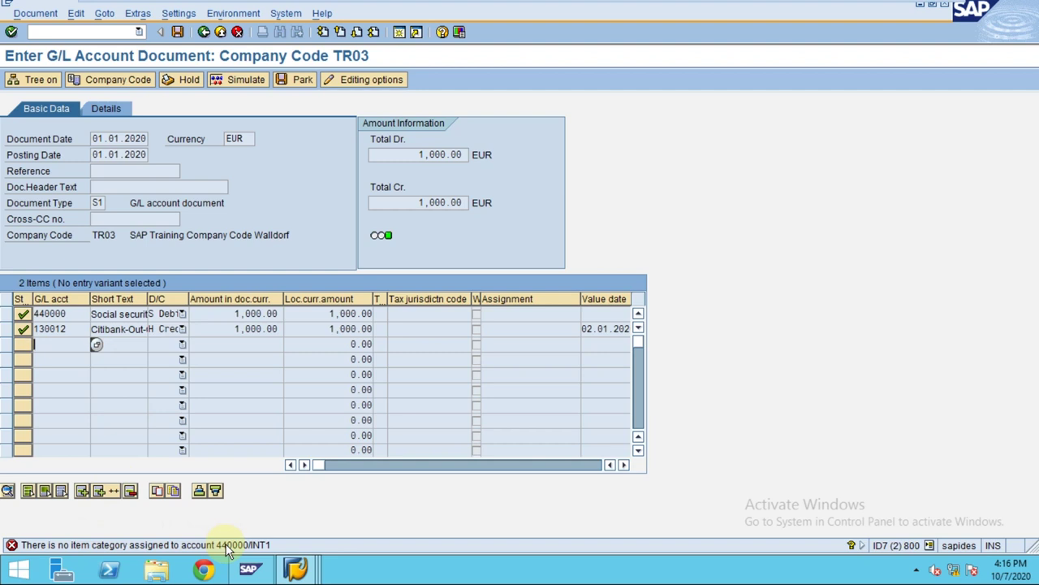
left_click(68, 316)
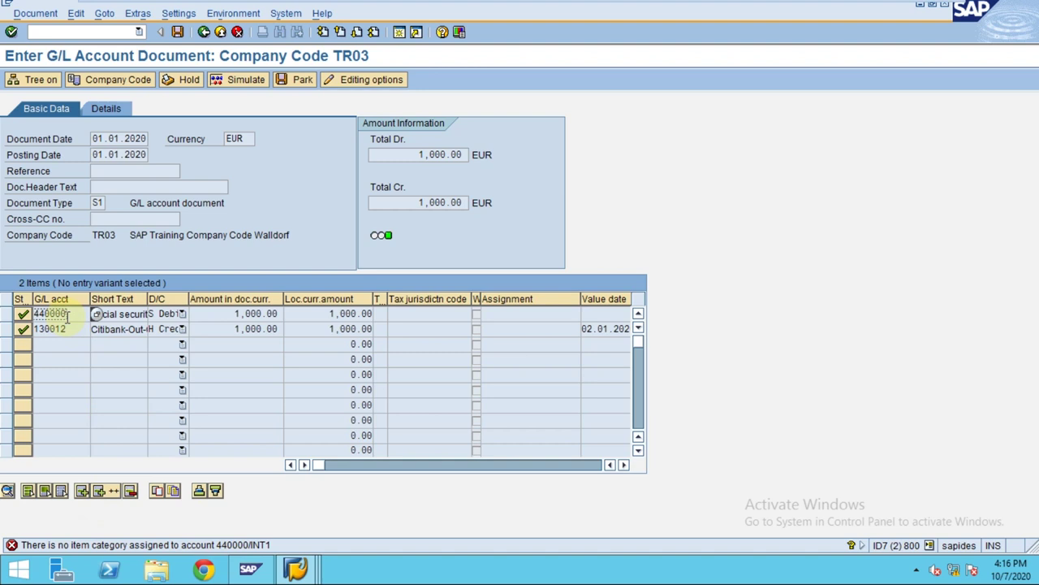
double_click(72, 315)
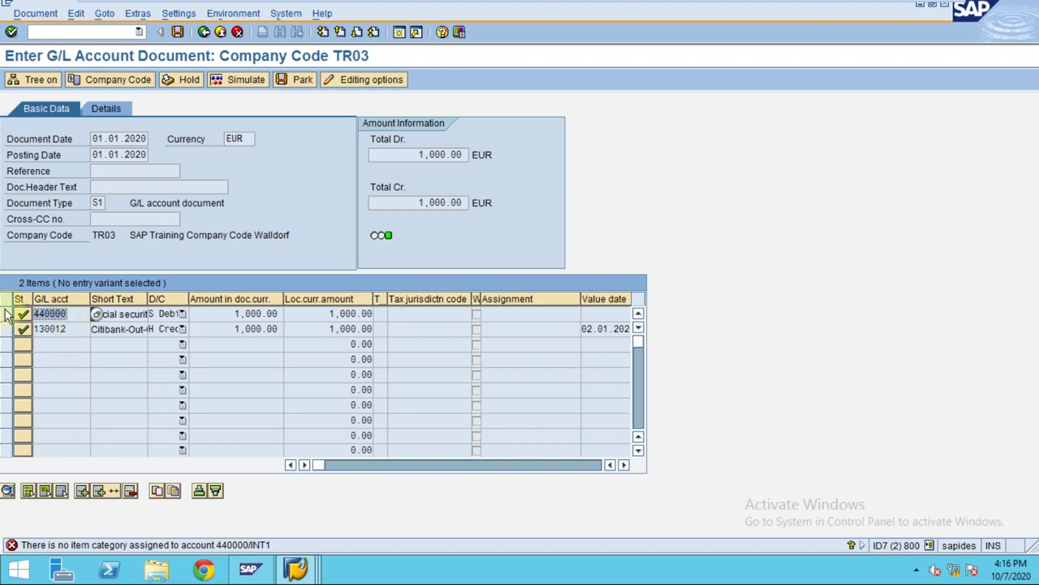
double_click(97, 202)
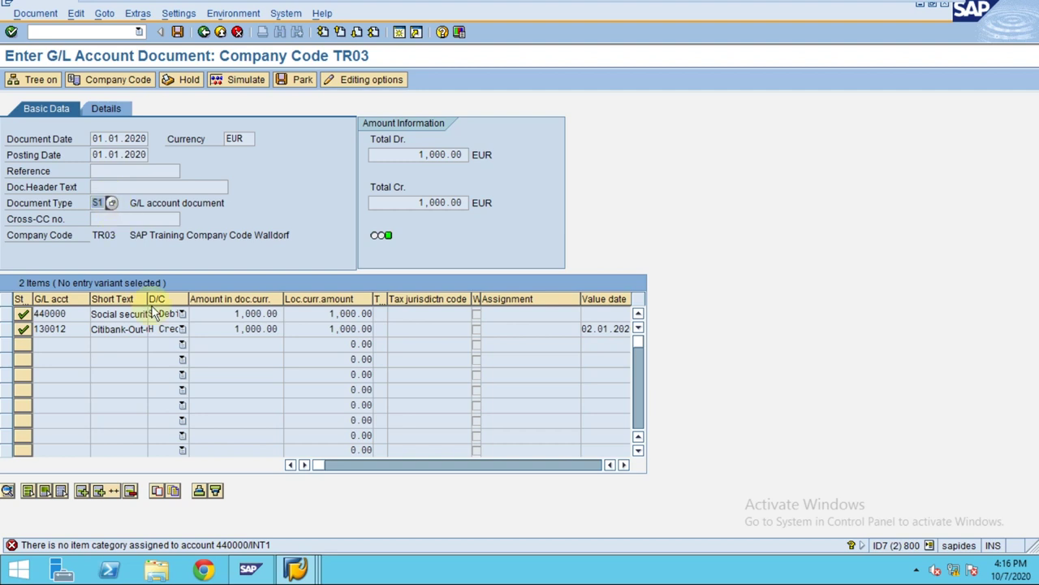
Read the posting error's long text and the linked definition of the accounting transaction variant
left_click(207, 551)
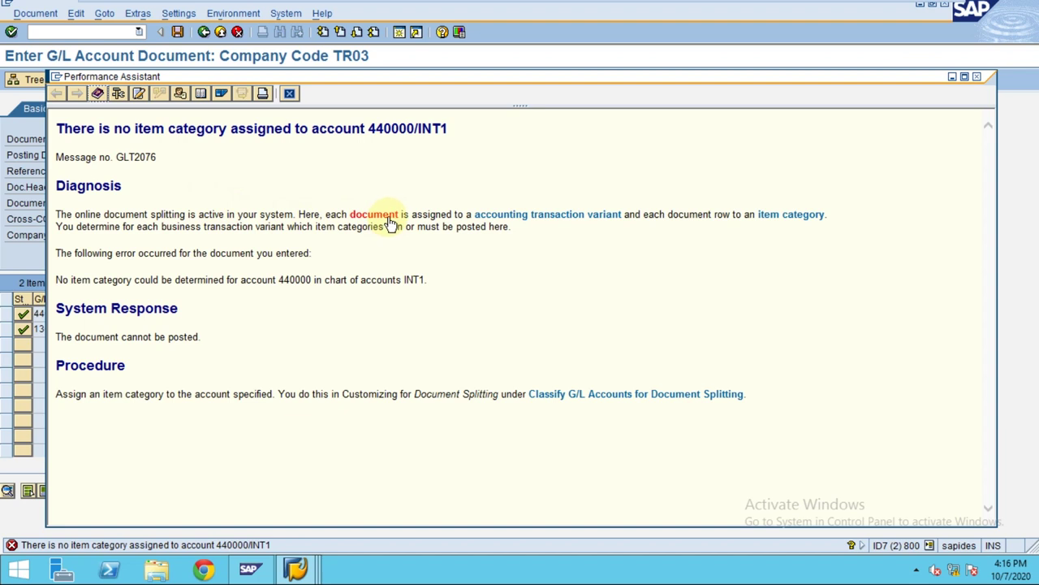
left_click(512, 218)
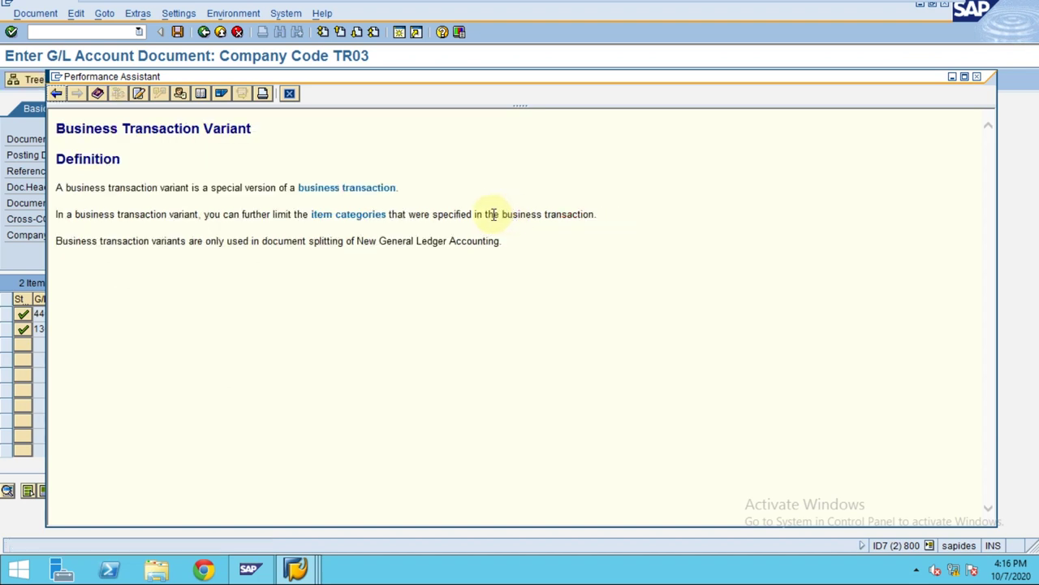
left_click(344, 190)
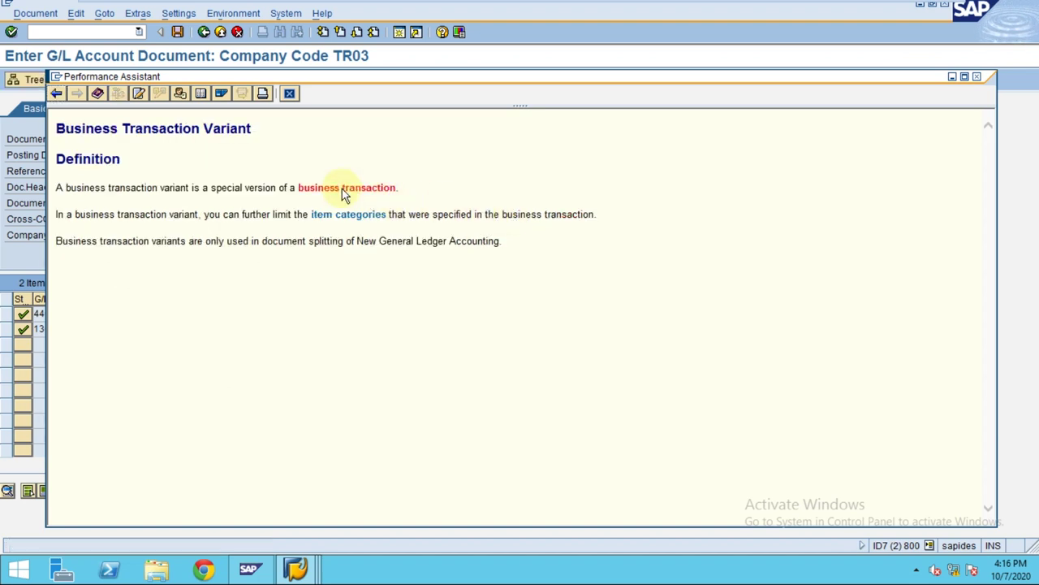
left_click(57, 95)
left_click(57, 97)
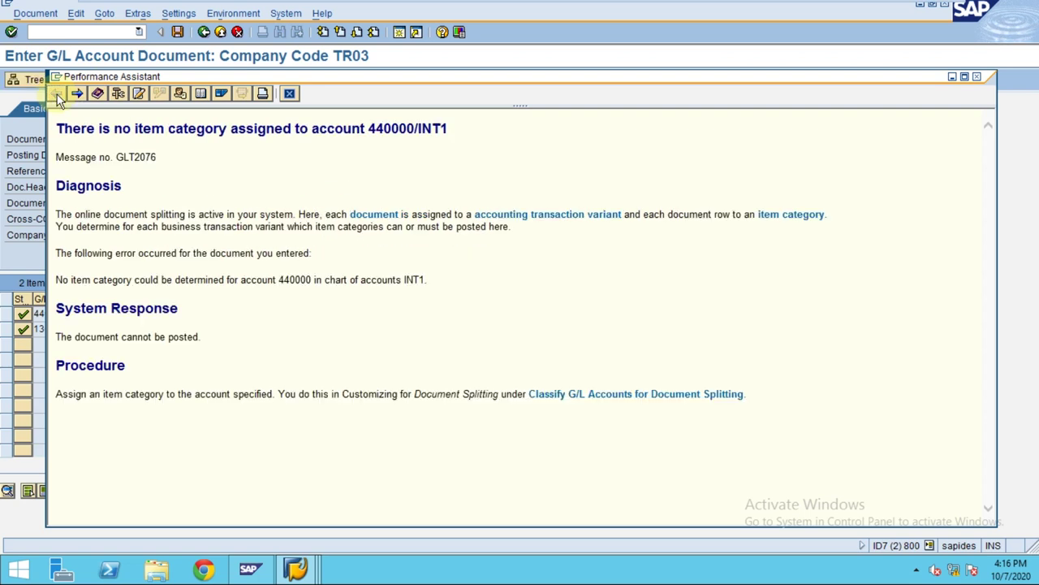
Go from the error's help text to the document splitting customizing and view the zero-balance clearing account definition
left_click(626, 397)
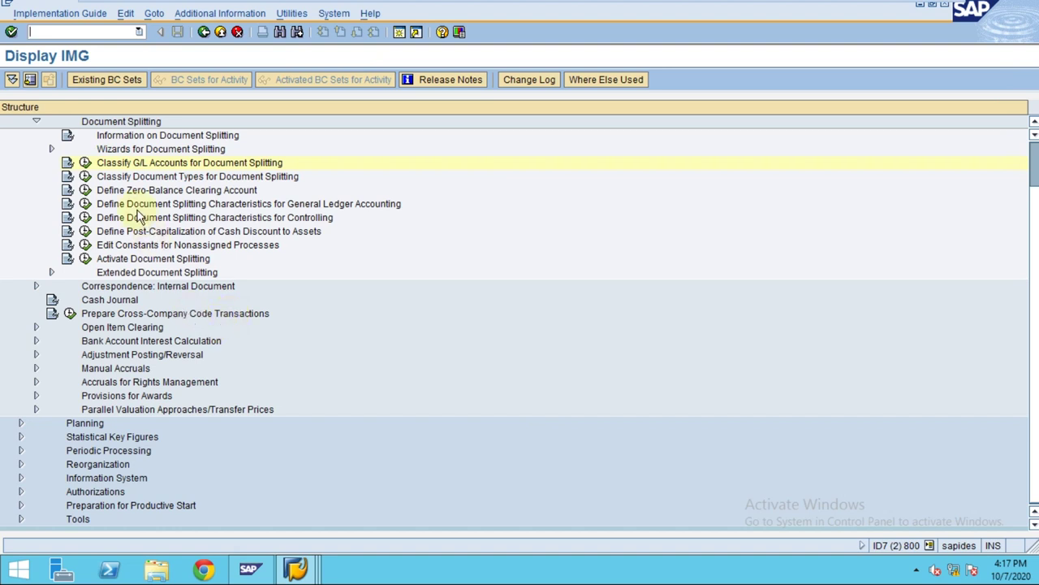
left_click(85, 192)
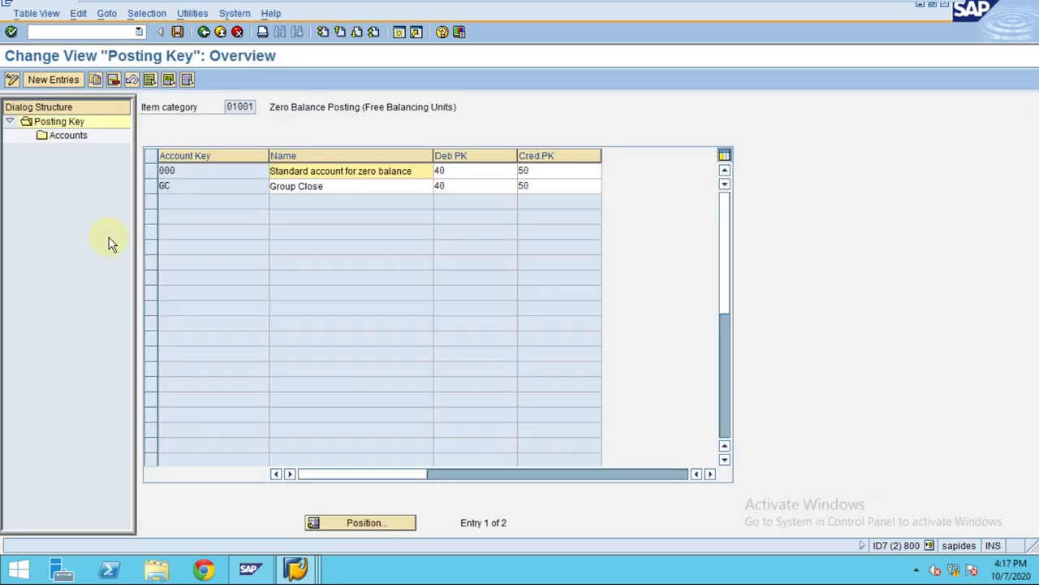
left_click(204, 32)
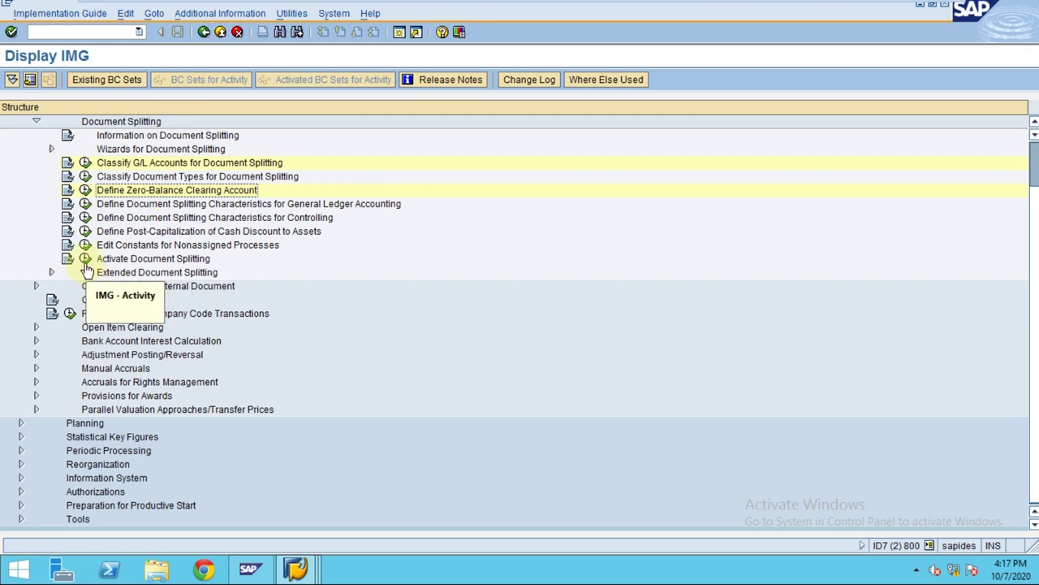
In the Activate Document Splitting activity, mark company code TR03 as inactive under Deactivation per Company Code
left_click(86, 262)
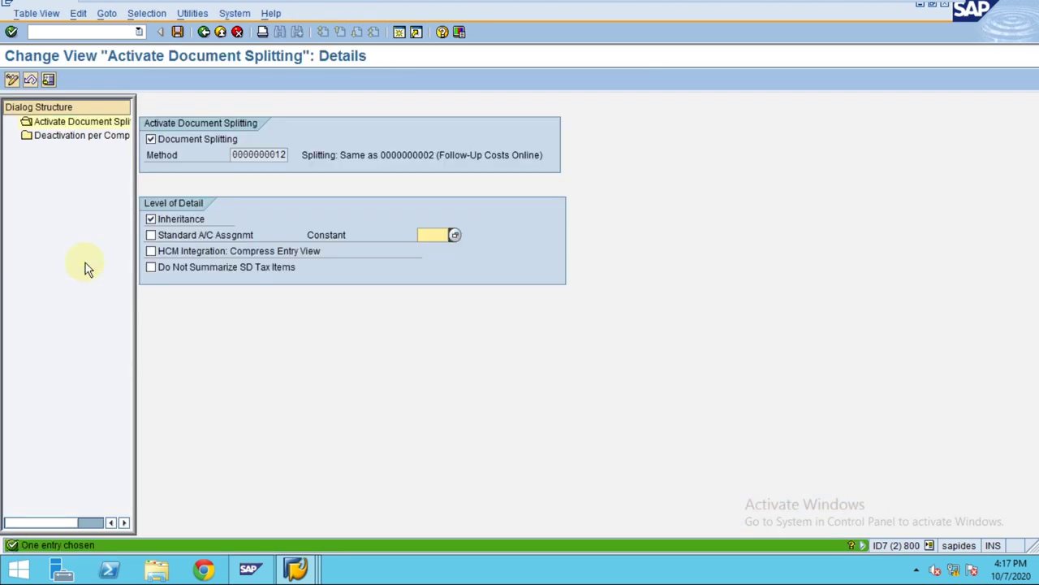
double_click(58, 136)
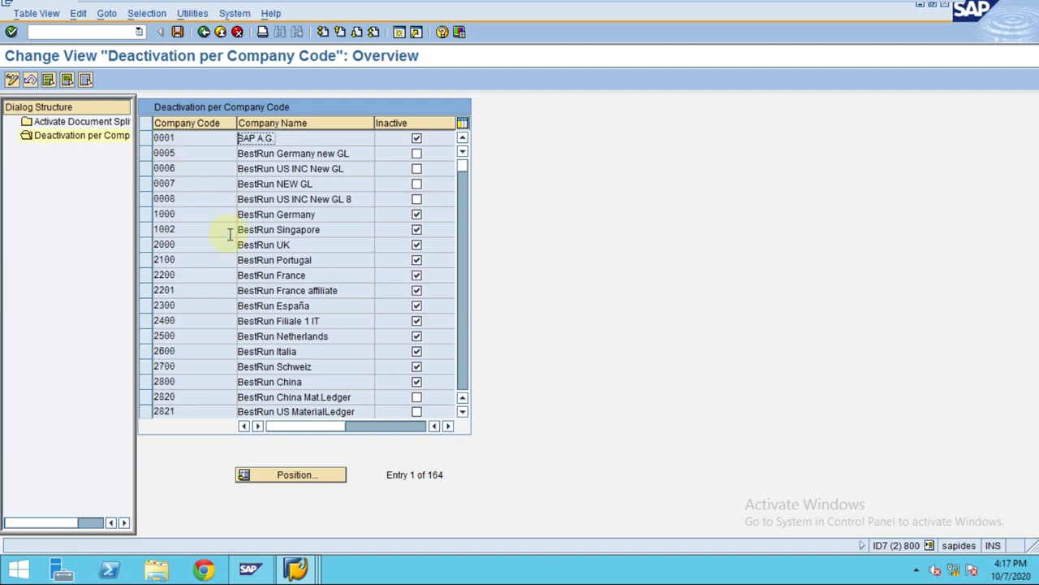
scroll(229, 233, "down", 1)
scroll(230, 234, "down", 3)
scroll(230, 233, "down", 9)
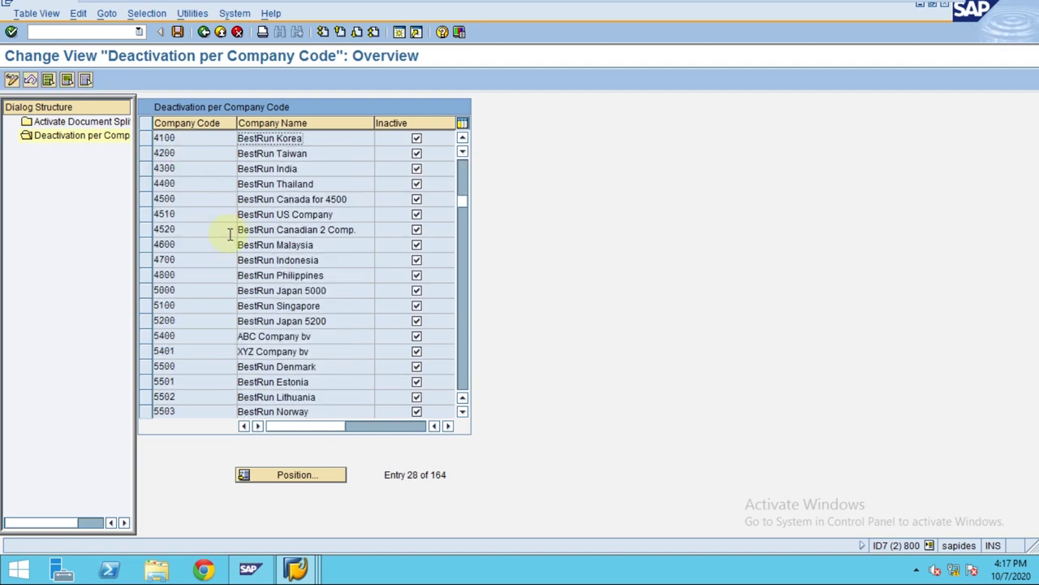
scroll(230, 234, "down", 10)
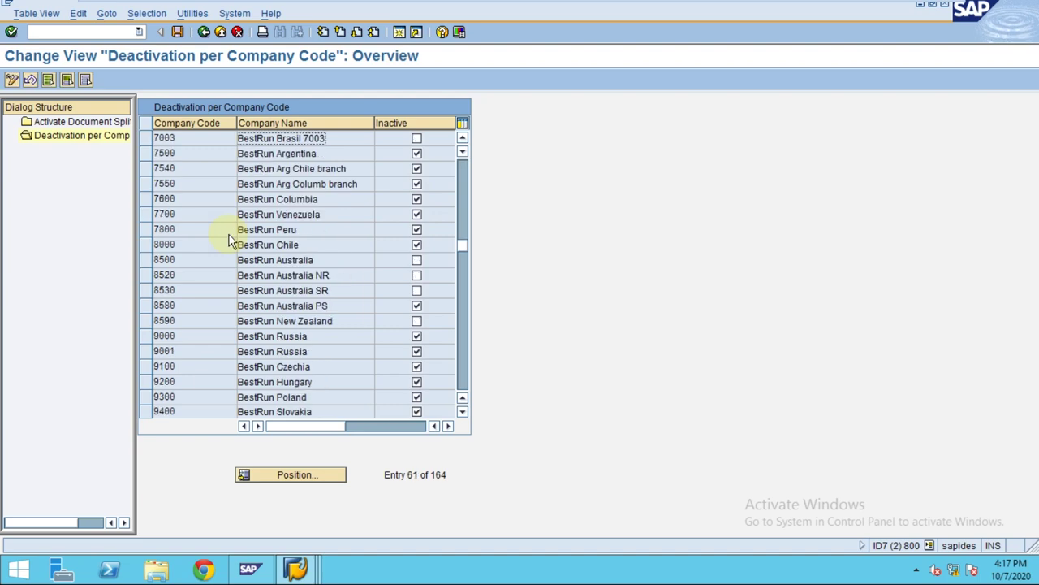
scroll(230, 234, "down", 15)
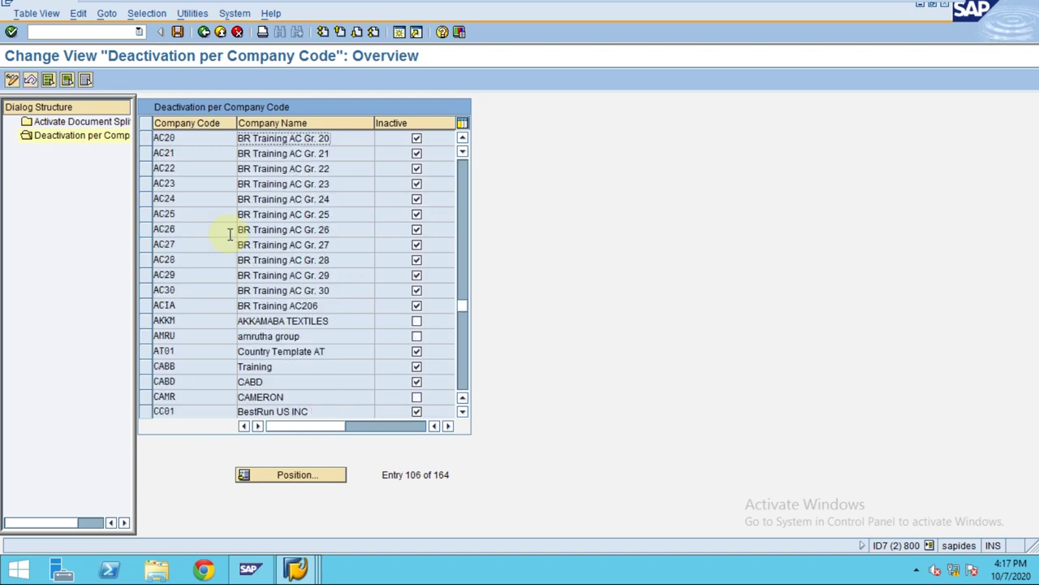
scroll(230, 234, "down", 10)
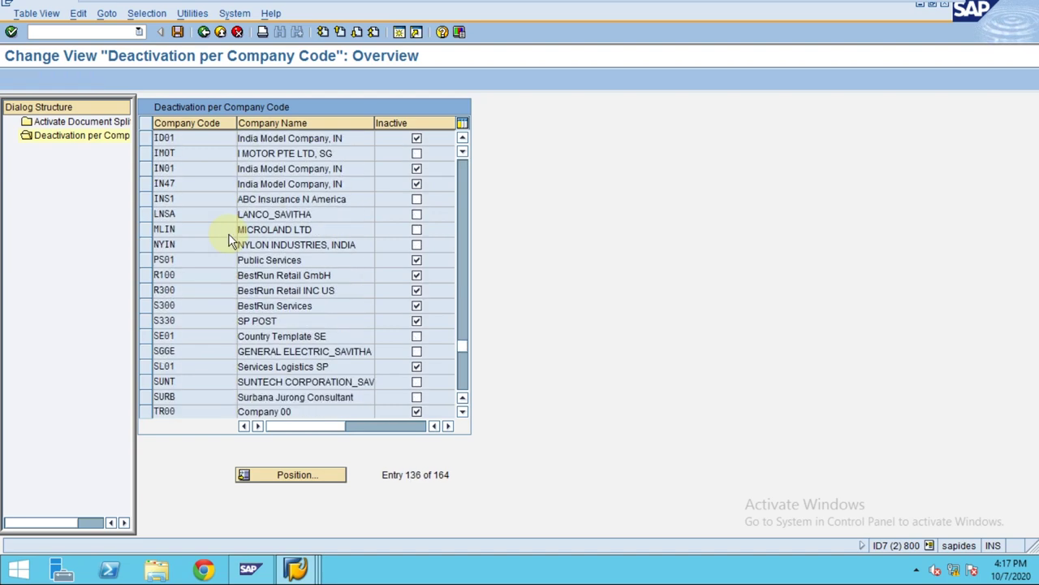
scroll(228, 236, "down", 3)
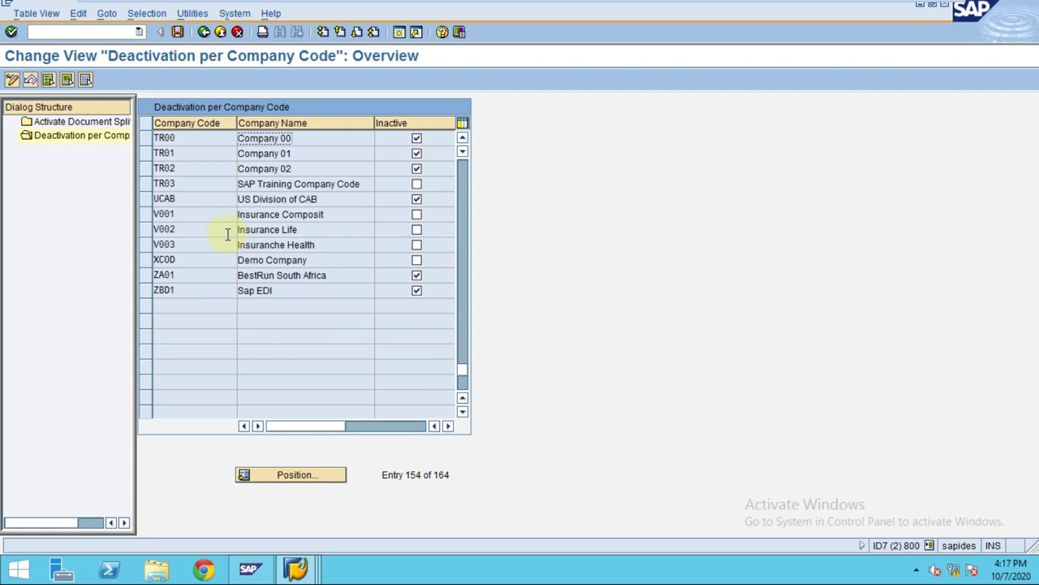
left_click(145, 183)
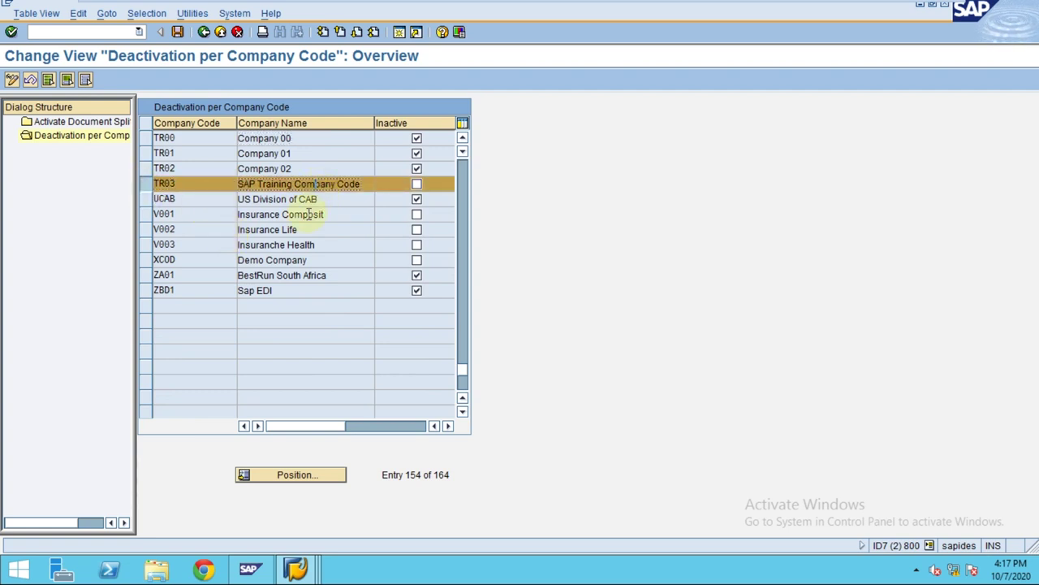
left_click(415, 184)
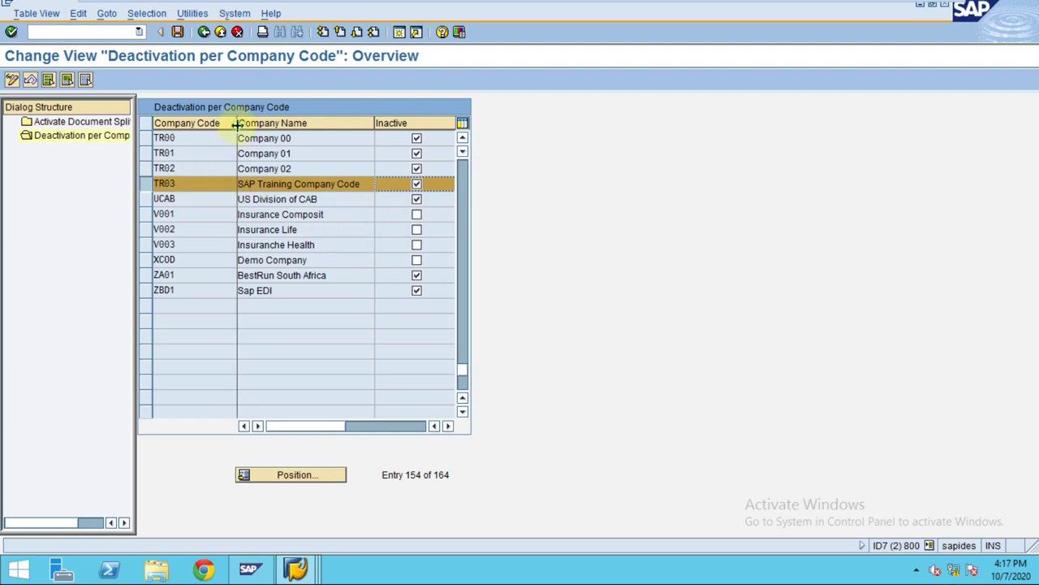
Narrow the Company Code column and save the deactivation in customizing request ID7K900169
left_click_drag(236, 123, 225, 123)
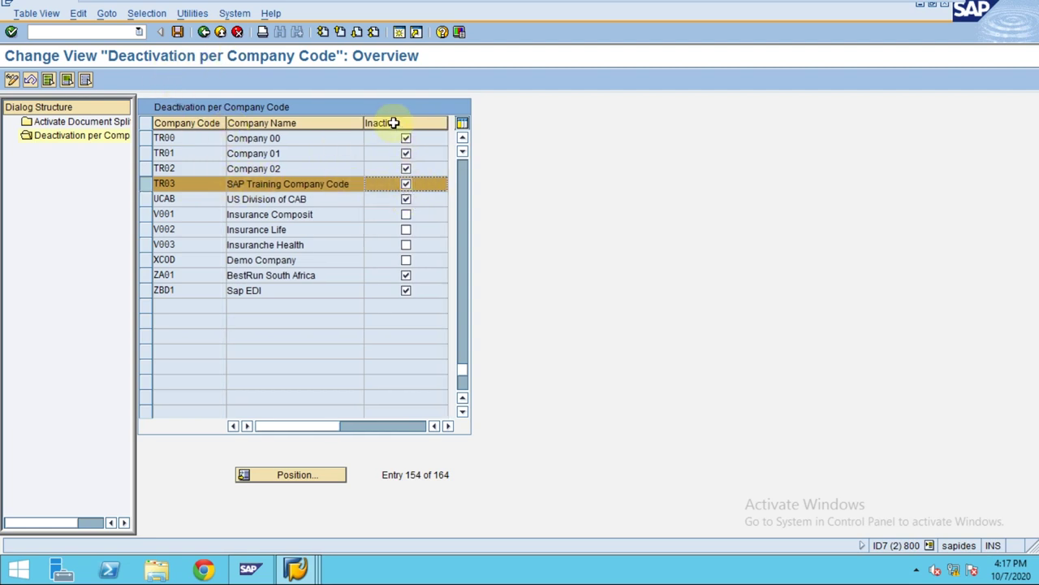
left_click(406, 199)
left_click(178, 32)
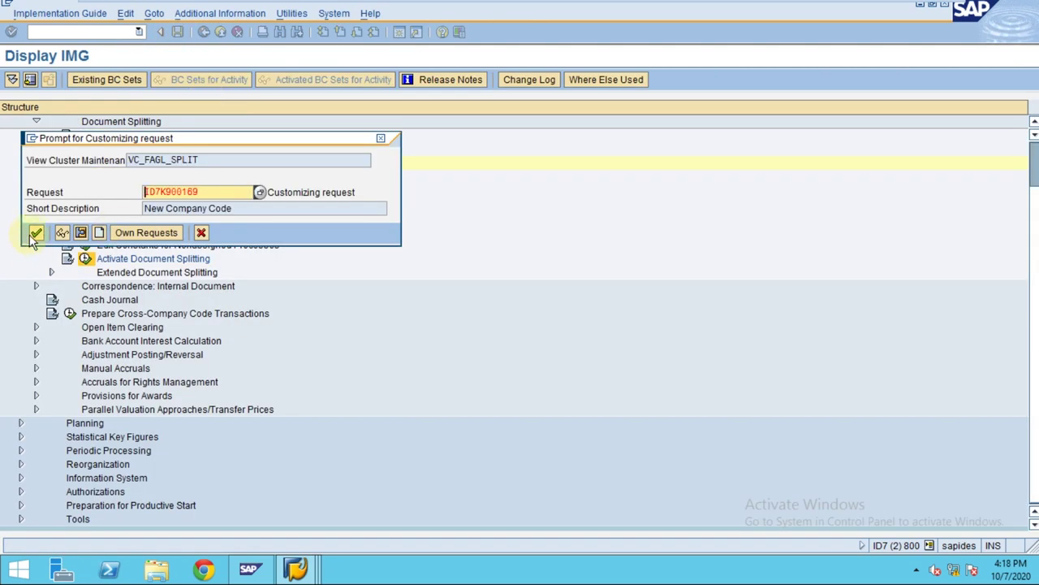
left_click(38, 233)
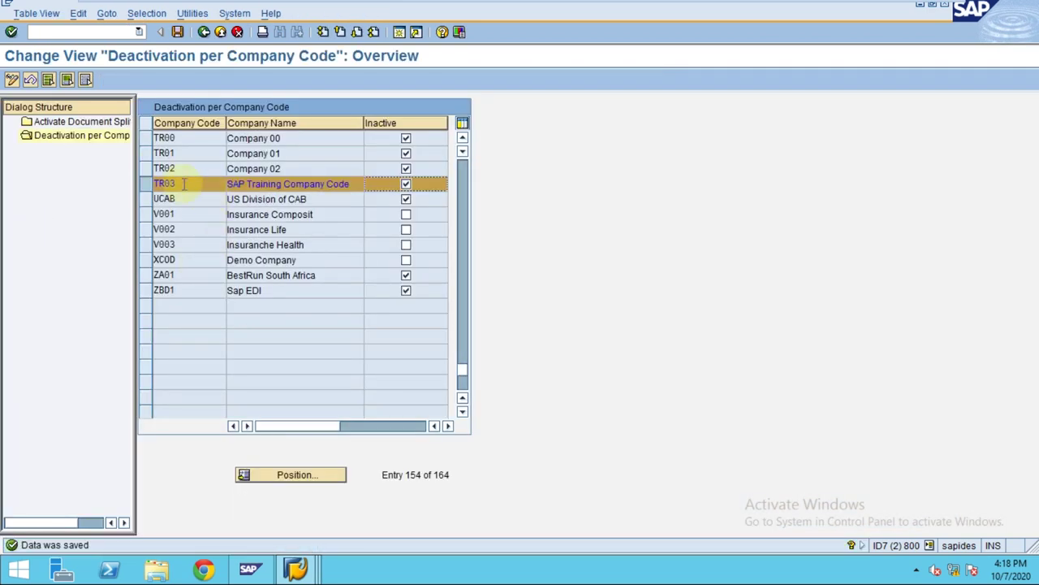
Leave the document splitting customizing and return to the error's help text over the G/L document entry
left_click(299, 572)
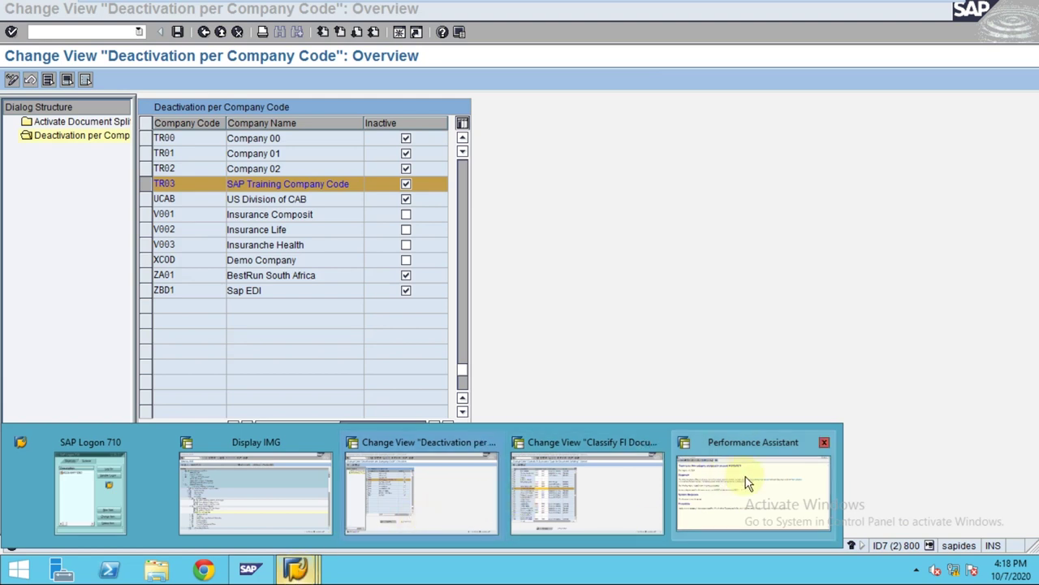
left_click(235, 183)
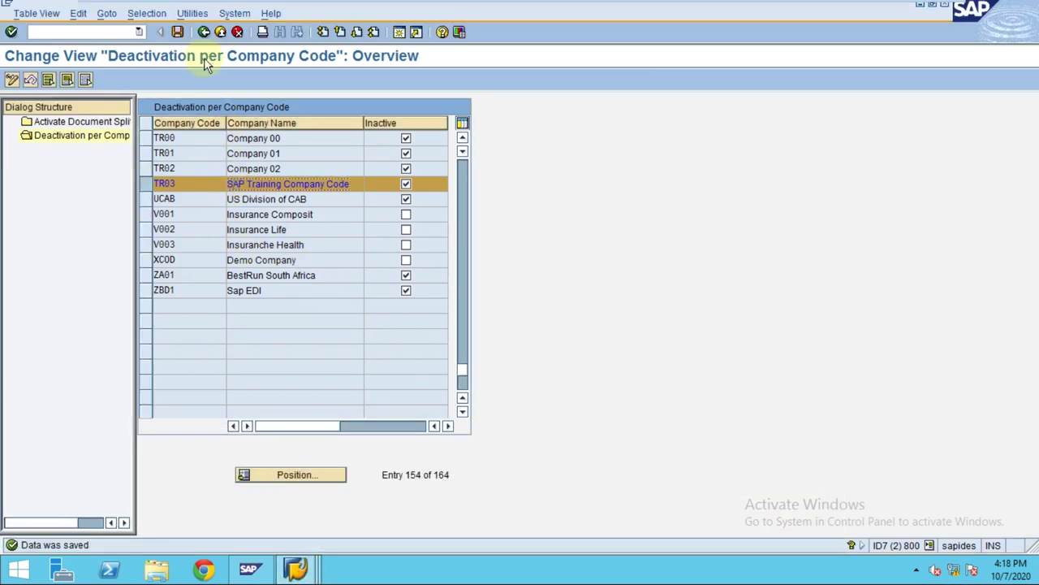
left_click(204, 31)
left_click(204, 32)
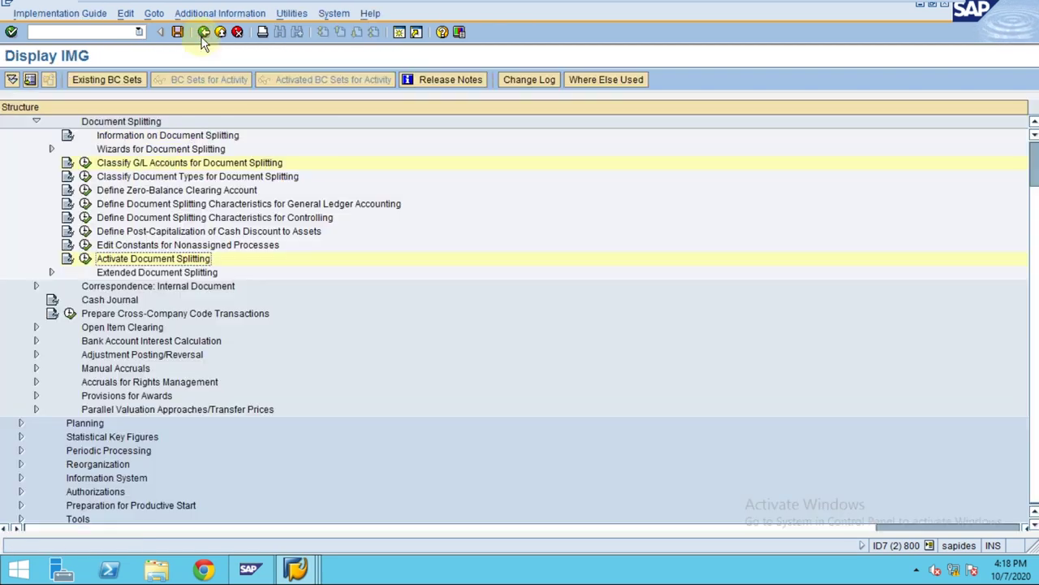
left_click(203, 32)
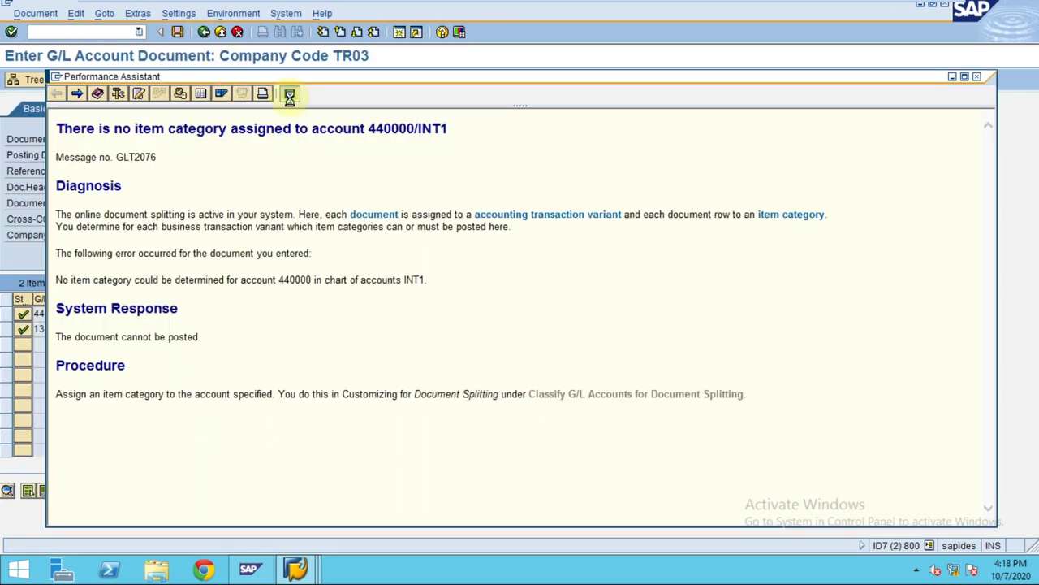
Close the error's help text, simulate the G/L document in company code TR03 and try to post it again
left_click(289, 95)
left_click(130, 328)
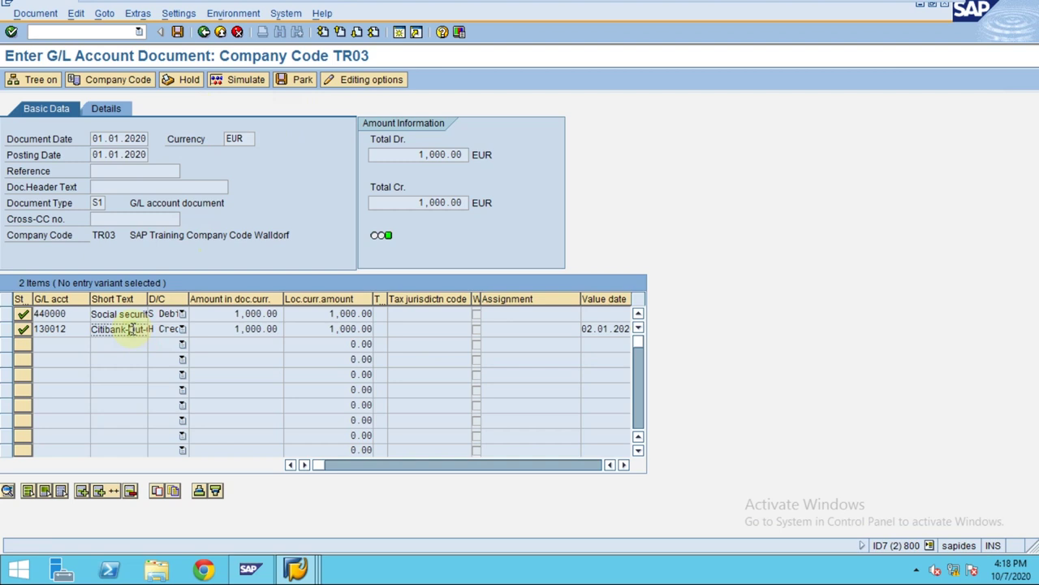
key("Return")
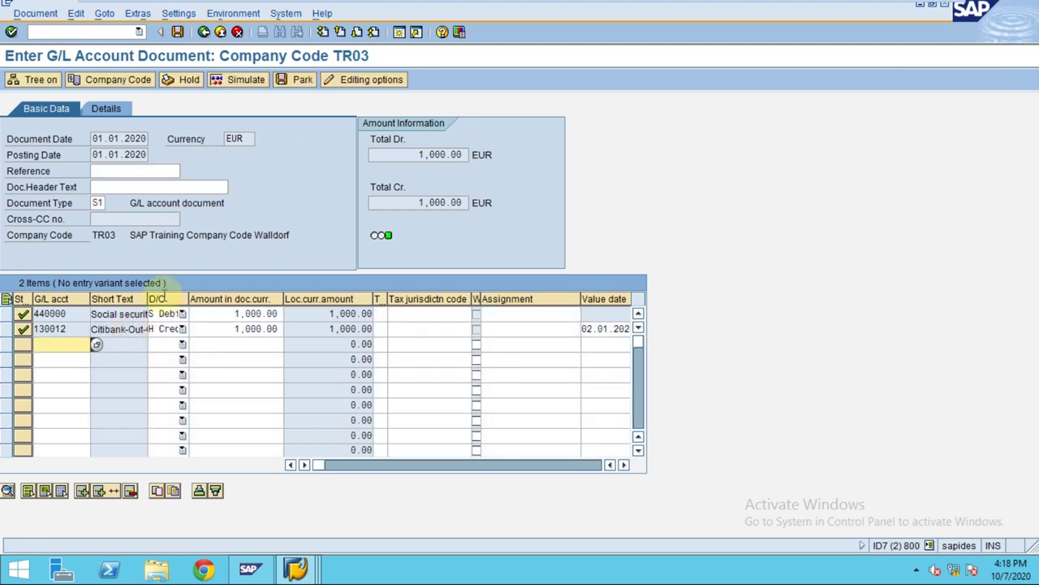
left_click(217, 78)
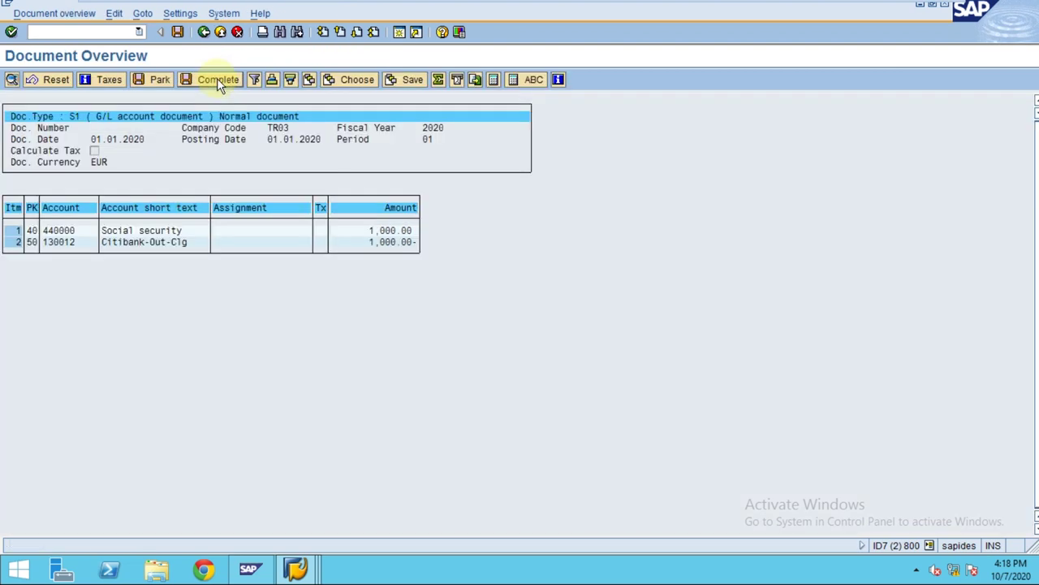
left_click(178, 31)
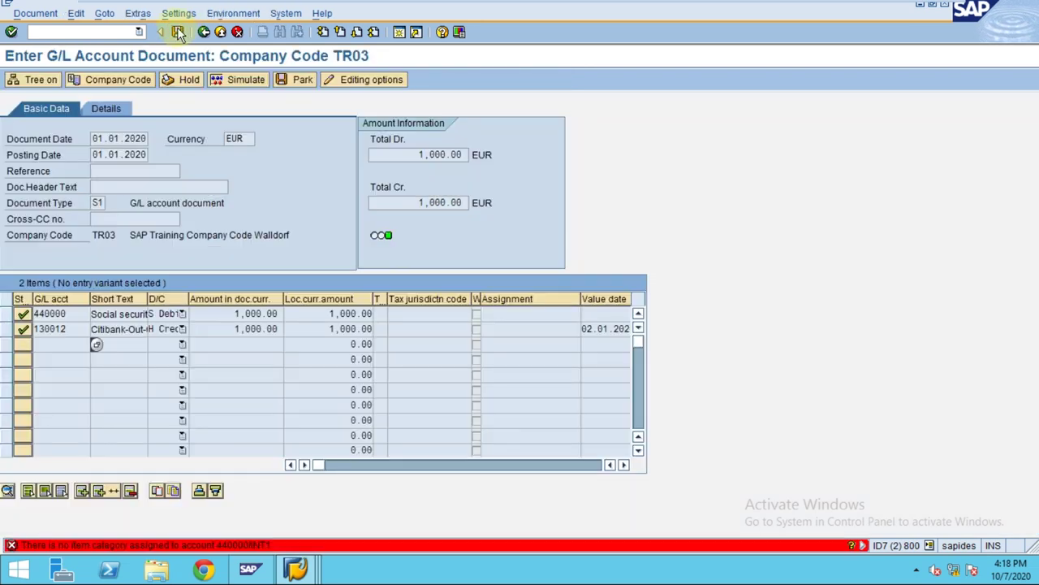
Discard the unposted document and restart the G/L document entry with transaction /nfb50
left_click(219, 32)
left_click(193, 293)
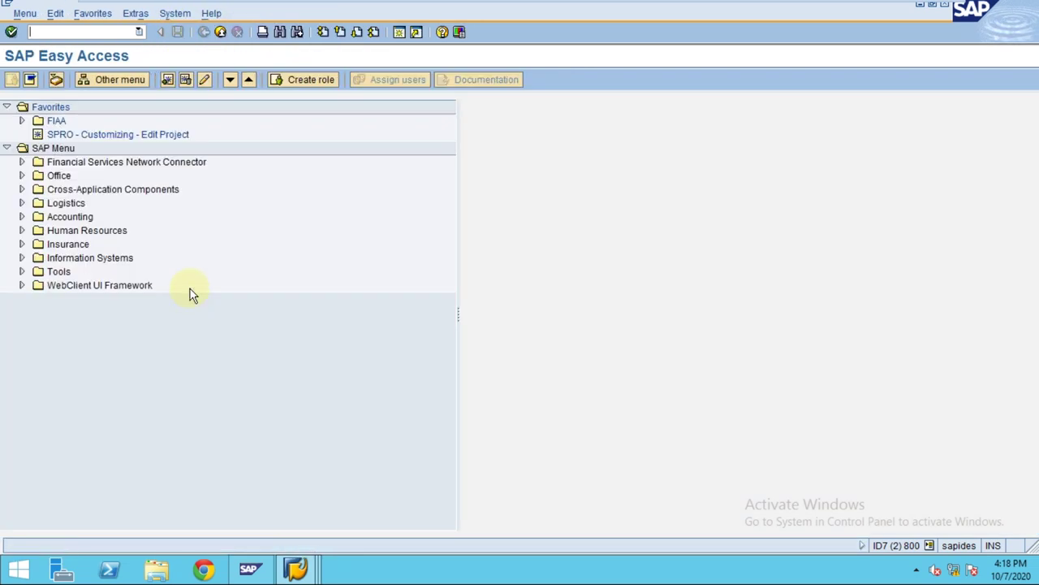
left_click(139, 31)
left_click(105, 40)
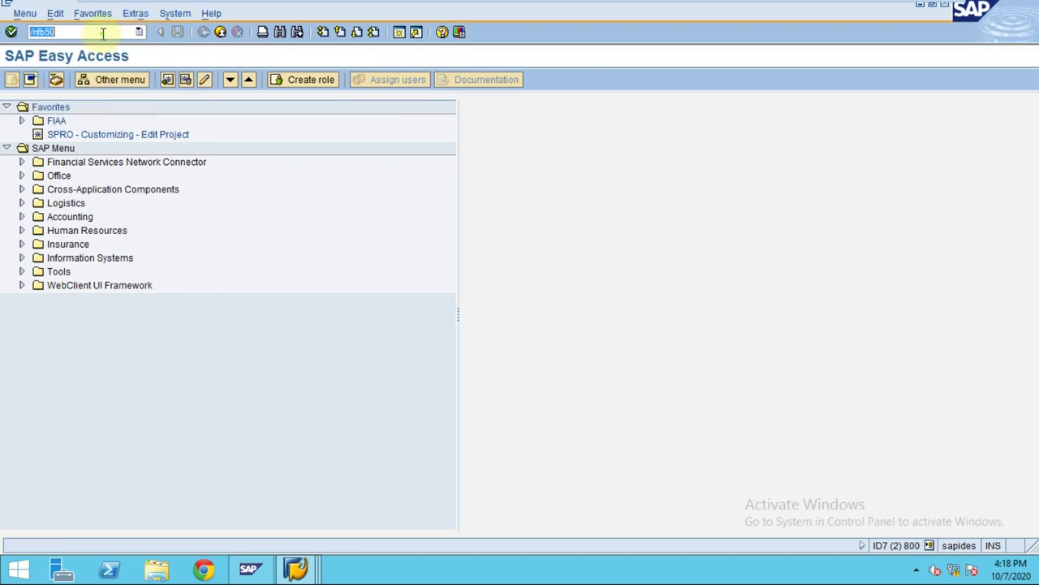
key("Return")
Set both the document date and the posting date of the new G/L document to 01.01.2020
double_click(126, 155)
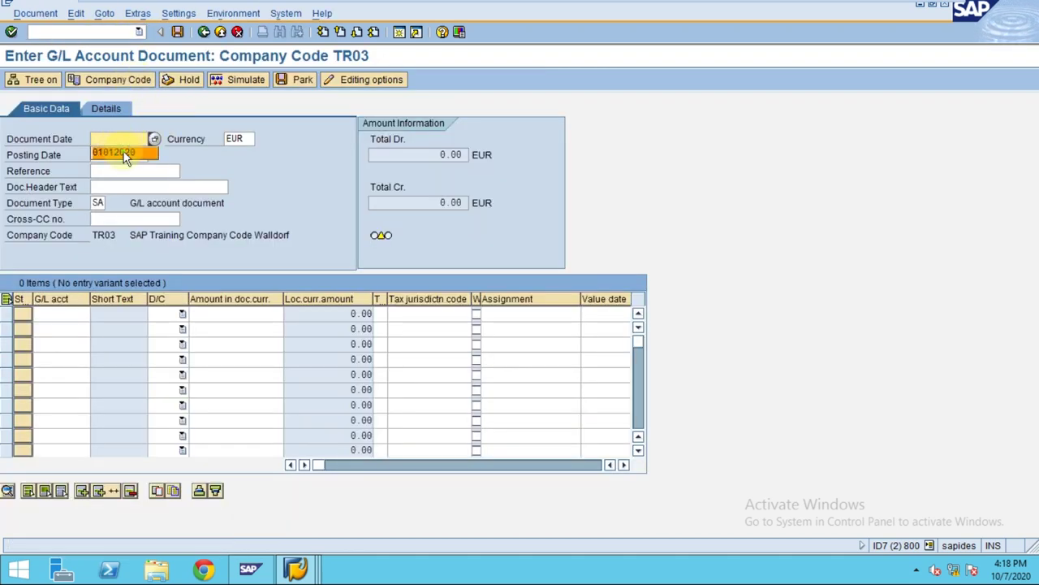
left_click(126, 155)
key("Tab")
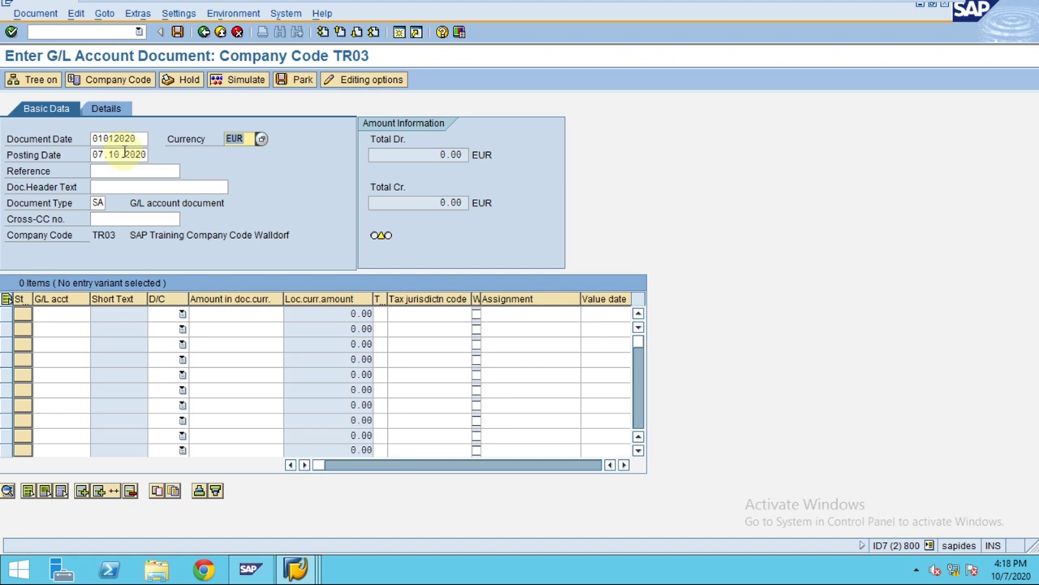
double_click(124, 154)
left_click(126, 170)
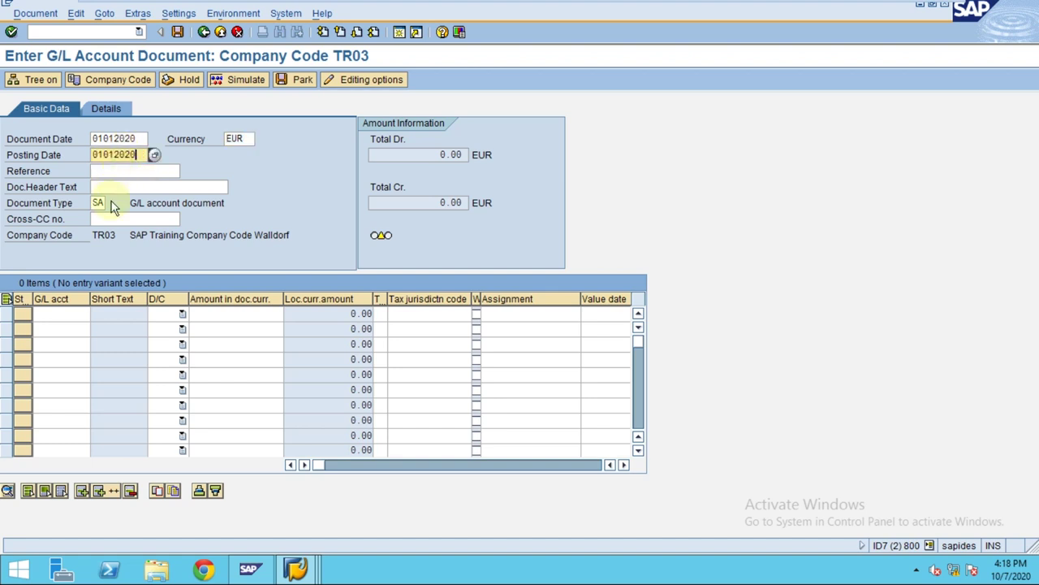
Enter G/L account 440000 as a debit item and G/L account 130012 as a credit item
left_click(68, 314)
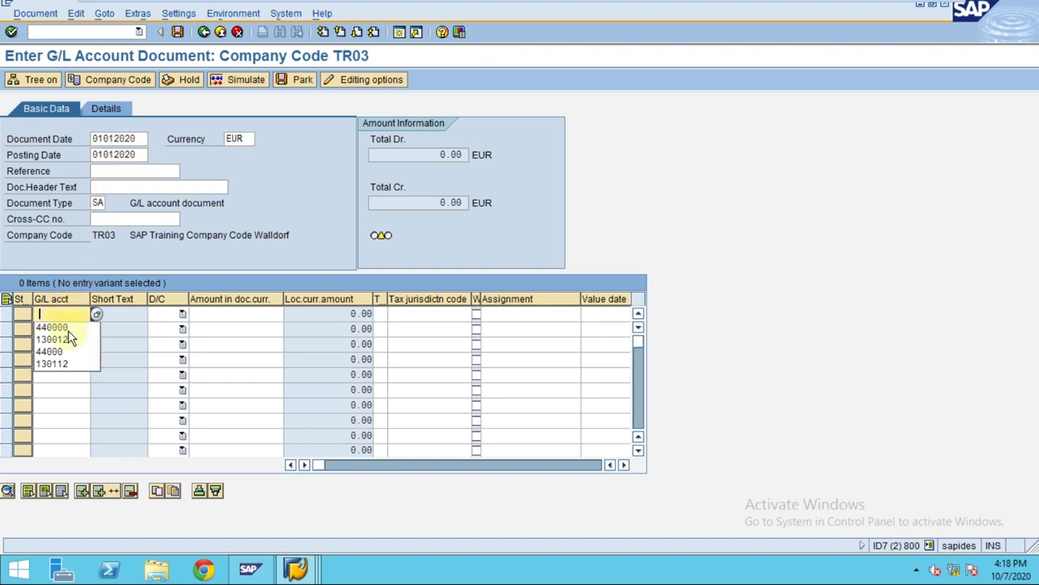
left_click(68, 328)
left_click(69, 329)
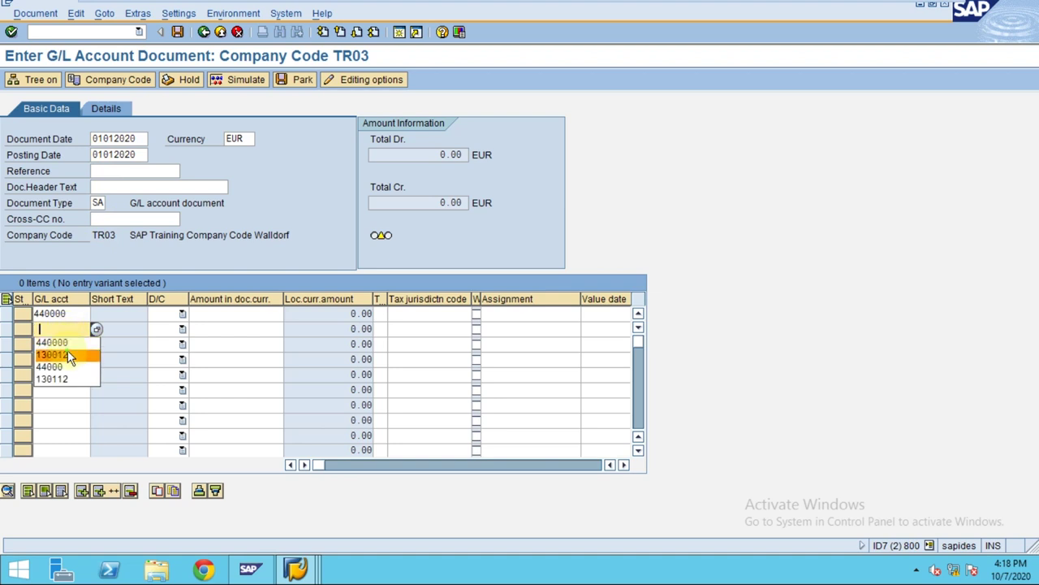
left_click(67, 355)
left_click(178, 316)
left_click(172, 337)
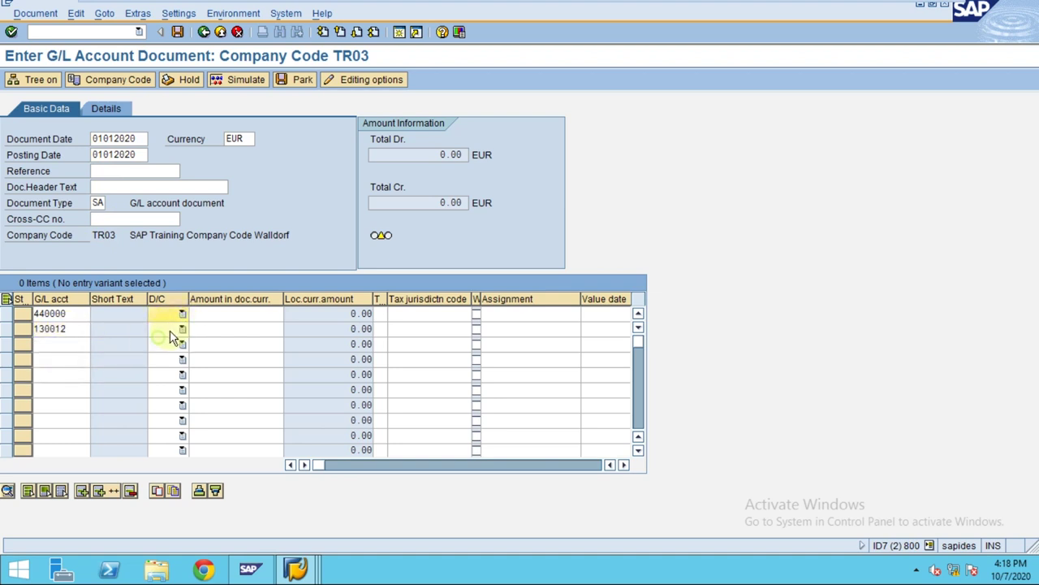
left_click(175, 330)
left_click(167, 344)
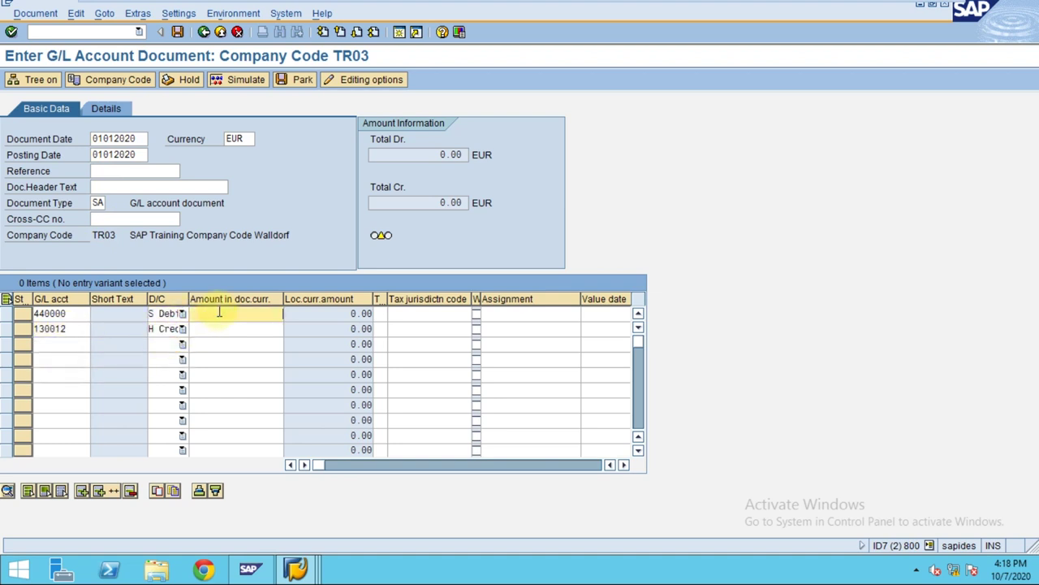
Enter 1000 for the debit item, * as the credit item's amount and 02.01.2020 as its value date, and validate the entries
left_click(220, 330)
type("1000")
left_click(220, 337)
left_click(232, 328)
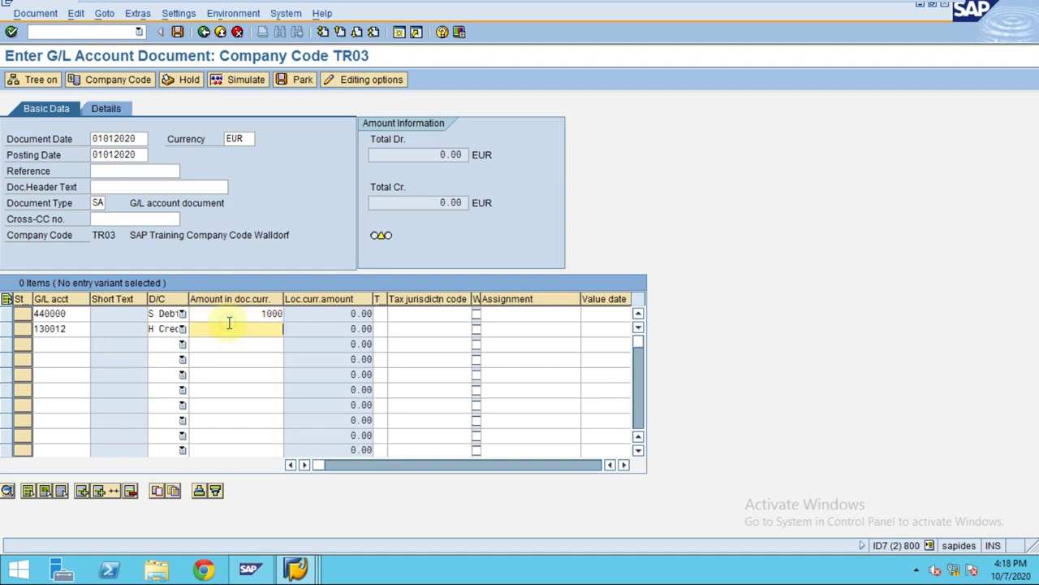
left_click(591, 328)
type("02012020")
key("Return")
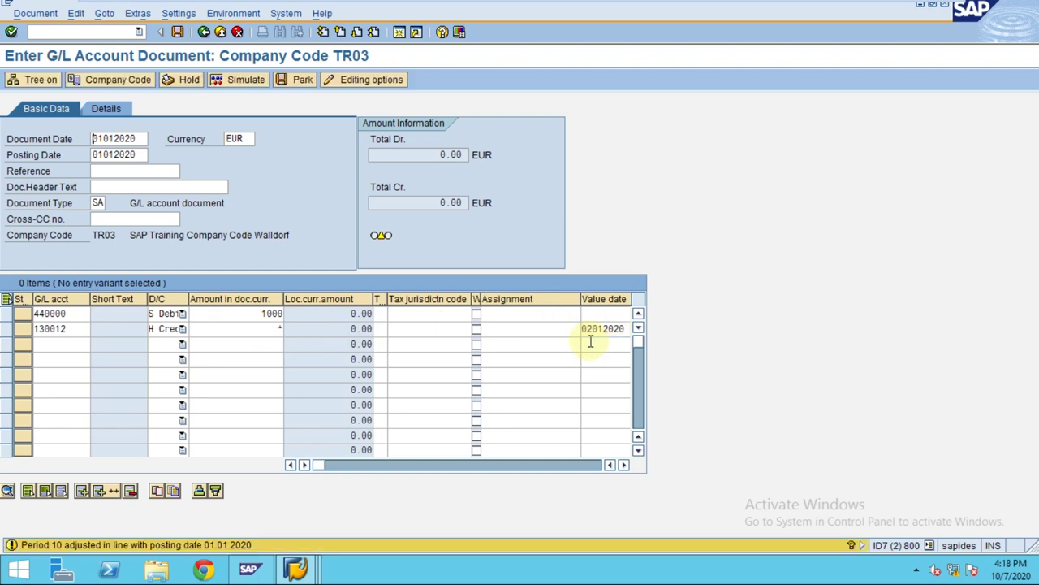
key("Return")
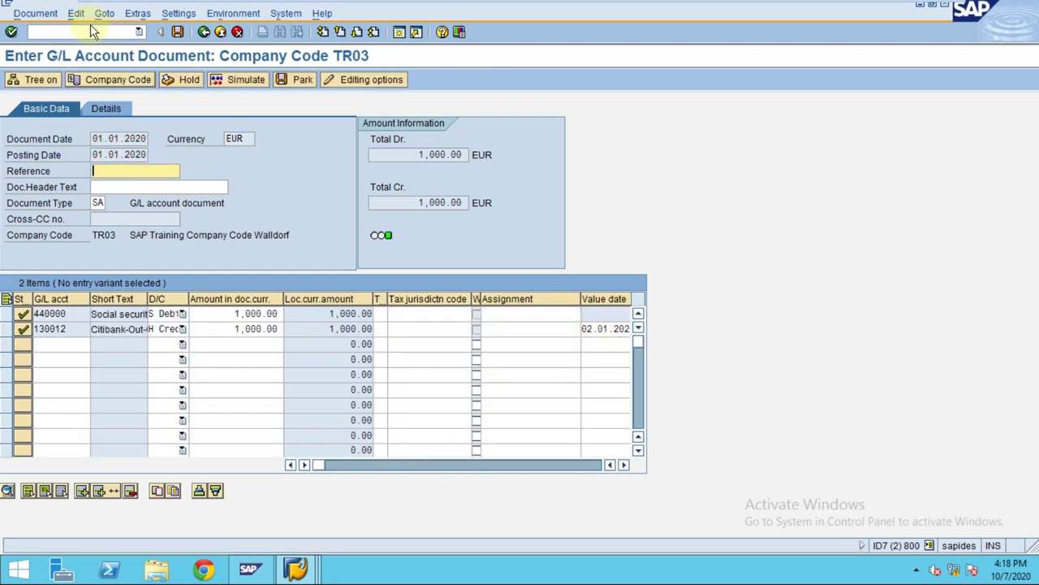
Simulate and post the G/L document, and display the posted document
left_click(237, 79)
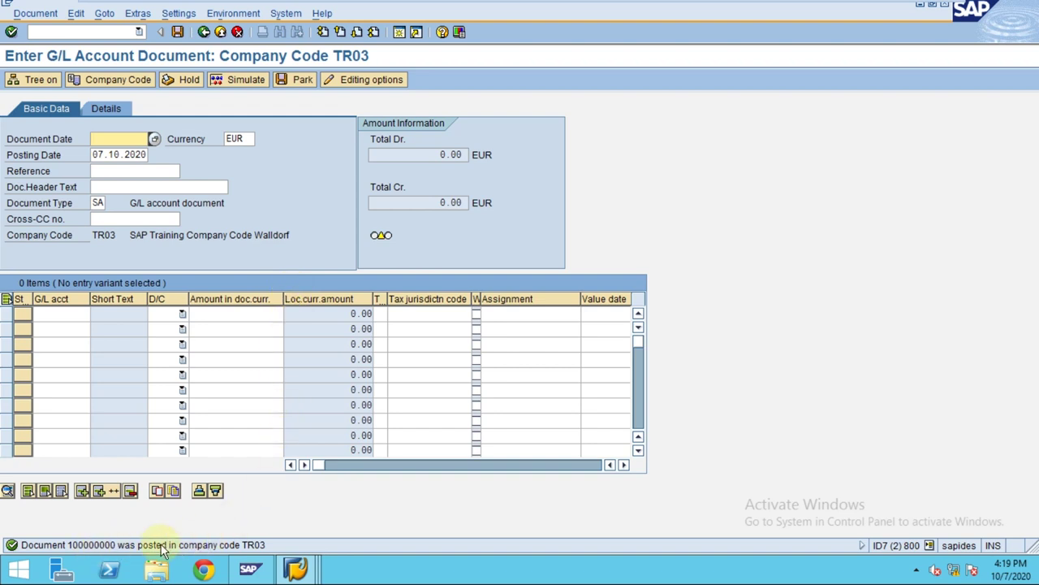
left_click(36, 11)
left_click(52, 44)
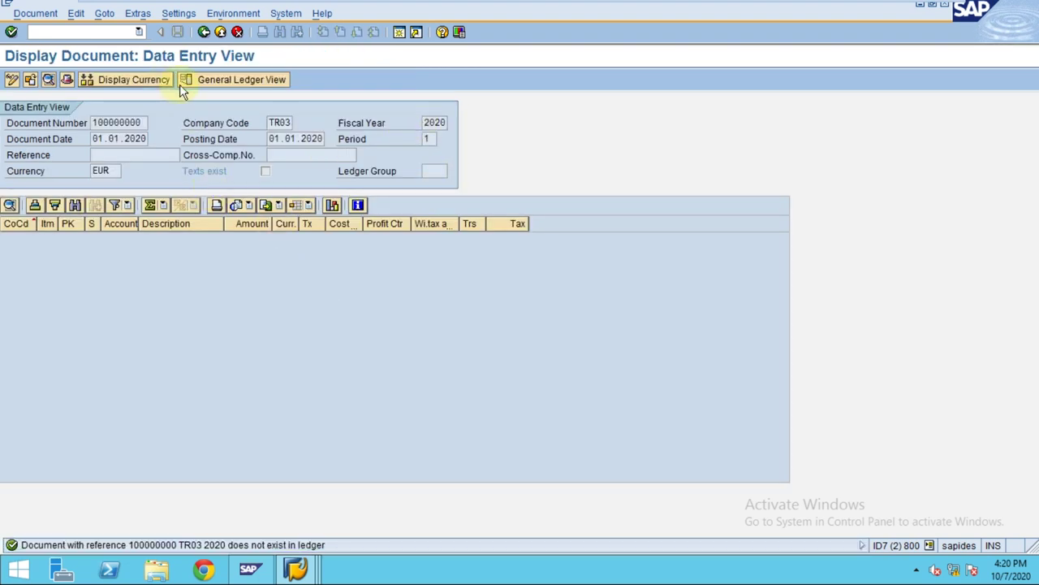
Examine the posted document in the general ledger view and the line items in the data entry view
left_click(229, 82)
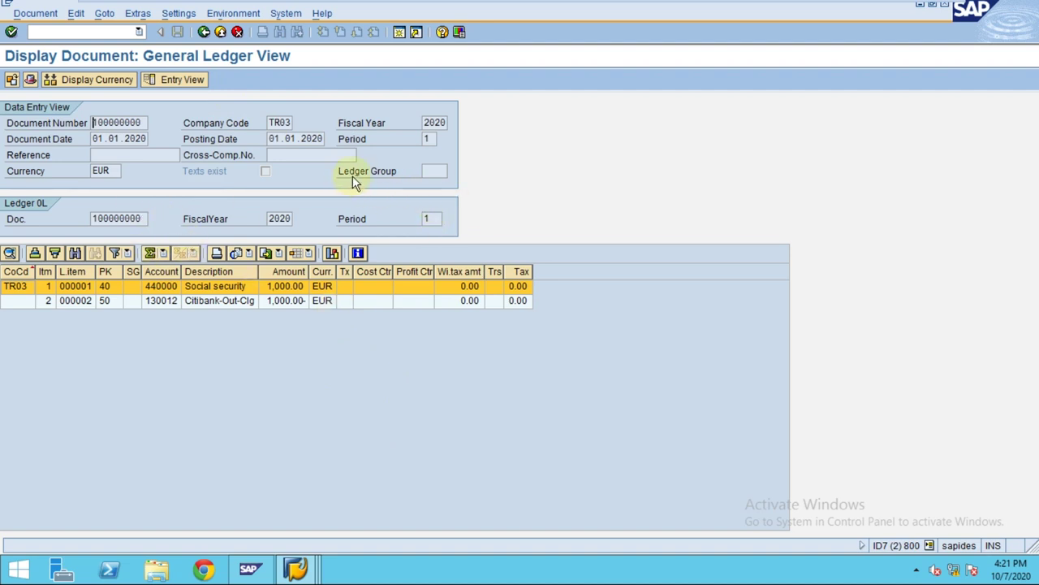
left_click(438, 170)
left_click(158, 78)
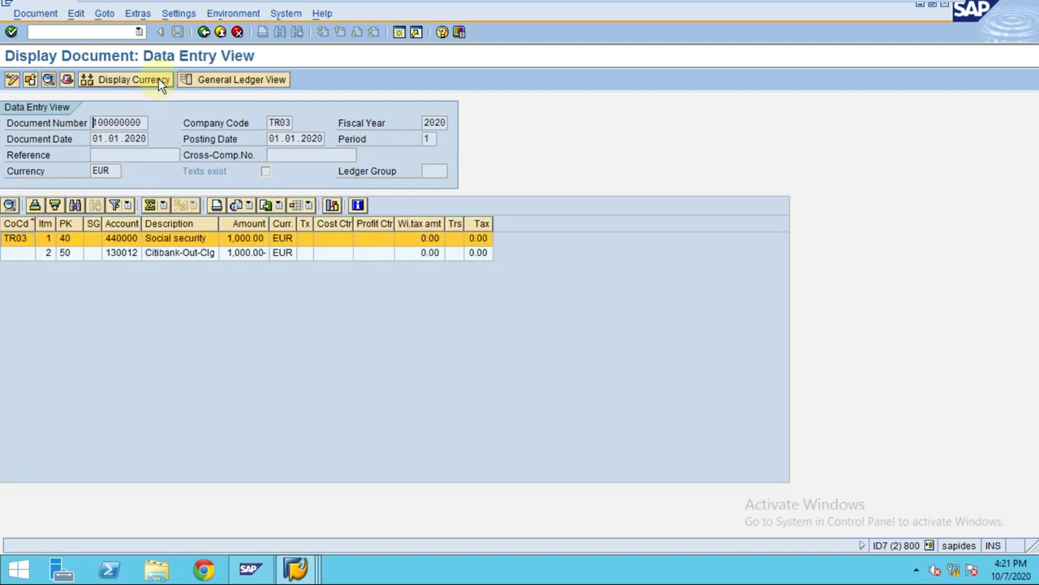
left_click(284, 255)
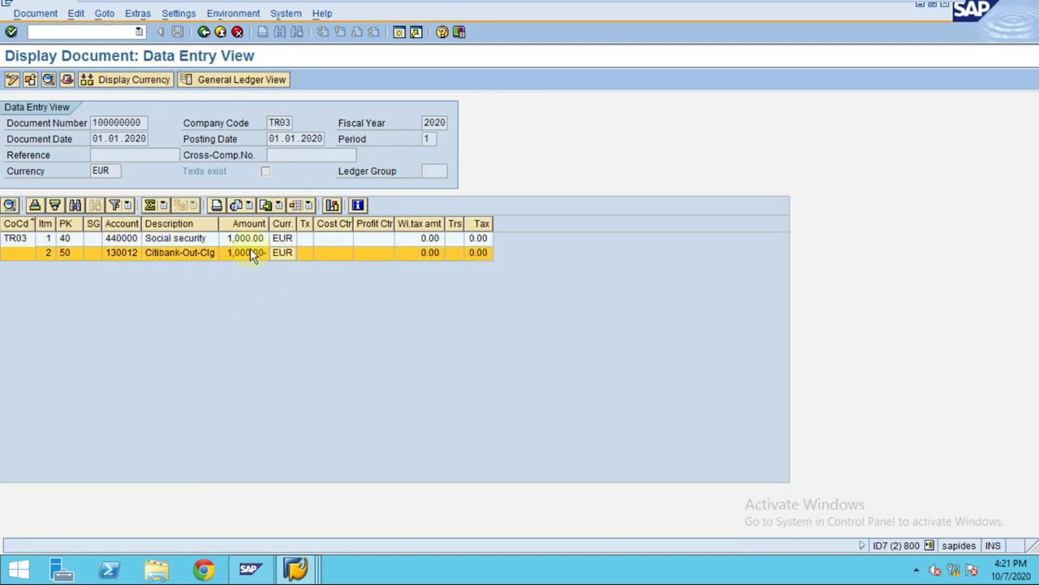
left_click(243, 257)
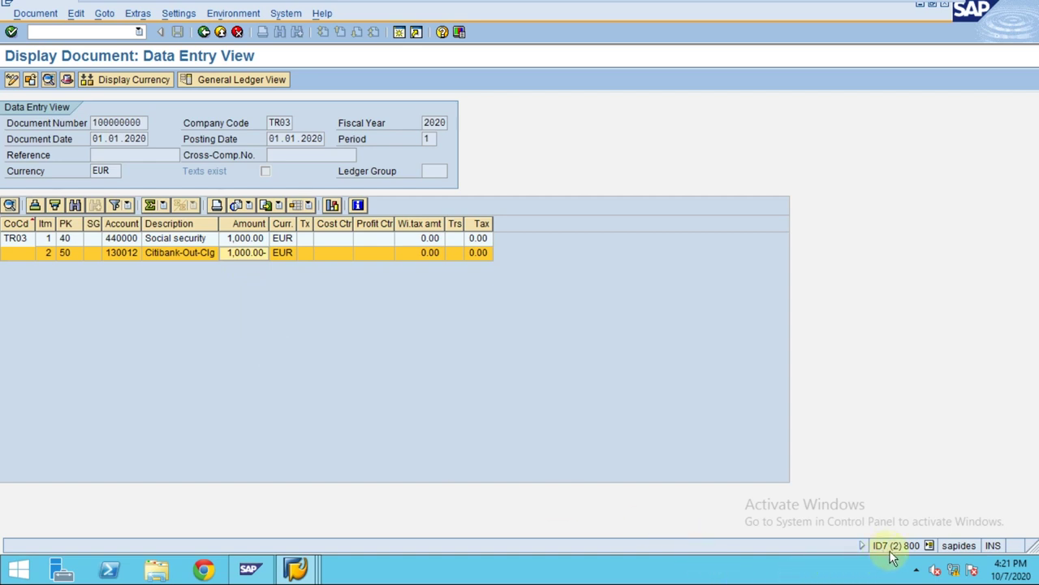
left_click(195, 254)
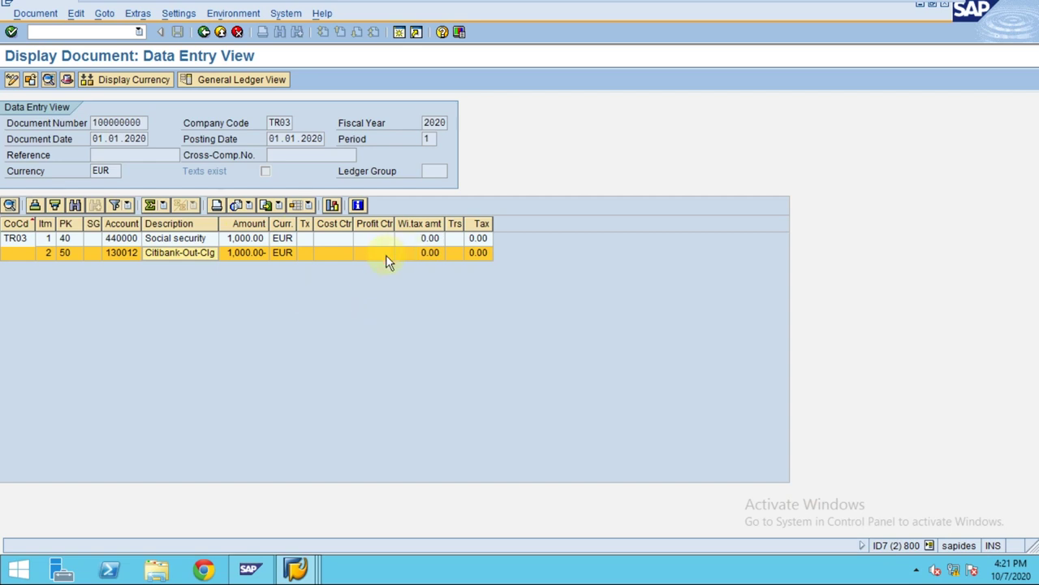
left_click(362, 284)
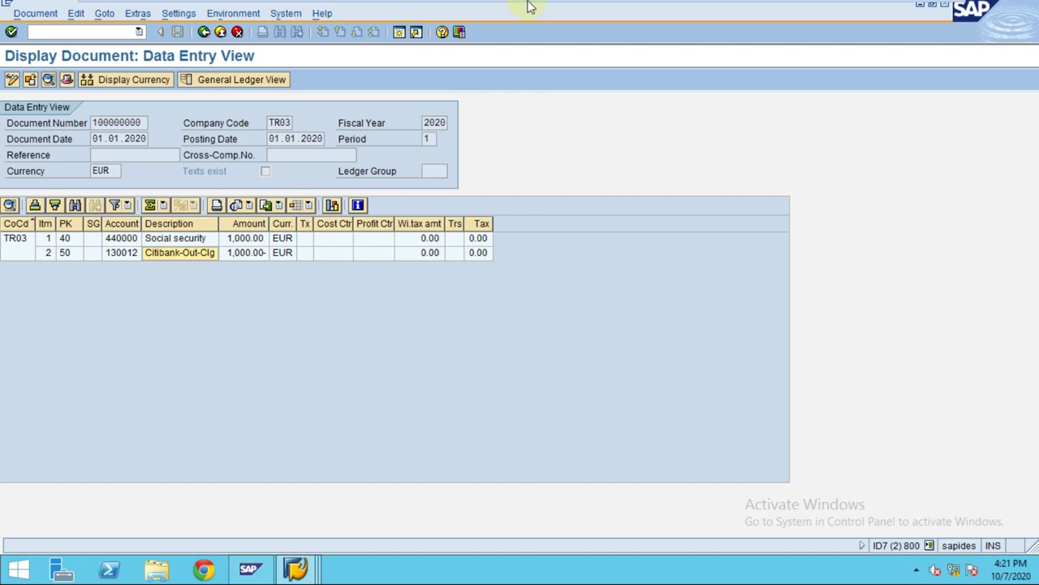
mouse_move(526, 5)
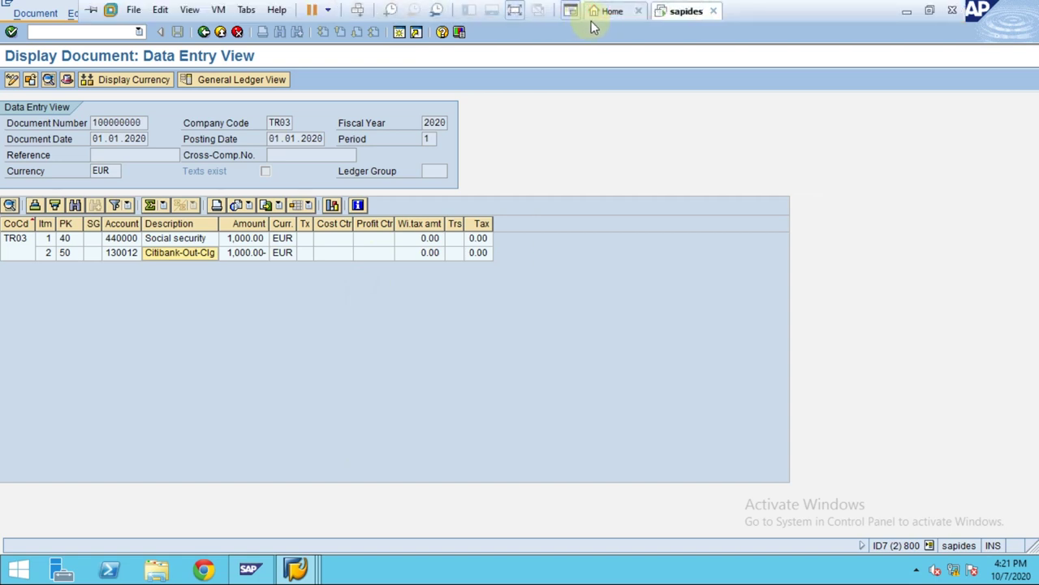